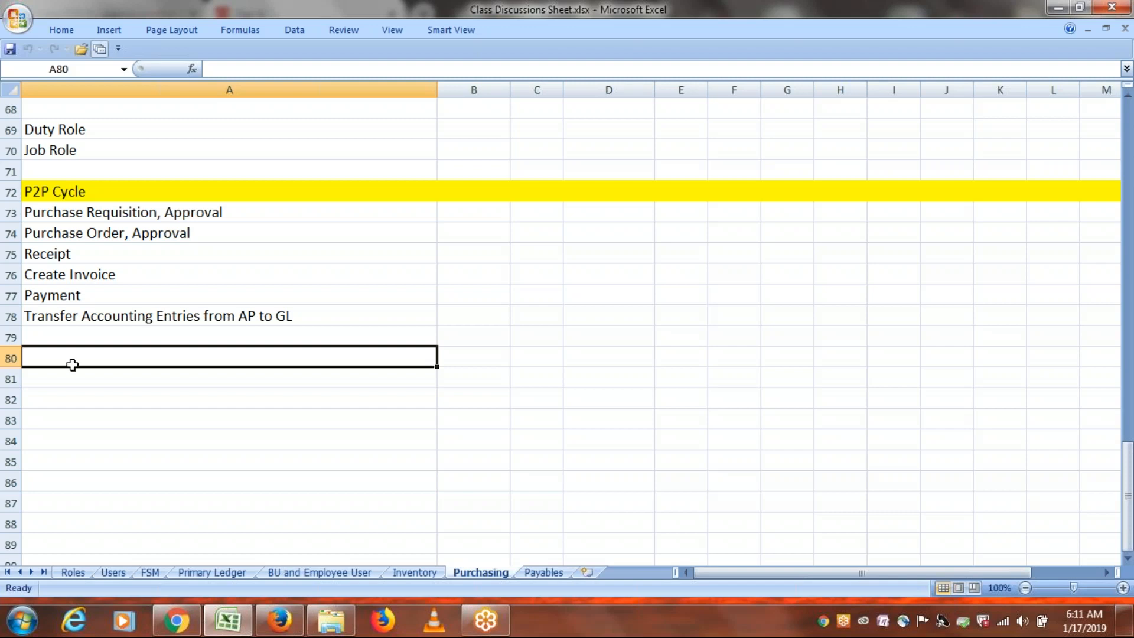
Enter the heading 'Approval Groups' in A80 and fill row 80 yellow.
text(R)
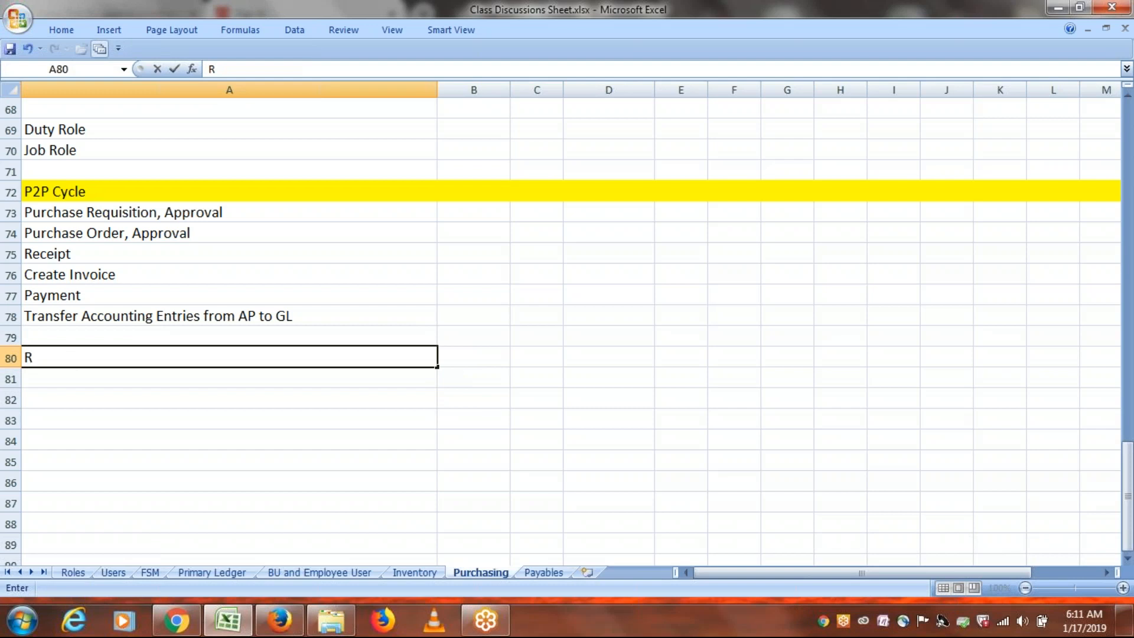
key(BackSpace)
text(Approval Grou)
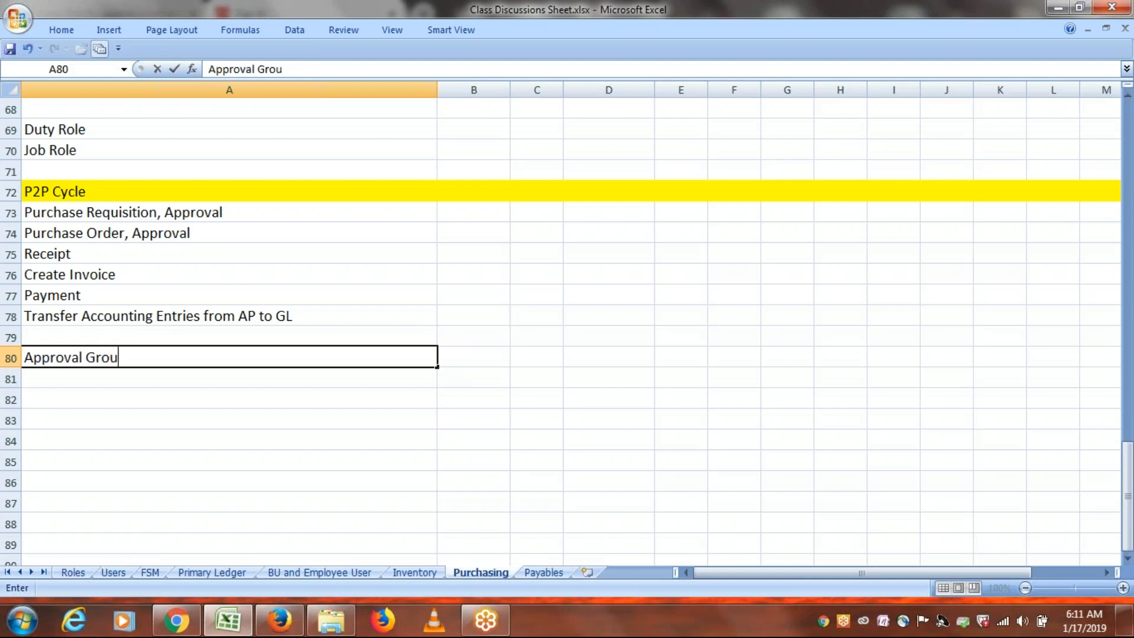
text(ps)
key(Return)
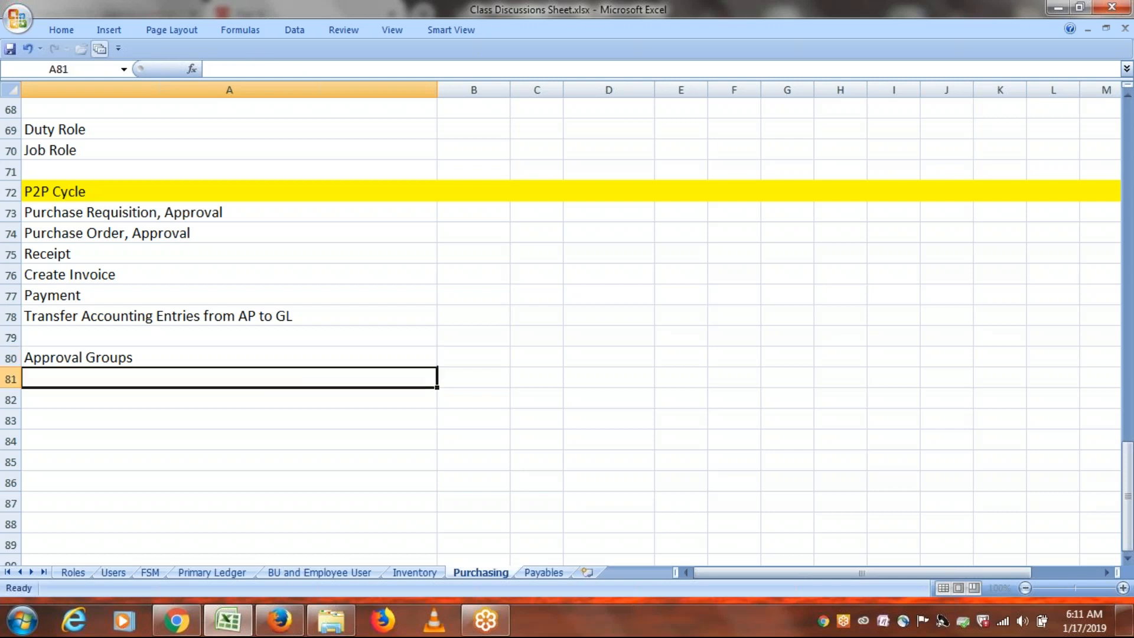
click(10, 358)
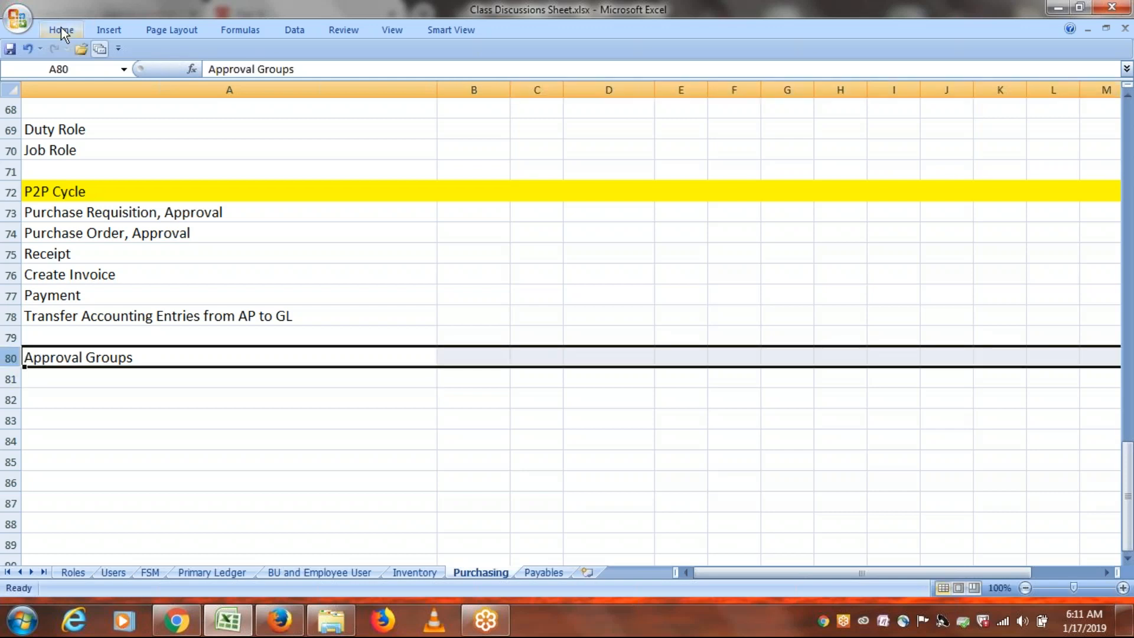
click(61, 29)
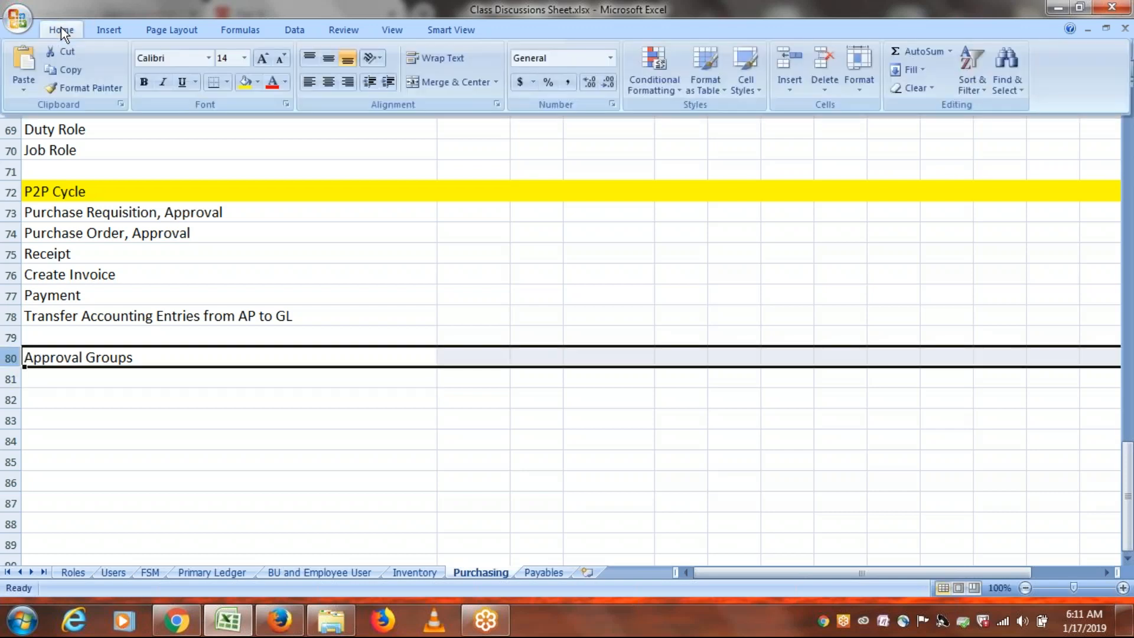
click(242, 85)
click(122, 377)
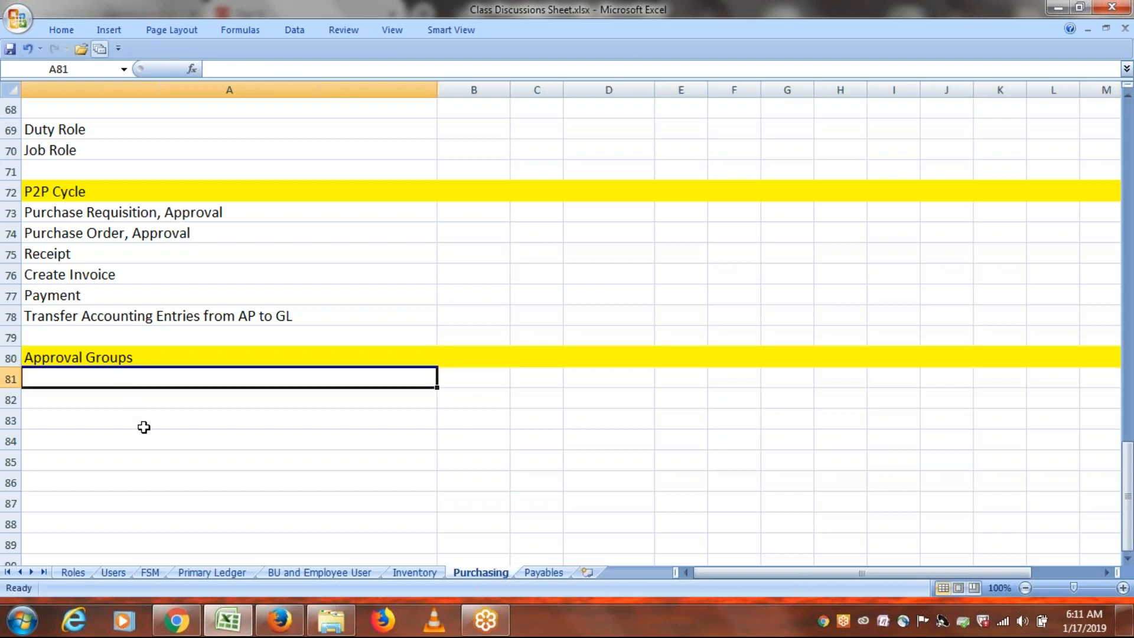
Enter 'Purchase Requisition (PR)' in A81 and 'Purchase Order (PO)' in B81.
text(Req)
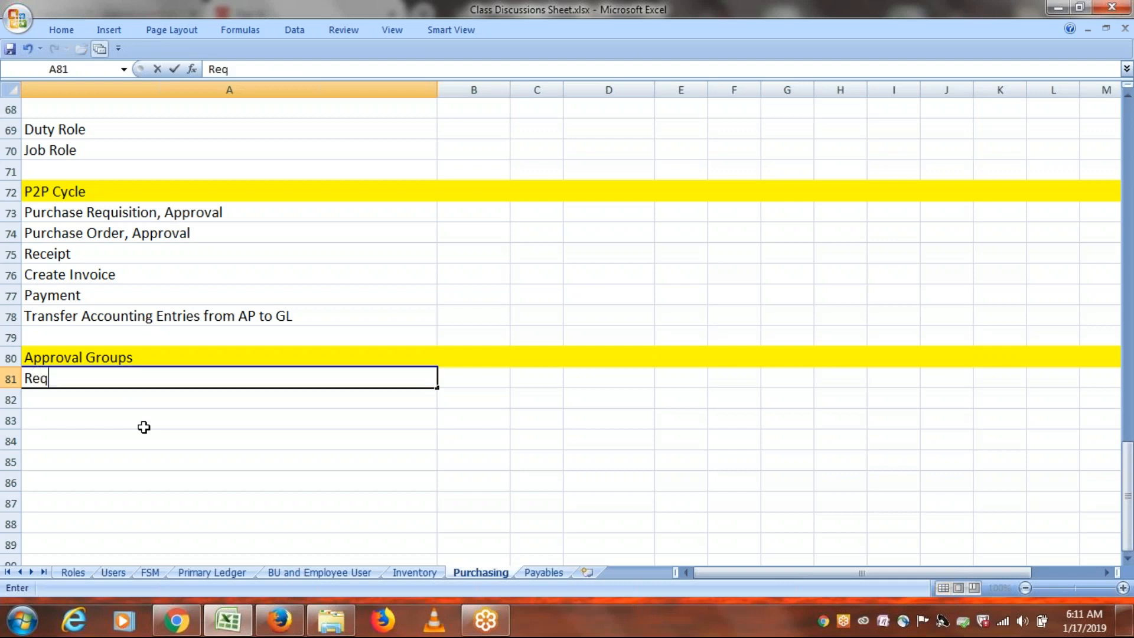
text(uisition)
key(Tab)
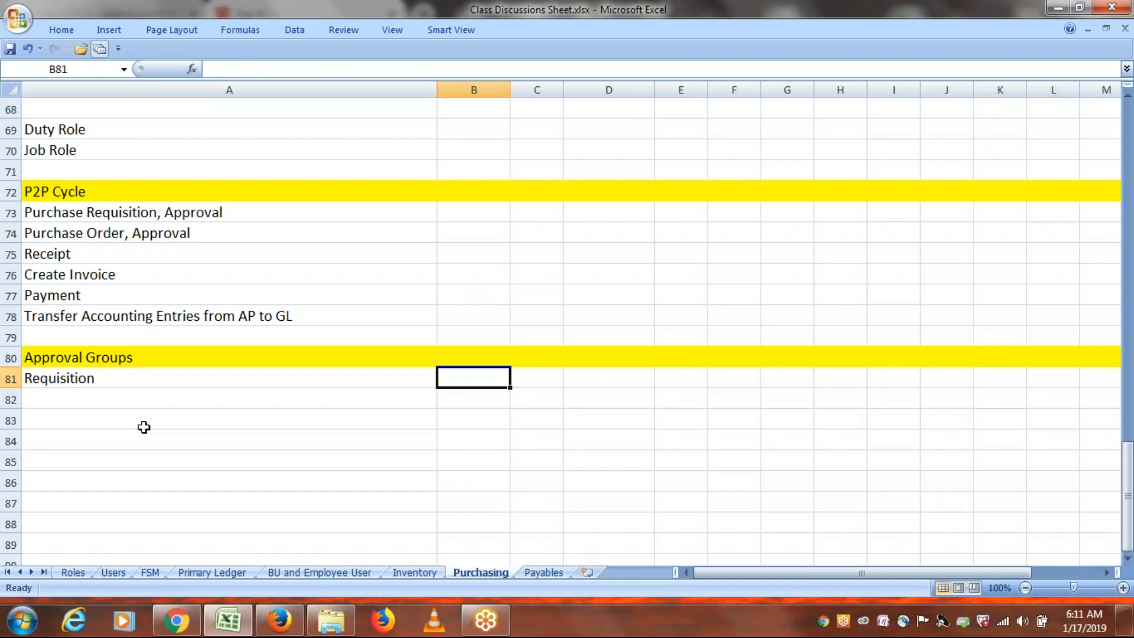
text(Purchase Order)
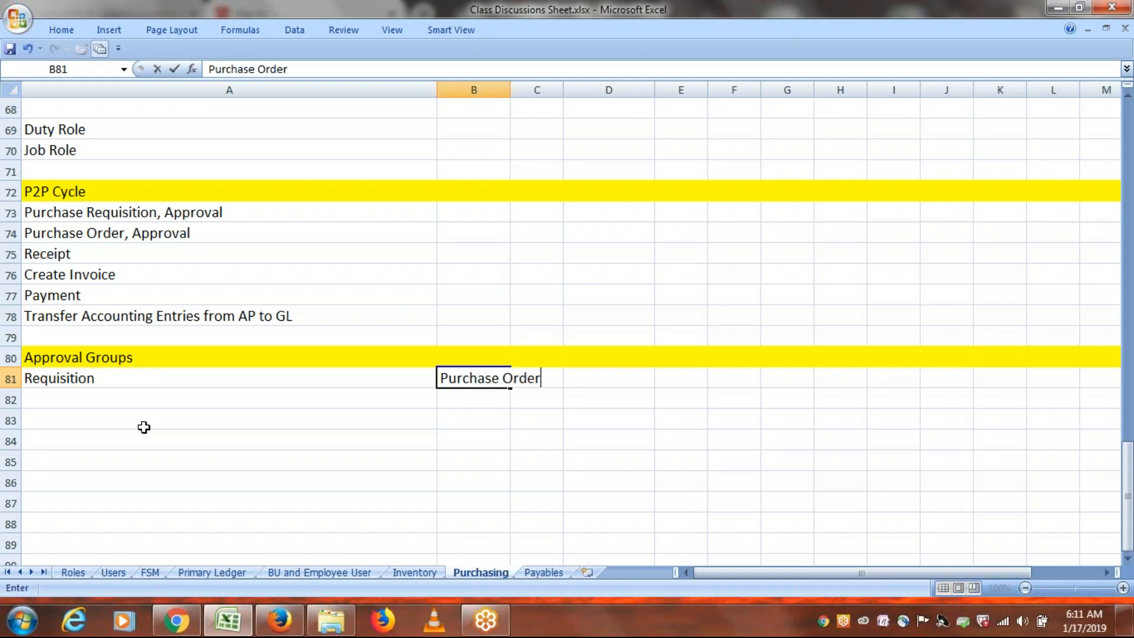
click(27, 376)
double_click(24, 377)
text(Purchase)
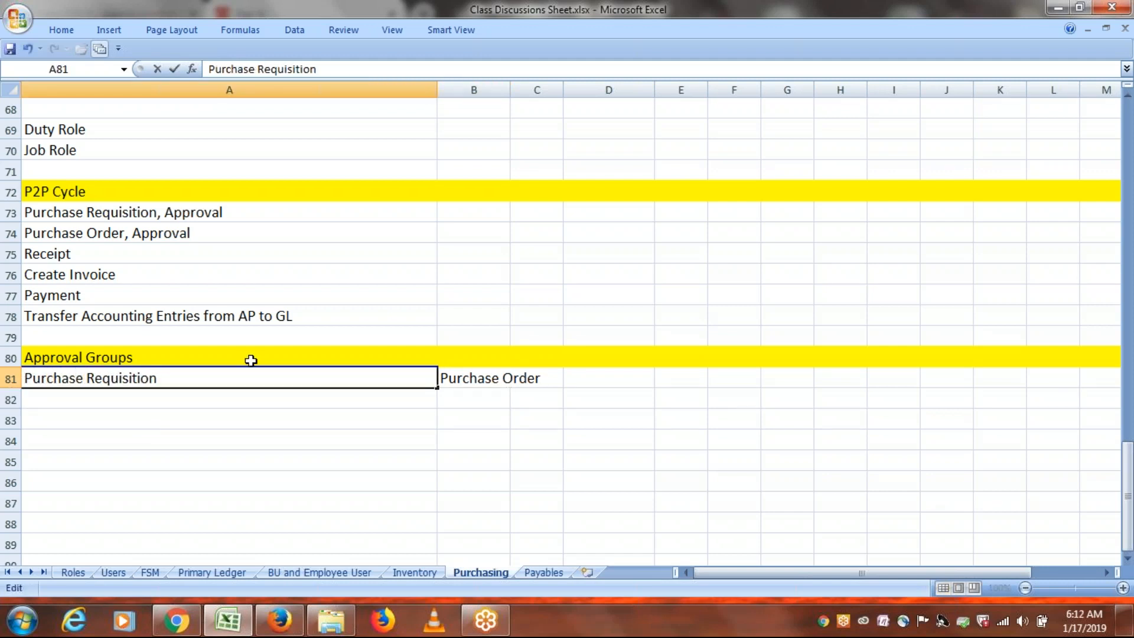
click(217, 375)
text((PR))
click(480, 383)
click(340, 69)
text((P)
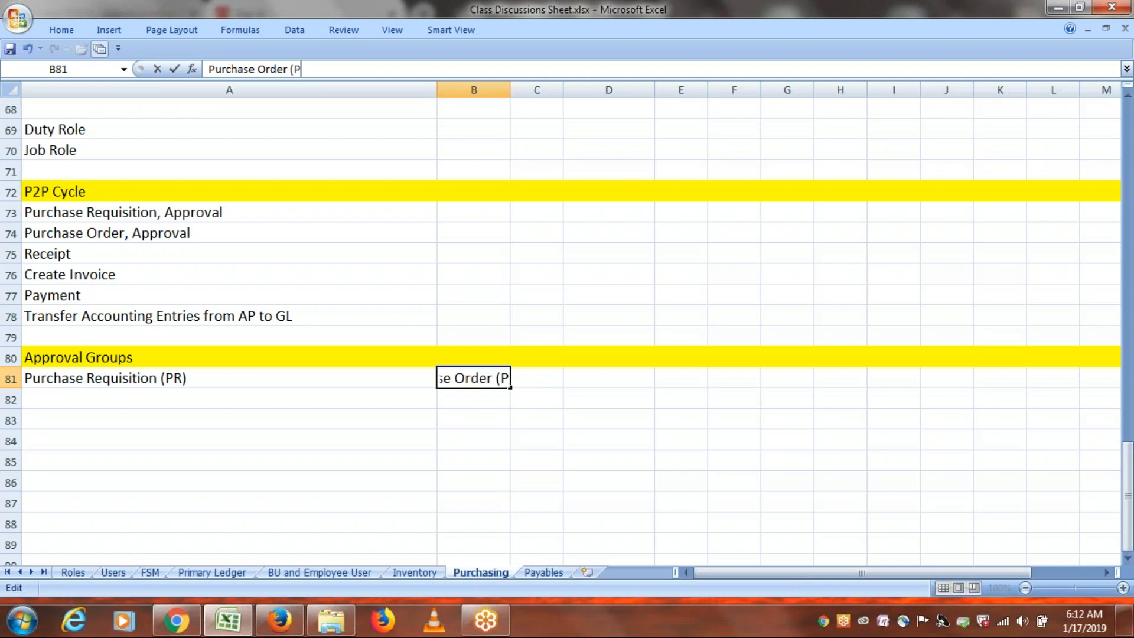
text(O))
key(Tab)
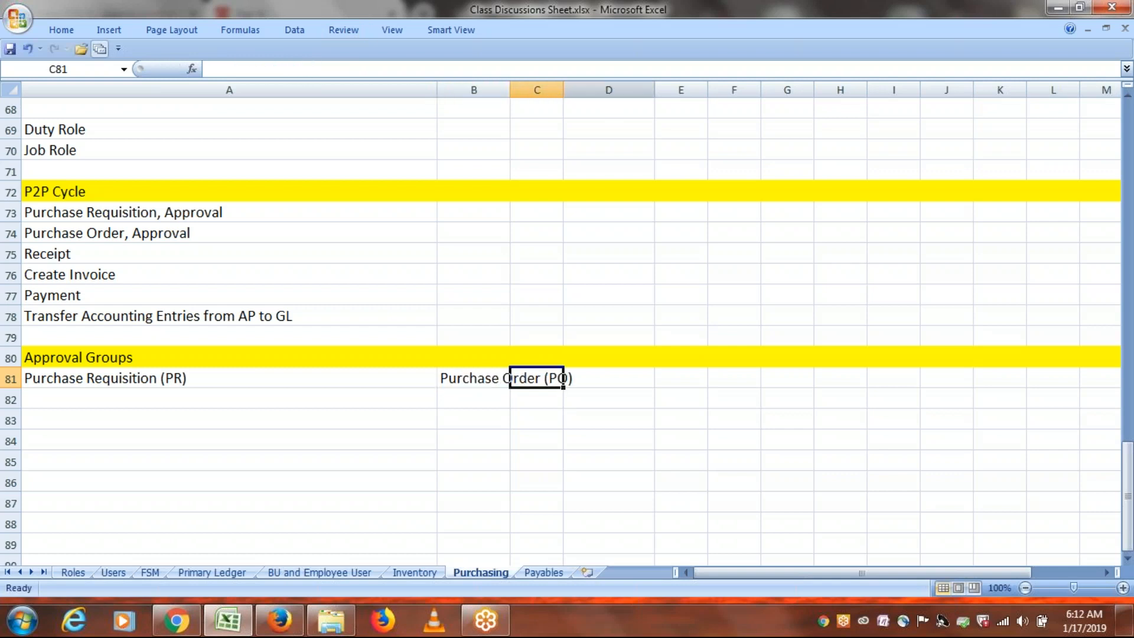
Widen column B to fit 'Purchase Order (PO)' and save the workbook.
drag(510, 87, 618, 88)
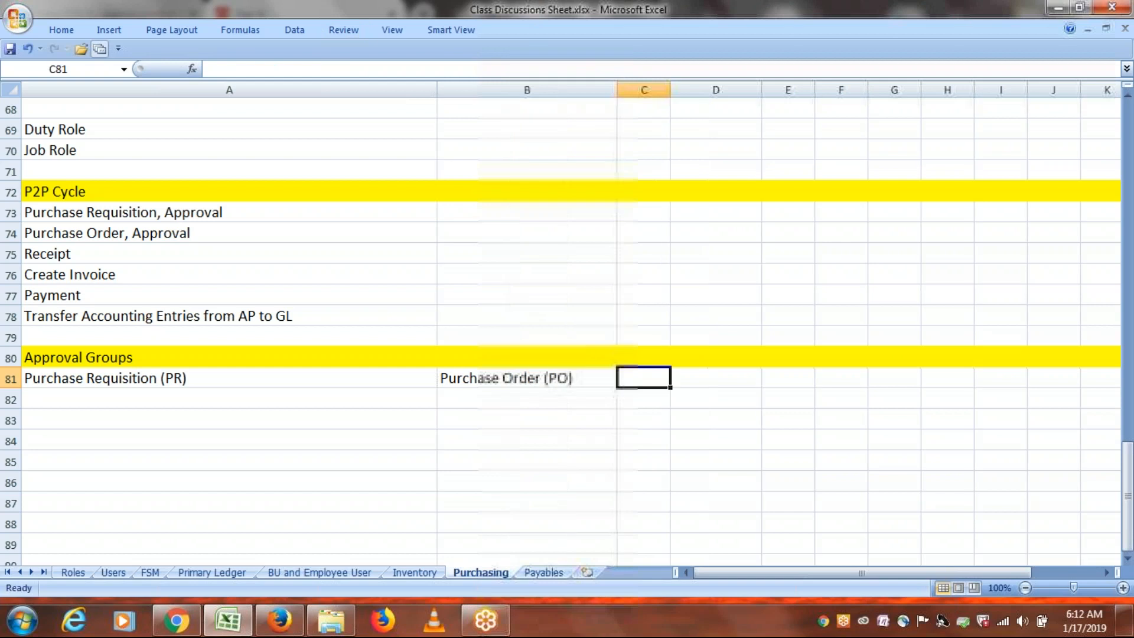
click(609, 425)
key(ctrl+s)
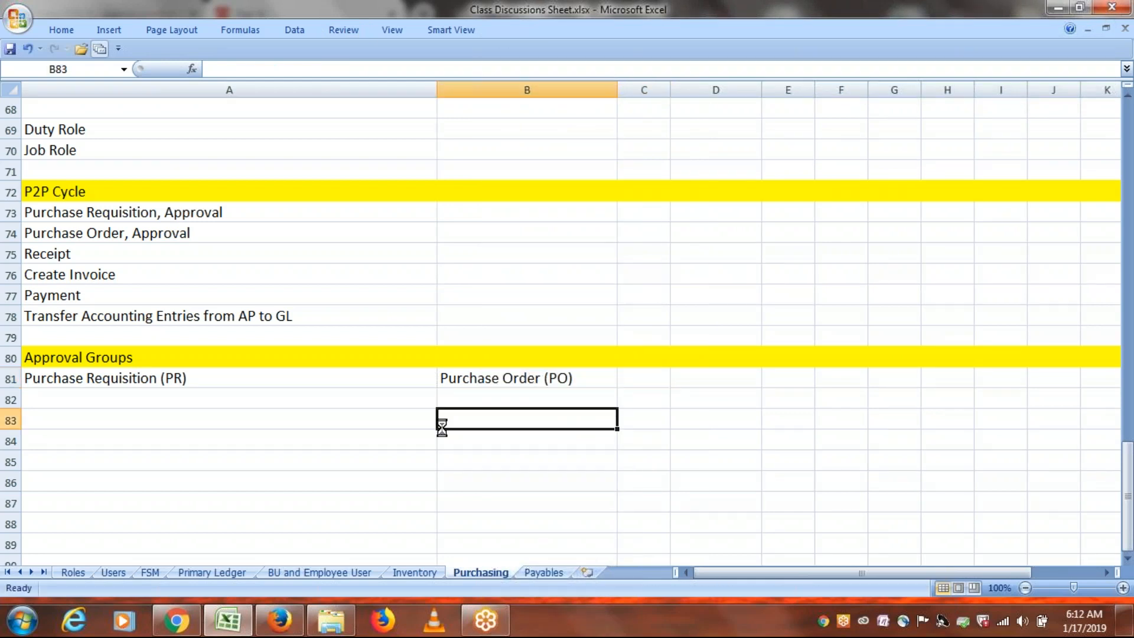
click(141, 418)
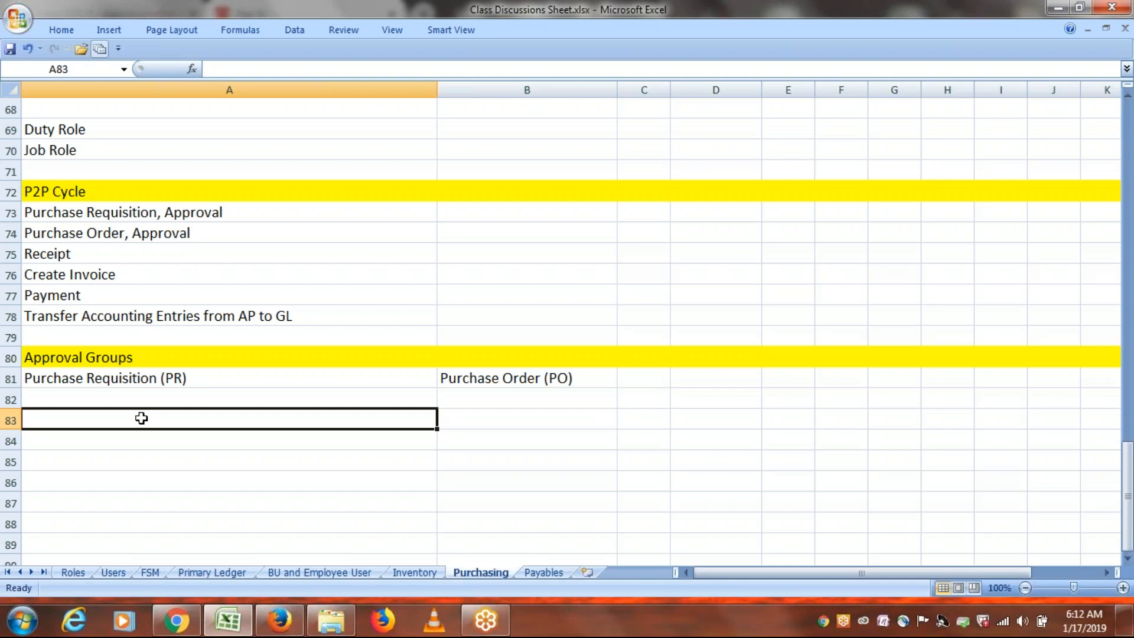
click(97, 402)
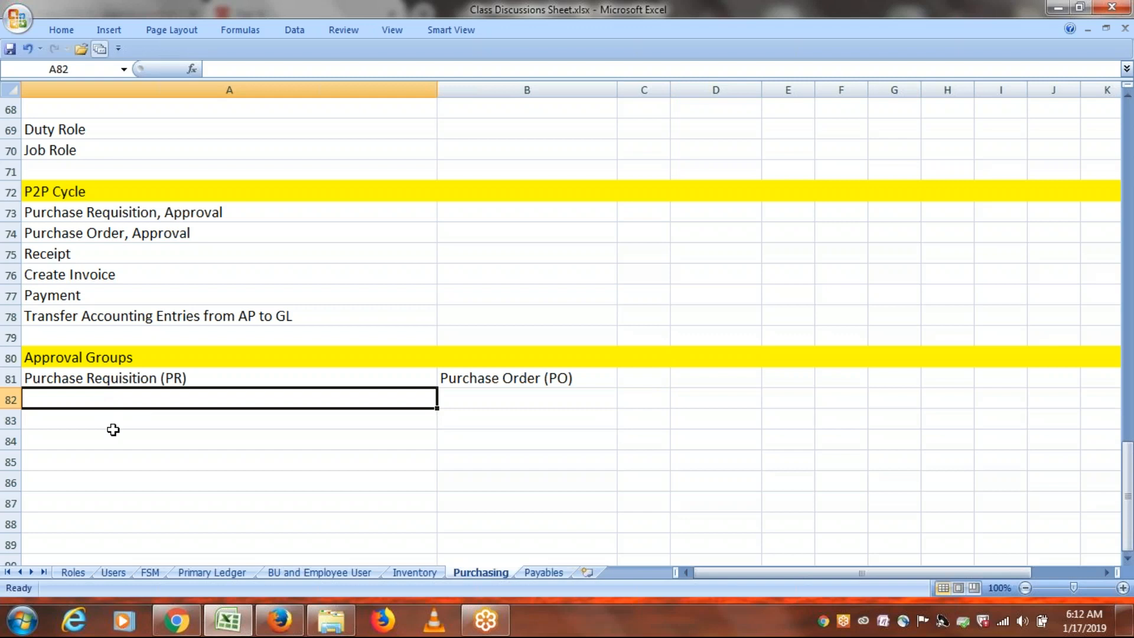
click(95, 411)
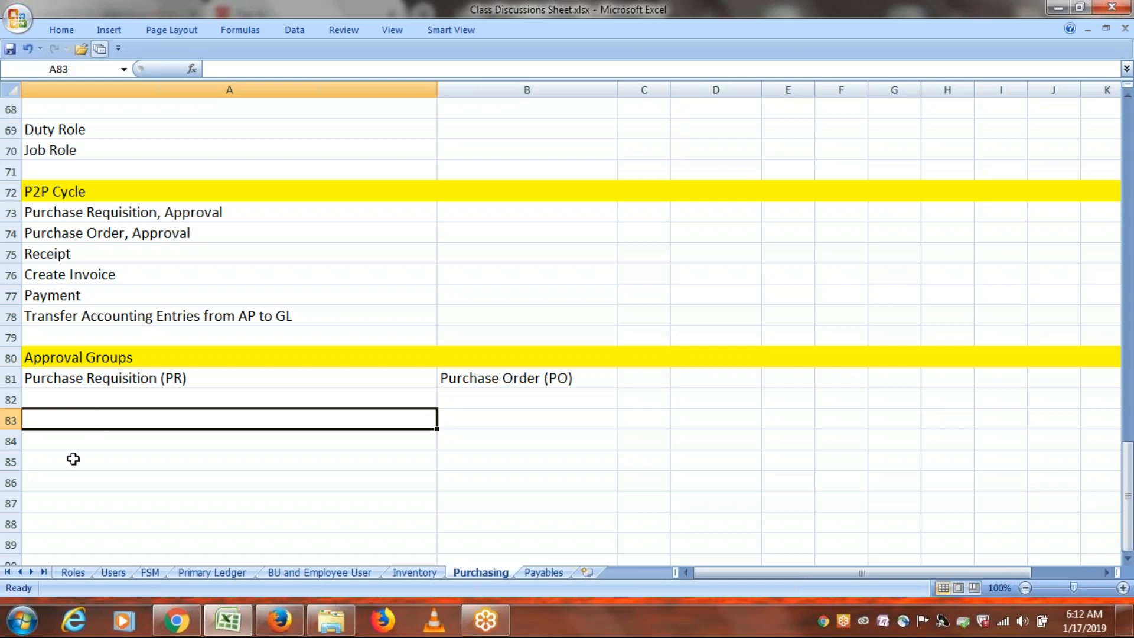
click(74, 459)
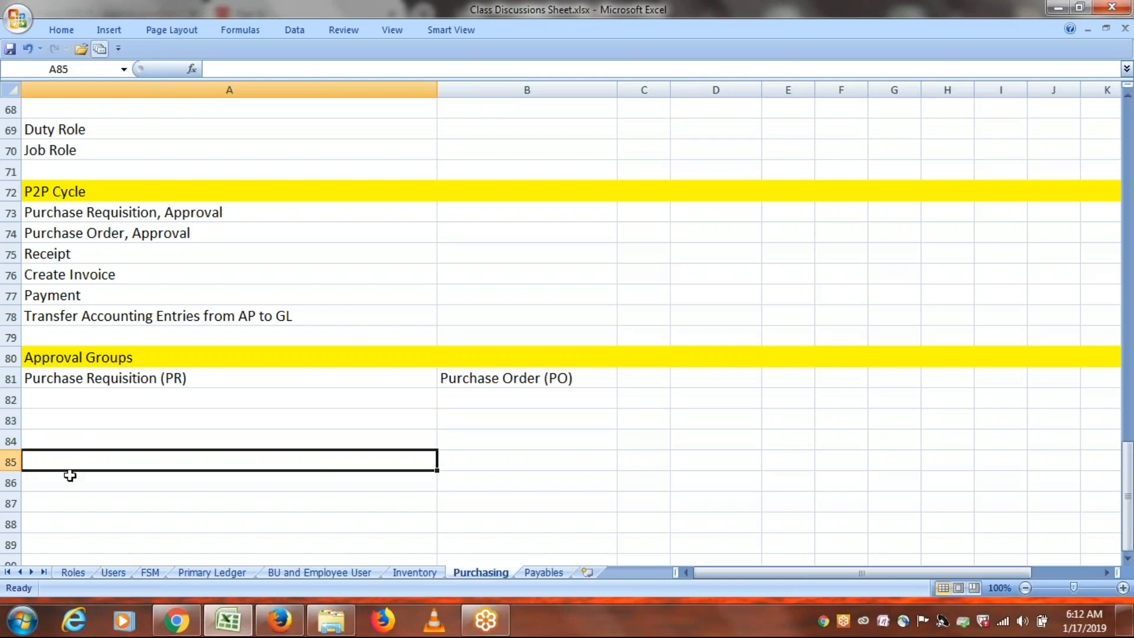
click(70, 476)
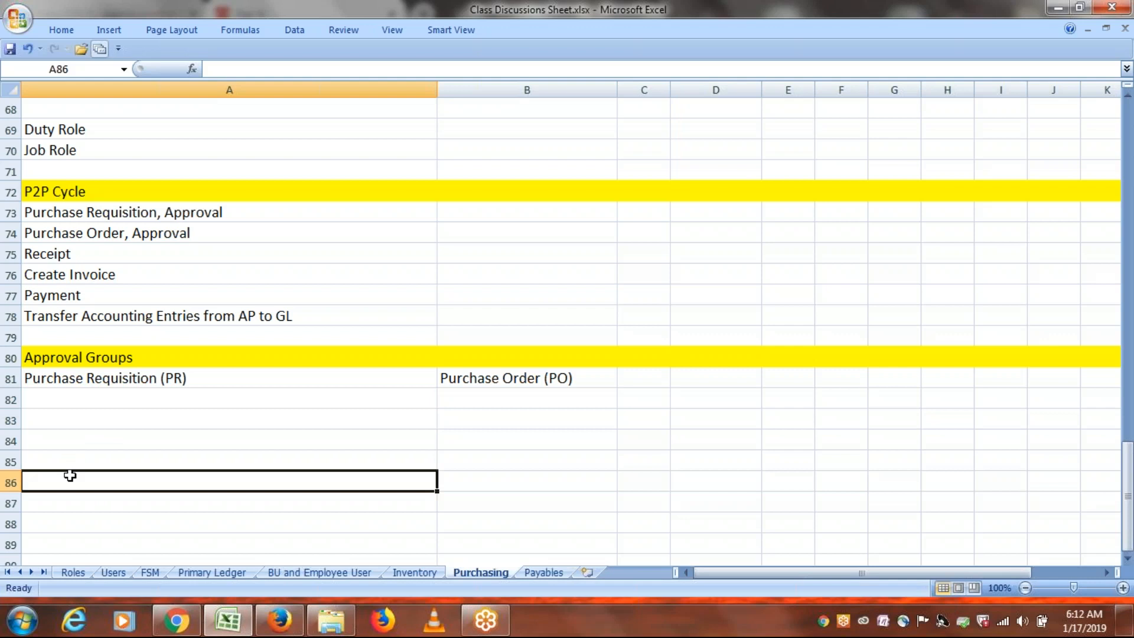
click(79, 446)
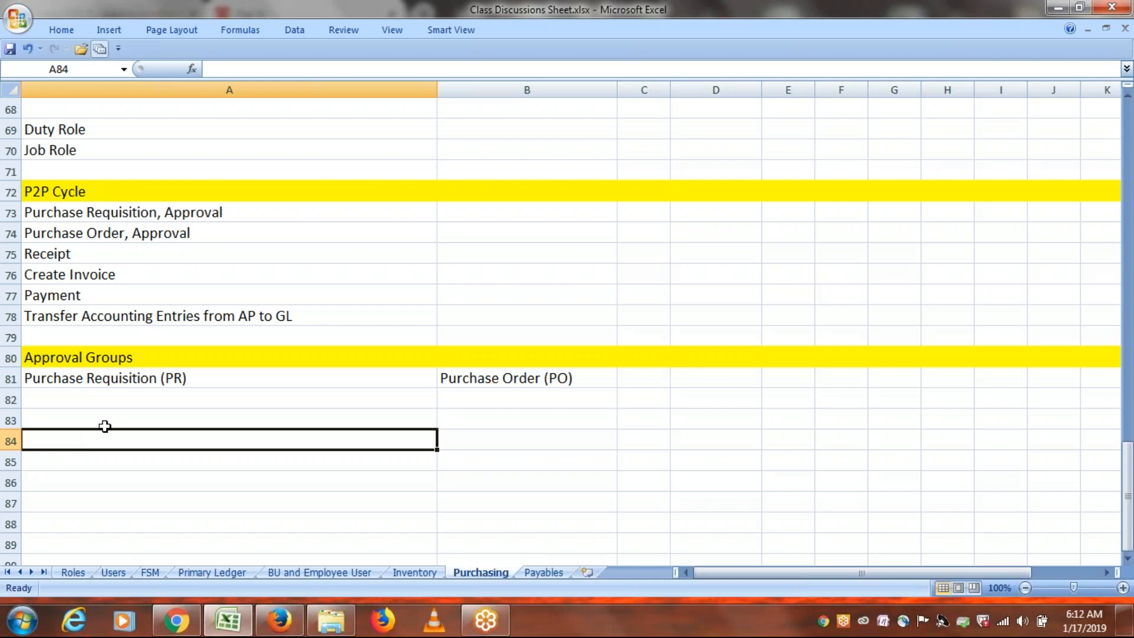
click(81, 420)
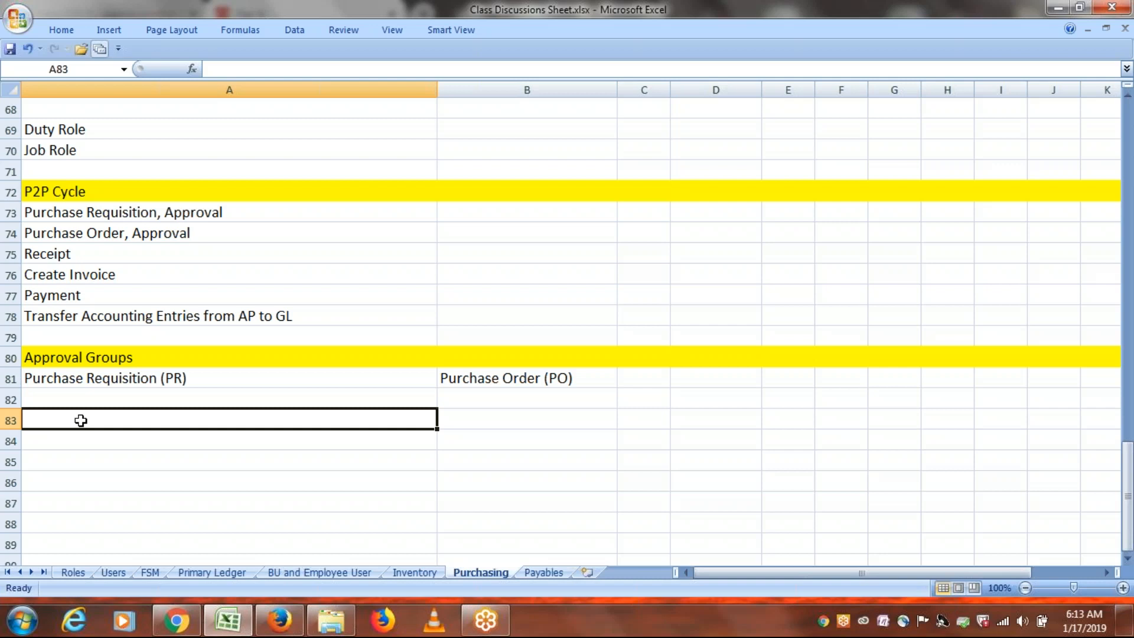
Type 'If PR Amount is Same or Less than 10000 - Approval Group1' in A83 and copy it.
text(I)
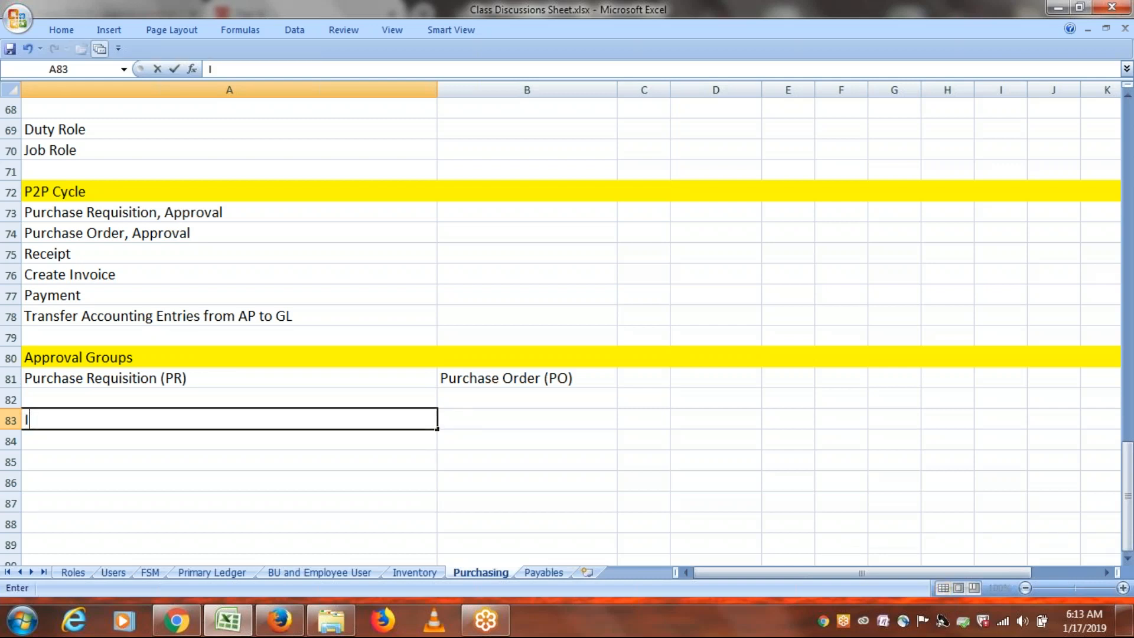
text(f PR Amount i)
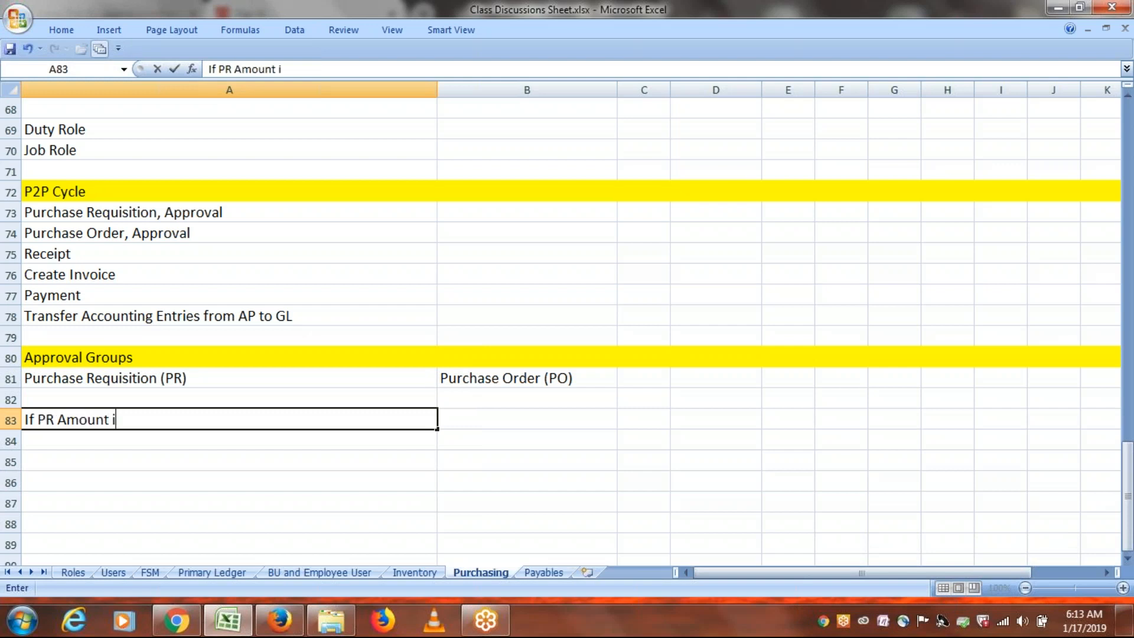
text(s Same or)
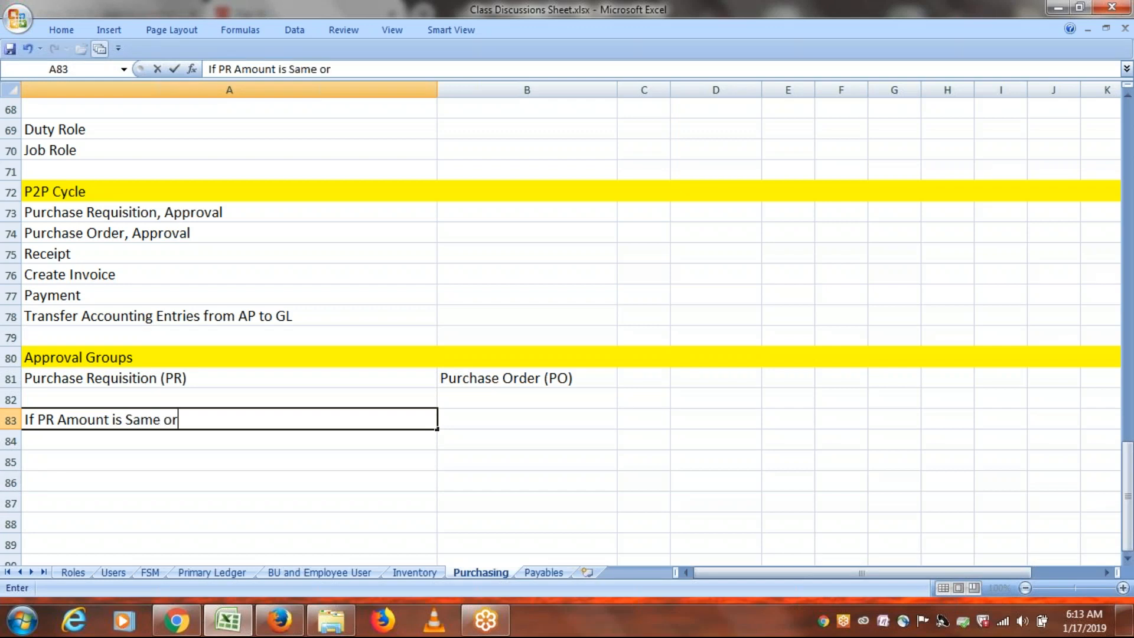
text( Less tha)
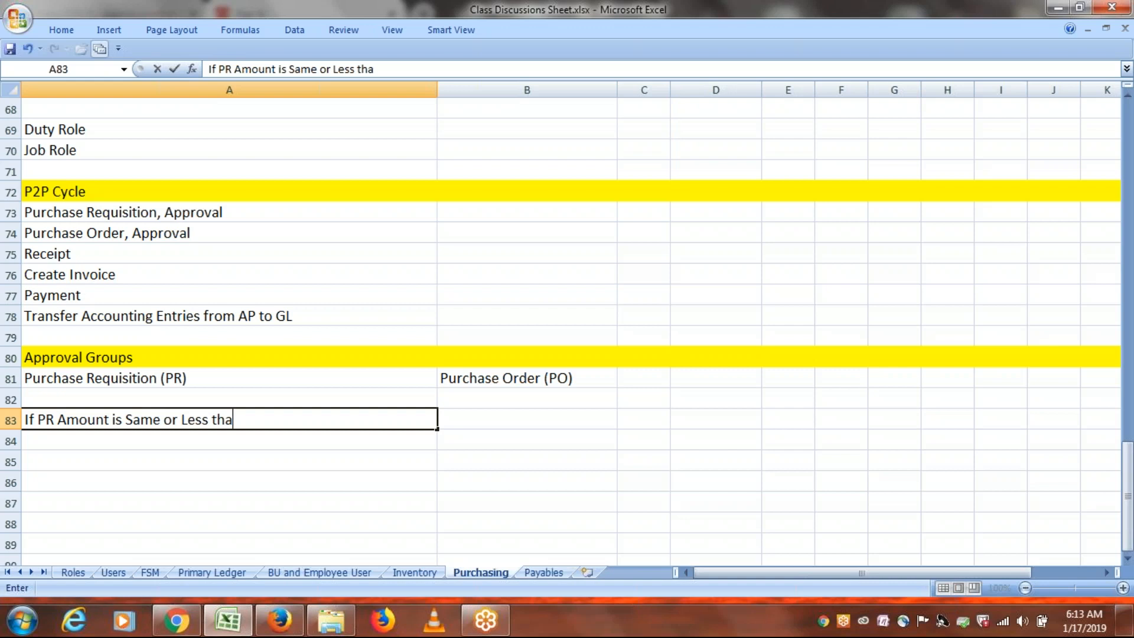
text(n 10000)
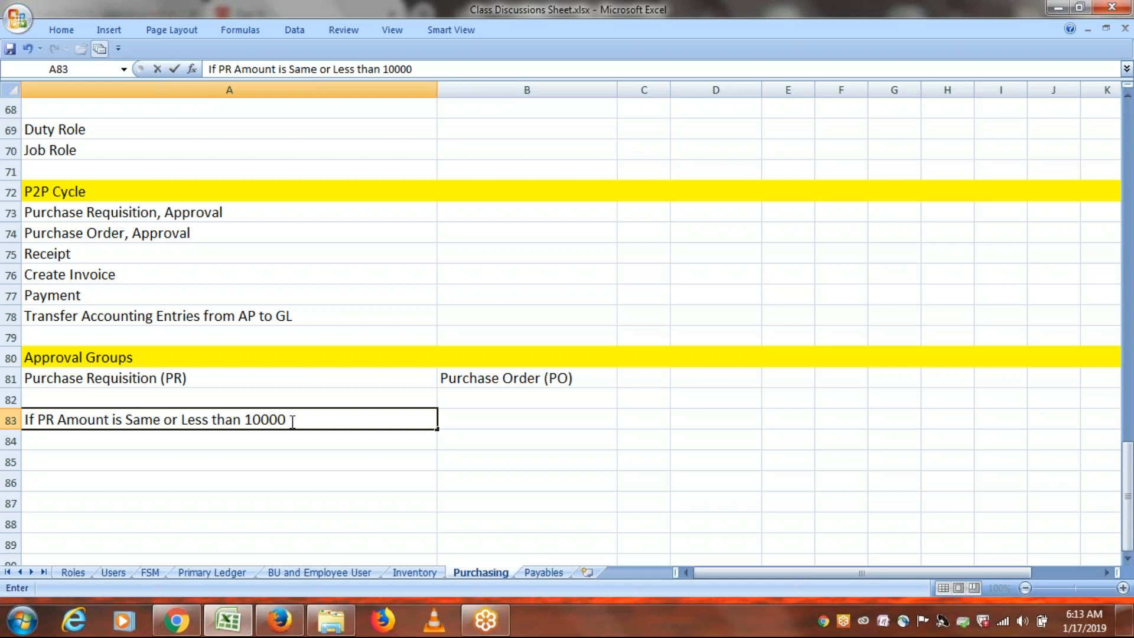
text(- Approval Gr)
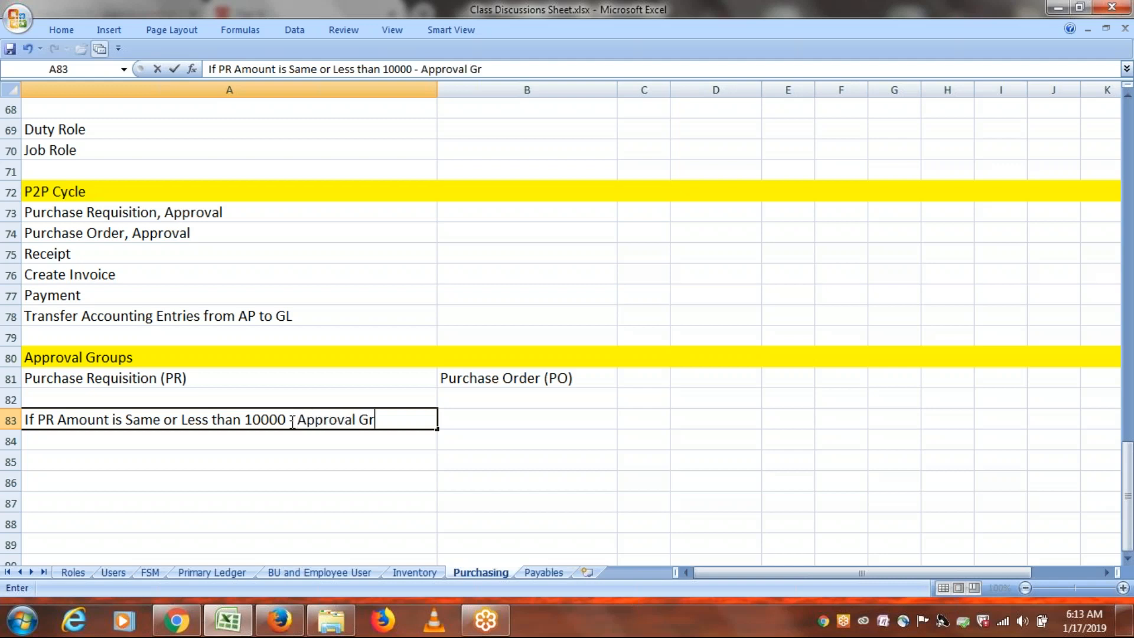
text(oup1)
drag(424, 418, 14, 430)
key(ctrl+c)
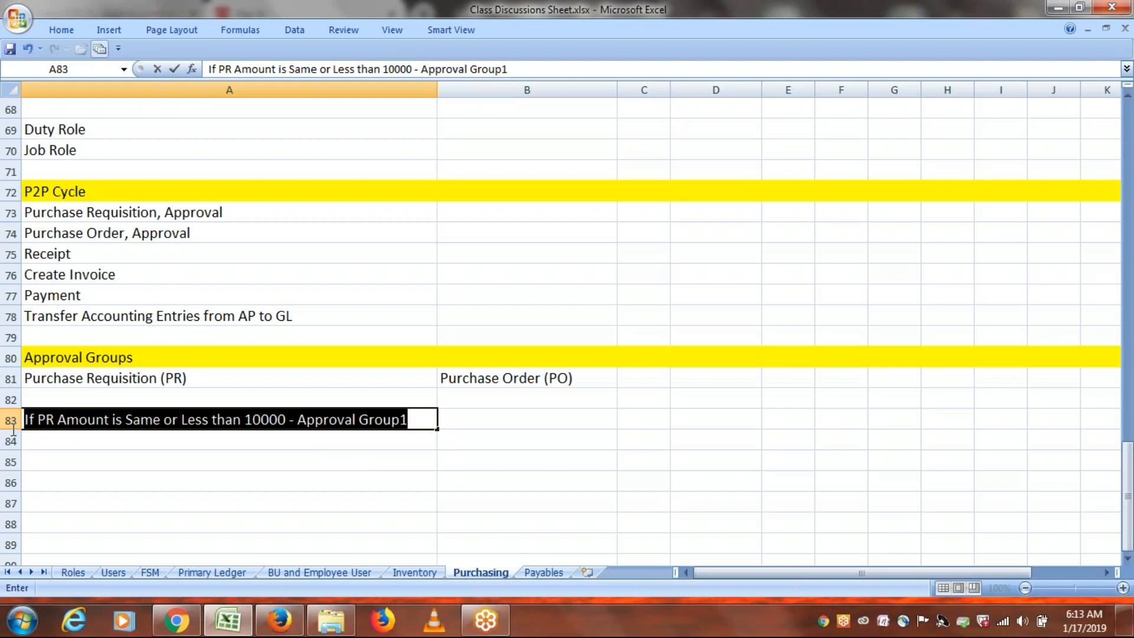
click(96, 439)
Paste the rule into A84 and reword it to 'If PR Amount is More Than 10001'.
key(ctrl+v)
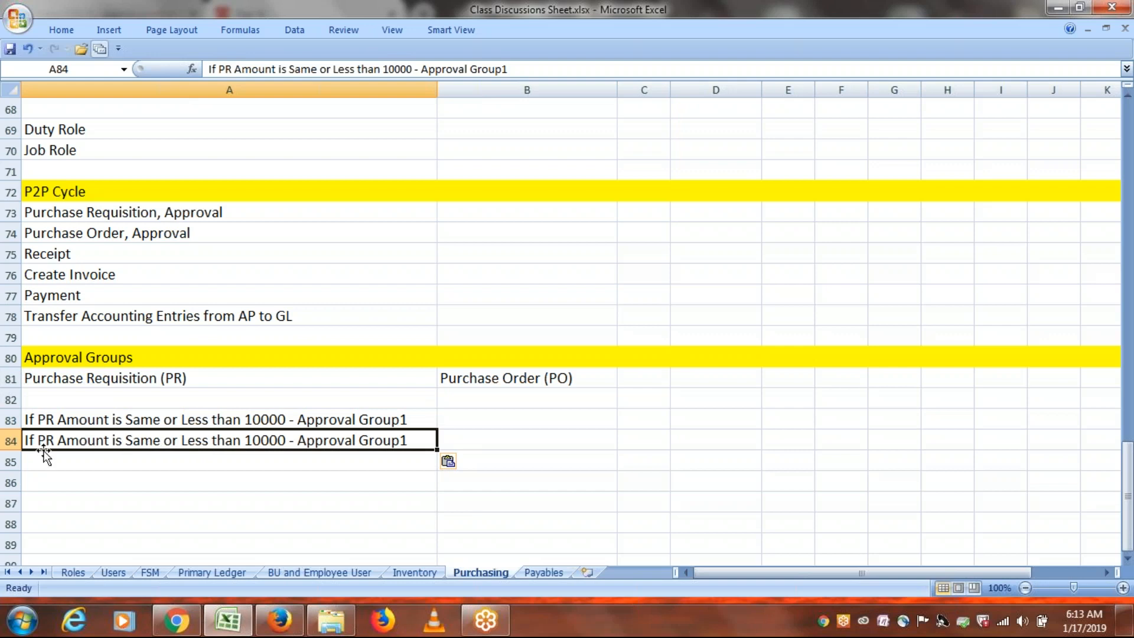
double_click(233, 440)
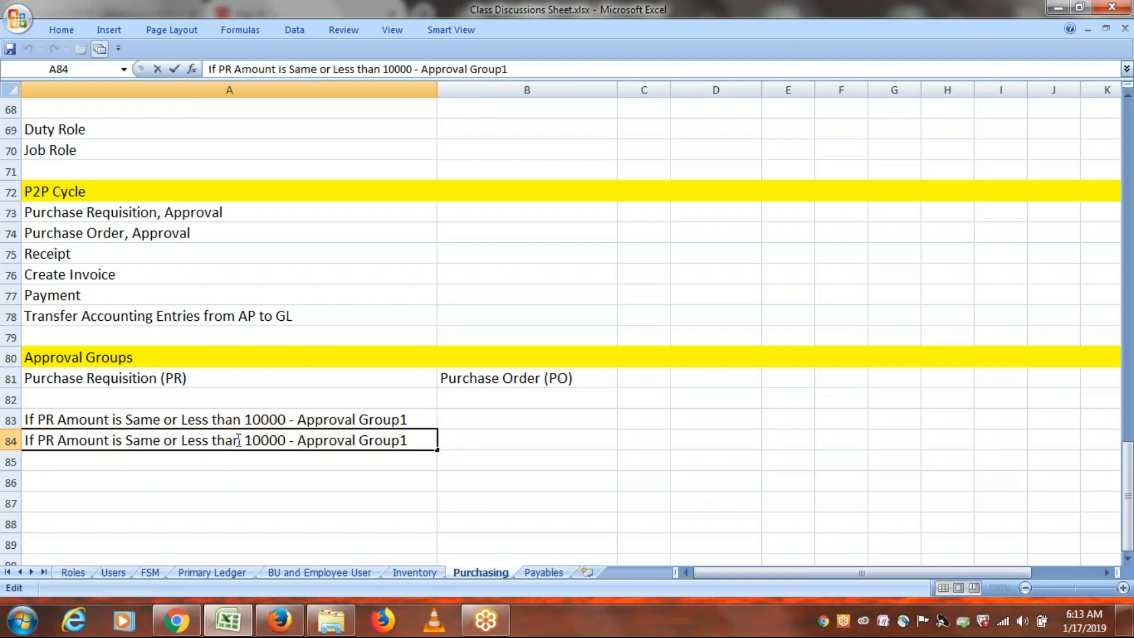
drag(240, 442, 129, 440)
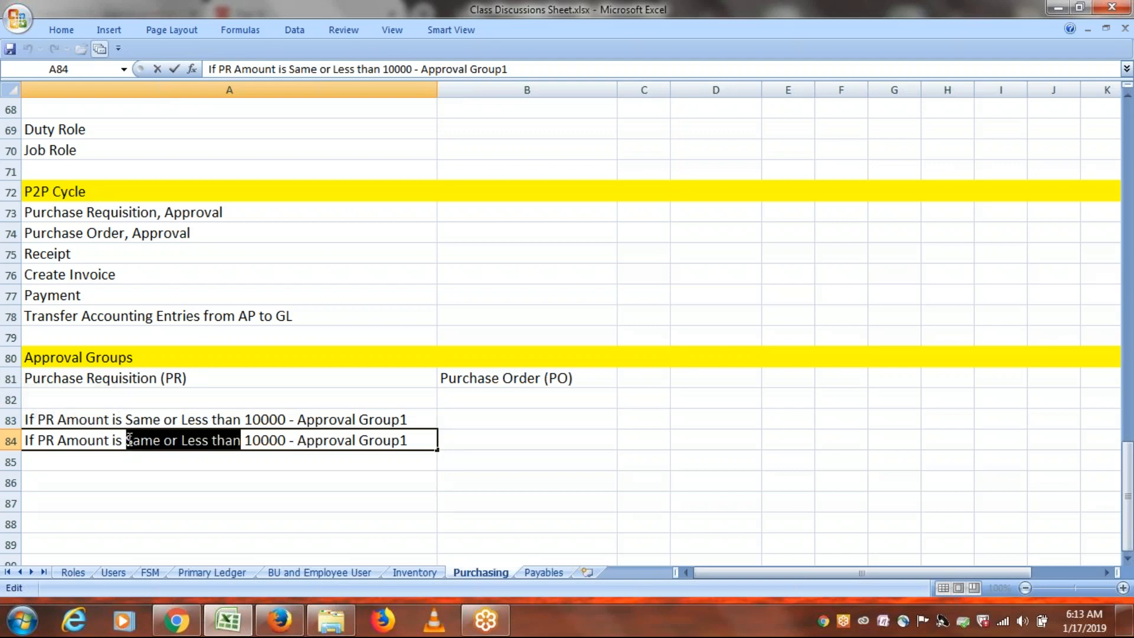
text(More Thank)
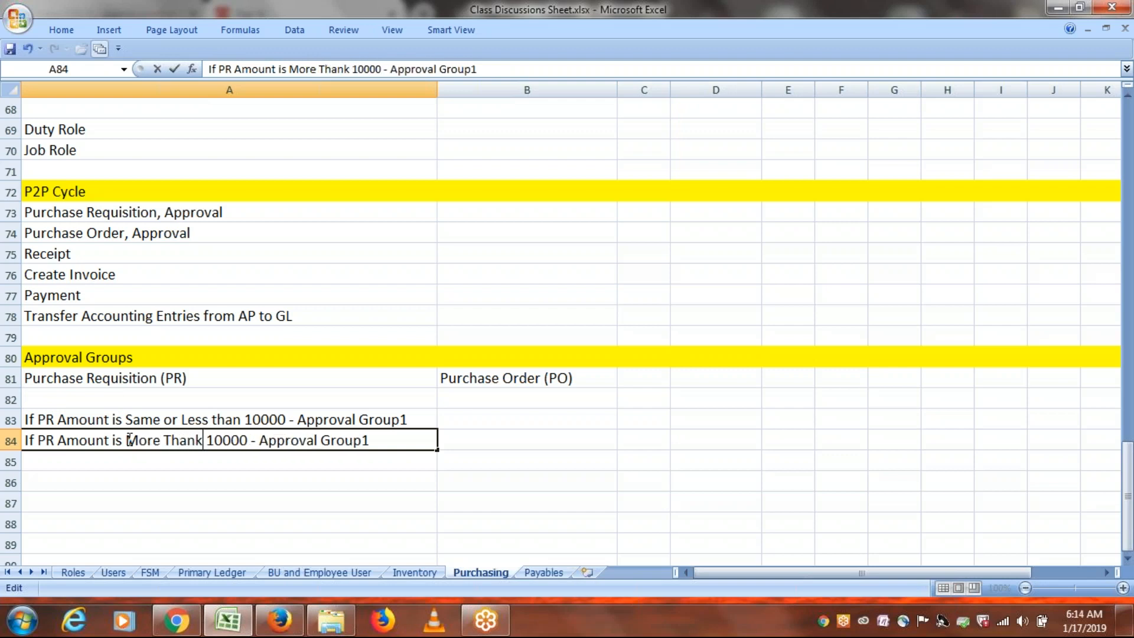
key(BackSpace)
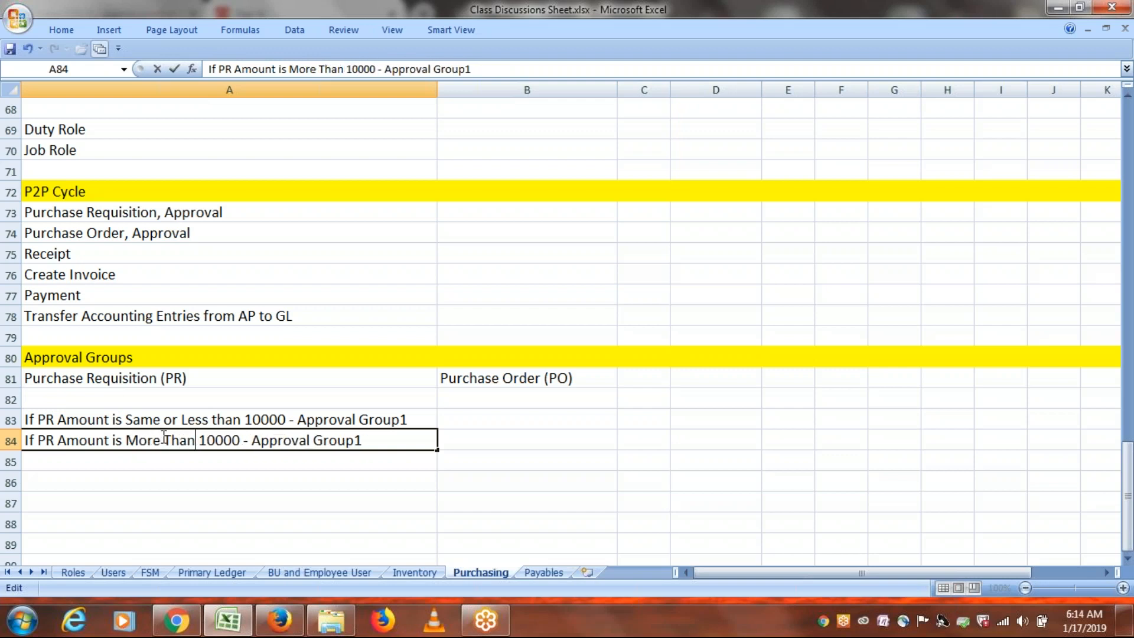
click(240, 440)
key(BackSpace)
text(1)
Change the A84 rule's group from Approval Group1 to Approval Group2 and commit it.
double_click(290, 419)
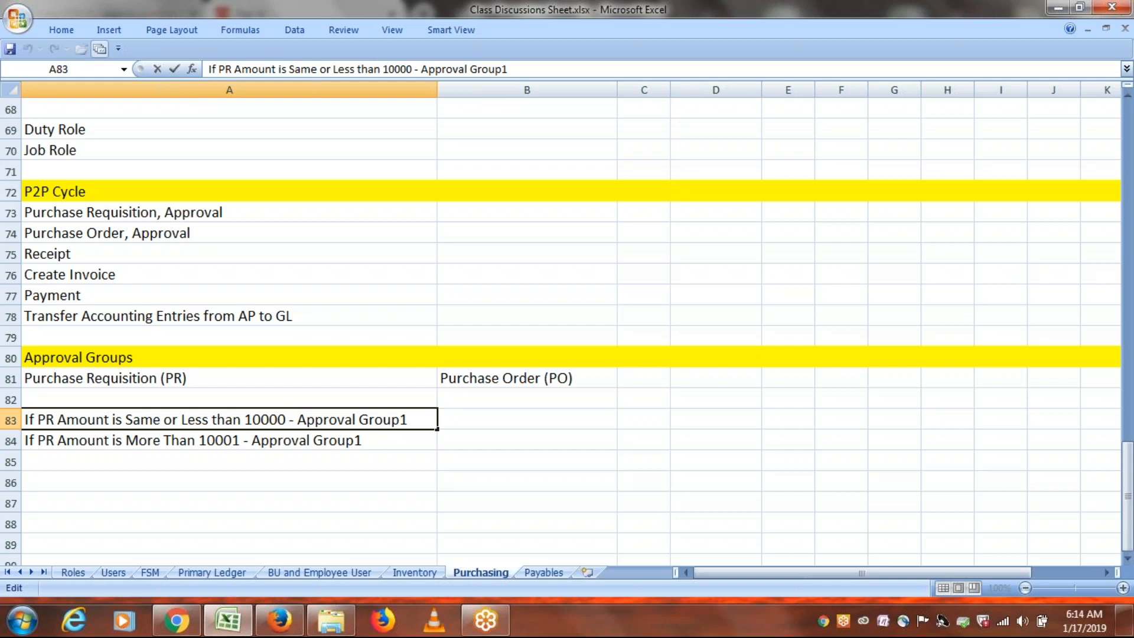
drag(297, 419, 413, 417)
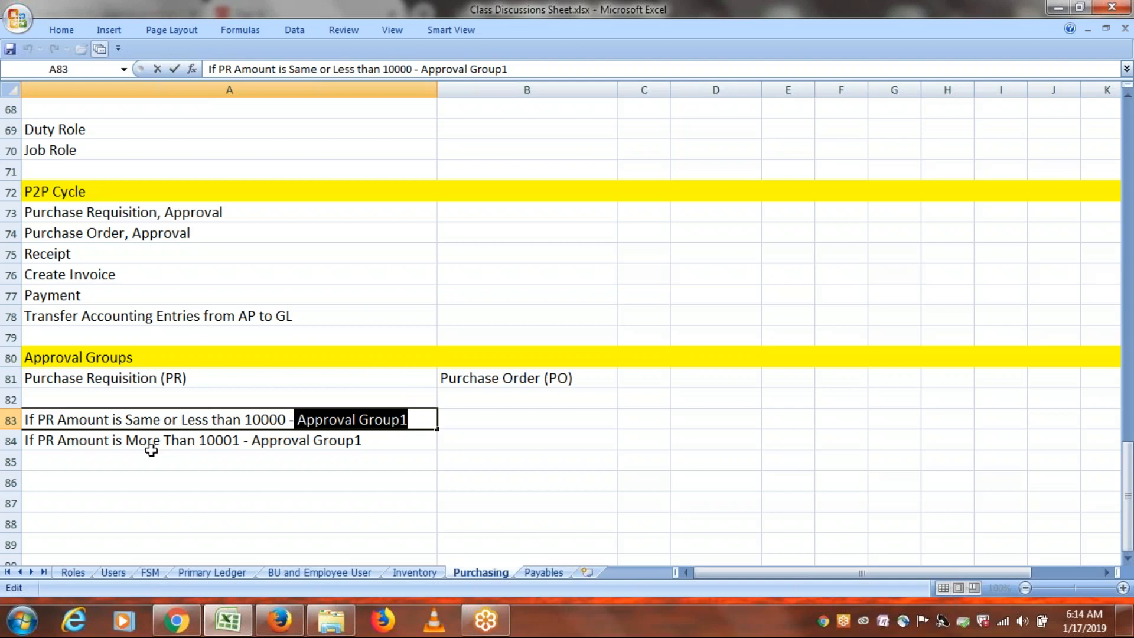
double_click(201, 441)
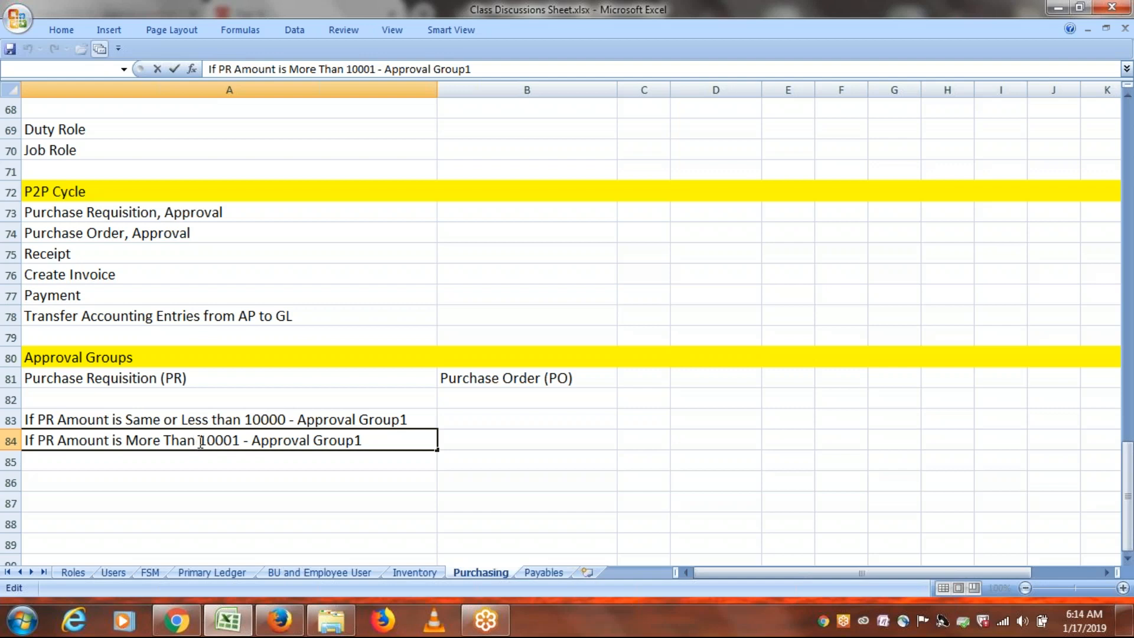
click(377, 440)
key(BackSpace)
text(2)
click(288, 458)
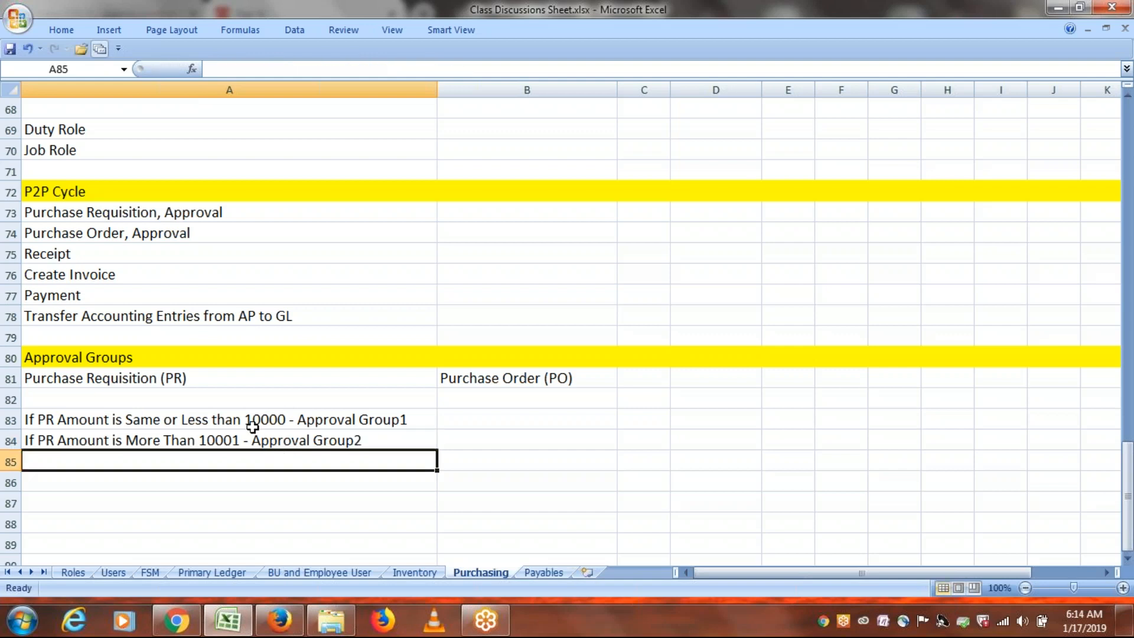
Append '(ERPTREE)' to the A83 rule and '(ERPTREEONE)' to the A84 rule.
click(143, 478)
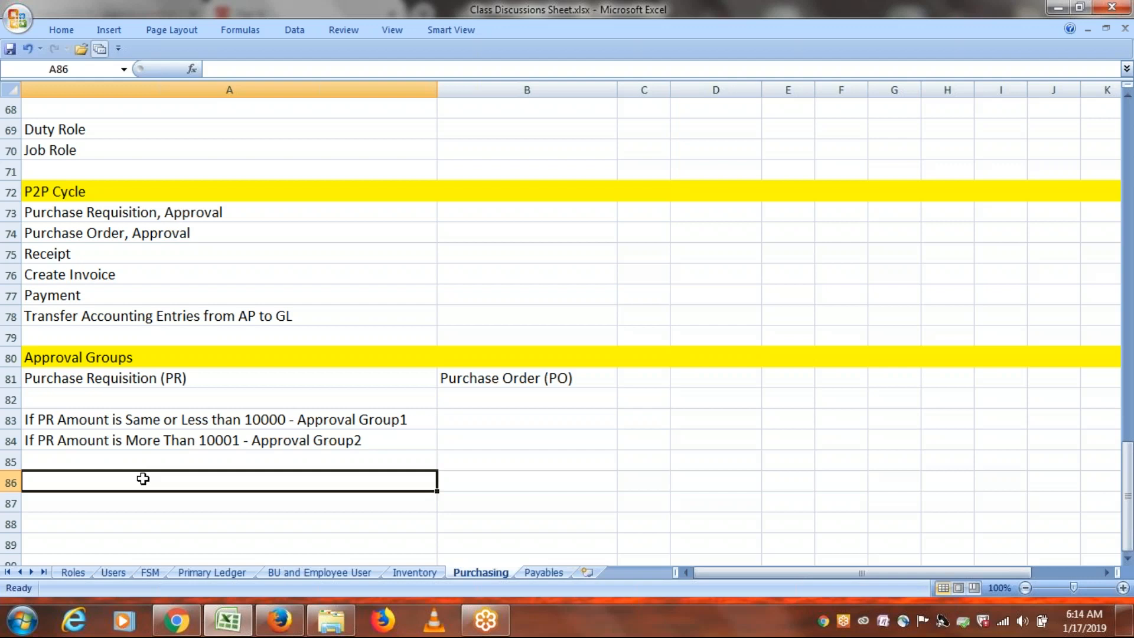
text(Create)
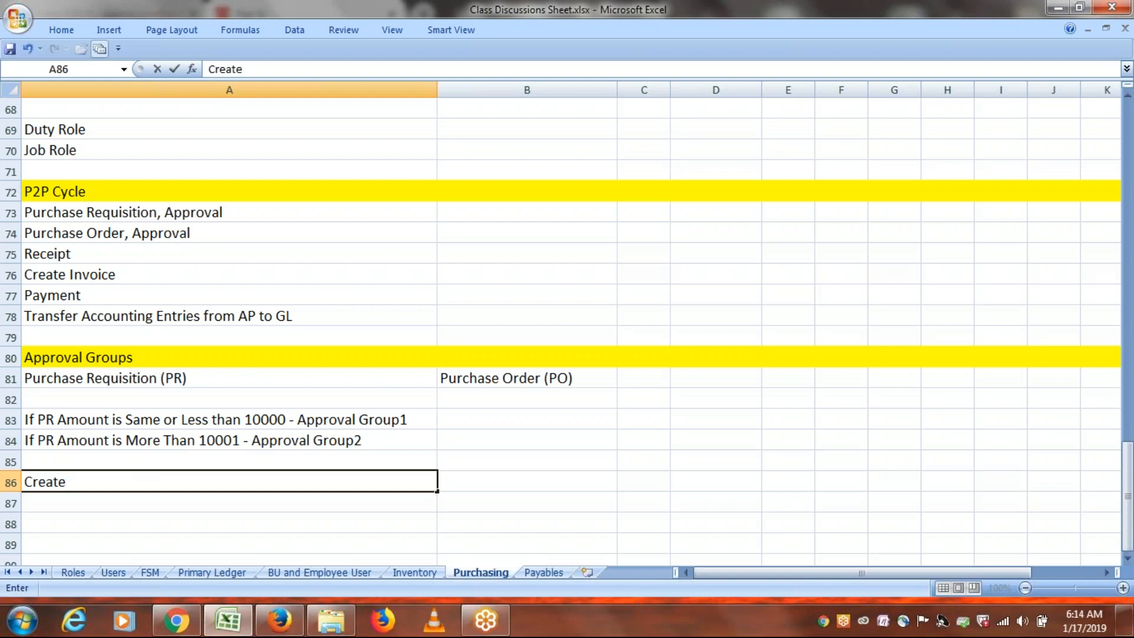
text( Approval)
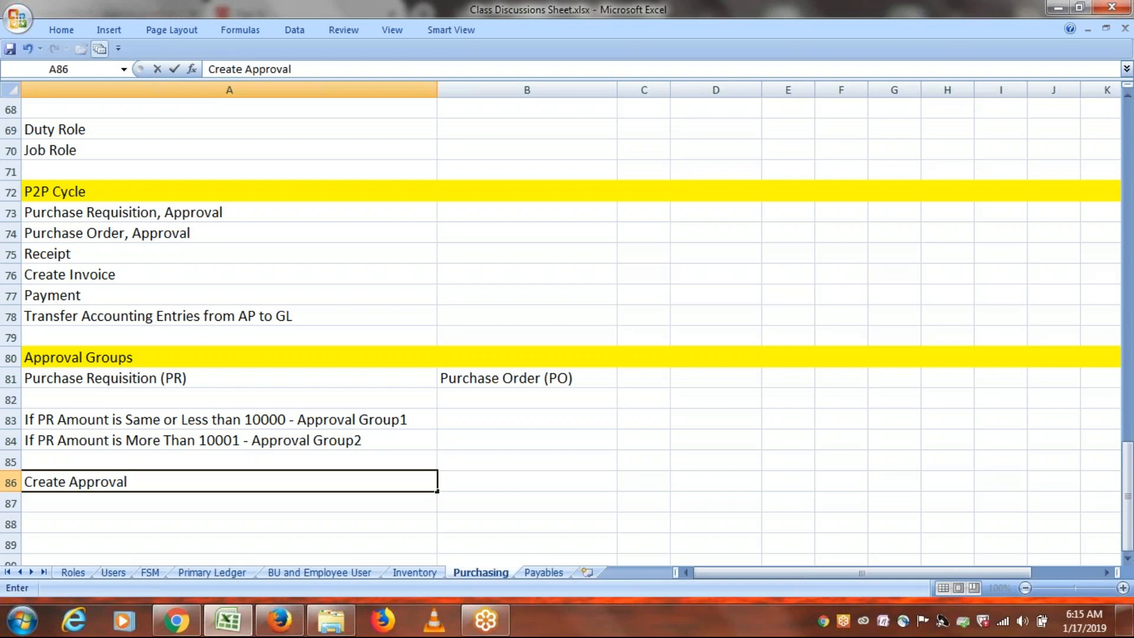
key(BackSpace)
key(BackSpace)
key(BackSpace)
key(BackSpace)
key(BackSpace)
key(BackSpace)
key(BackSpace)
key(BackSpace)
key(BackSpace)
key(BackSpace)
key(BackSpace)
key(BackSpace)
key(BackSpace)
key(BackSpace)
key(BackSpace)
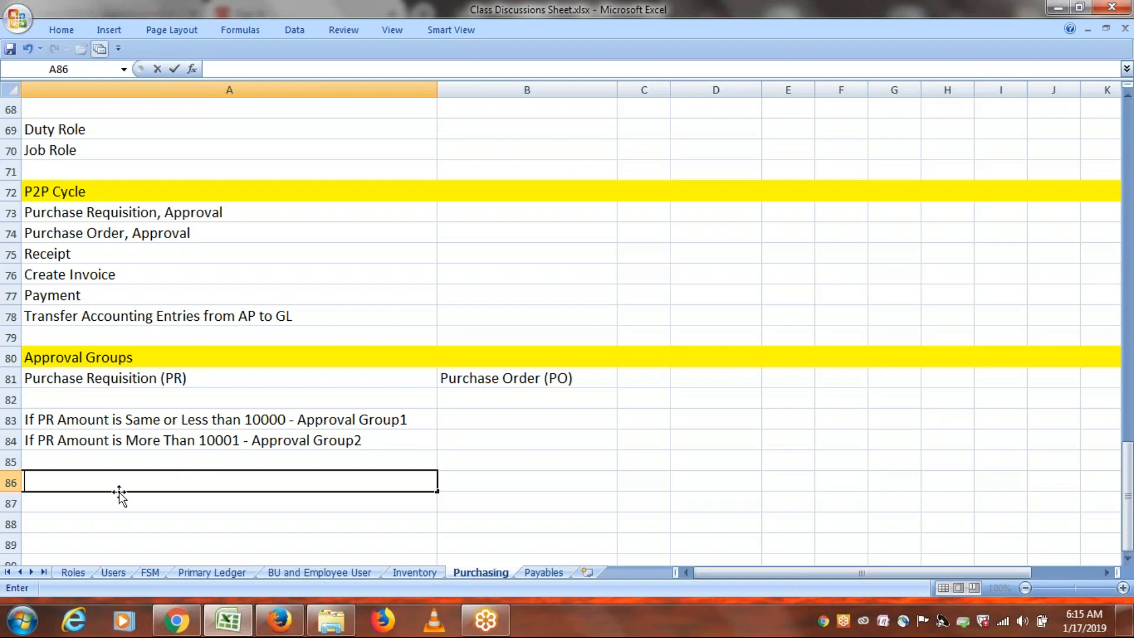
double_click(416, 419)
text((er)
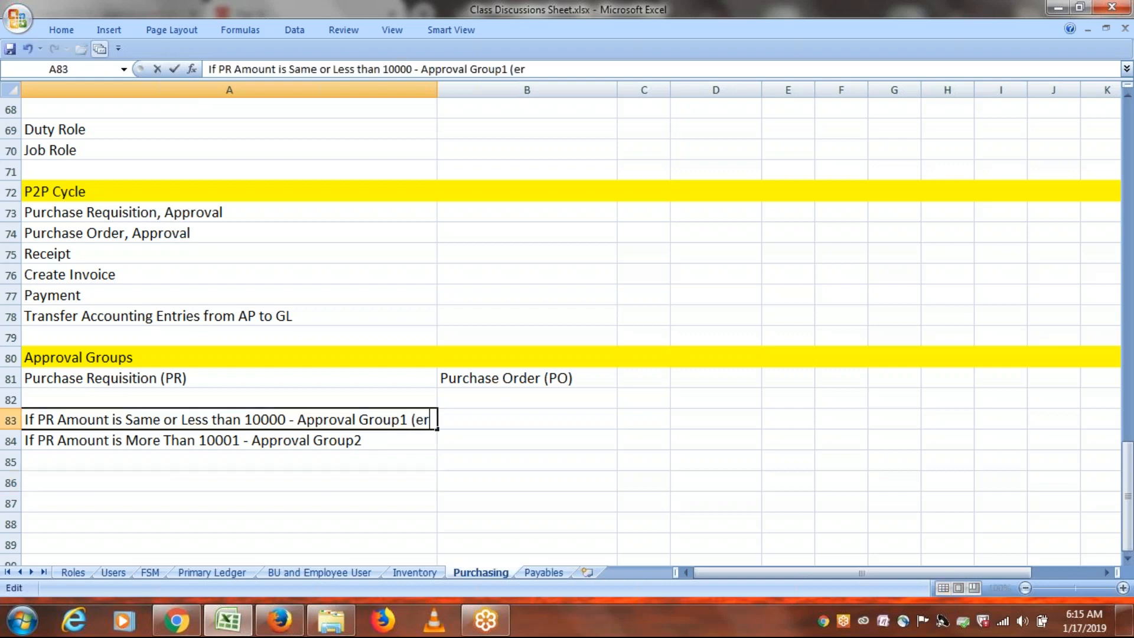
key(BackSpace)
text(ERPTREE))
click(392, 441)
key(F2)
text(()
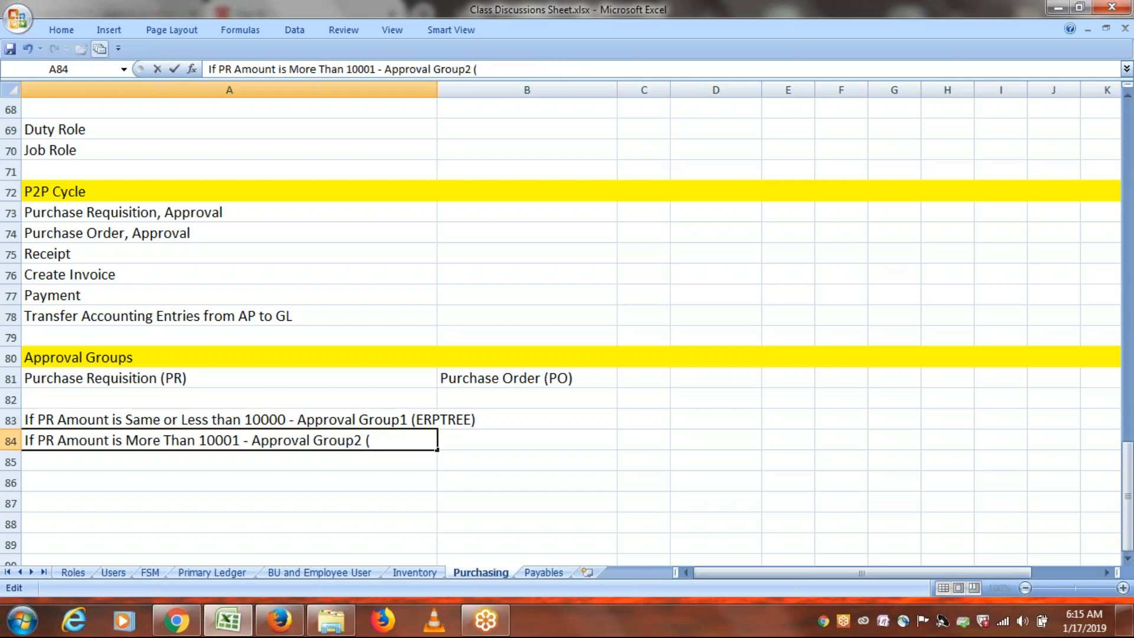
text(ERPTREEON)
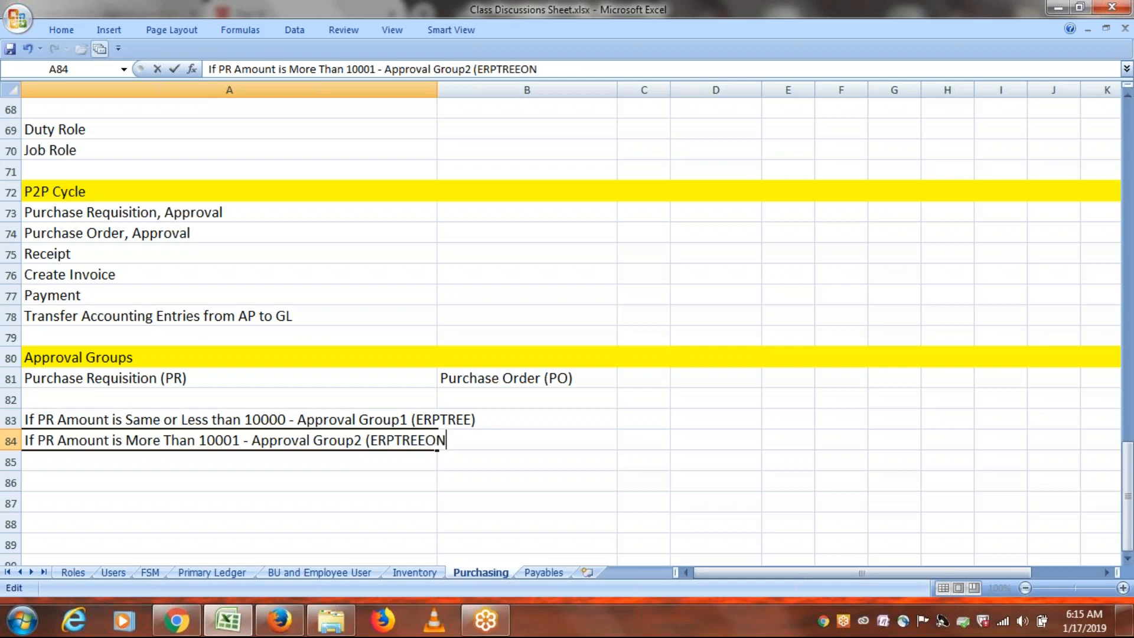
text(E))
click(365, 479)
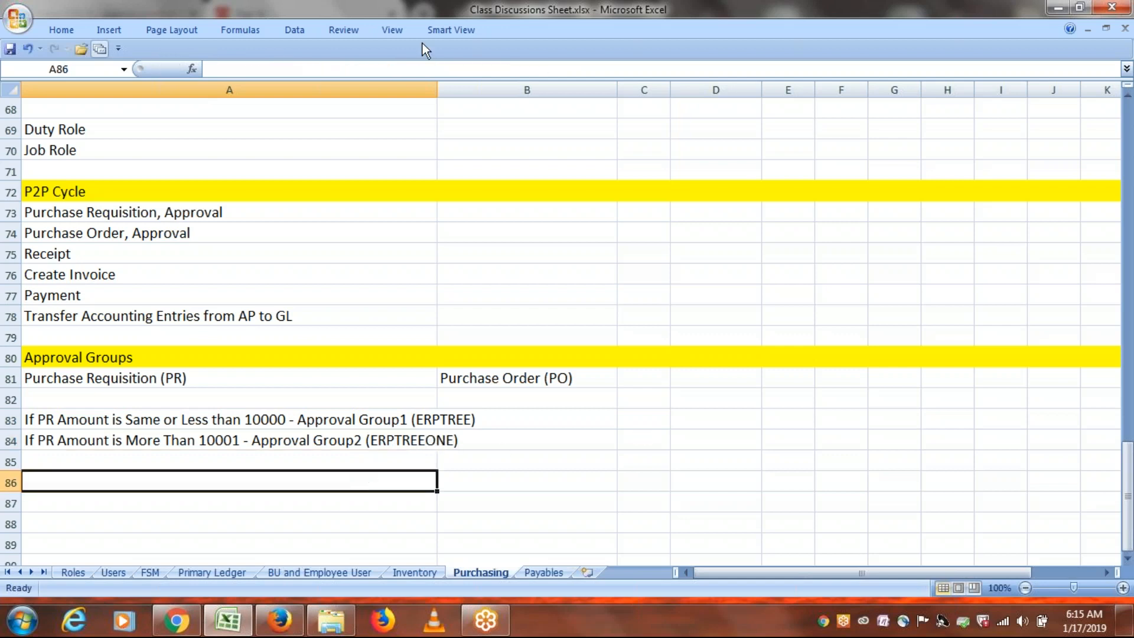
Widen column A and enter 'Create New User: ERPTREEONE' and 'Create Approval Group1' in A86–A87.
drag(438, 90, 490, 90)
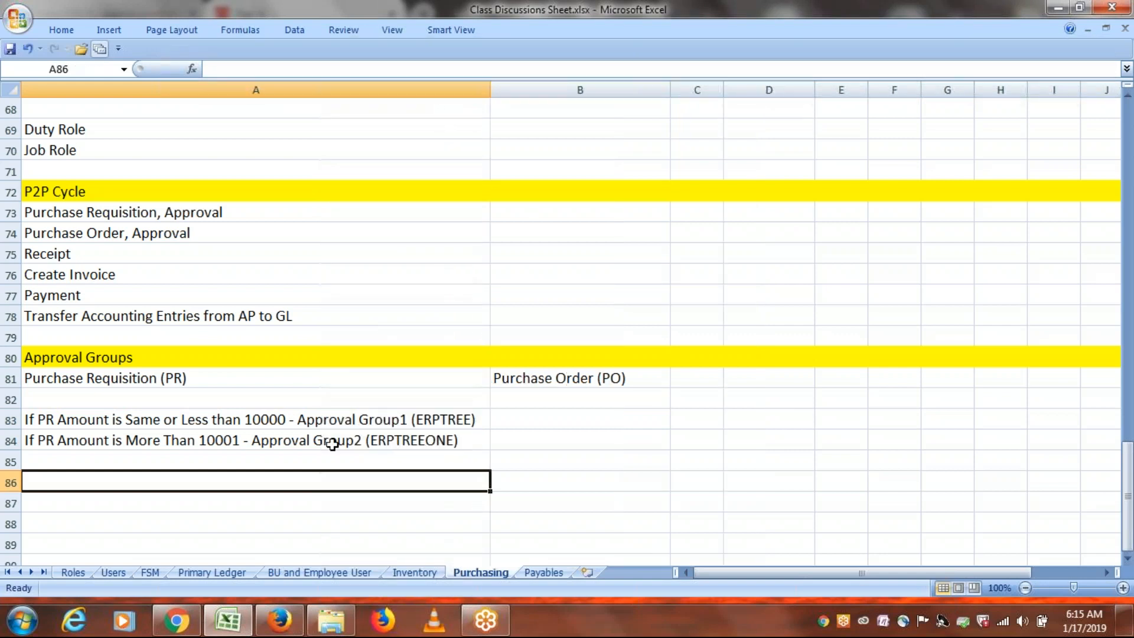
text(Create)
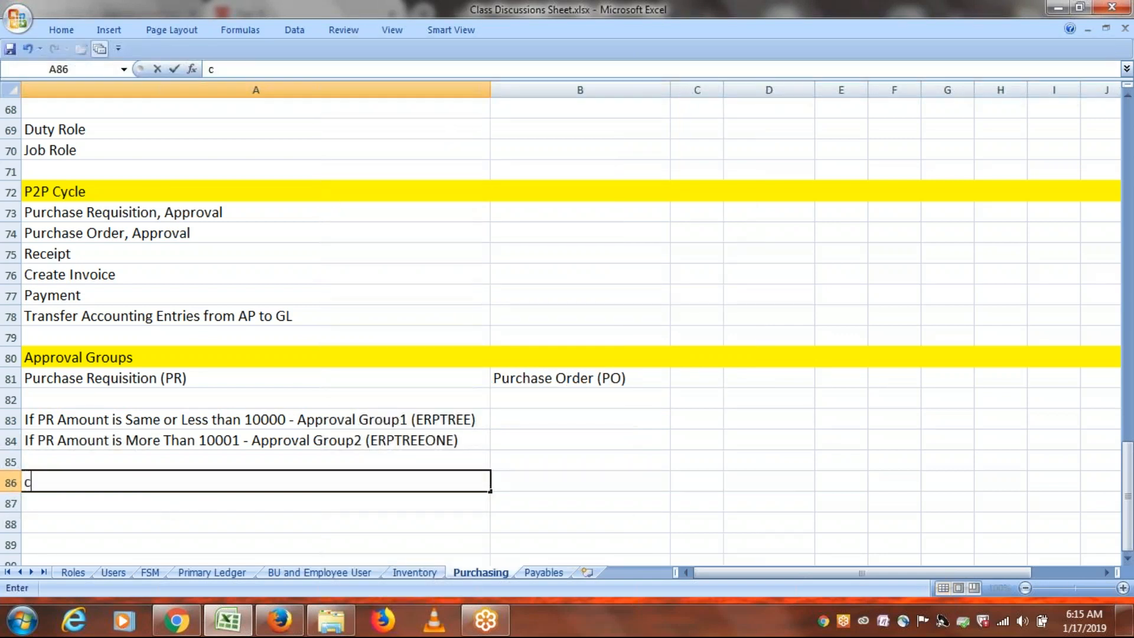
text( N)
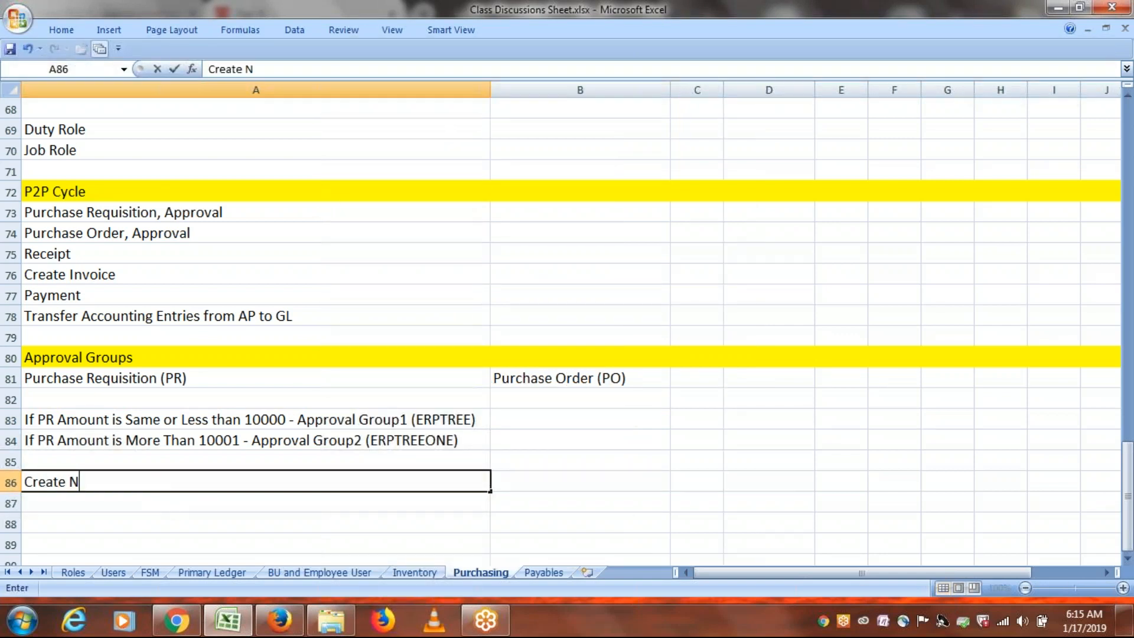
text(ew User: ERPTR)
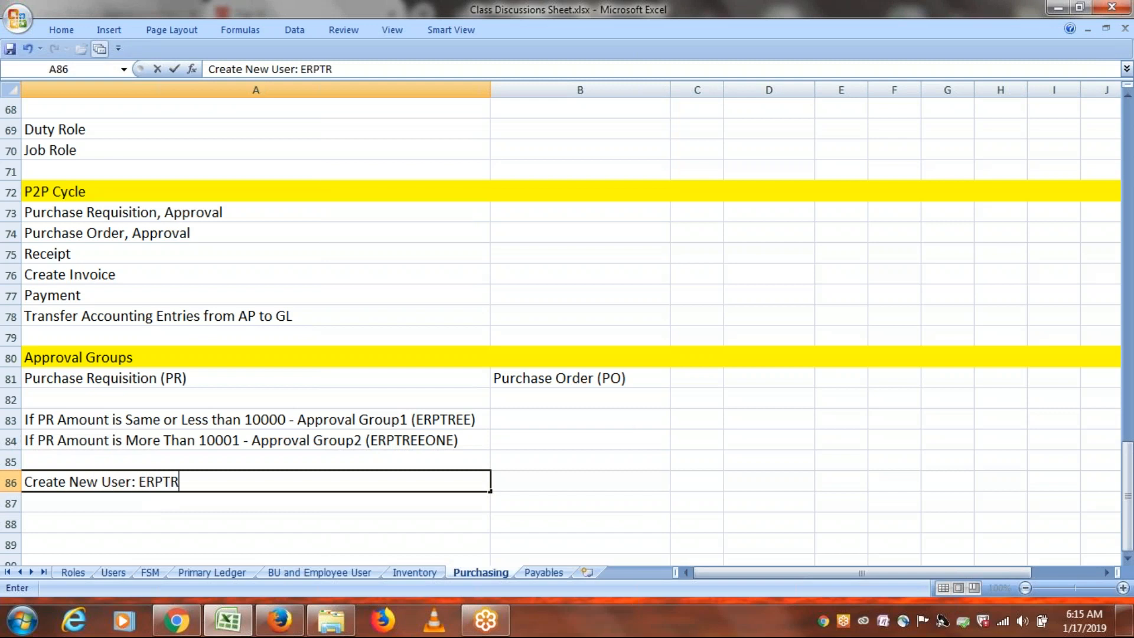
text(EEONE)
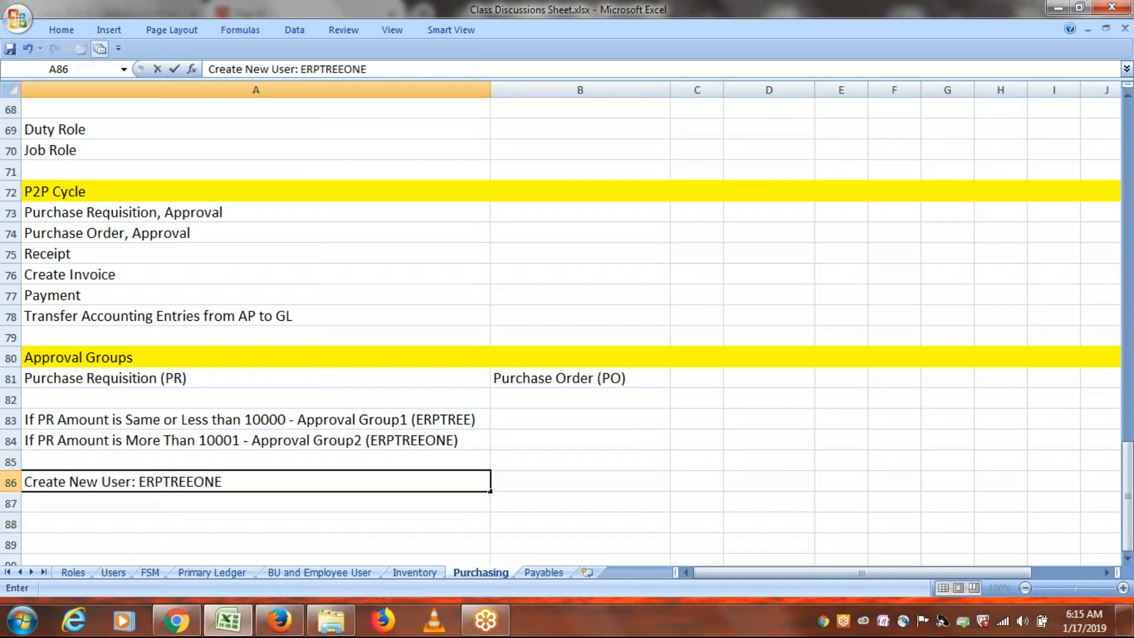
click(129, 500)
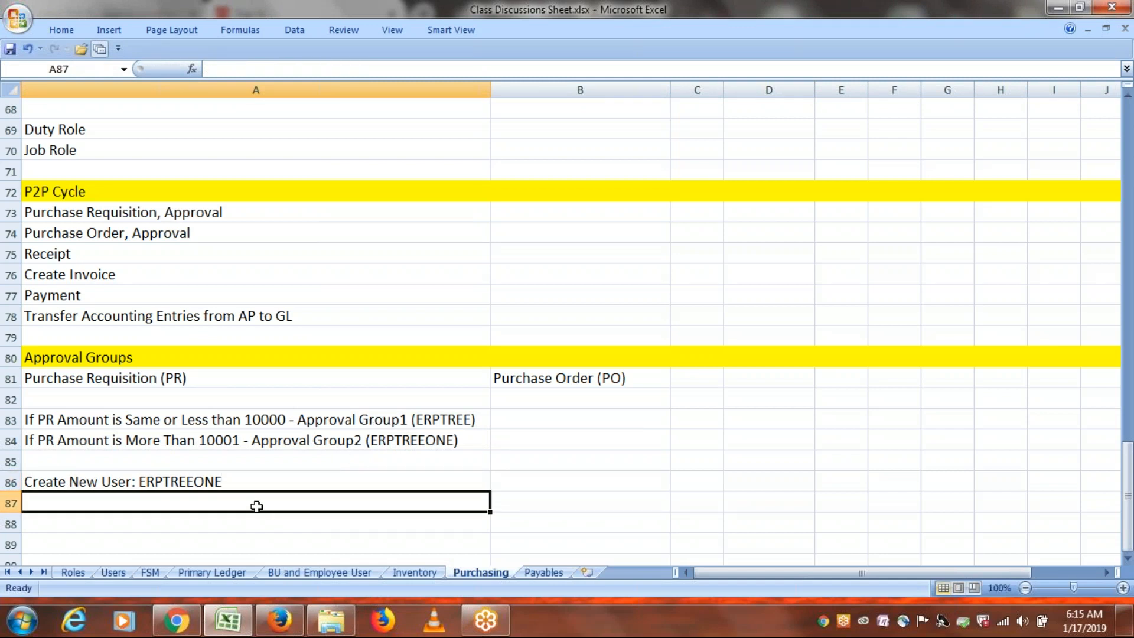
text(c)
key(BackSpace)
key(BackSpace)
text(Create)
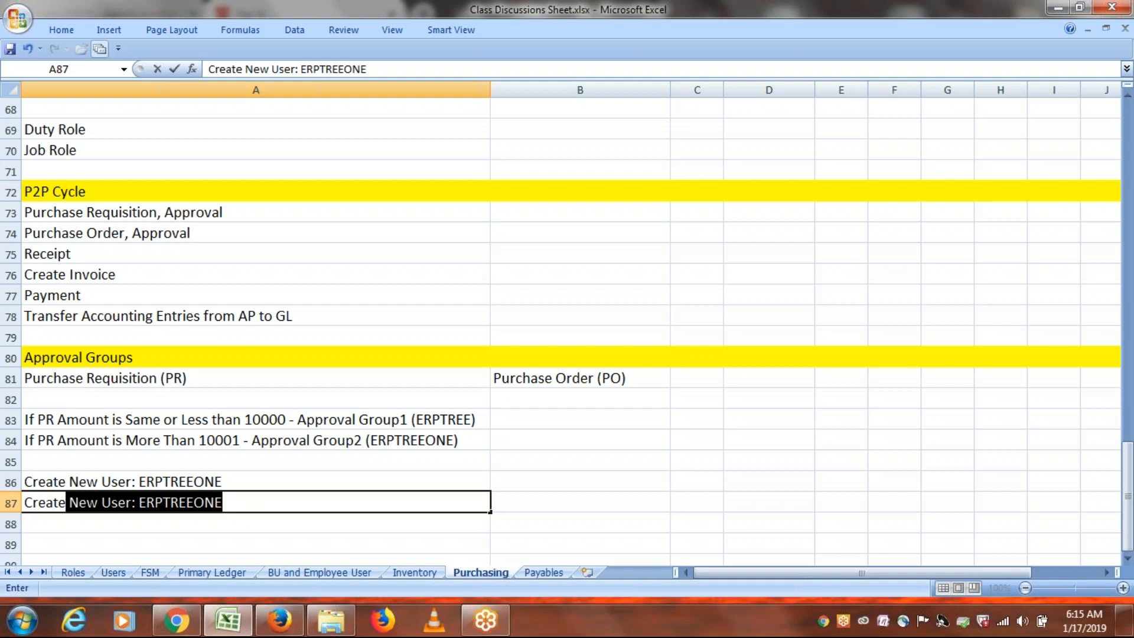
text( Appr)
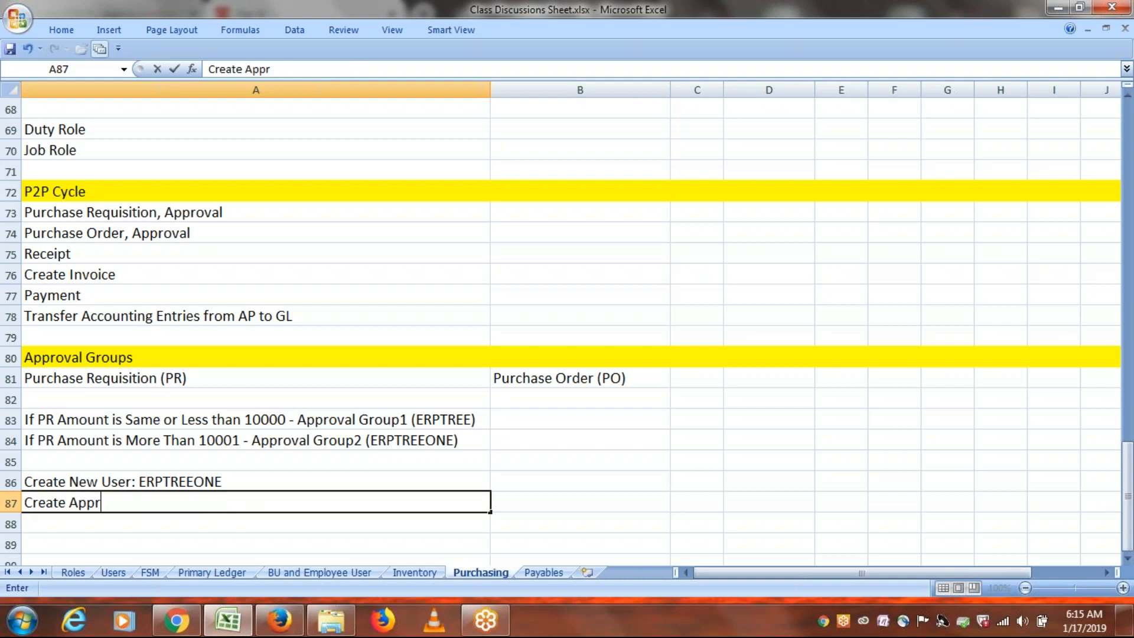
text(oval Group)
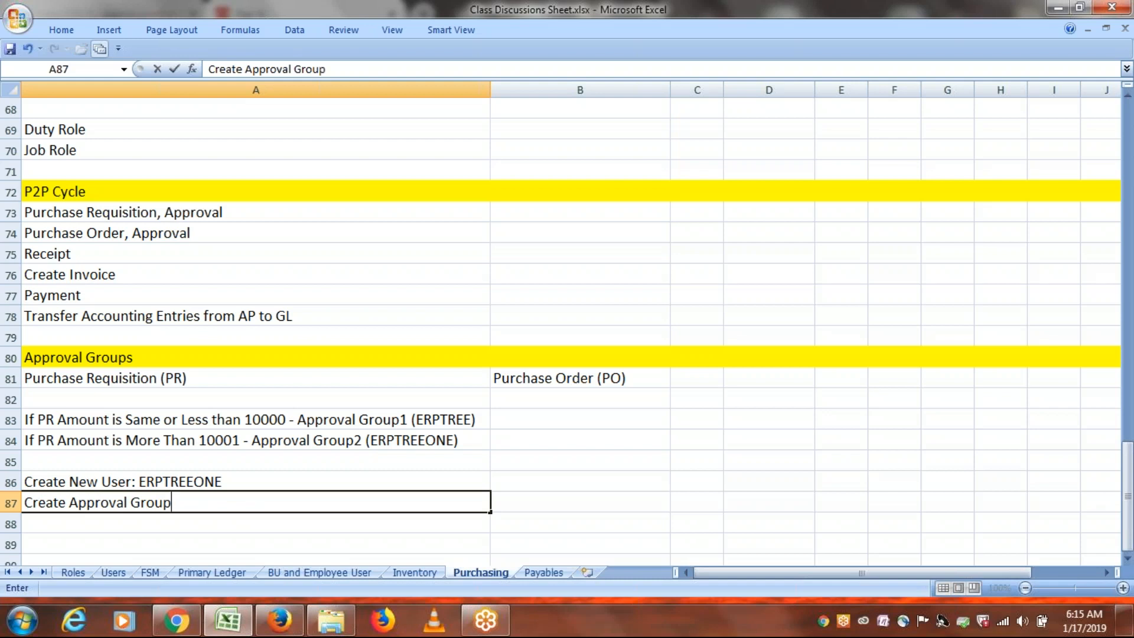
text(1 -)
key(BackSpace)
Copy the A87 note into A88 and change it to 'Create Approval Group2'.
drag(209, 507, 22, 504)
key(ctrl+c)
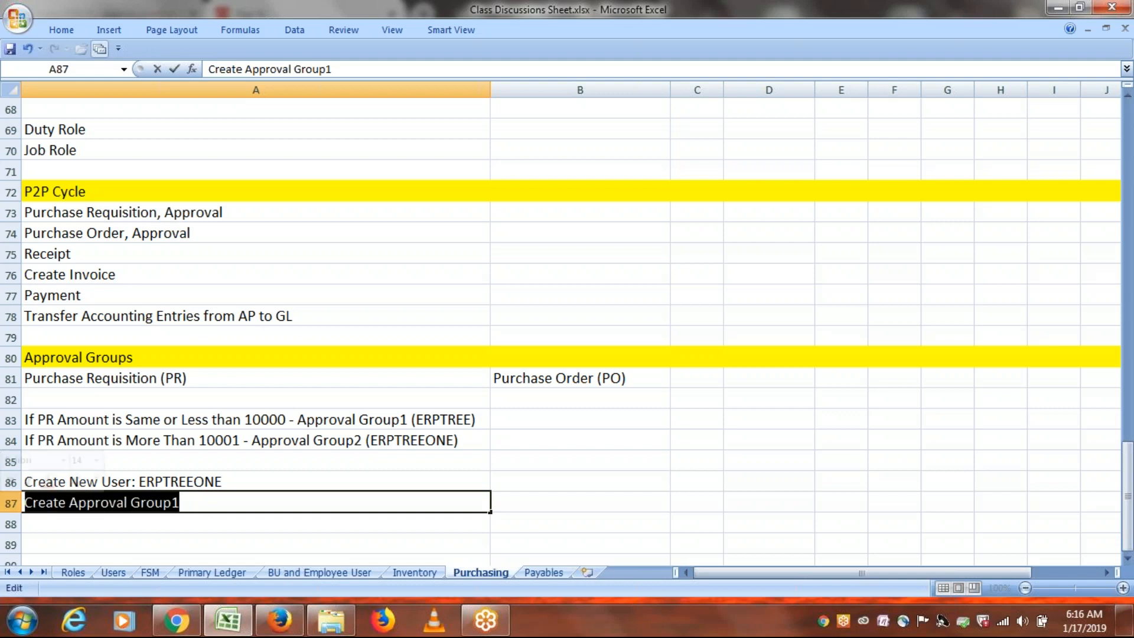
click(118, 526)
key(ctrl+v)
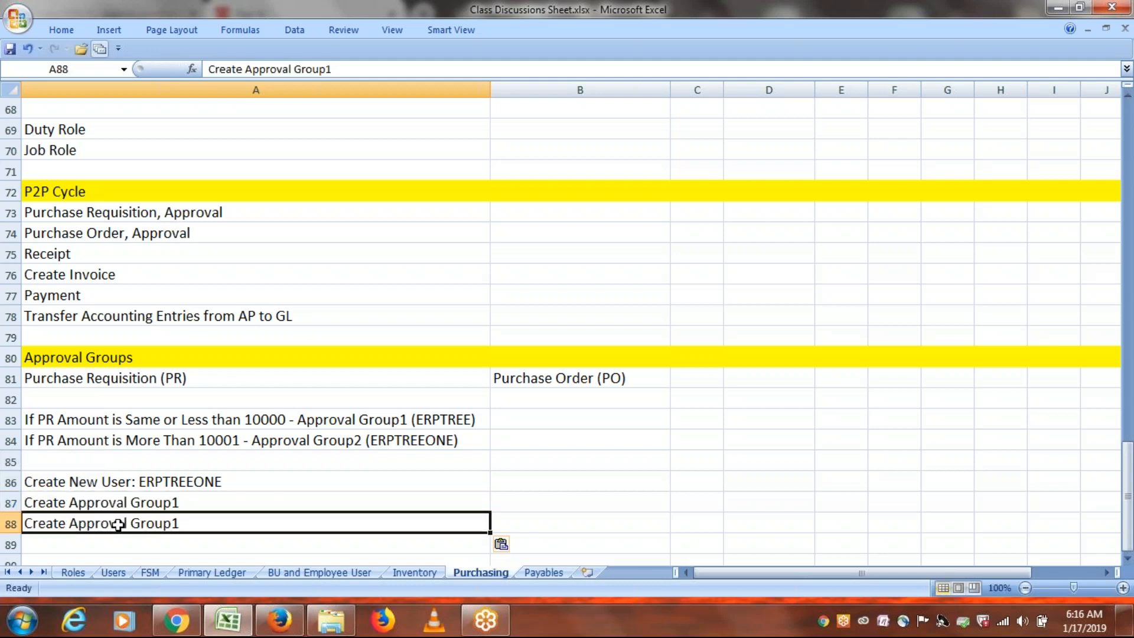
double_click(187, 526)
key(BackSpace)
text(2)
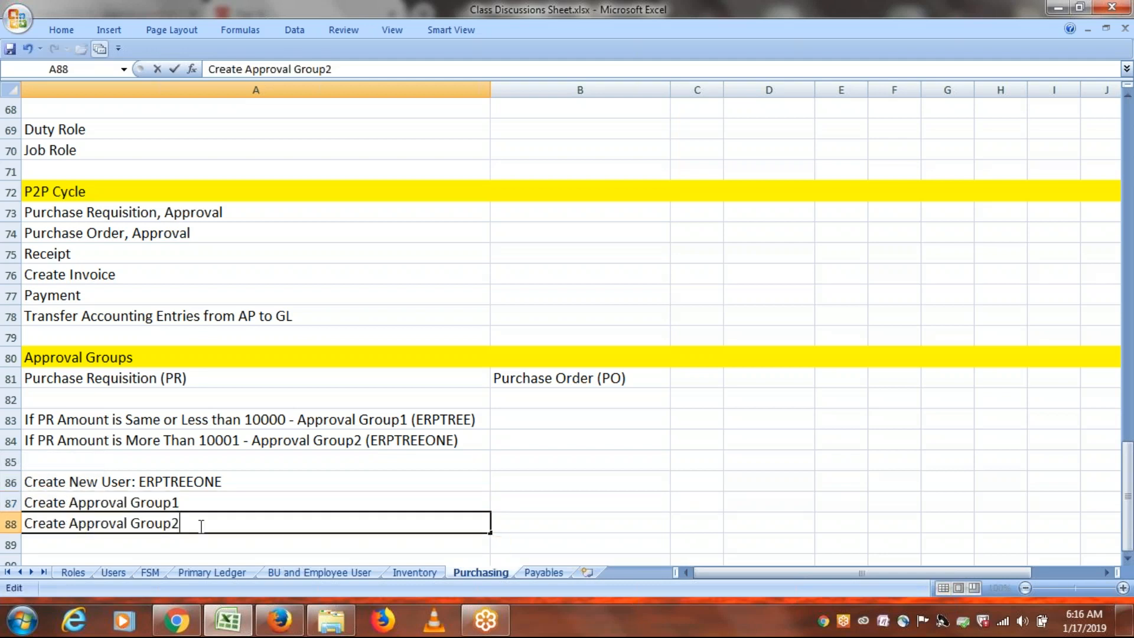
double_click(211, 501)
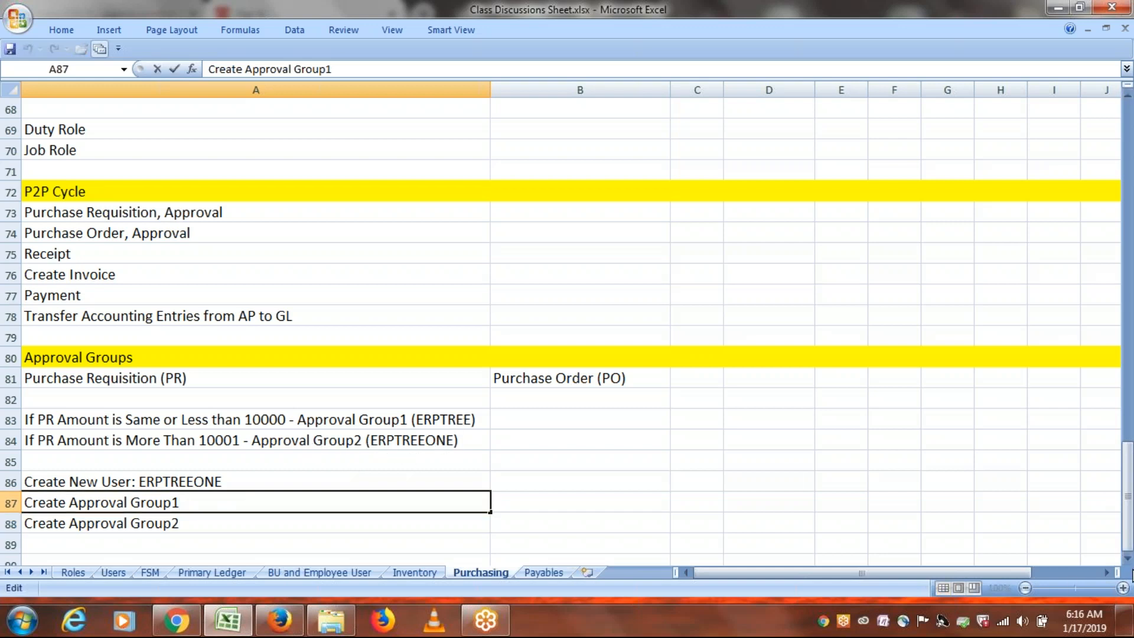
Write 'Rule1:' in A90 followed by the Same or Less than 10000 condition from A83.
scroll(333, 475, down, 2)
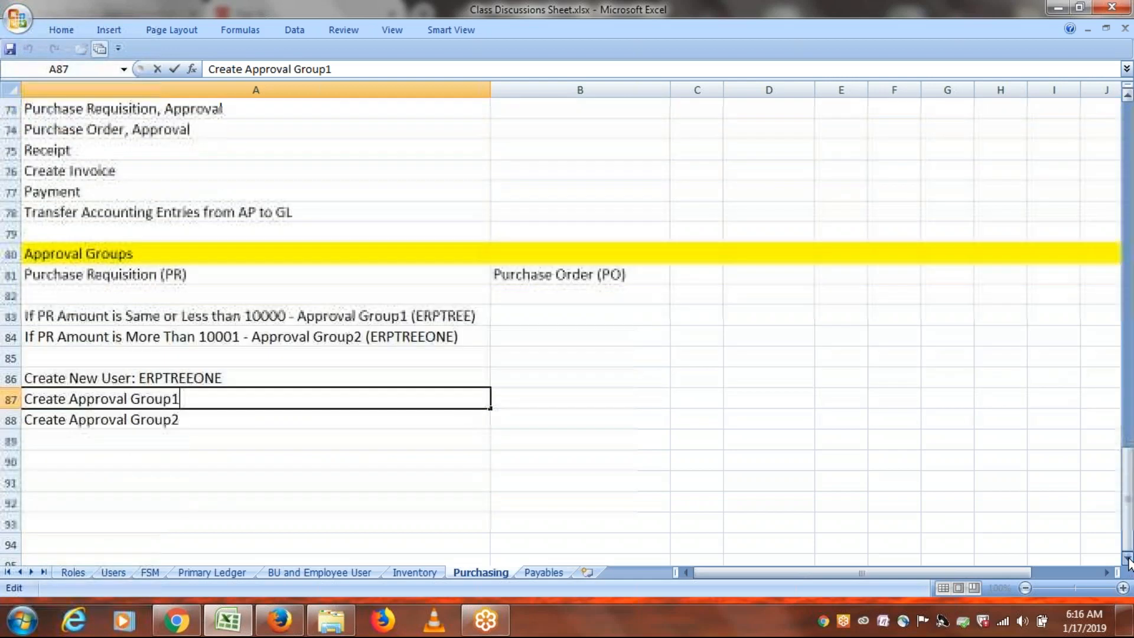
click(92, 459)
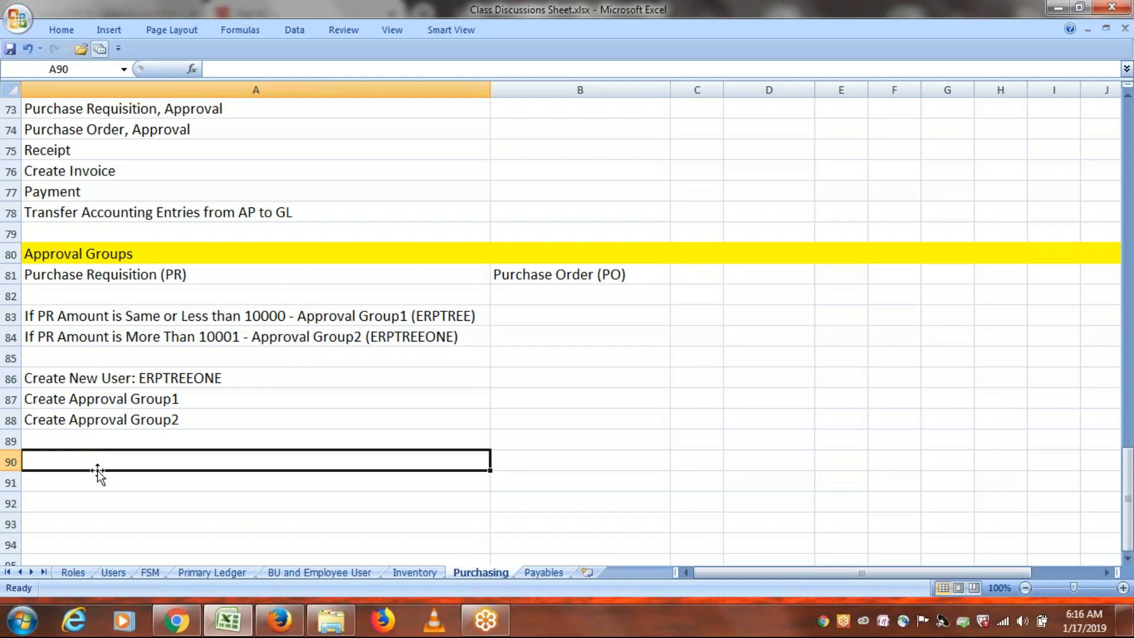
text(Rule)
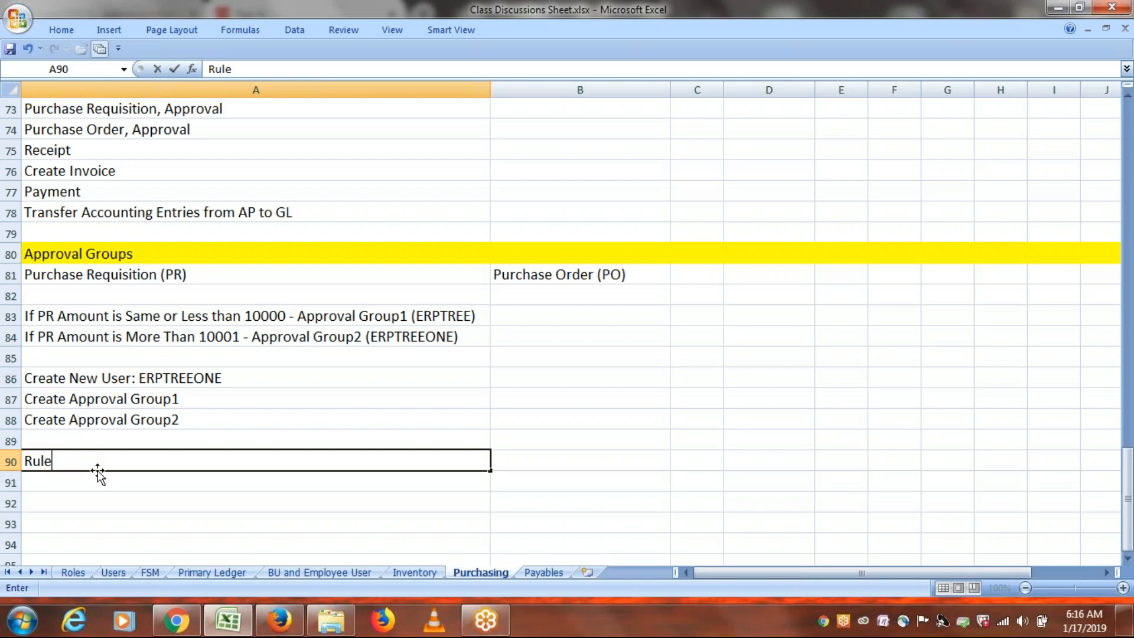
text(1:)
double_click(287, 316)
drag(287, 316, 27, 311)
key(ctrl+c)
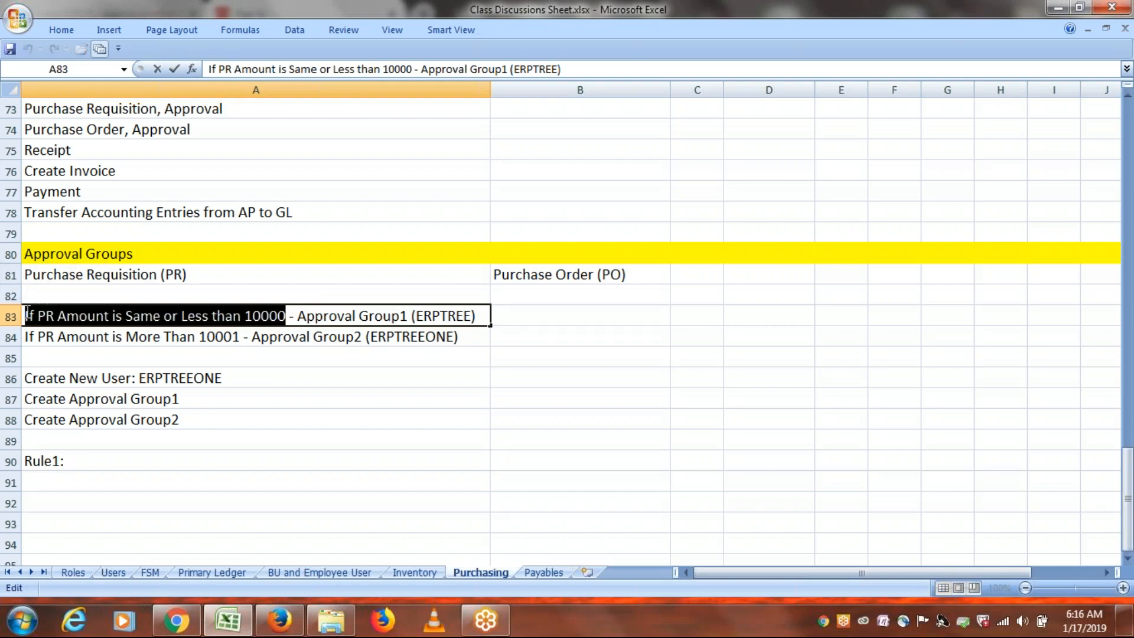
double_click(102, 460)
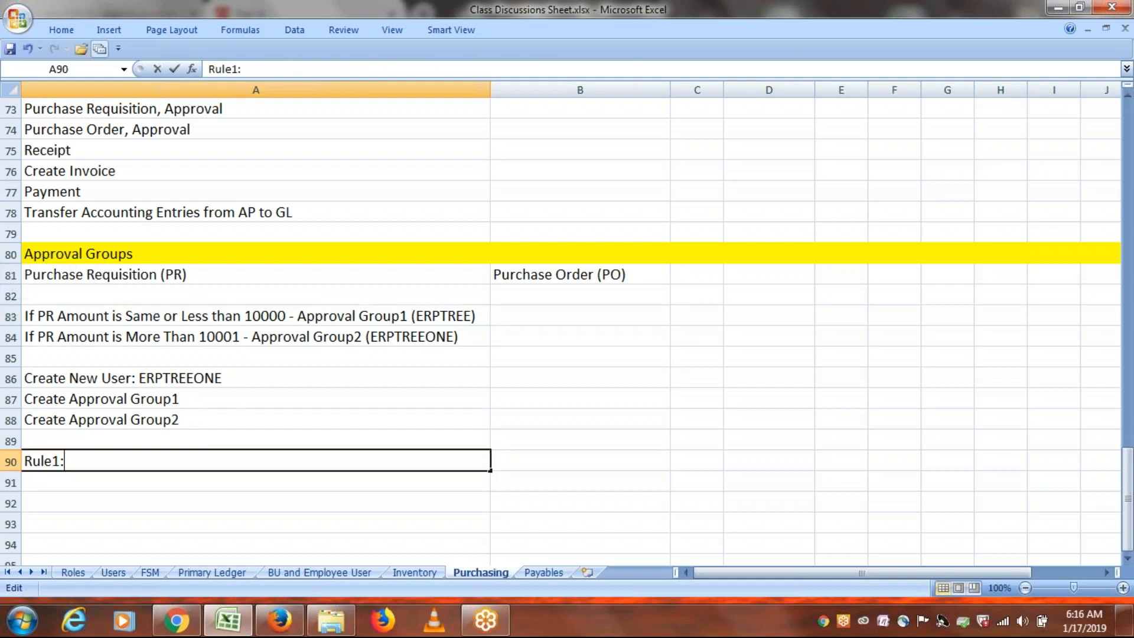
key(ctrl+v)
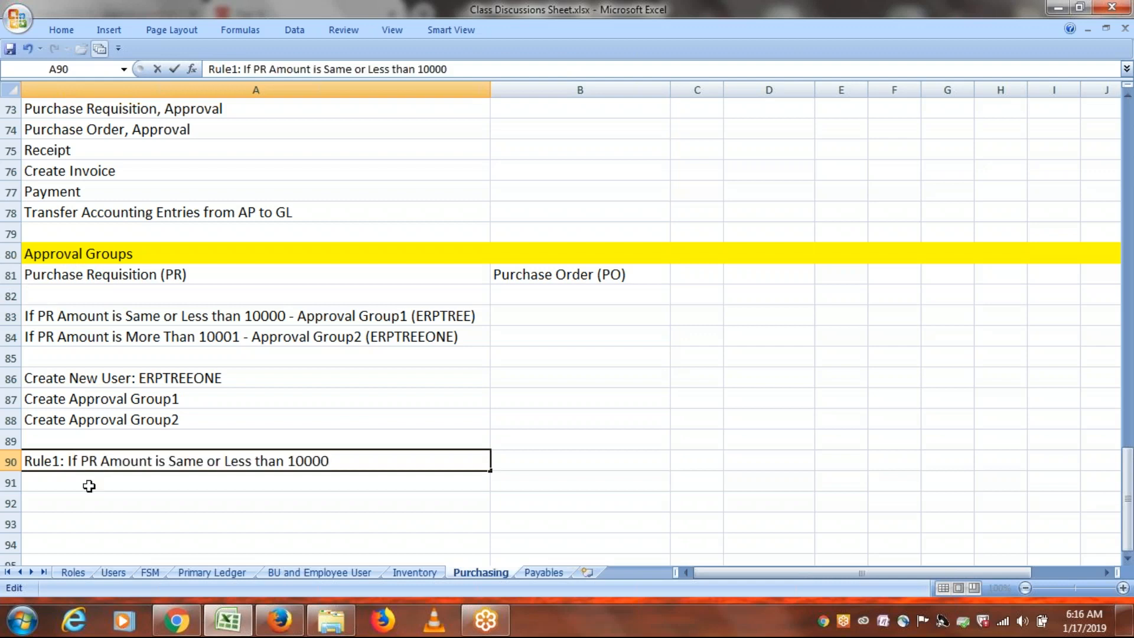
key(Return)
Create 'Rule2' in A91 with the More Than 10001 condition copied from A84.
text(R)
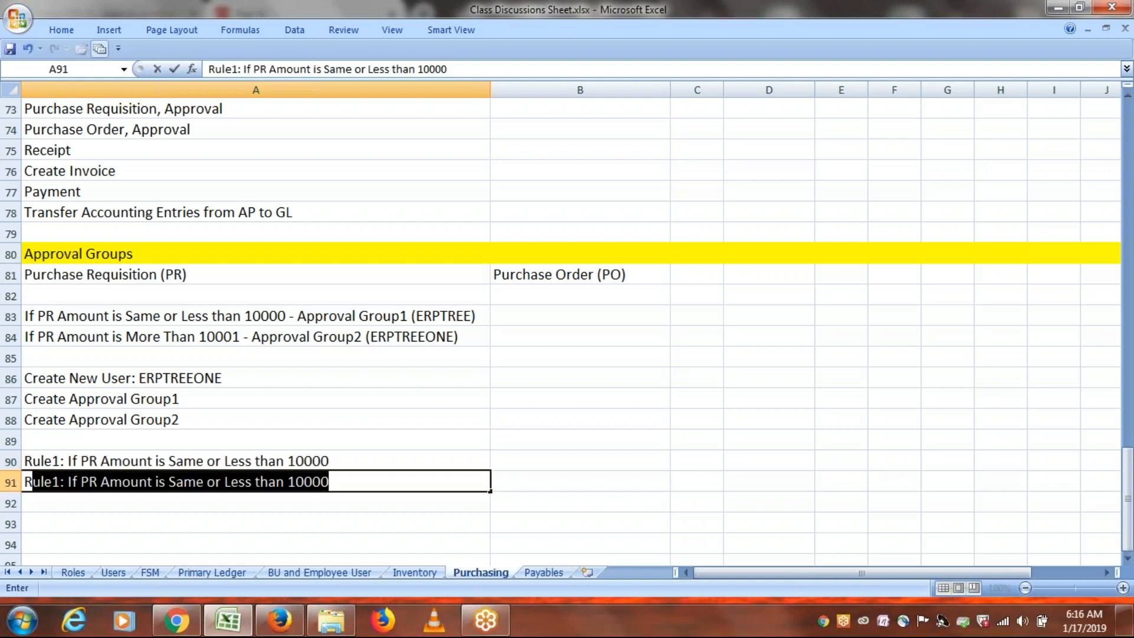
click(60, 483)
key(BackSpace)
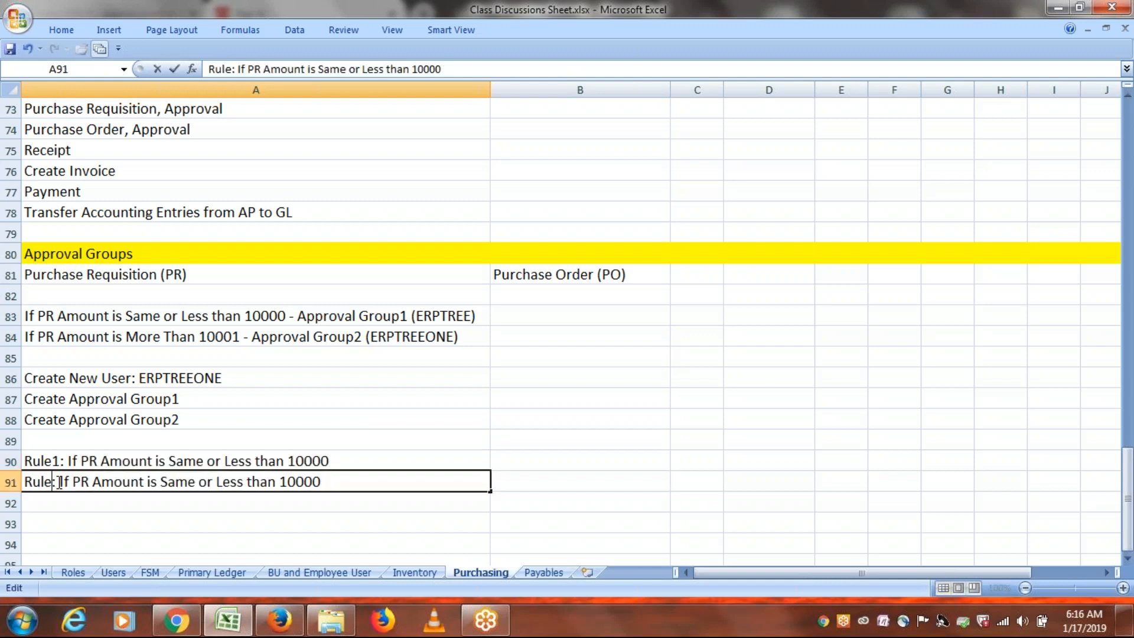
text(2)
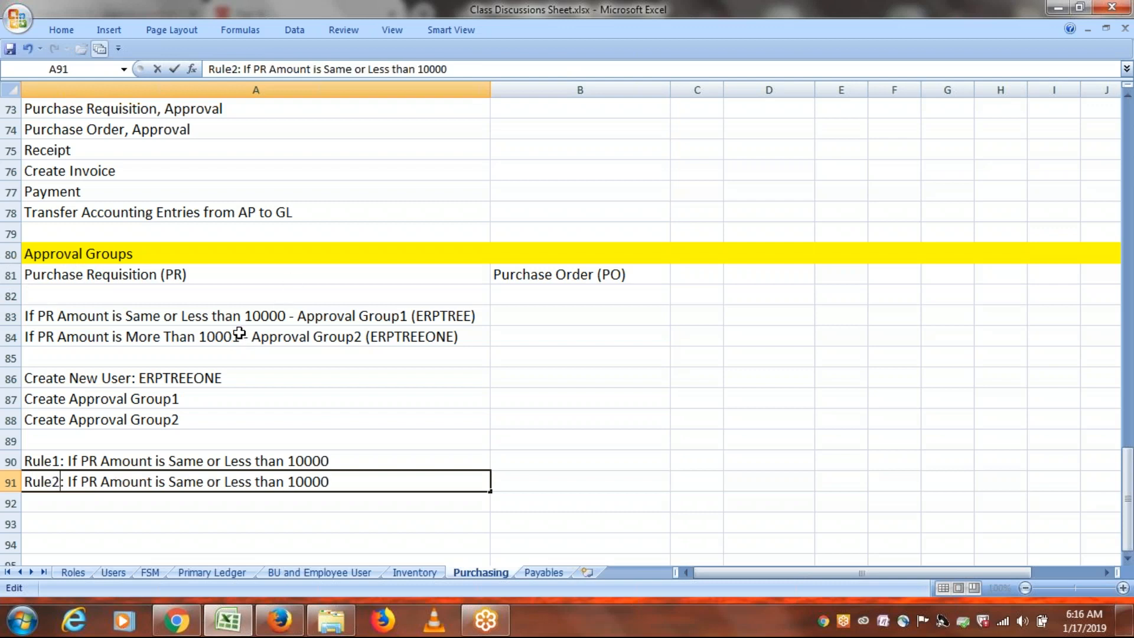
click(240, 334)
double_click(240, 334)
drag(240, 336, 24, 337)
key(ctrl+c)
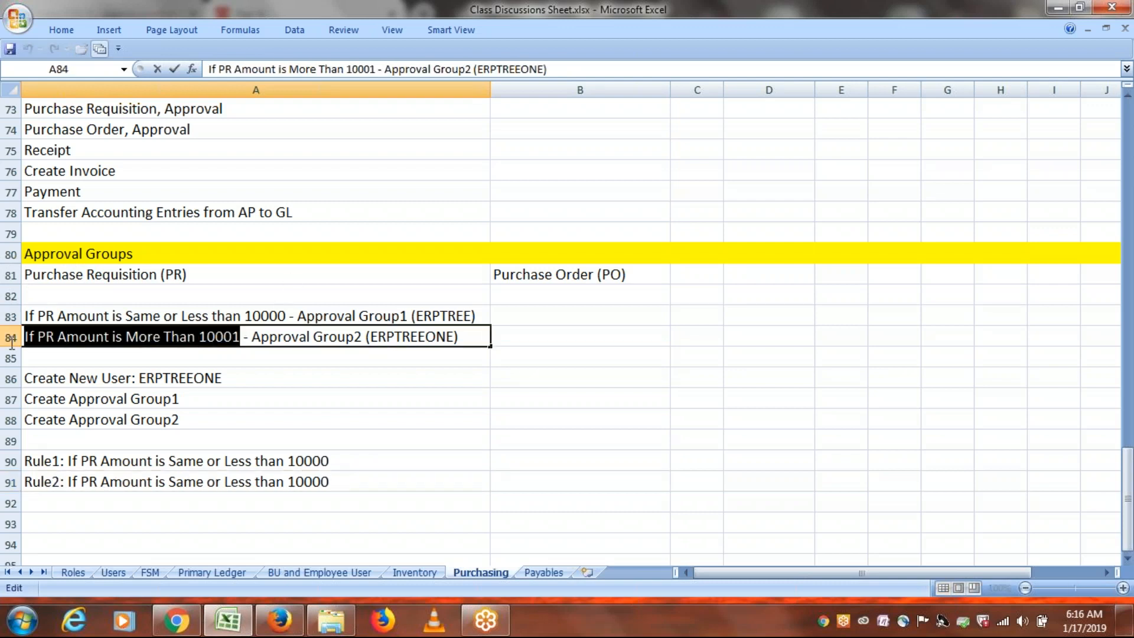
double_click(329, 482)
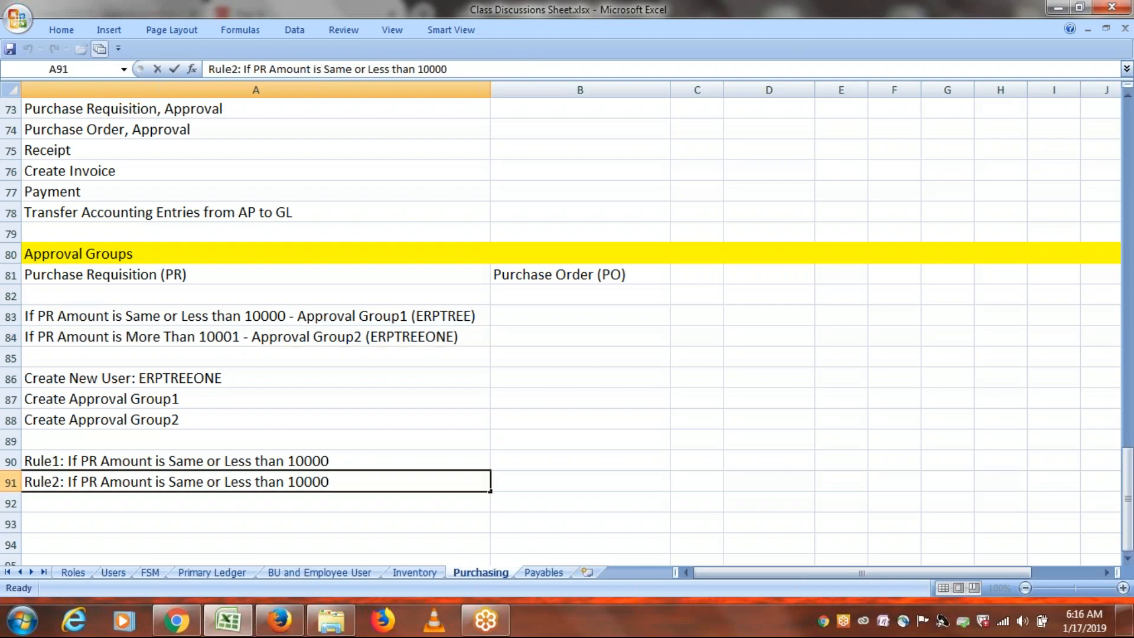
drag(329, 482, 69, 483)
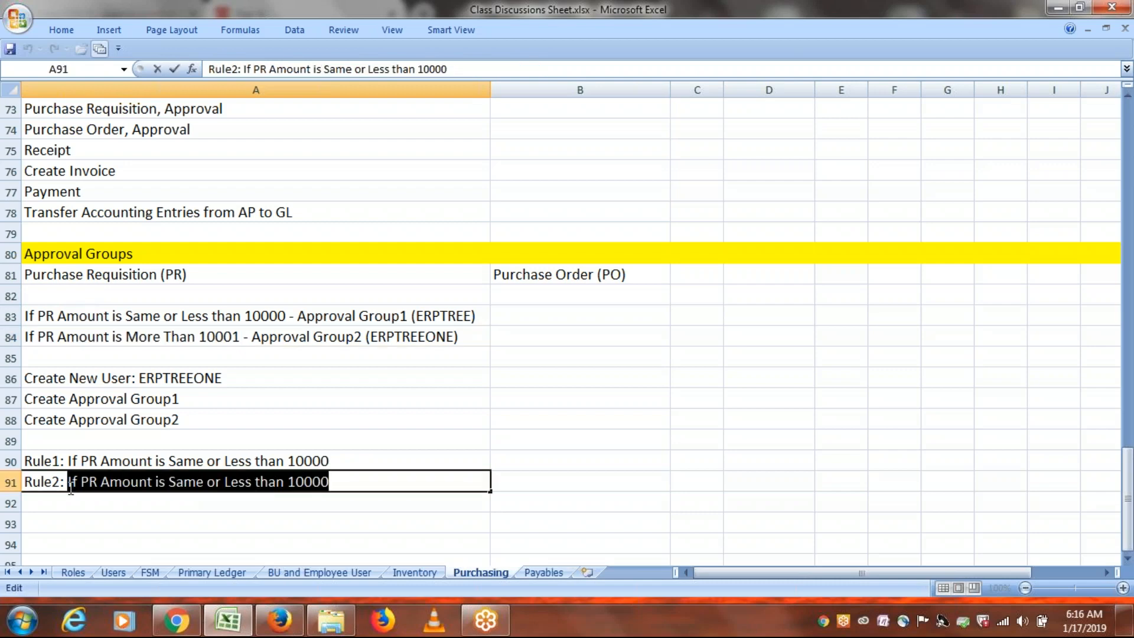
key(ctrl+v)
click(190, 519)
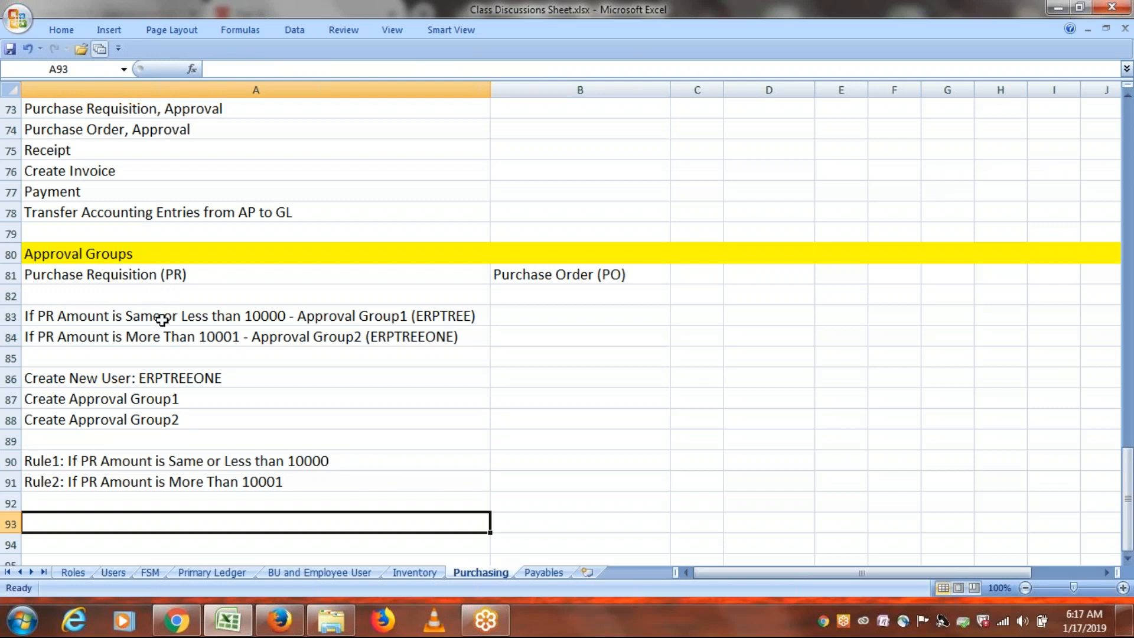
Copy the notes in A83:A91 into column B starting at B83 and dismiss the antivirus pop-up.
drag(165, 316, 147, 473)
key(ctrl+c)
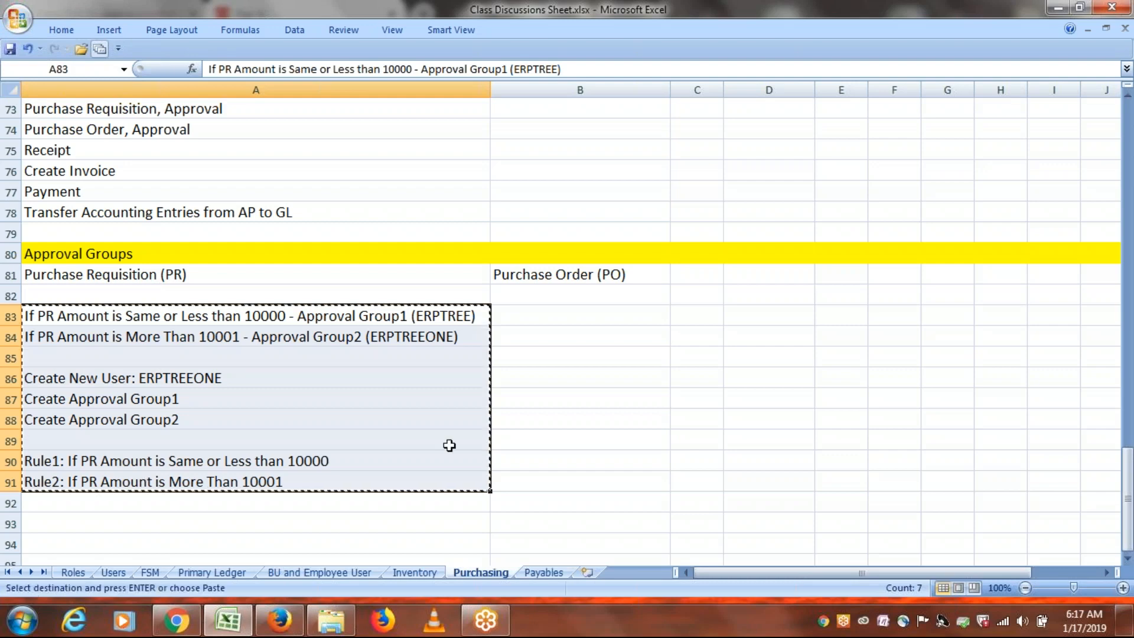
click(538, 326)
key(ctrl+v)
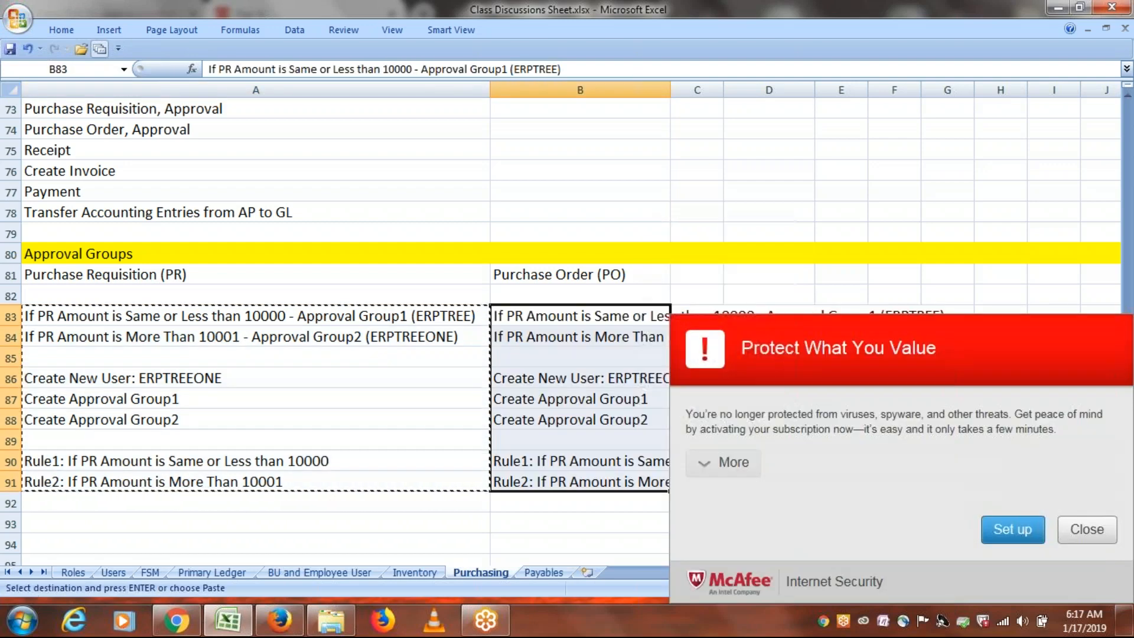
click(1087, 529)
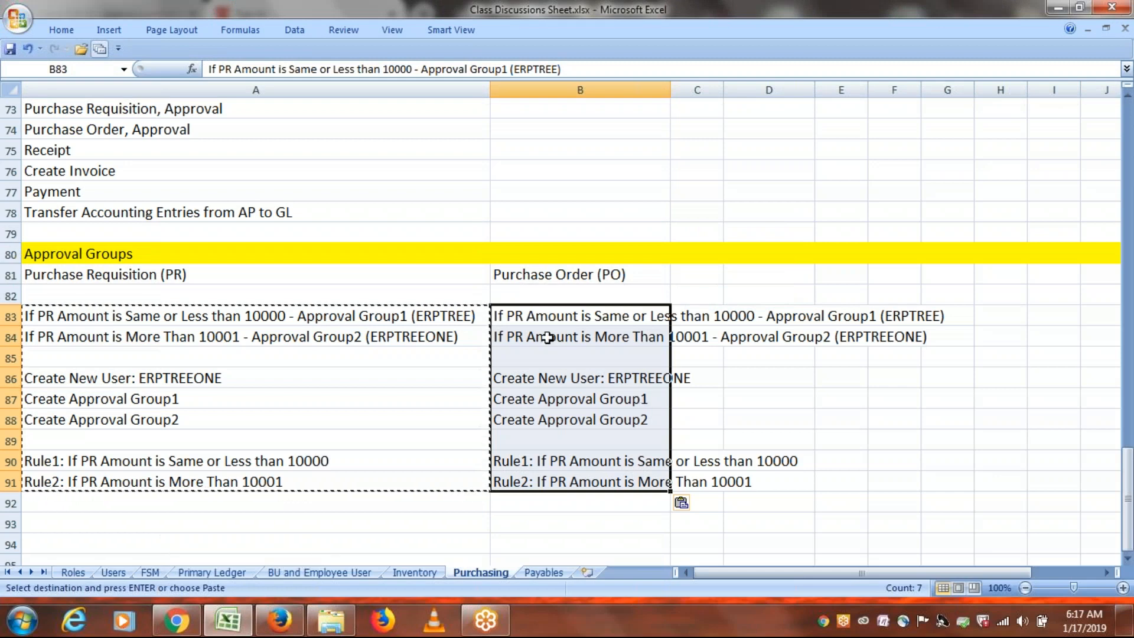
Change 'PR Amount' to 'PO Amount' in cells B83, B84, B90 and B91.
double_click(523, 316)
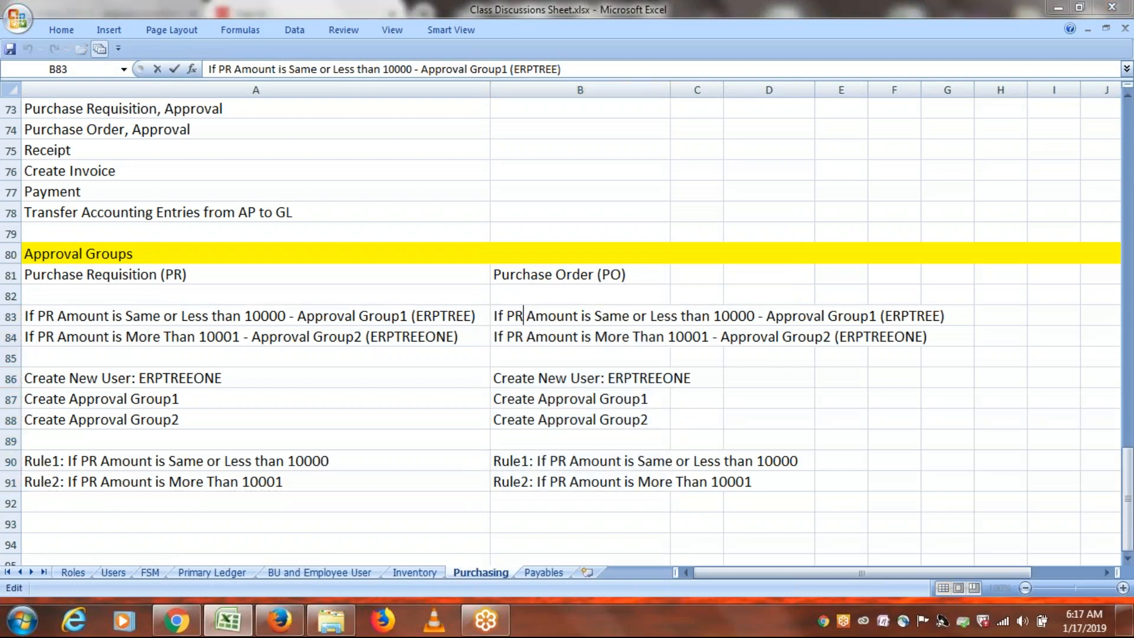
key(BackSpace)
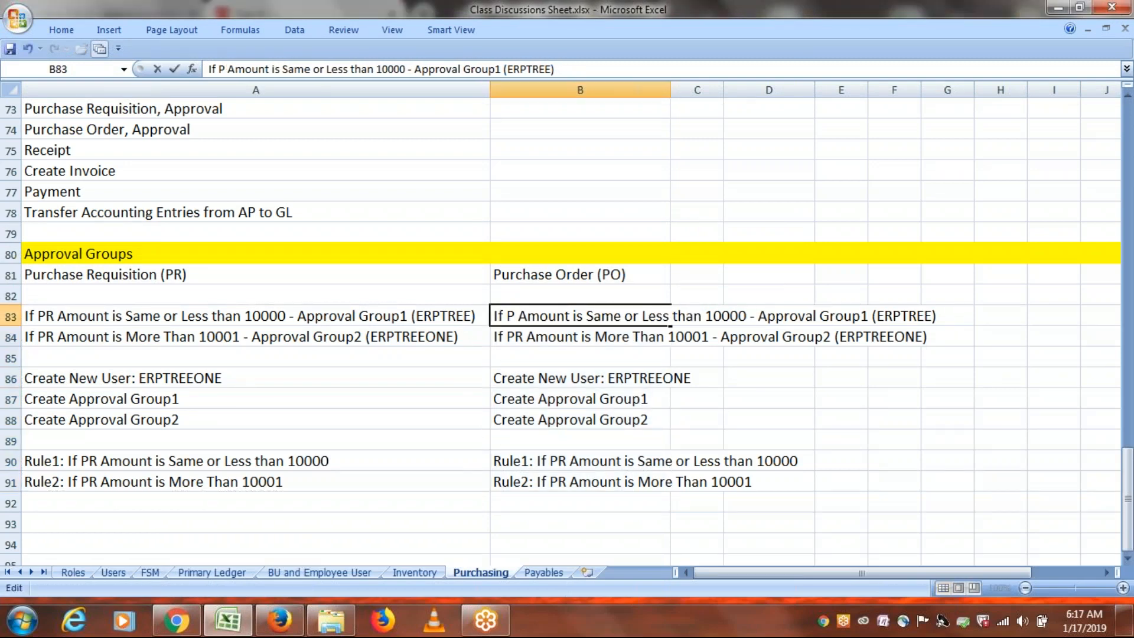
text(O)
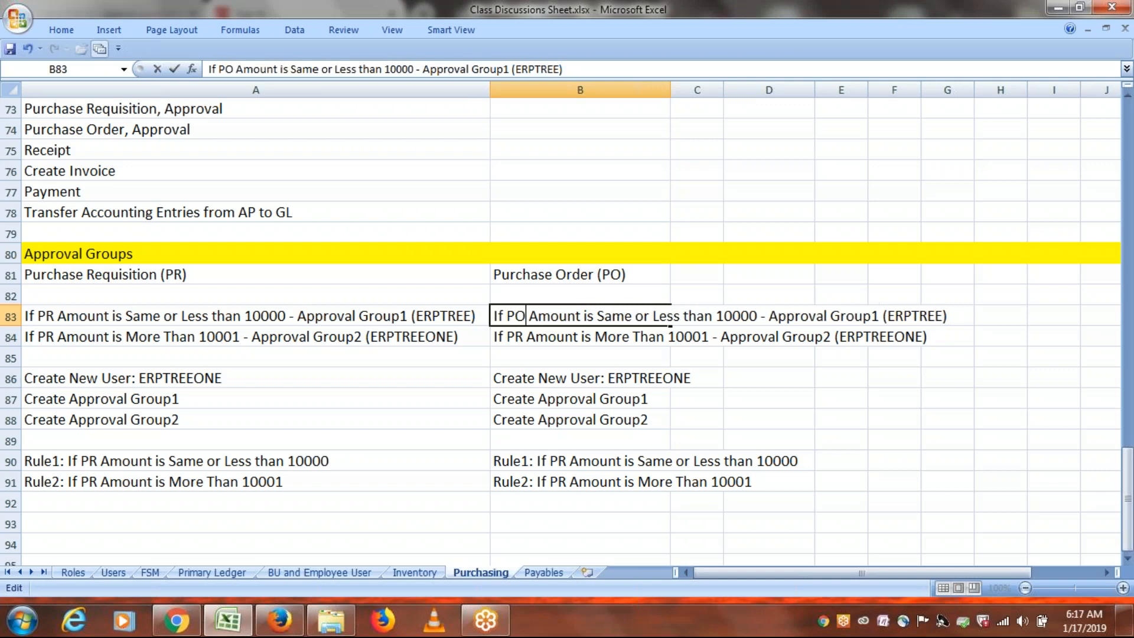
double_click(523, 337)
key(BackSpace)
text(O)
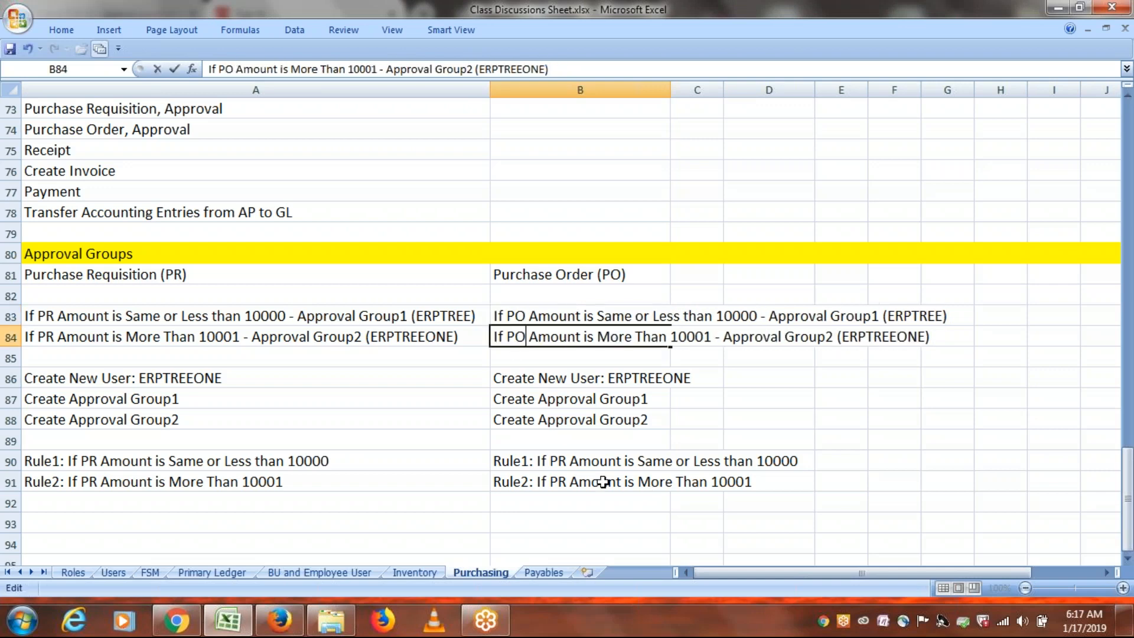
double_click(567, 460)
key(BackSpace)
text(O)
click(568, 483)
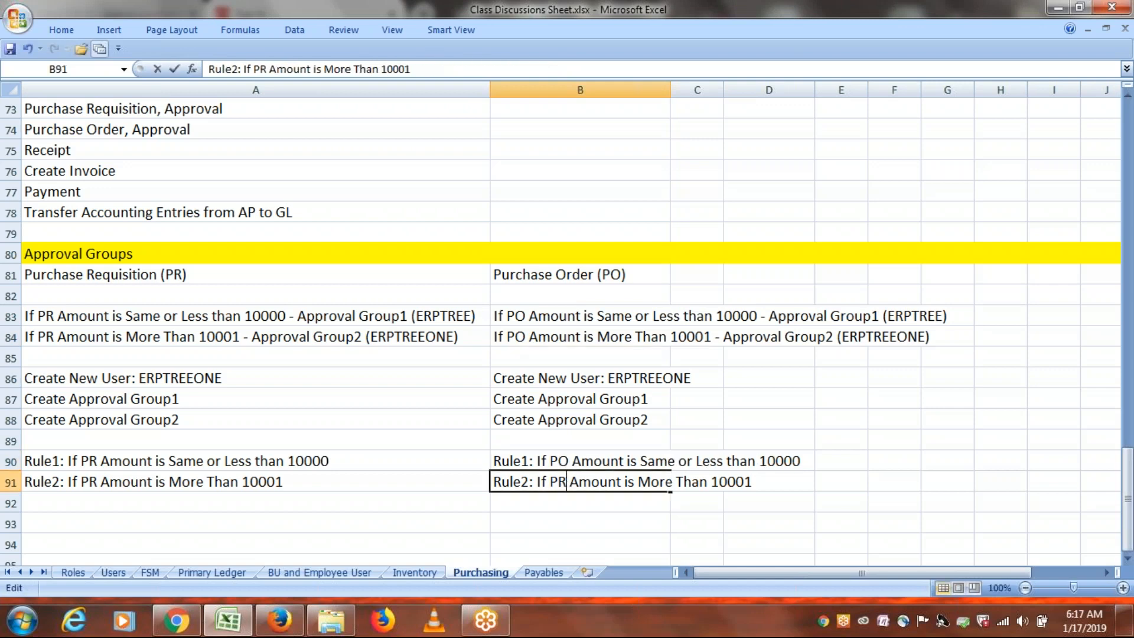
double_click(568, 482)
key(BackSpace)
text(O)
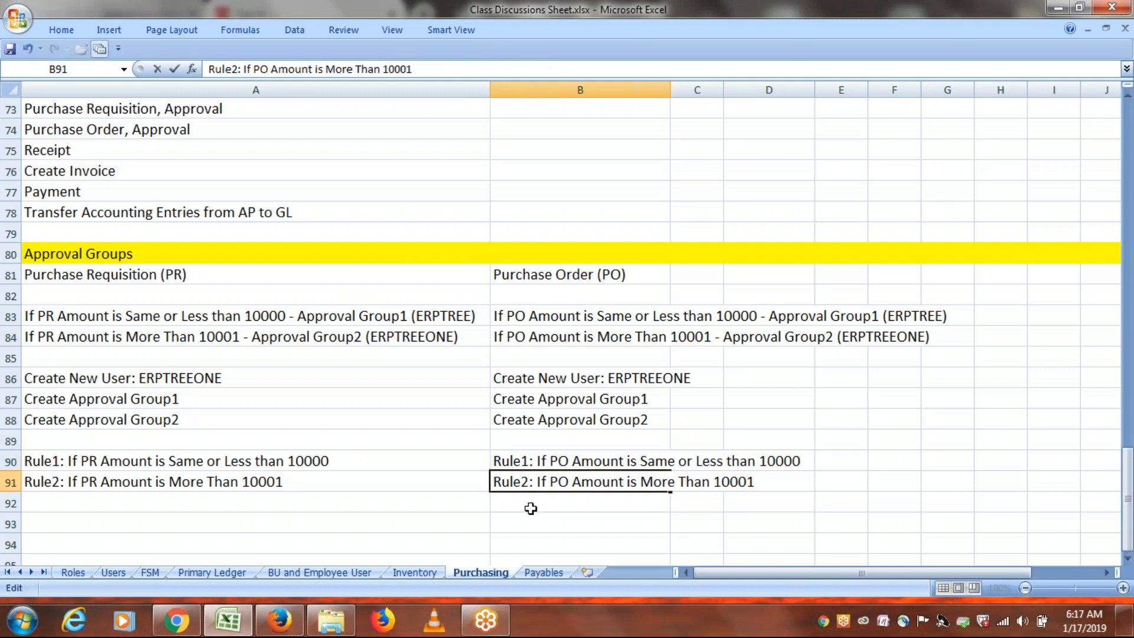
click(531, 509)
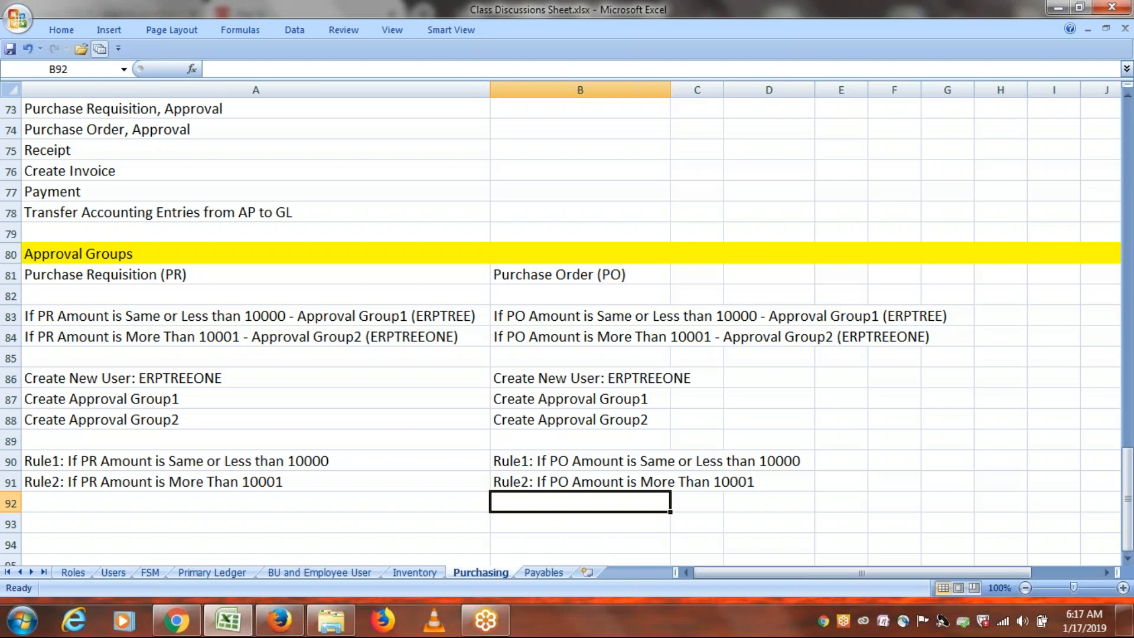
Point out the Create New User note in A86, then bring the Oracle Applications browser forward.
click(875, 439)
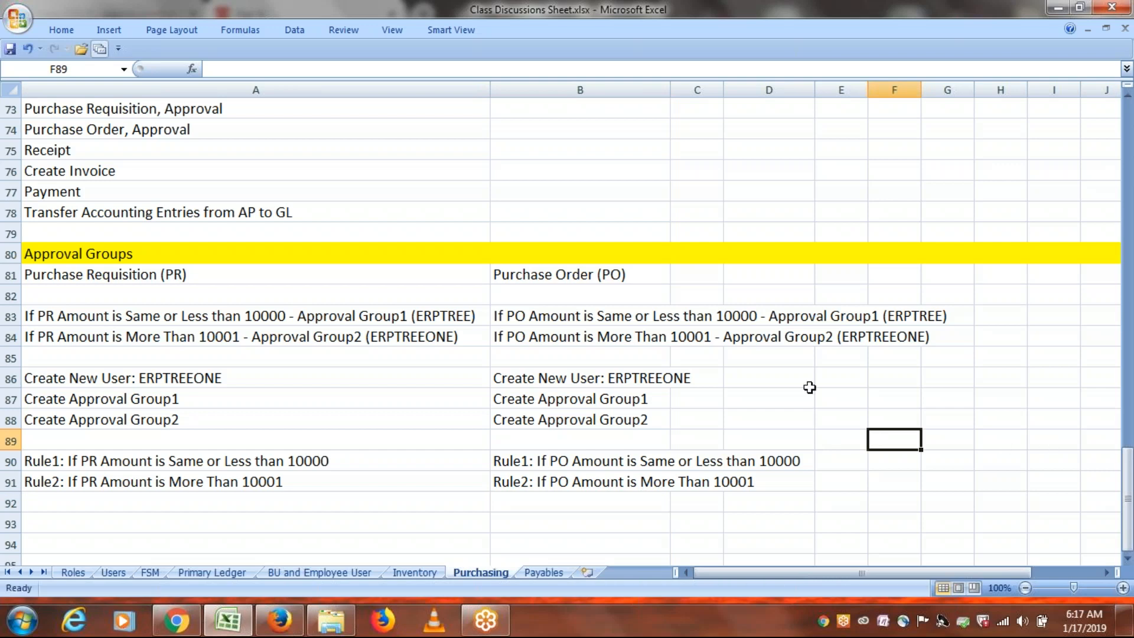
click(134, 375)
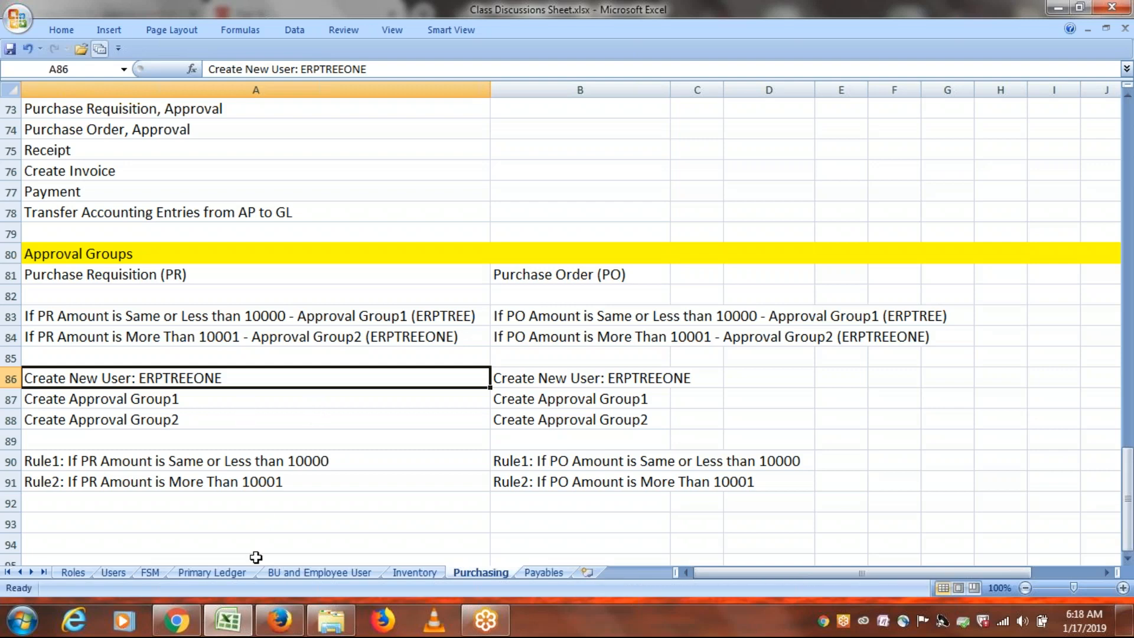
click(279, 620)
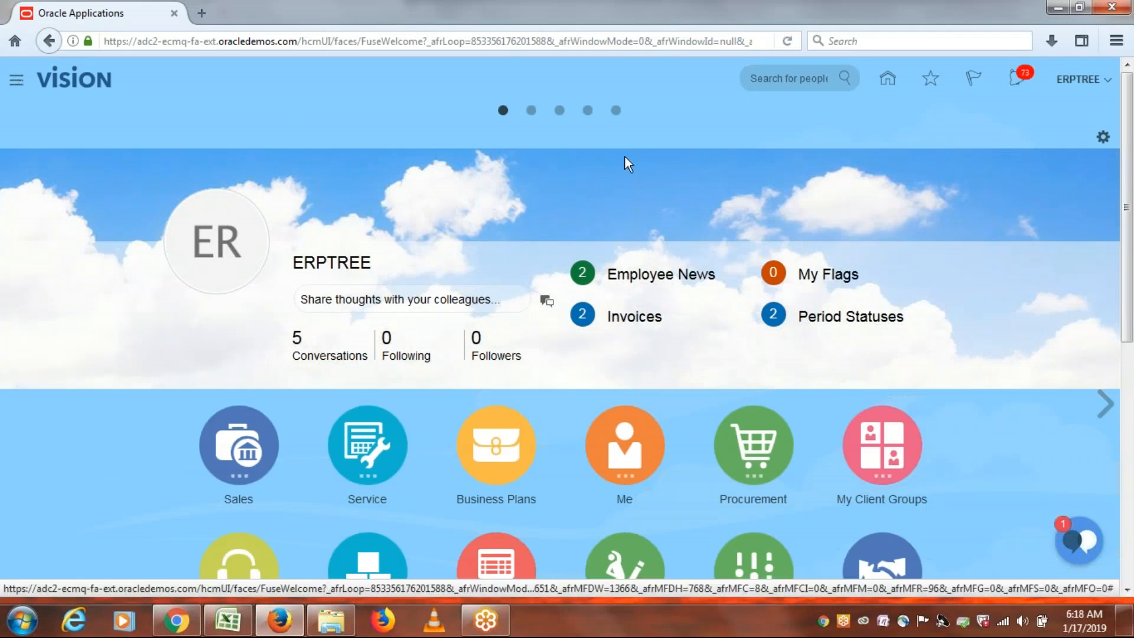
Find the 'Manage Users' task in the Setup and Maintenance task search and open it.
click(1078, 79)
click(948, 274)
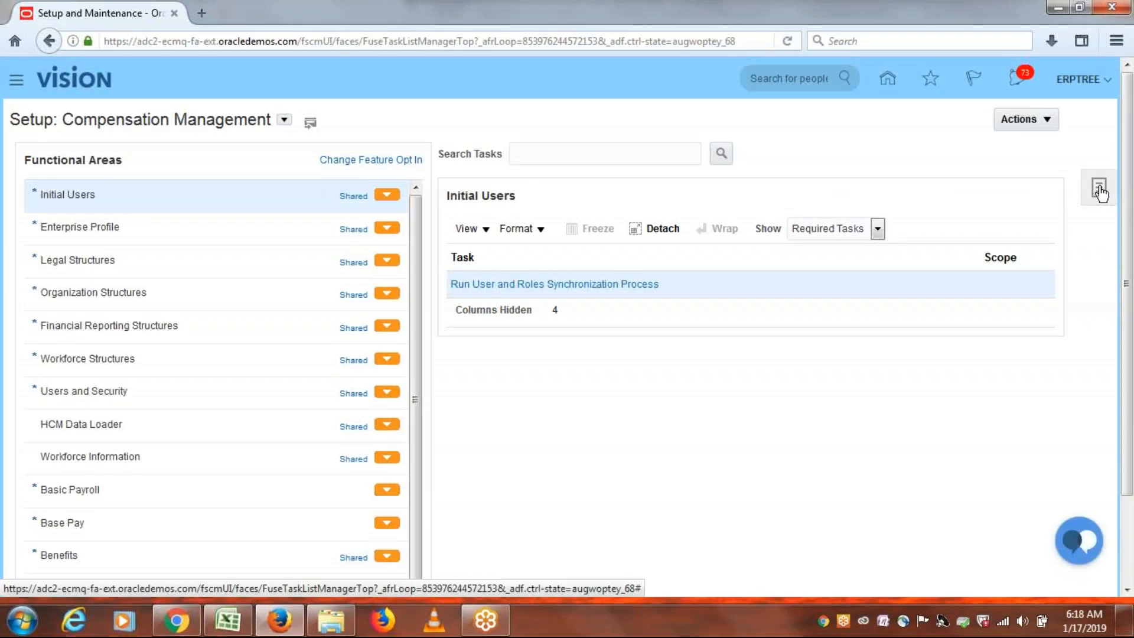
click(1100, 192)
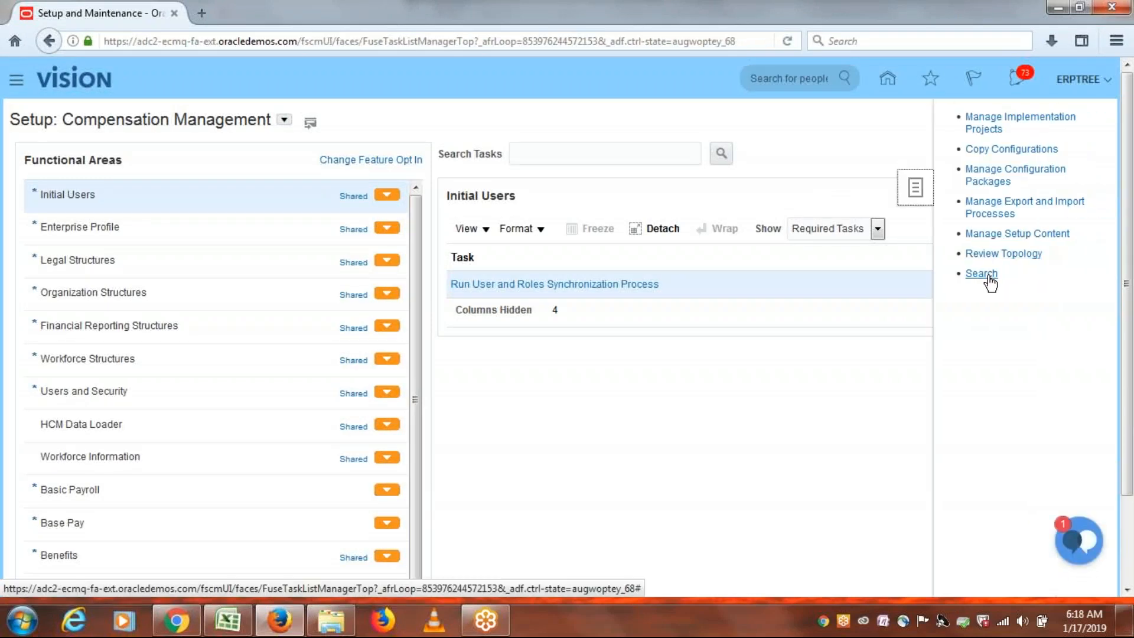
click(982, 274)
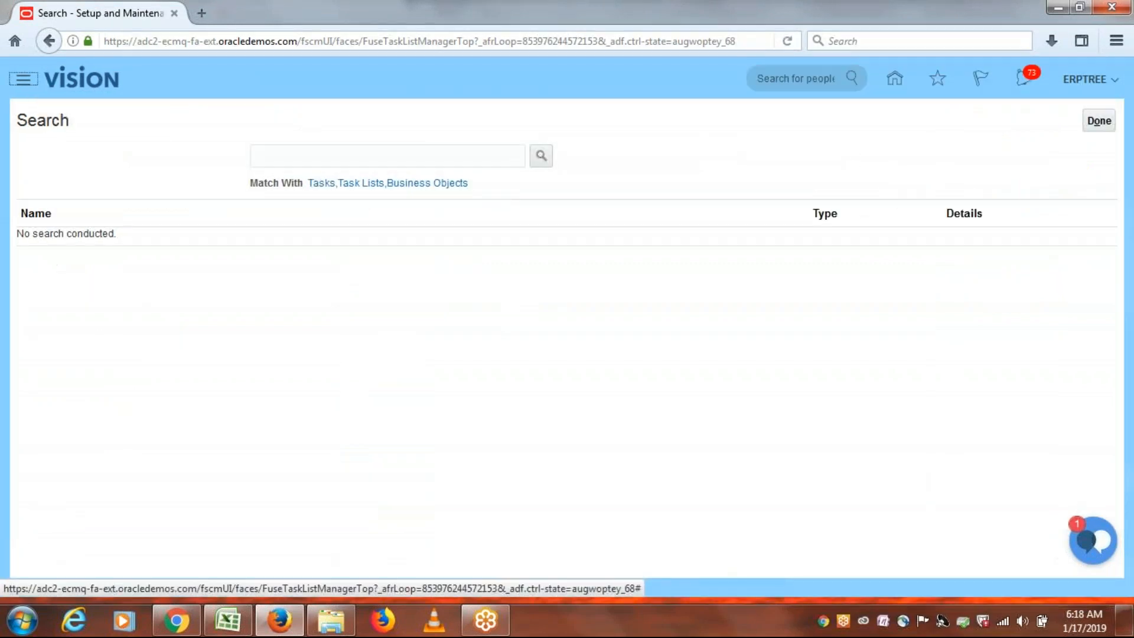
click(377, 158)
text(m)
key(BackSpace)
text(Manage Users)
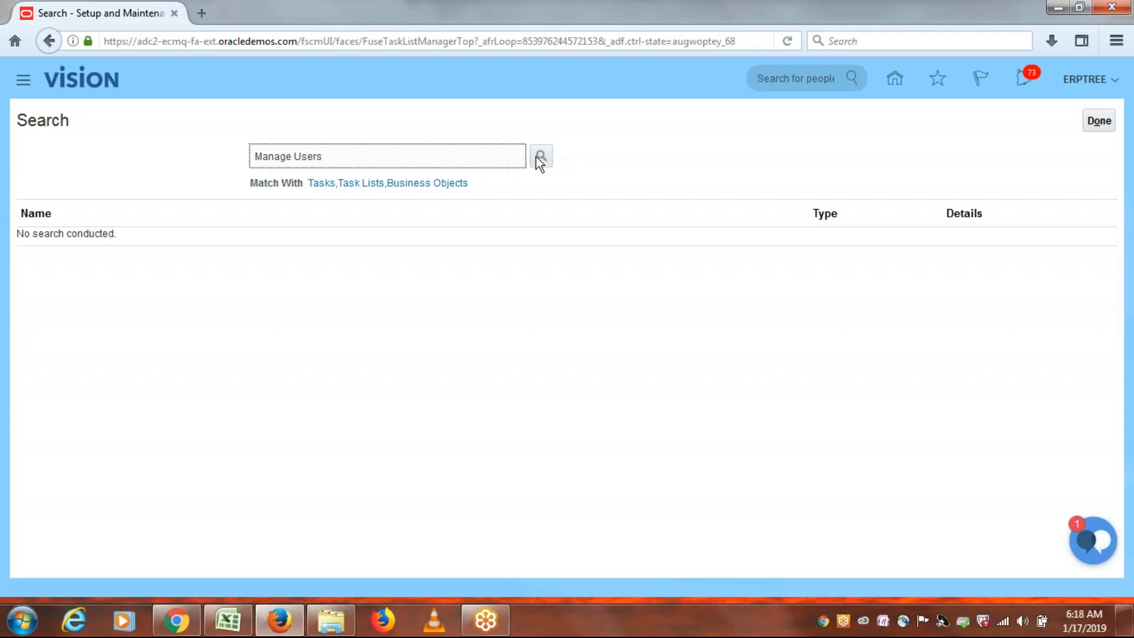
click(539, 157)
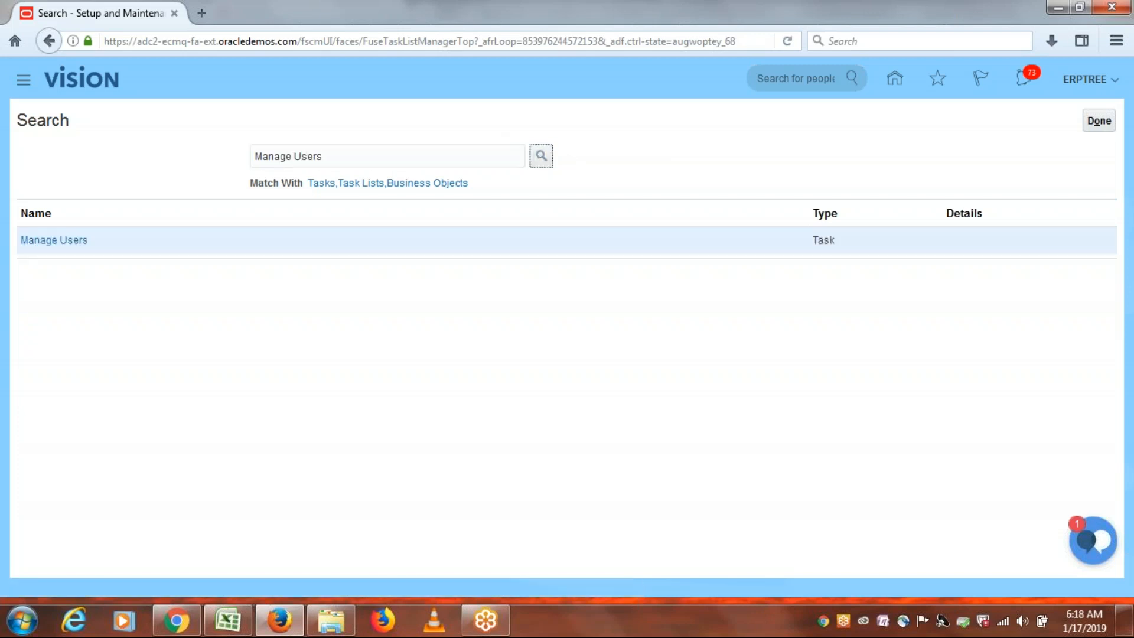
click(55, 241)
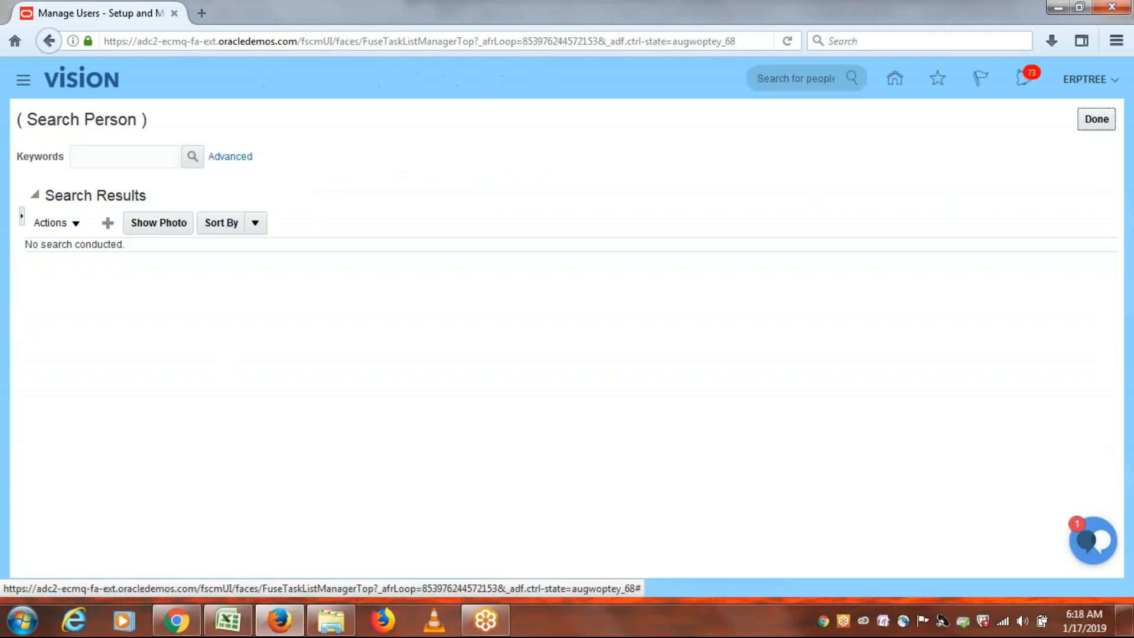
Start a new user and enter the new user's last name and e-mail address.
click(107, 223)
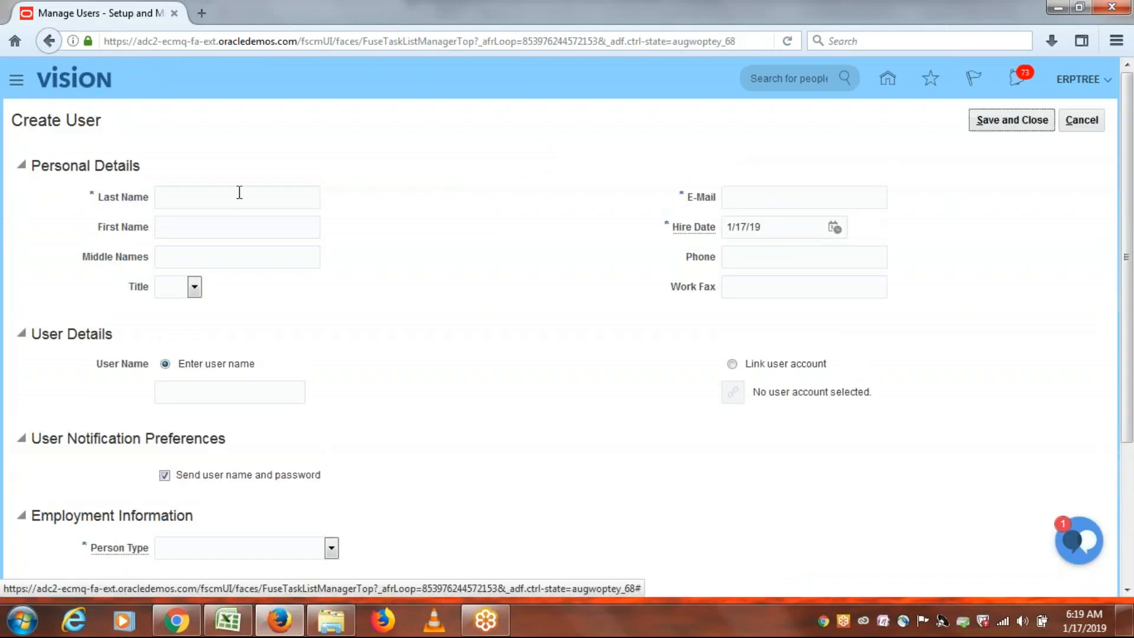
click(237, 193)
text(ERP)
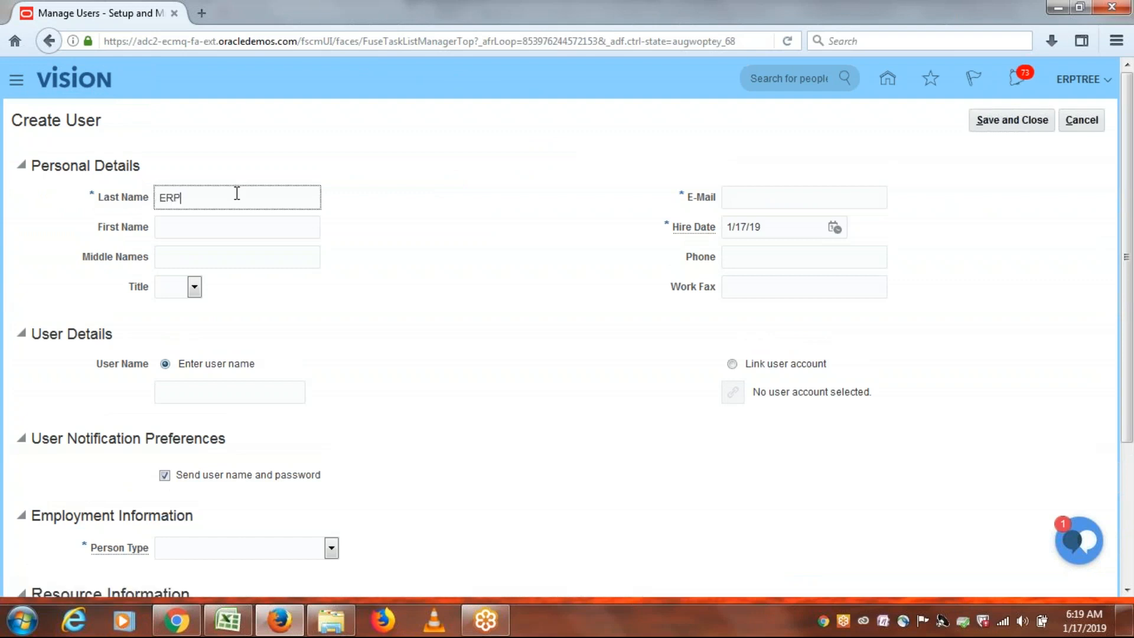
text(TREEONE)
click(761, 199)
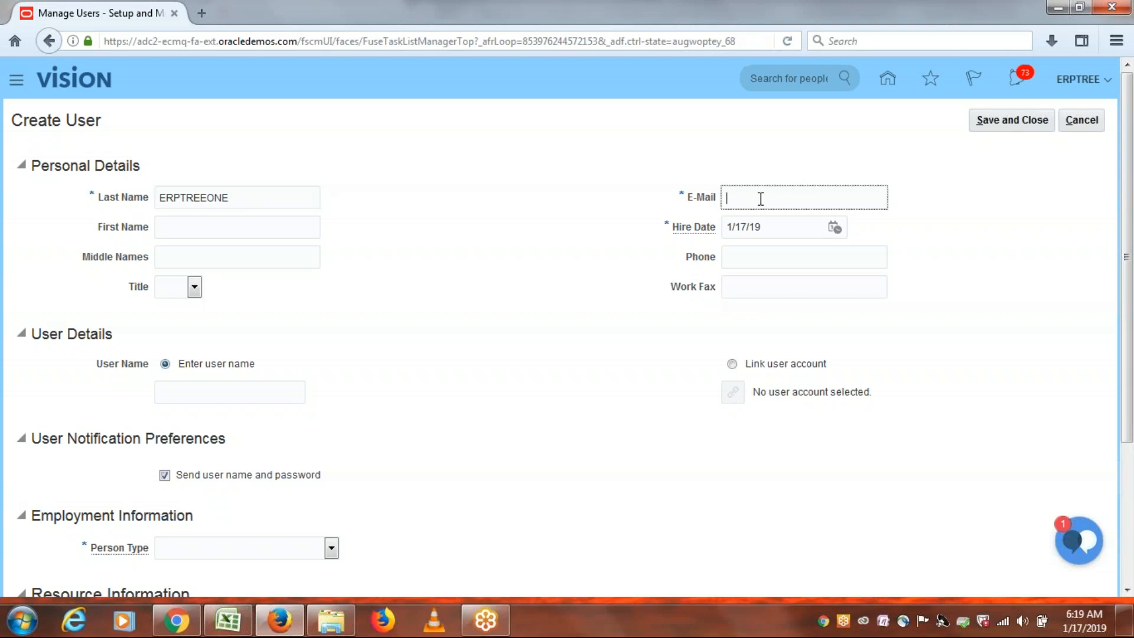
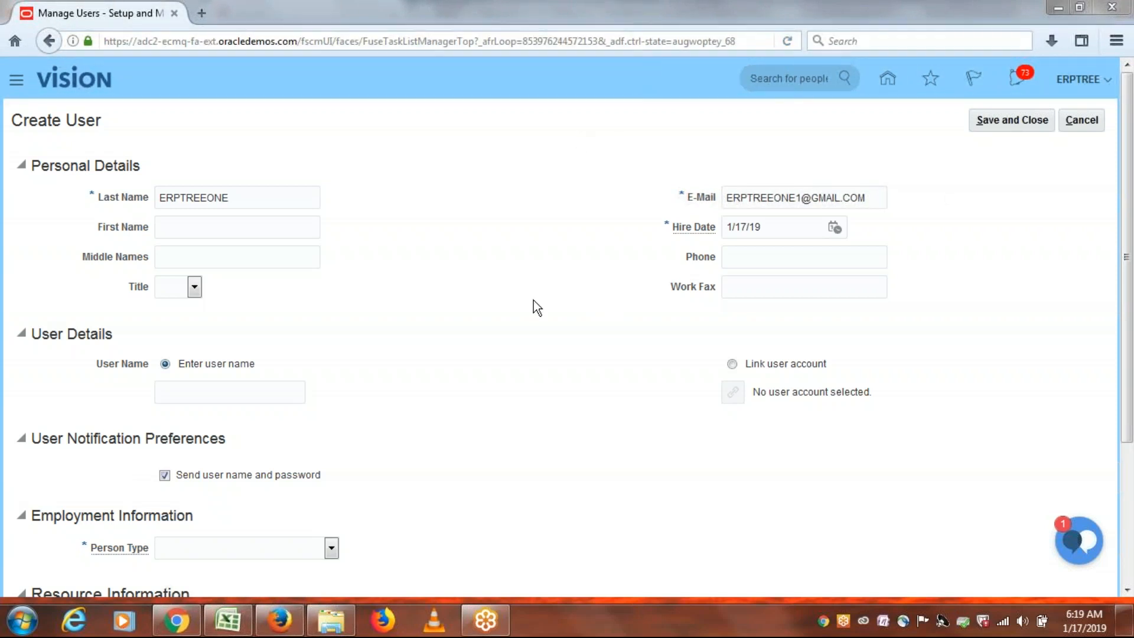
Enter the new user's user name and set Person Type to Employee.
click(229, 394)
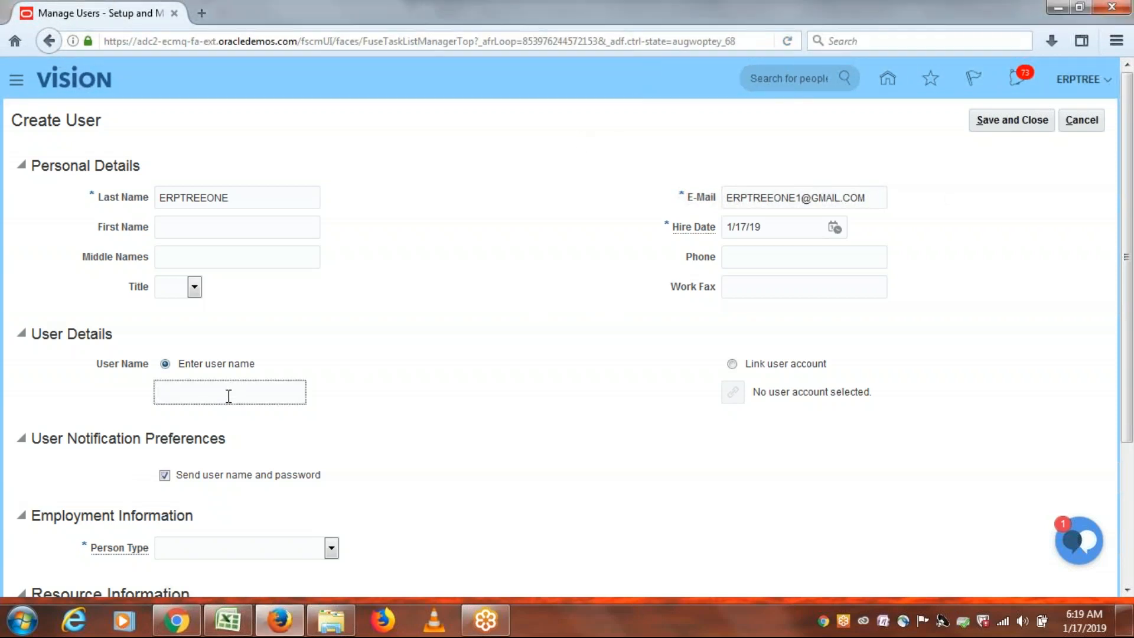
text(ERPTREEONE)
drag(1129, 286, 1130, 373)
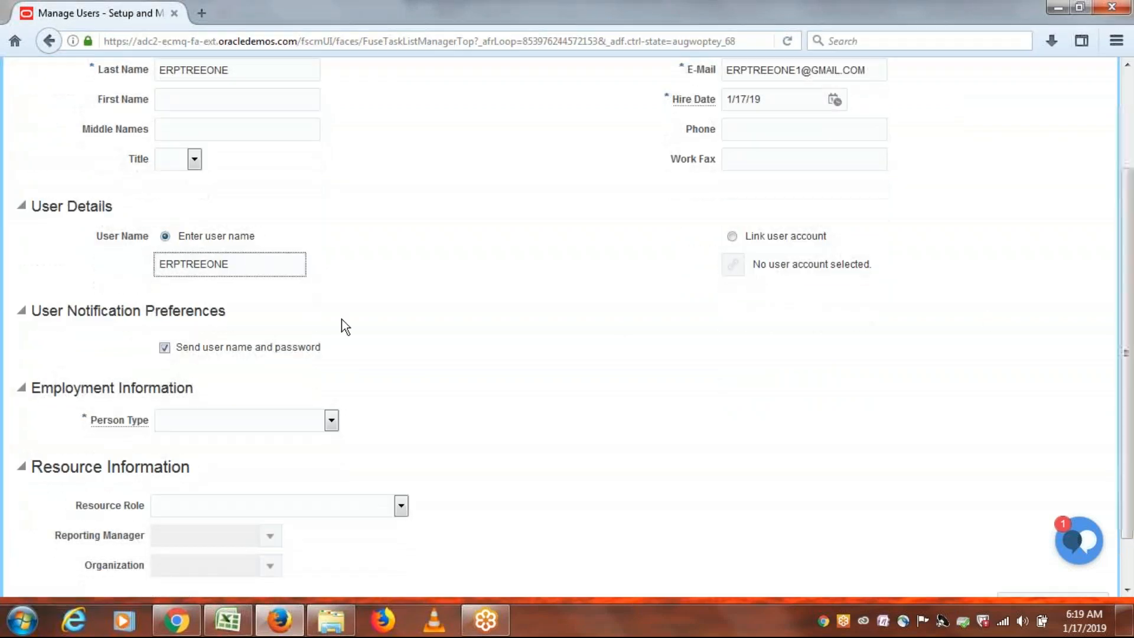
click(192, 417)
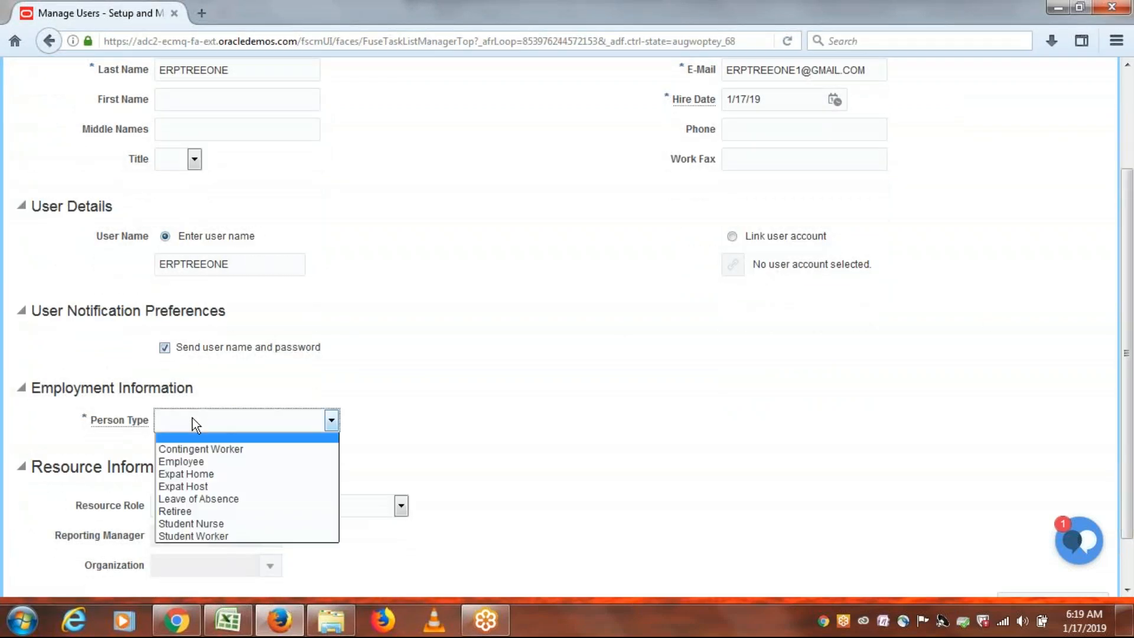
click(194, 461)
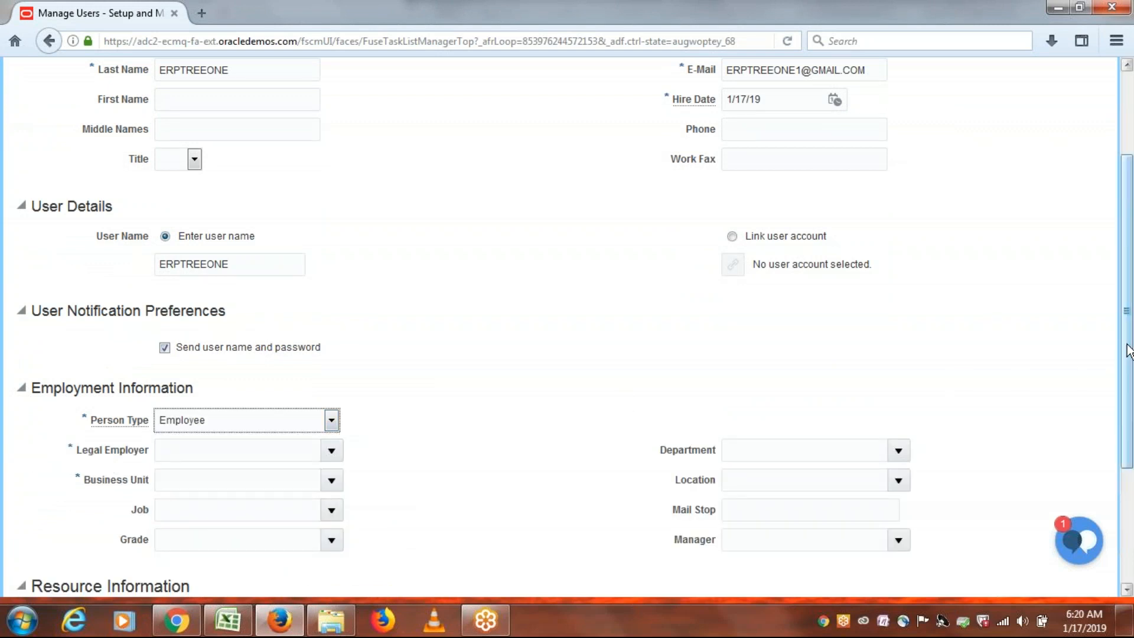
Set Legal Employer to ERPTREE USA Legal Entity and Business Unit to ERPTREE US Business Unit.
drag(1130, 349, 1129, 417)
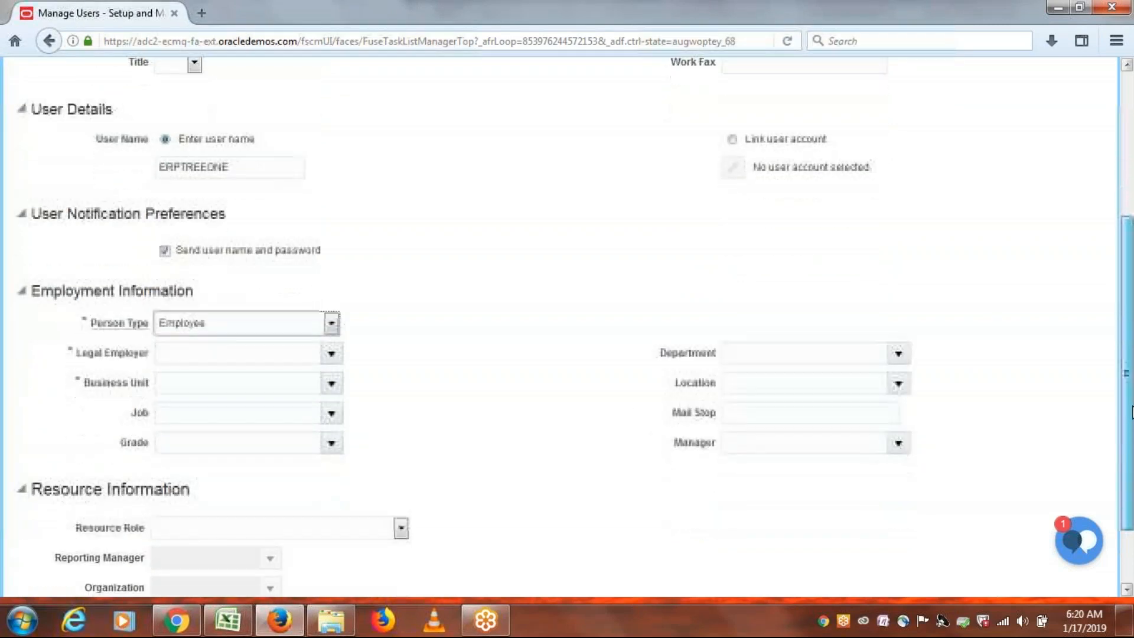
click(270, 348)
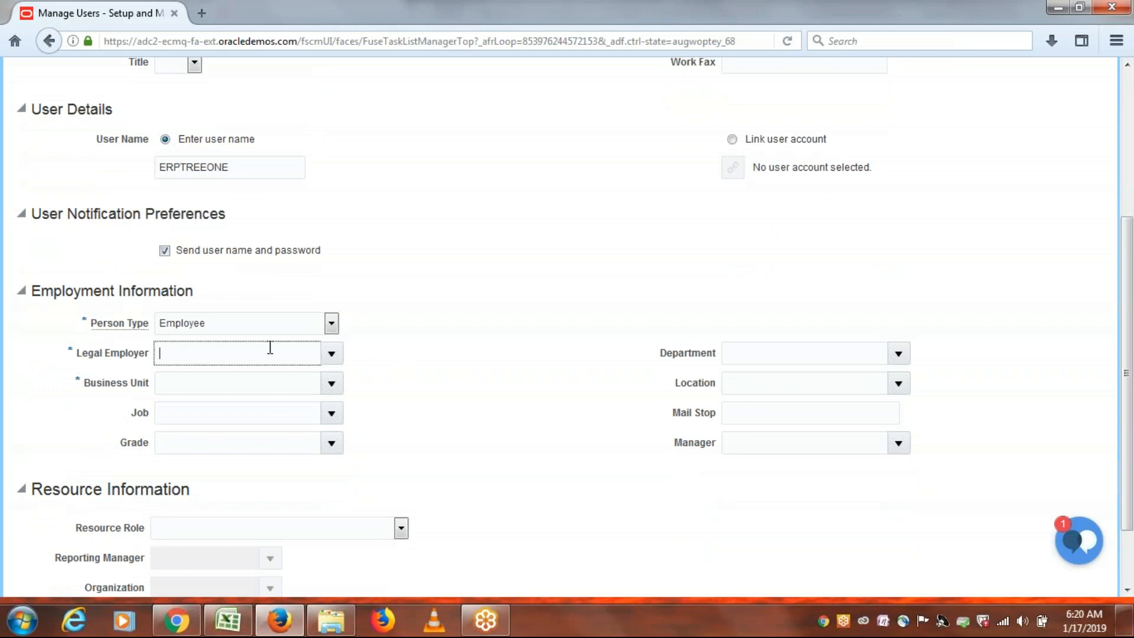
text(ERPTREE)
key(Tab)
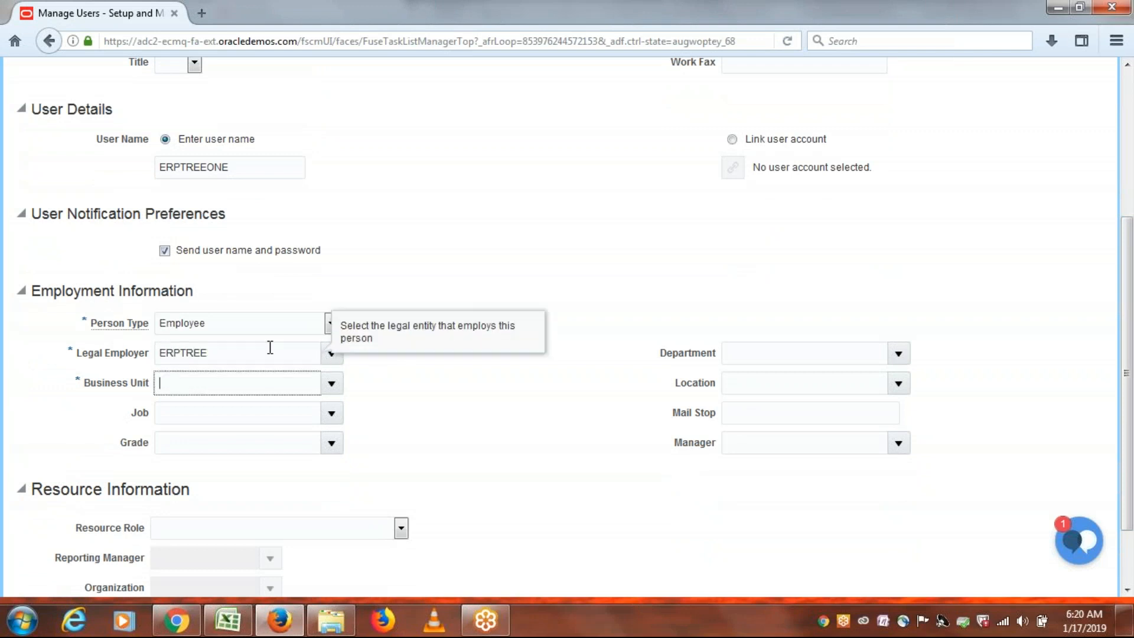
text(ERPTREE)
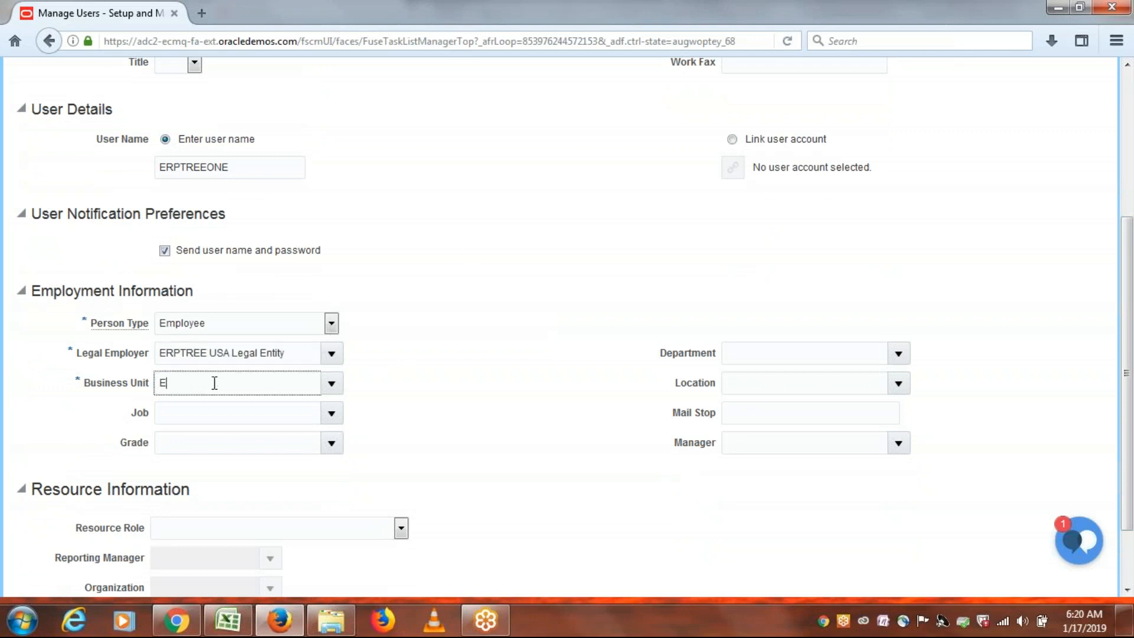
key(Tab)
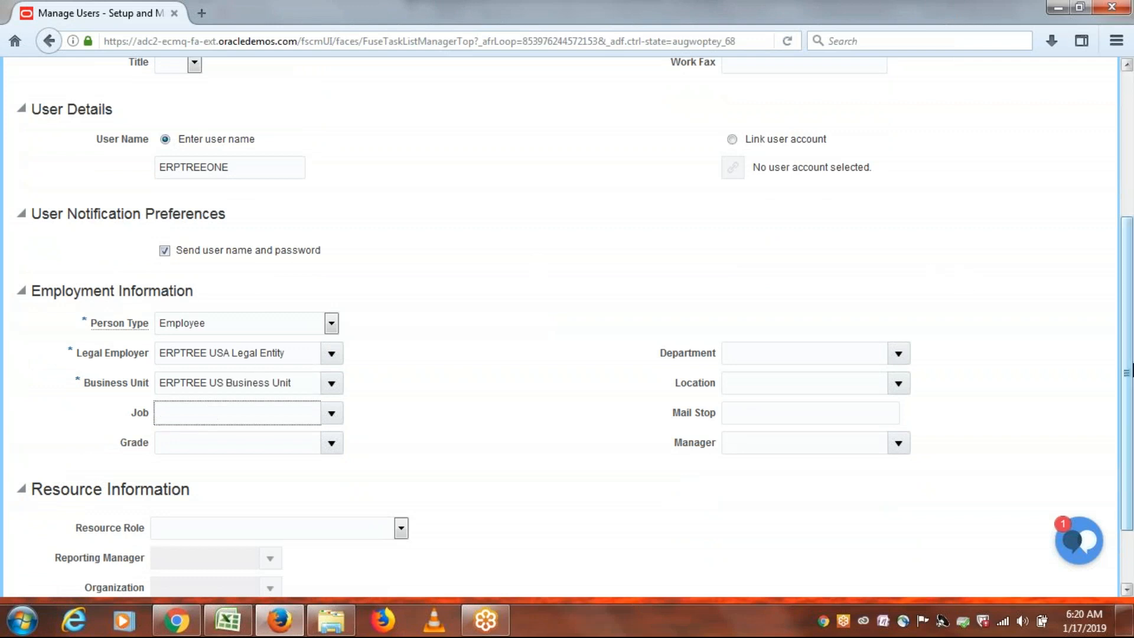
scroll(1126, 378, down, 2)
drag(1129, 422, 1132, 201)
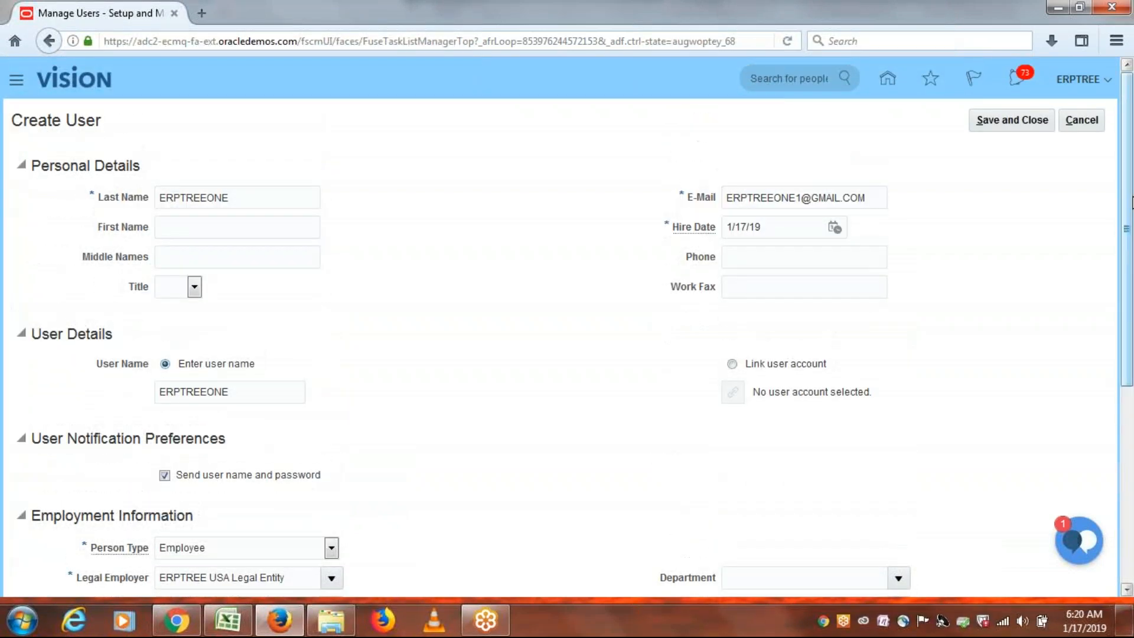
Save the new user, finish Manage Users, and bring the Excel class notes workbook forward.
click(1012, 124)
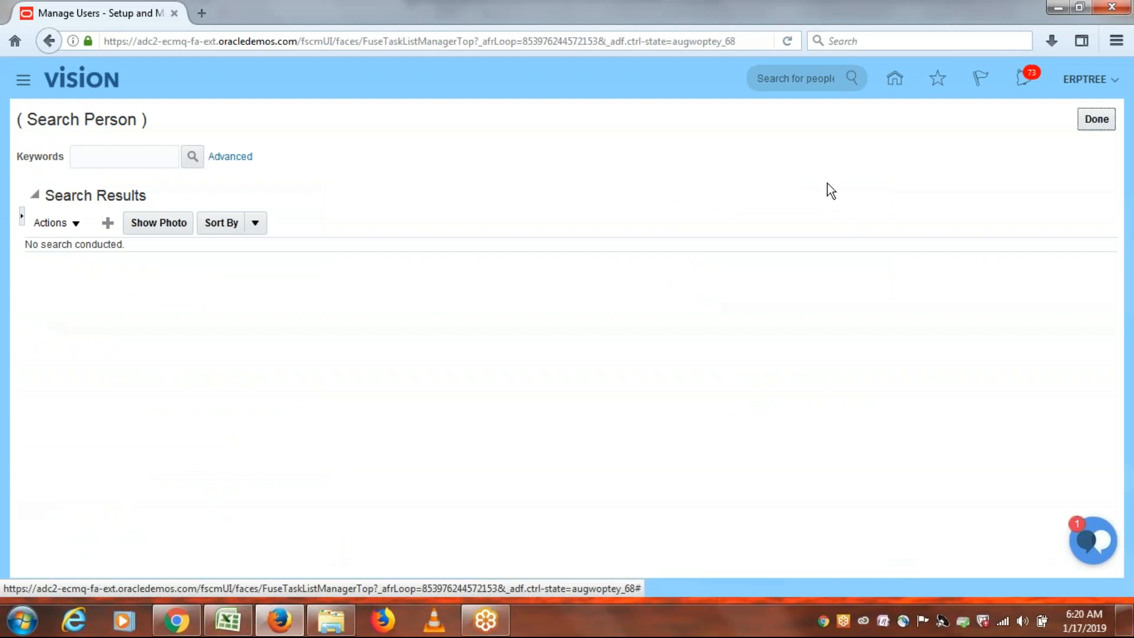
click(1093, 119)
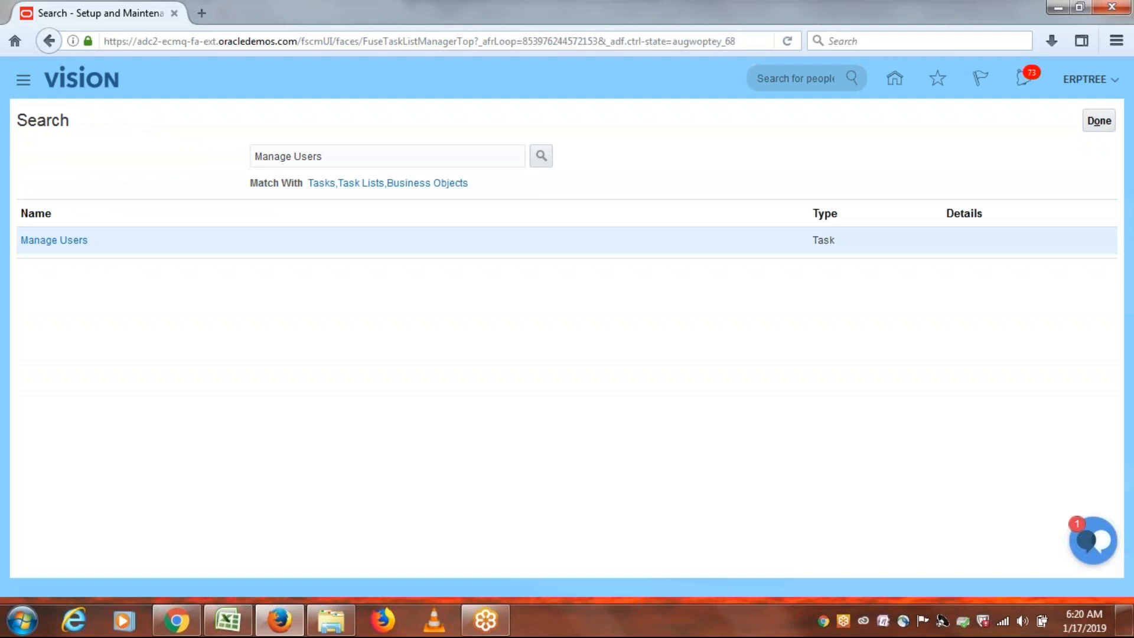
click(237, 621)
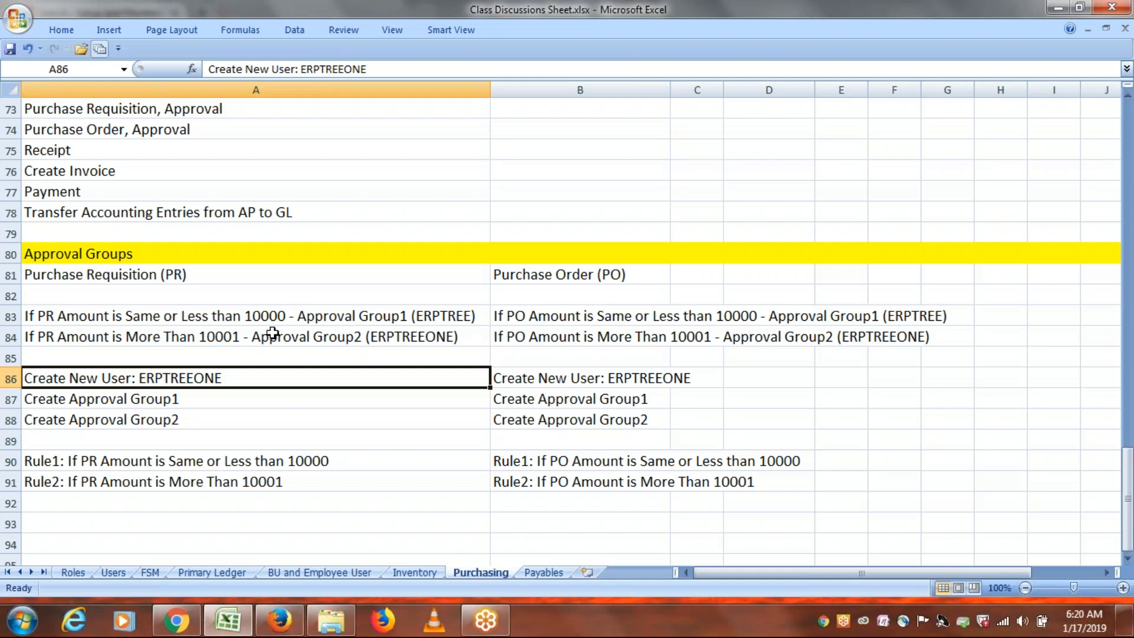
Enter 'ERPTREE: Create PR 5000, Approval' in cell A93 of the Purchasing sheet.
scroll(427, 493, down, 2)
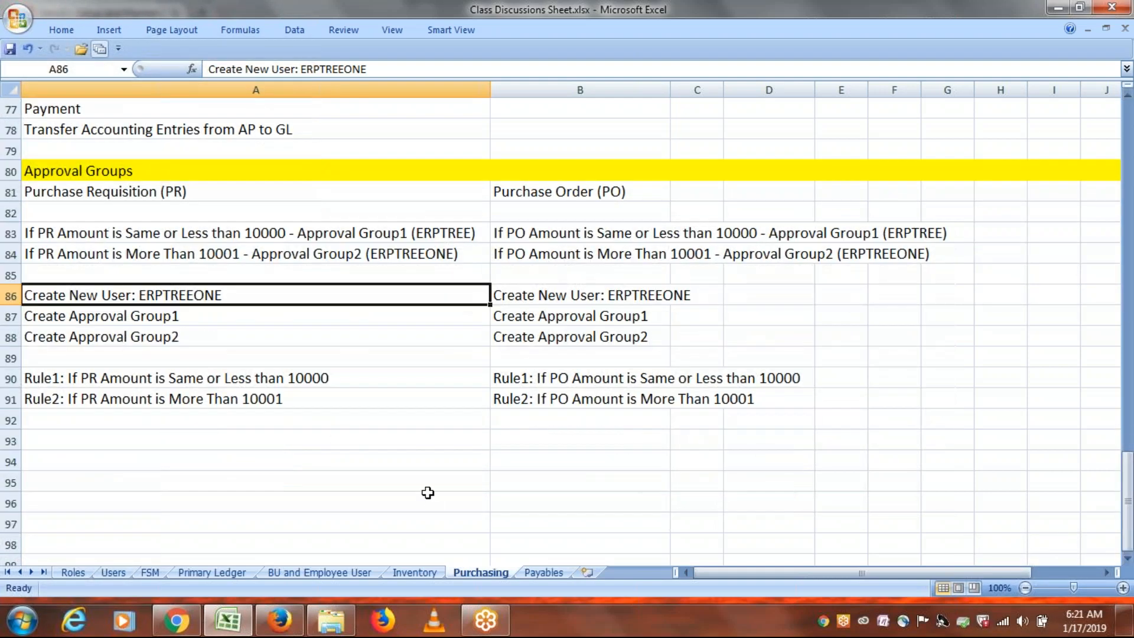
click(86, 441)
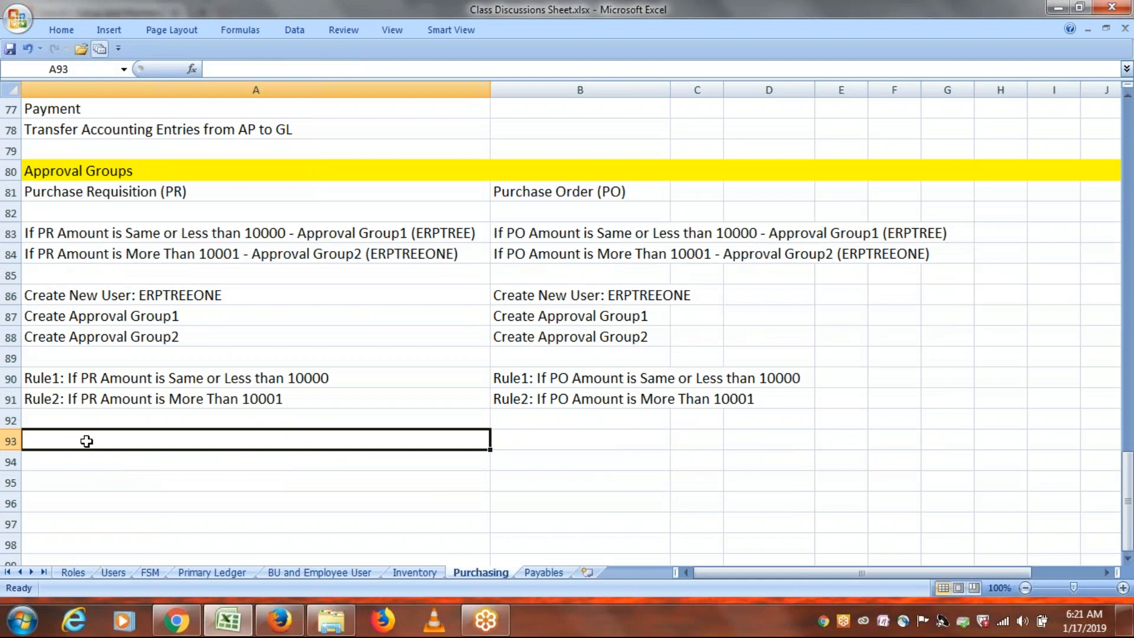
text(ERPTREE)
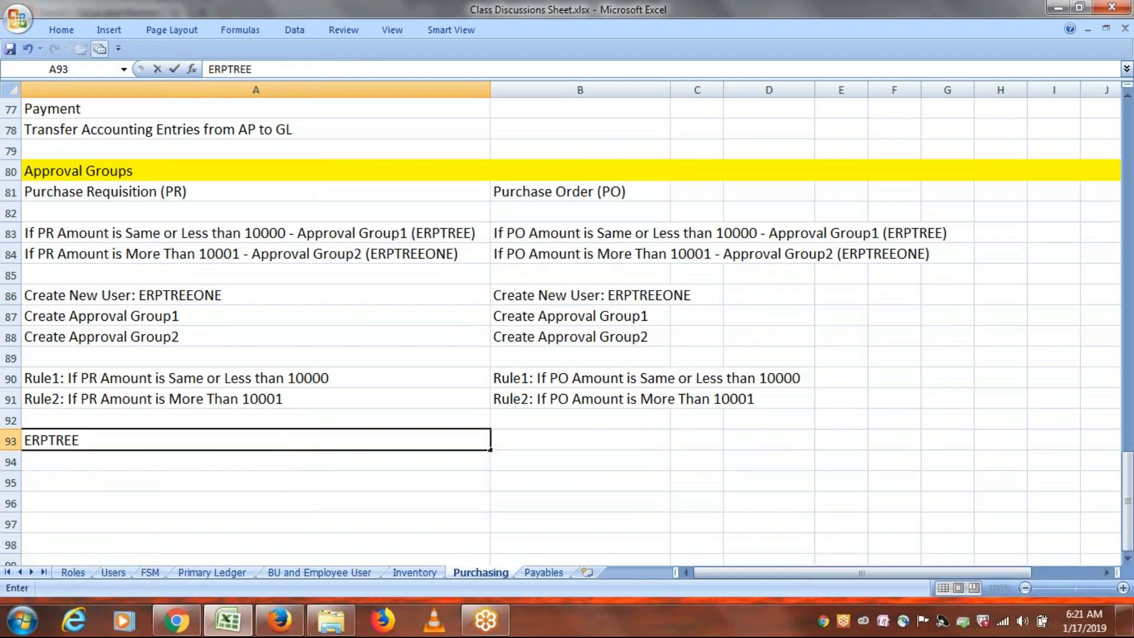
text(: Create PR)
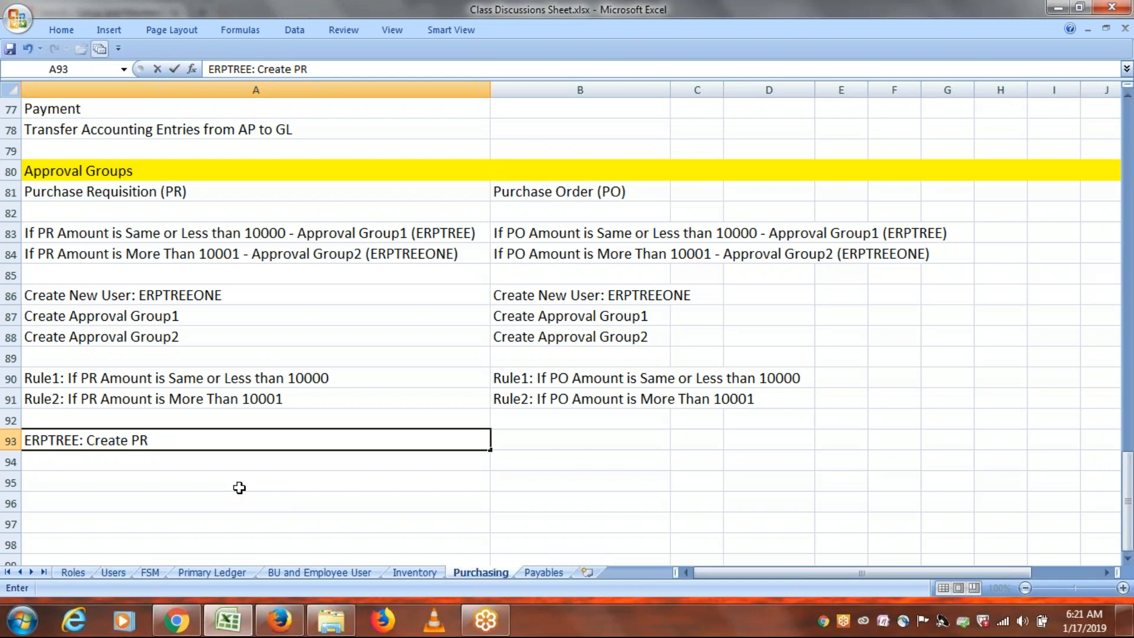
text(50000)
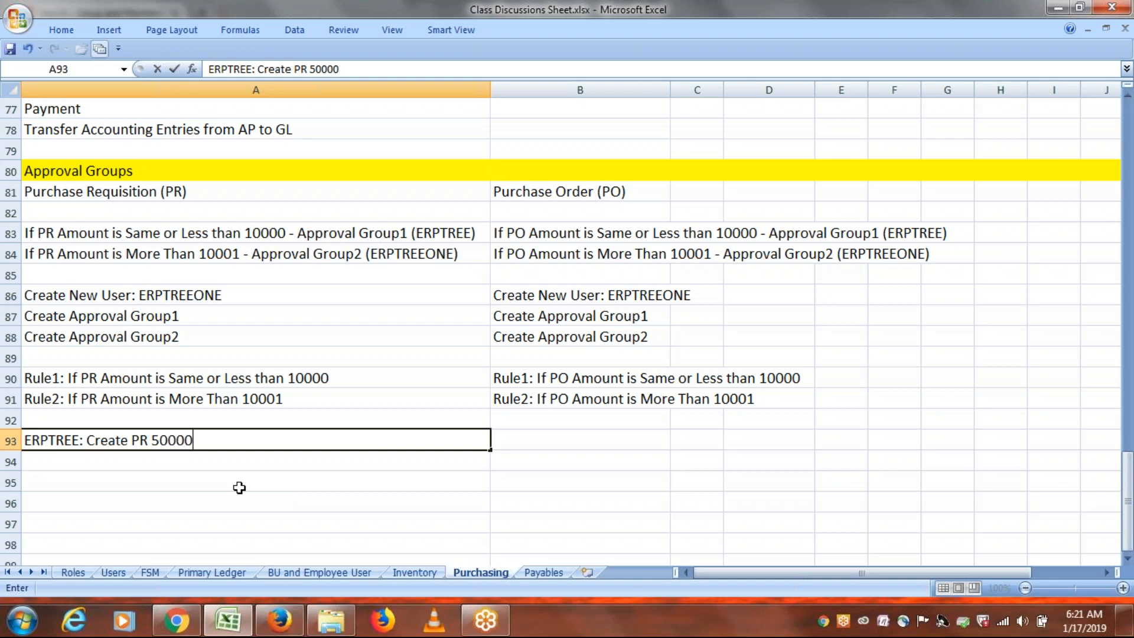
key(BackSpace)
text(, Approval)
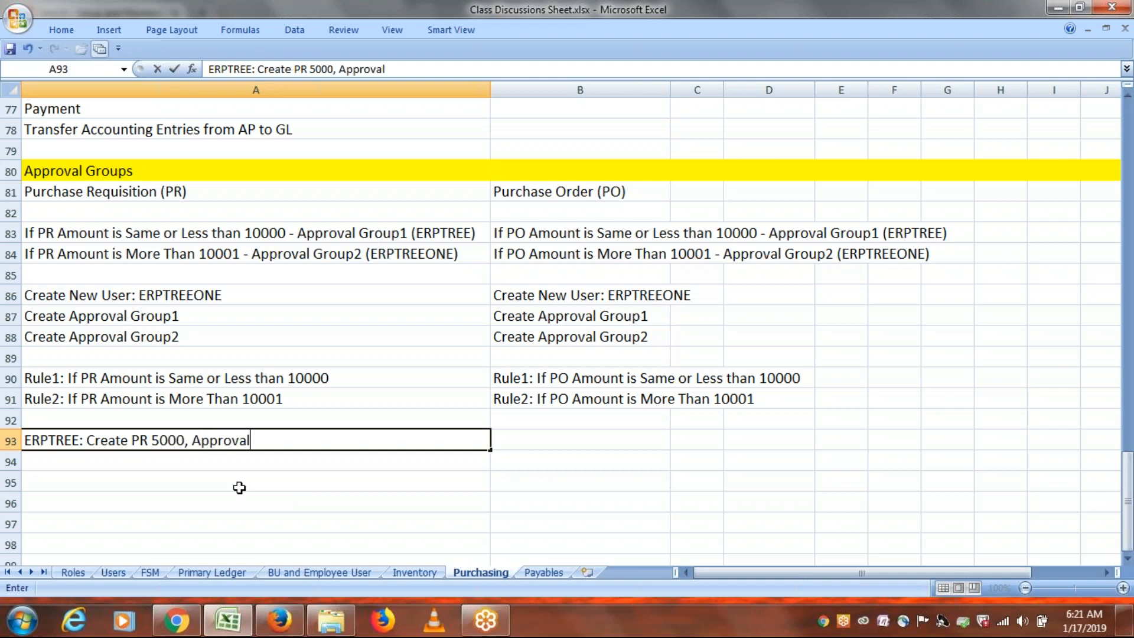
click(130, 466)
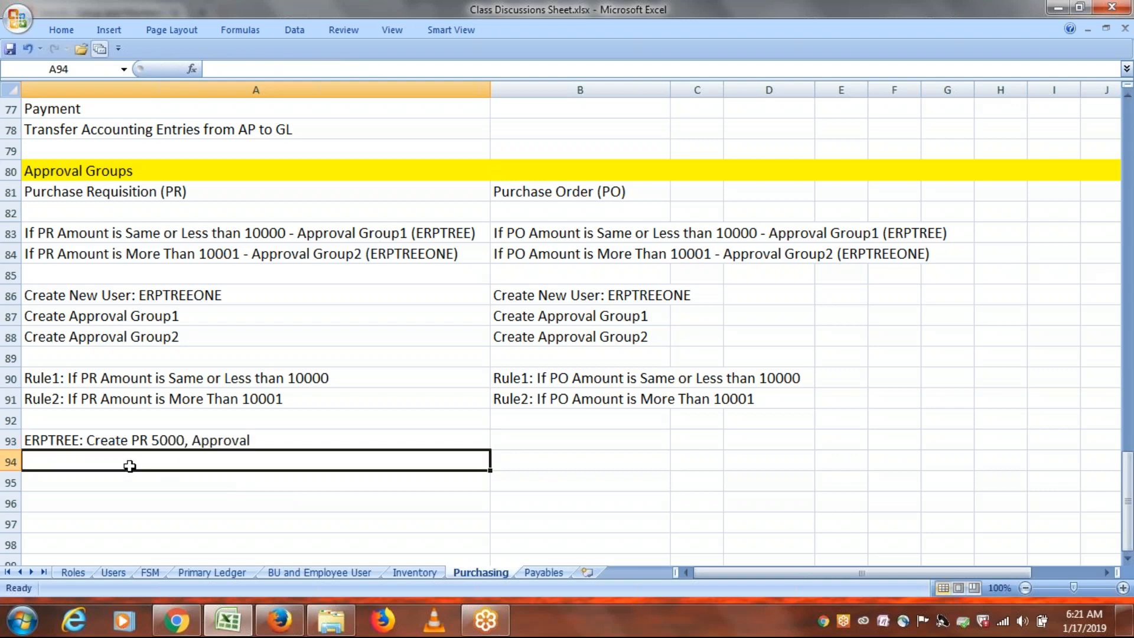
Copy the A93 note into A94 and edit it to read 'ERPTREE: Create PR 15000'.
click(163, 439)
key(ctrl+c)
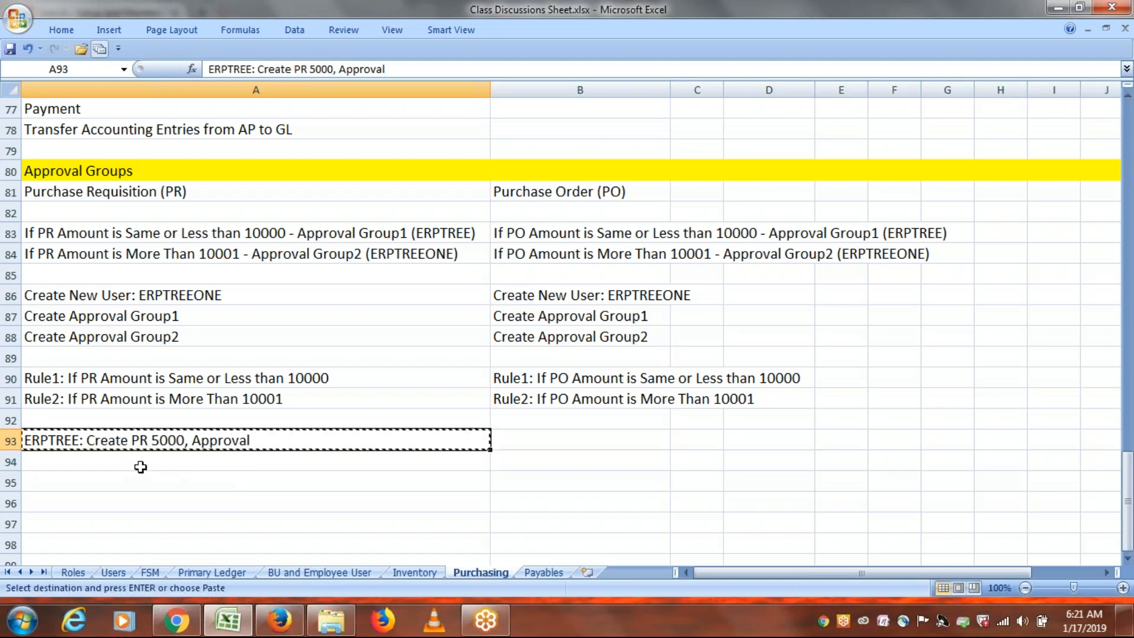
click(130, 462)
key(ctrl+v)
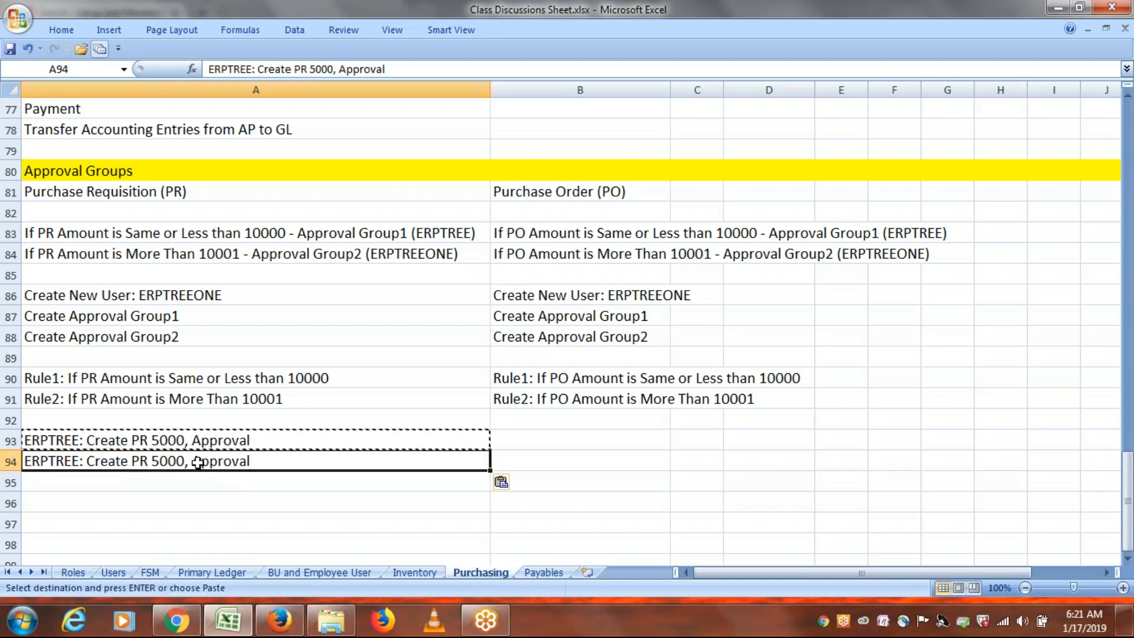
double_click(177, 461)
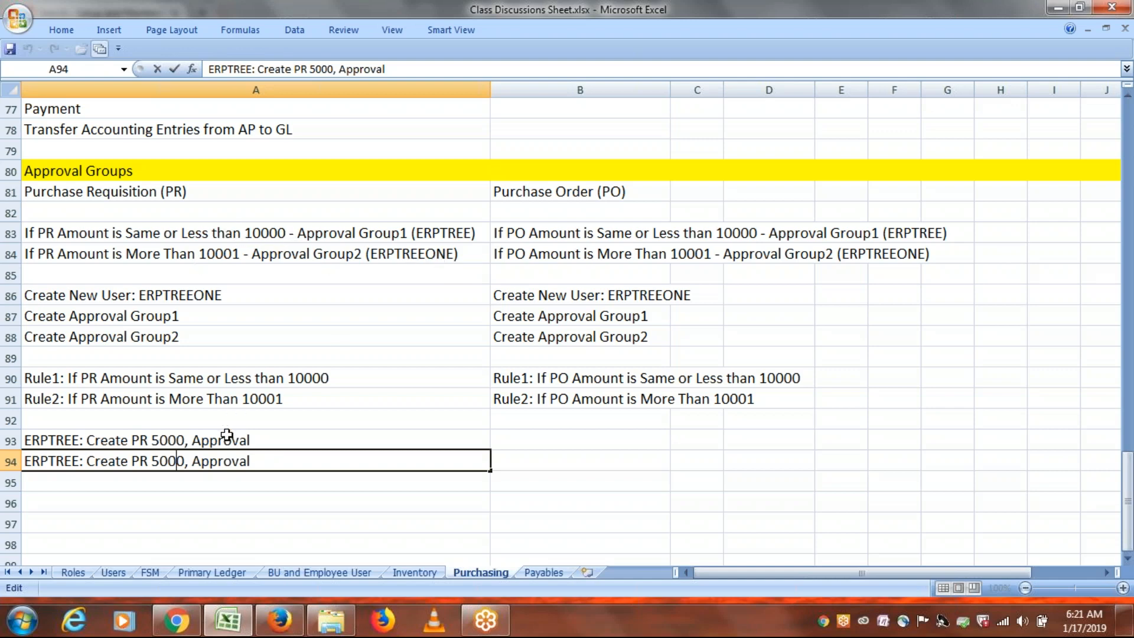
click(156, 463)
text(1)
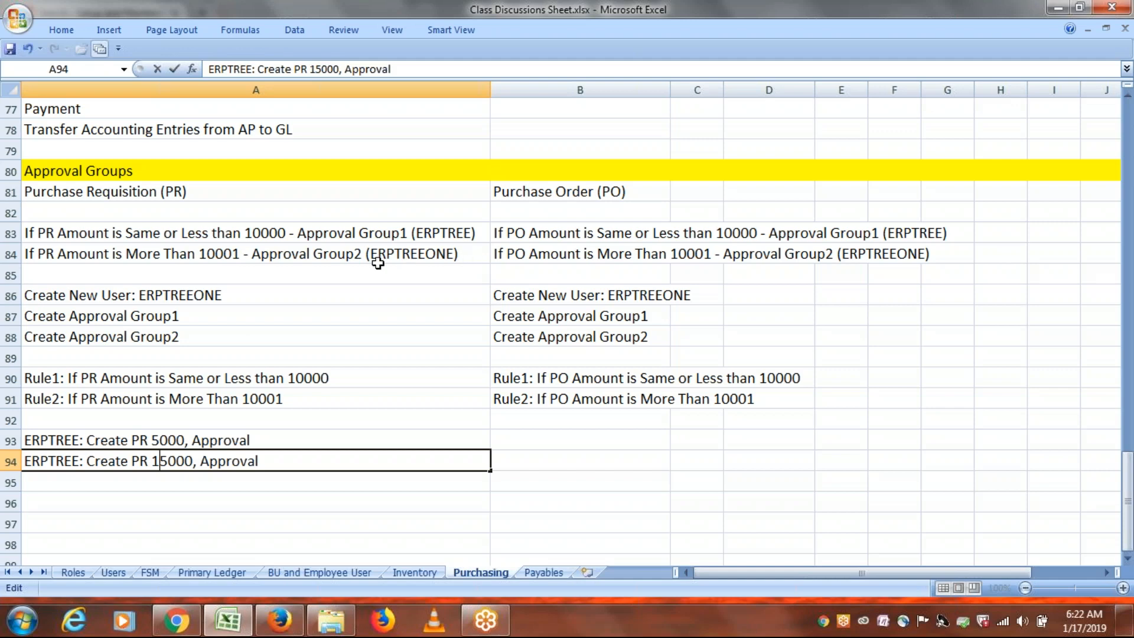
click(261, 462)
key(BackSpace)
key(BackSpace)
key(BackSpace)
key(BackSpace)
key(BackSpace)
key(BackSpace)
key(BackSpace)
key(BackSpace)
key(BackSpace)
key(BackSpace)
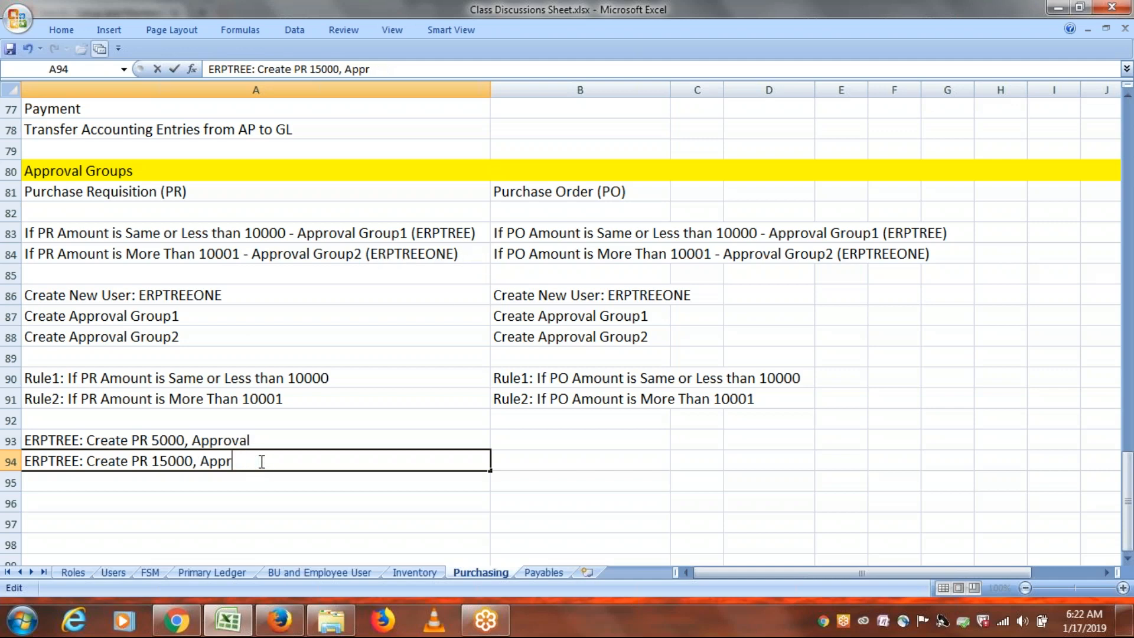
Enter the new approver user's name followed by ': Approve' in cell A95.
click(101, 481)
text(ERPTR)
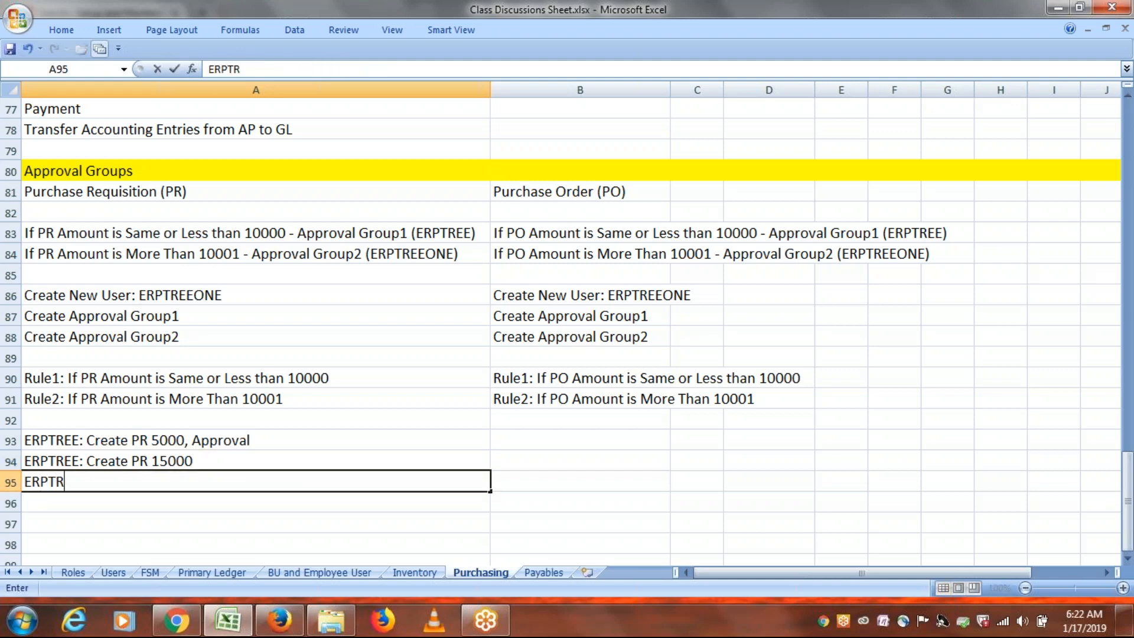
text(EEONE:)
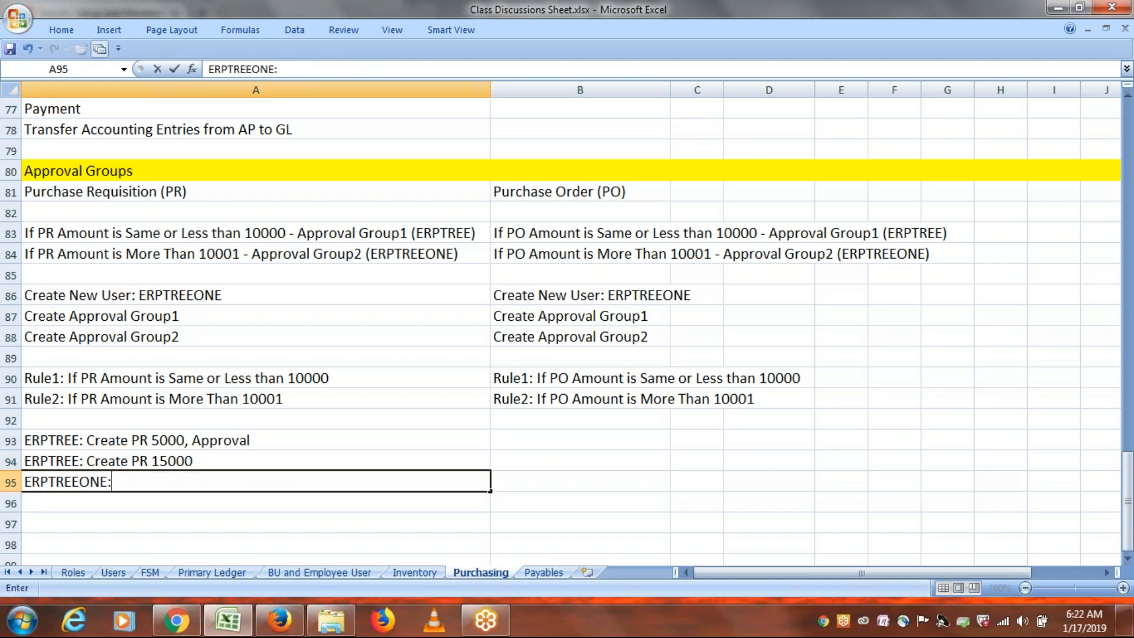
text( Approv)
key(BackSpace)
text(ove)
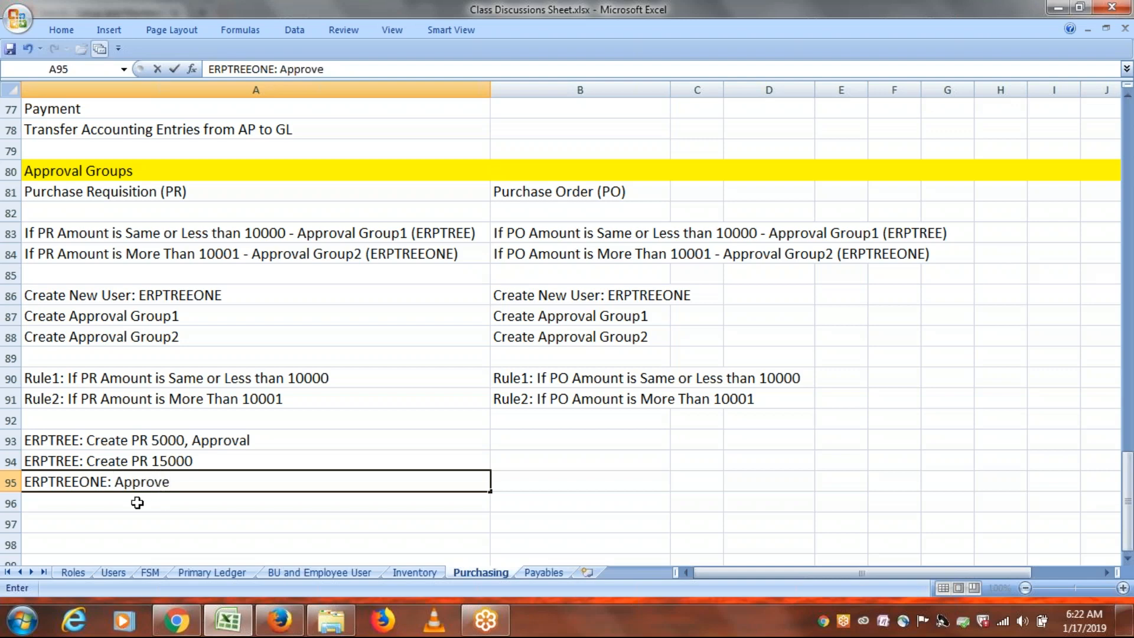
click(137, 502)
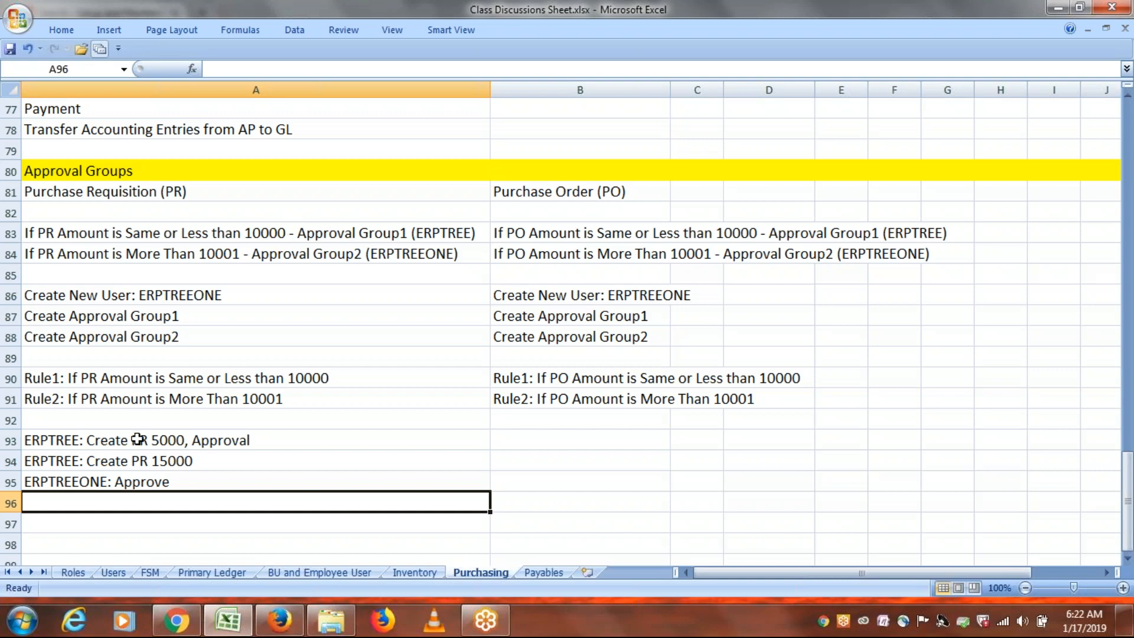
Save the workbook while pointing out the Approval Group2 rule and the 15000 requisition note.
click(230, 256)
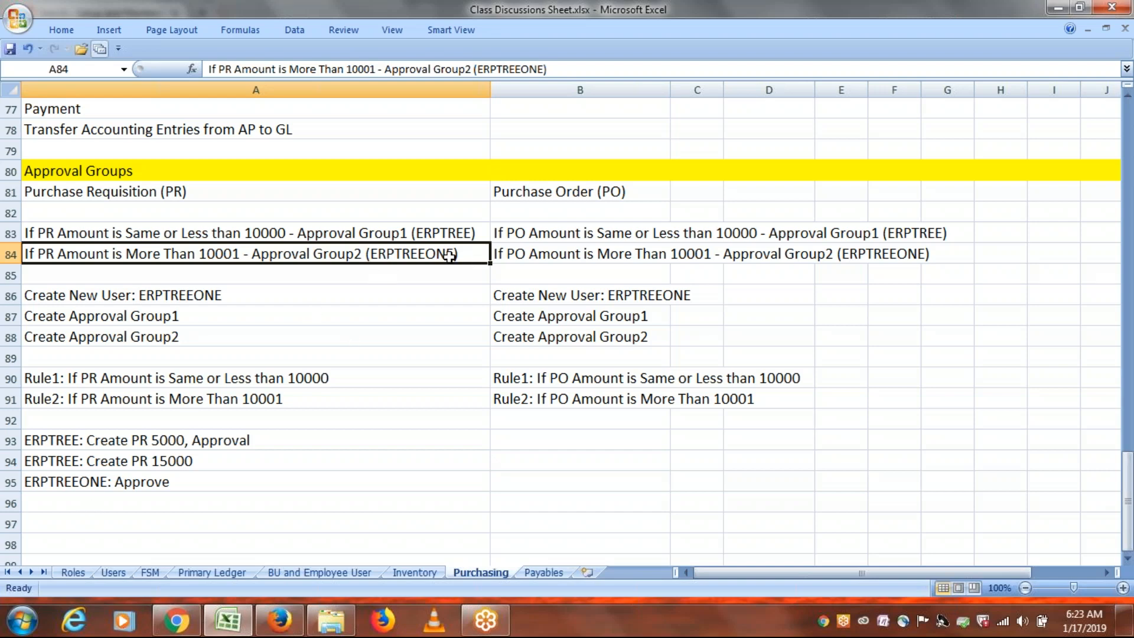
click(139, 460)
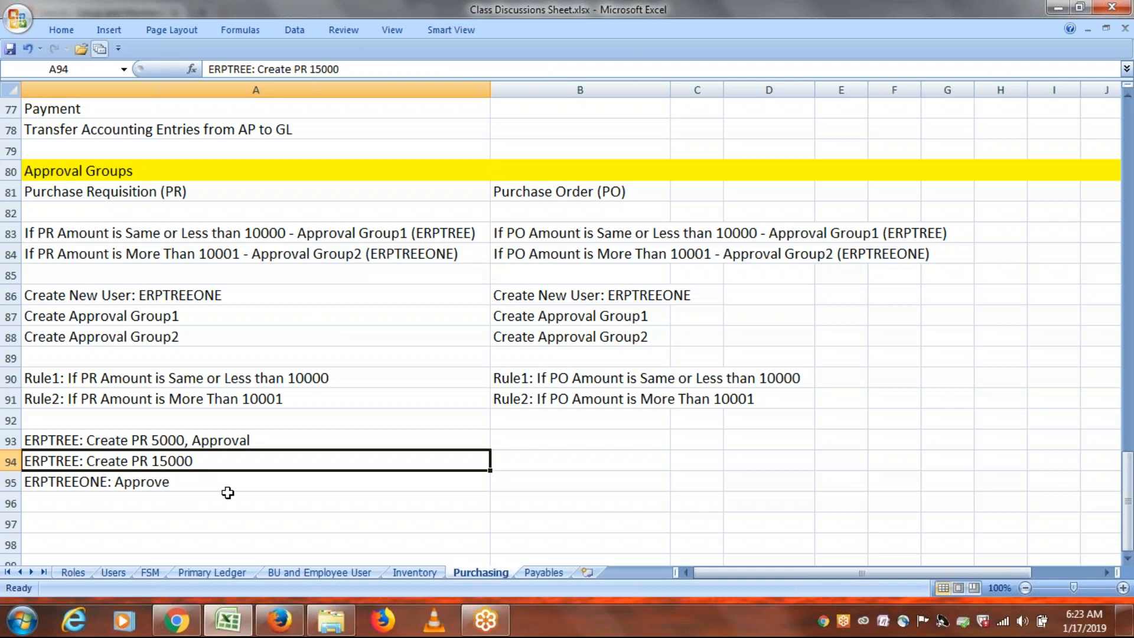
click(414, 257)
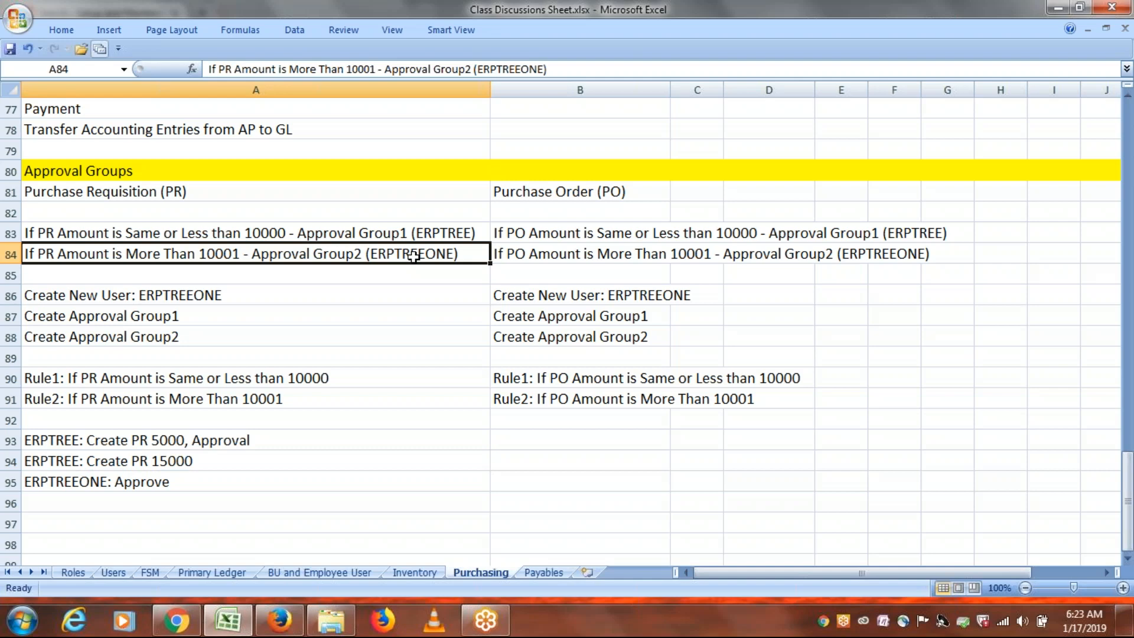
key(ctrl+s)
click(225, 460)
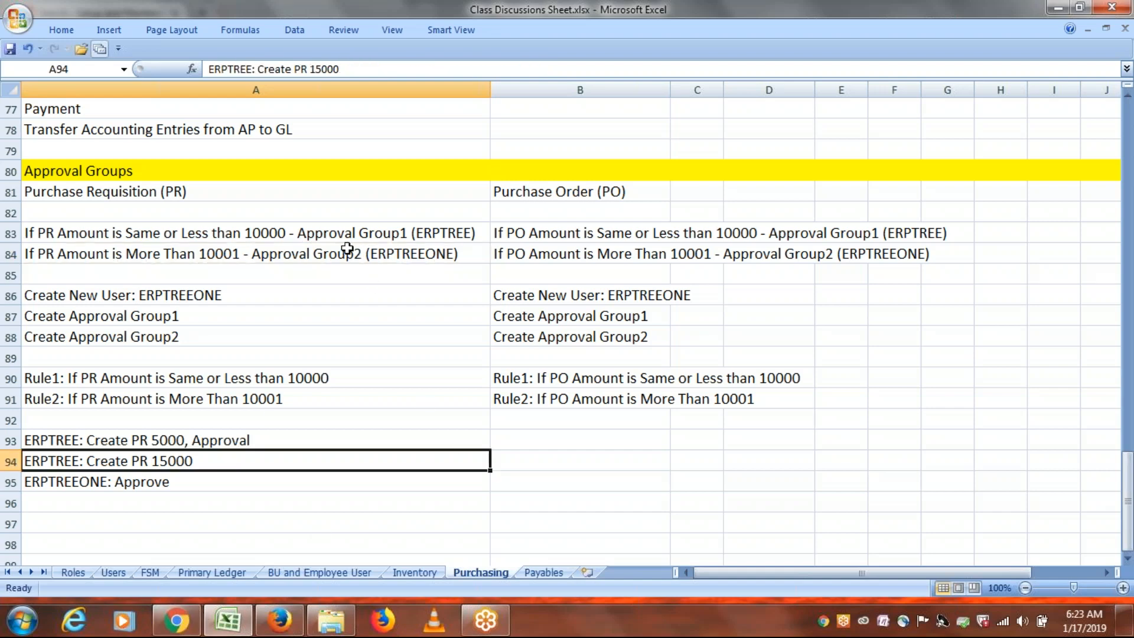
Return to Firefox and close the task search to get back to Setup and Maintenance.
click(280, 620)
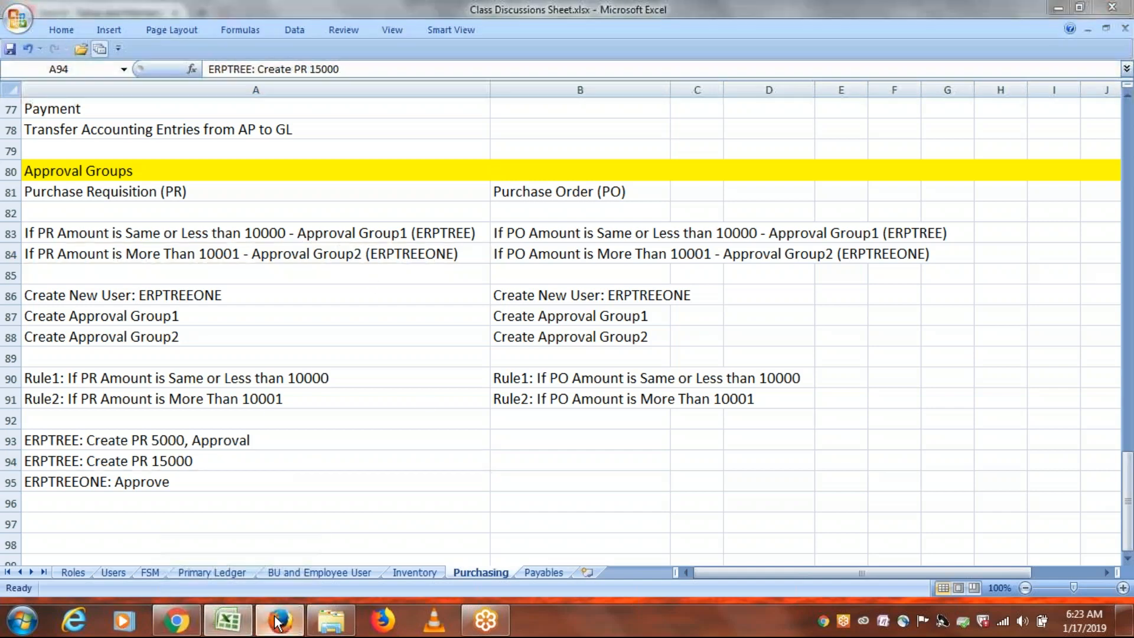
click(1101, 124)
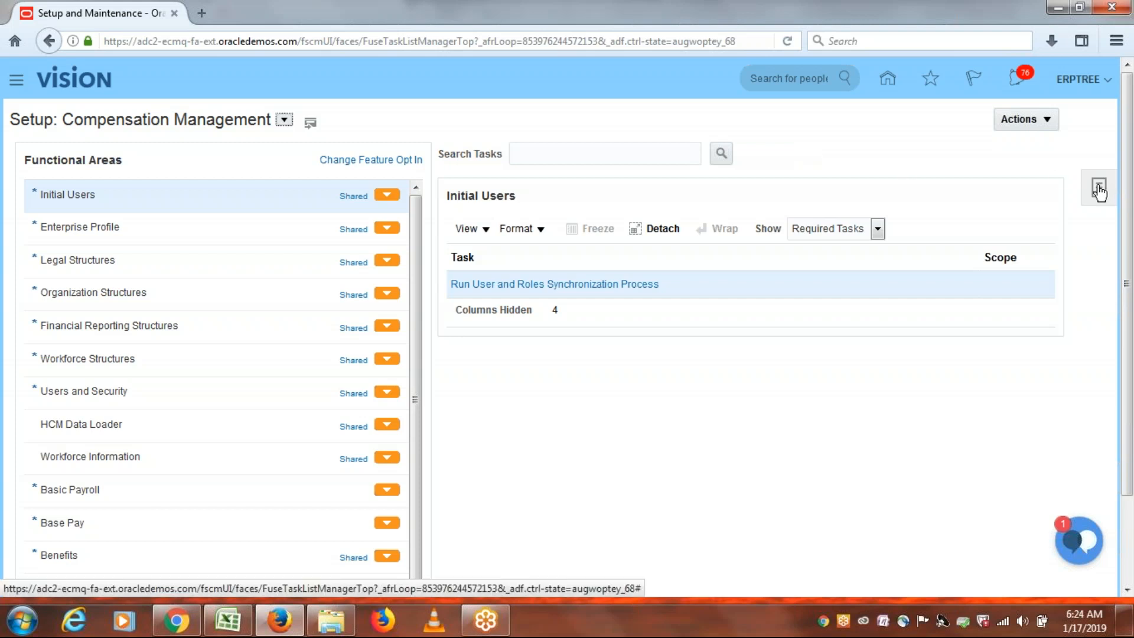
click(19, 86)
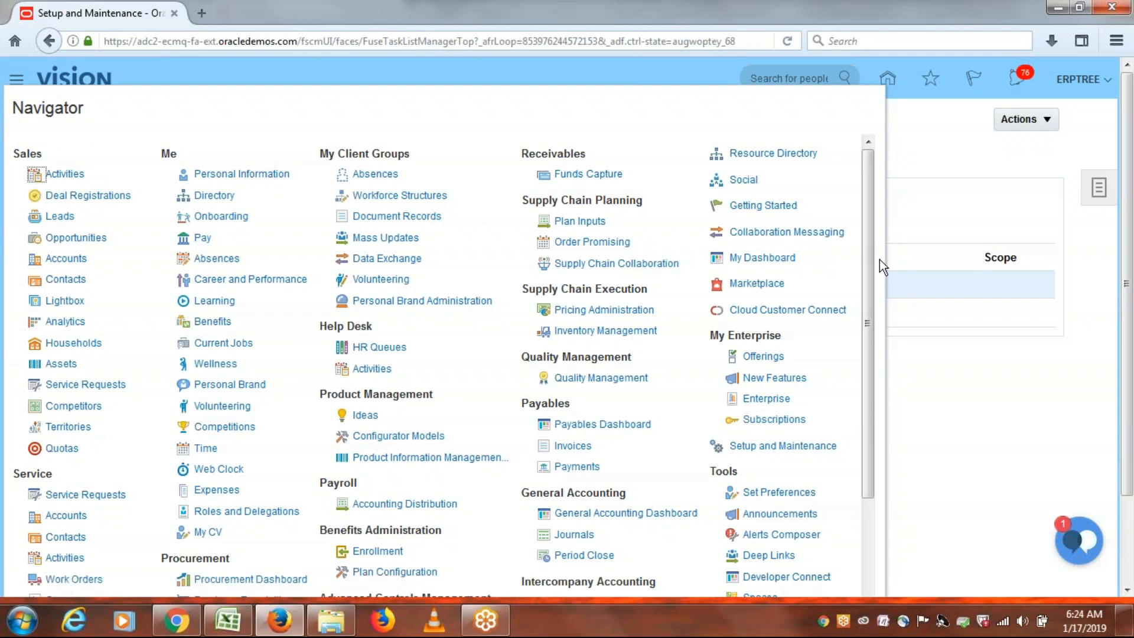
drag(870, 253, 871, 454)
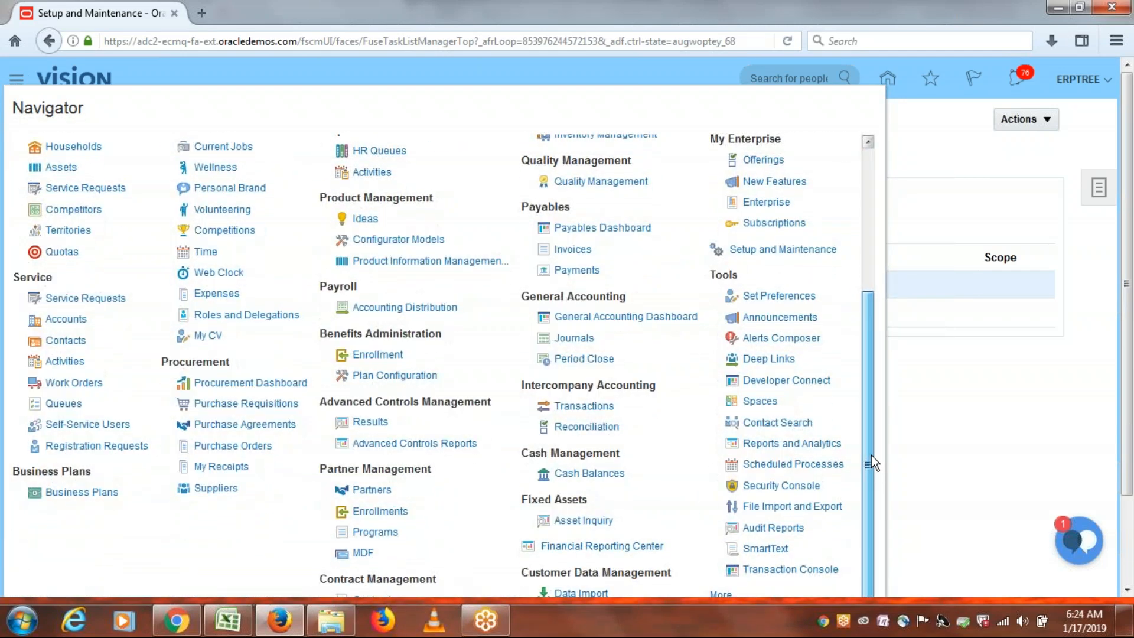
drag(1129, 195, 1129, 301)
click(756, 344)
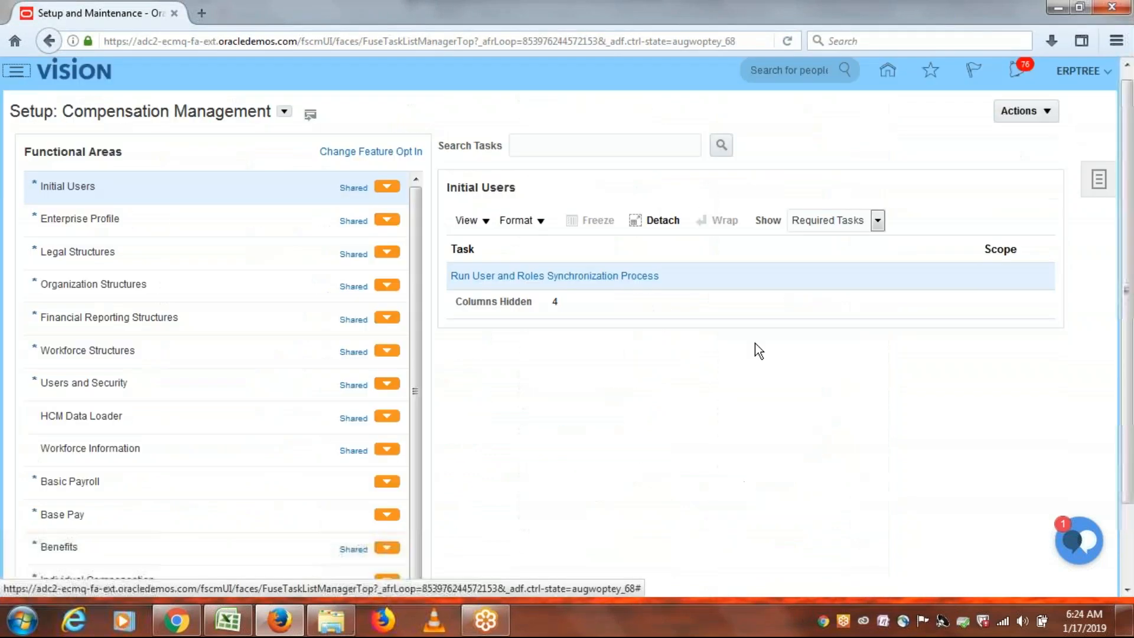
Zoom the browser to 80% and open Tools > Security Console from the Navigator.
click(1117, 41)
click(934, 104)
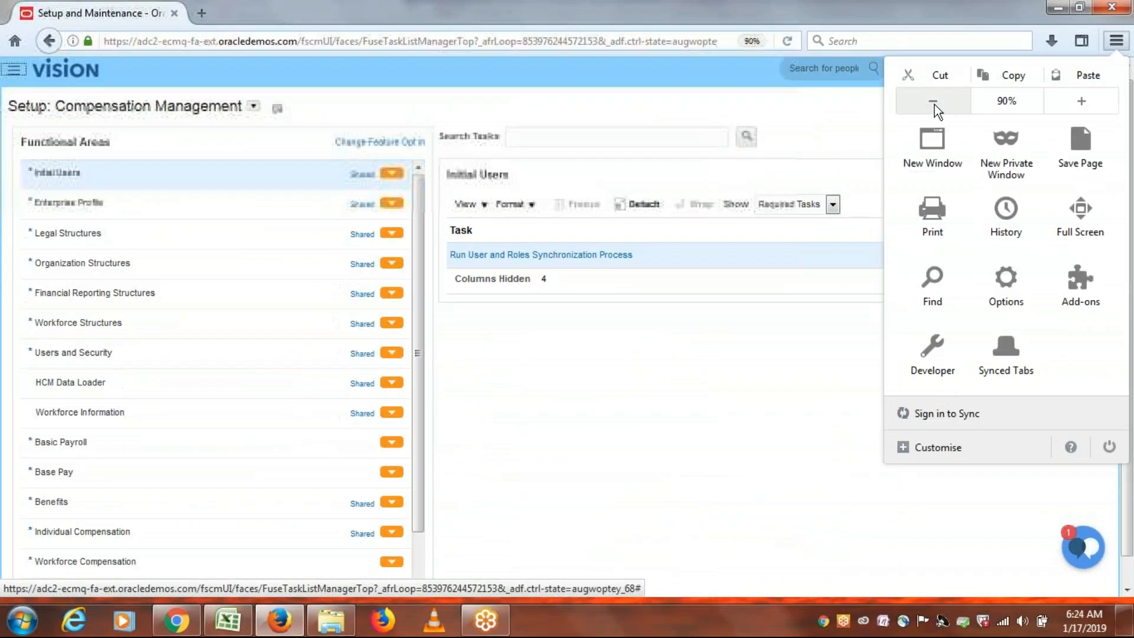
click(935, 104)
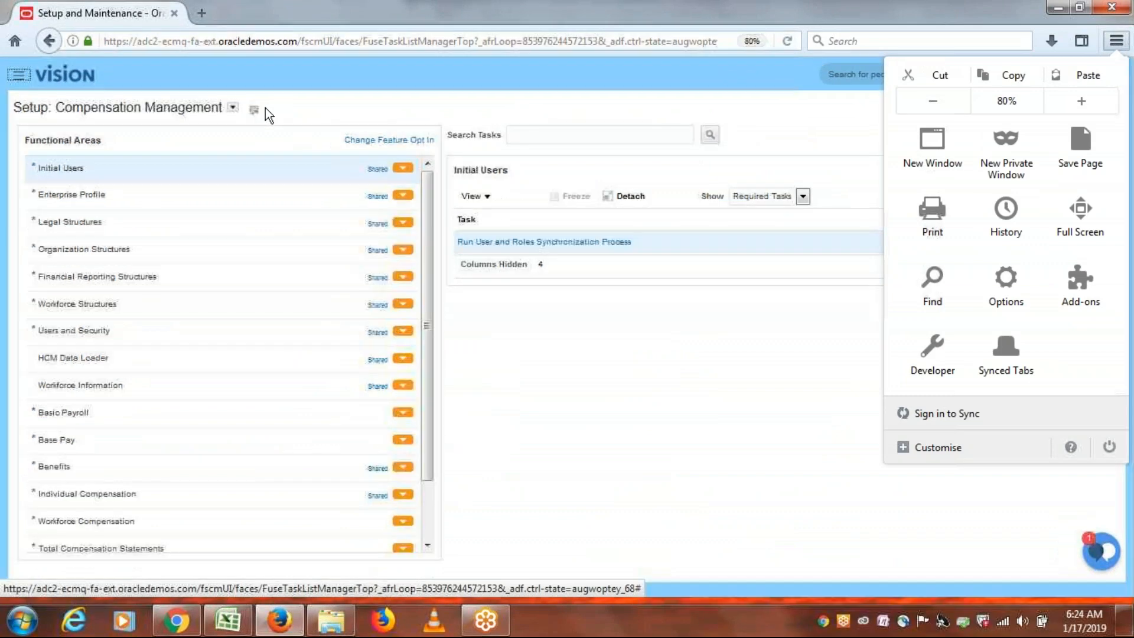
click(19, 79)
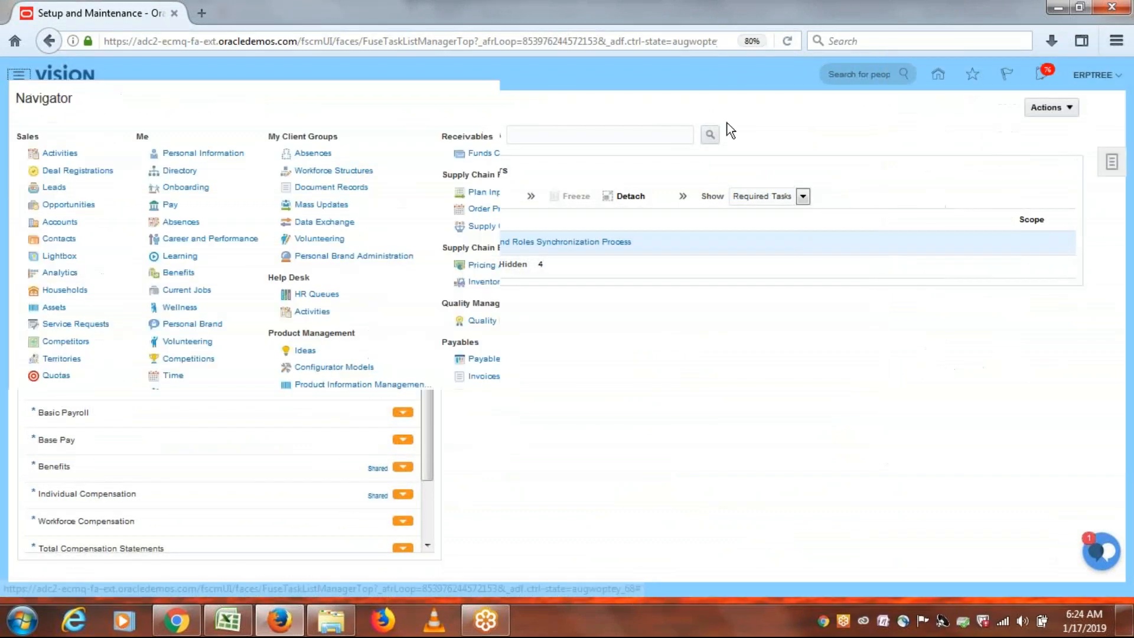
drag(729, 187, 732, 346)
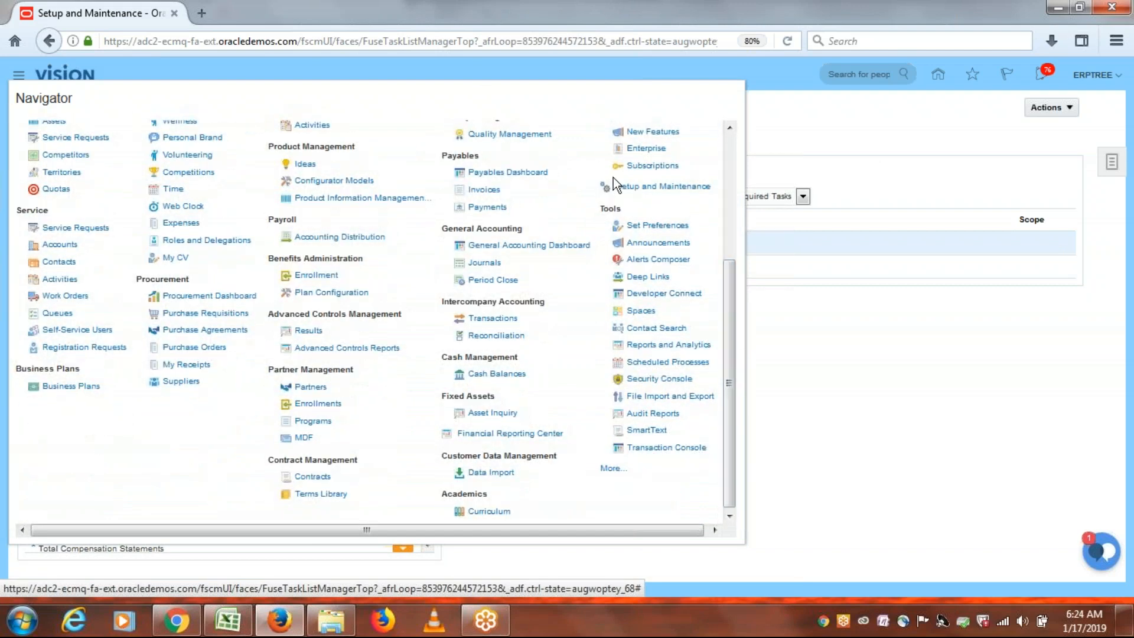
click(679, 383)
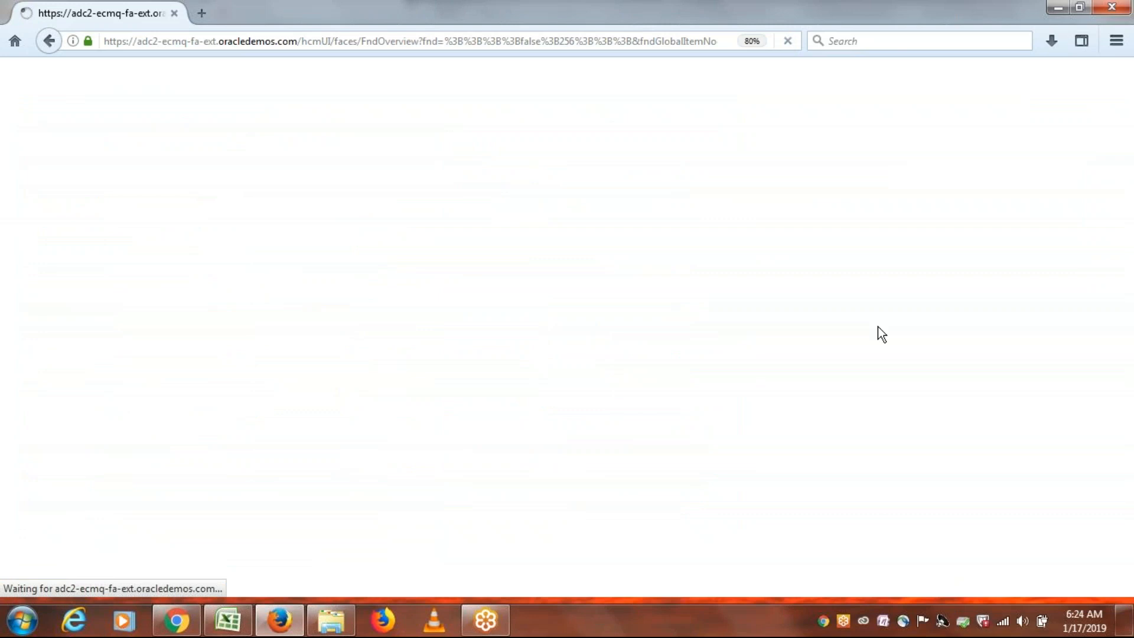
Restore the browser page zoom to 100%.
click(1117, 40)
click(1086, 94)
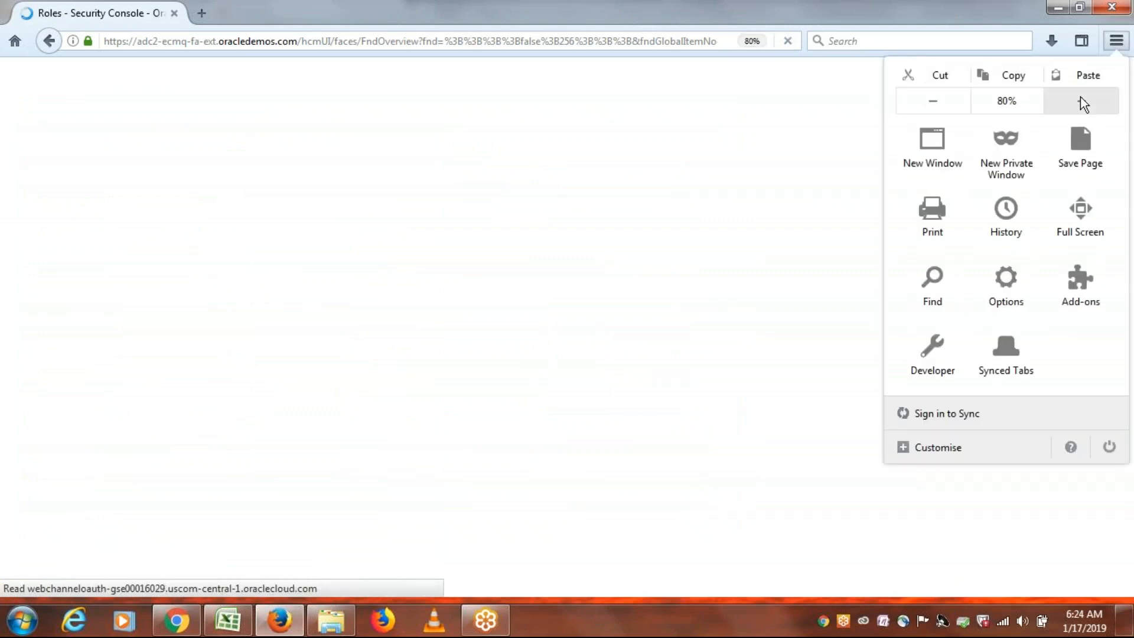
click(1082, 99)
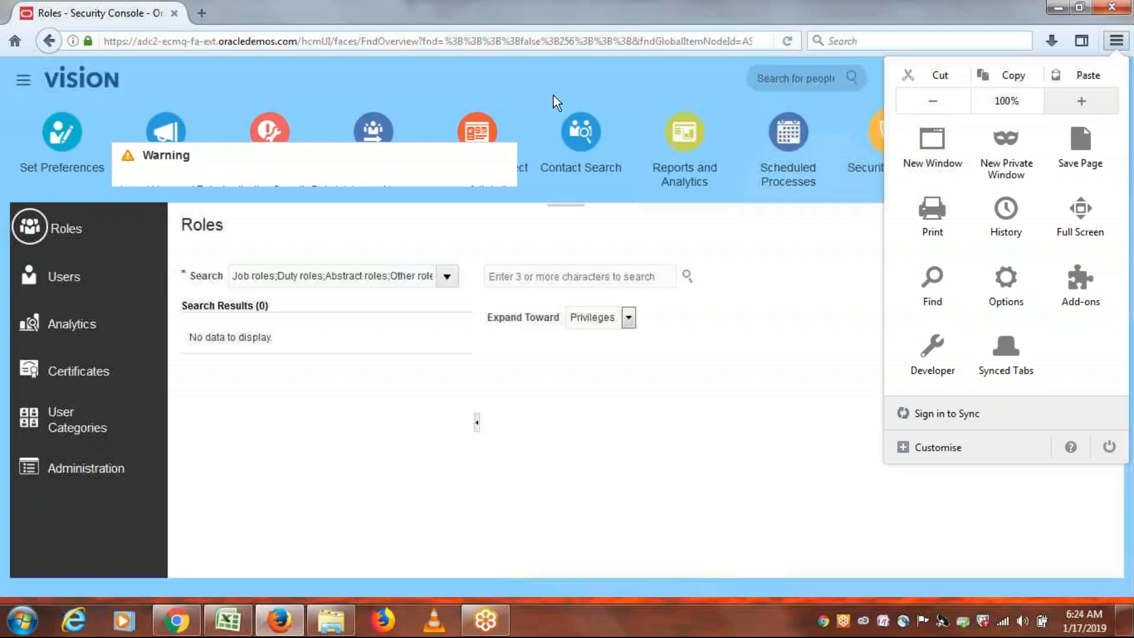
Search the Security Console's user accounts for the new approver's login.
click(65, 278)
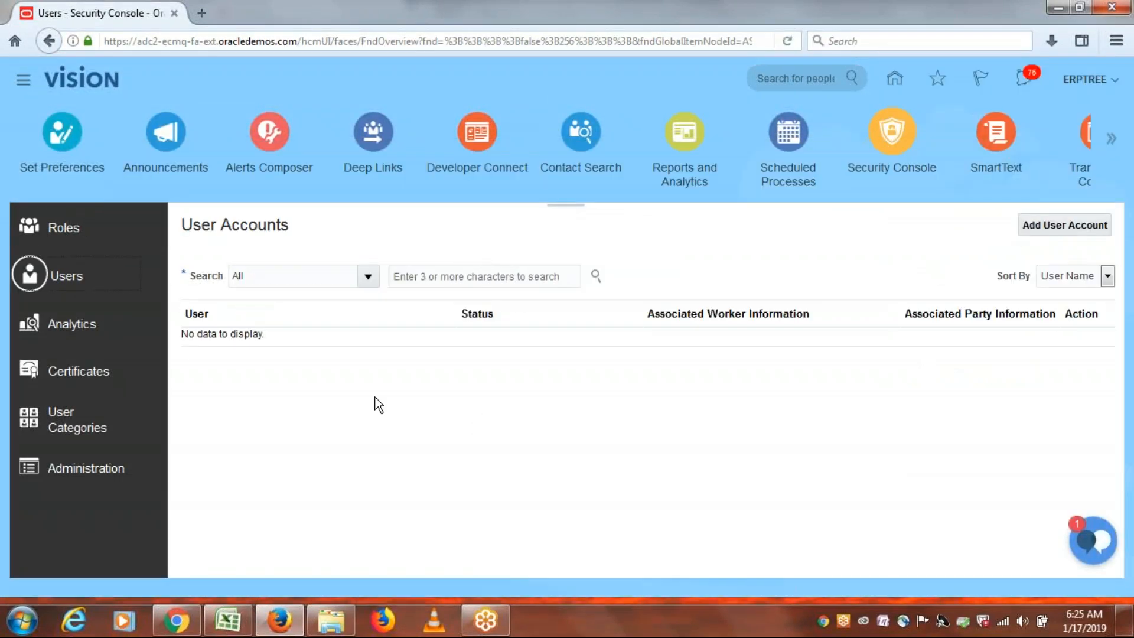
click(471, 276)
text(ERPTREEONE)
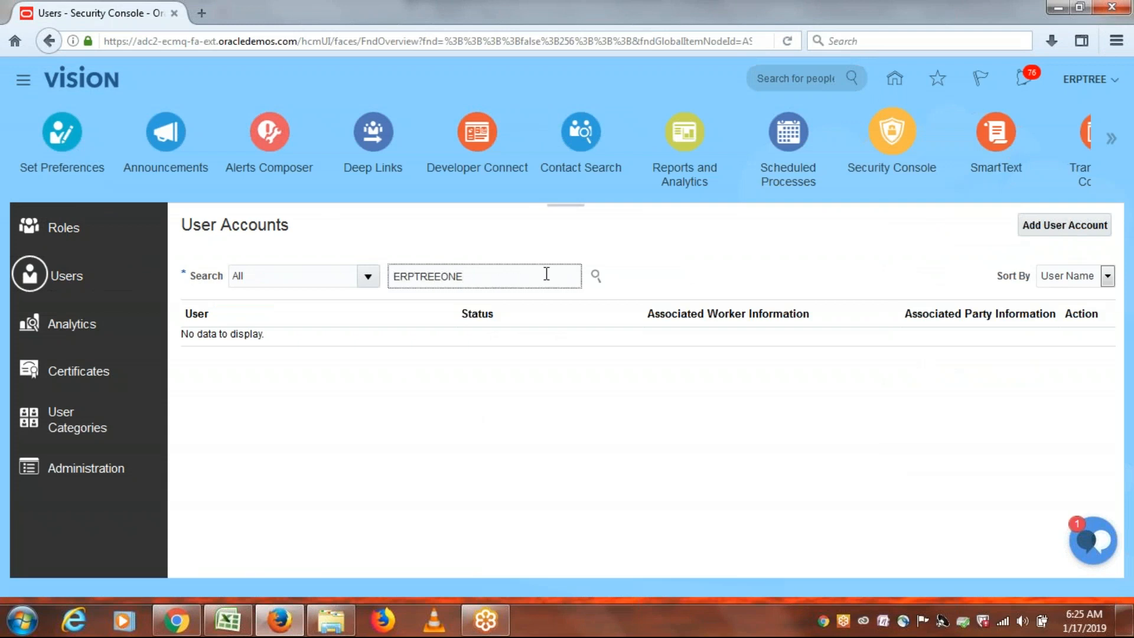
click(597, 276)
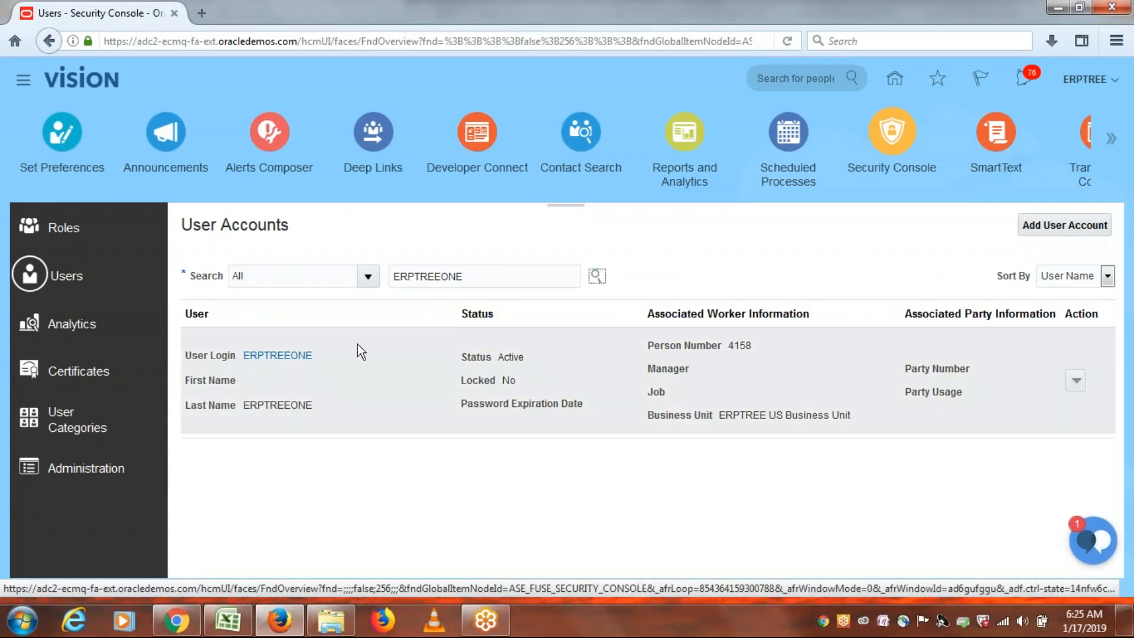
Manually reset the found user's password, then return to the home page and Excel.
click(1076, 381)
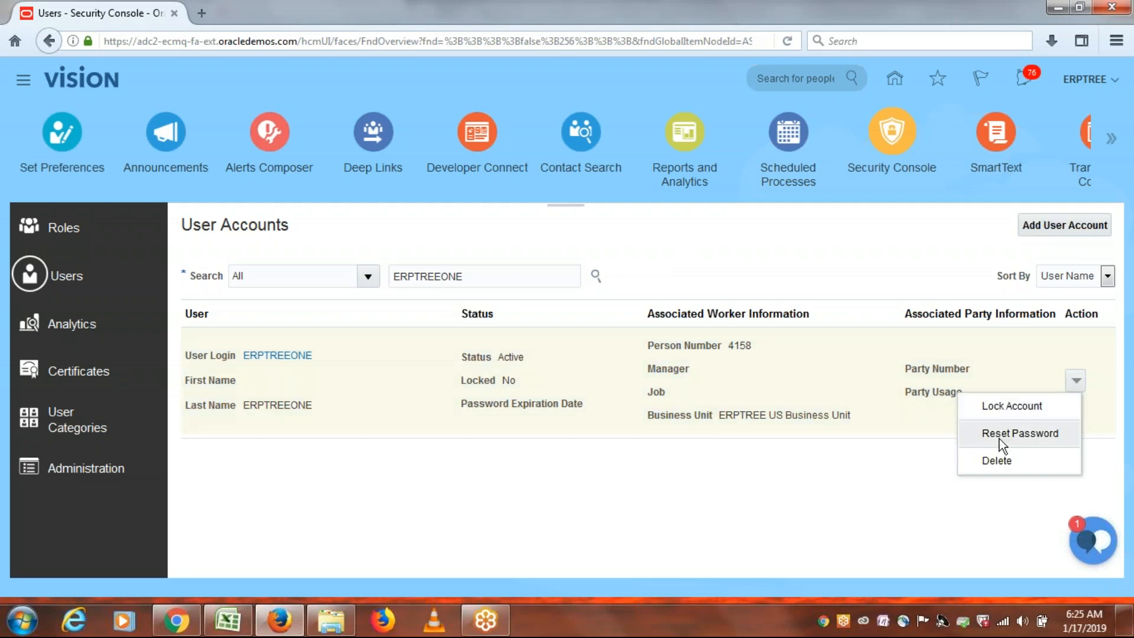
click(1005, 435)
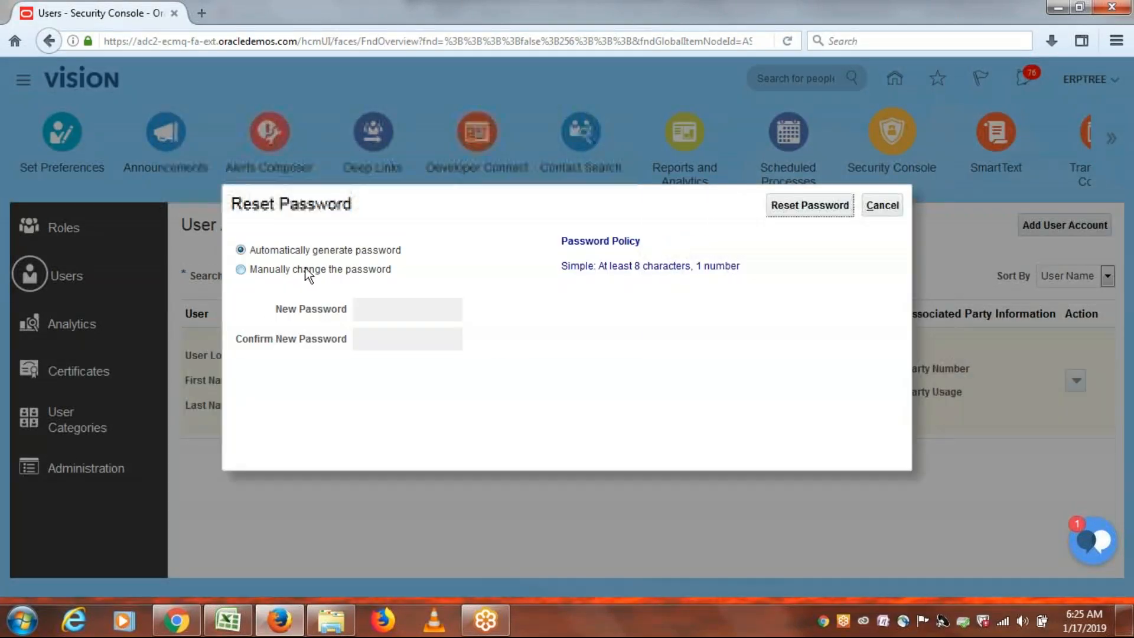
click(298, 269)
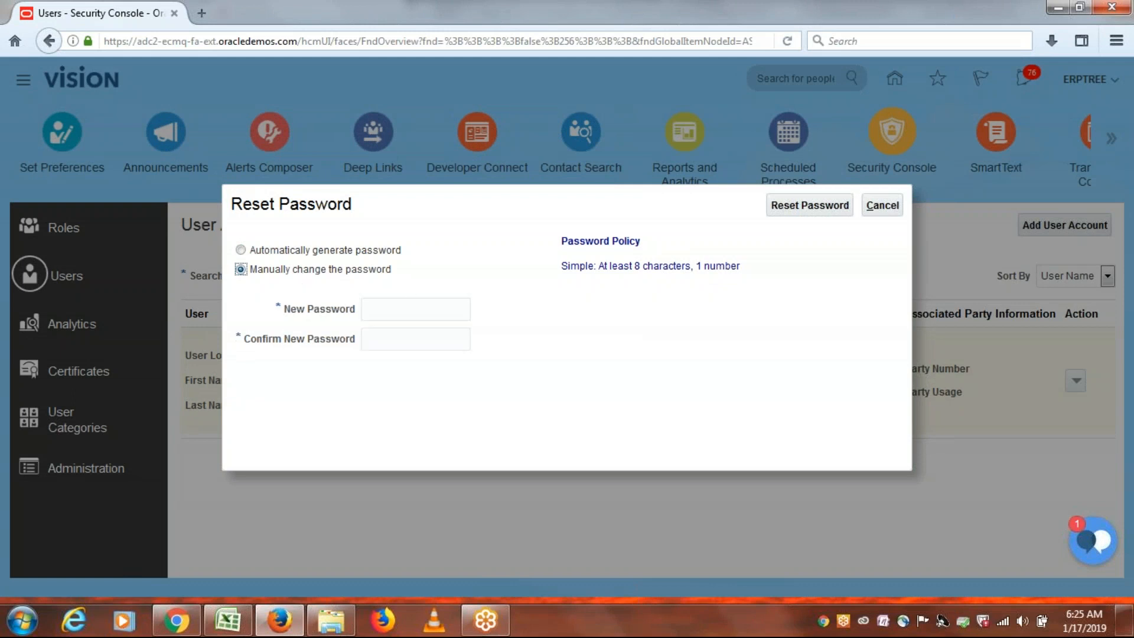
click(413, 303)
text(Welcome1)
key(Tab)
text(Welcome1)
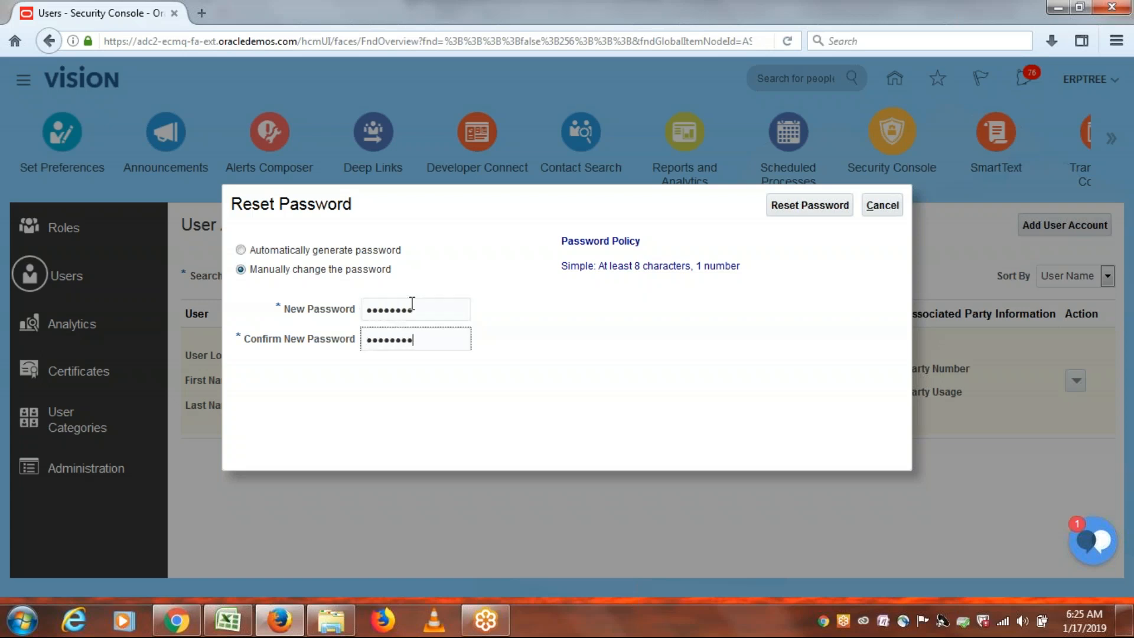
click(808, 207)
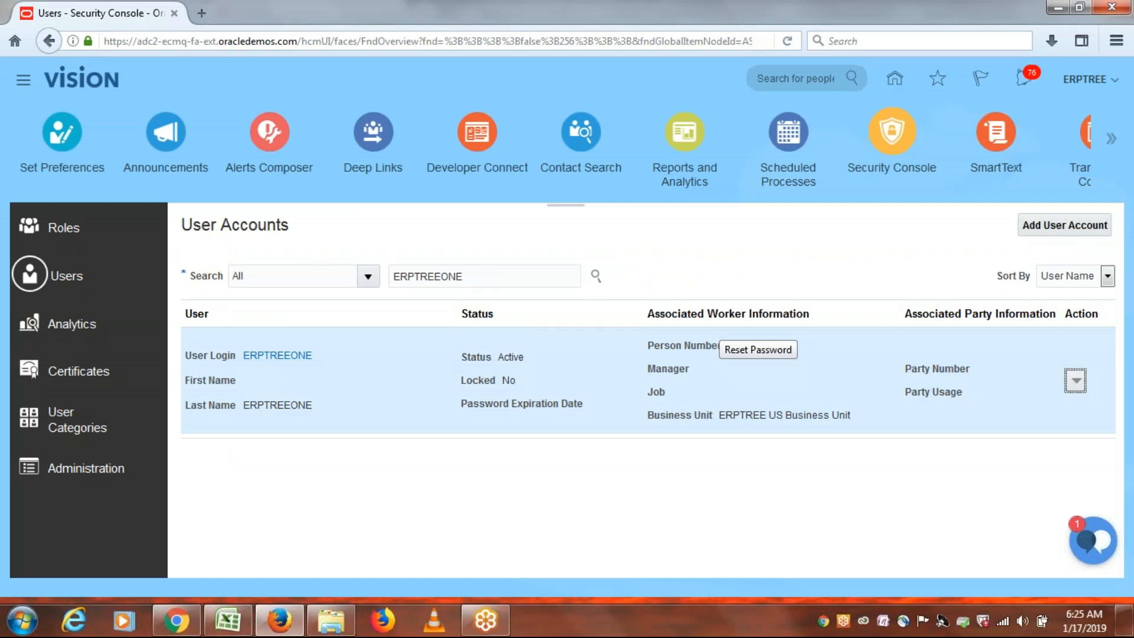
click(78, 80)
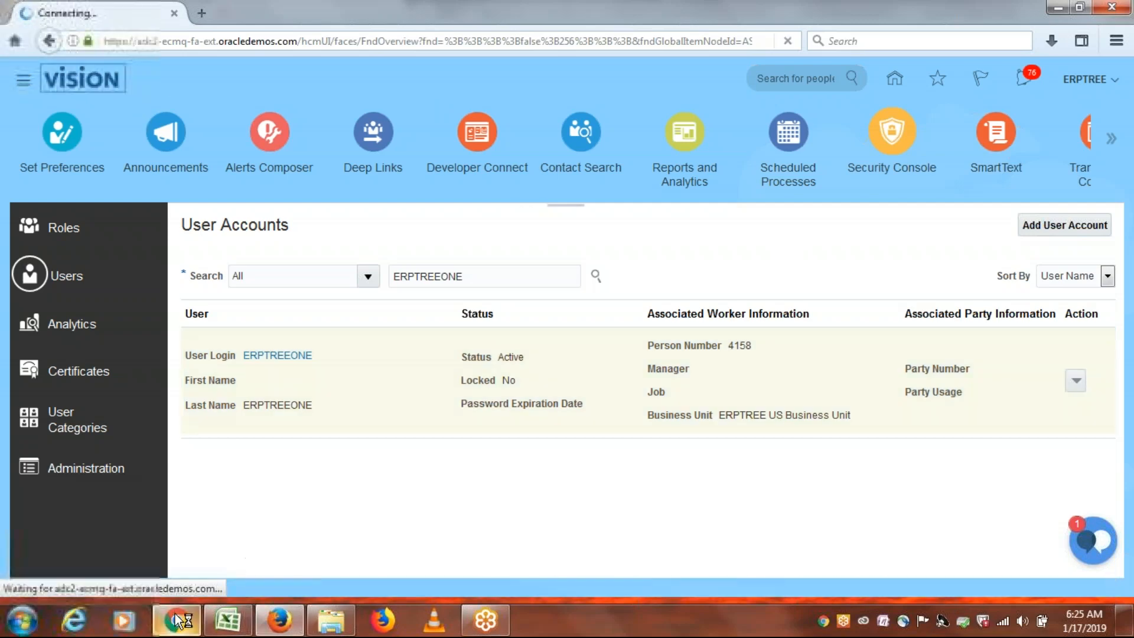
click(229, 621)
click(271, 482)
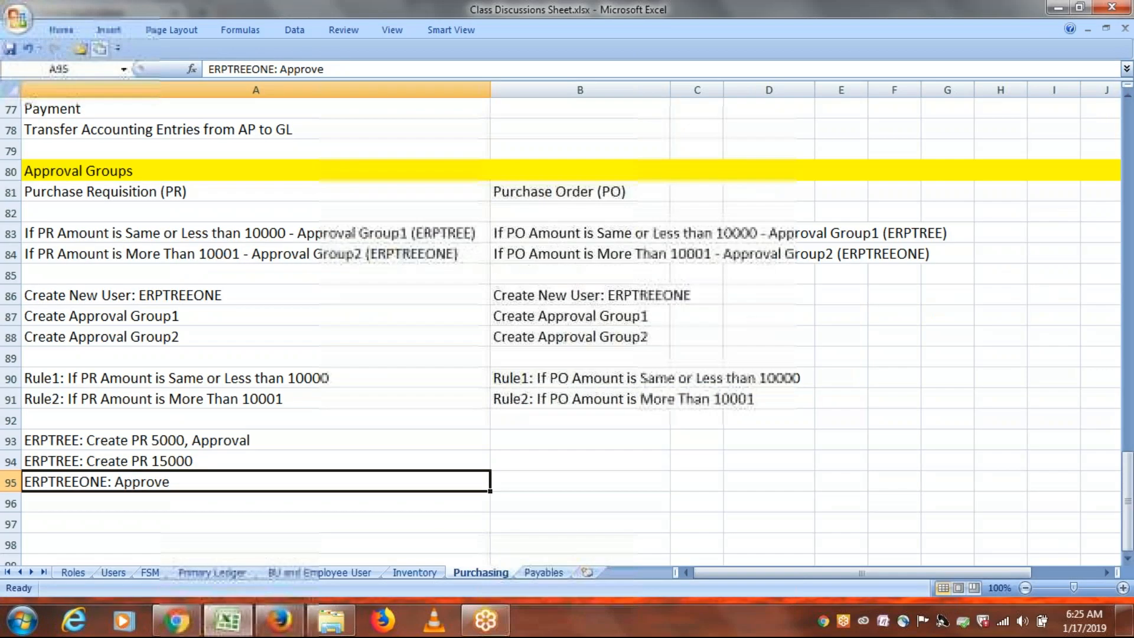
click(220, 234)
click(182, 295)
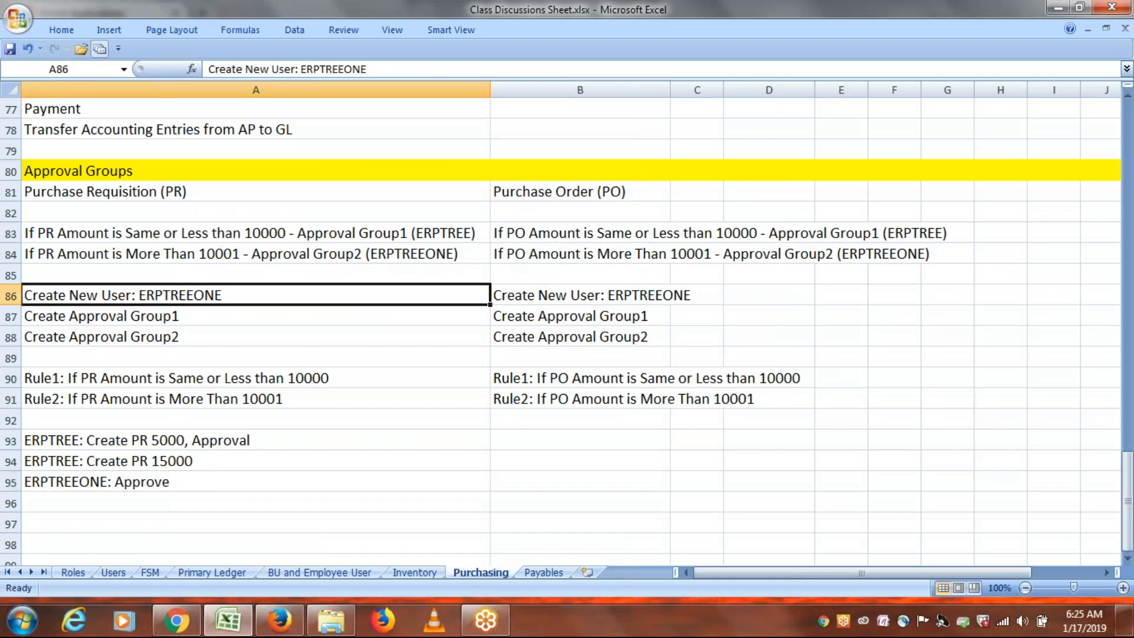
key(Down)
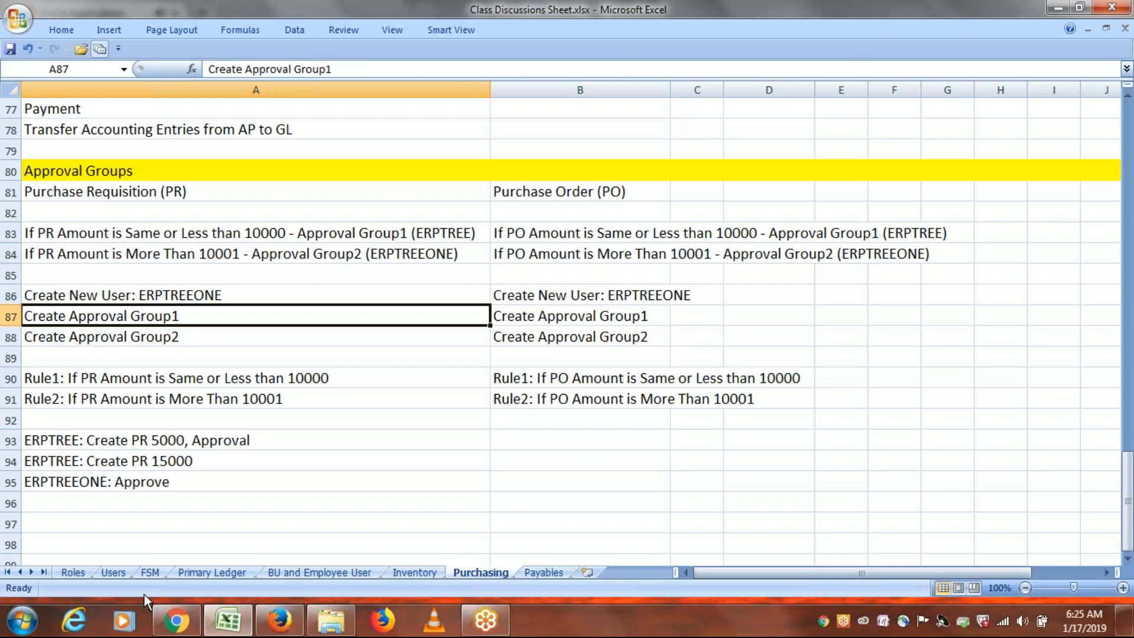
click(280, 621)
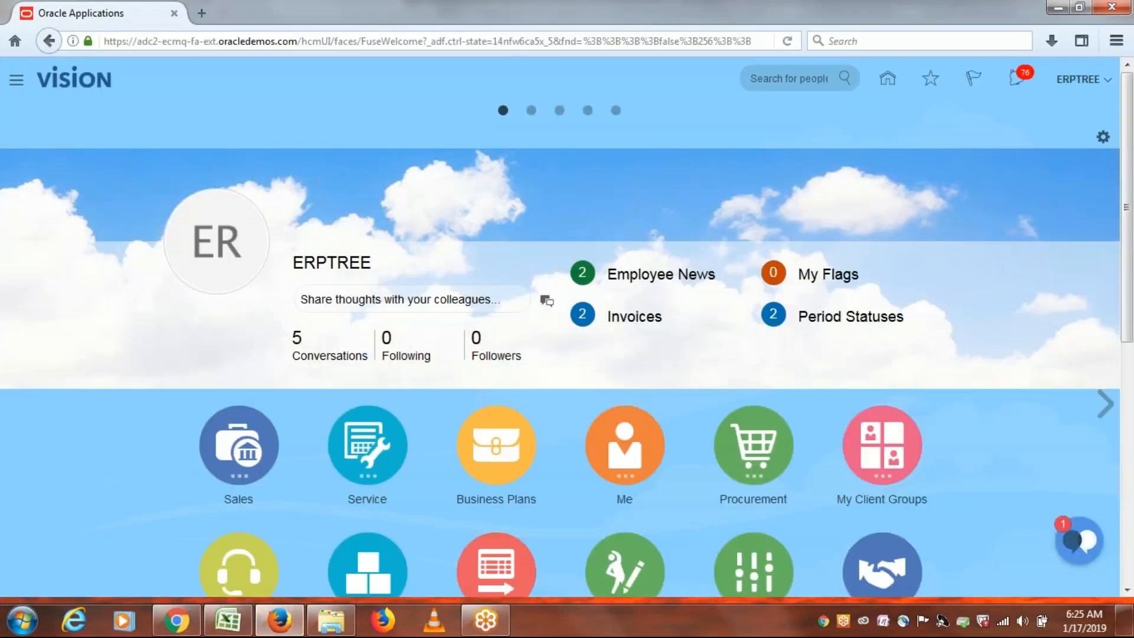
From Setup and Maintenance, search tasks for 'Approval Groups' and open Manage Approval Groups.
click(1077, 82)
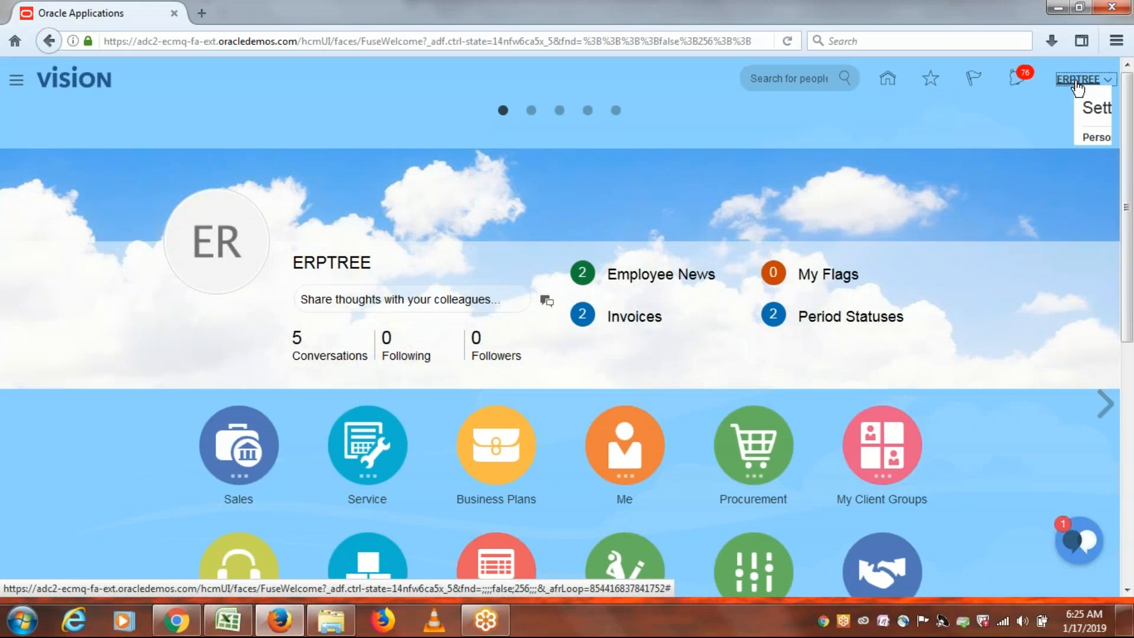
click(948, 274)
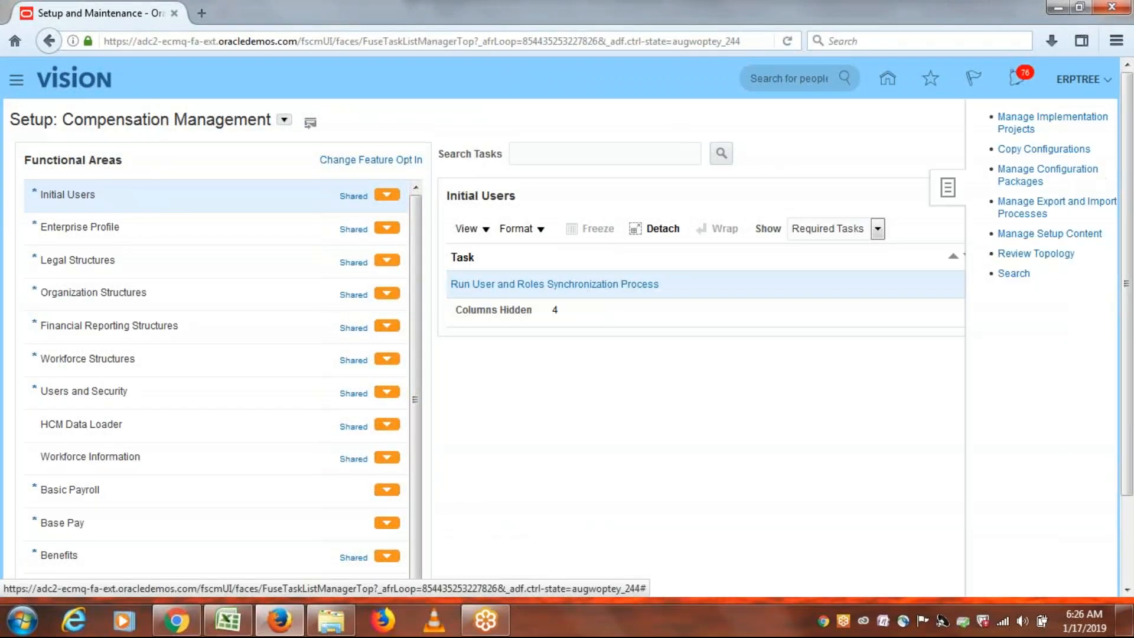
click(982, 275)
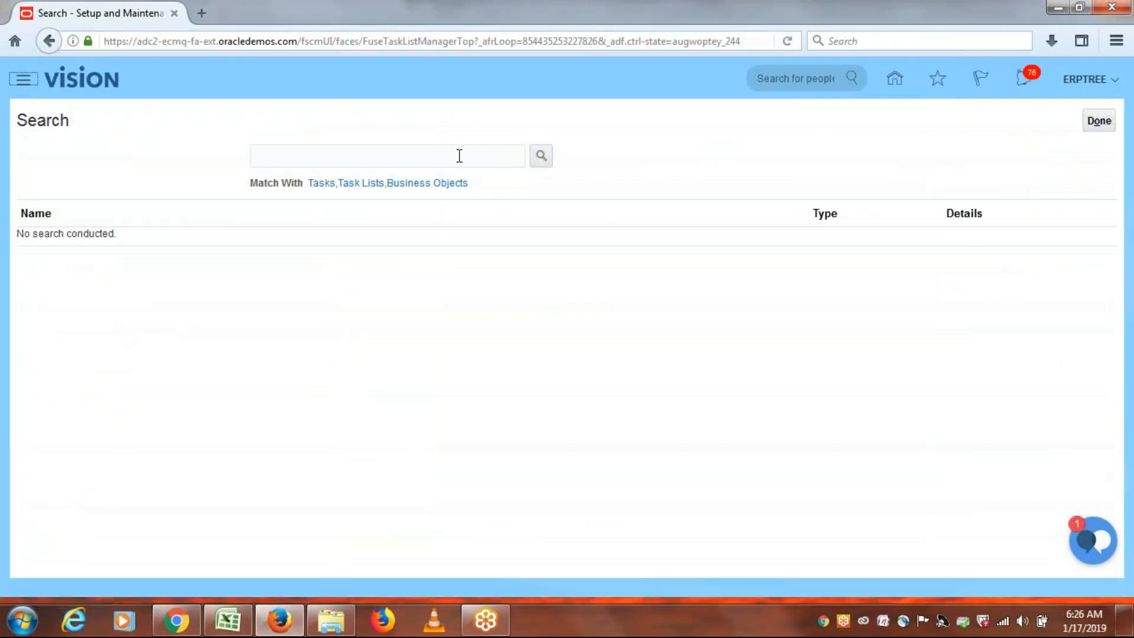
click(460, 155)
text(Appro)
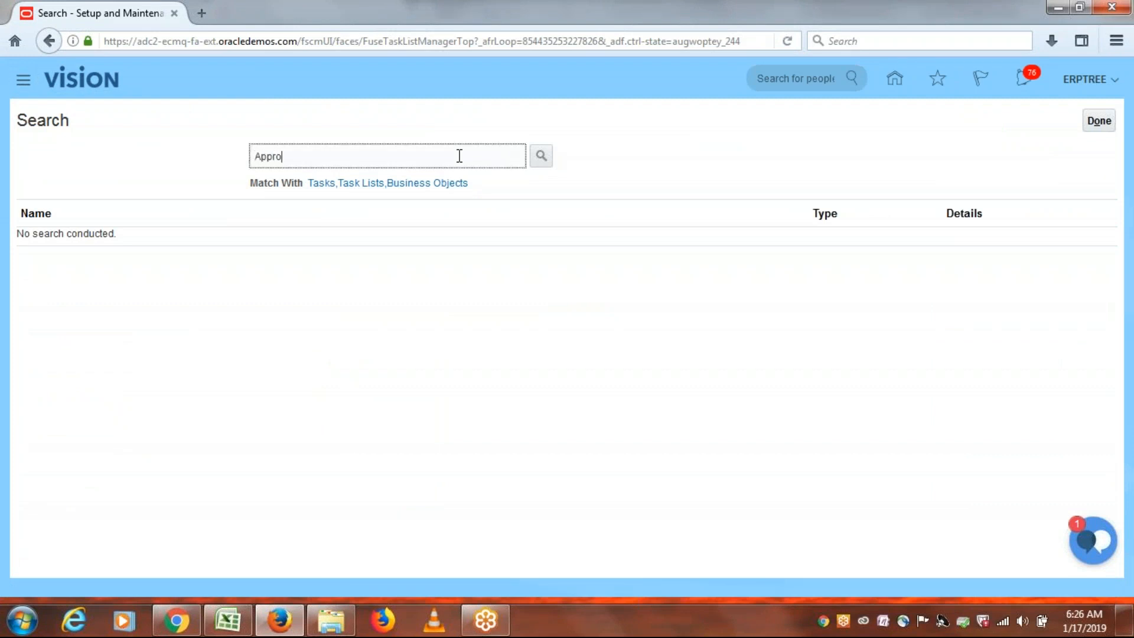
text(val Groups)
click(542, 156)
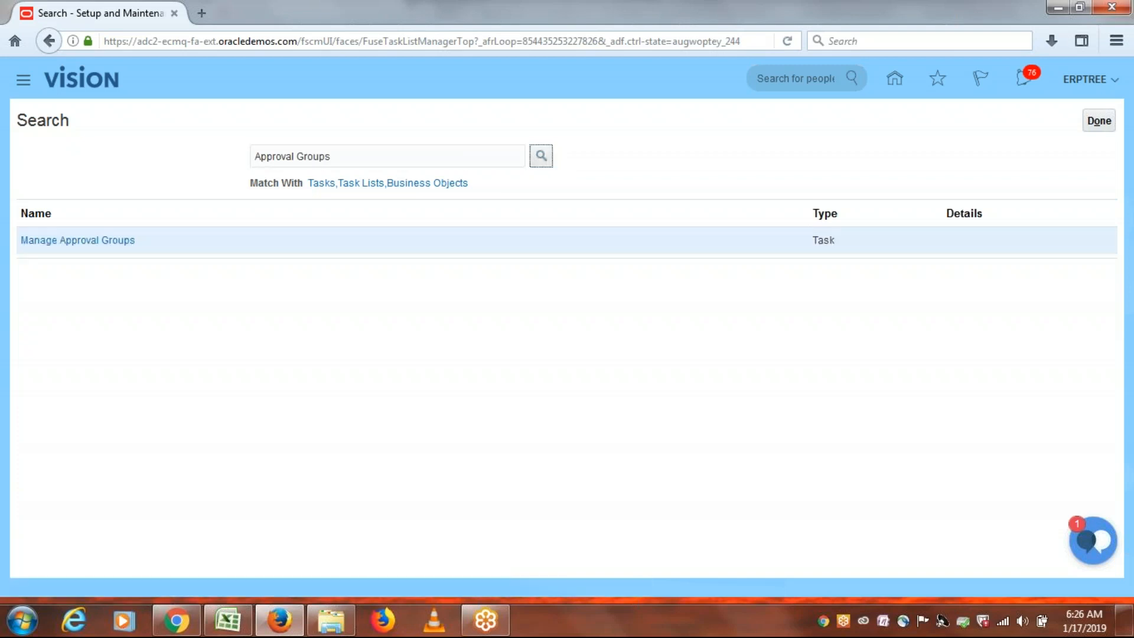
click(78, 240)
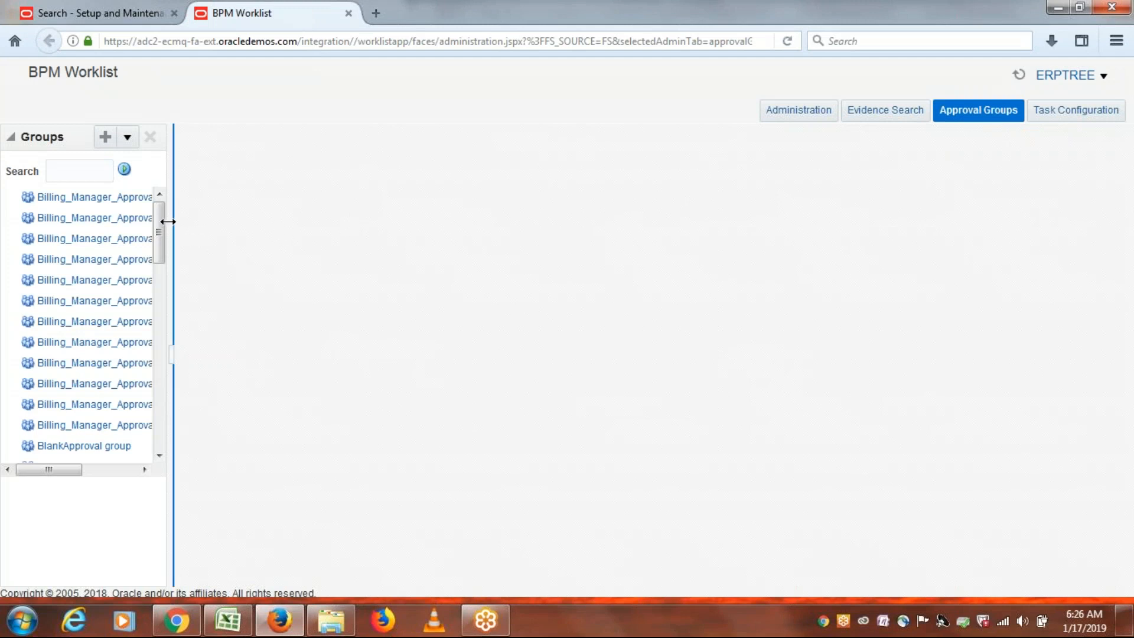
Return to the setup search tab and close the Approval Groups task search.
drag(159, 228, 196, 147)
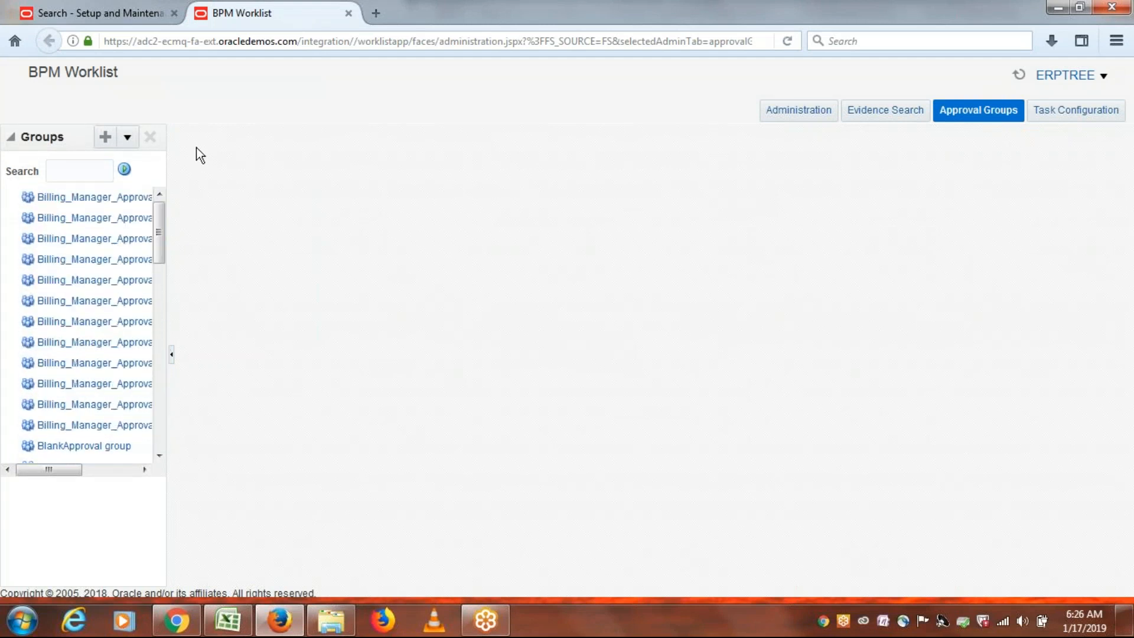
click(105, 12)
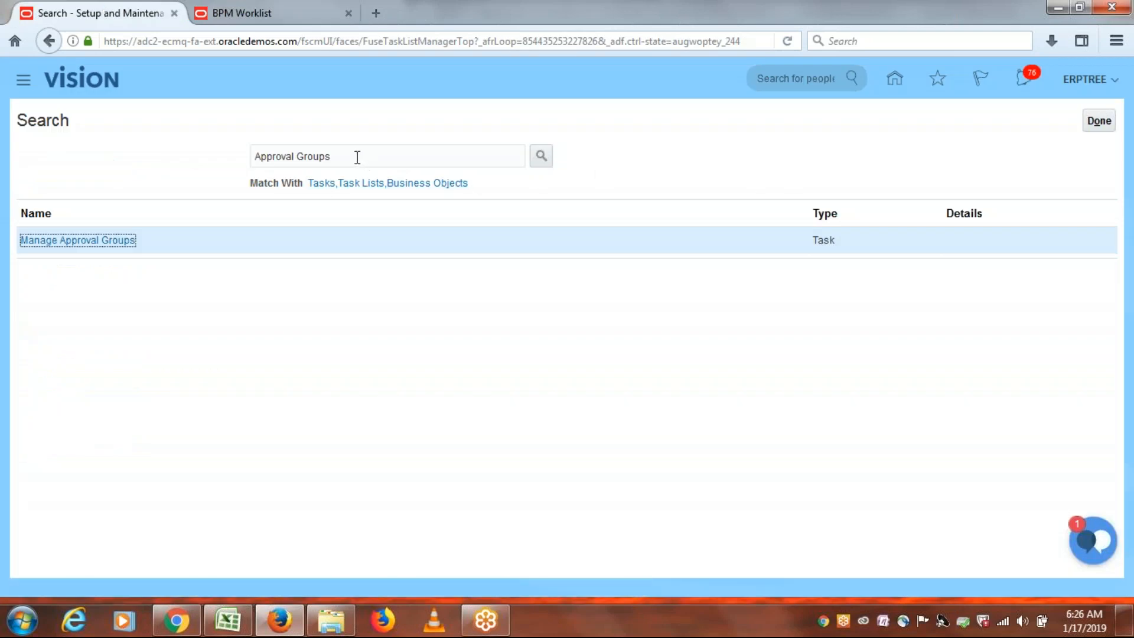
click(1096, 120)
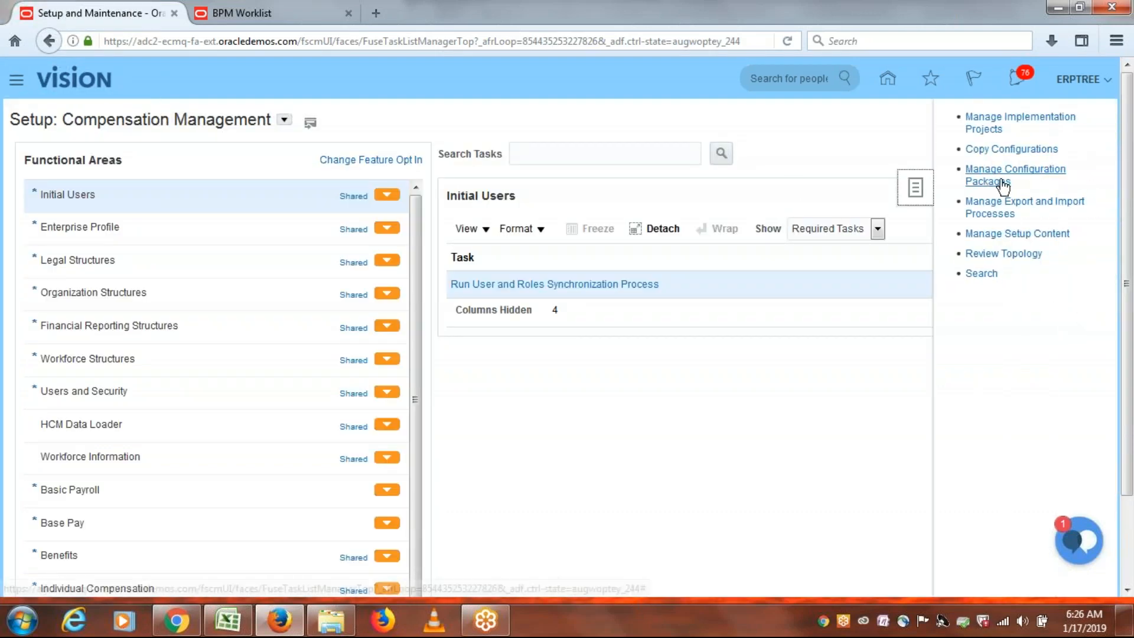
In the ERPTREE Implementation Project, filter tasks by 'Approval Groups' and go to Manage Approval Groups.
click(985, 123)
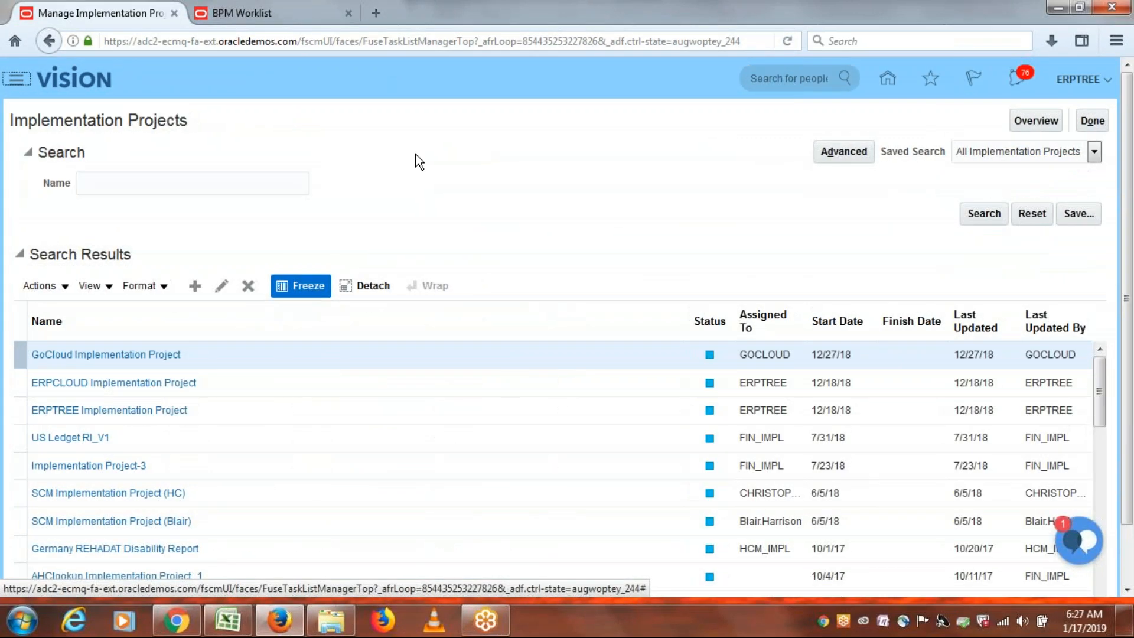
click(172, 411)
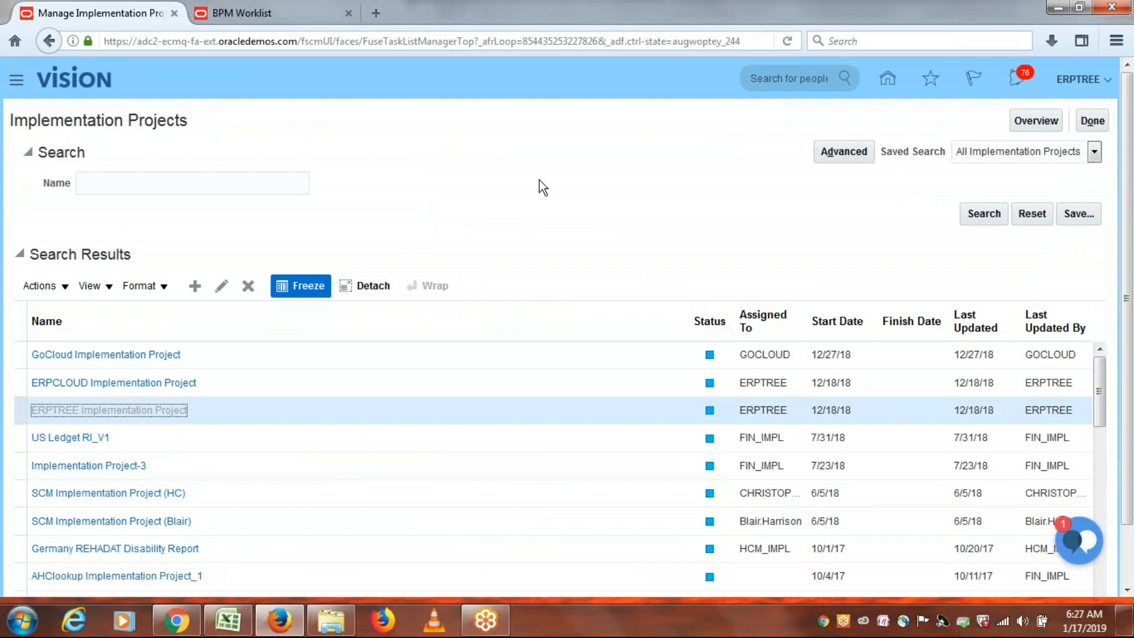
click(119, 321)
text(A)
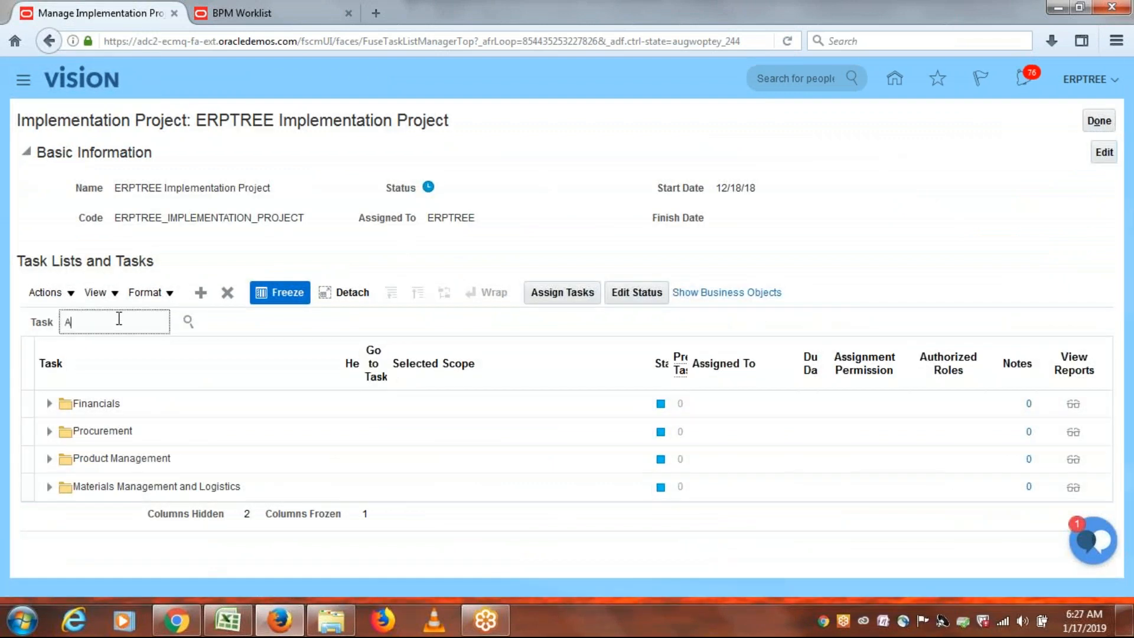
text(pproval Groups)
click(187, 324)
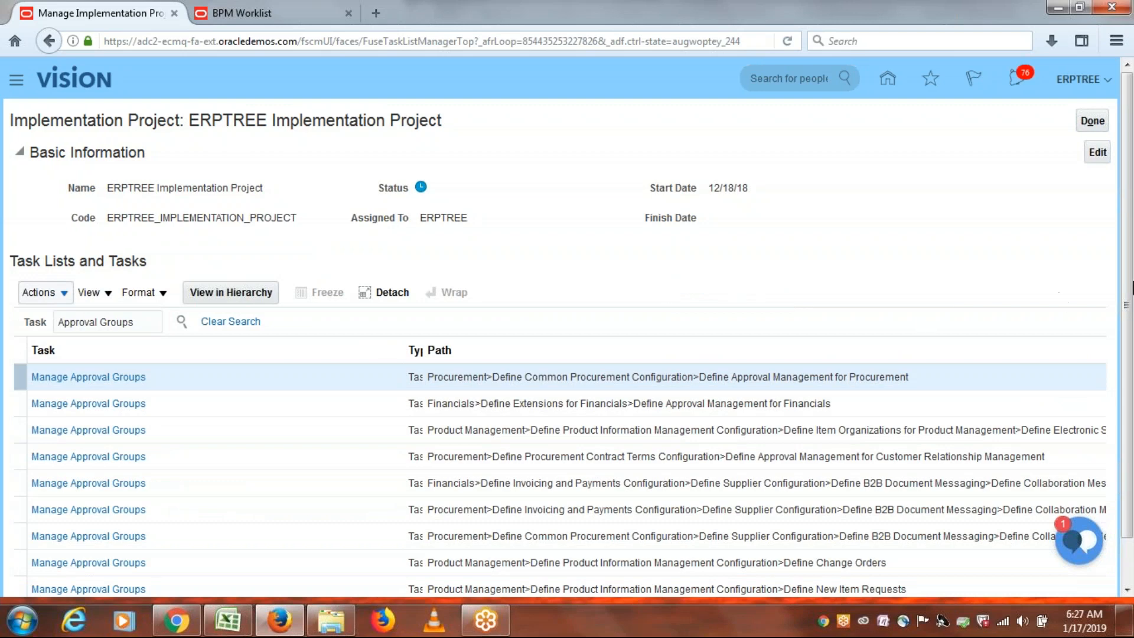
scroll(1131, 269, down, 2)
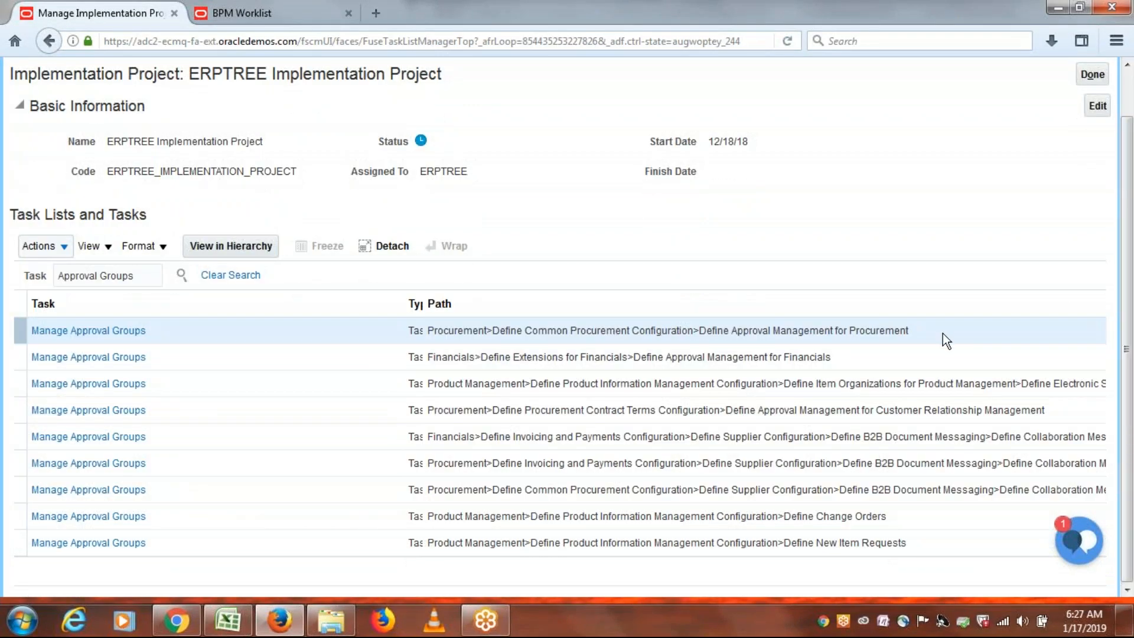
click(117, 333)
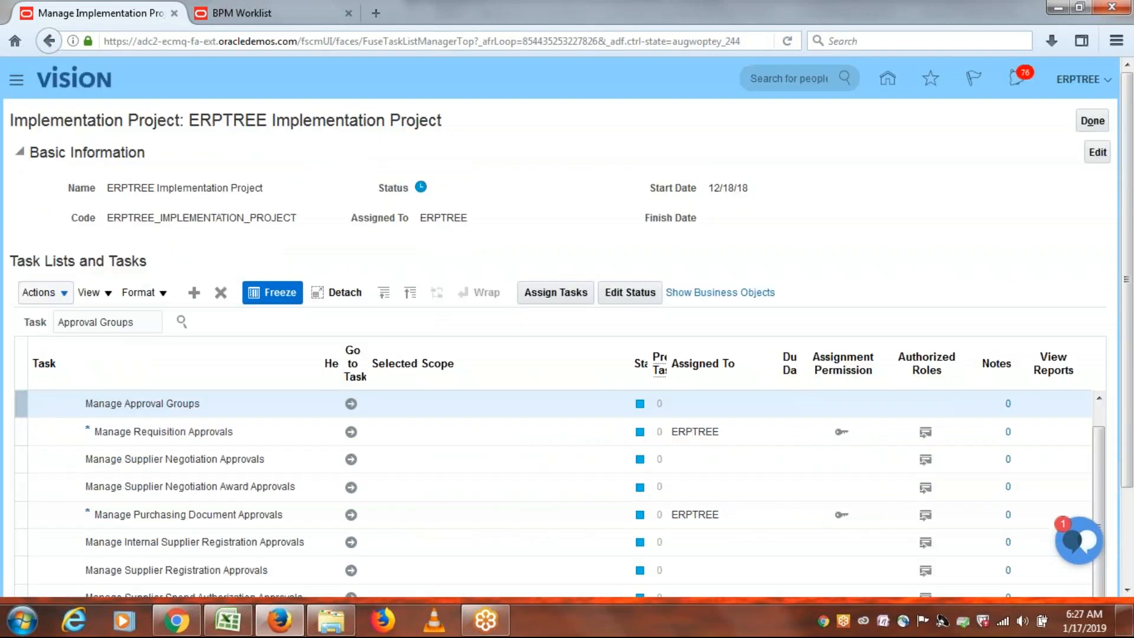
click(352, 404)
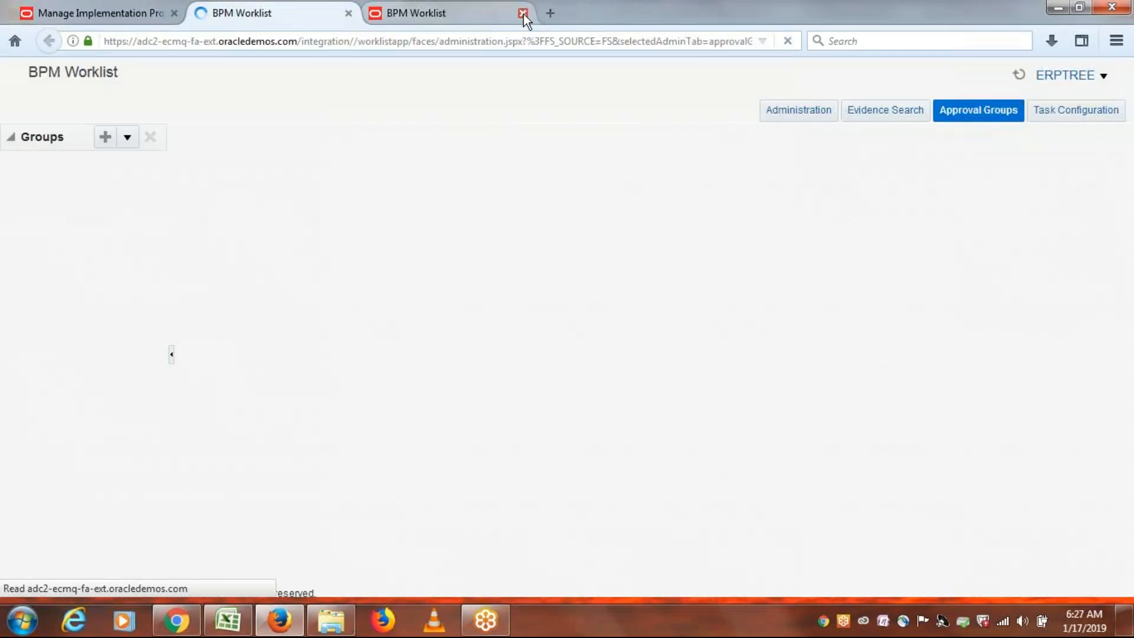
Close the extra worklist tab and add a new approval group named 'ERPTREE PR AG1'.
click(523, 13)
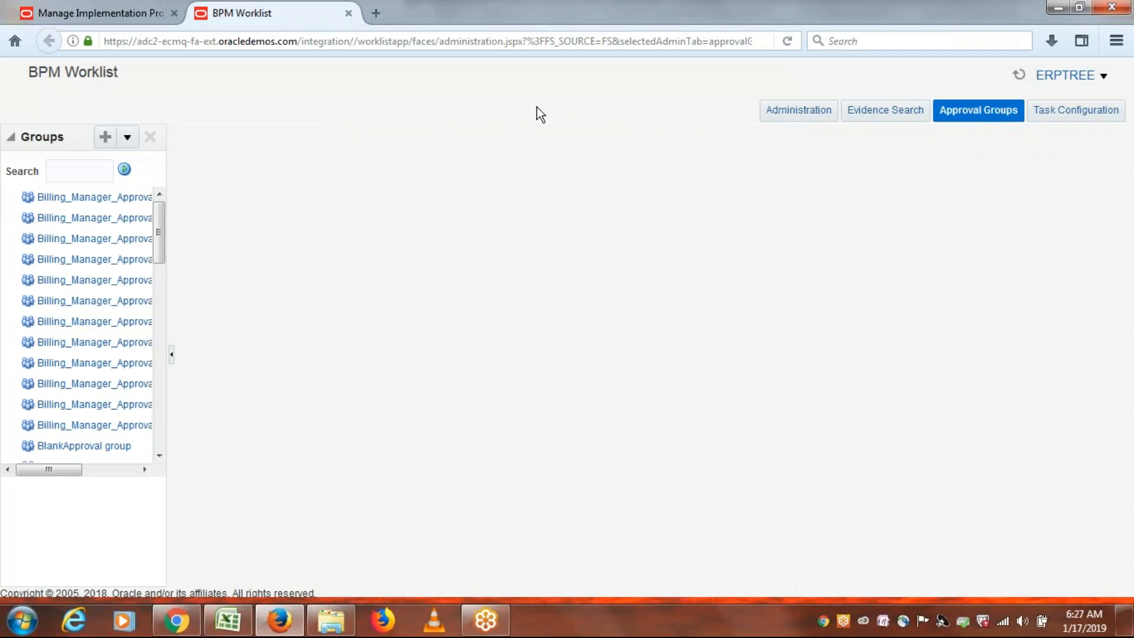
click(105, 137)
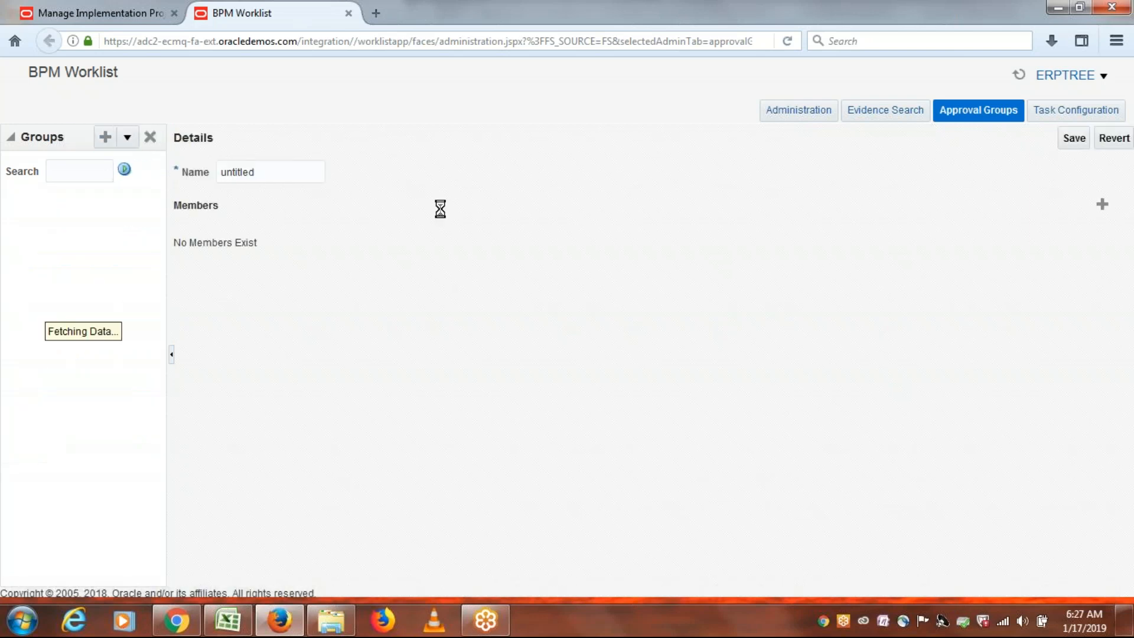
double_click(270, 173)
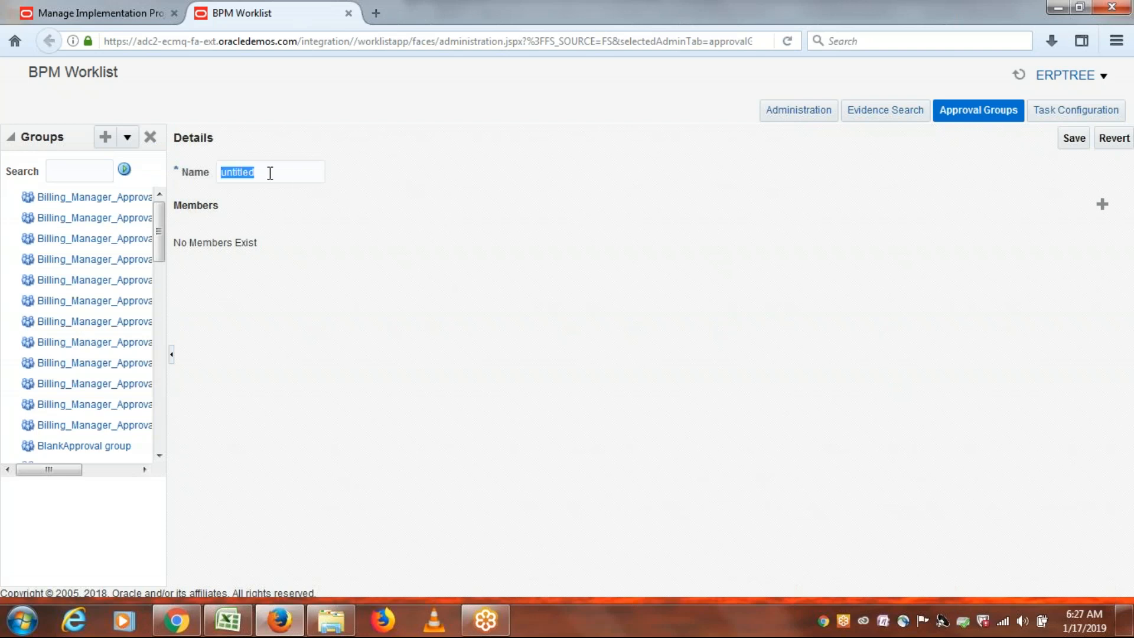
text(EEER)
key(BackSpace)
key(BackSpace)
key(BackSpace)
text(RPTREE PR AG1)
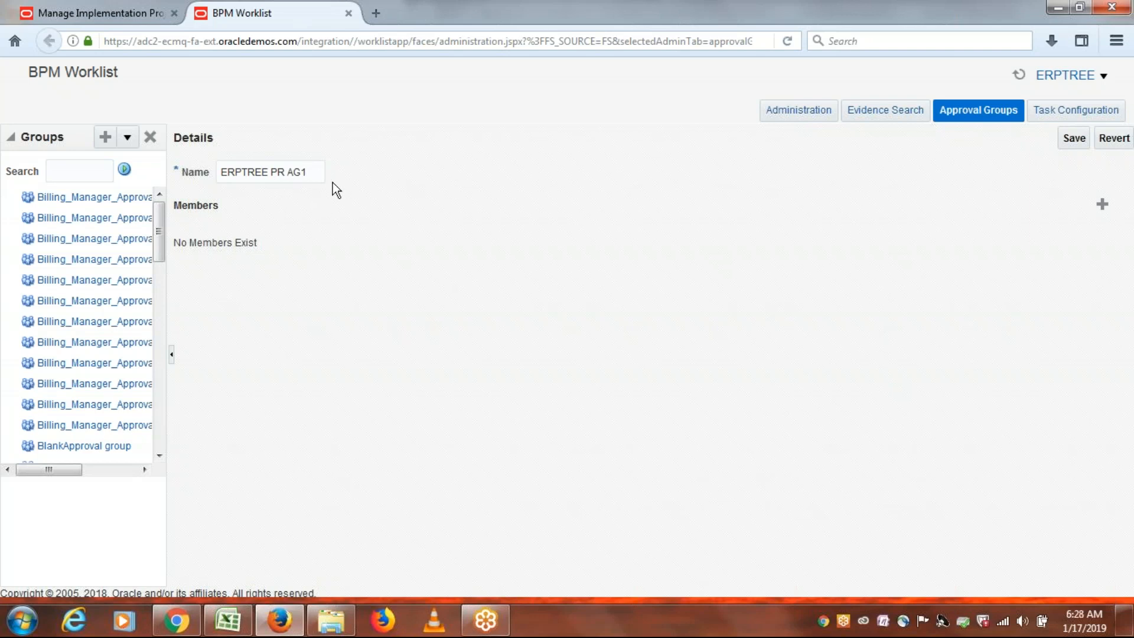
key(alt+Tab)
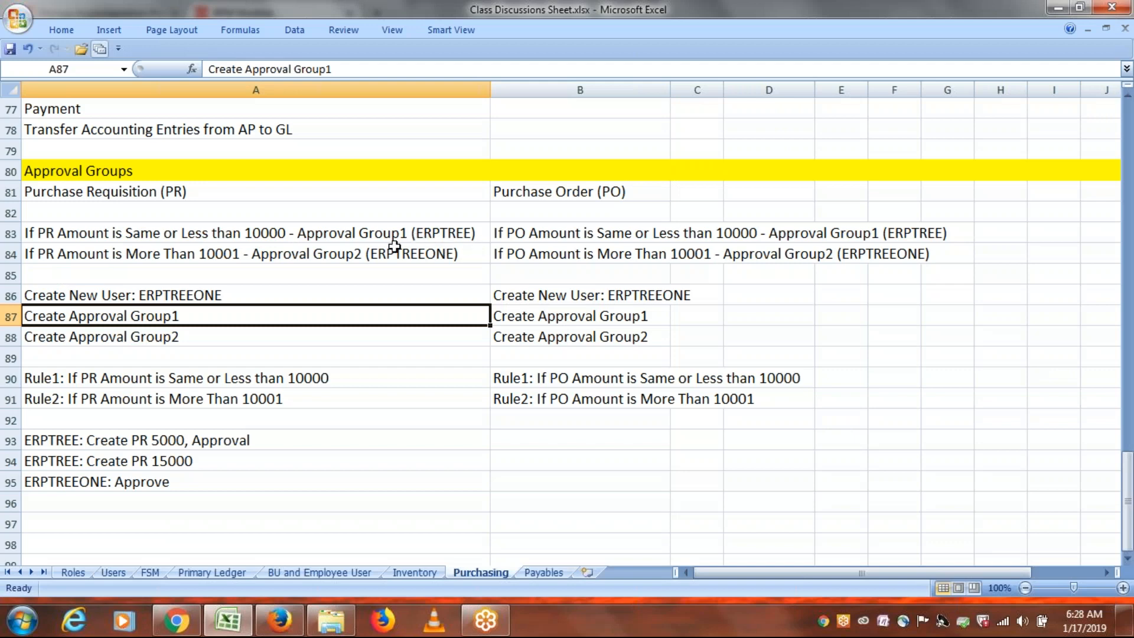
key(alt+Tab)
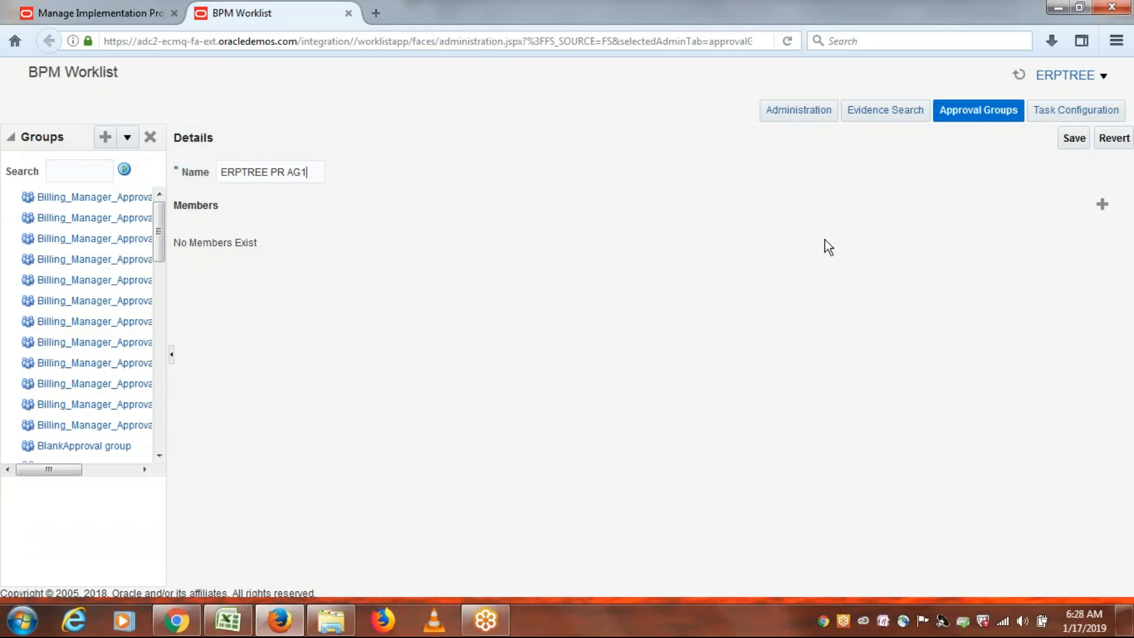
Search users for 'ERPTREE' and add the first matching user as a member of ERPTREE PR AG1.
click(1103, 204)
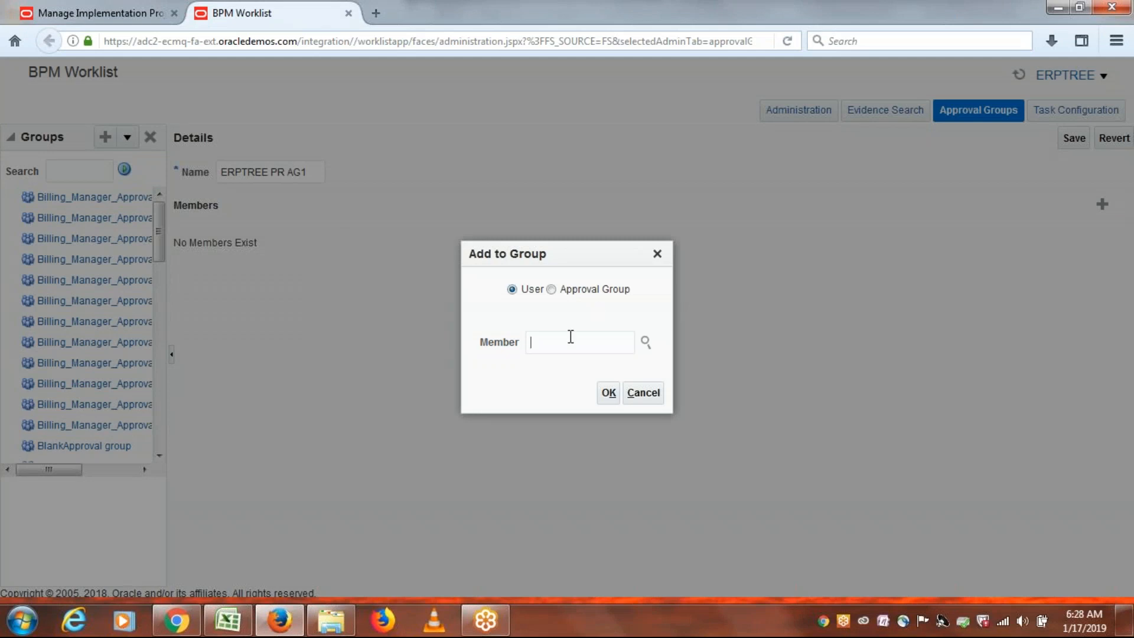
click(647, 344)
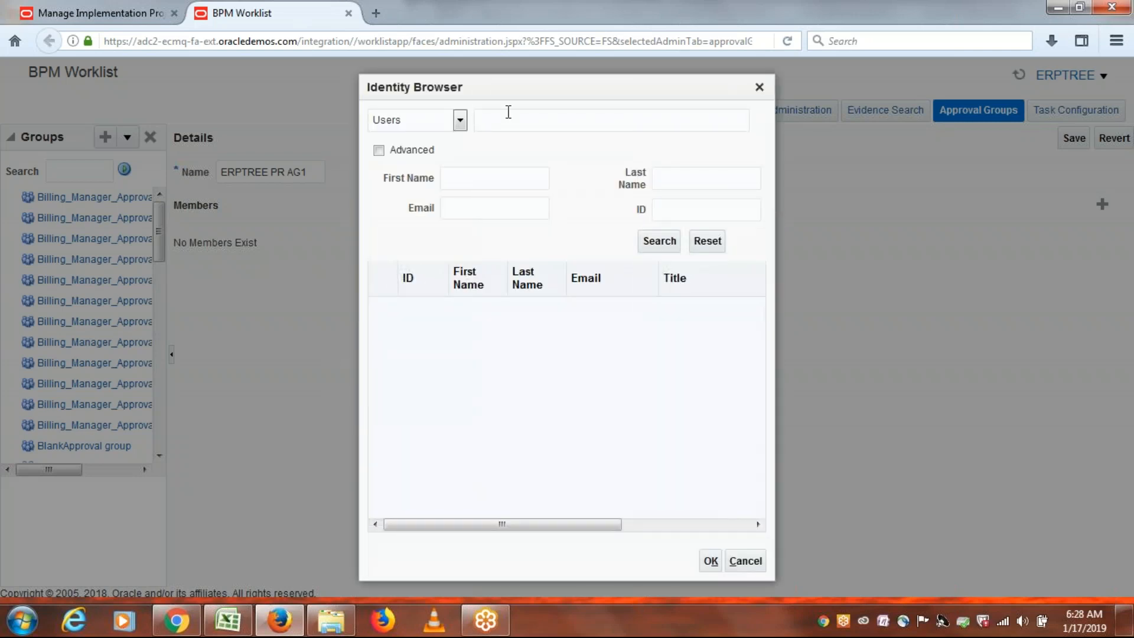
text(er)
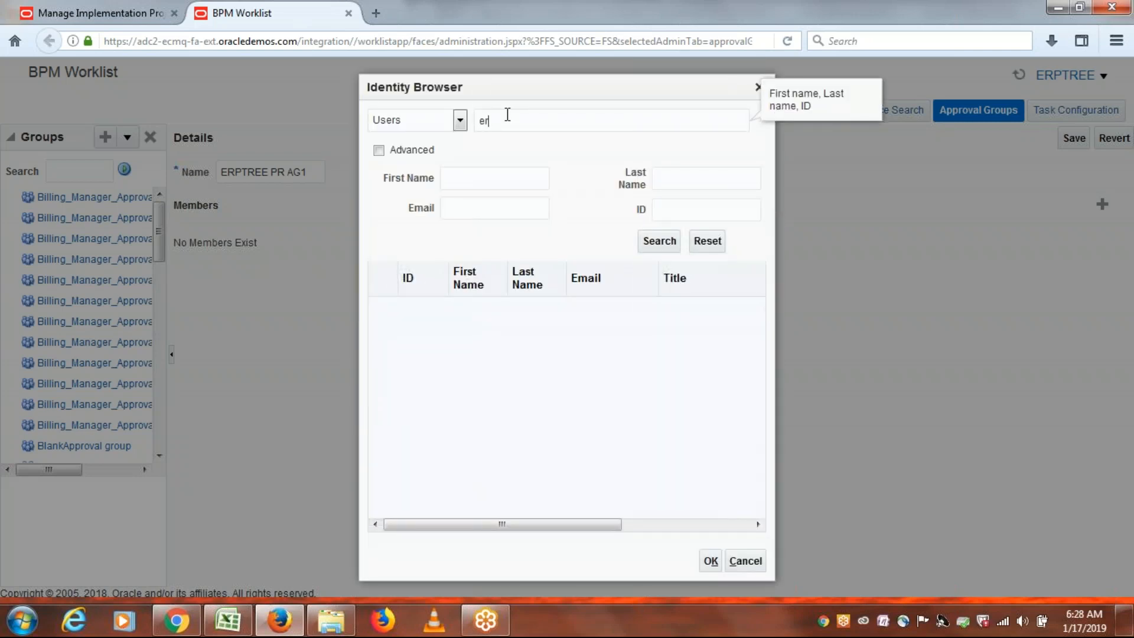
key(BackSpace)
key(BackSpace)
text(ERPTREE)
click(647, 241)
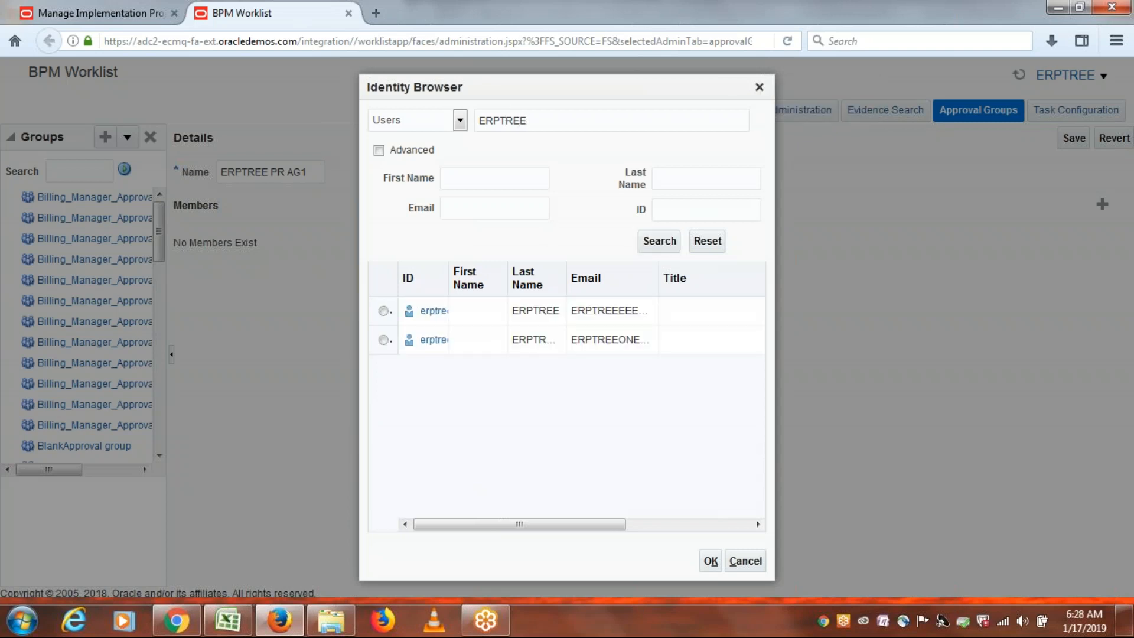
drag(449, 278, 628, 278)
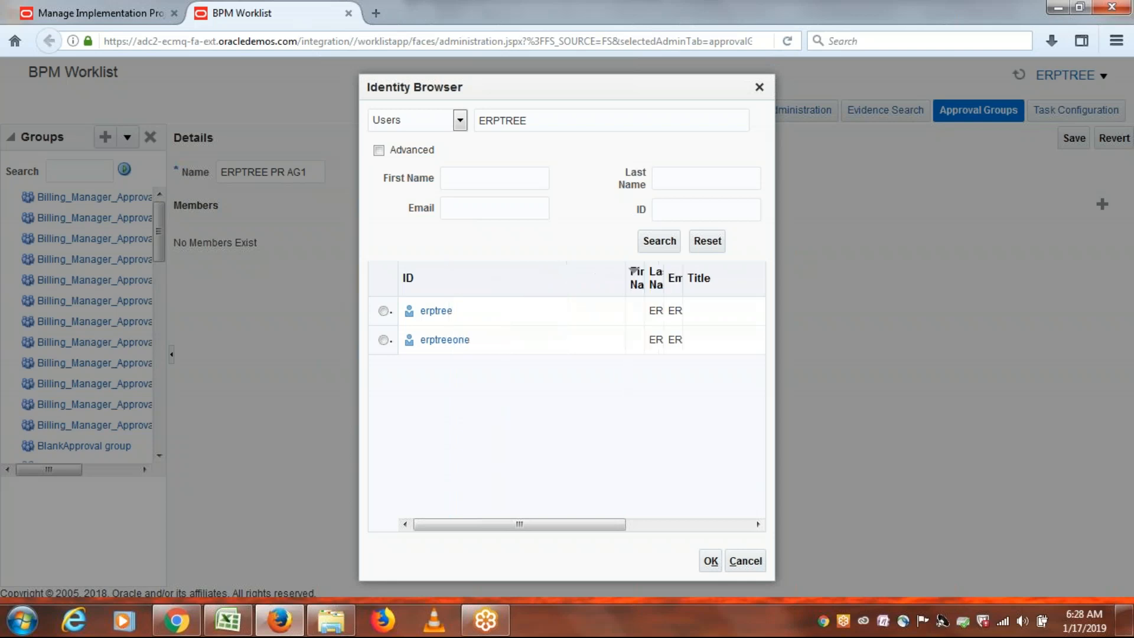
click(384, 312)
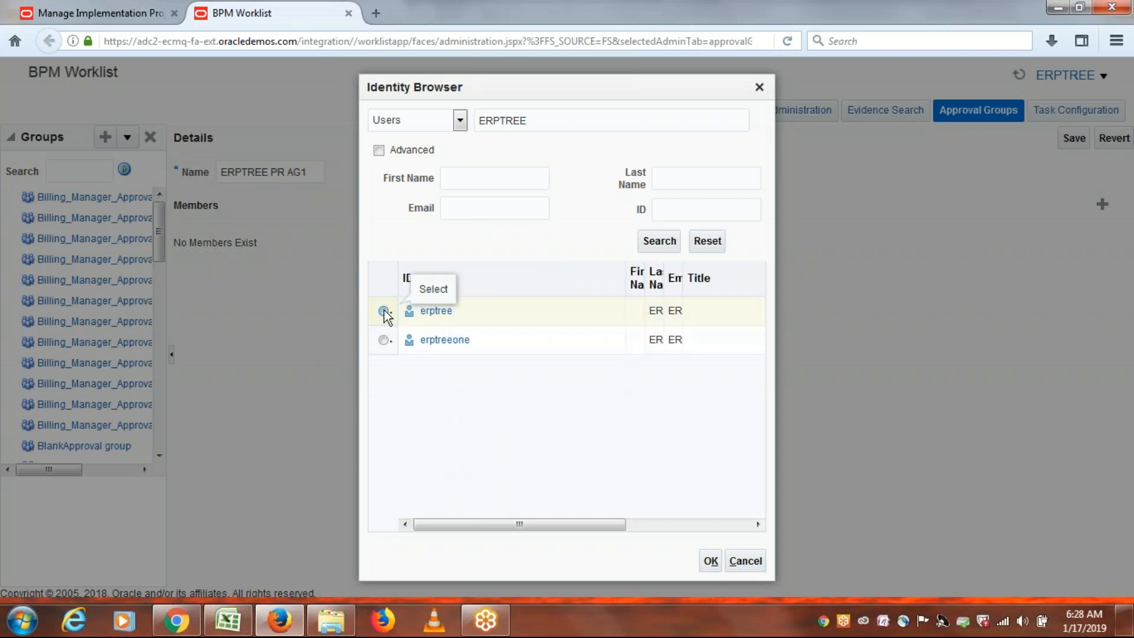
click(712, 561)
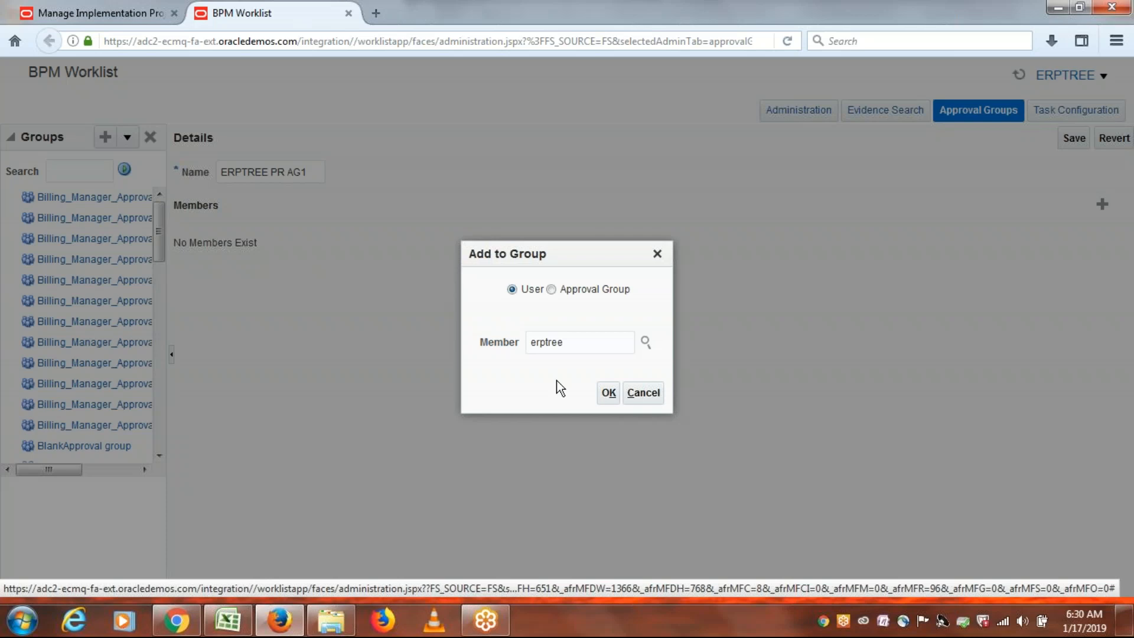
click(609, 394)
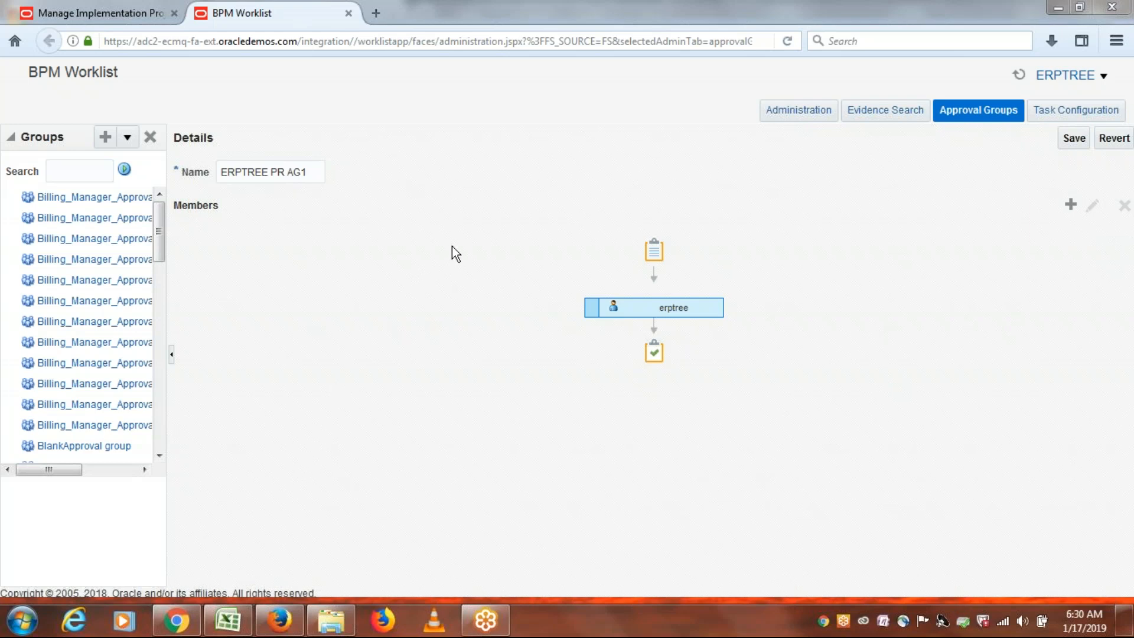
Save the ERPTREE PR AG1 approval group.
click(1071, 138)
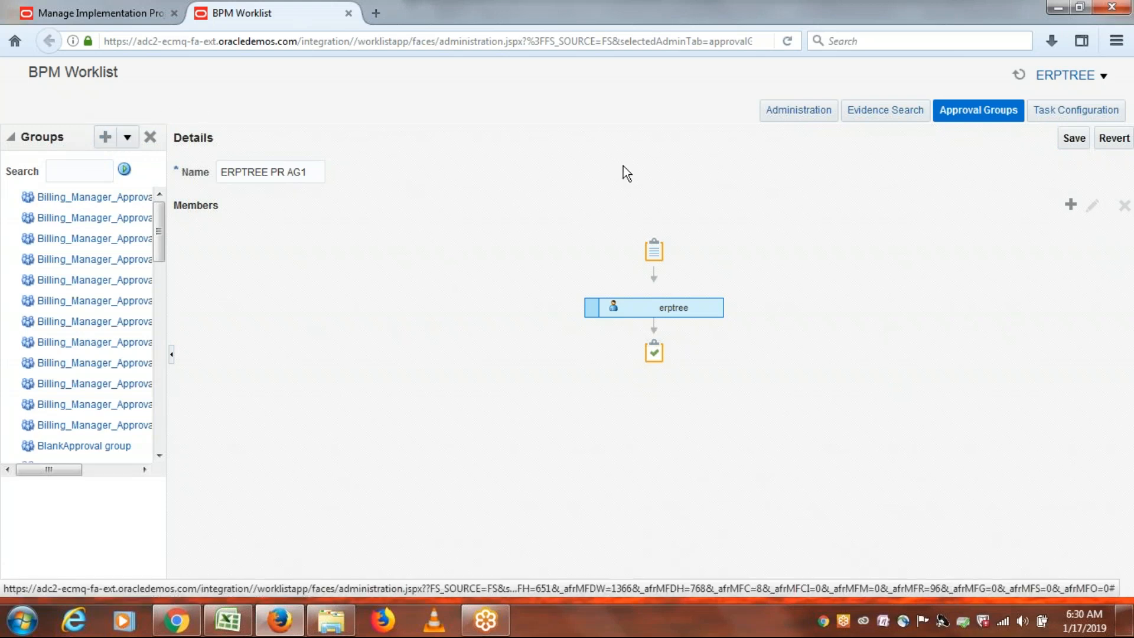
click(1075, 139)
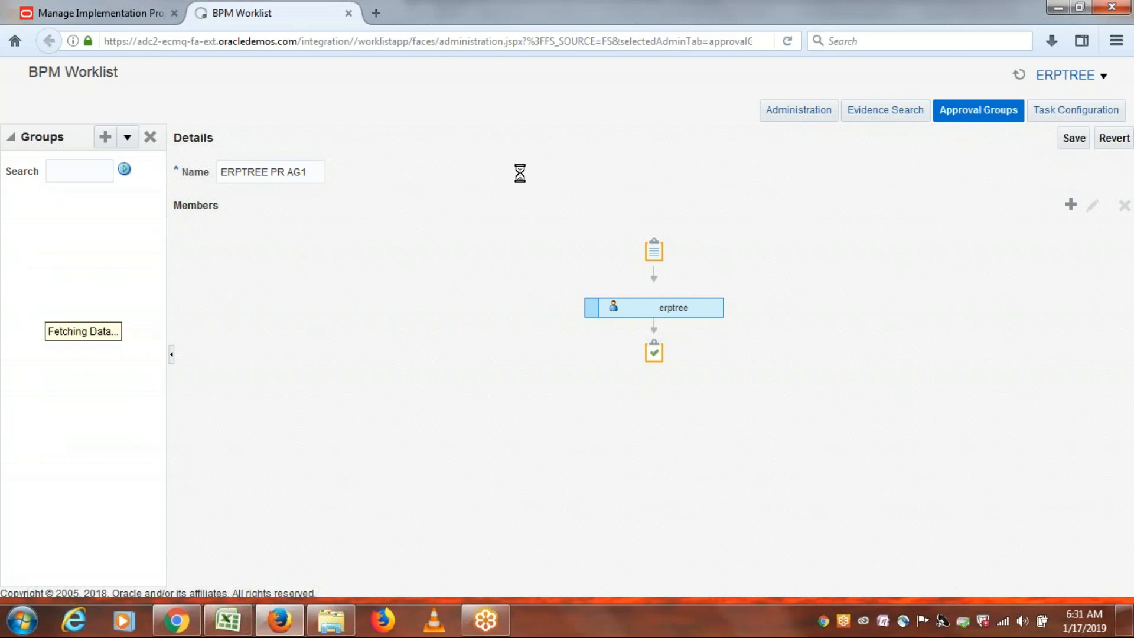
Create a second approval group named 'ERPTREE PR AG2'.
click(106, 138)
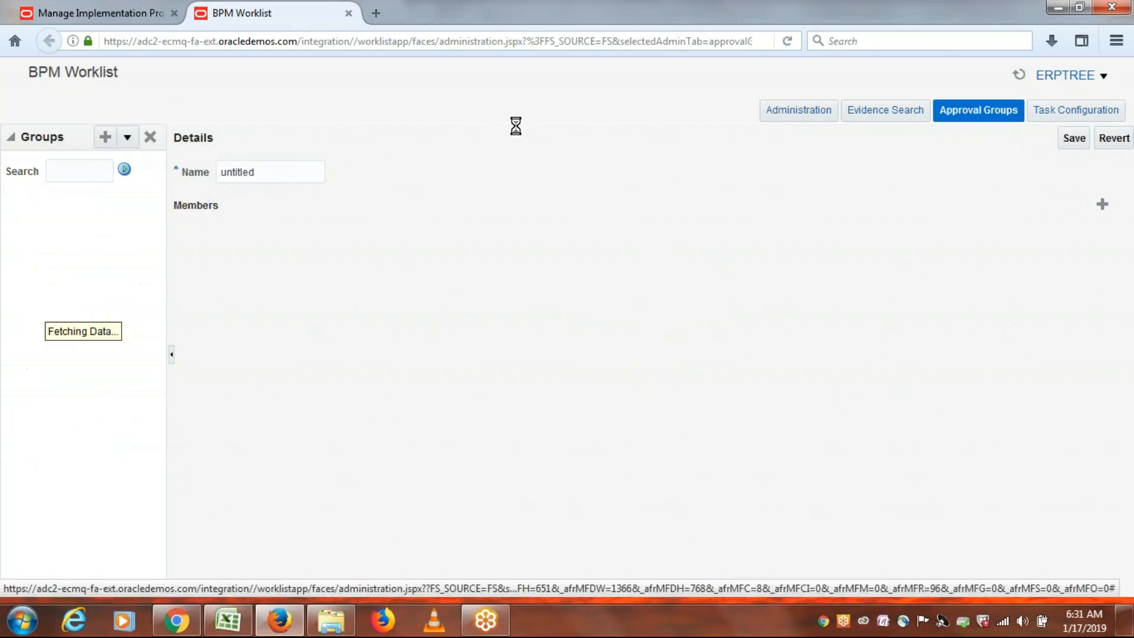
double_click(279, 175)
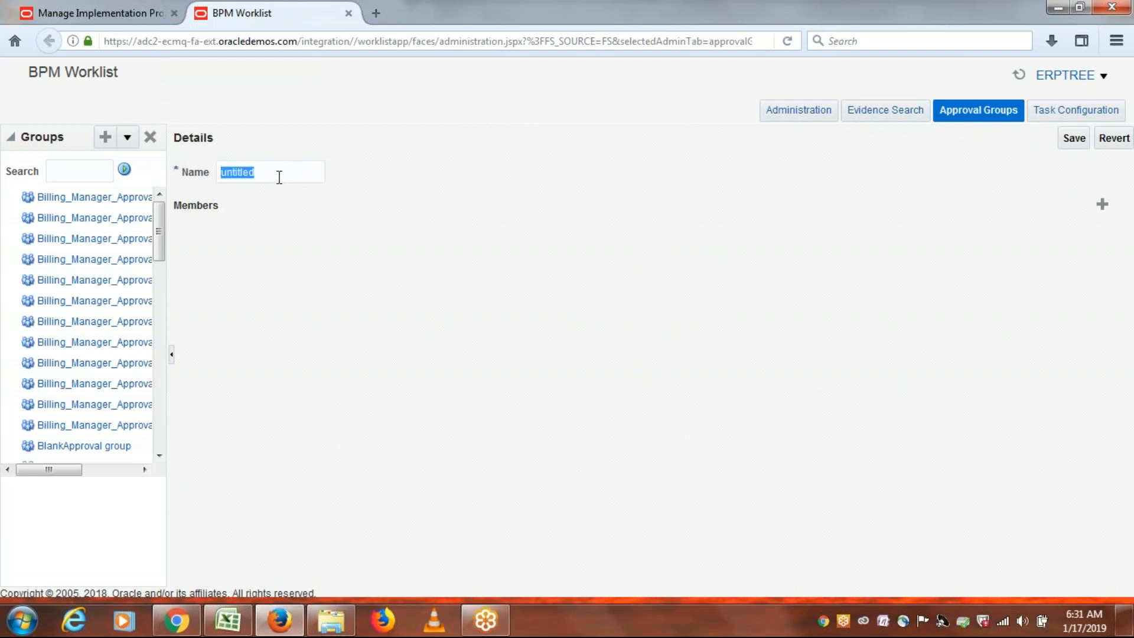
text(erp)
key(BackSpace)
key(BackSpace)
key(BackSpace)
text(ERPTREE PR AG2)
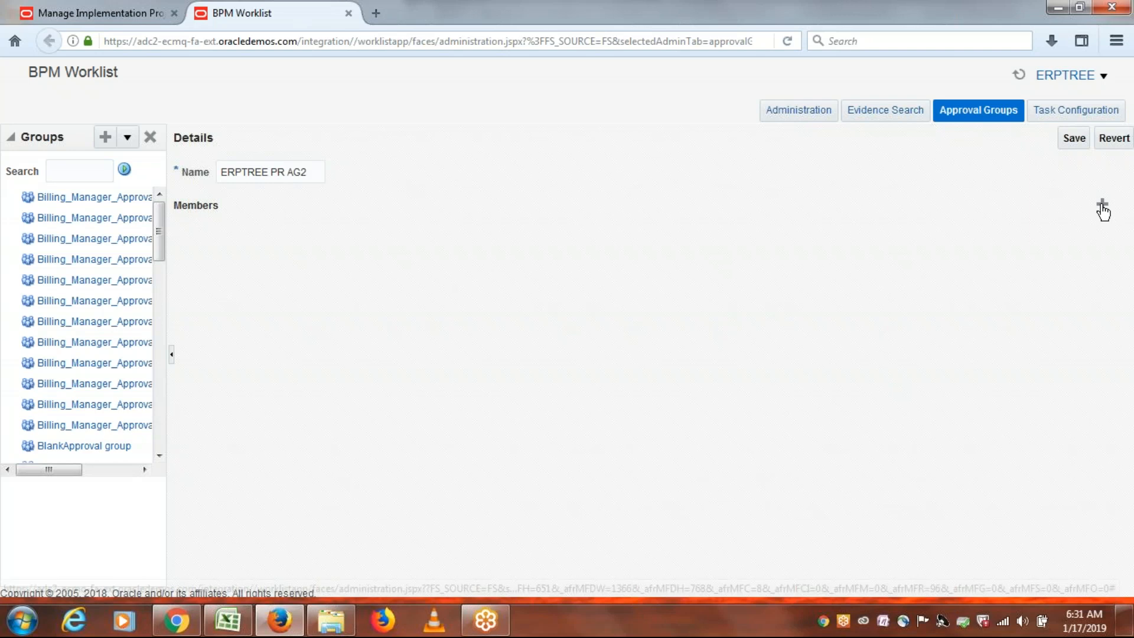
Search users for 'ERPTREEON', add erptreeone as the member, and save the group.
click(1103, 206)
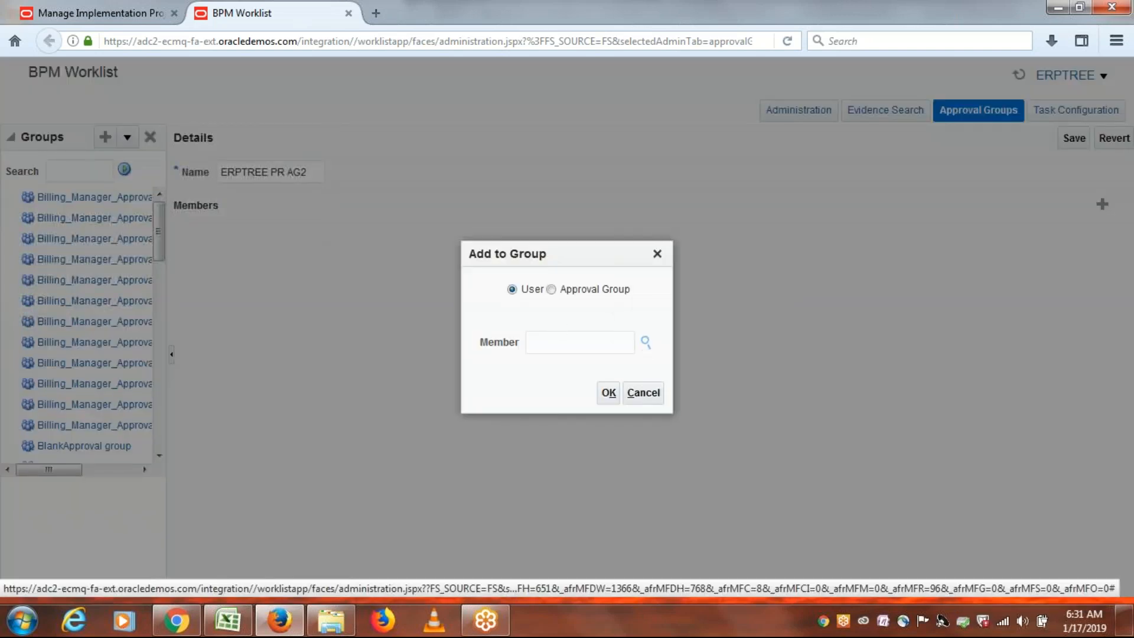
click(646, 343)
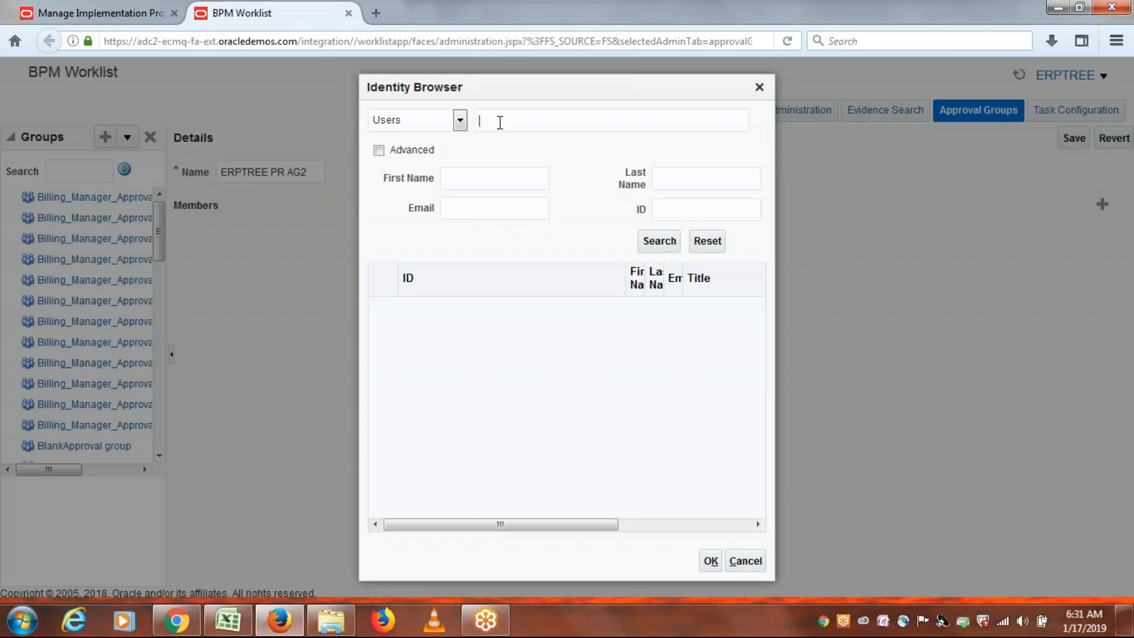
text(ERPTR)
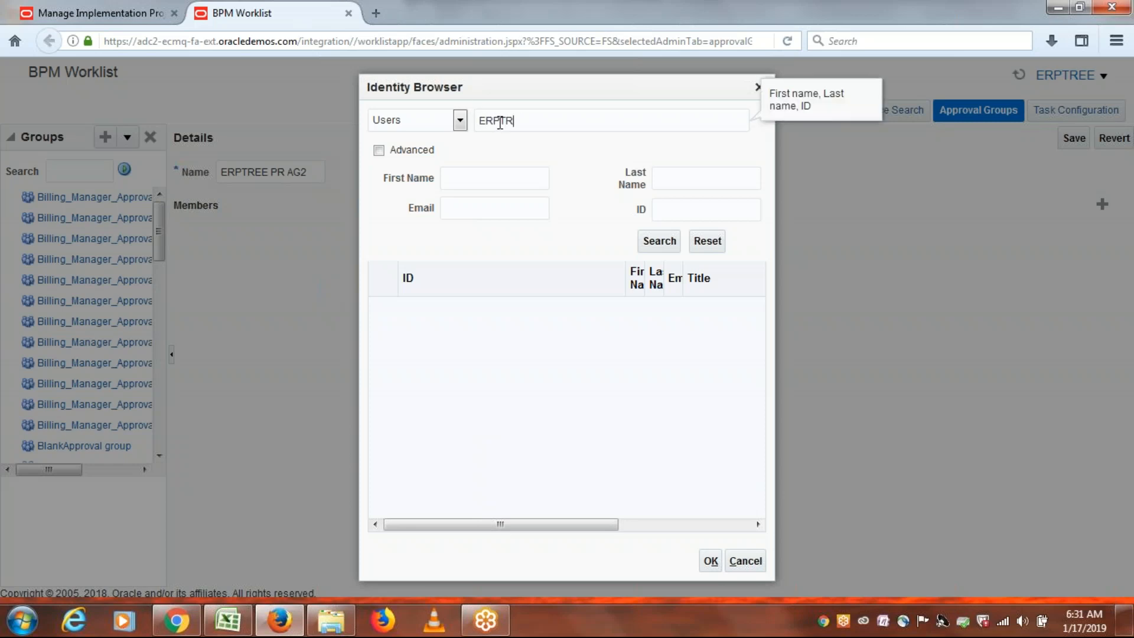
text(EEONE)
click(662, 242)
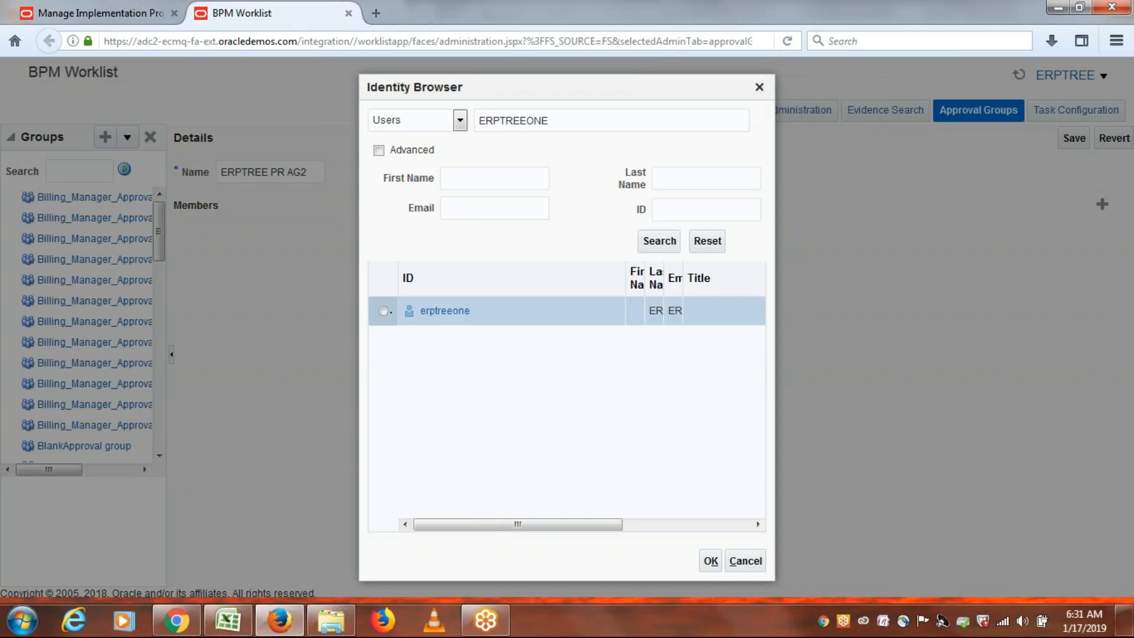
click(383, 312)
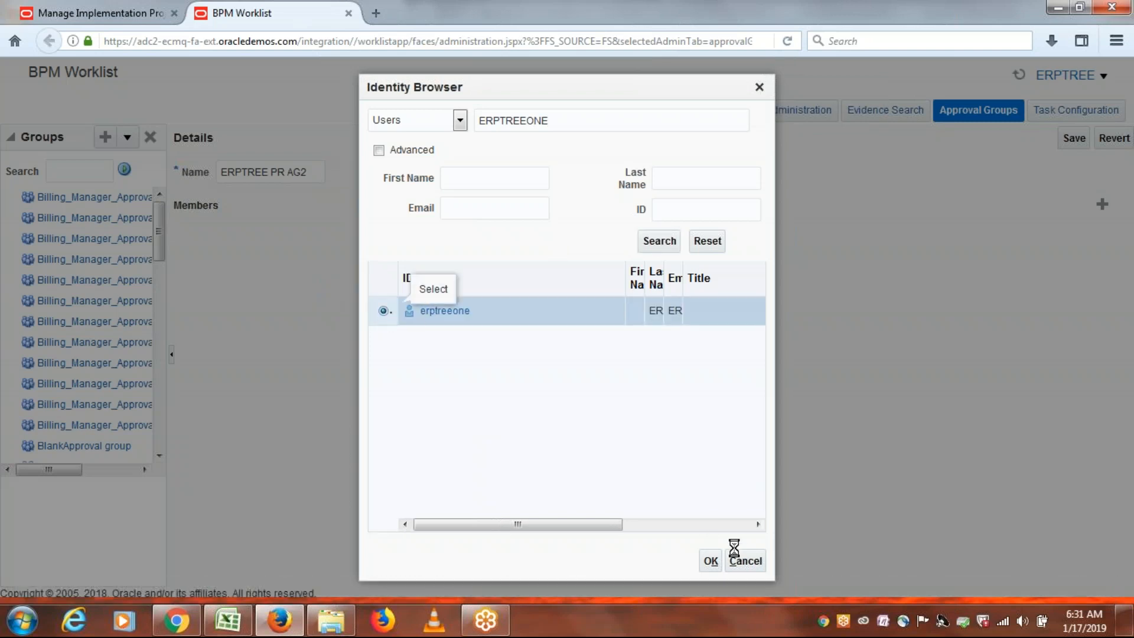
click(712, 561)
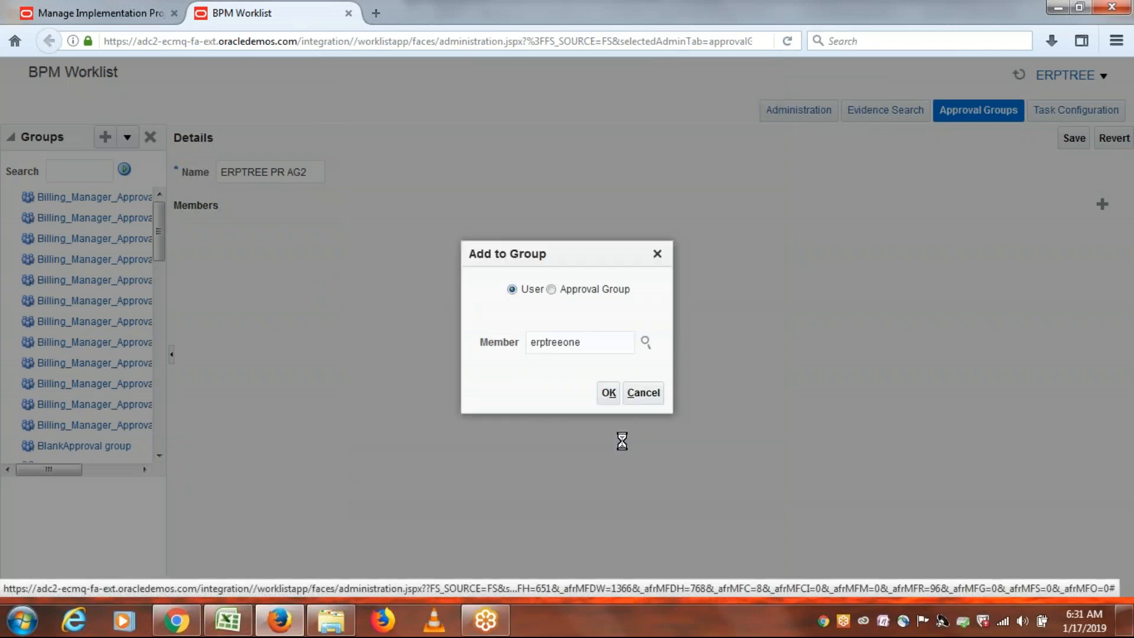
click(607, 393)
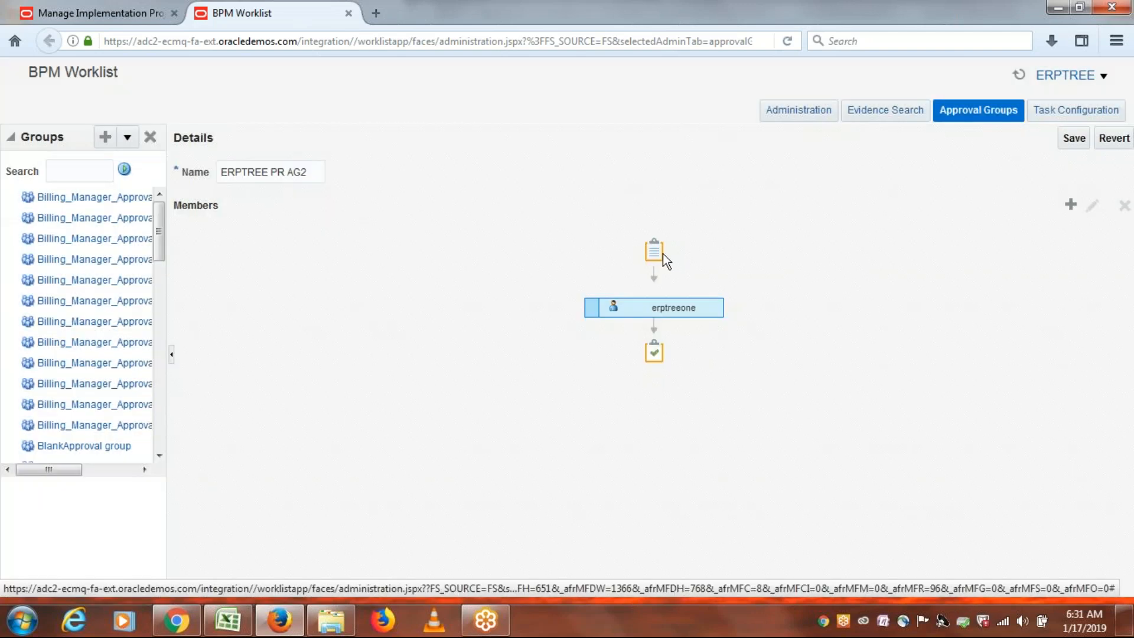
click(1071, 140)
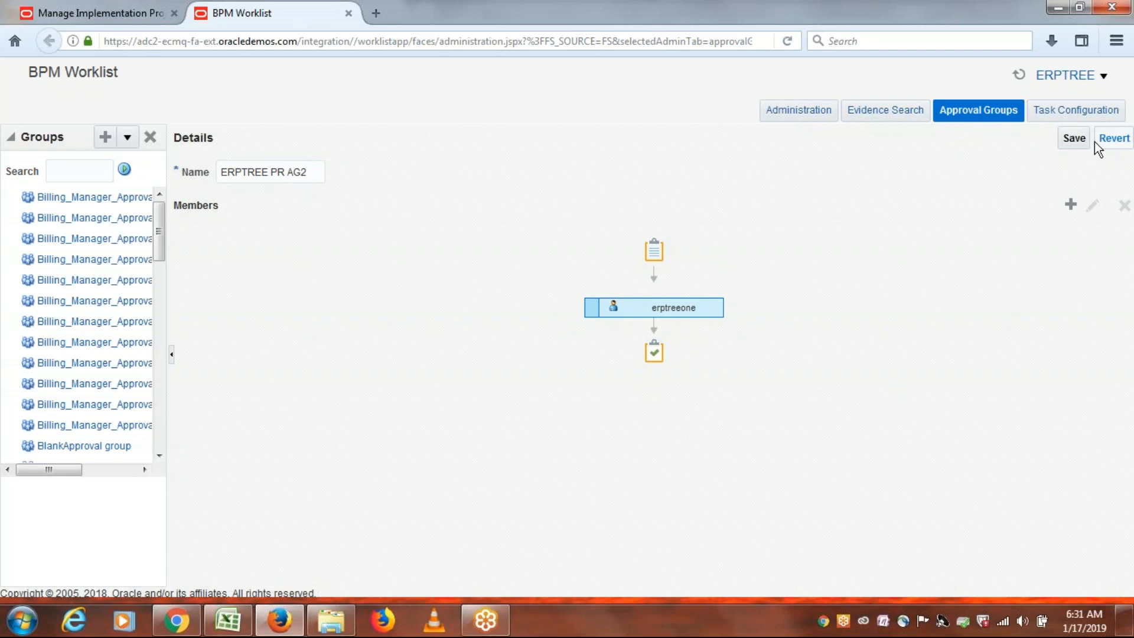
click(1077, 143)
In the class notes workbook, select the Rule1 and Rule2 lines (A90:A91) and save it.
key(alt+Tab)
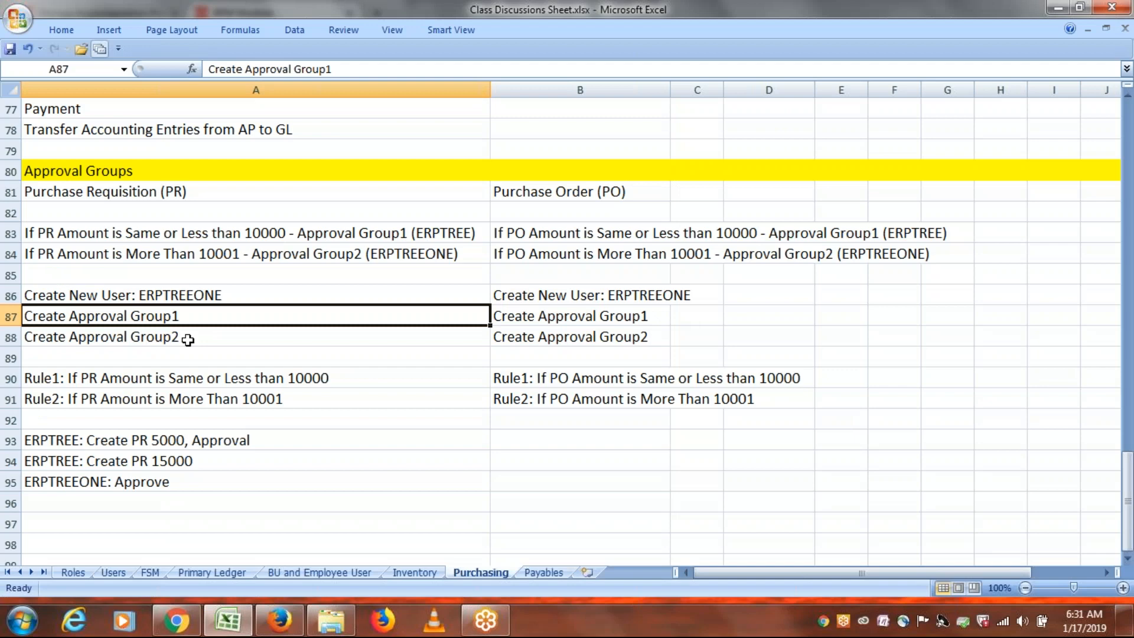
drag(155, 380, 155, 393)
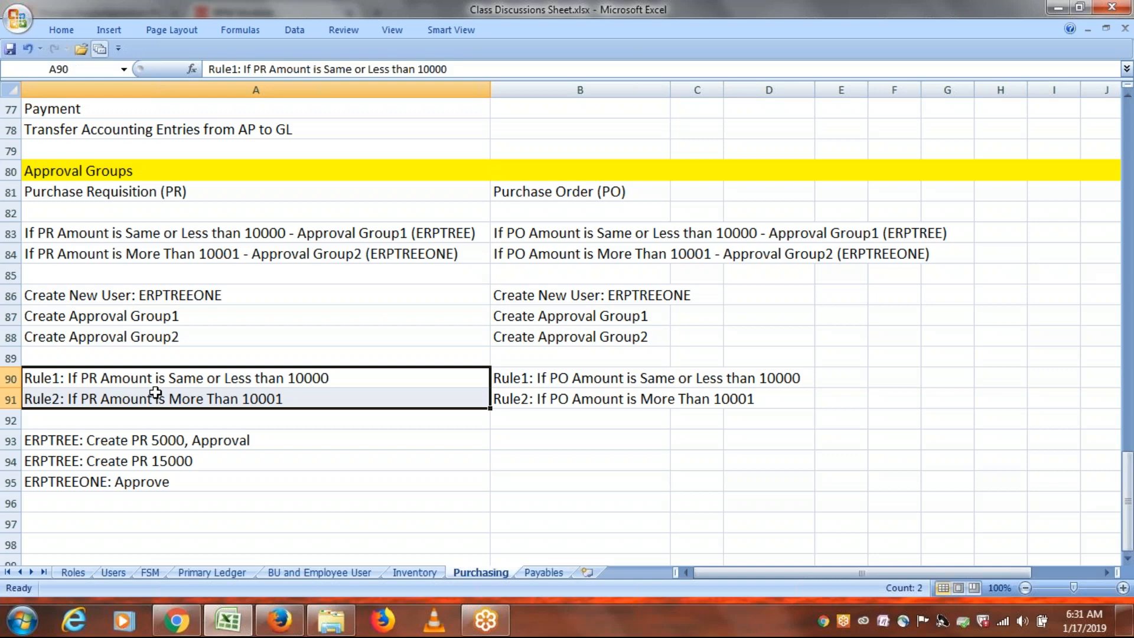
key(ctrl+s)
Close the BPM Worklist page, leaving the implementation project page in front.
key(alt+Tab)
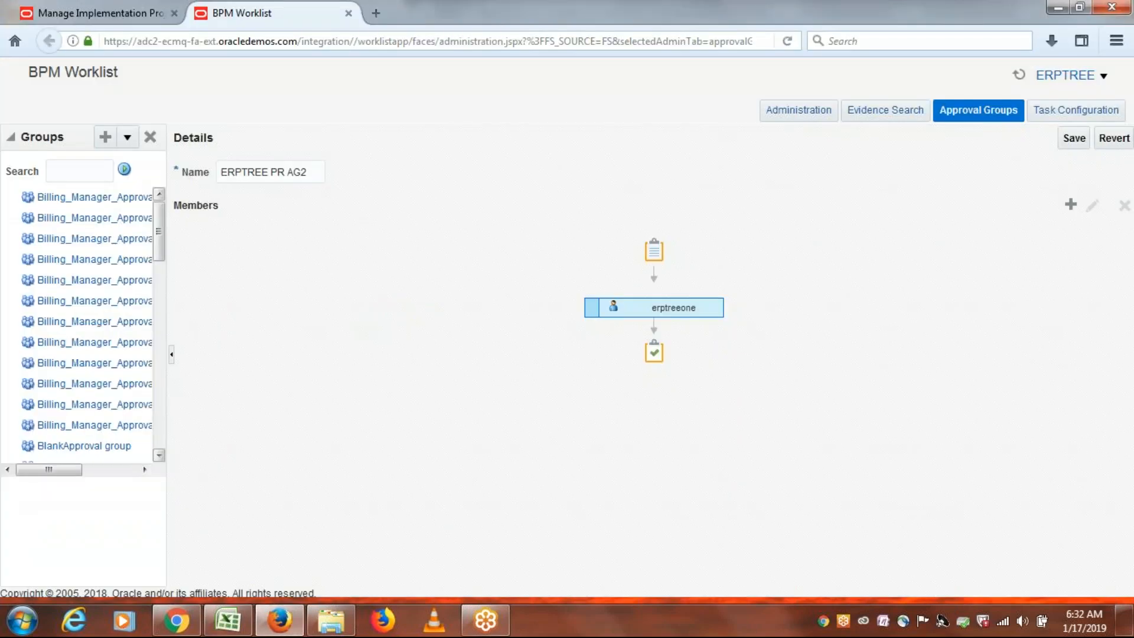
key(alt+Tab)
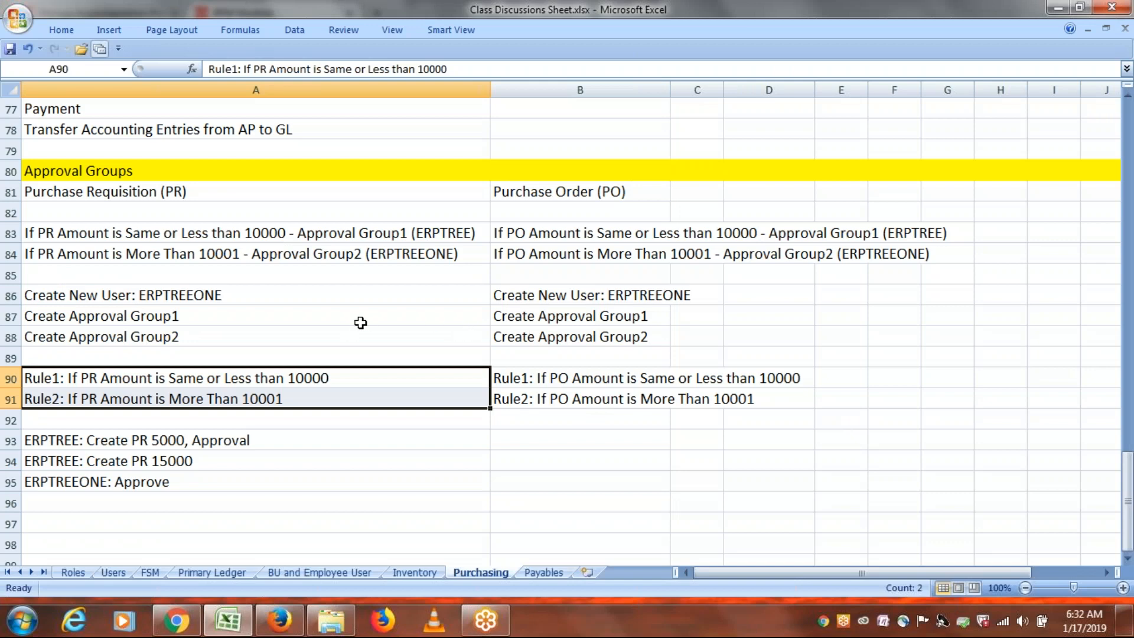
key(alt+Tab)
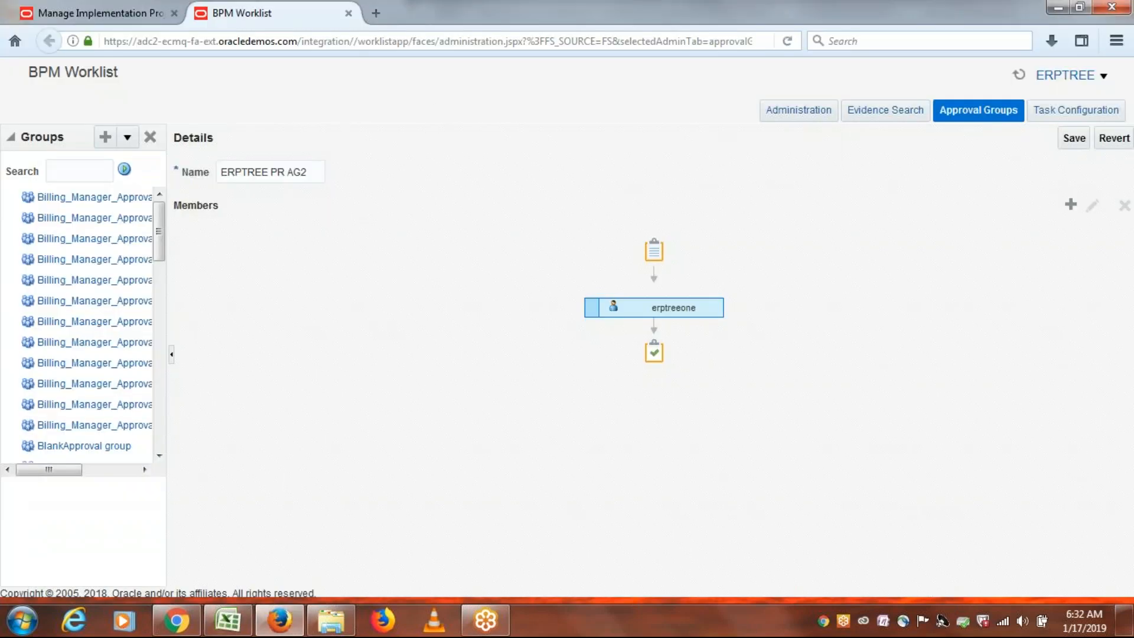
click(82, 8)
click(349, 13)
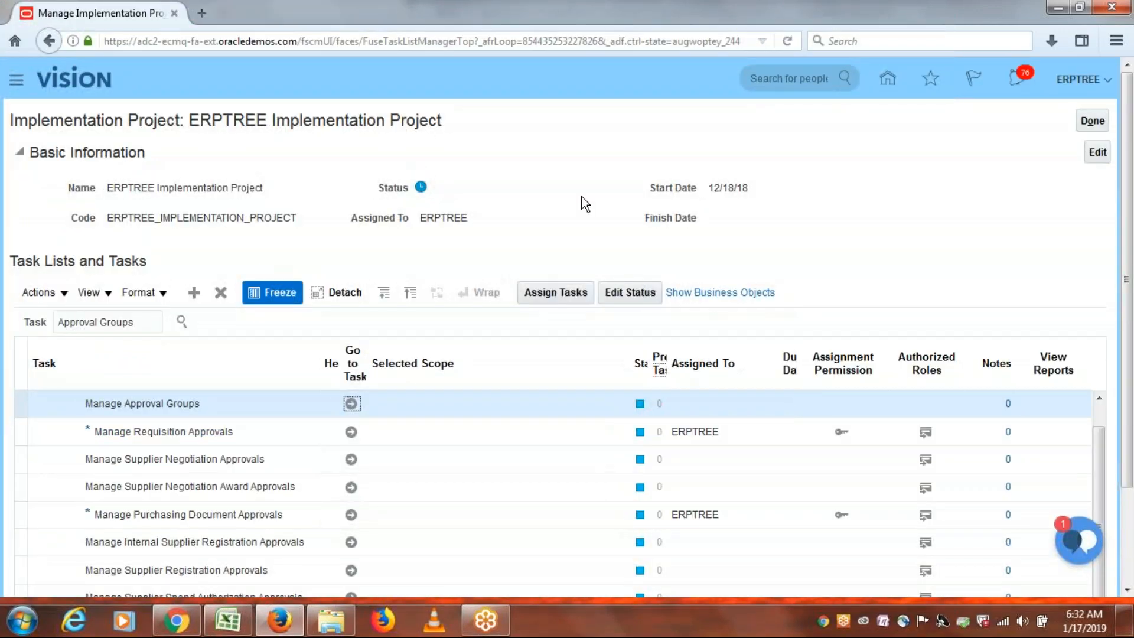
Review the Rule1 and Rule2 lines in Excel, then return to the implementation project.
click(229, 628)
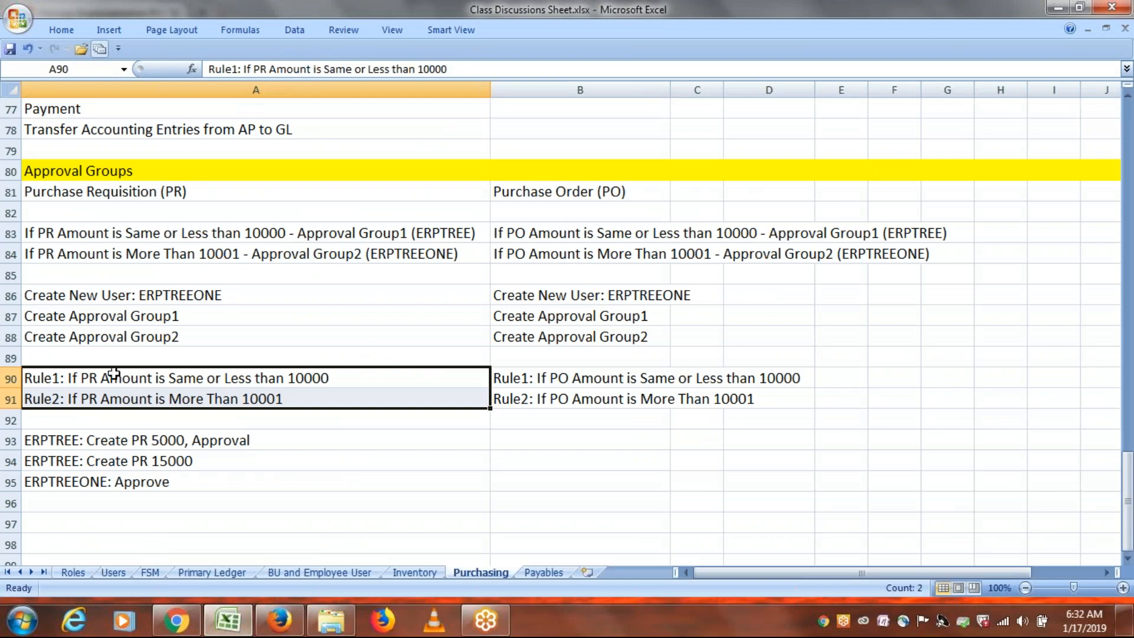
click(106, 379)
click(106, 398)
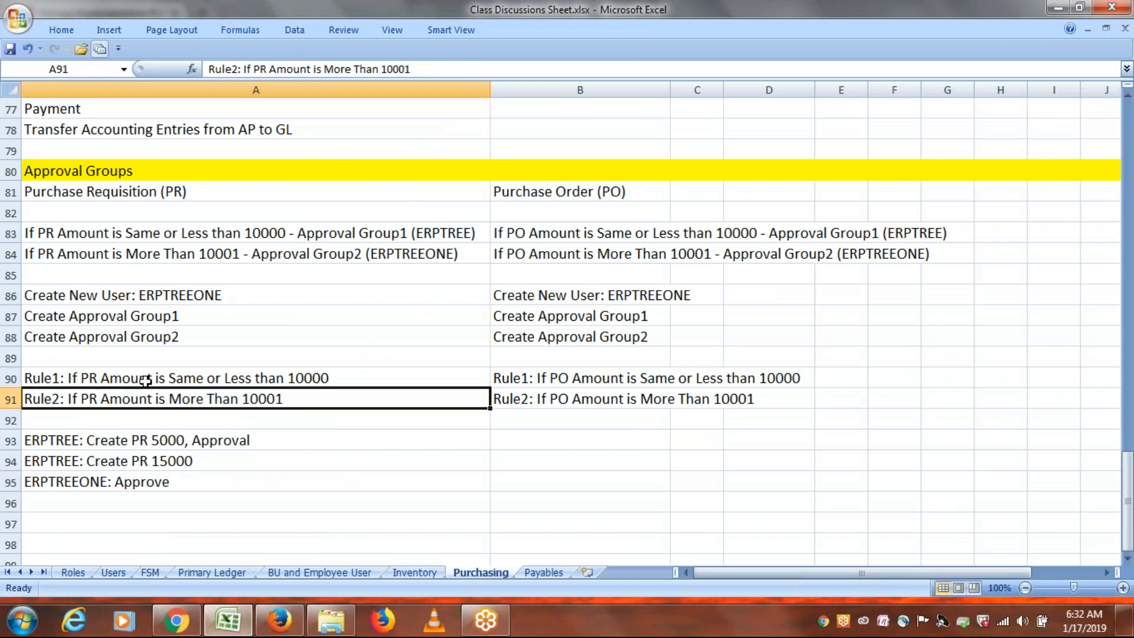
click(145, 378)
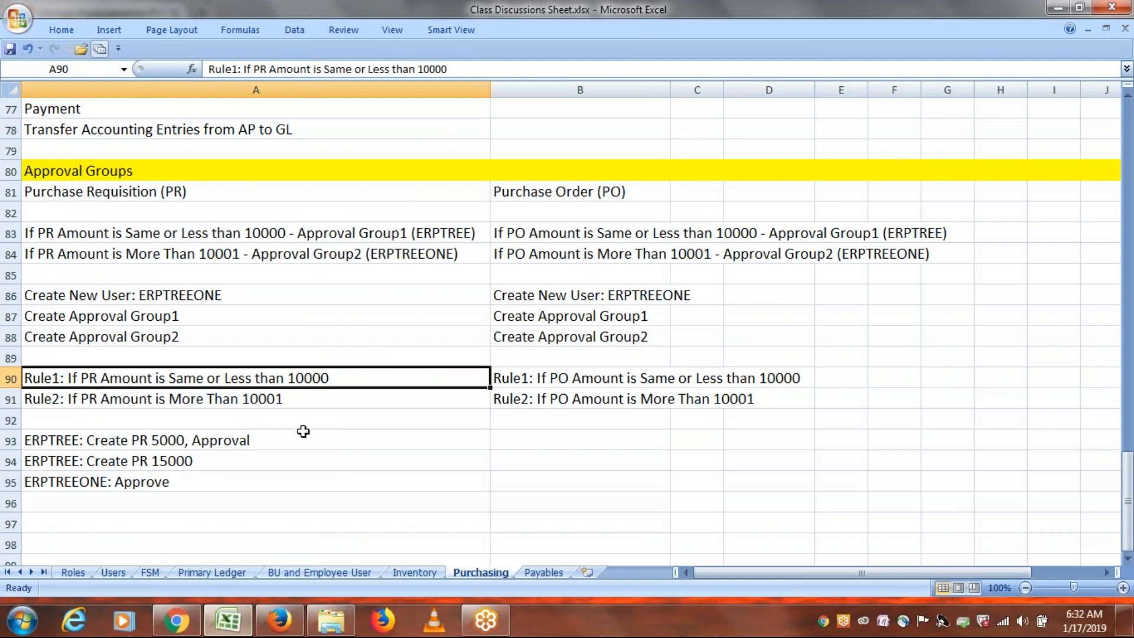
key(alt+Tab)
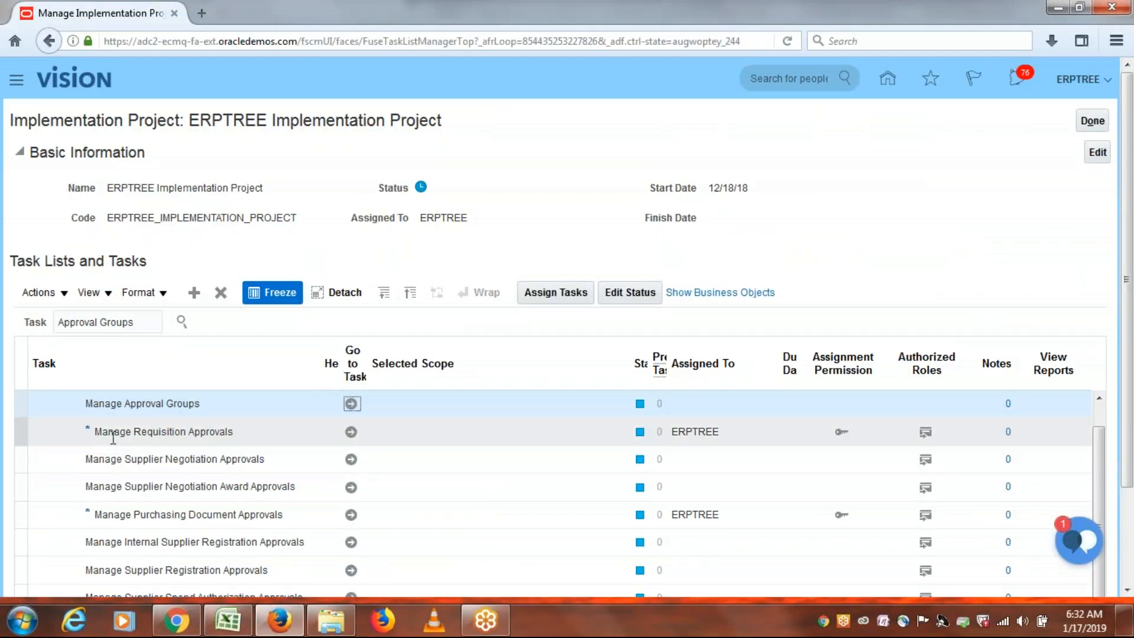
Open Manage Requisition Approvals and load the same Oracle address in a second tab.
click(351, 432)
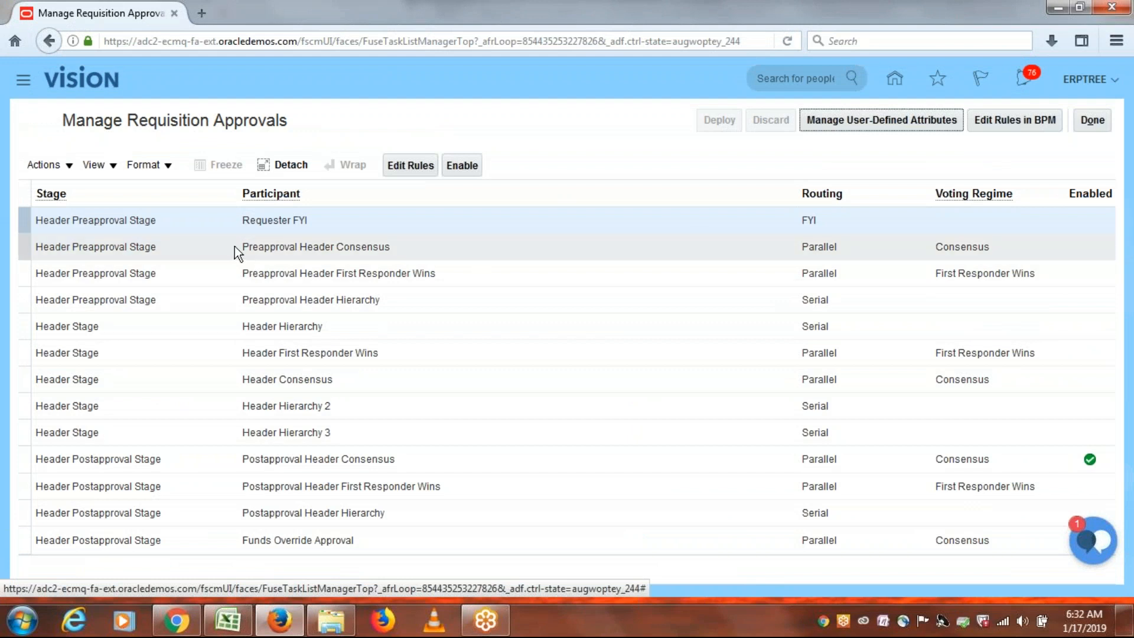
click(205, 41)
key(ctrl+c)
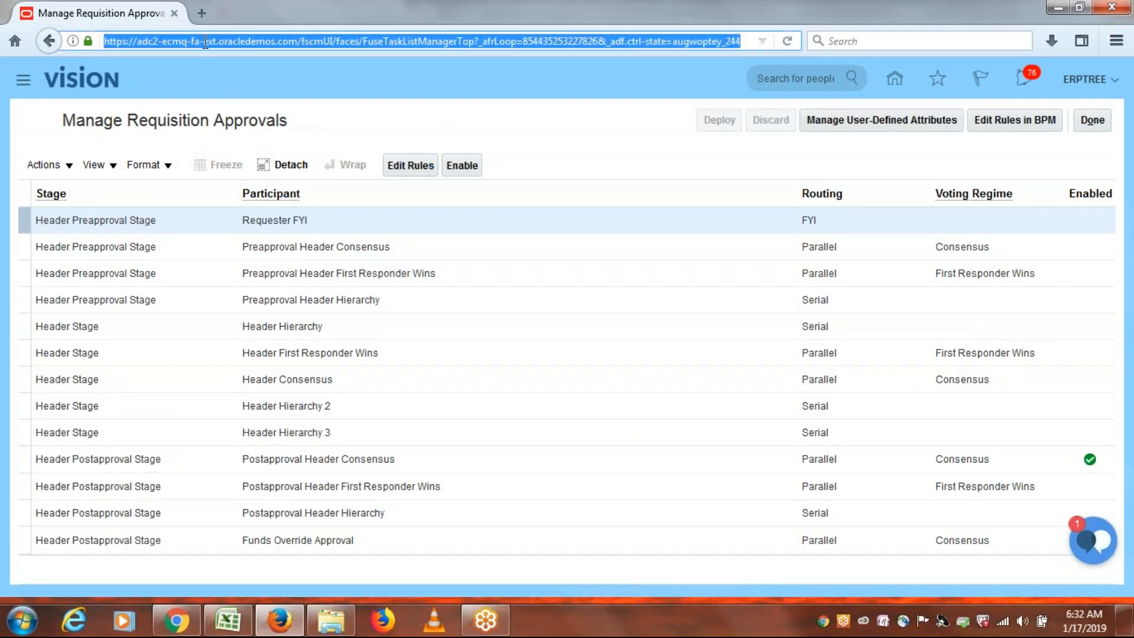
click(201, 12)
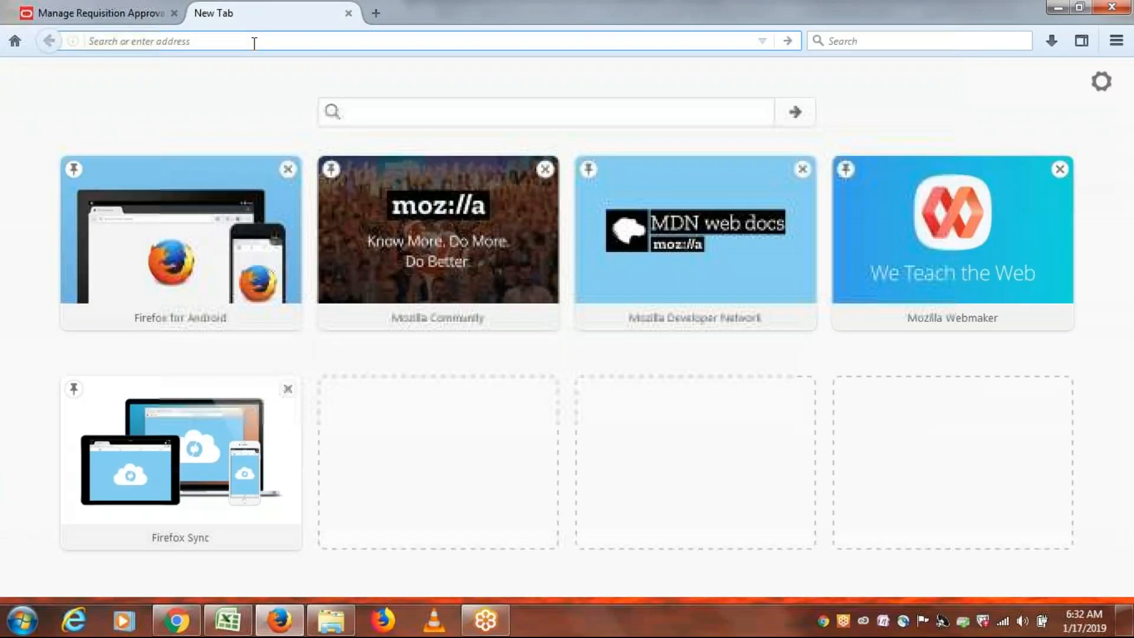
key(ctrl+v)
key(Return)
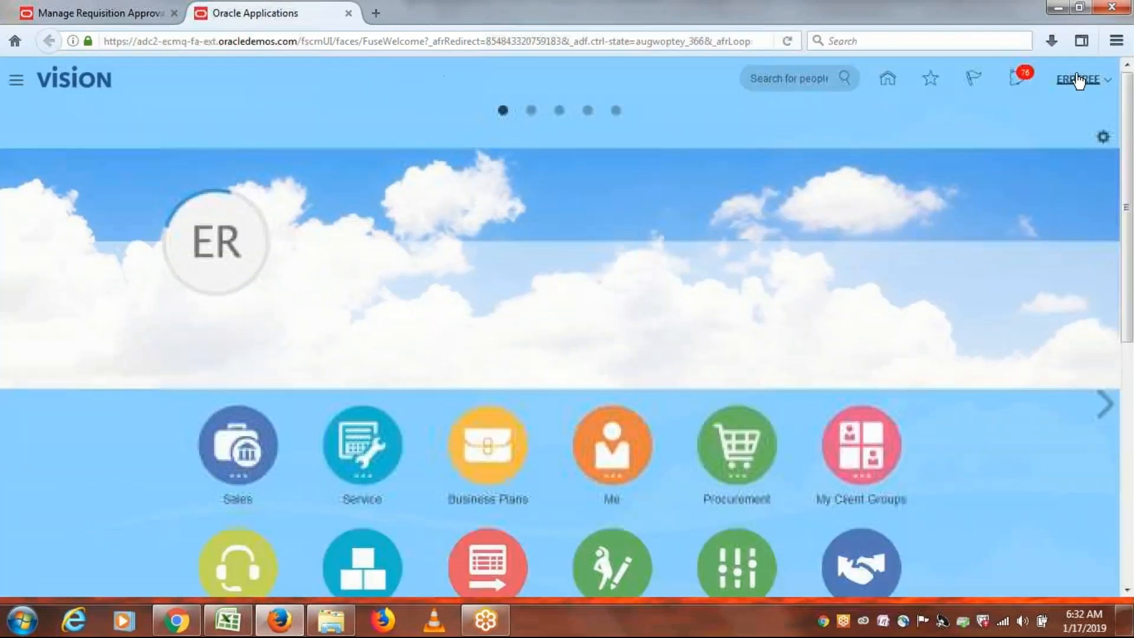
click(1079, 80)
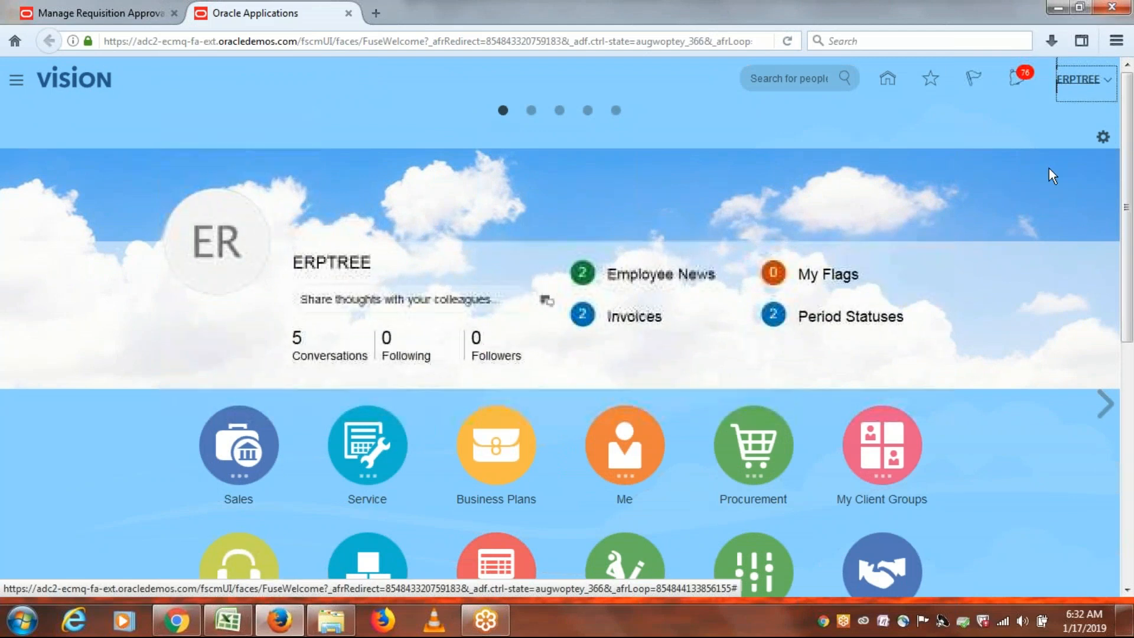
Open Manage Implementation Projects in the second tab, then return to the requisition approval stages.
click(1080, 87)
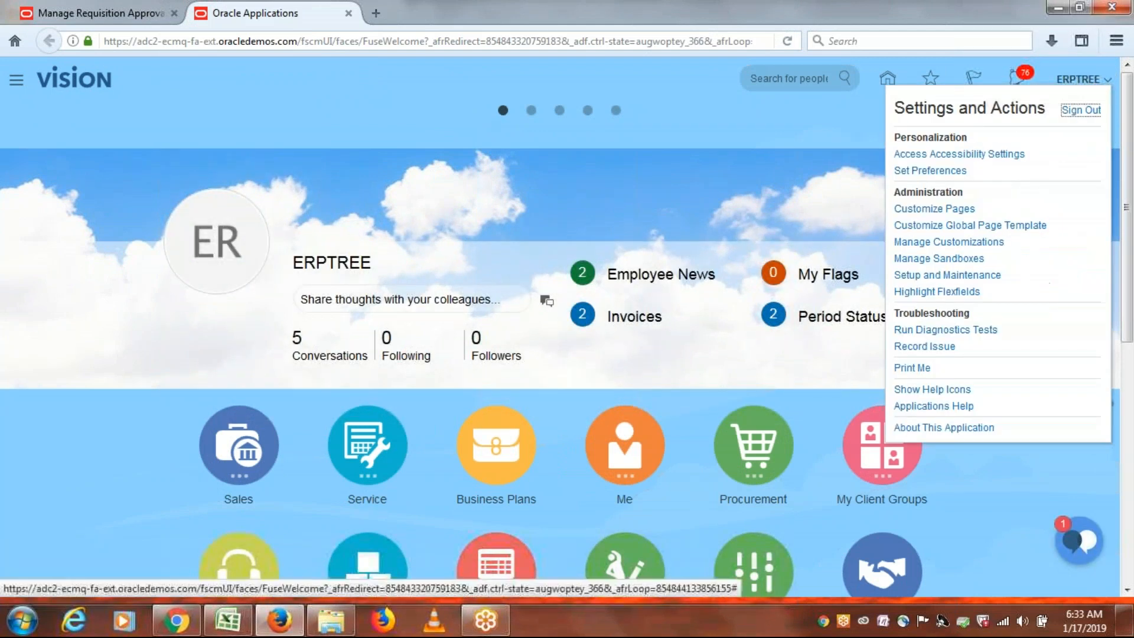
click(966, 276)
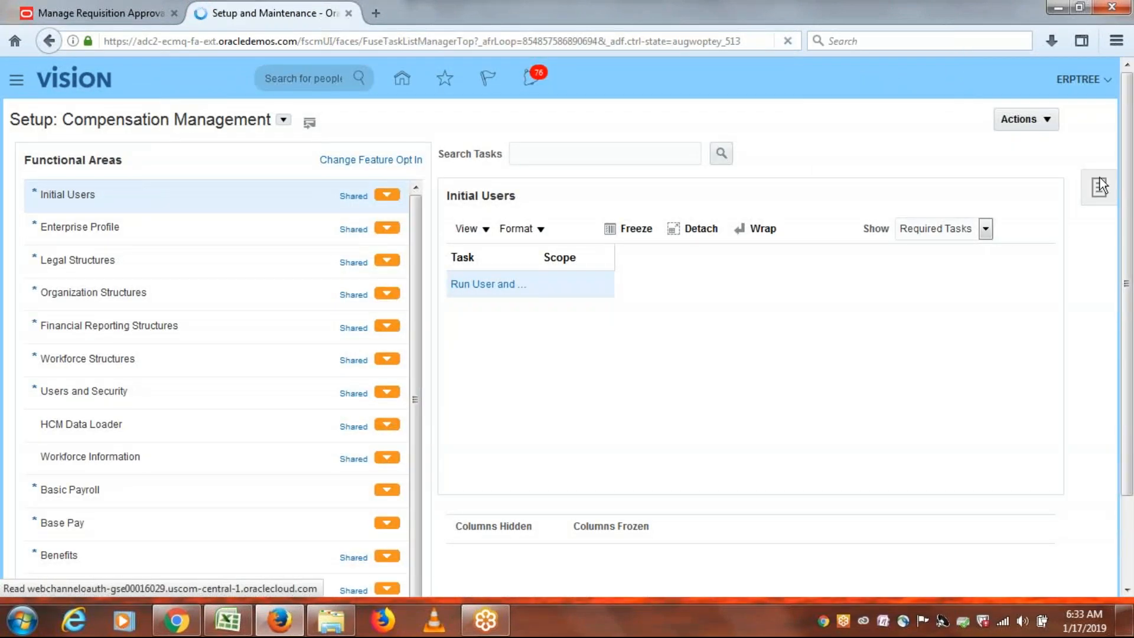
click(1100, 187)
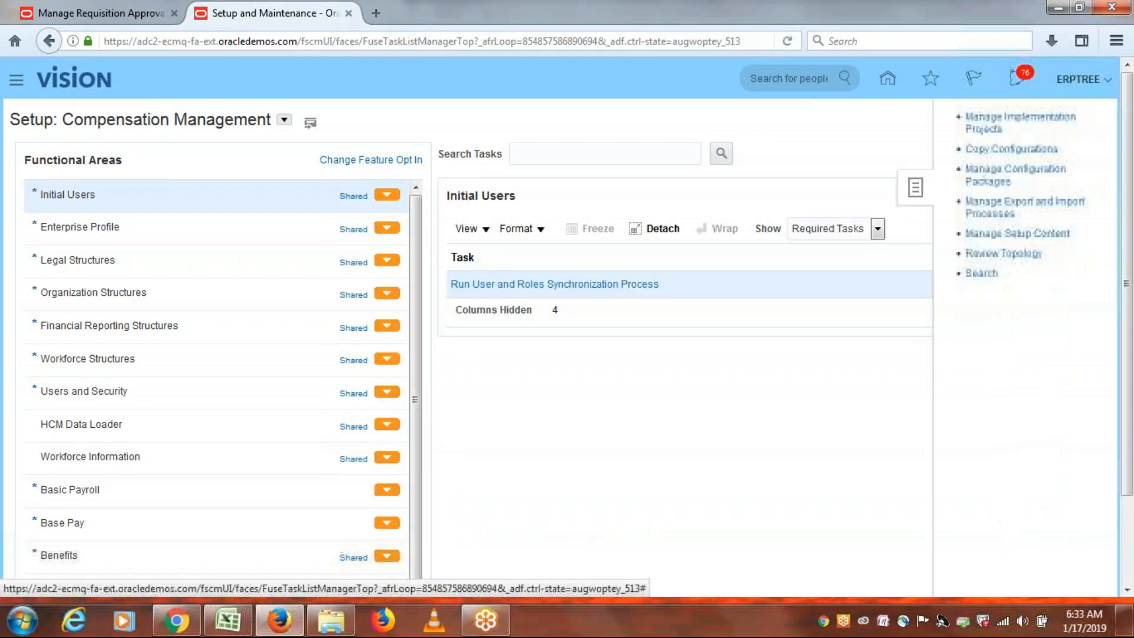
click(1008, 121)
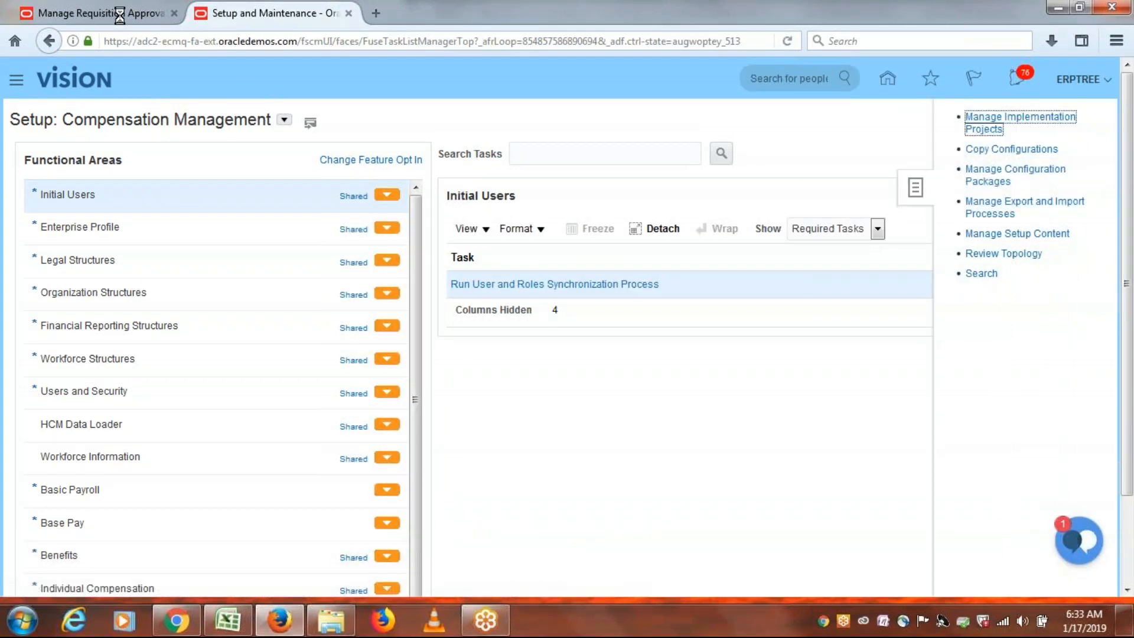
click(44, 18)
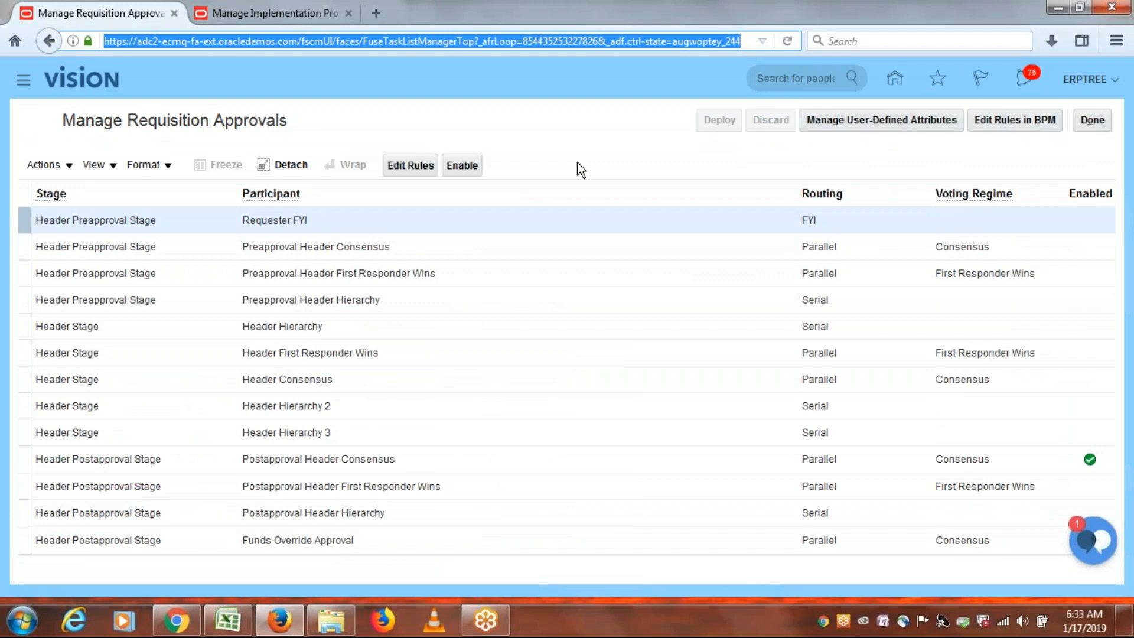
Open the ERPTREE Implementation Project's task lists in the second tab, keeping Manage Requisition Approvals in front.
click(618, 170)
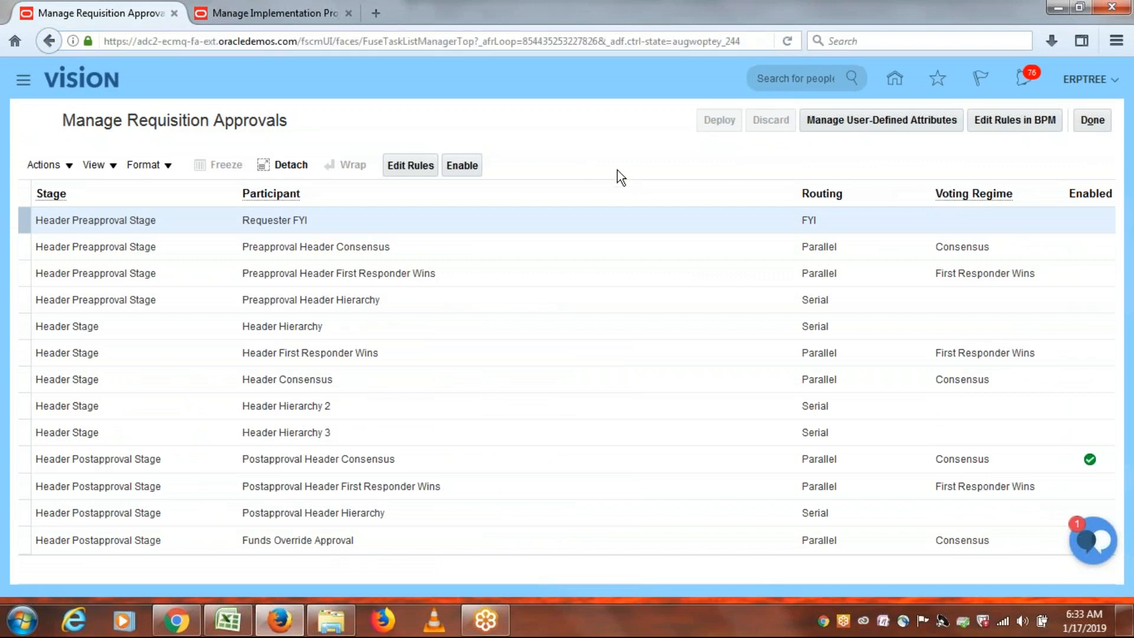
click(287, 12)
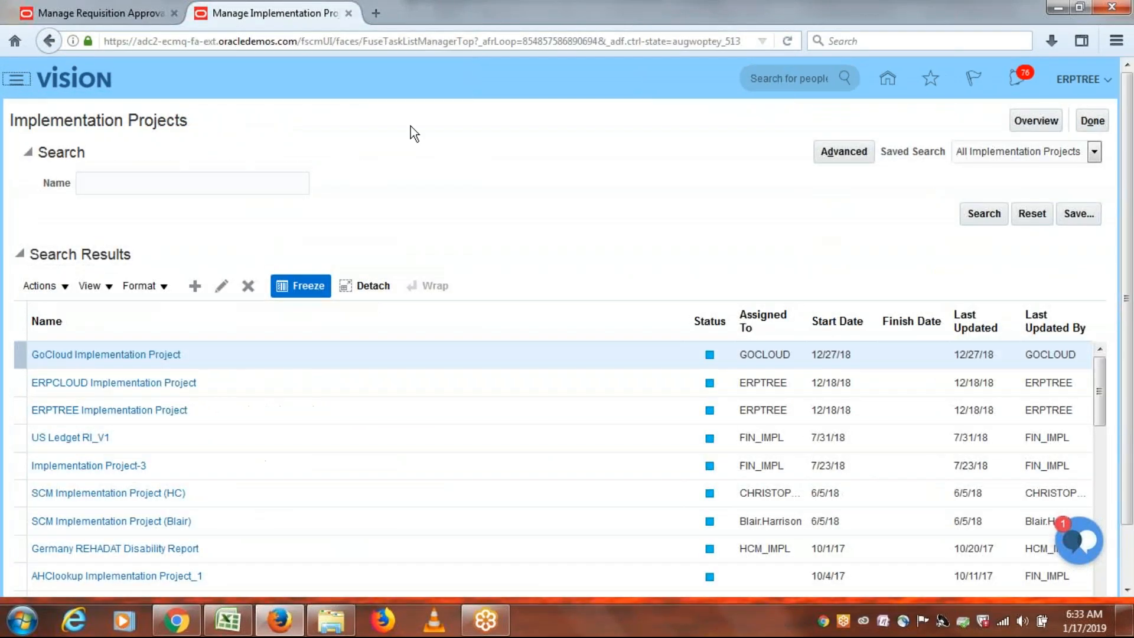
click(112, 412)
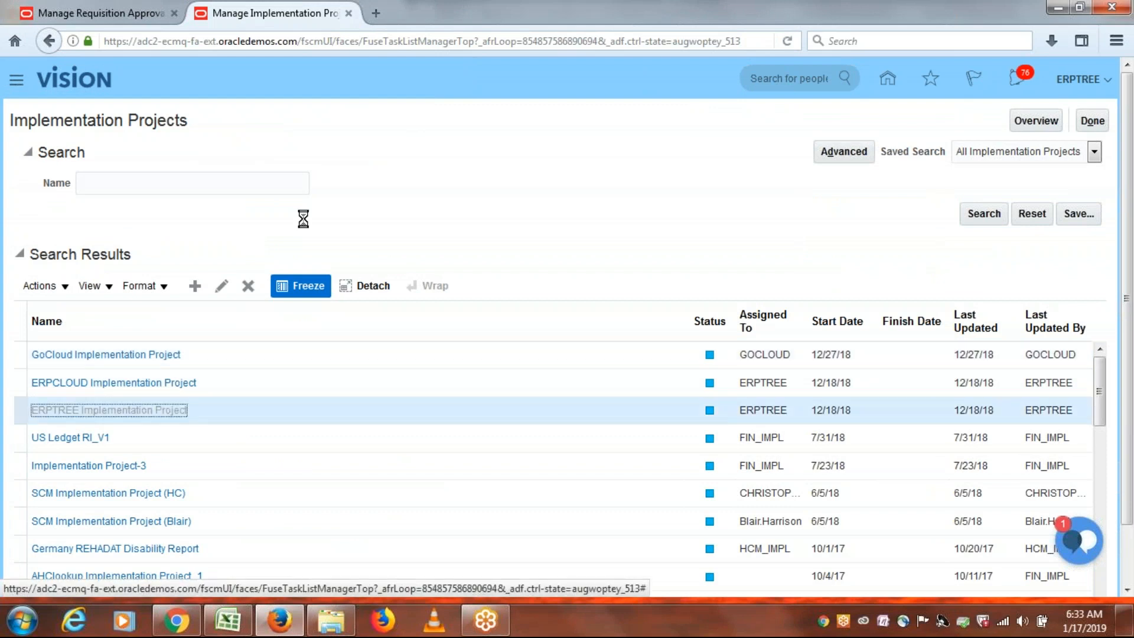
click(97, 12)
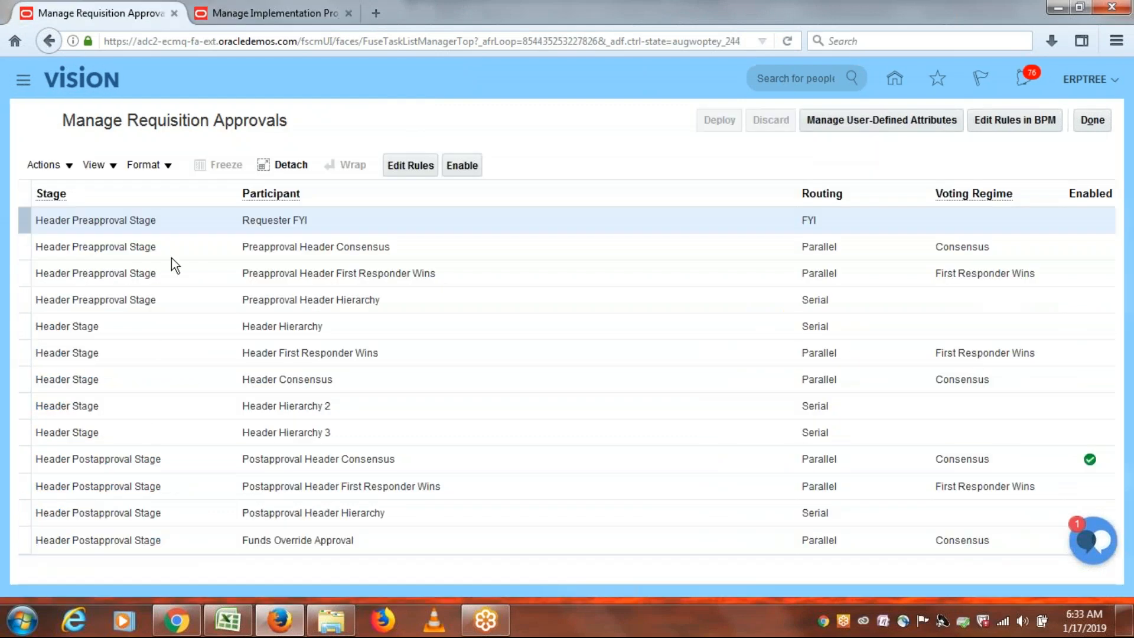
click(286, 17)
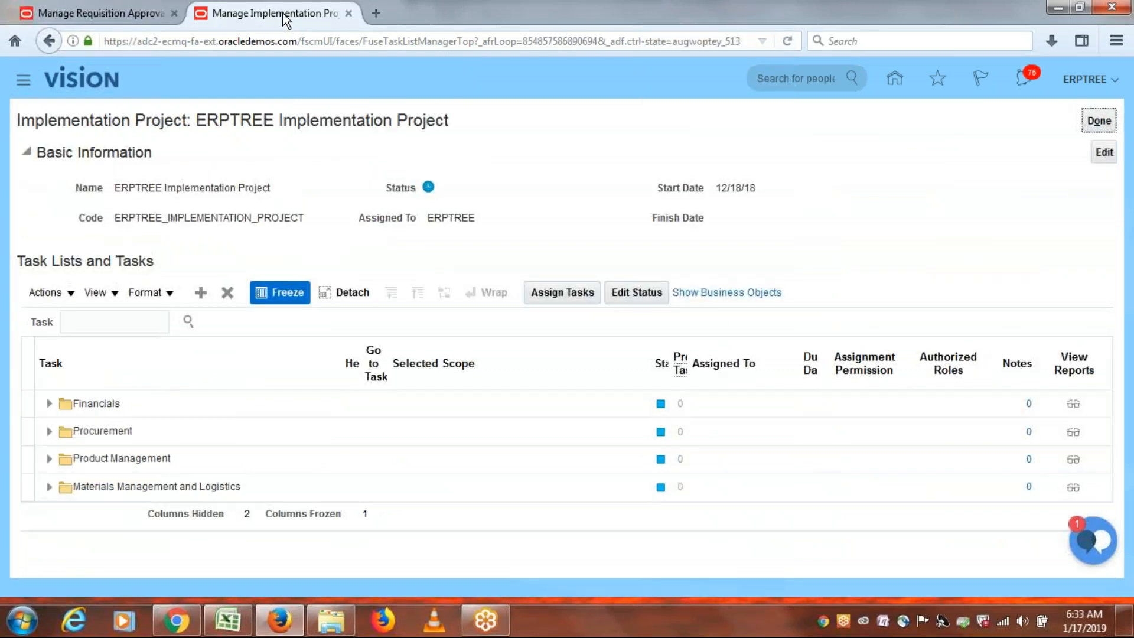
click(116, 9)
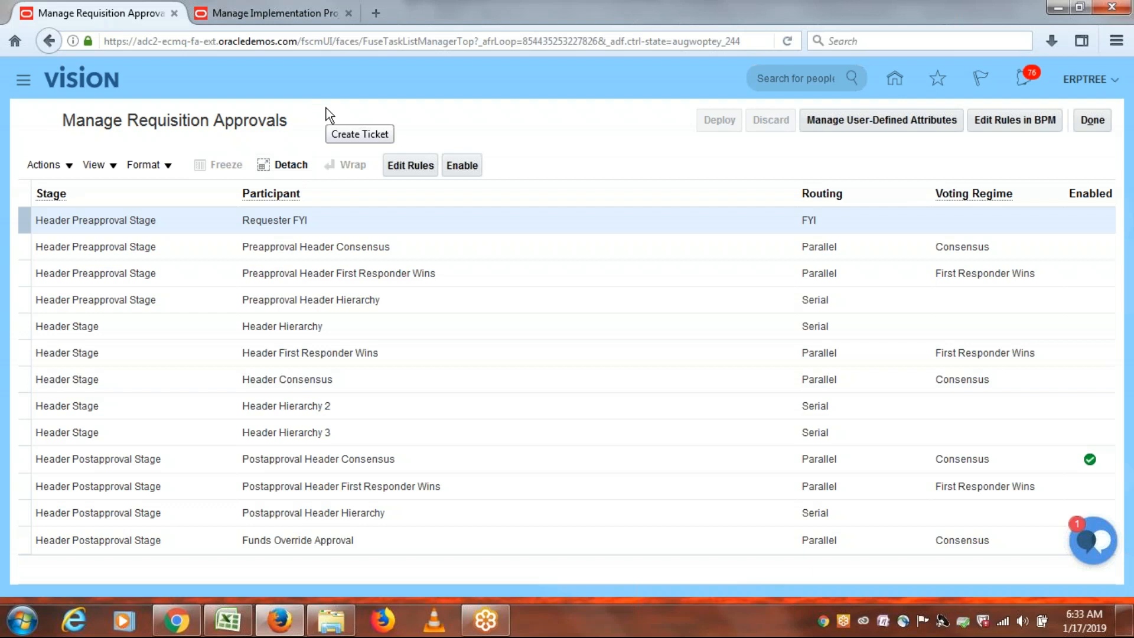
Search the ERPTREE project tasks for 'APPROVAL GROUP' and select the Manage Approval Groups task.
click(263, 13)
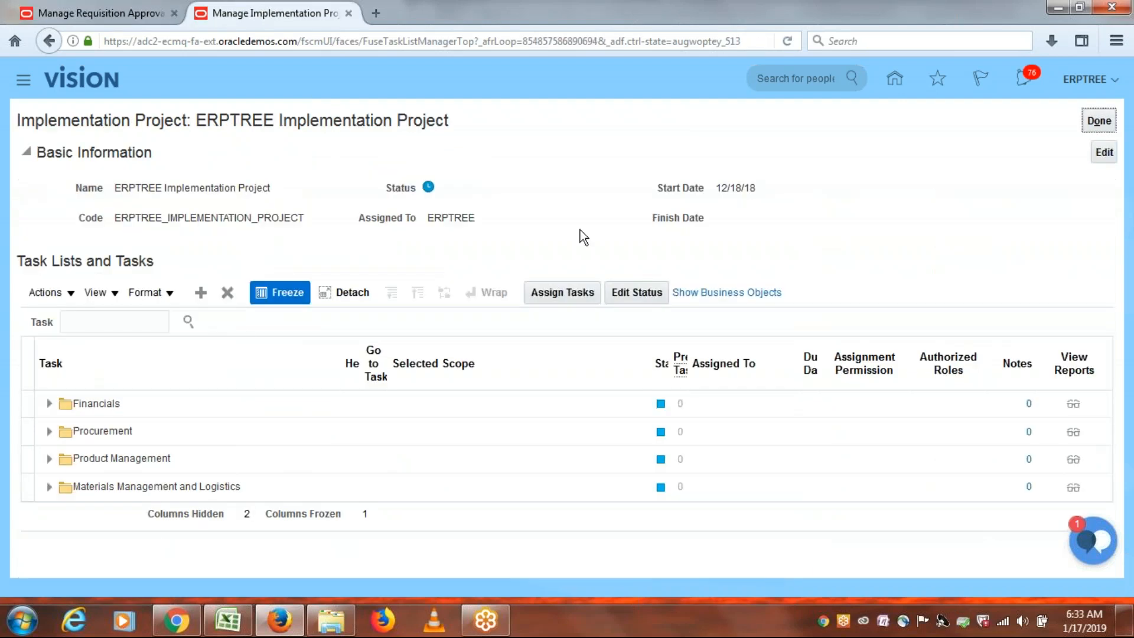
click(113, 325)
text(APP)
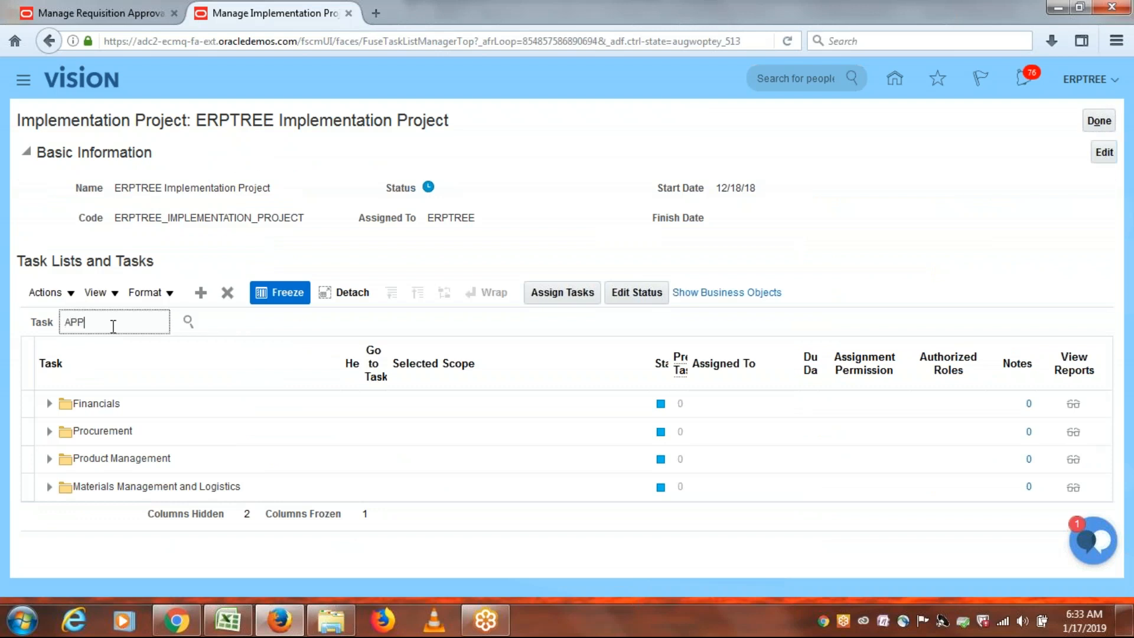
text(ROVAL GROUPS)
click(190, 322)
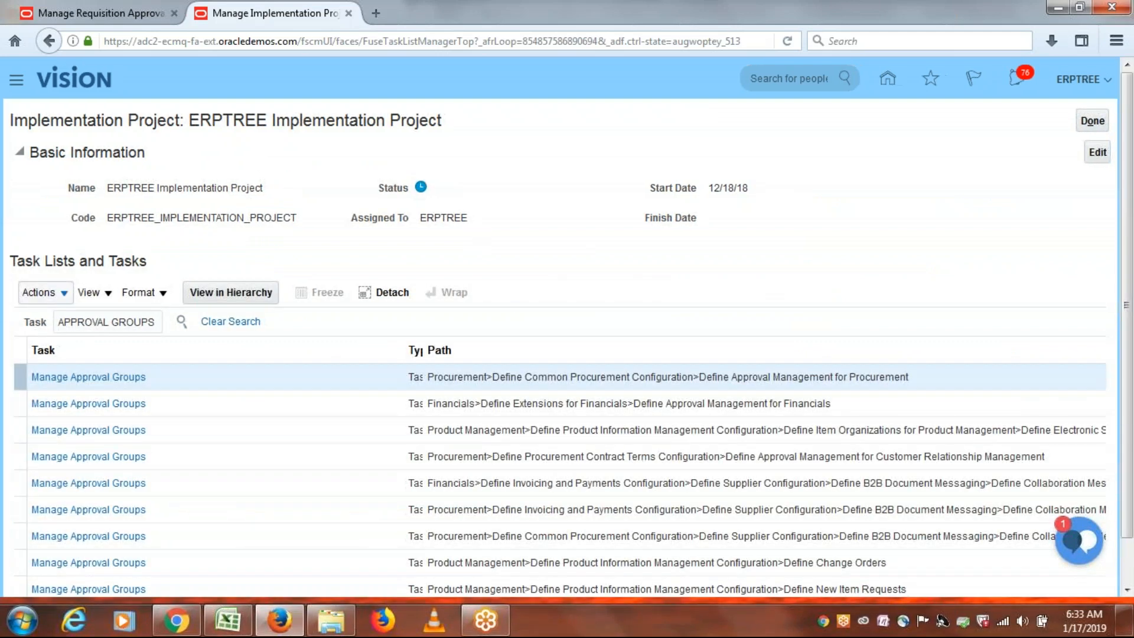
click(120, 381)
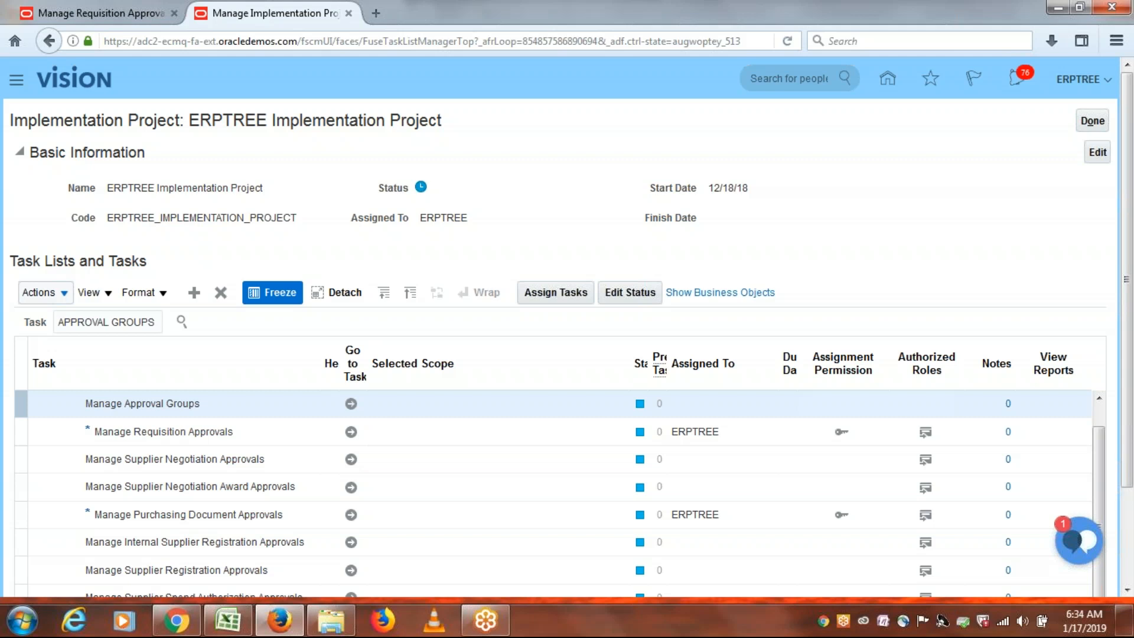
Go to the Manage Approval Groups task and scroll to ERPTREE PR AG1 and AG2, then return to requisition approvals.
click(351, 404)
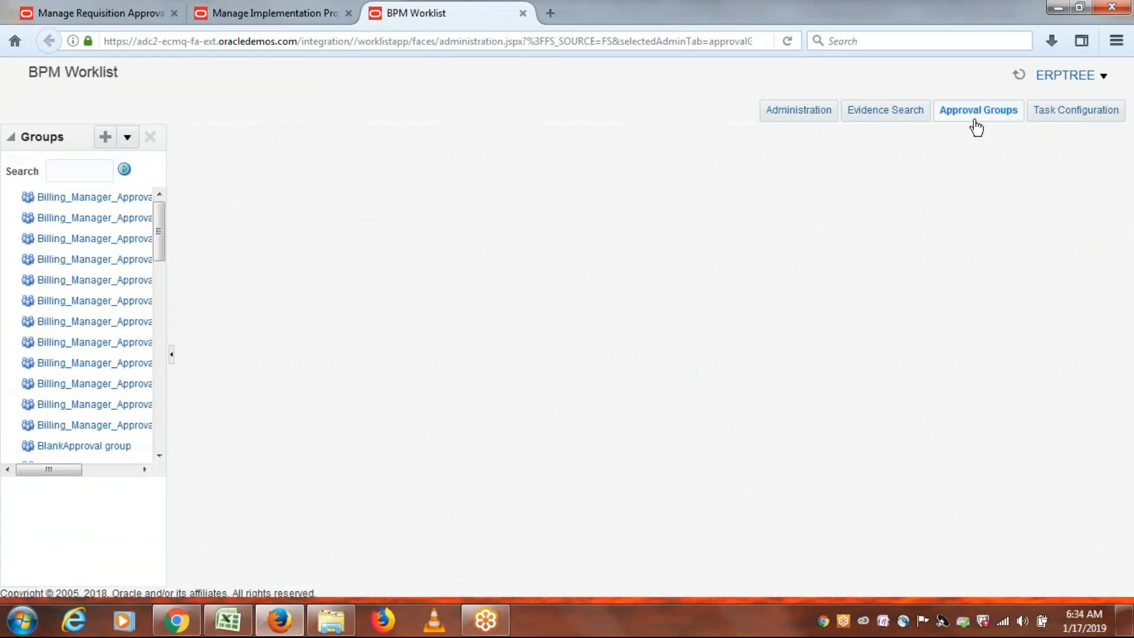
drag(162, 220, 159, 336)
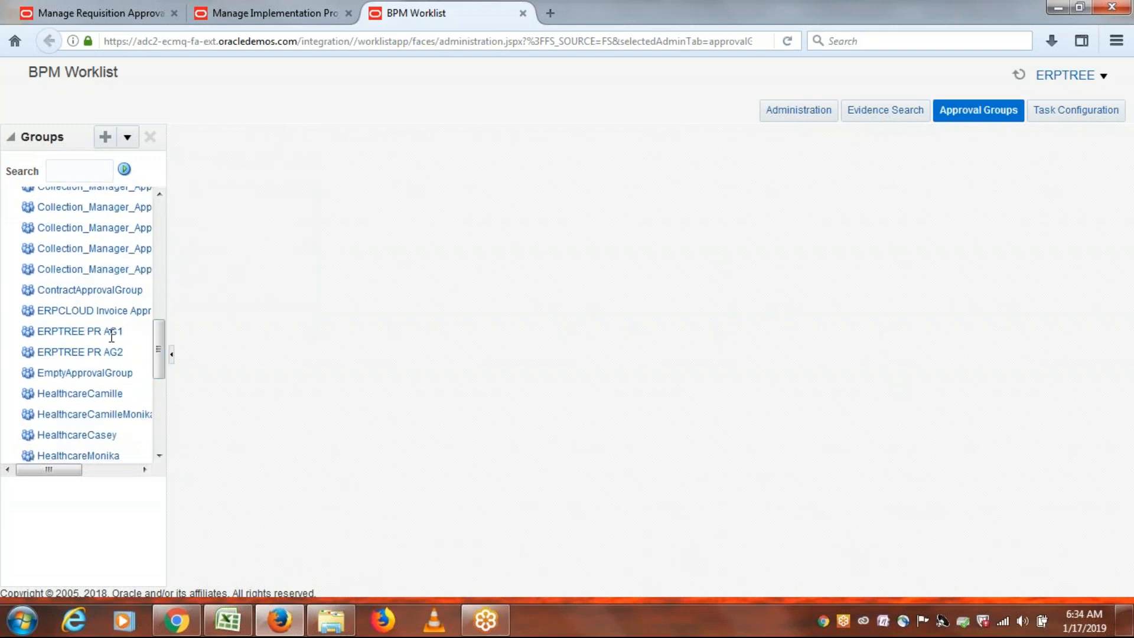
drag(163, 353, 175, 198)
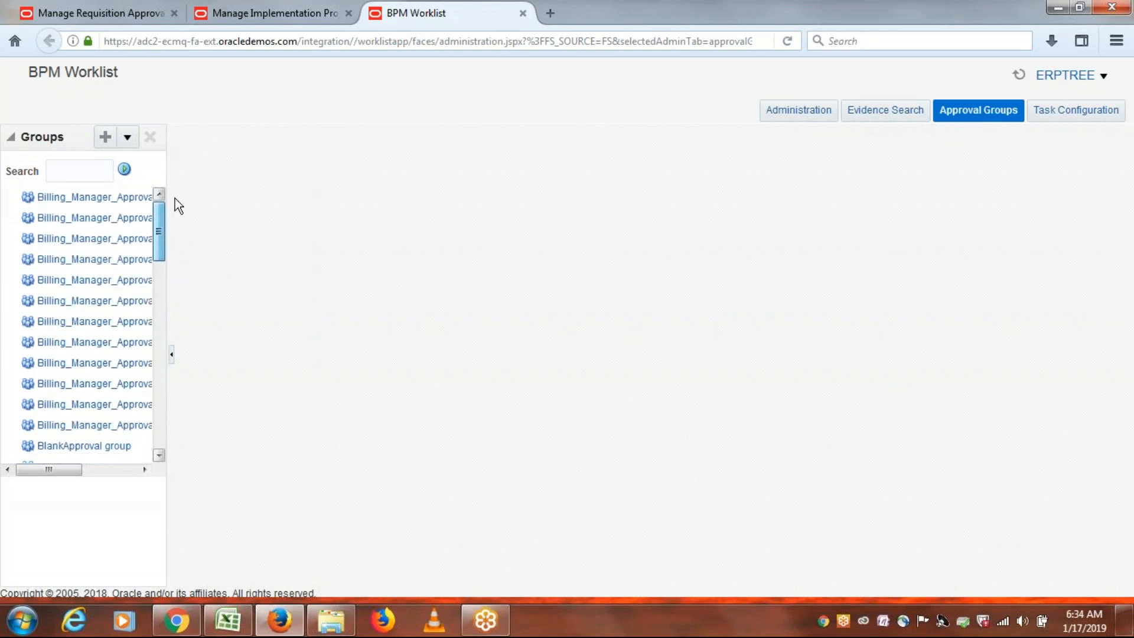
click(121, 13)
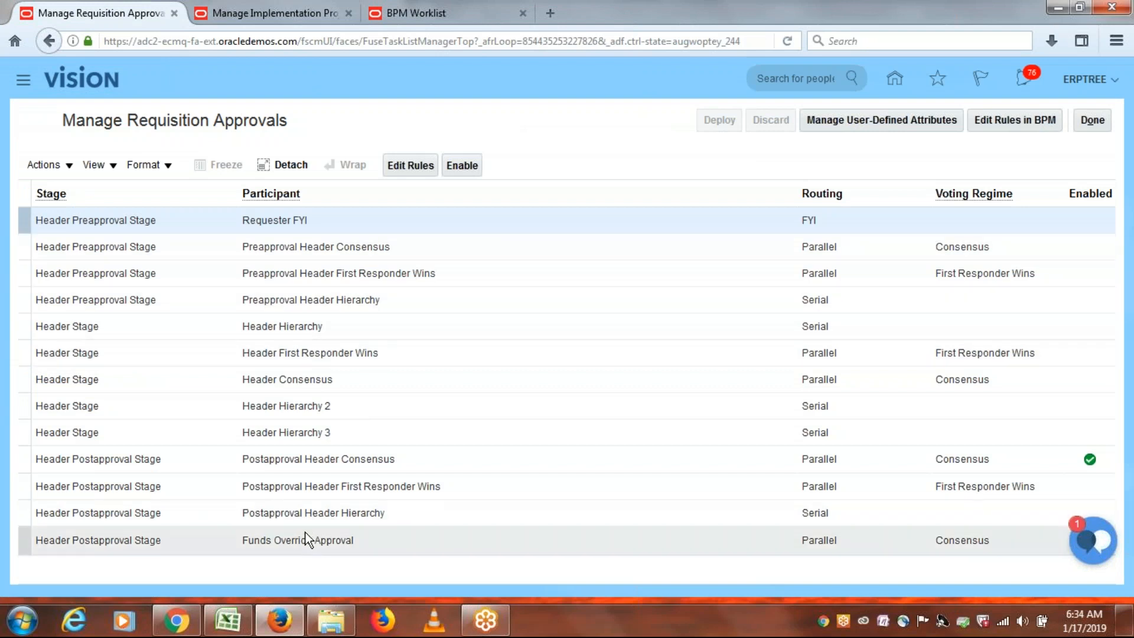
In BPM Worklist, switch to Task Configuration and widen the task list panel.
click(439, 12)
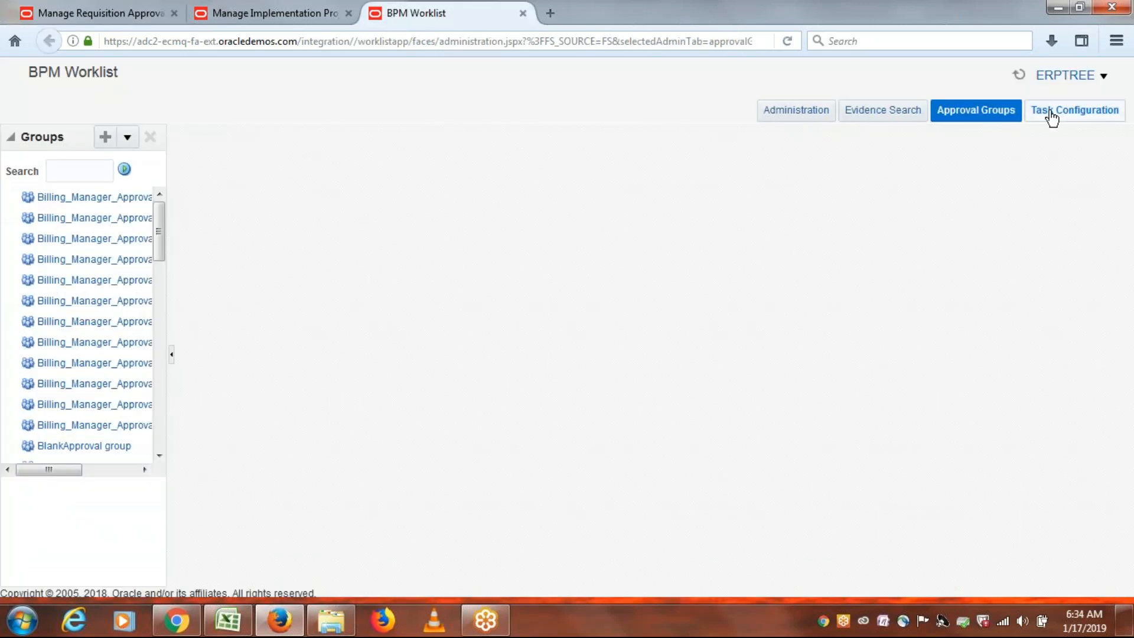
click(1072, 110)
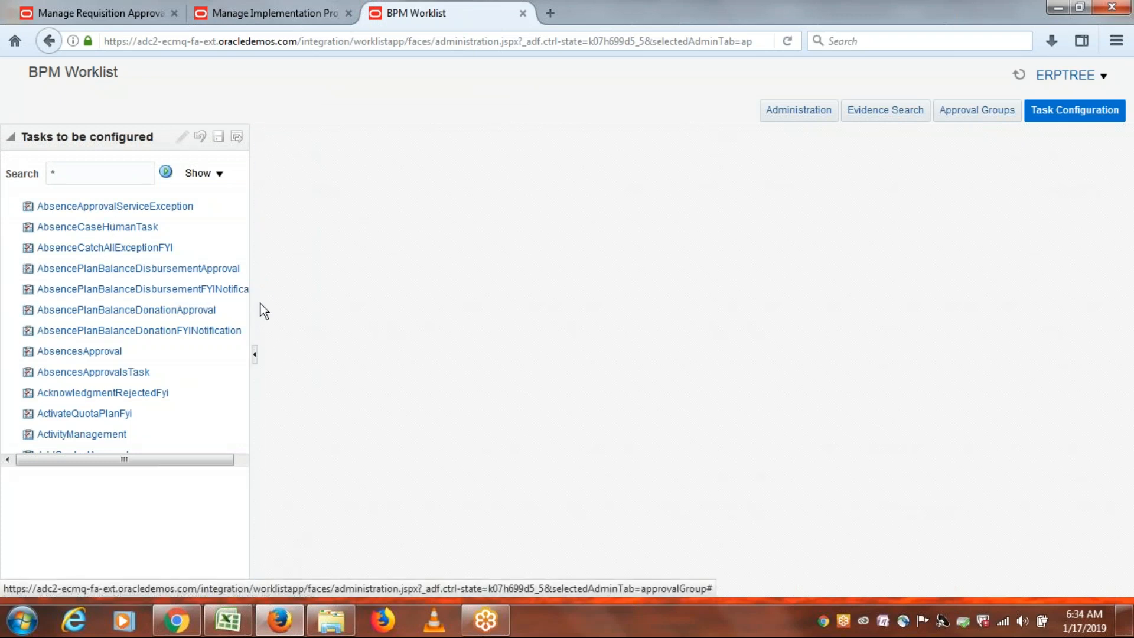
drag(256, 304, 334, 303)
scroll(266, 443, down, 5)
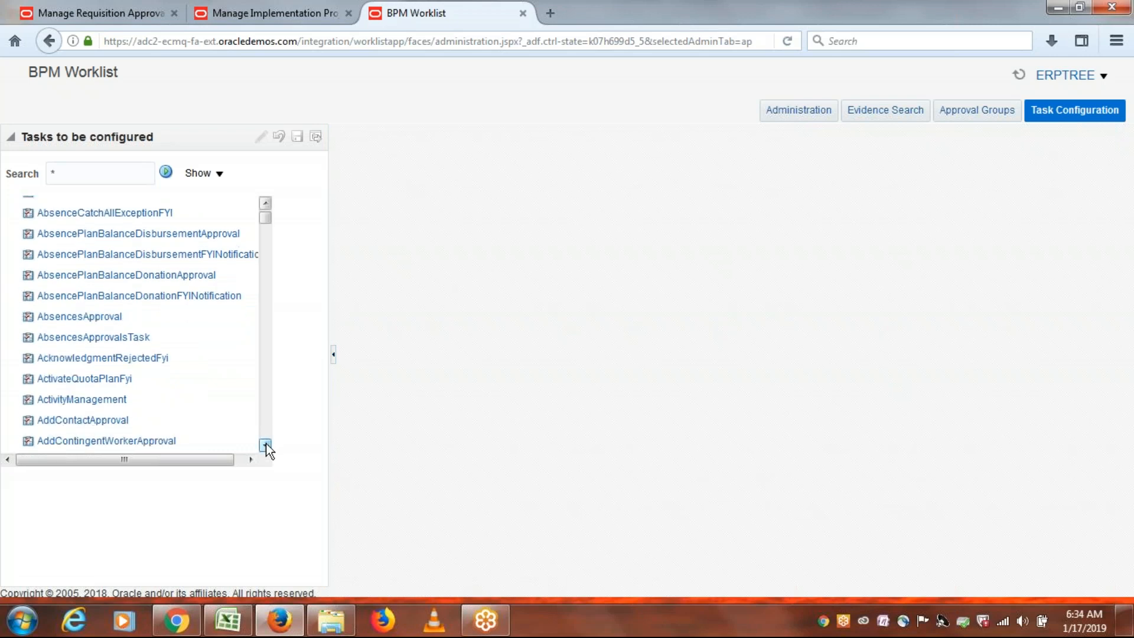
click(266, 443)
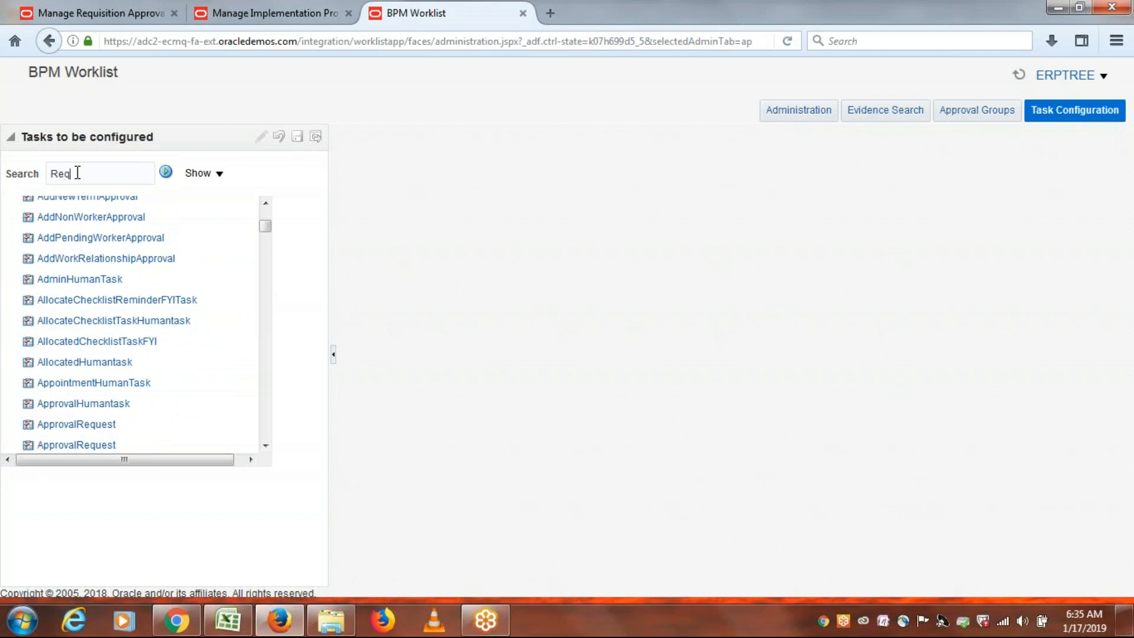
Search tasks for 'Req' and open ReqApproval's configuration, comparing it with the requisition rules page.
click(166, 173)
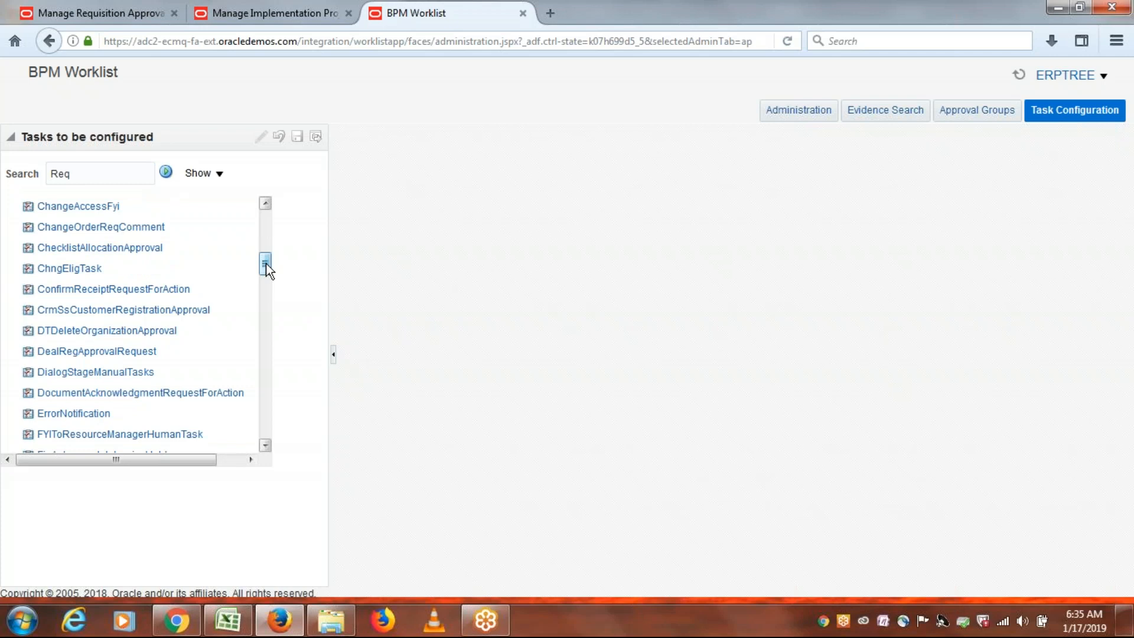
drag(266, 263, 264, 366)
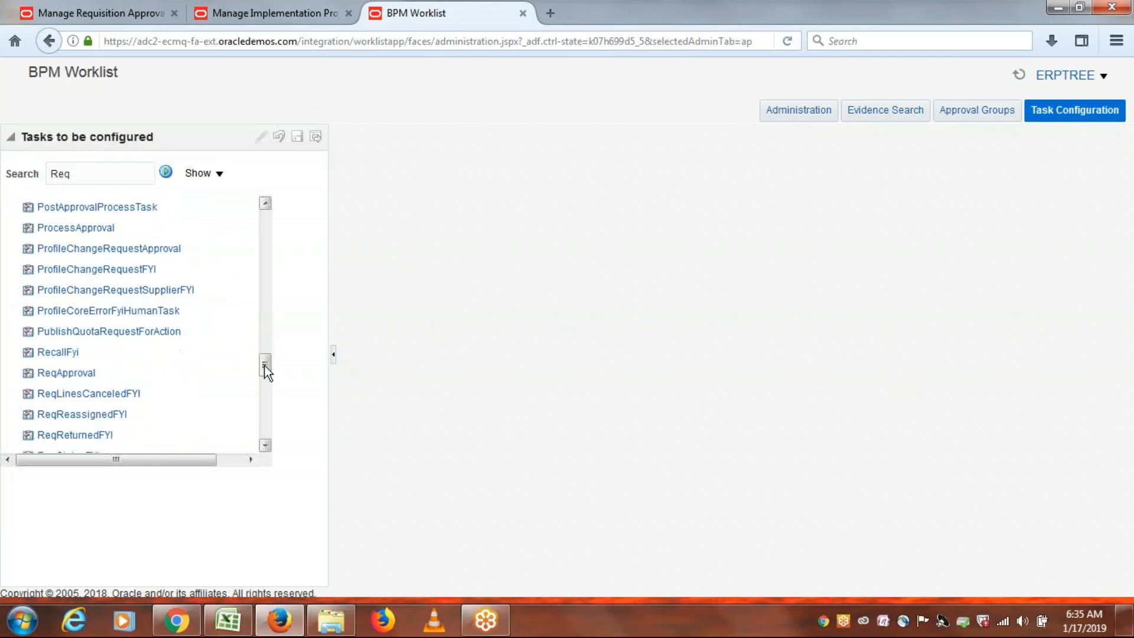
click(60, 373)
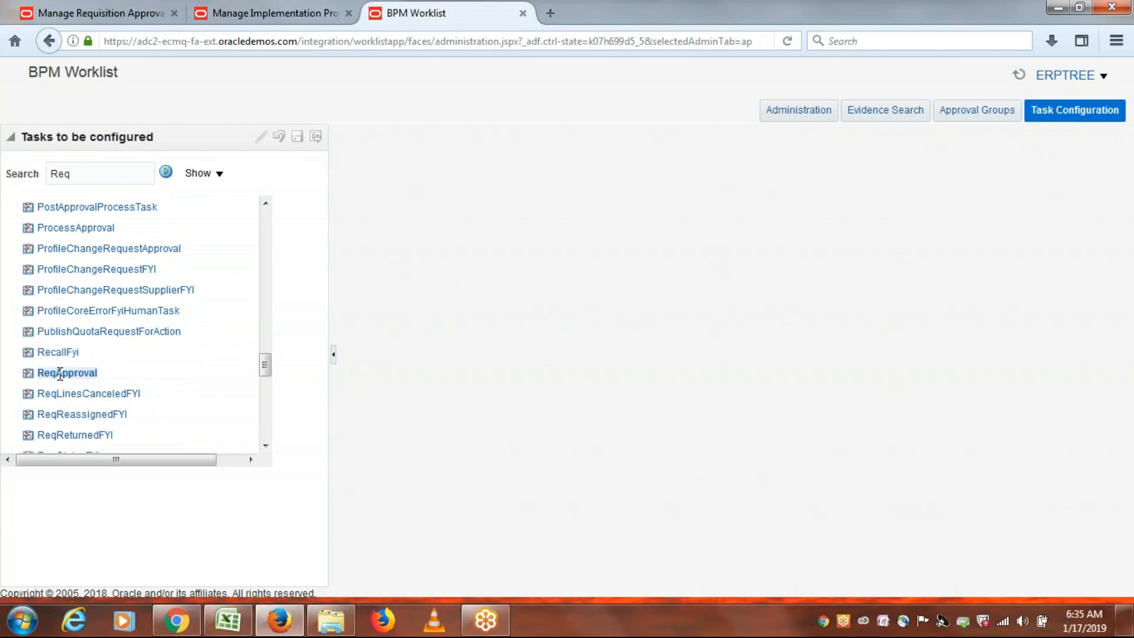
click(108, 16)
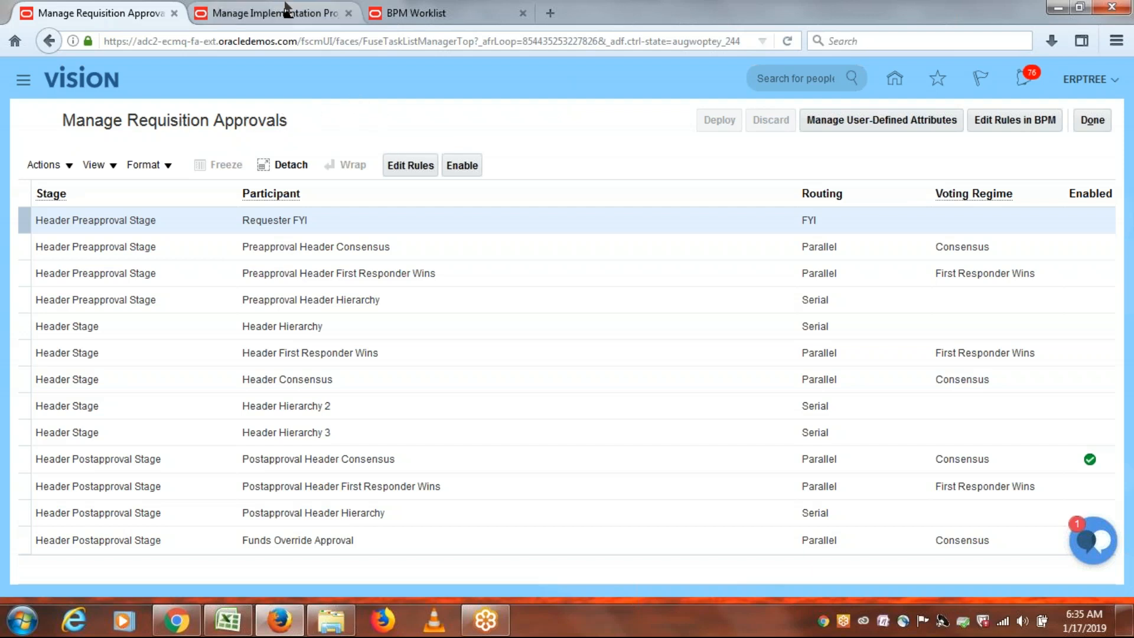
click(438, 13)
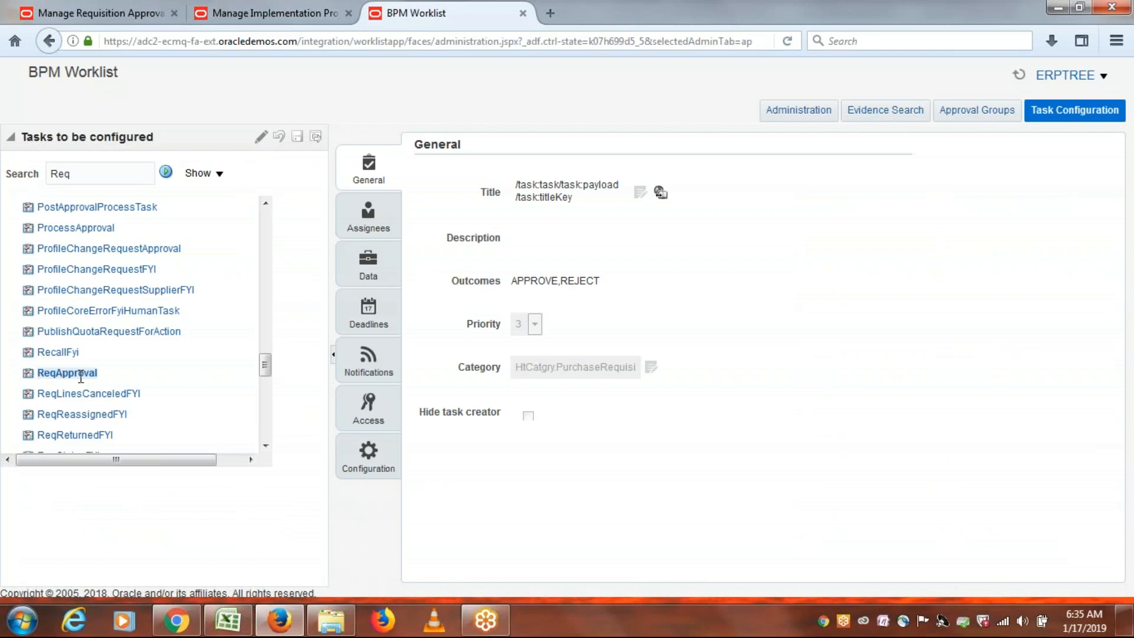
Show ReqApproval's Assignees diagram, enlarge it, and scroll across the preapproval, header and postapproval stages.
click(369, 216)
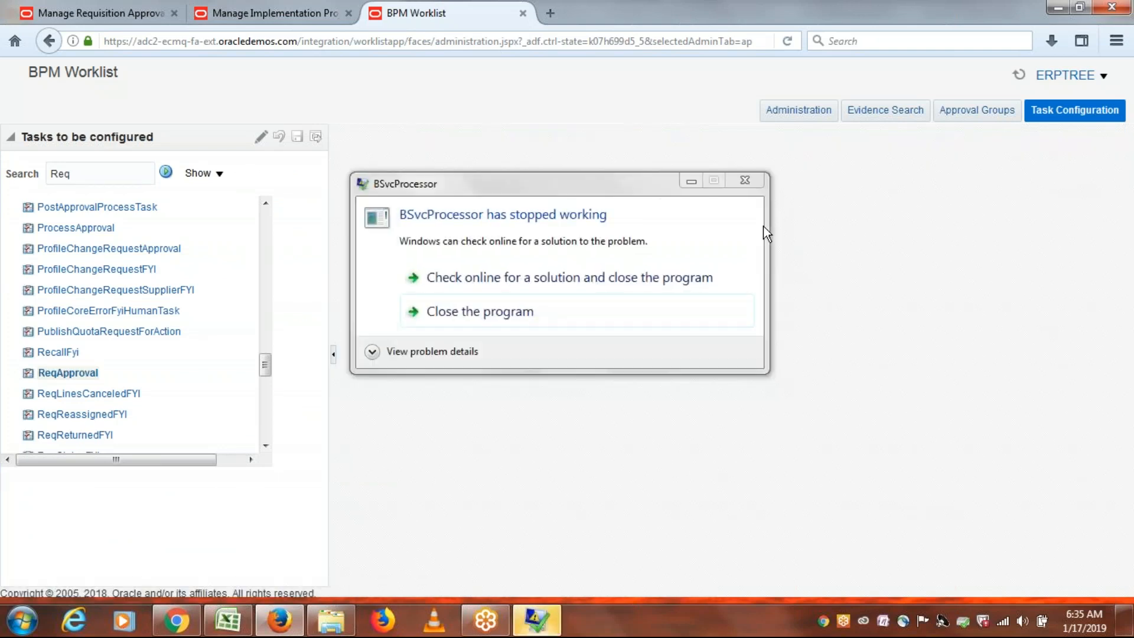
click(746, 182)
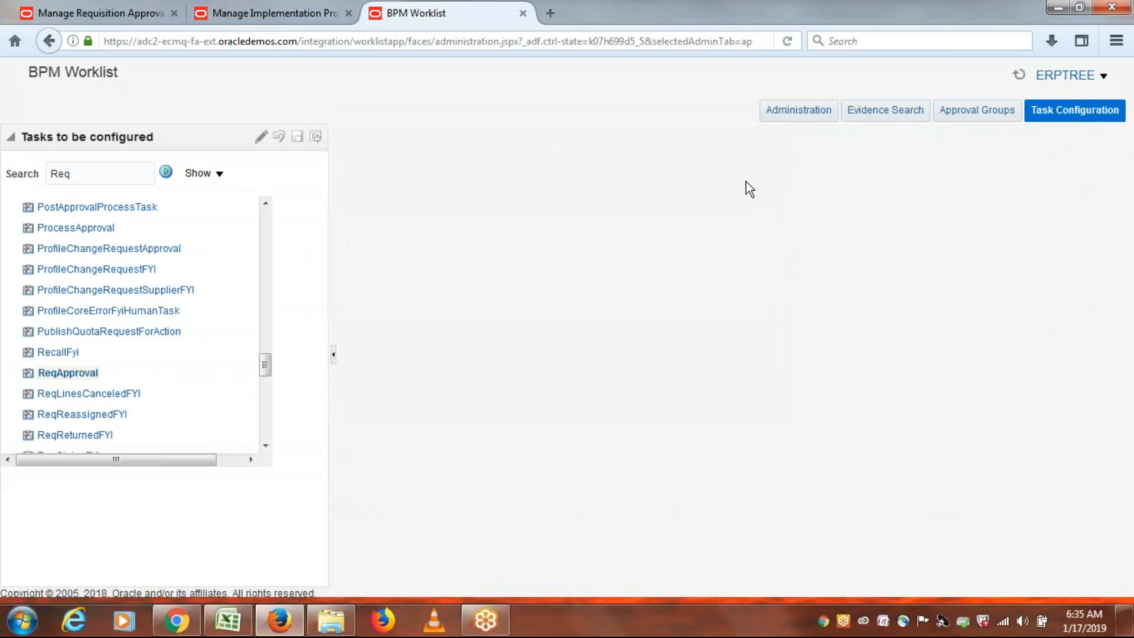
drag(855, 348, 854, 445)
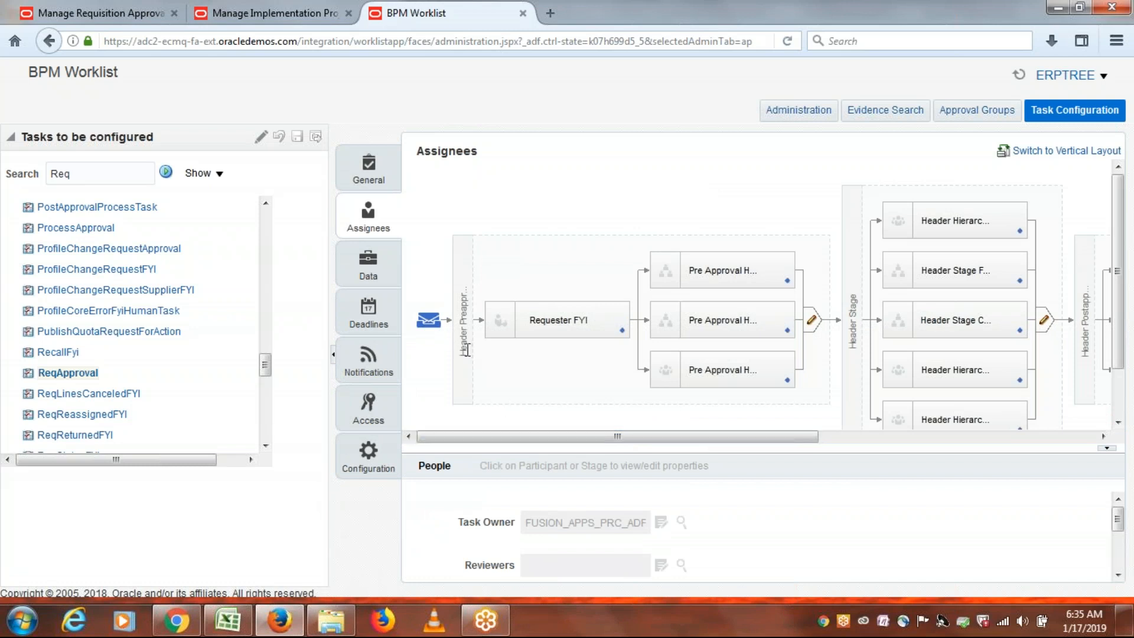
drag(480, 436, 664, 451)
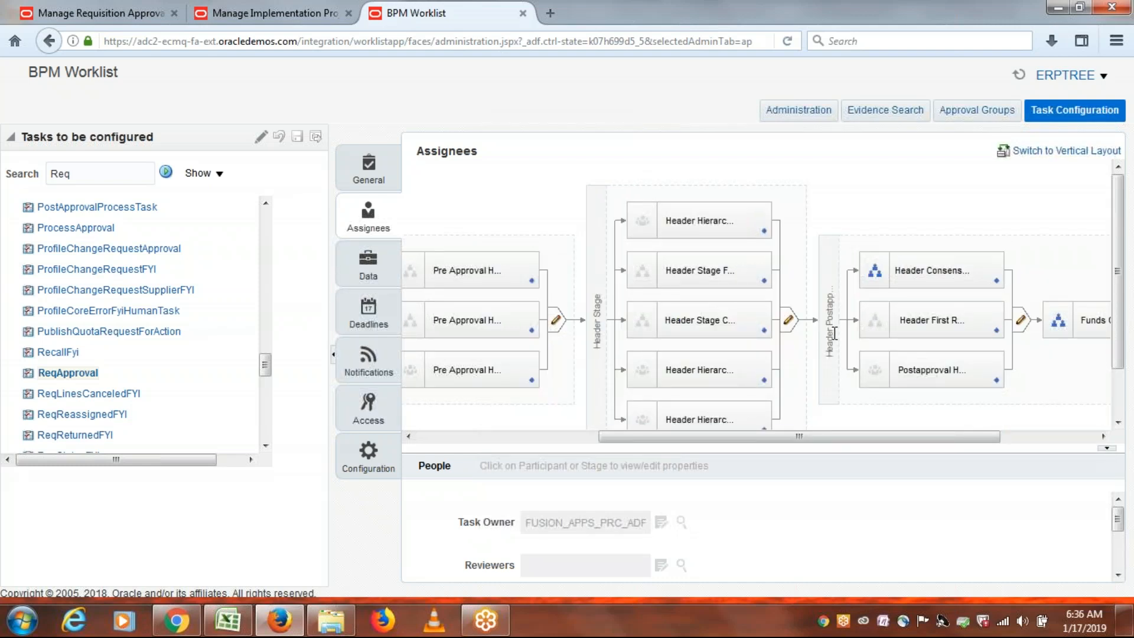
drag(788, 436, 542, 449)
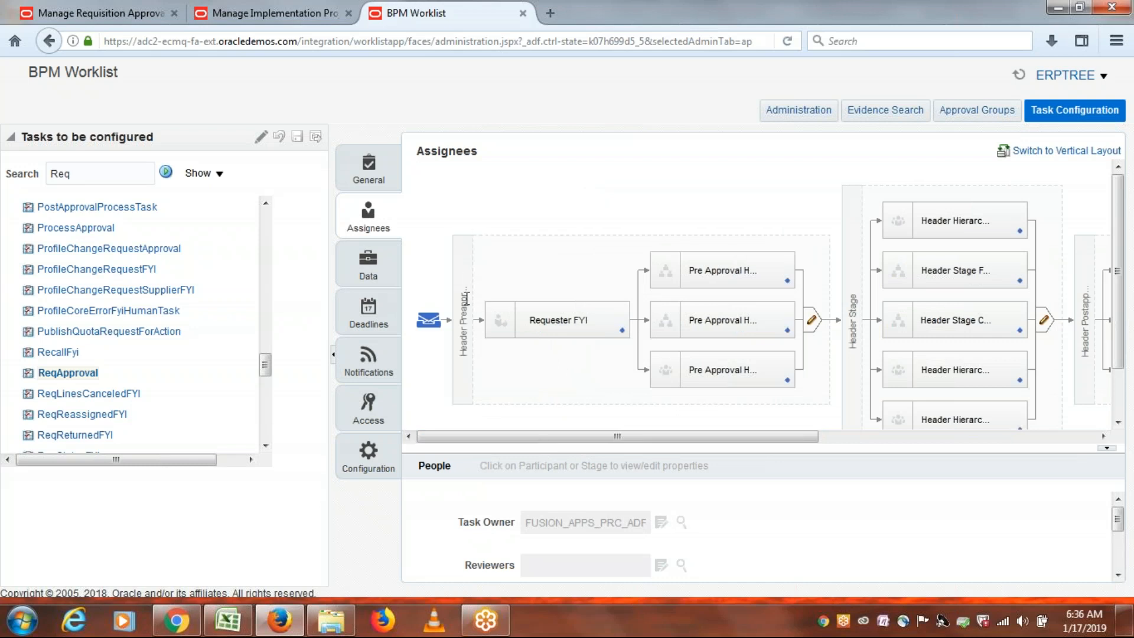
drag(627, 436, 1012, 435)
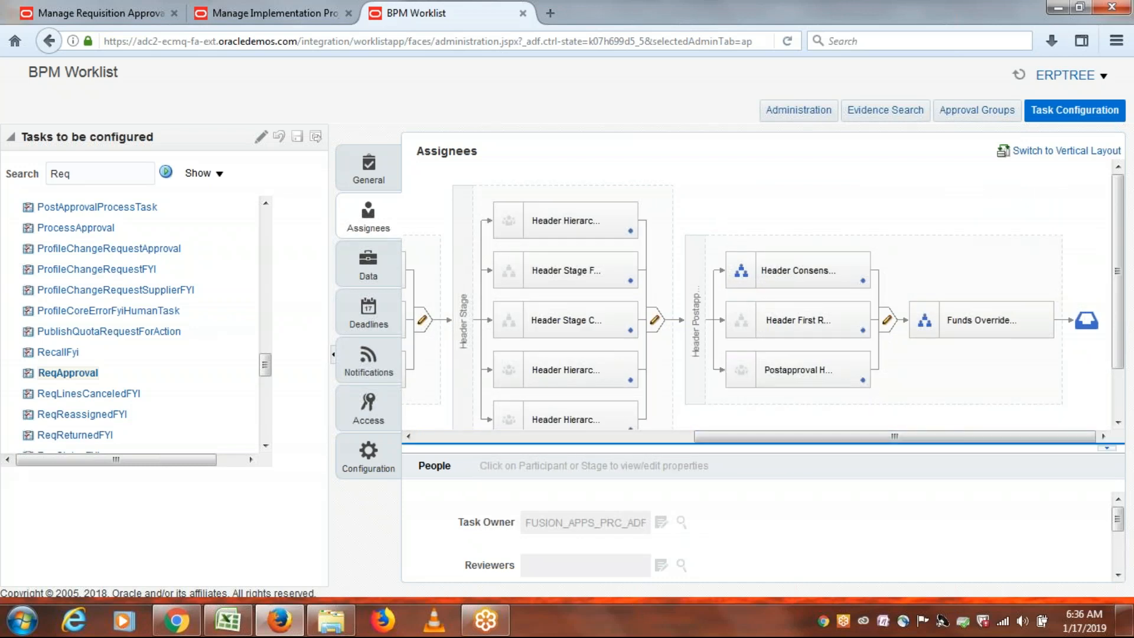
drag(752, 445, 452, 458)
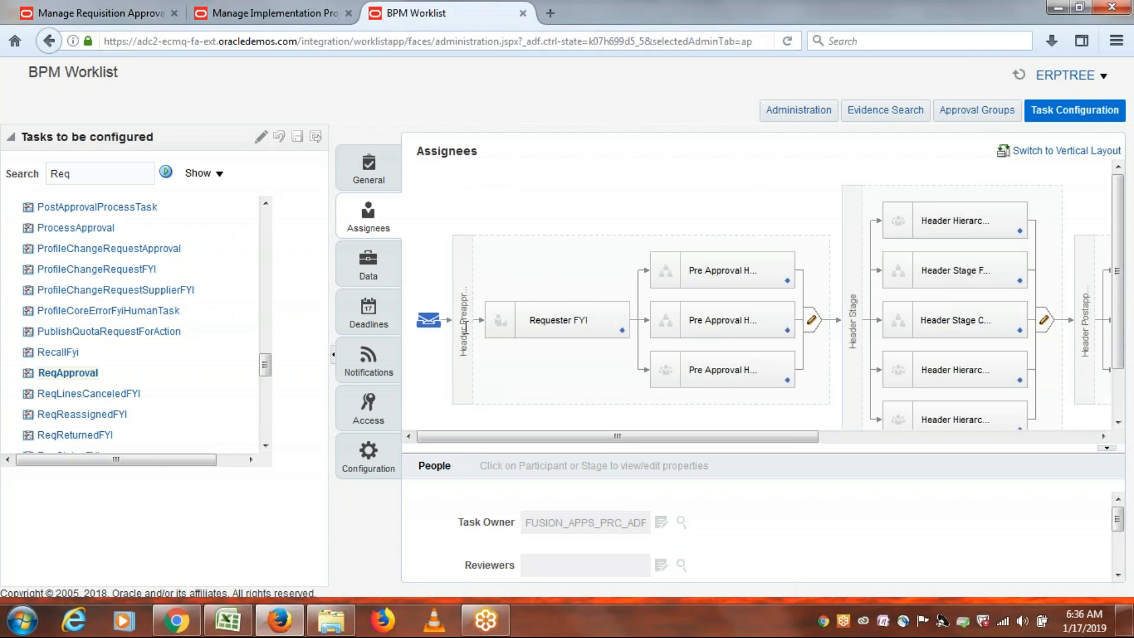
click(123, 10)
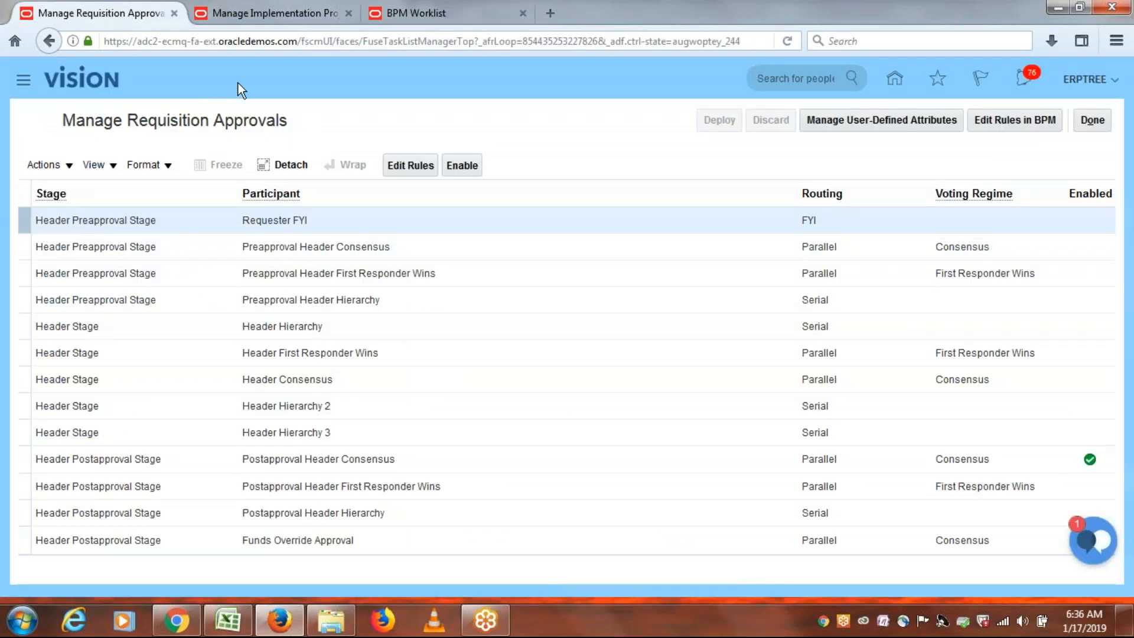
Move the BPM Worklist browser tab to the second position.
click(440, 10)
drag(440, 10, 359, 13)
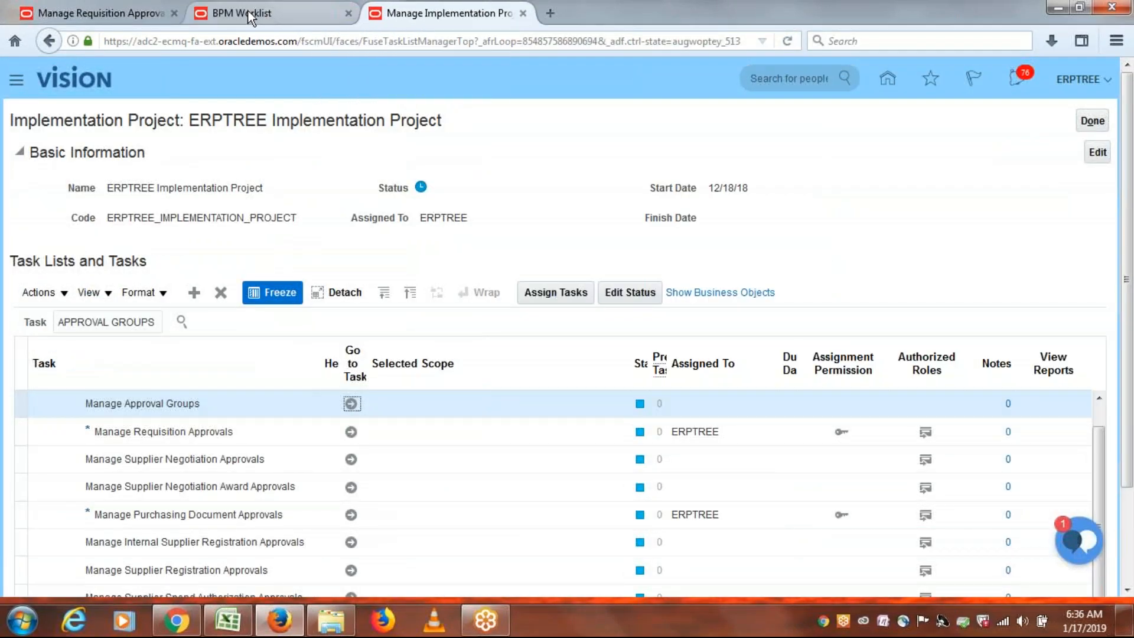
click(248, 10)
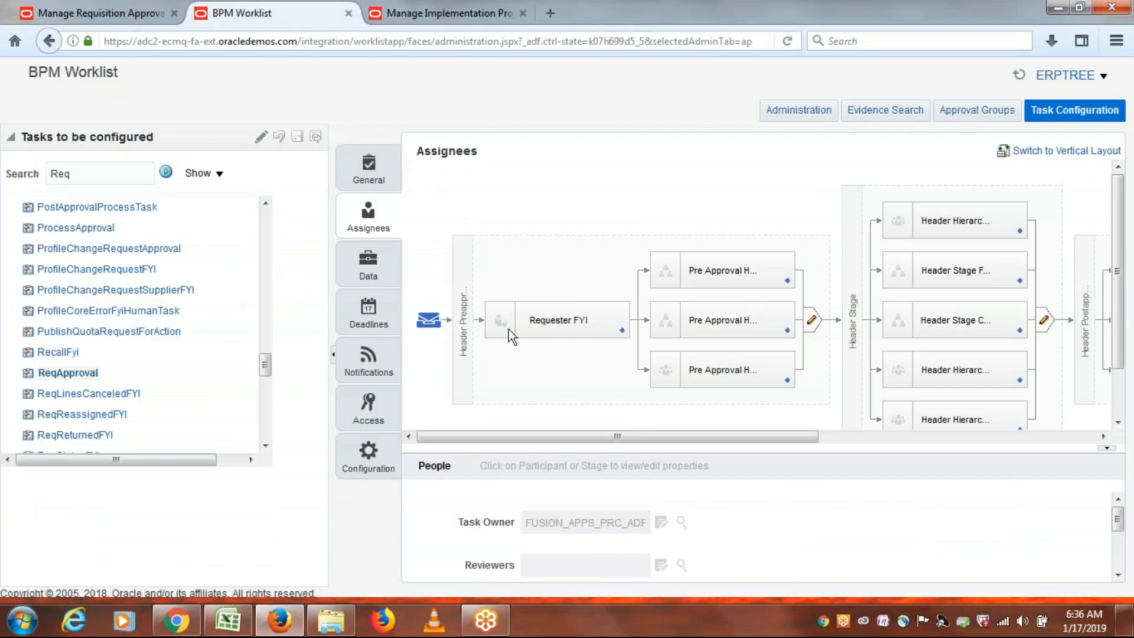
click(98, 12)
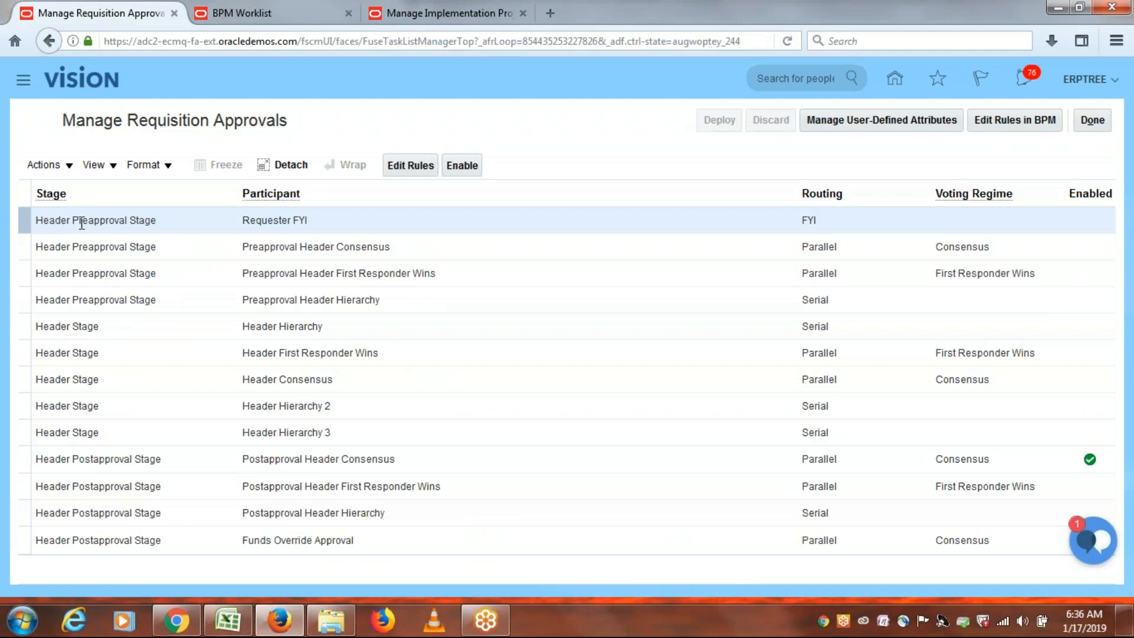
click(248, 12)
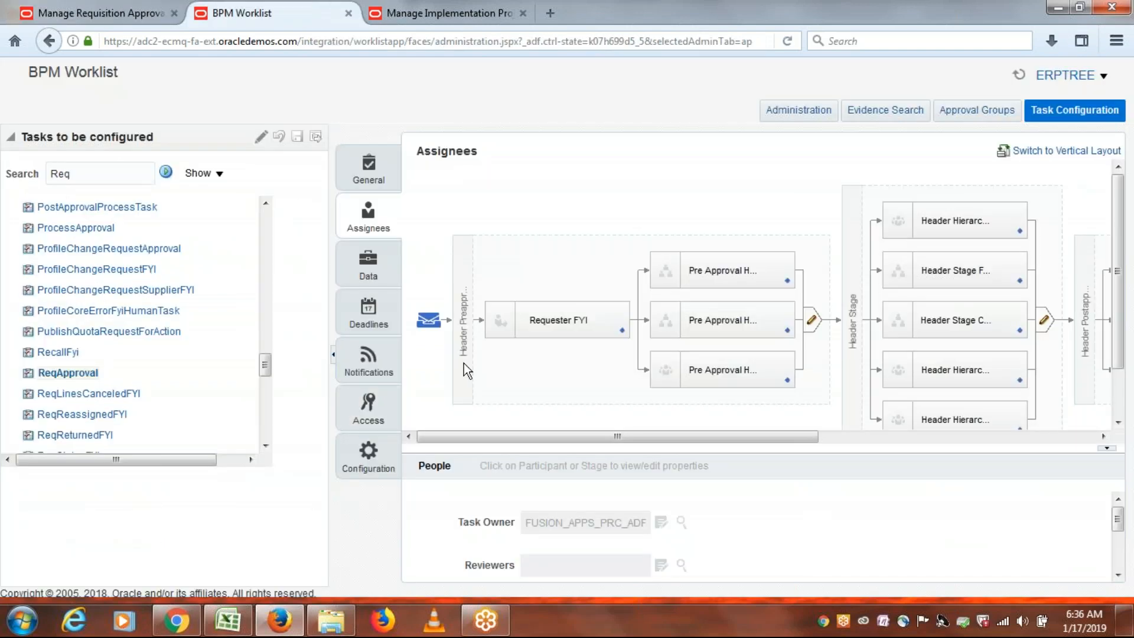
Show the Header Preapproval stage's properties and scroll to the postapproval Funds Override participant.
click(466, 311)
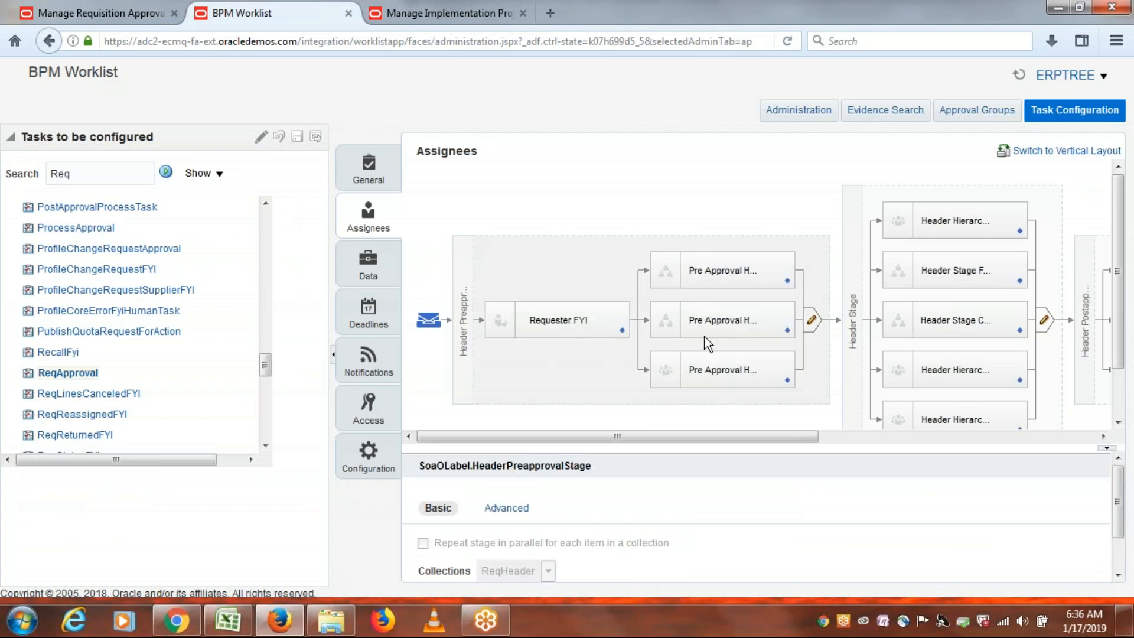
click(121, 11)
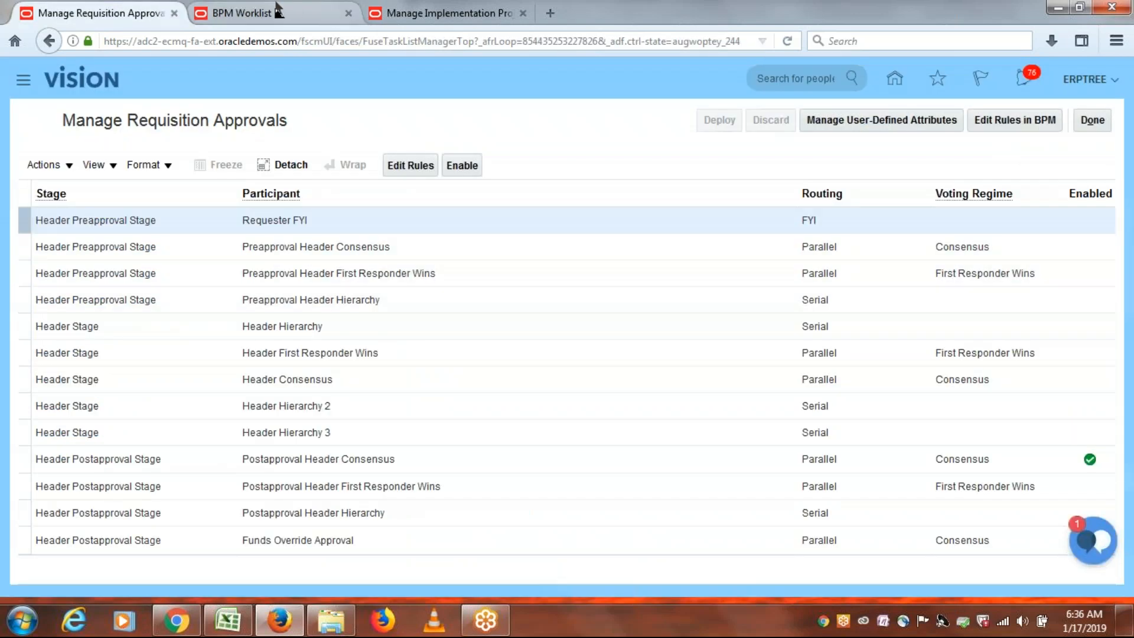
click(279, 12)
drag(623, 436, 995, 458)
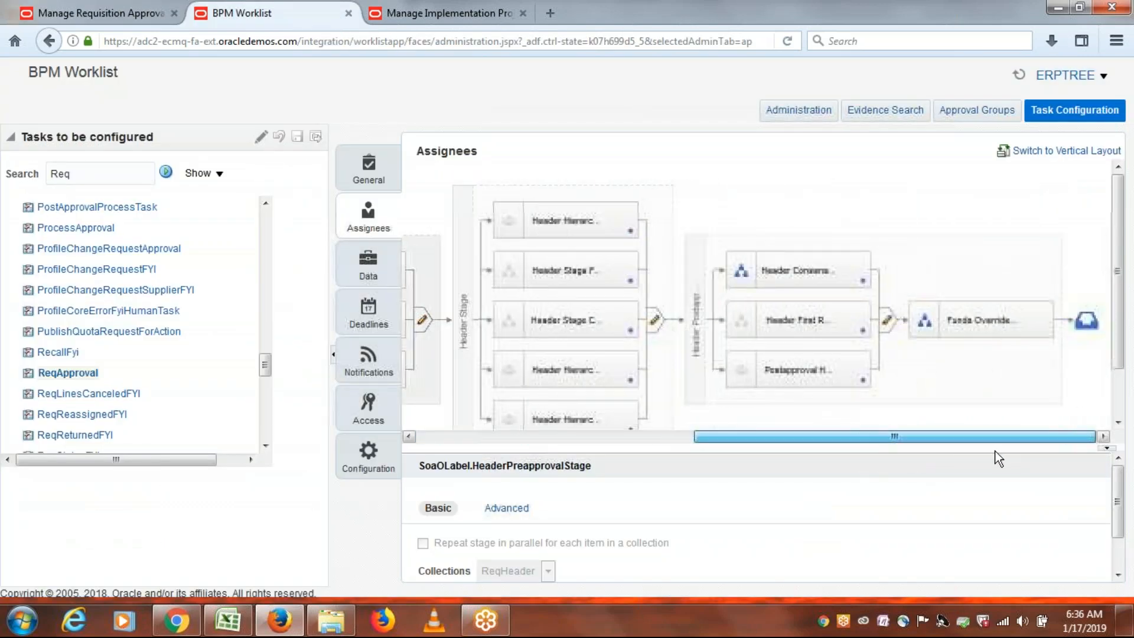
click(91, 12)
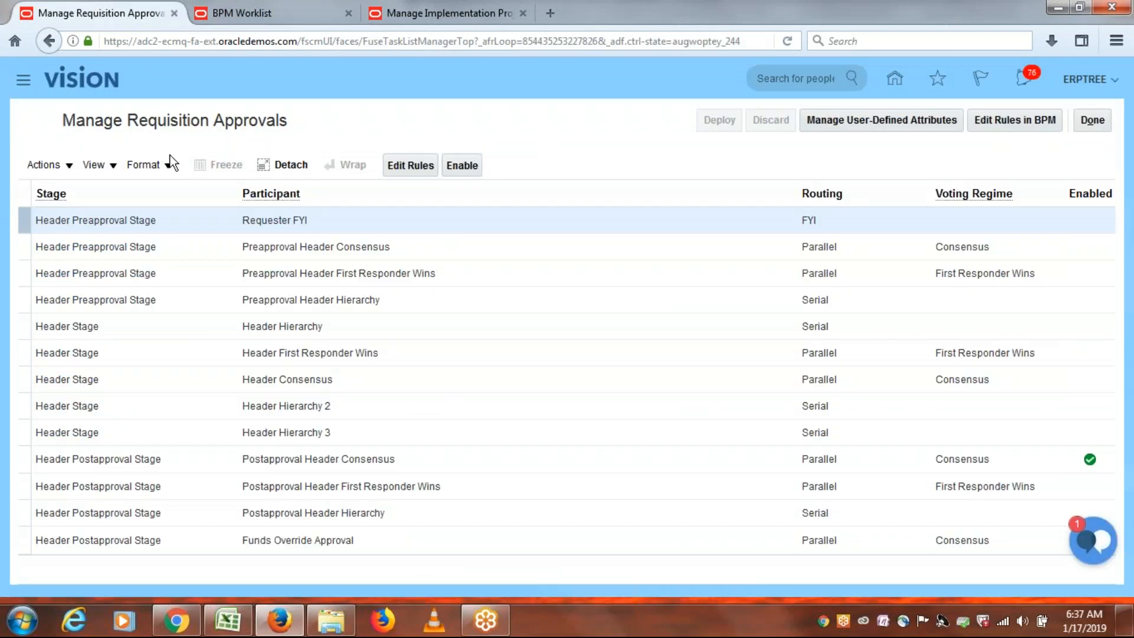
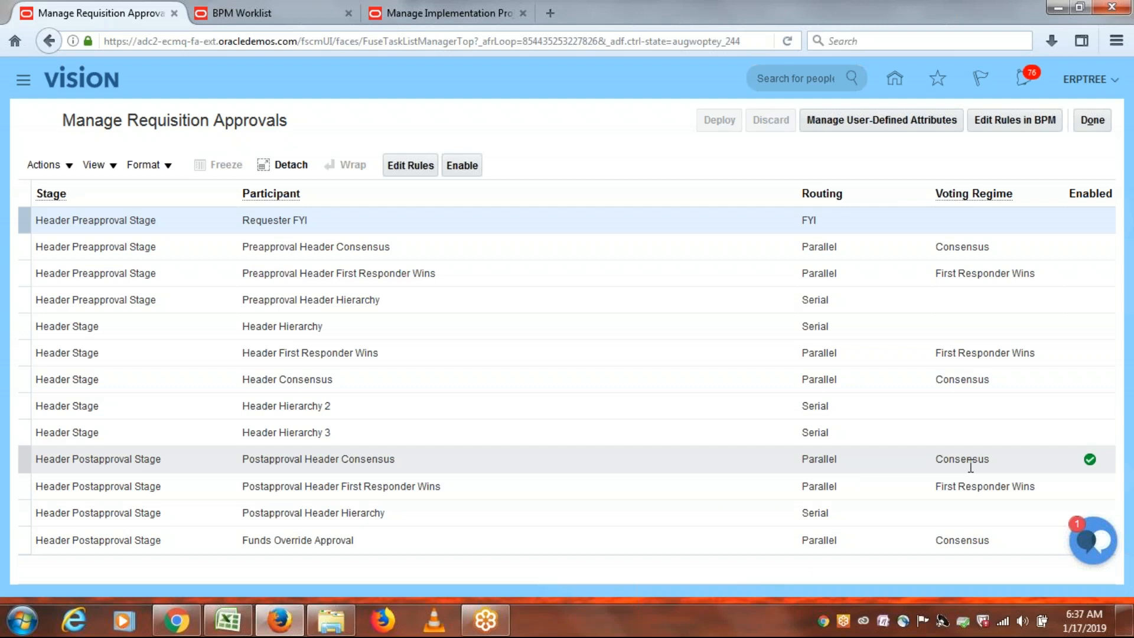
Compare the BPM Worklist assignees diagram with the Manage Requisition Approvals stage table, ending on the diagram.
click(249, 10)
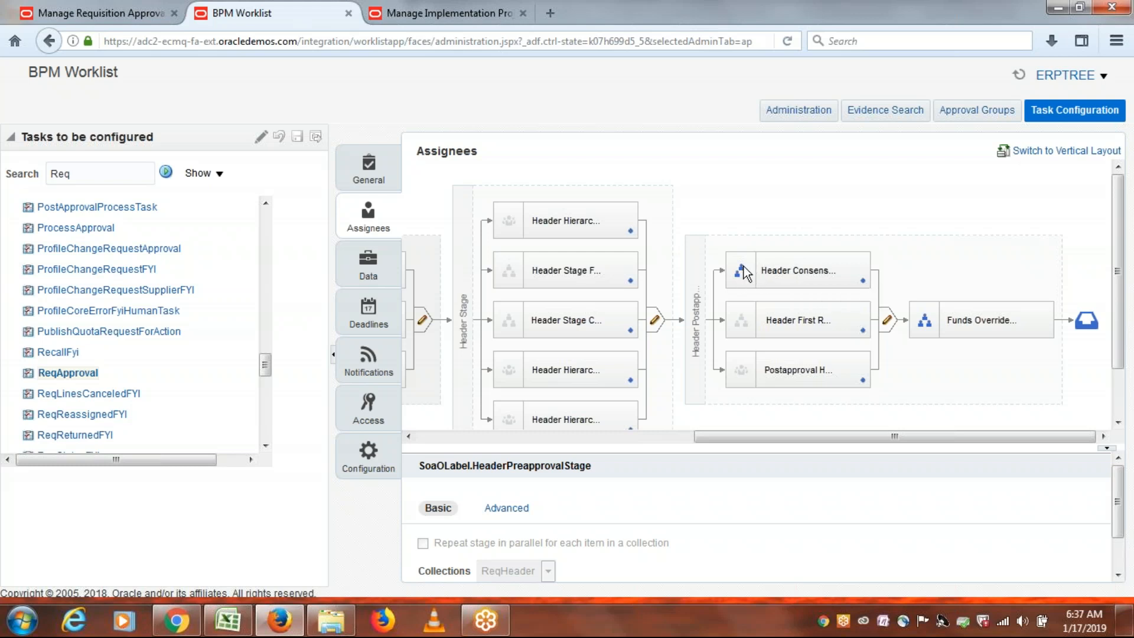
drag(822, 439, 940, 436)
click(87, 10)
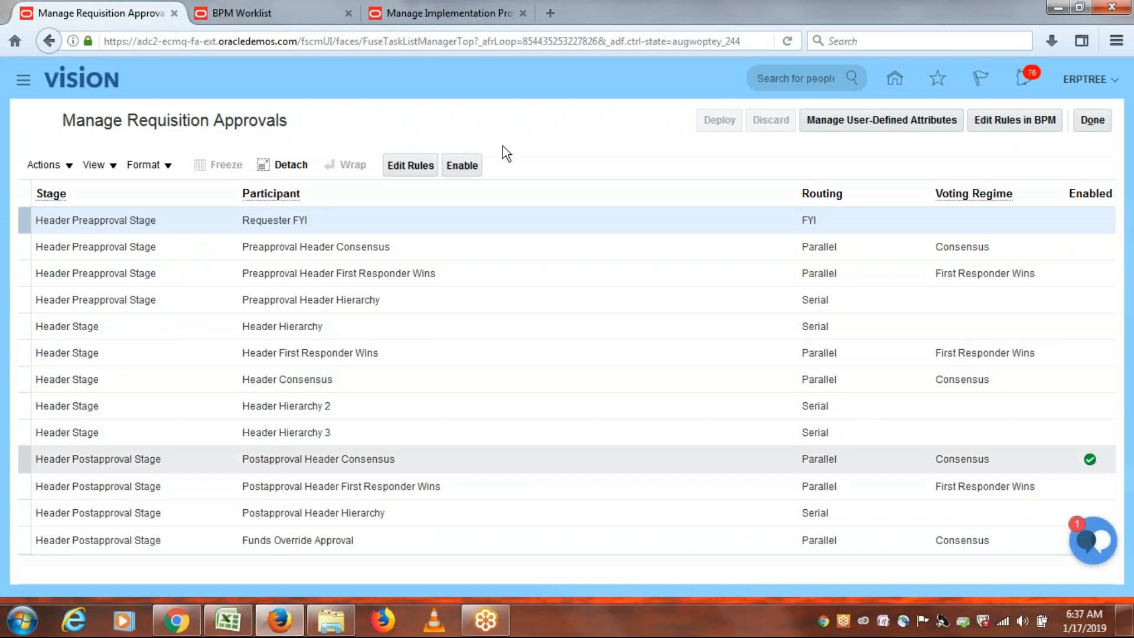
click(245, 10)
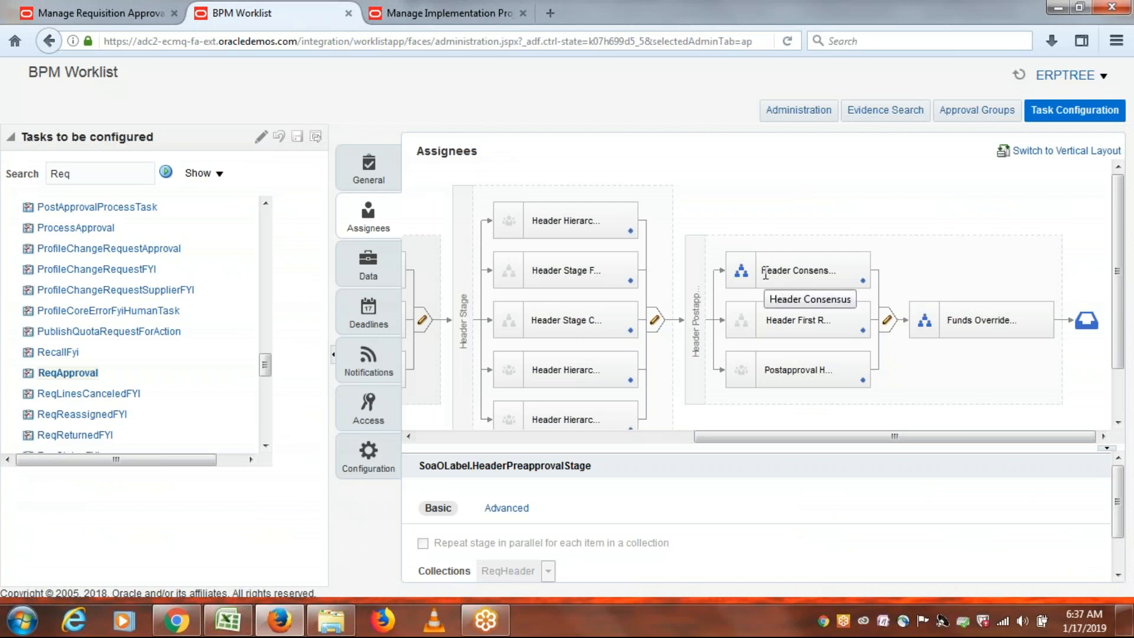
click(99, 10)
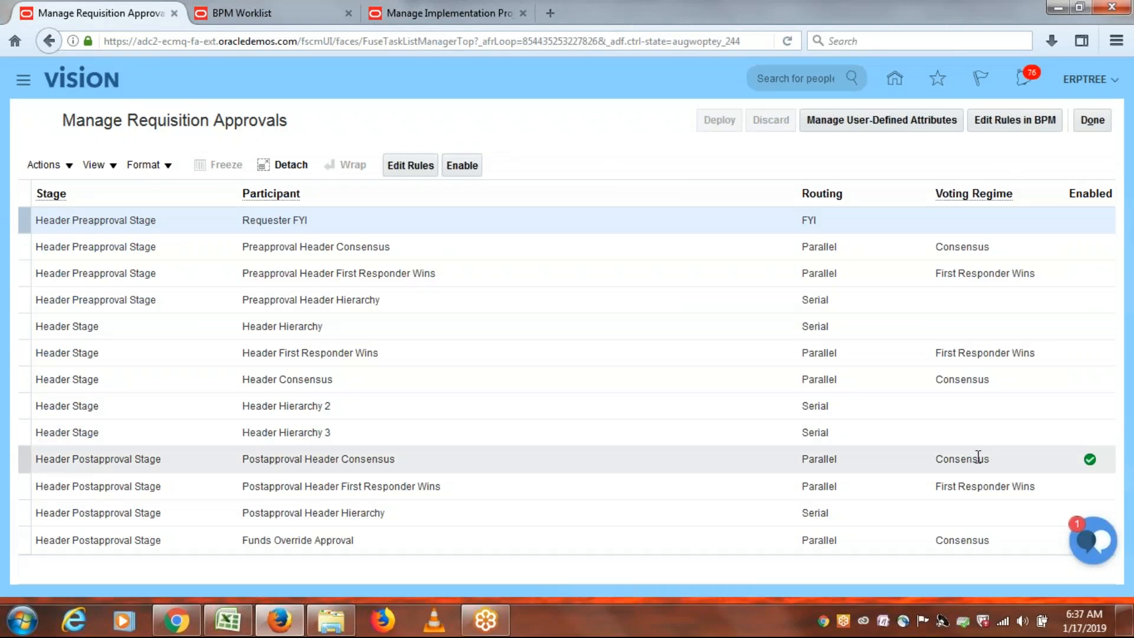
click(257, 11)
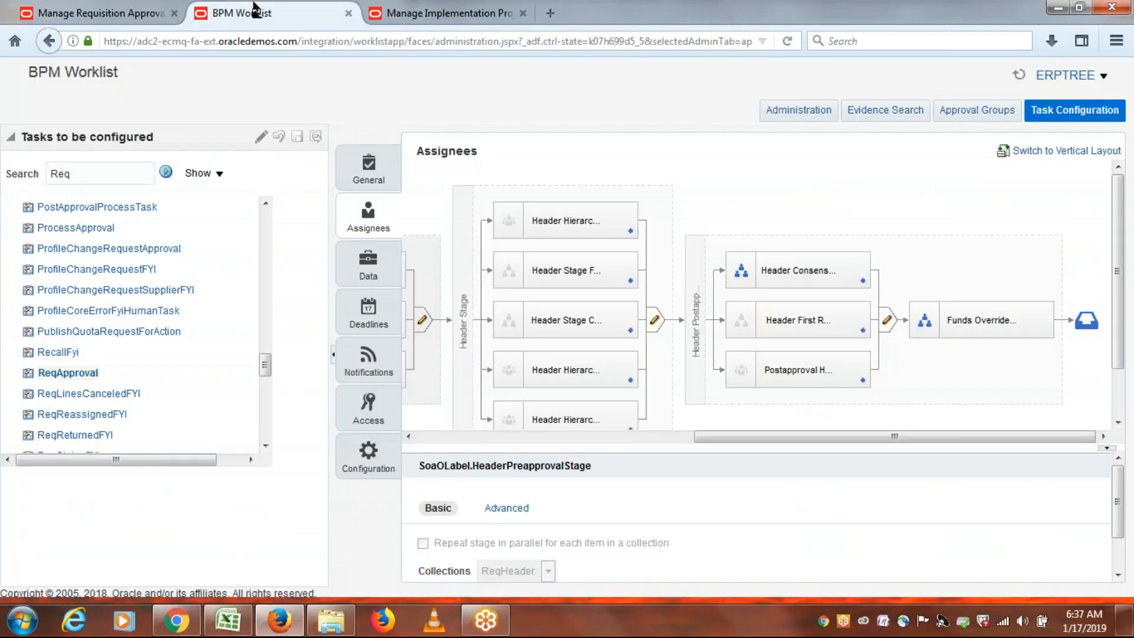
Select the Header Hierarchy assignee and review its Advanced settings.
click(556, 223)
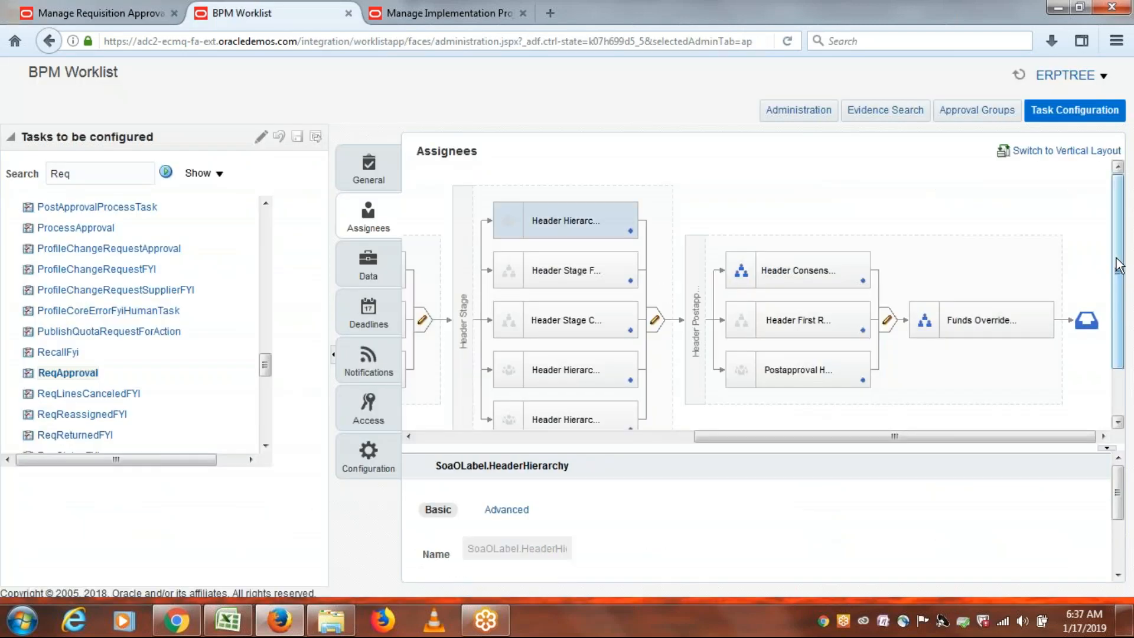
scroll(1118, 271, down, 2)
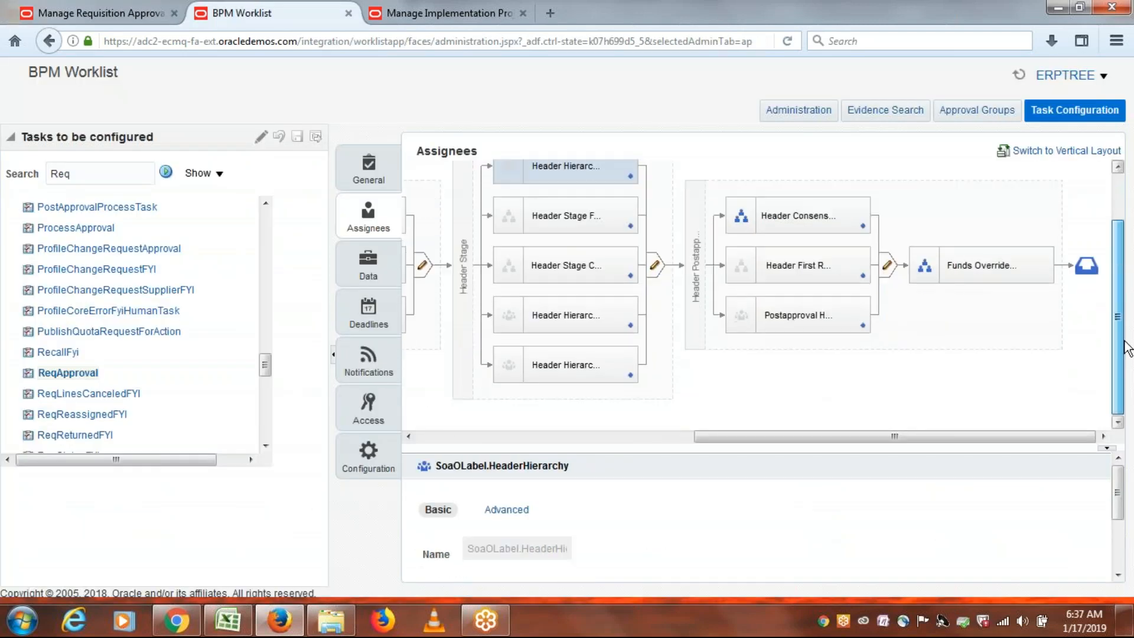
click(507, 509)
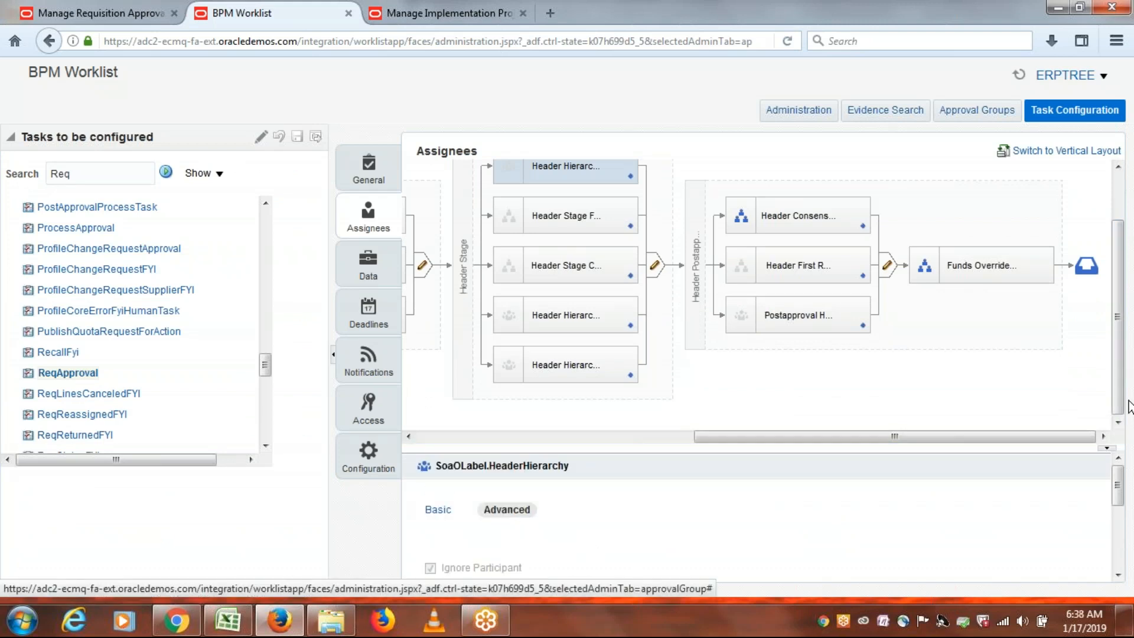
scroll(1121, 495, down, 2)
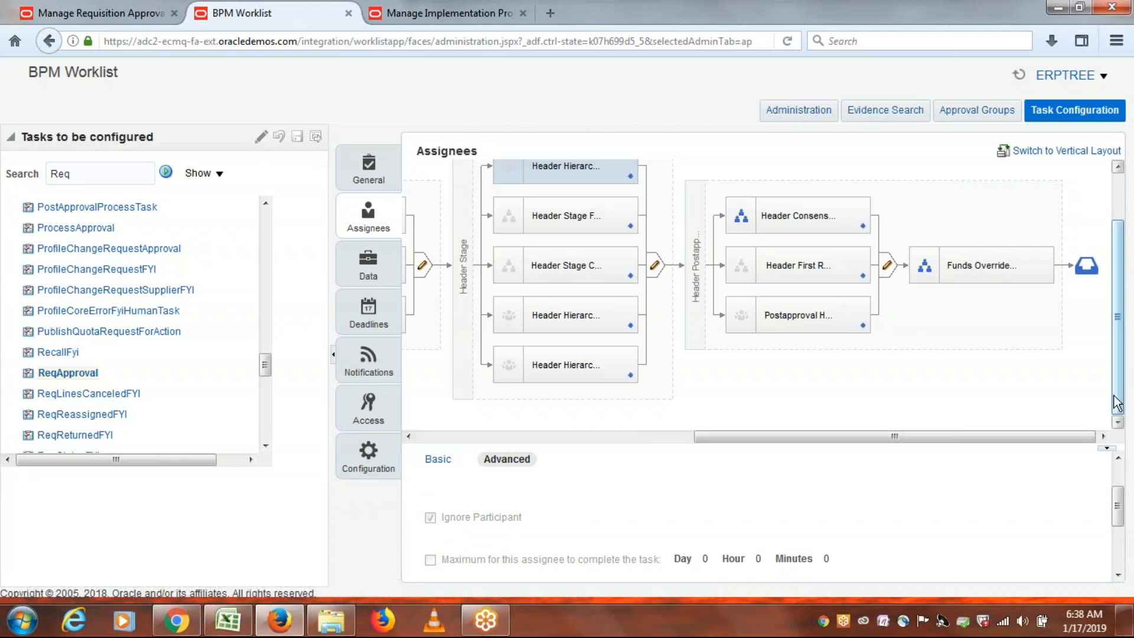
drag(1118, 344, 1127, 298)
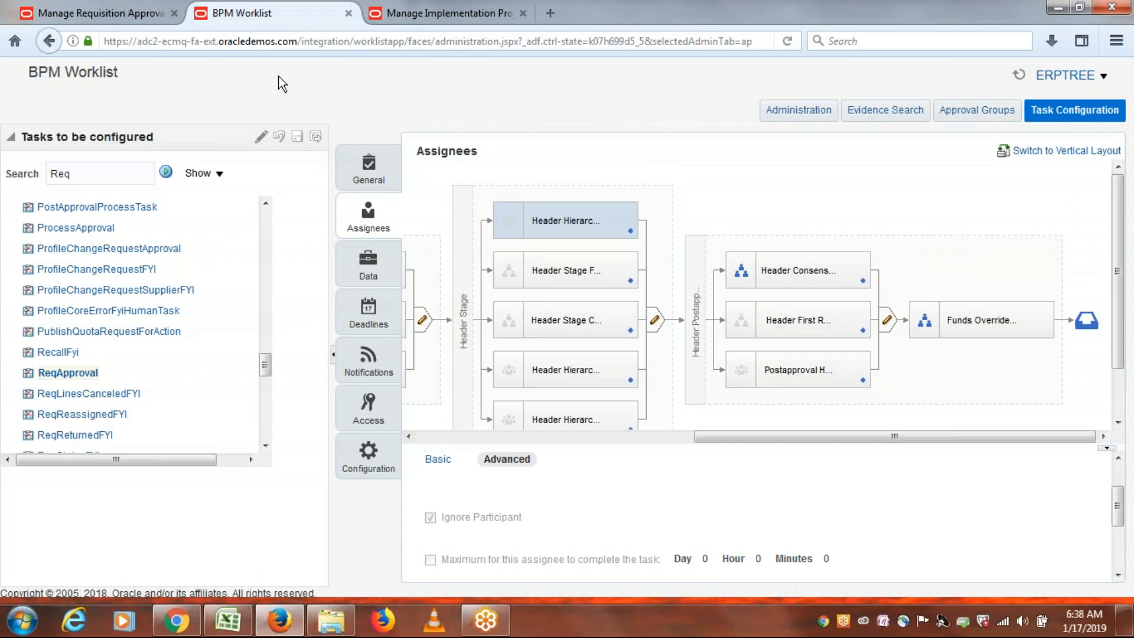
Cross-check the requisition approvals table against the diagram, then bring up the Excel PR approval-rule notes.
click(100, 13)
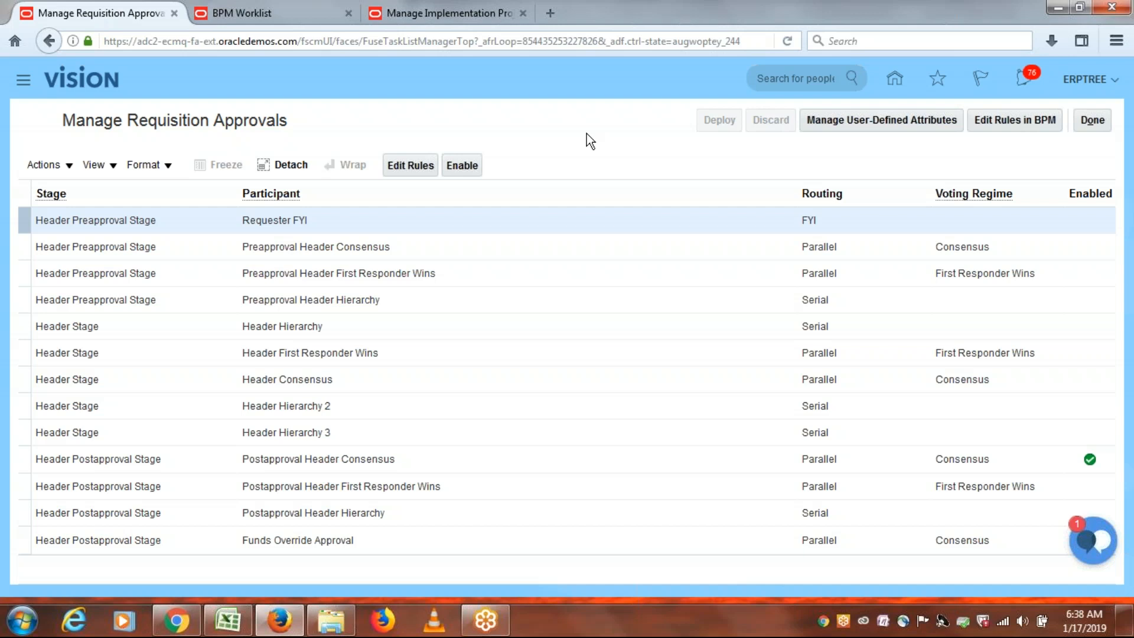
click(268, 13)
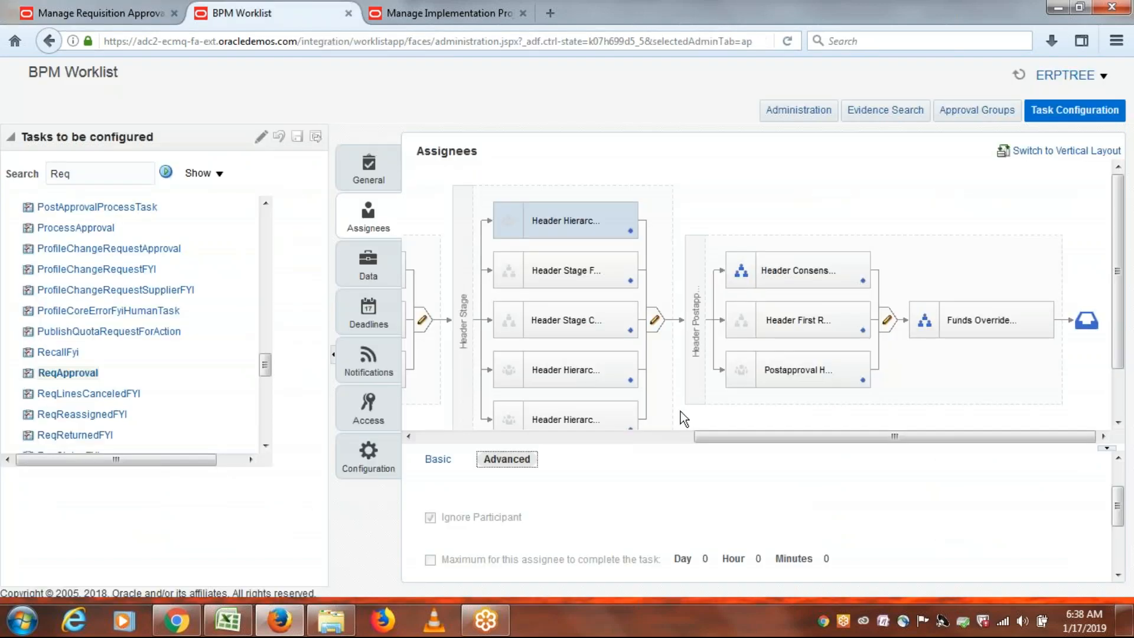
drag(773, 434, 439, 426)
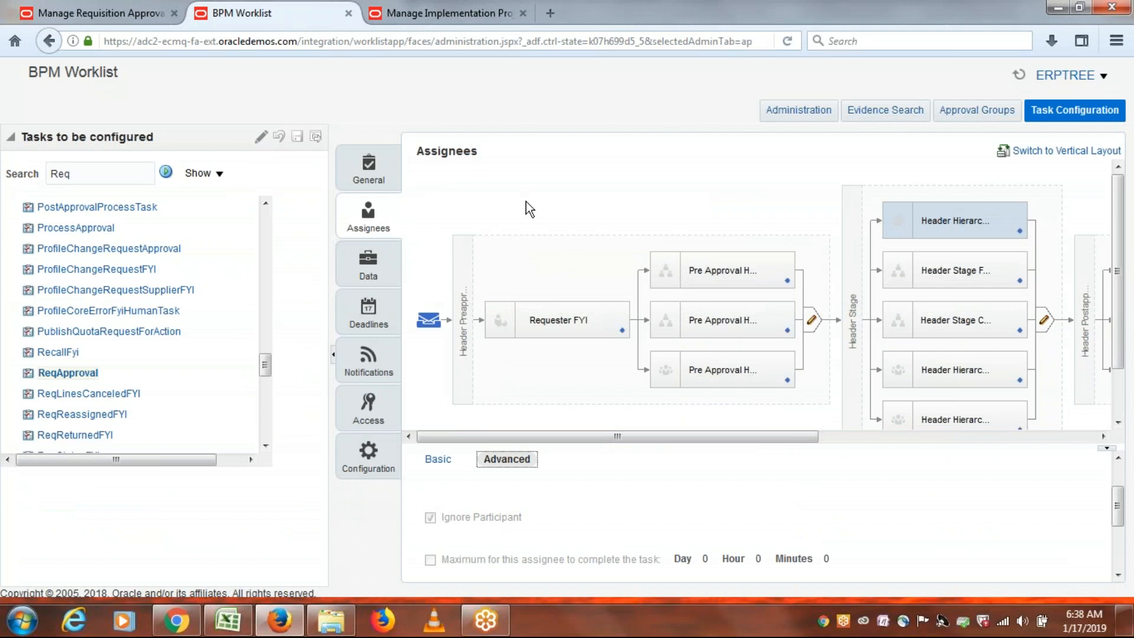
click(113, 10)
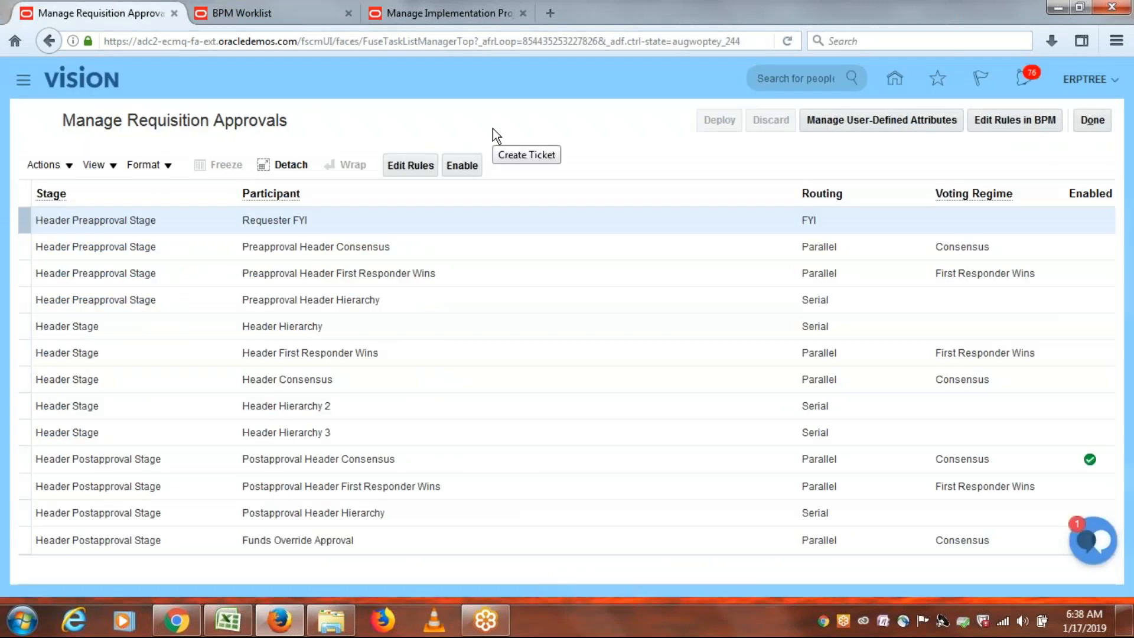
click(255, 15)
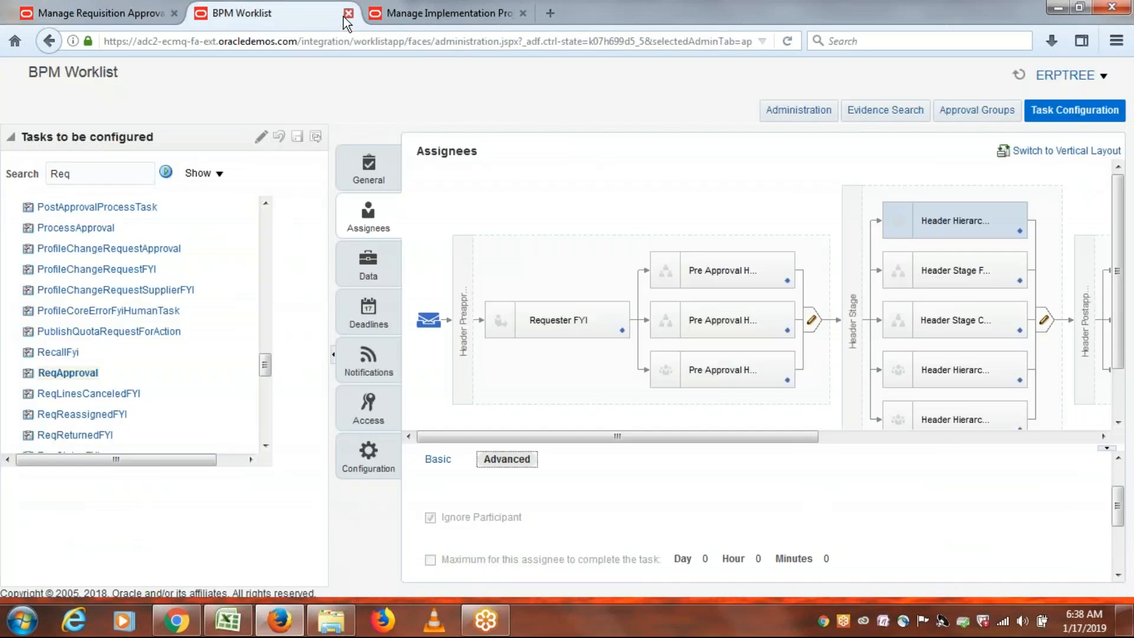
click(91, 13)
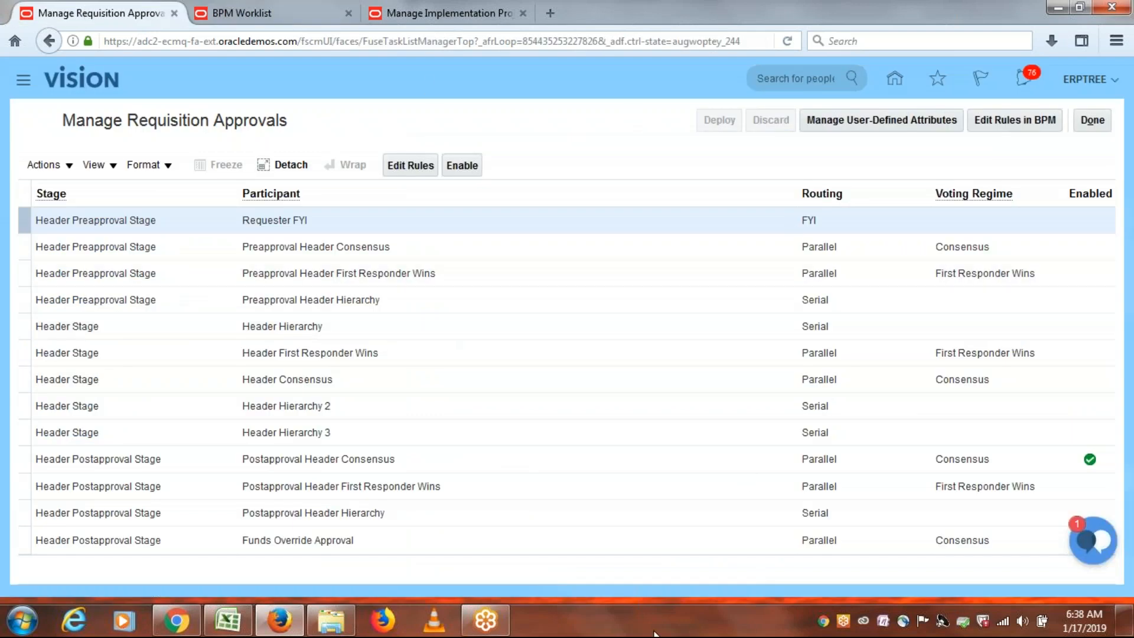
click(228, 621)
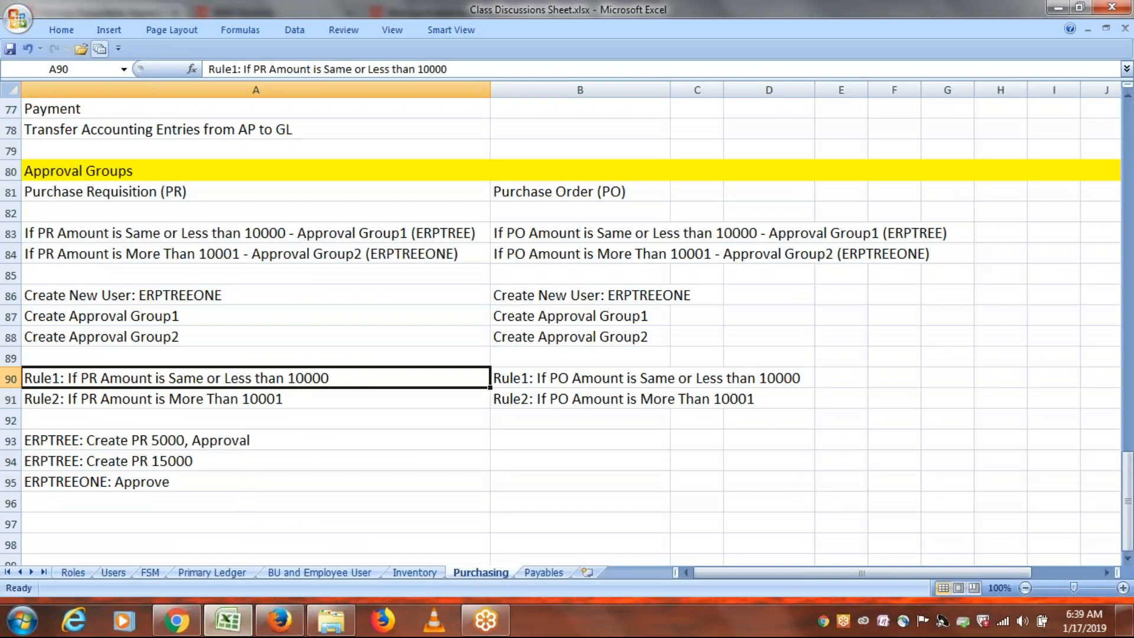
Open the Postapproval Header Consensus approval rules and select the ERPTREE AutoApprovals rule.
key(alt+Tab)
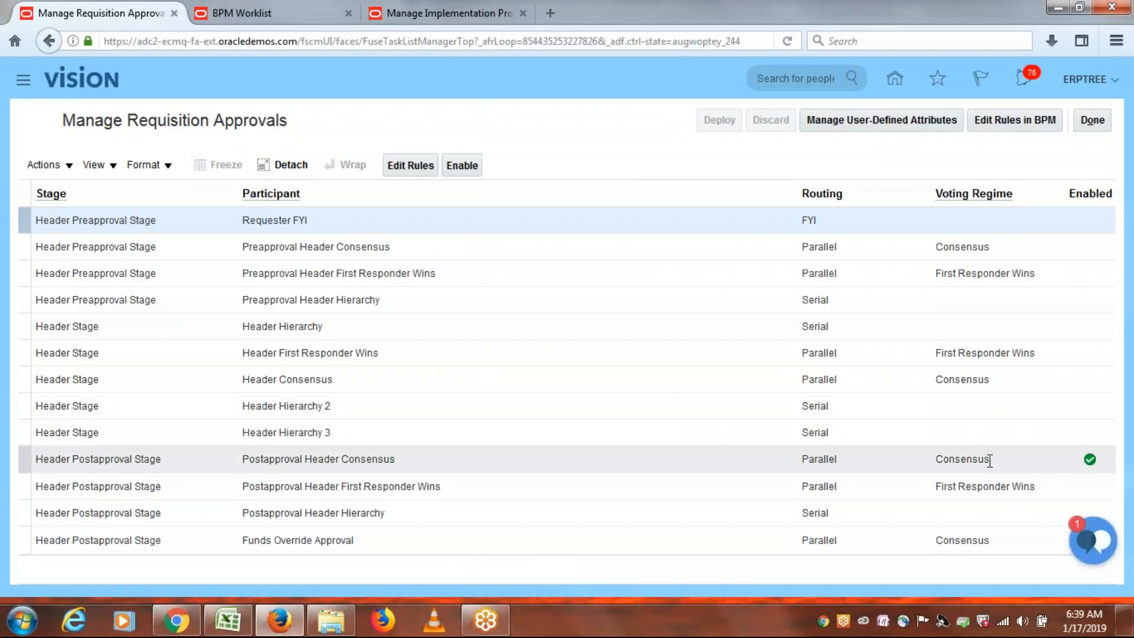
click(533, 458)
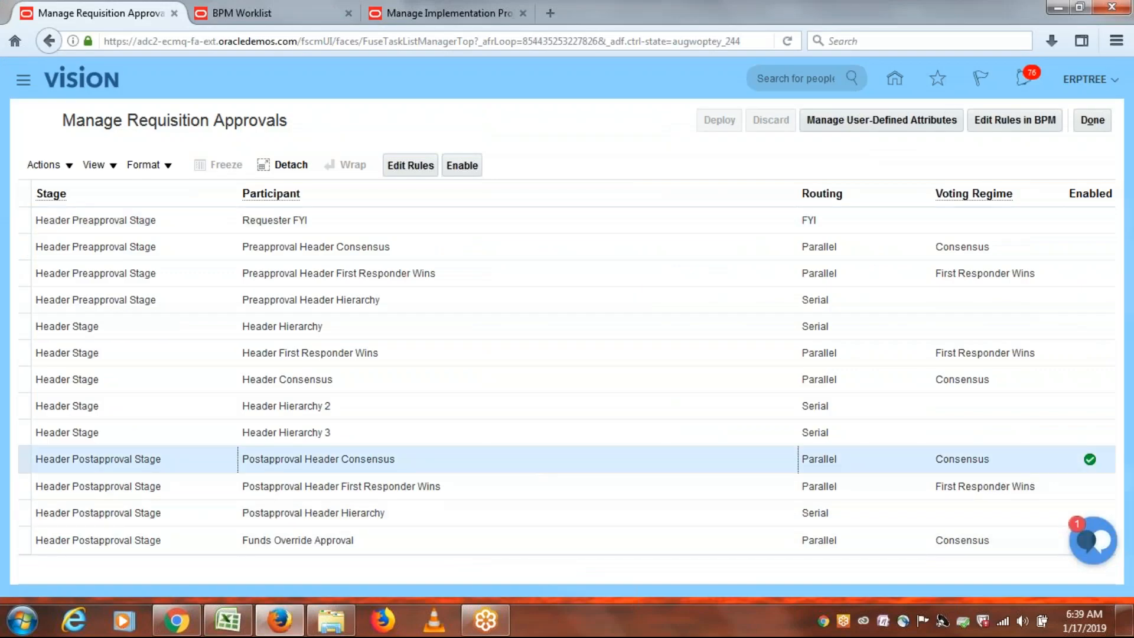
click(410, 165)
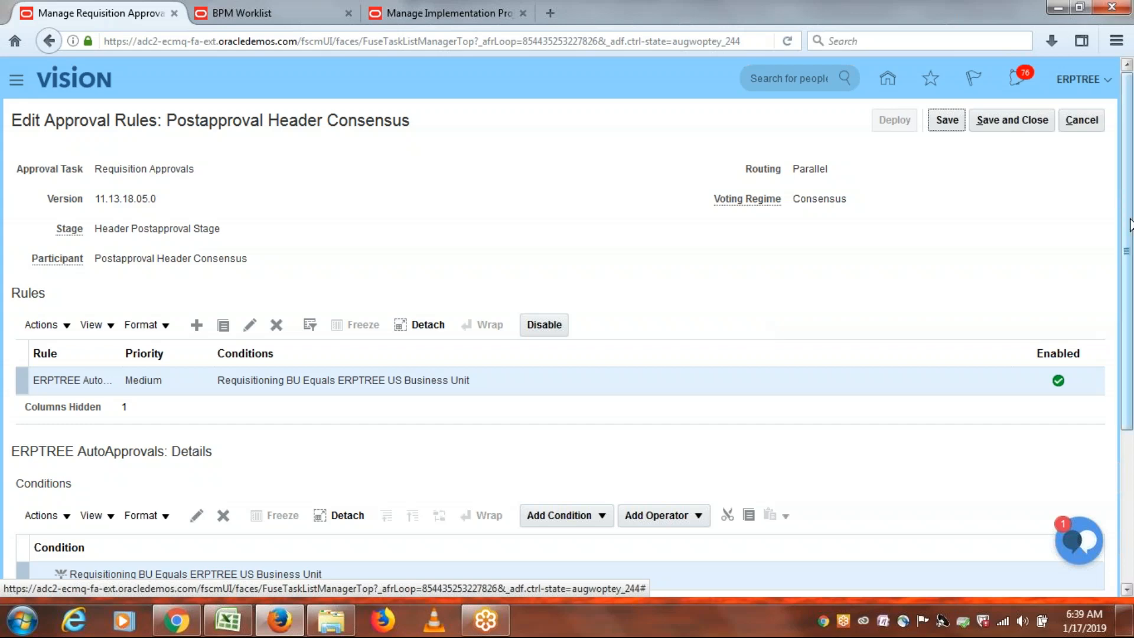
mouse_move(1130, 229)
mouse_down()
mouse_move(1132, 413)
mouse_move(1133, 208)
mouse_up()
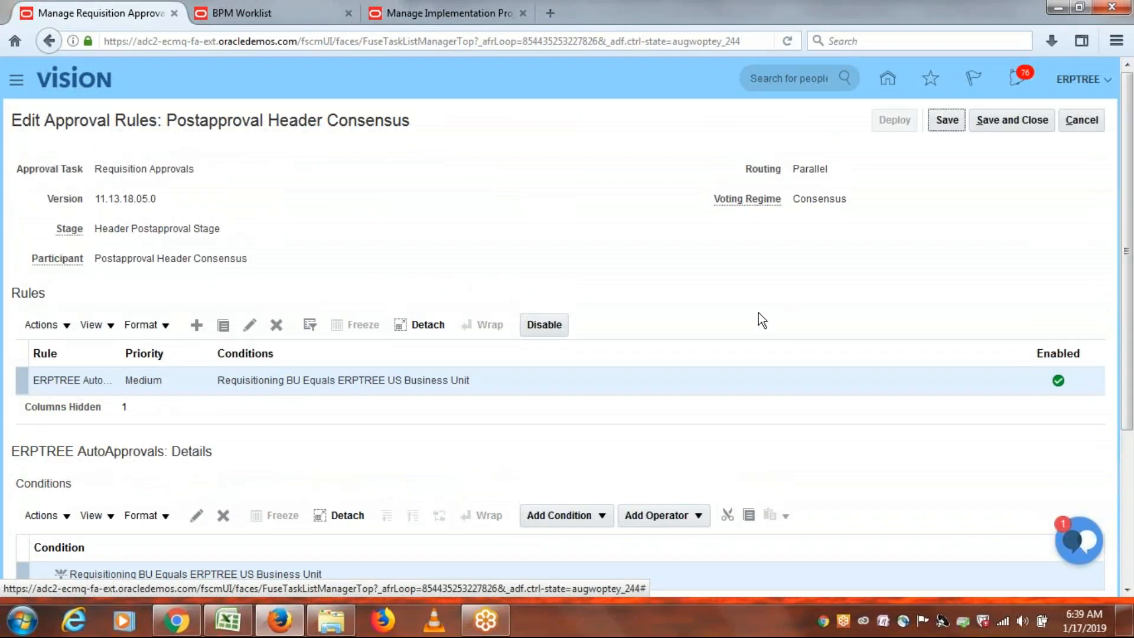
click(544, 376)
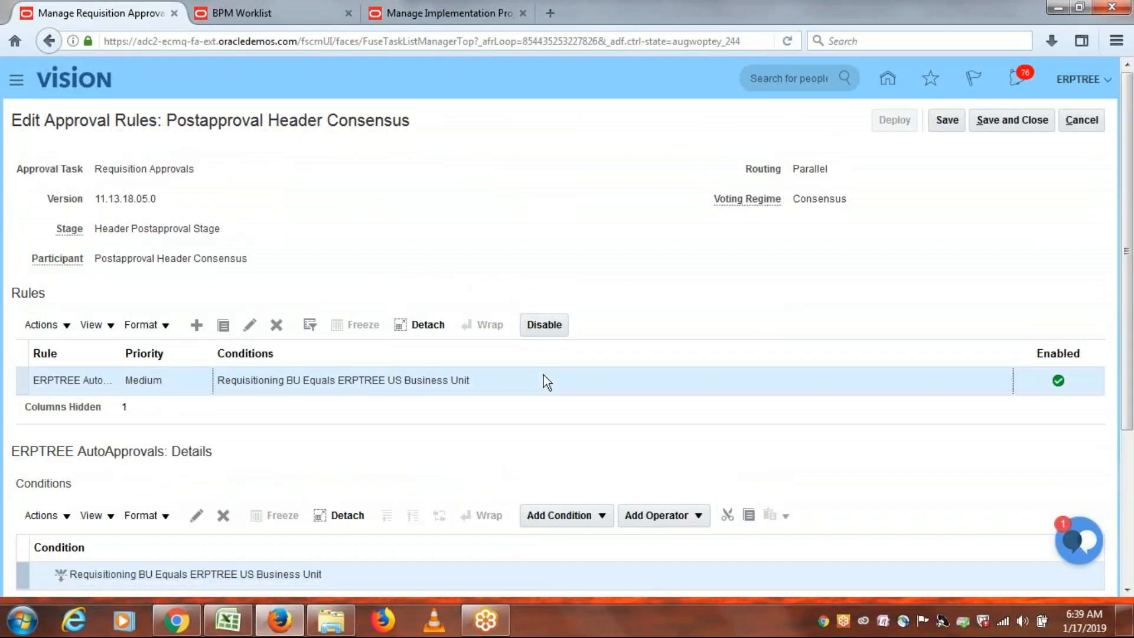
Disable the ERPTREE AutoApprovals rule, glancing at the Excel notes before returning.
click(545, 325)
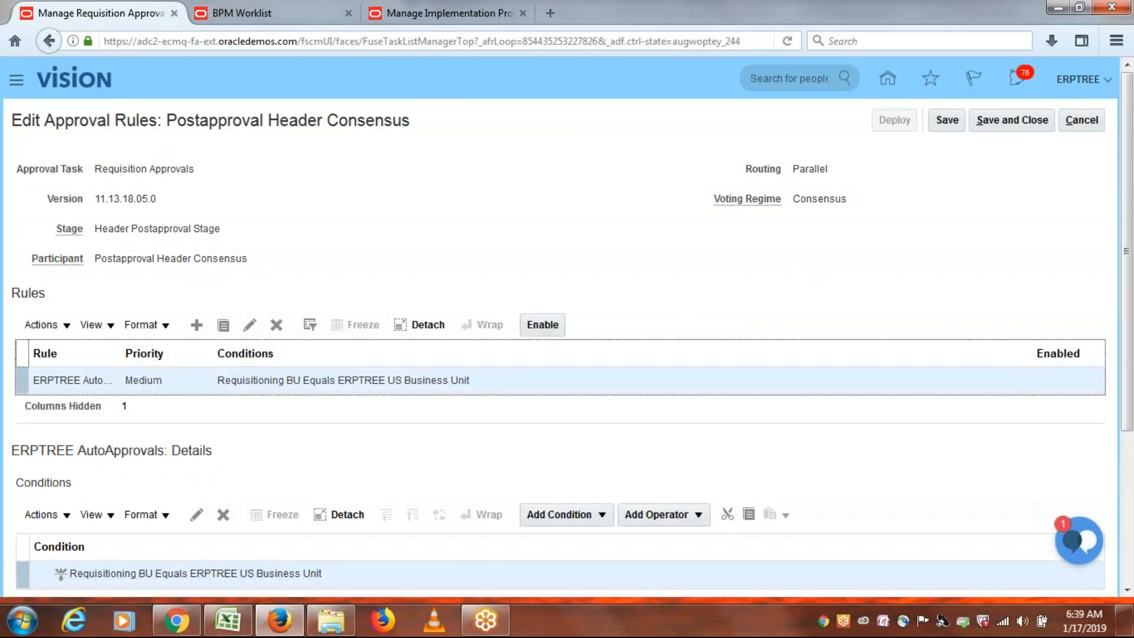
click(227, 621)
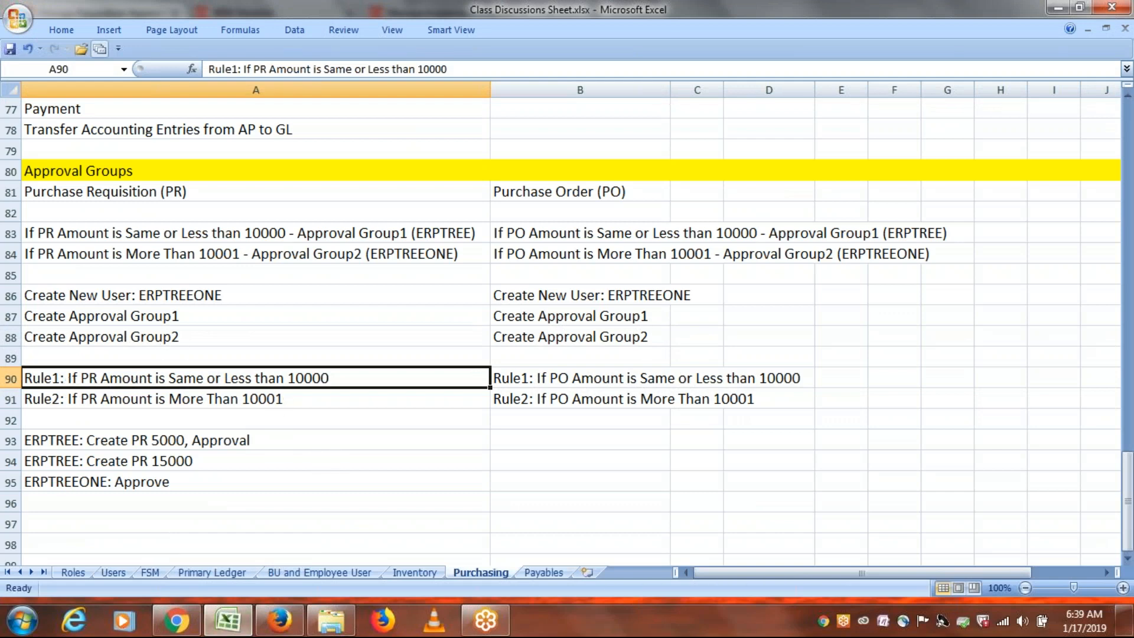
click(279, 621)
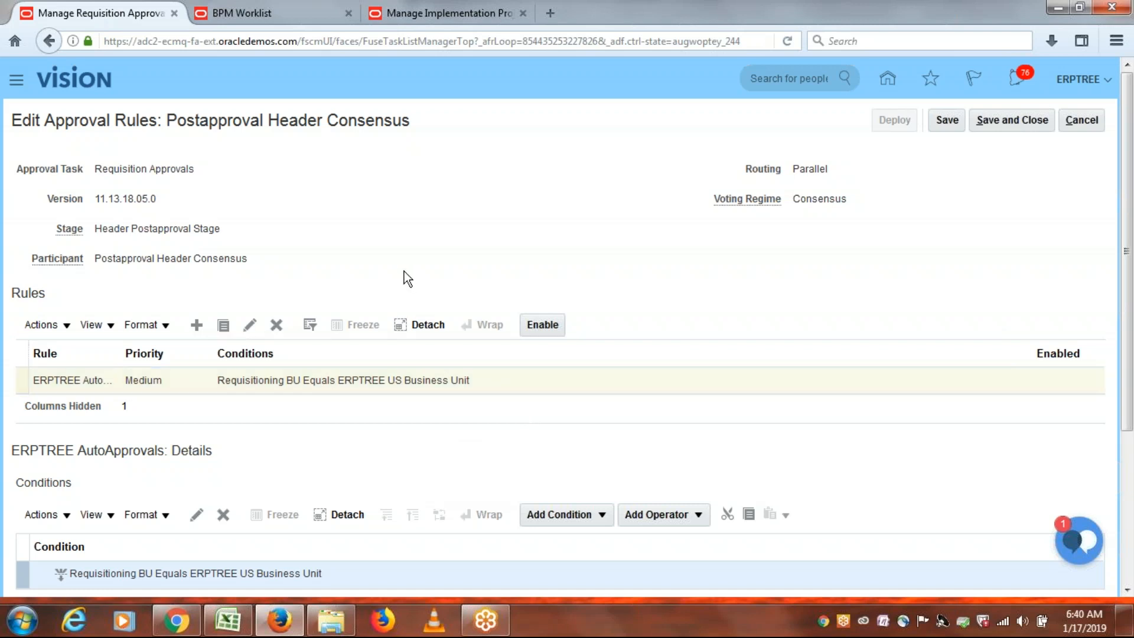
Create a rule named and described 'If PR Amount is Same or Less than 10000', copied from Excel cell A90.
click(196, 325)
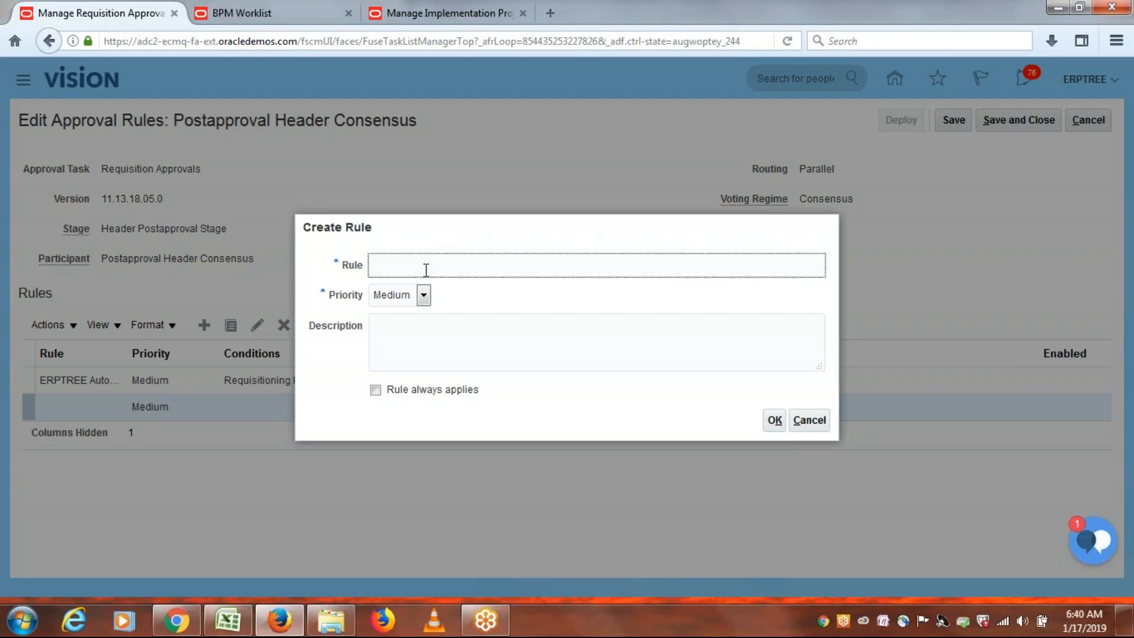
key(alt+Tab)
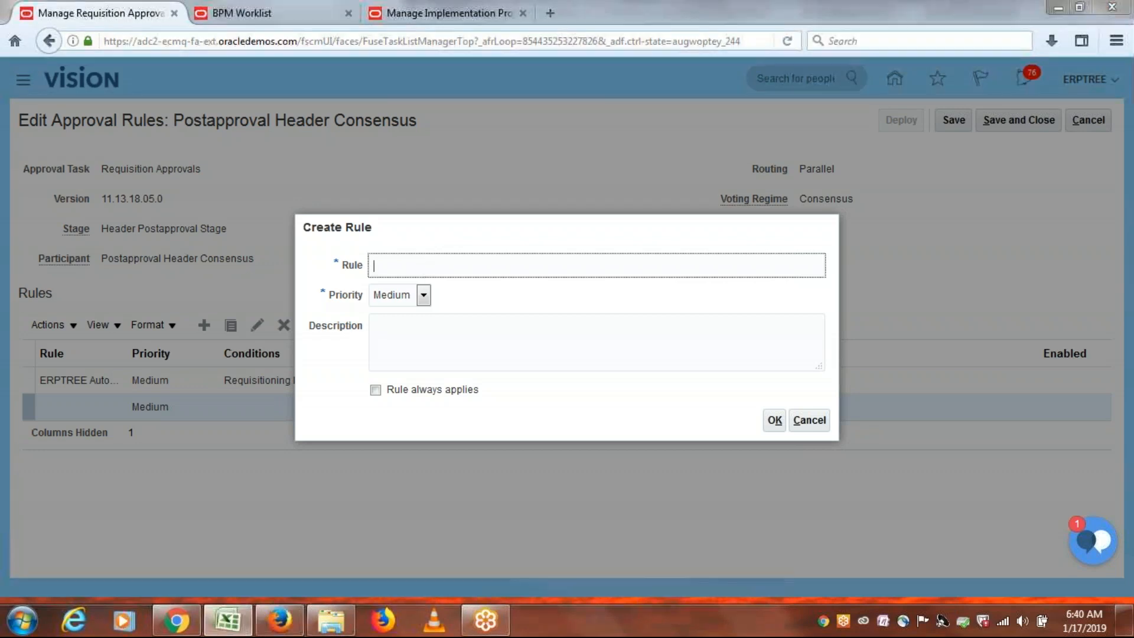
double_click(355, 377)
drag(352, 379, 70, 382)
click(70, 387)
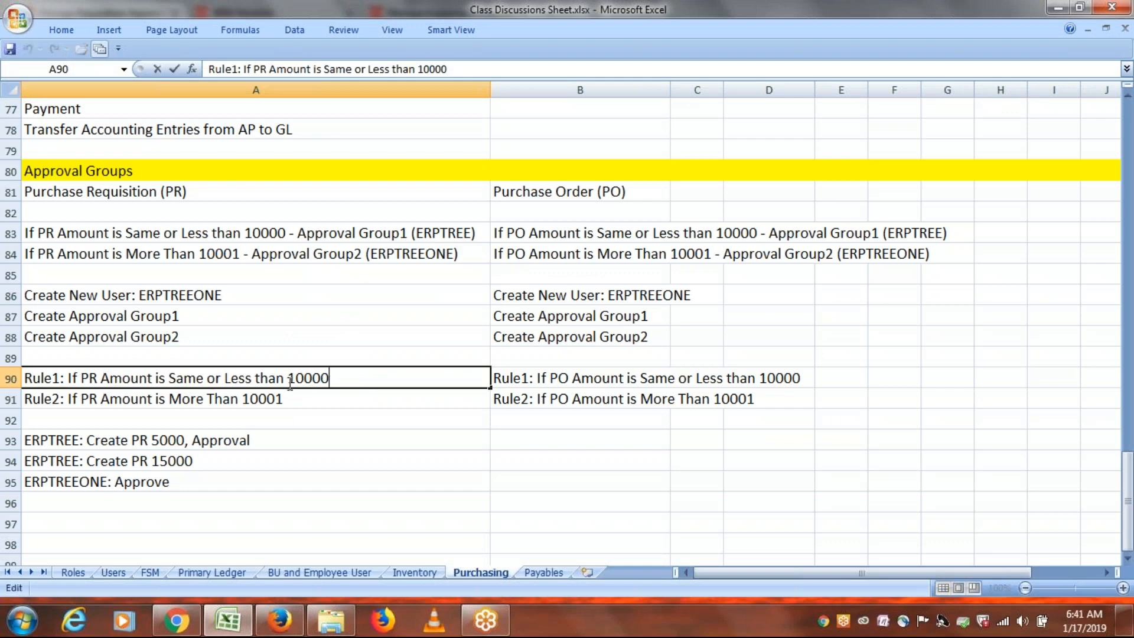
drag(331, 378, 69, 381)
key(ctrl+c)
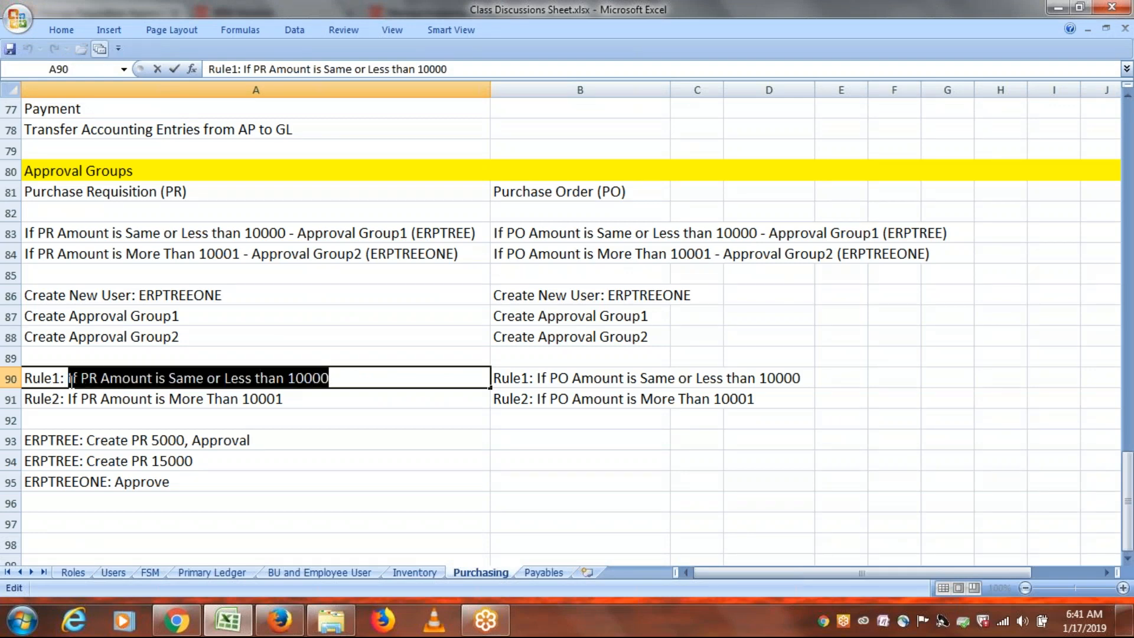
key(alt+Tab)
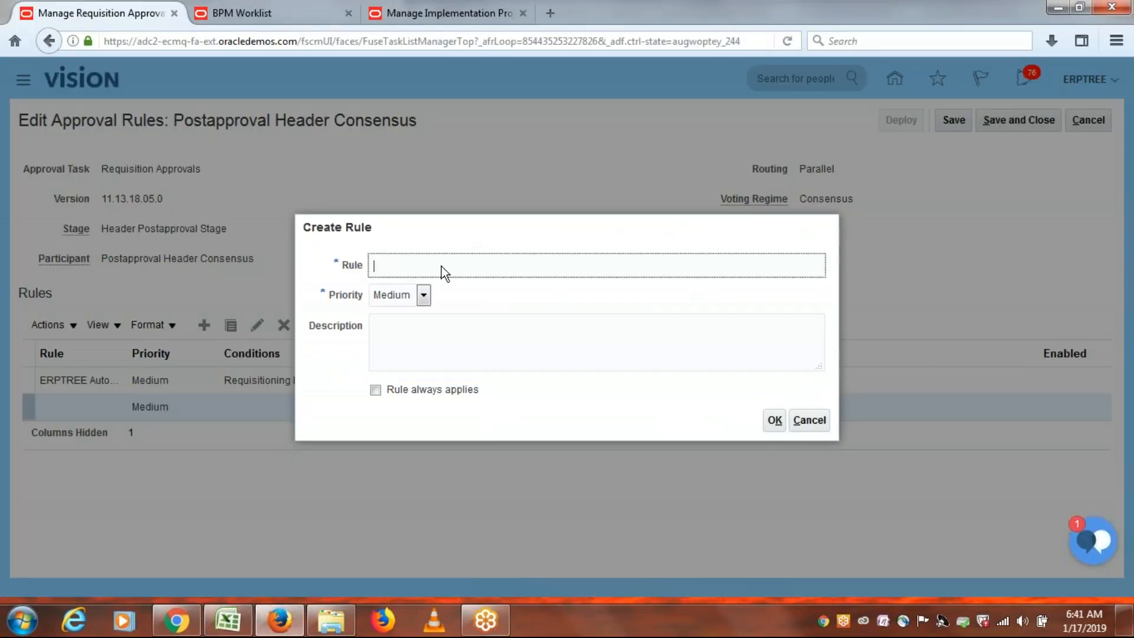
key(ctrl+v)
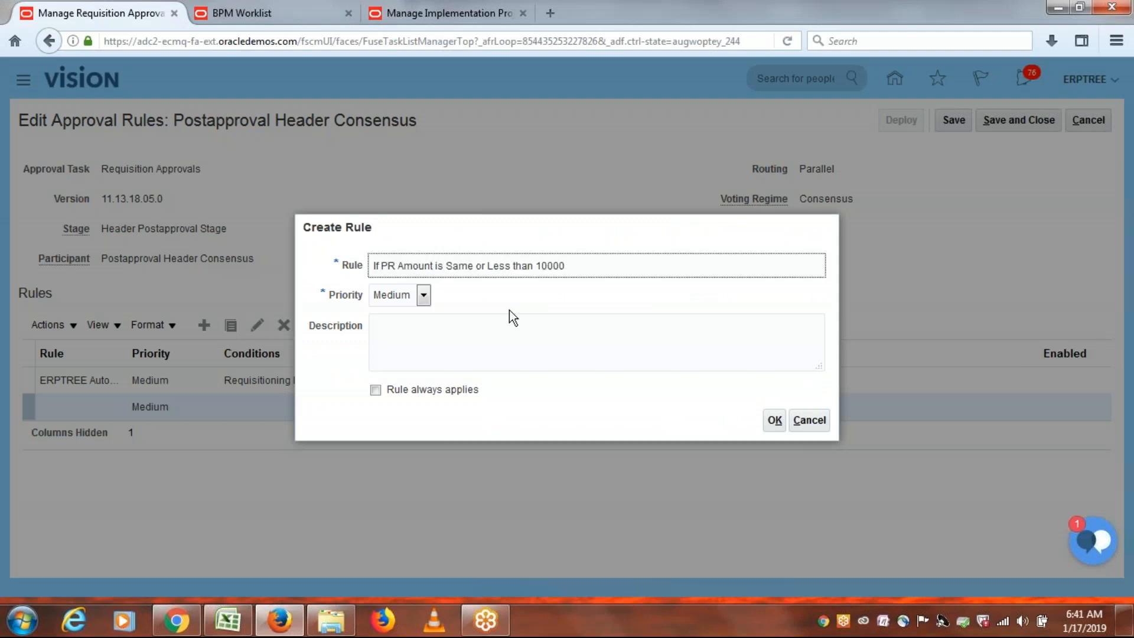
click(426, 362)
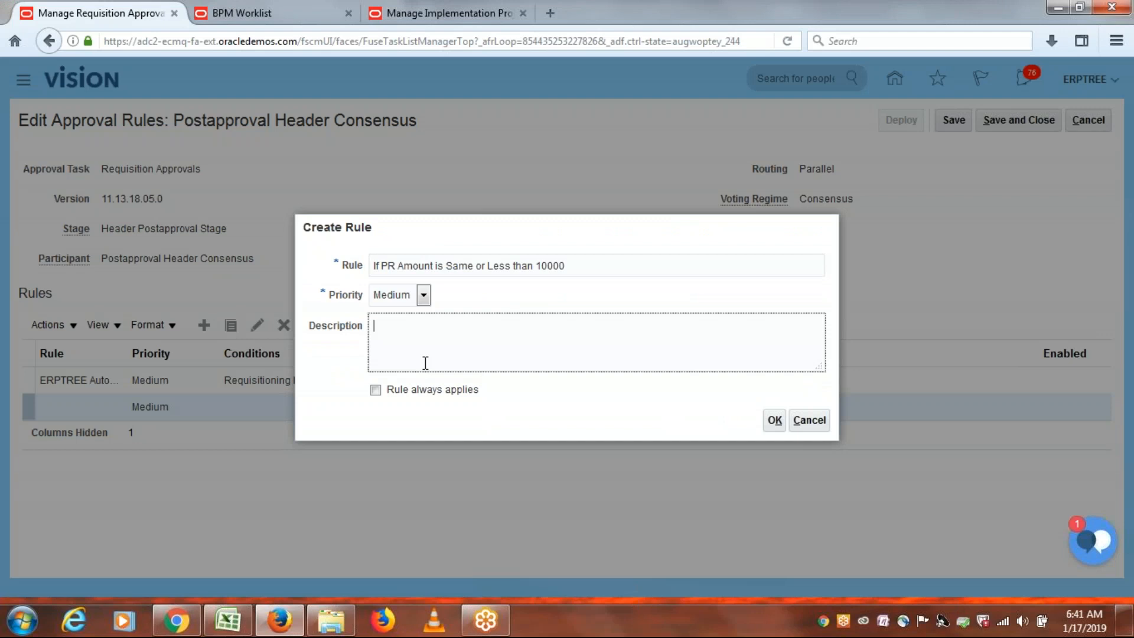
key(ctrl+v)
click(774, 420)
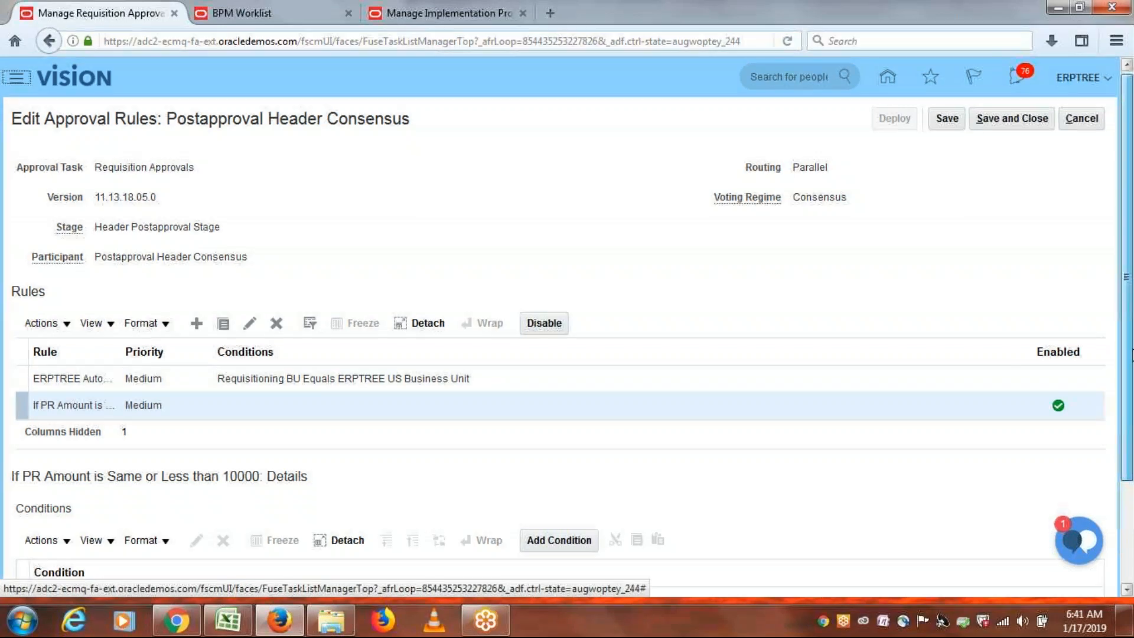
Add a condition on the new rule testing the Requisition Amount attribute.
drag(1127, 284, 1132, 390)
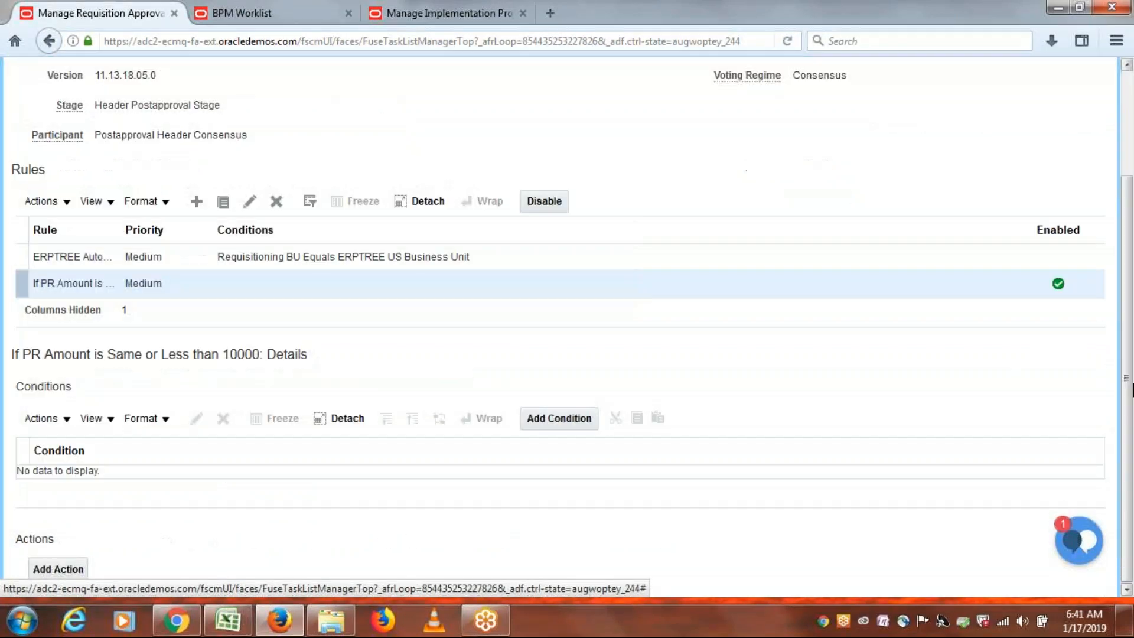
click(554, 419)
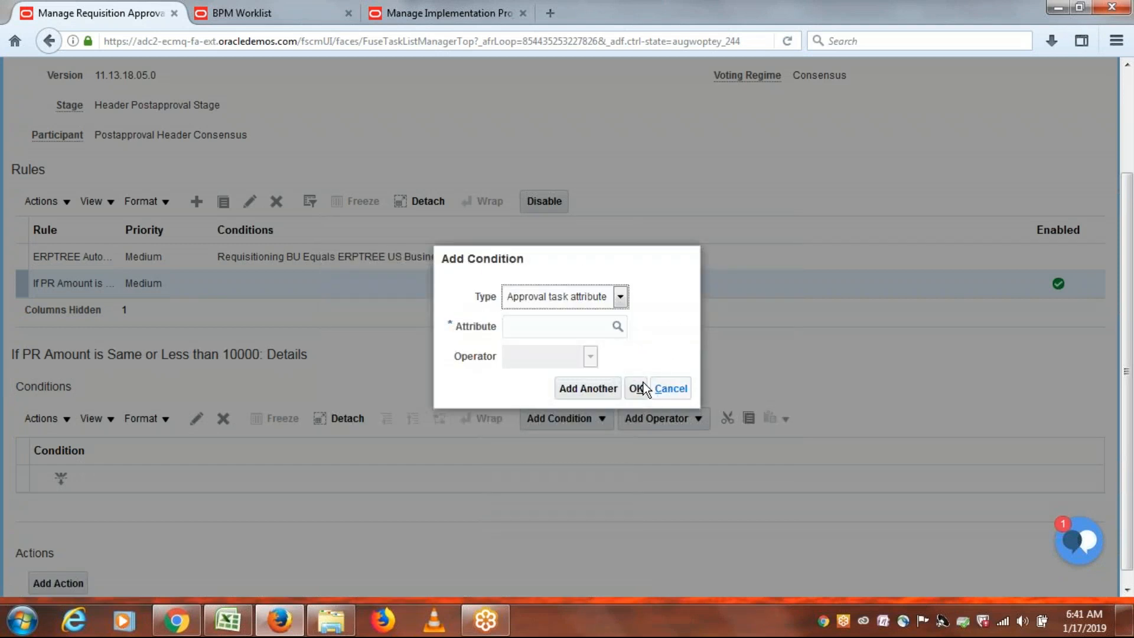
click(545, 328)
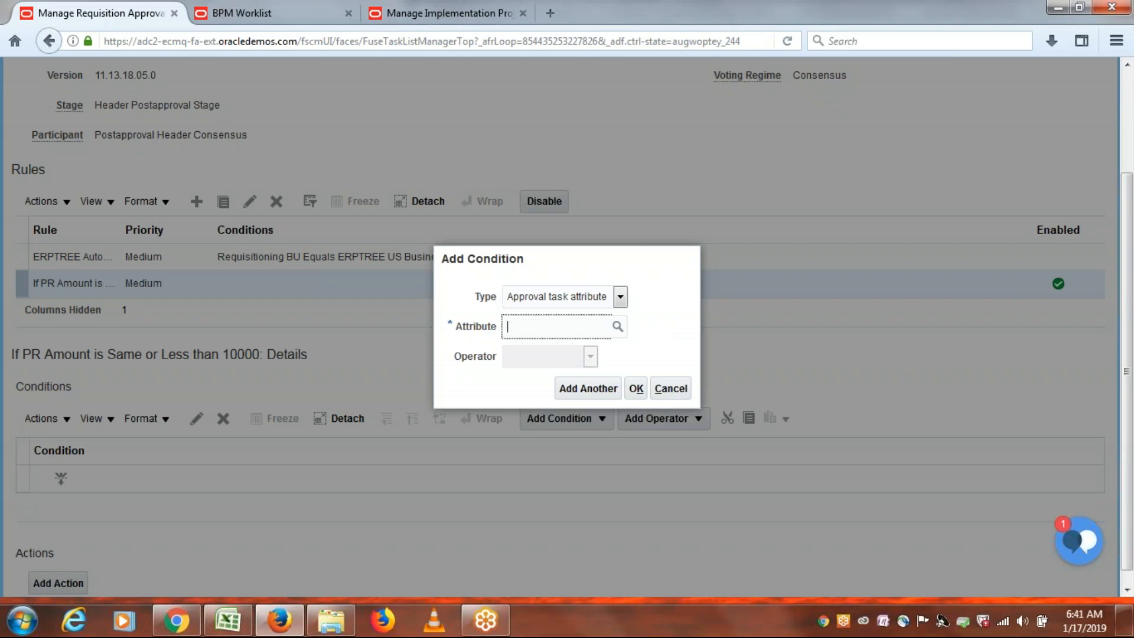
key(Return)
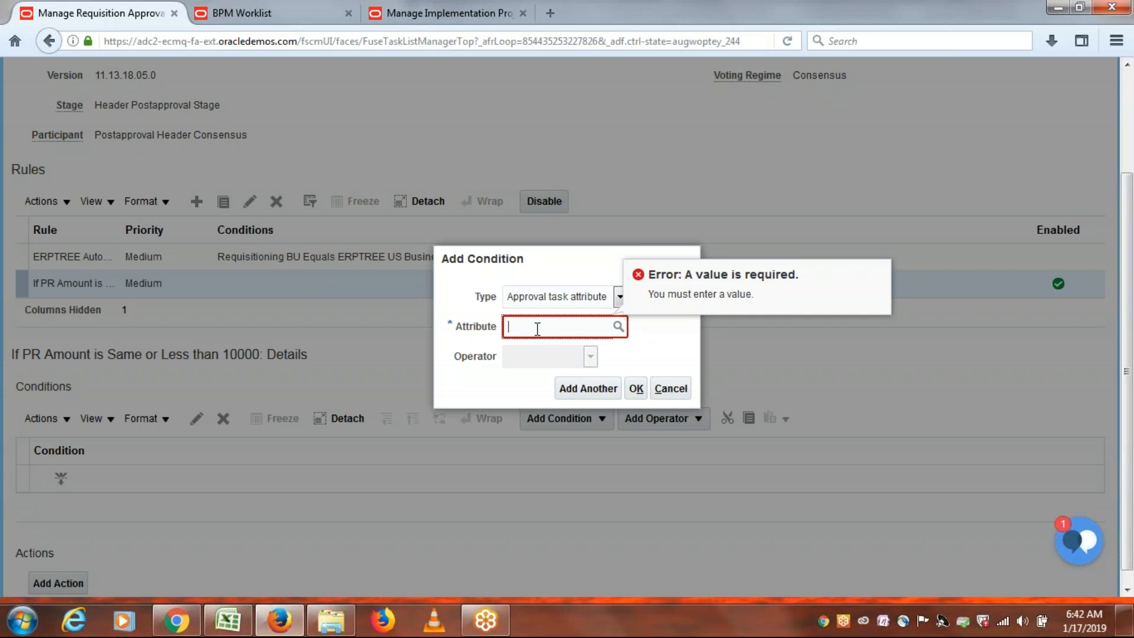
text(Requisition )
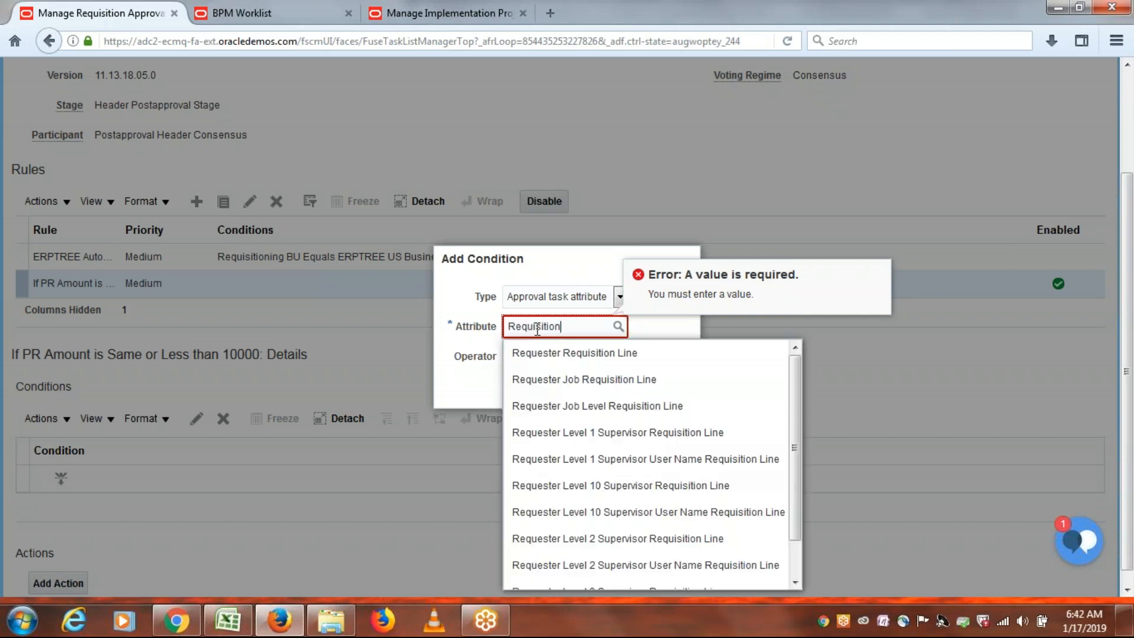
text(A)
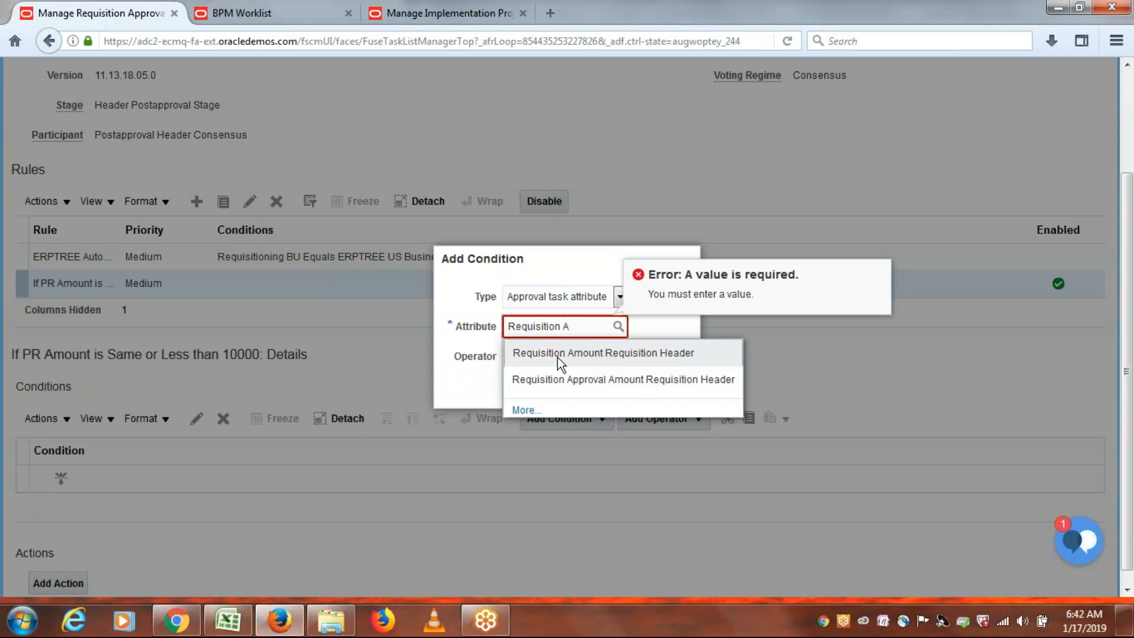
click(560, 363)
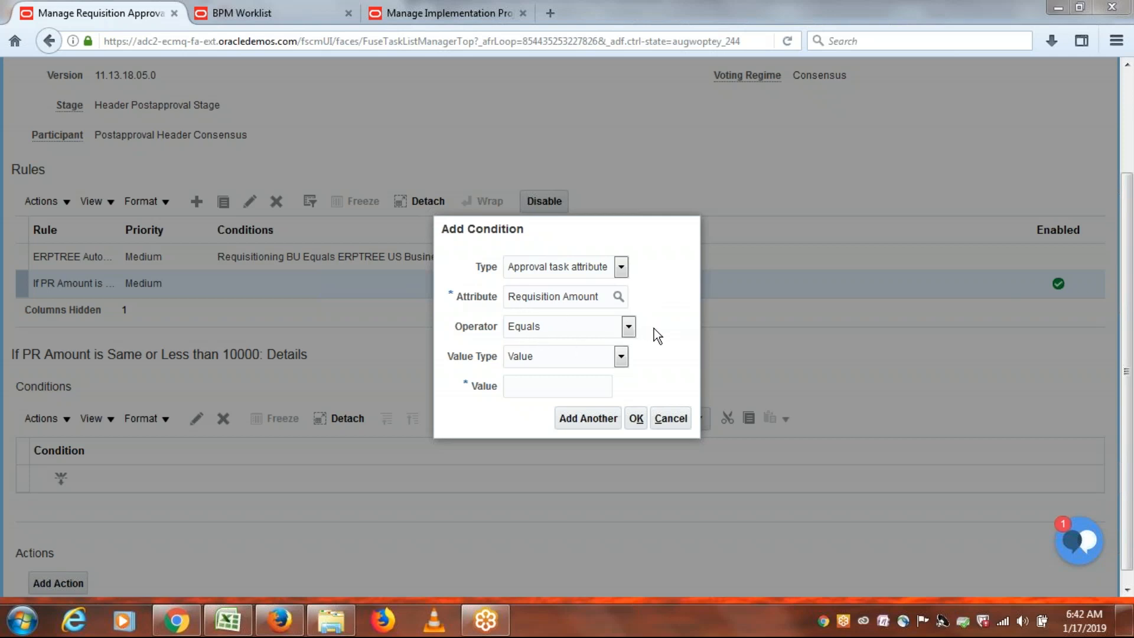
Enter 10000 as the condition value with operator Equals and confirm it.
click(536, 392)
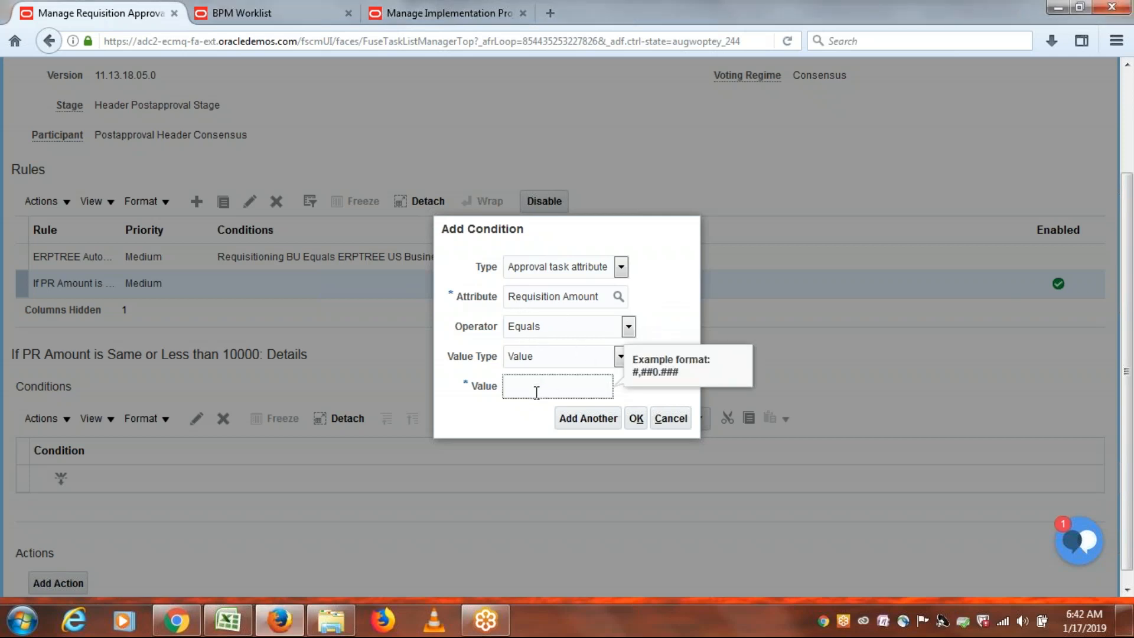
key(alt+Tab)
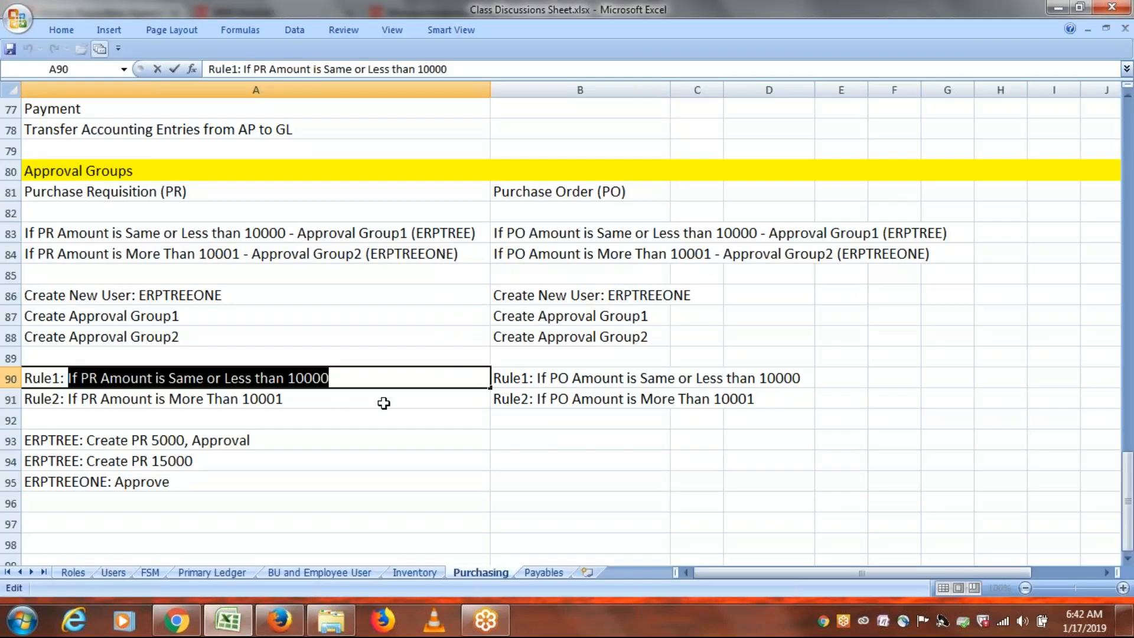
key(alt+Tab)
text(10000)
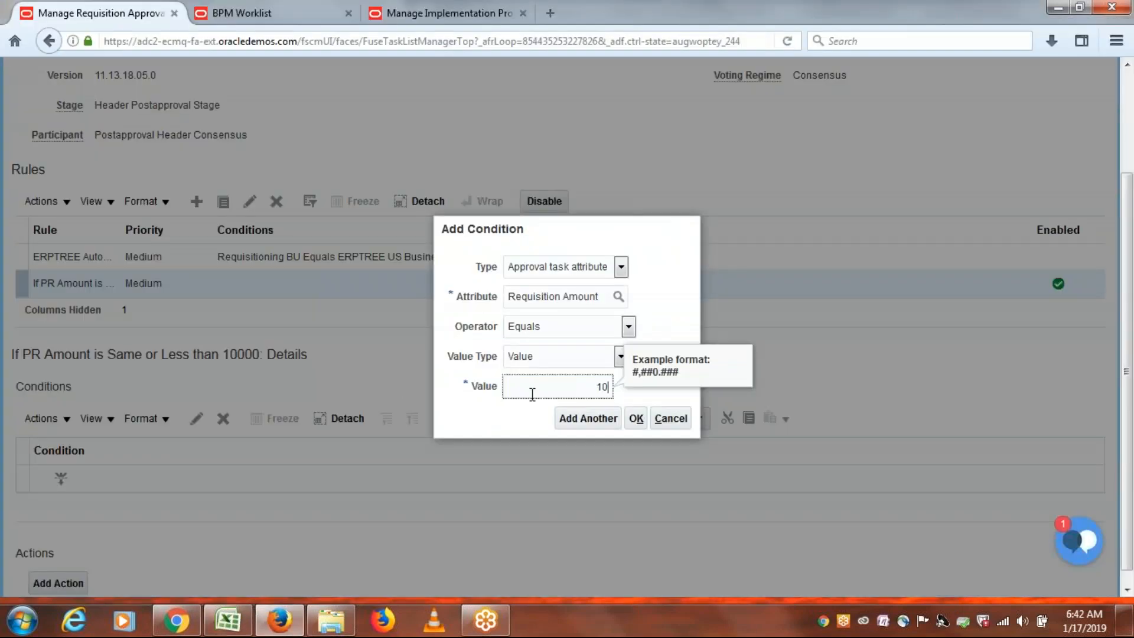
click(515, 417)
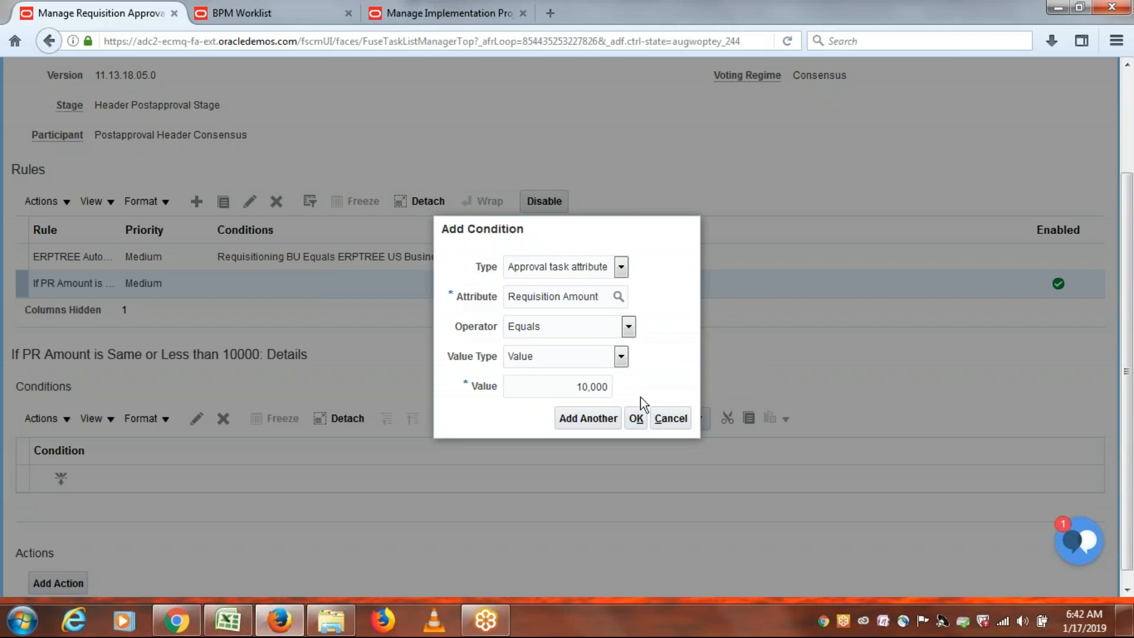
click(636, 423)
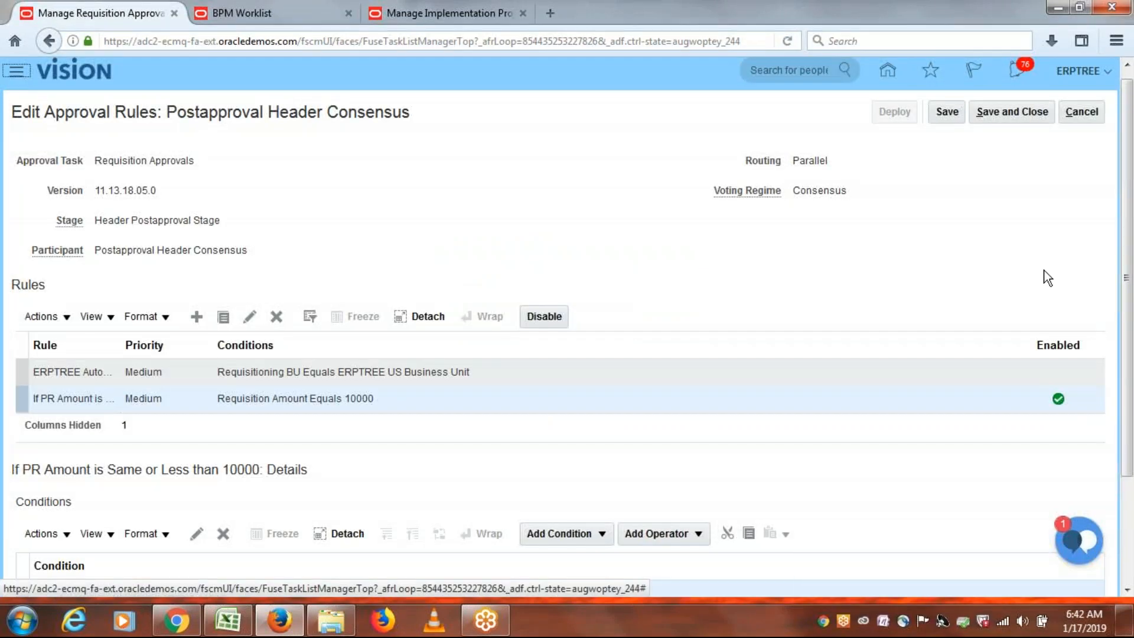
Cancel the new action so the Actions section stays empty, and select the Requisition Amount condition.
scroll(433, 568, down, 3)
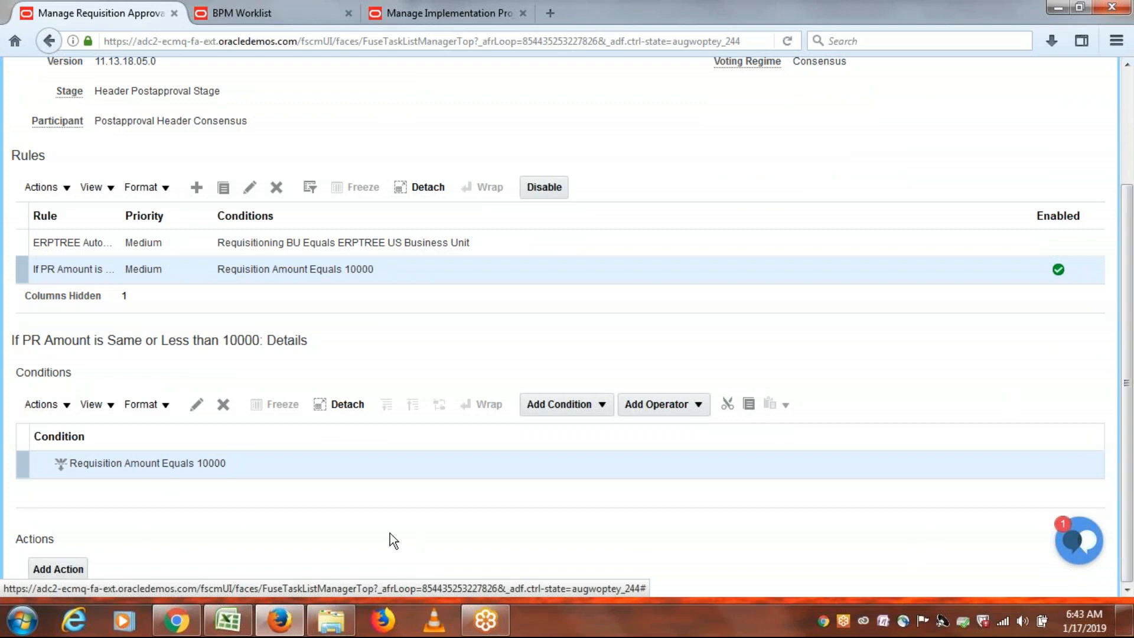
click(54, 571)
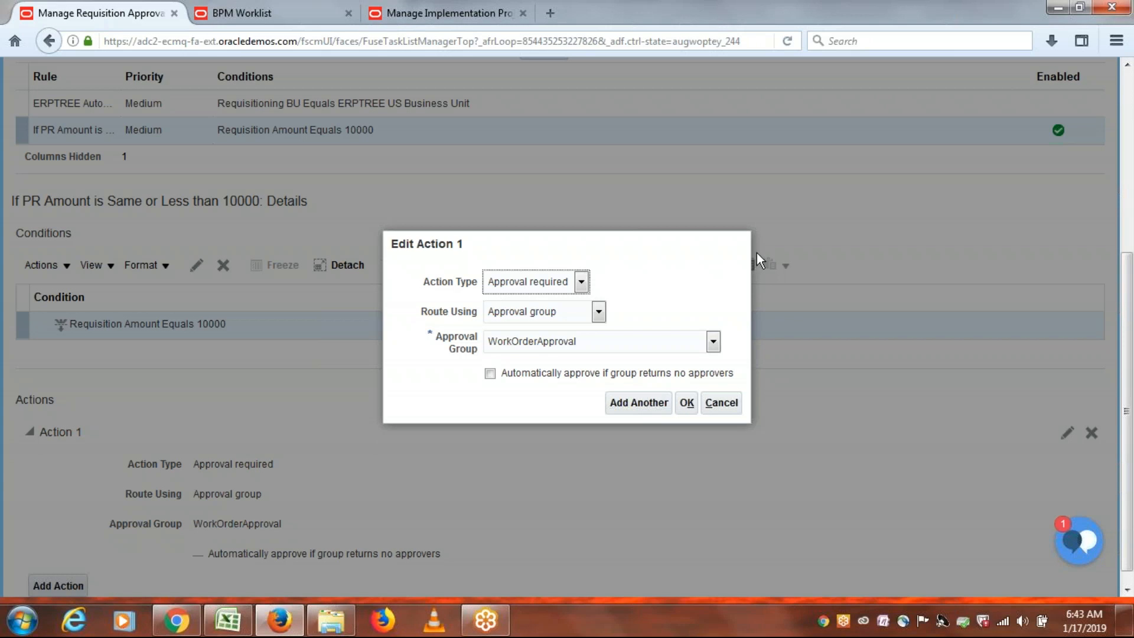
click(729, 405)
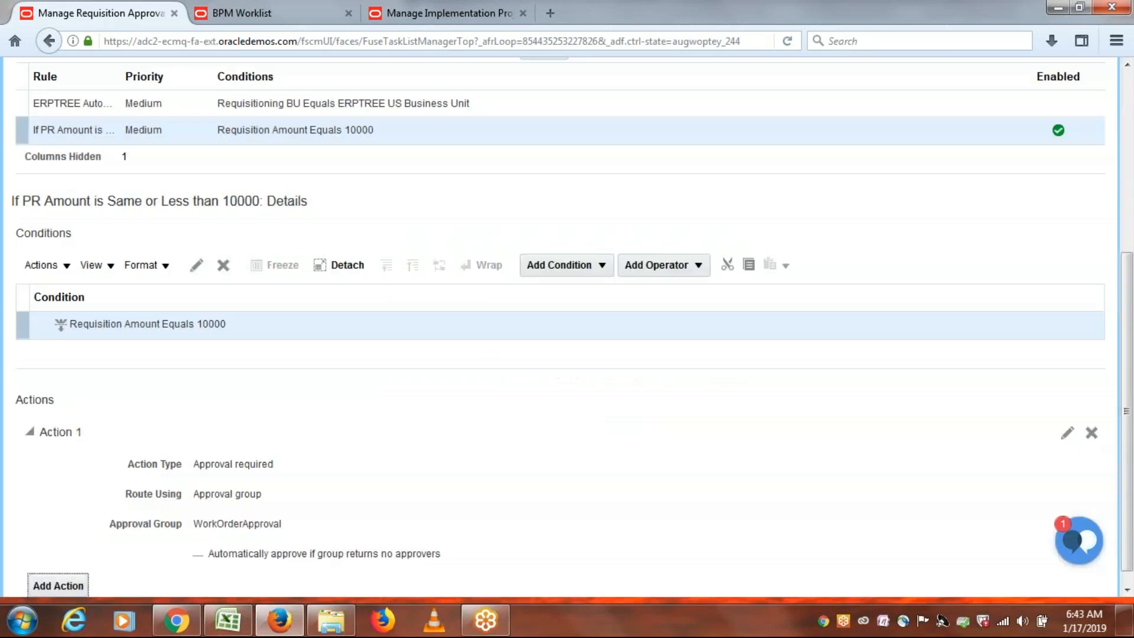
click(235, 463)
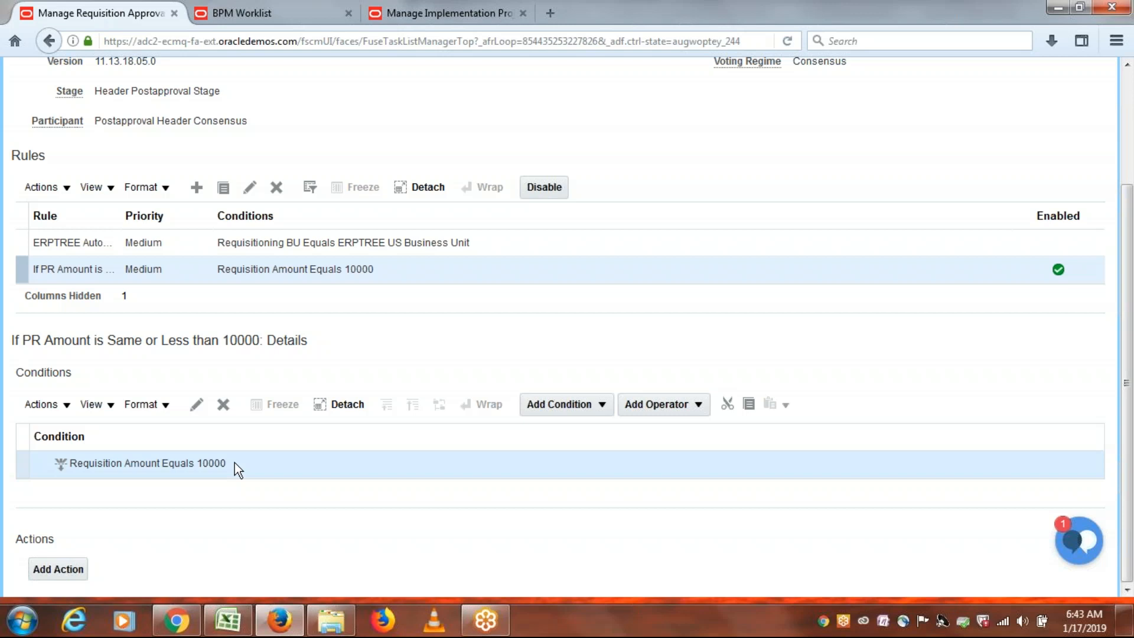
Change the condition's operator from Equals to Less than or equal to.
click(197, 406)
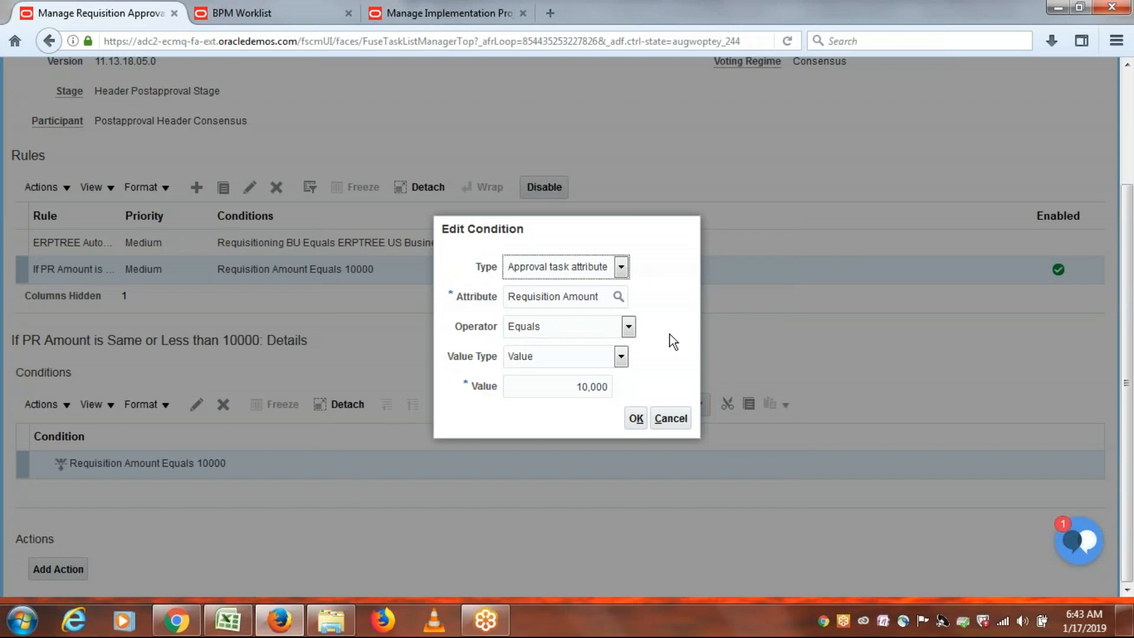
click(629, 325)
click(247, 626)
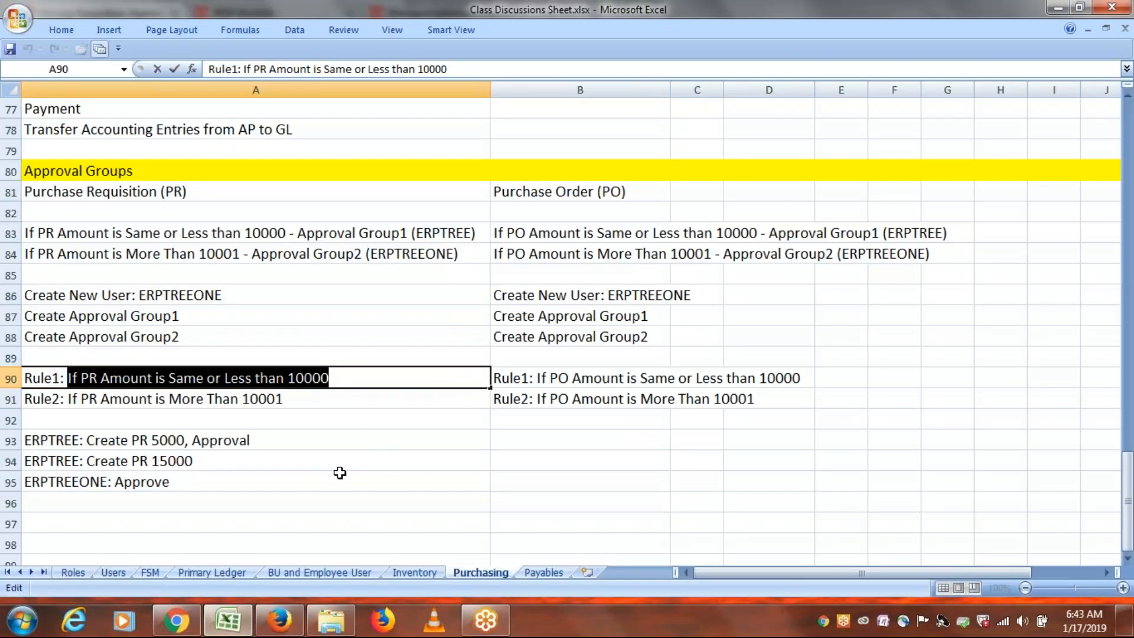
click(291, 630)
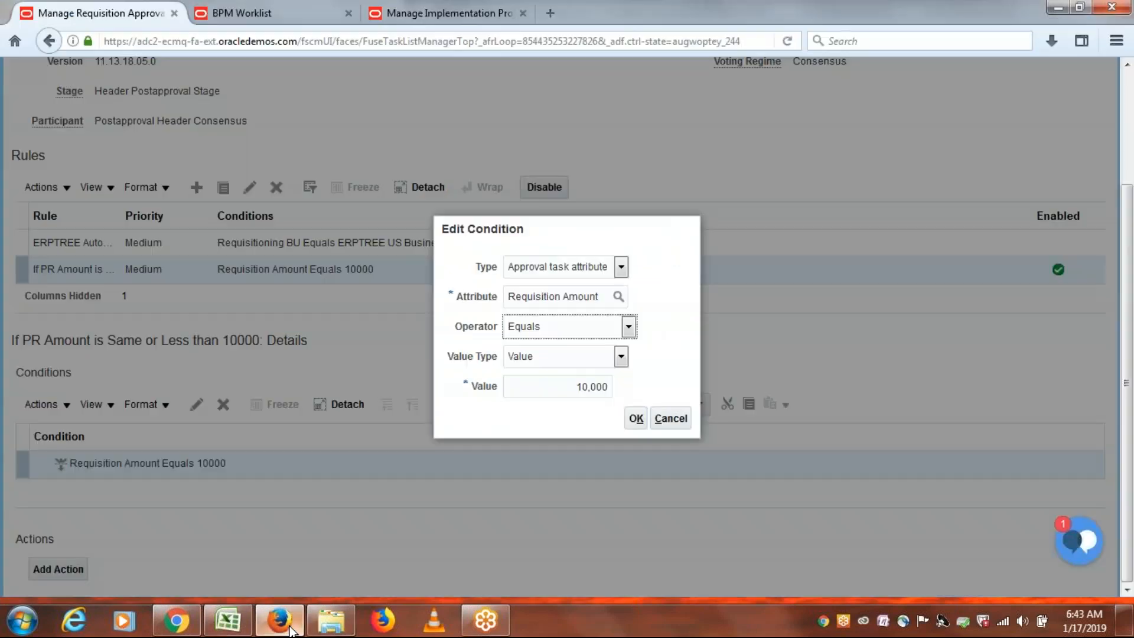
click(629, 326)
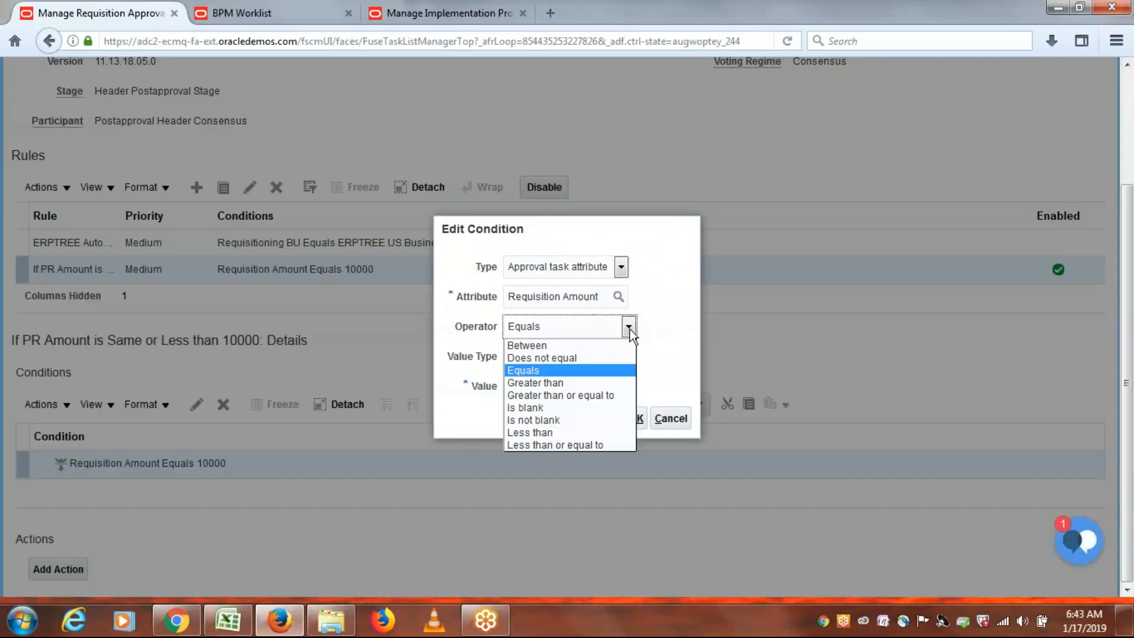
click(587, 445)
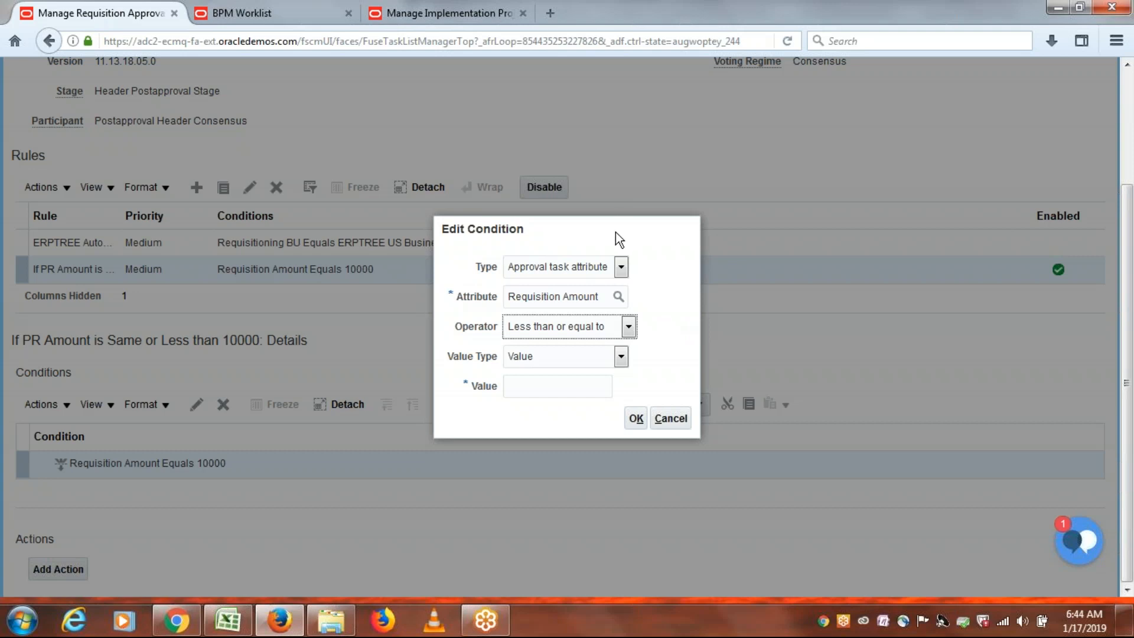
Re-enter 10000 as the condition value and save the edited condition.
drag(616, 232, 574, 226)
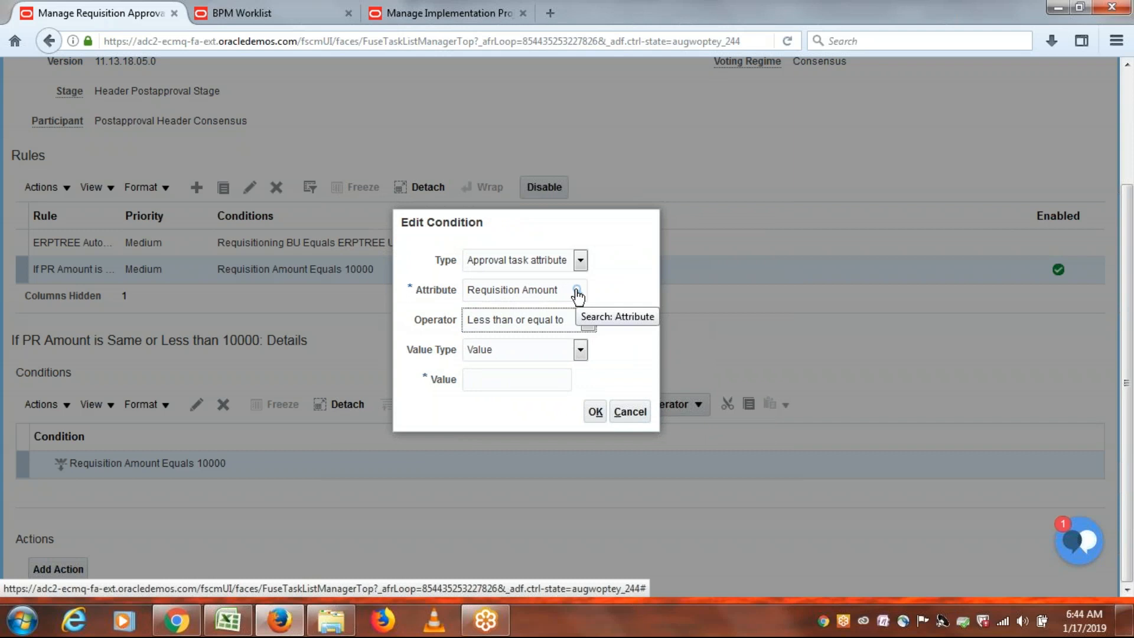
drag(579, 225, 454, 209)
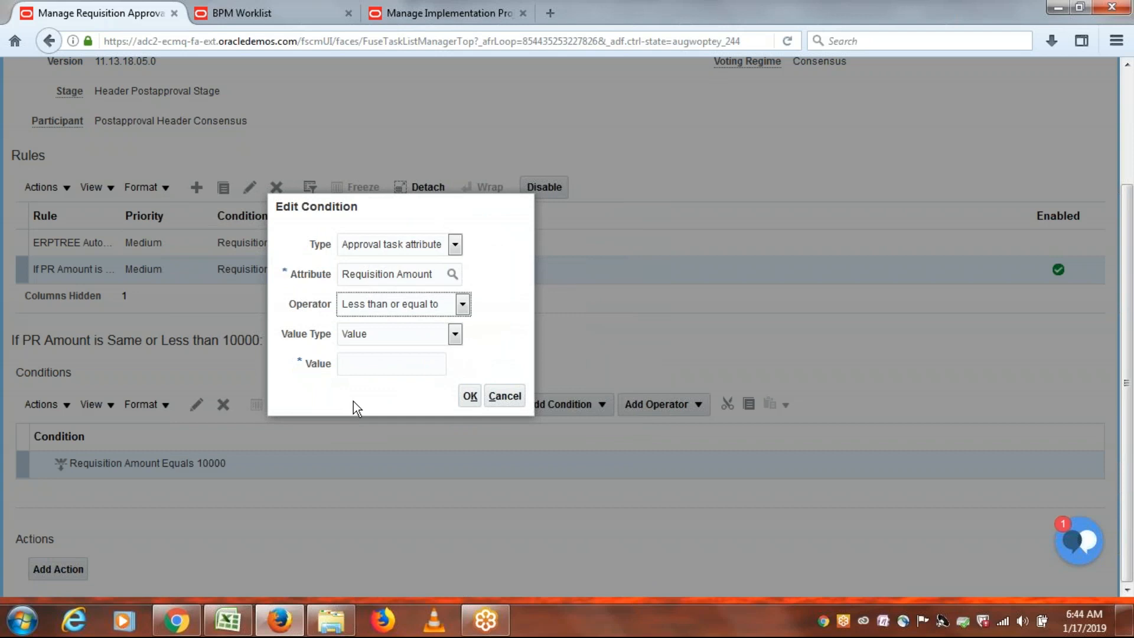
drag(426, 212, 345, 182)
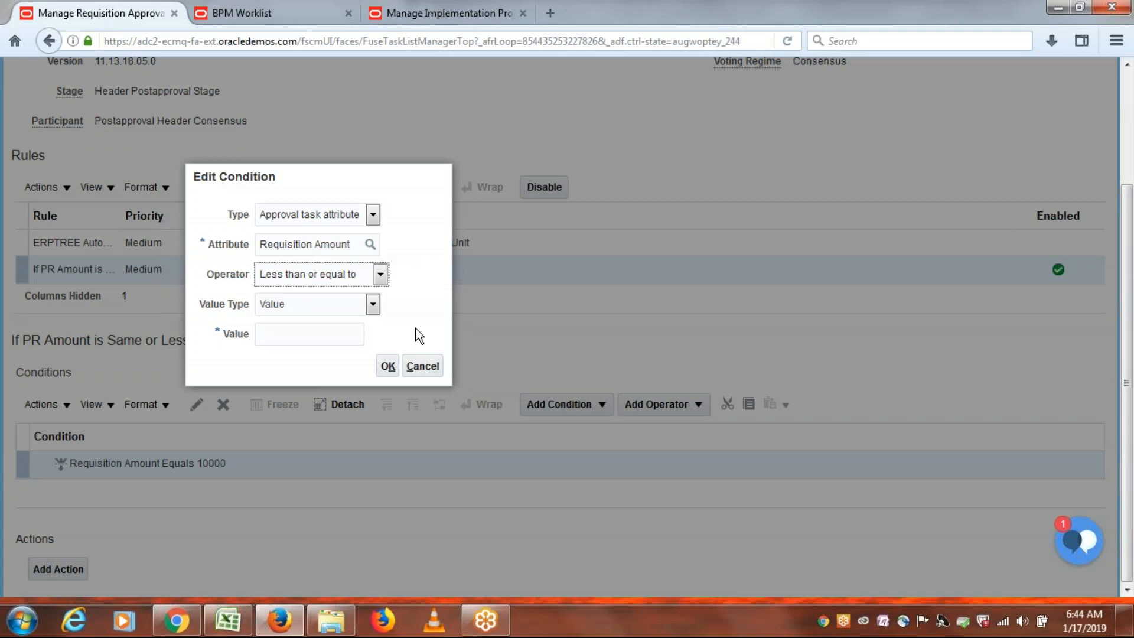
click(390, 331)
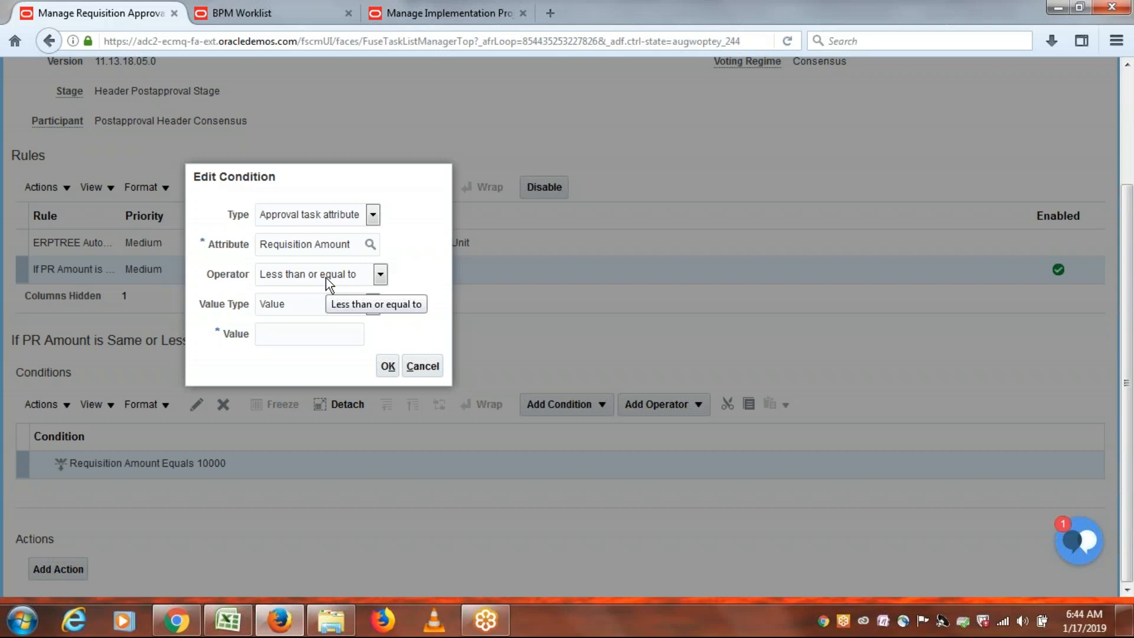
click(301, 338)
text(10000)
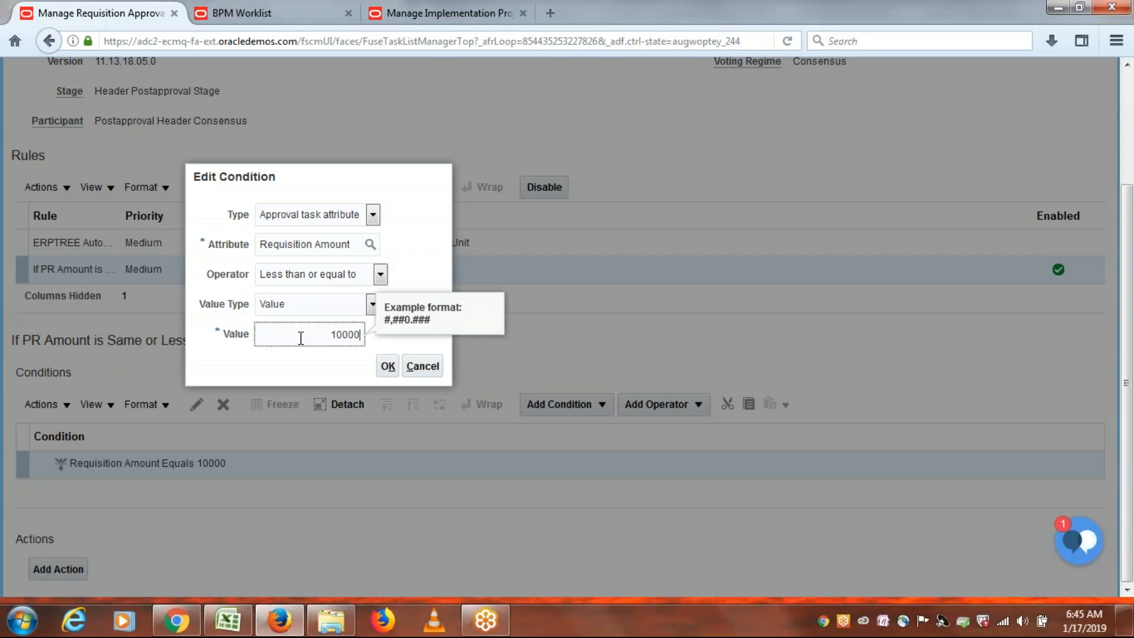
click(315, 370)
click(389, 367)
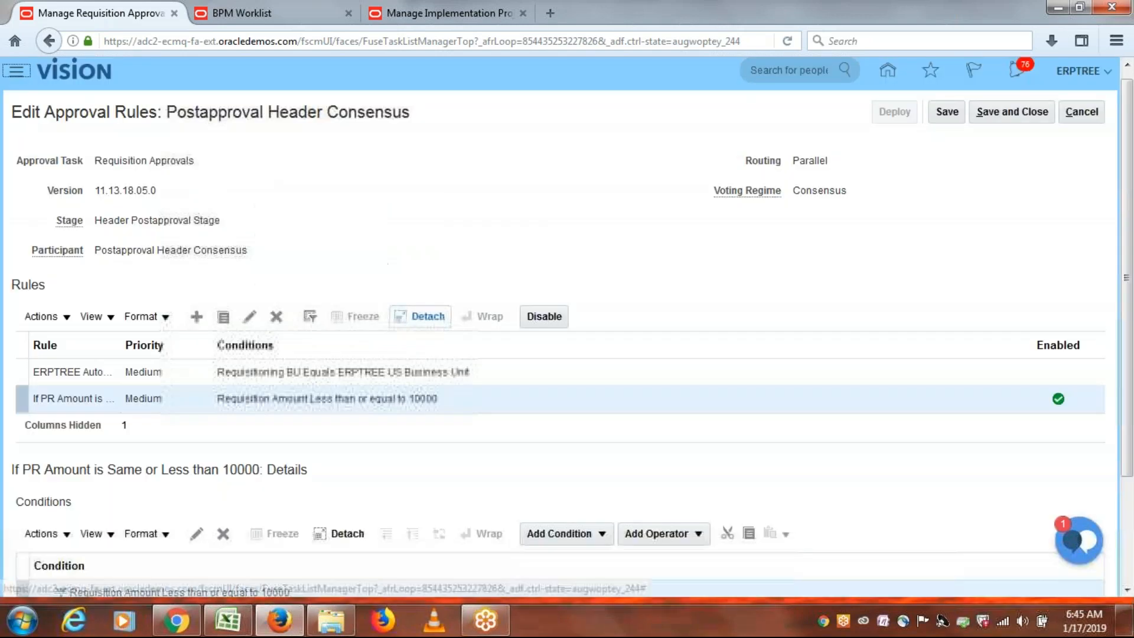
Add an Approval required action routed by approval group to ERPTREE PR AG1.
drag(1130, 266, 1132, 467)
click(72, 569)
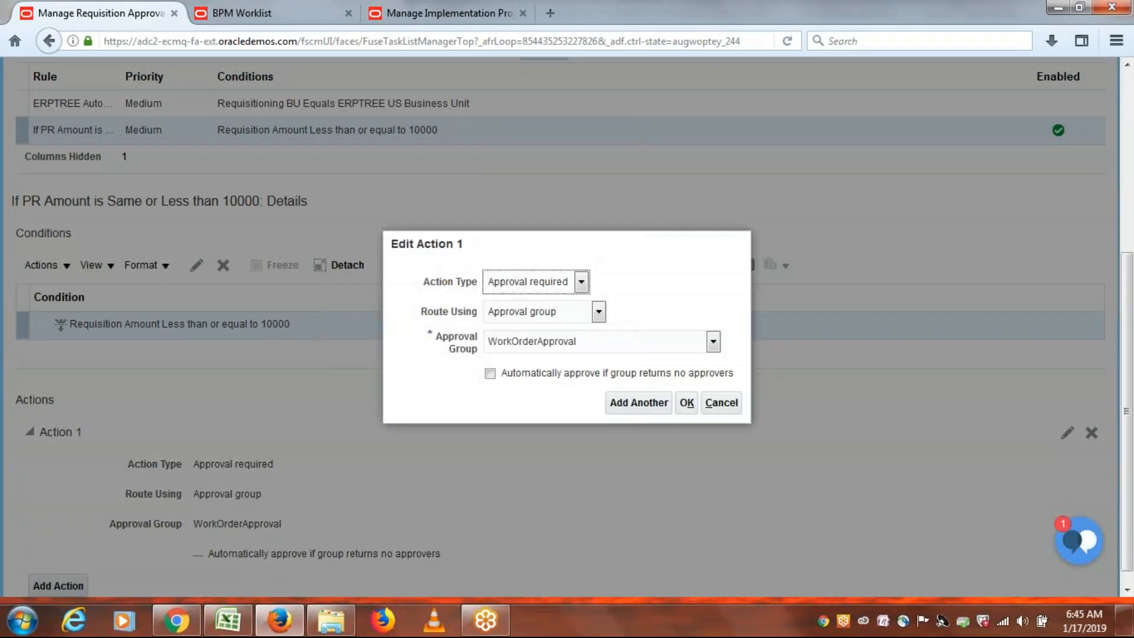
click(581, 282)
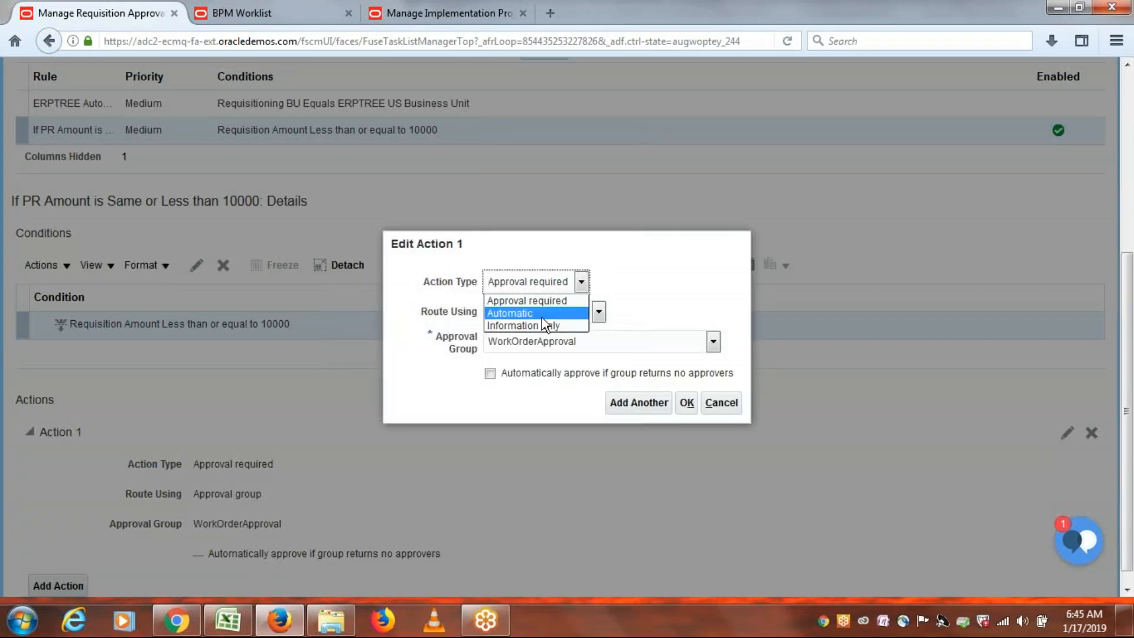
click(646, 264)
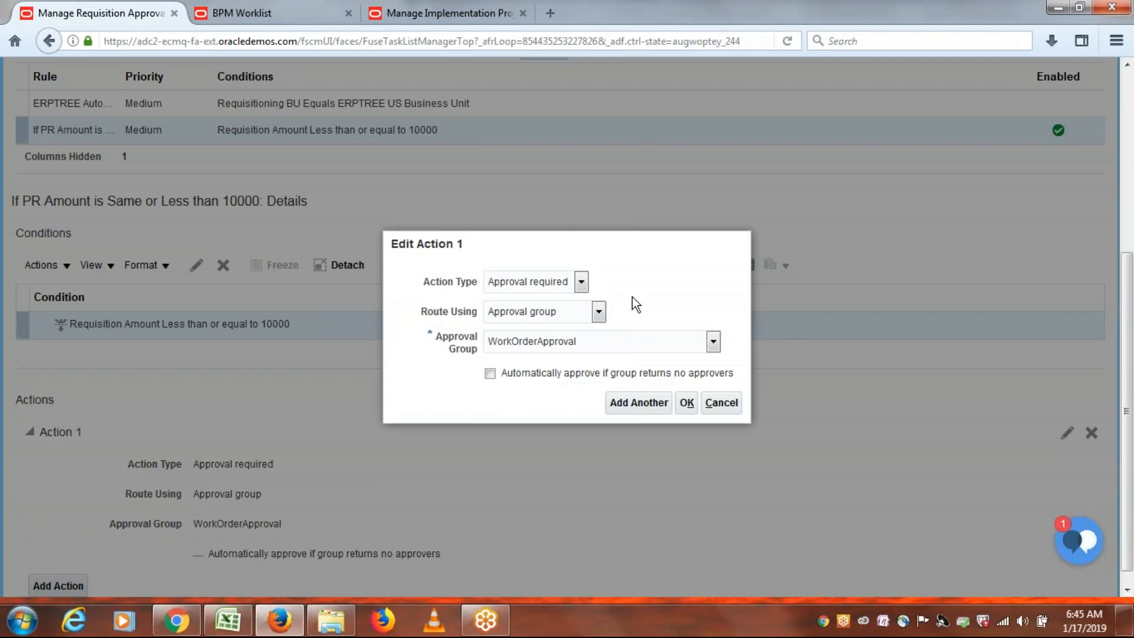
click(599, 312)
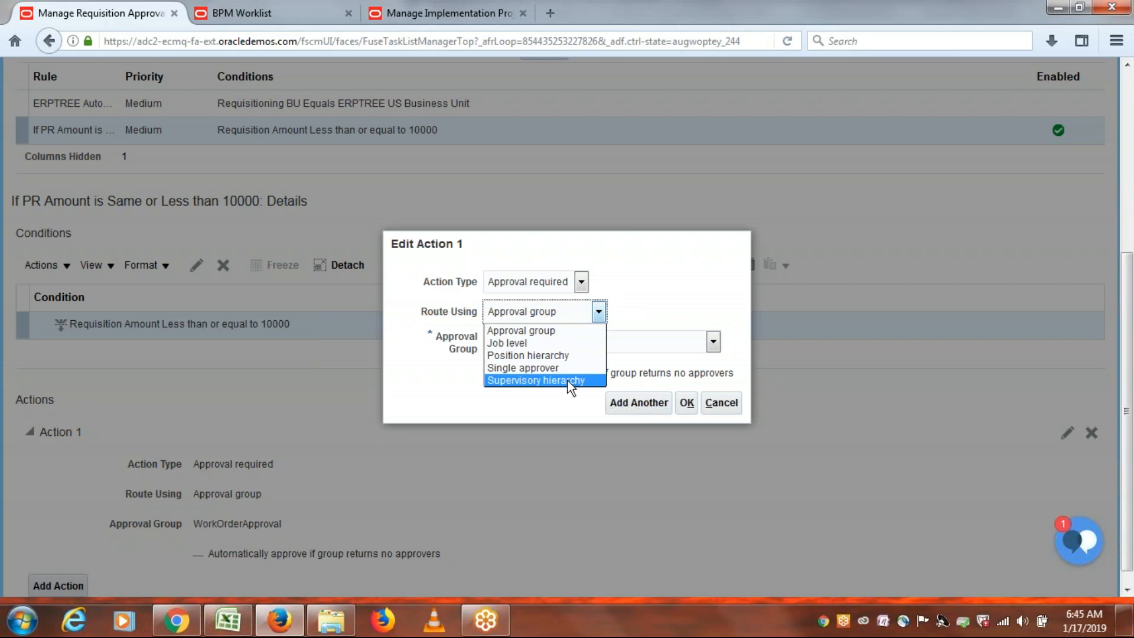
click(552, 329)
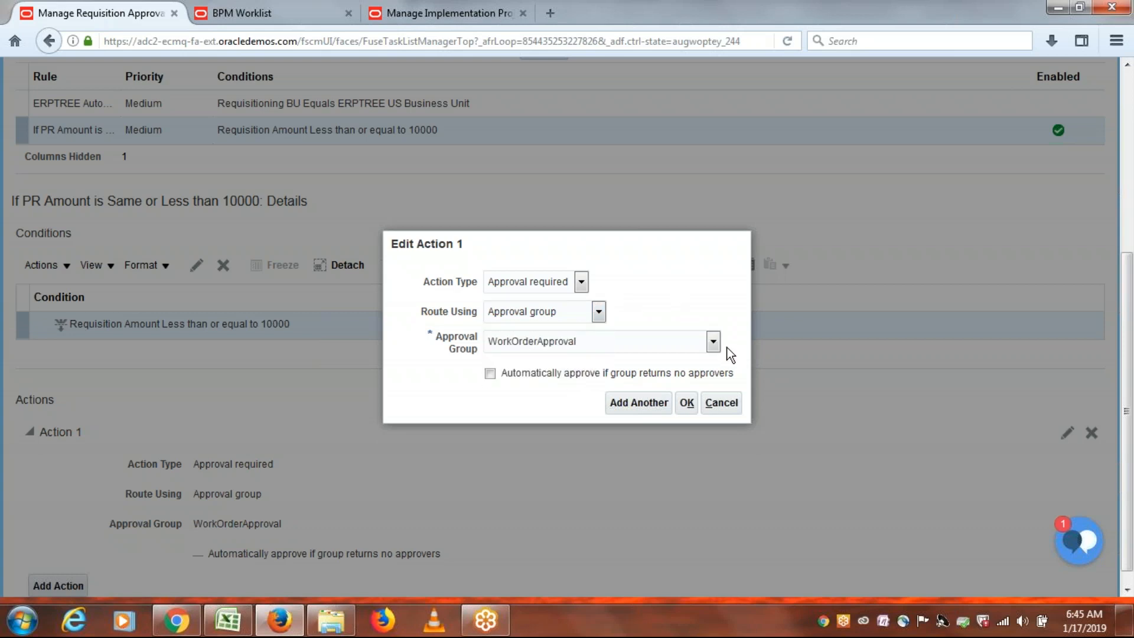
click(713, 341)
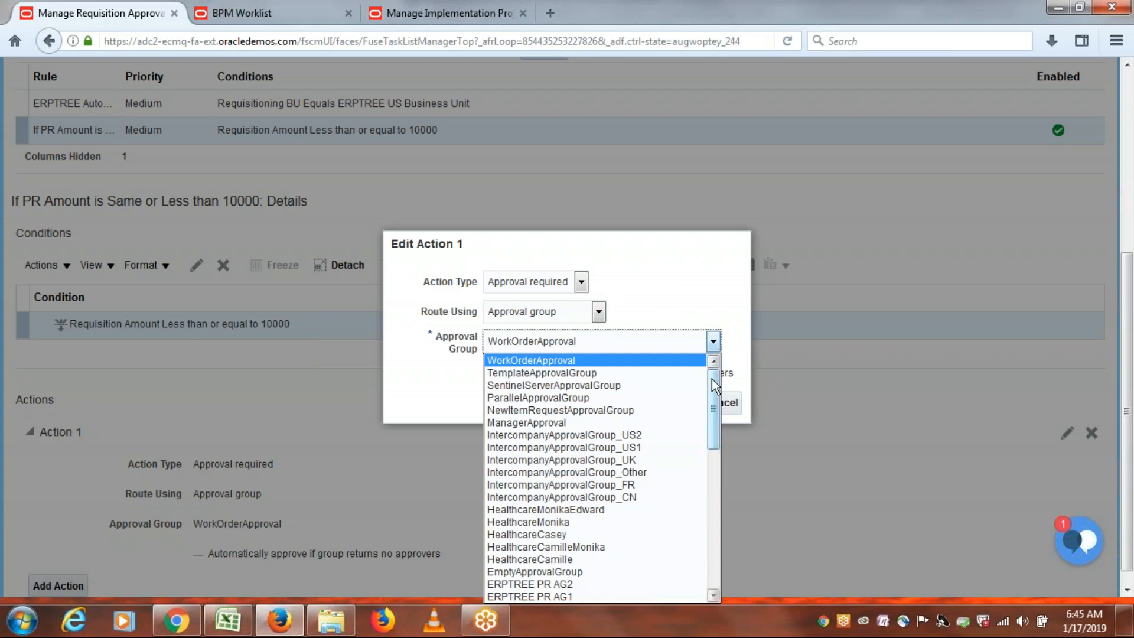
drag(715, 385, 713, 449)
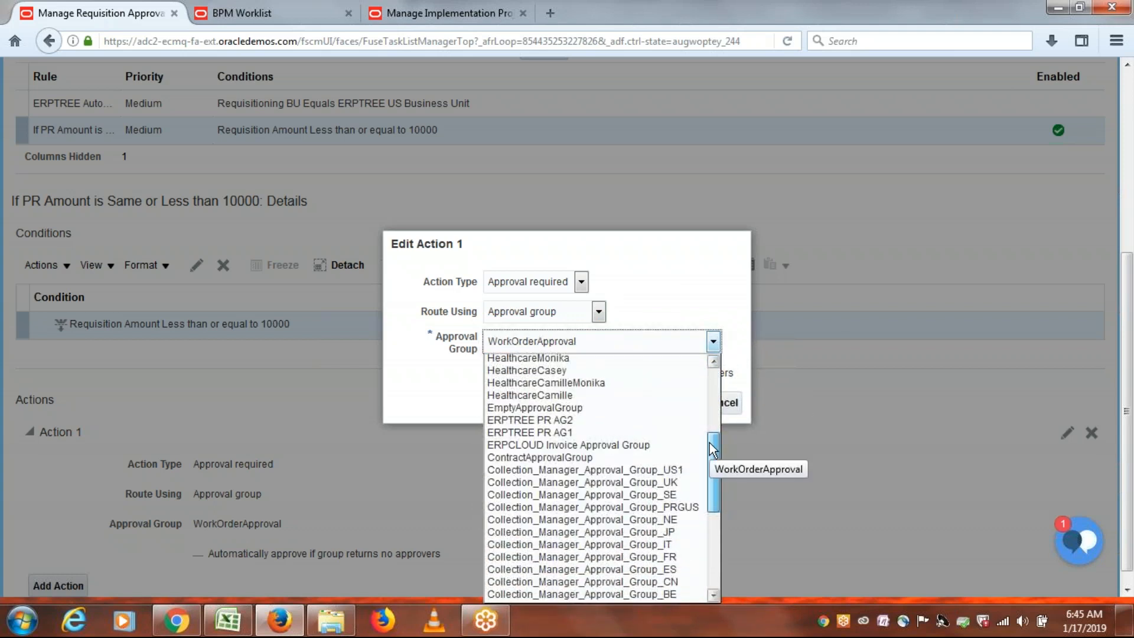
click(568, 431)
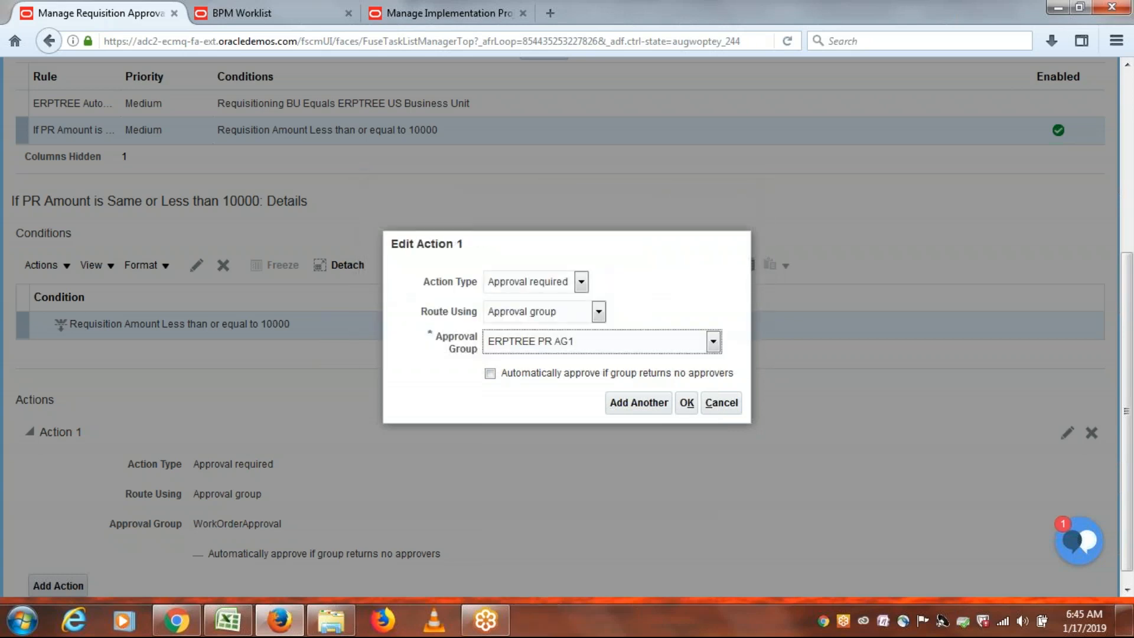
click(686, 404)
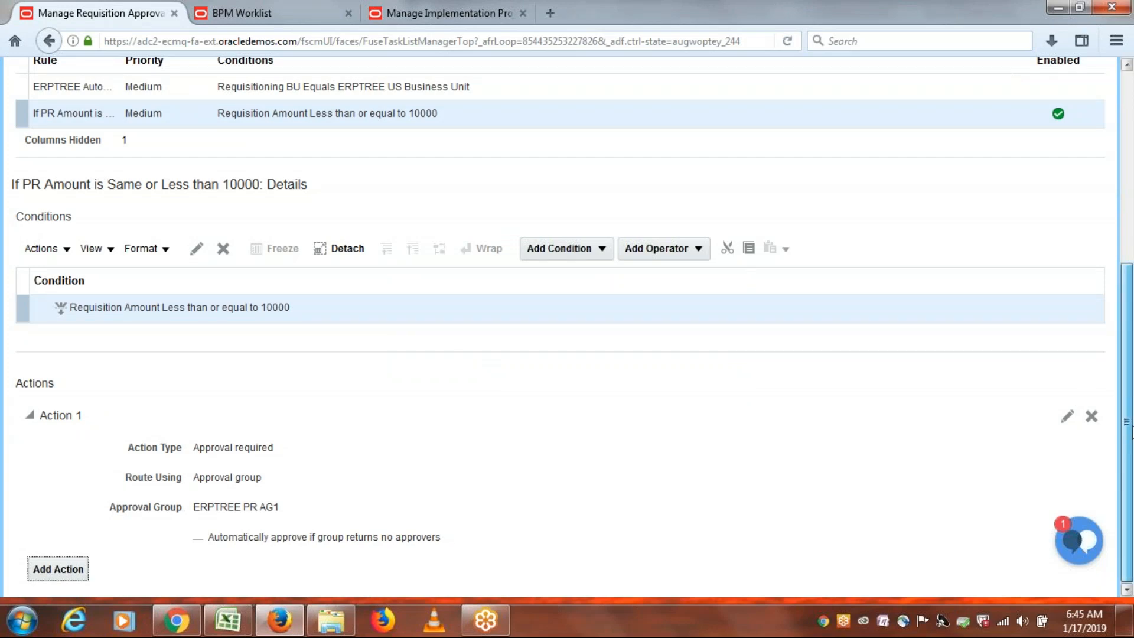
Save the approval rules and review Rule2 'If PR Amount is More Than 10001' in the Excel notes.
scroll(1132, 389, up, 5)
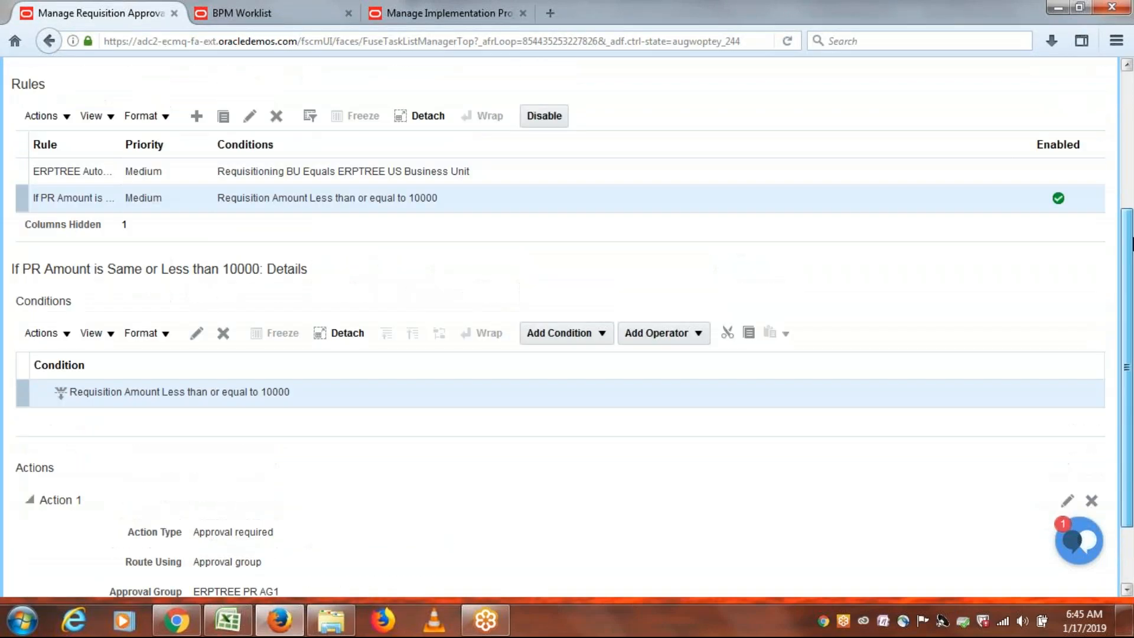
click(946, 94)
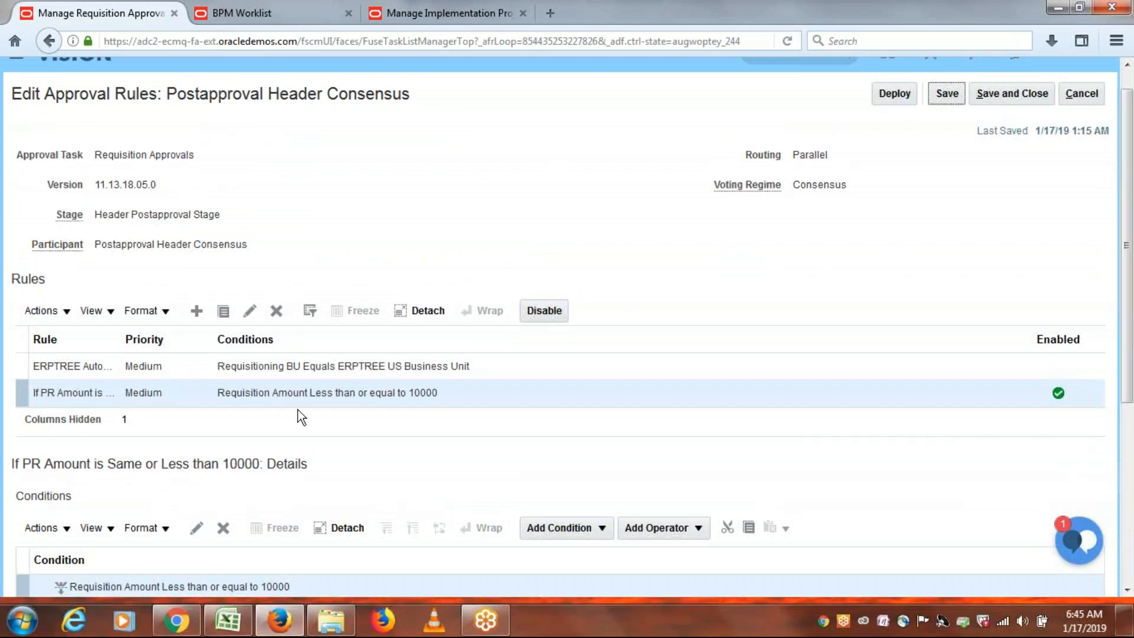
click(228, 621)
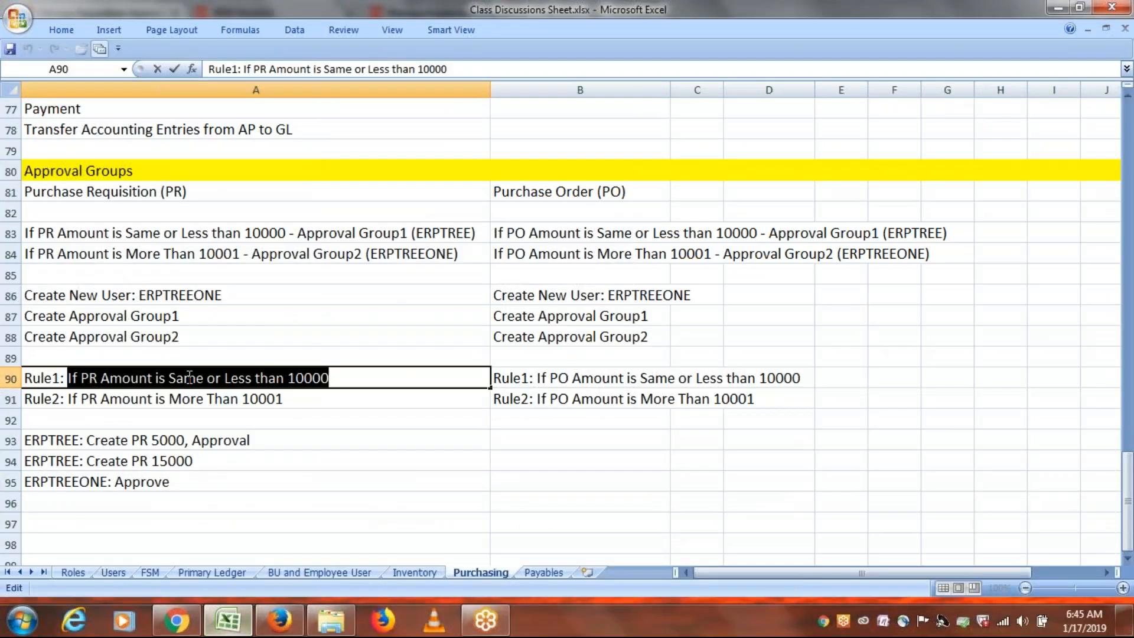
click(286, 399)
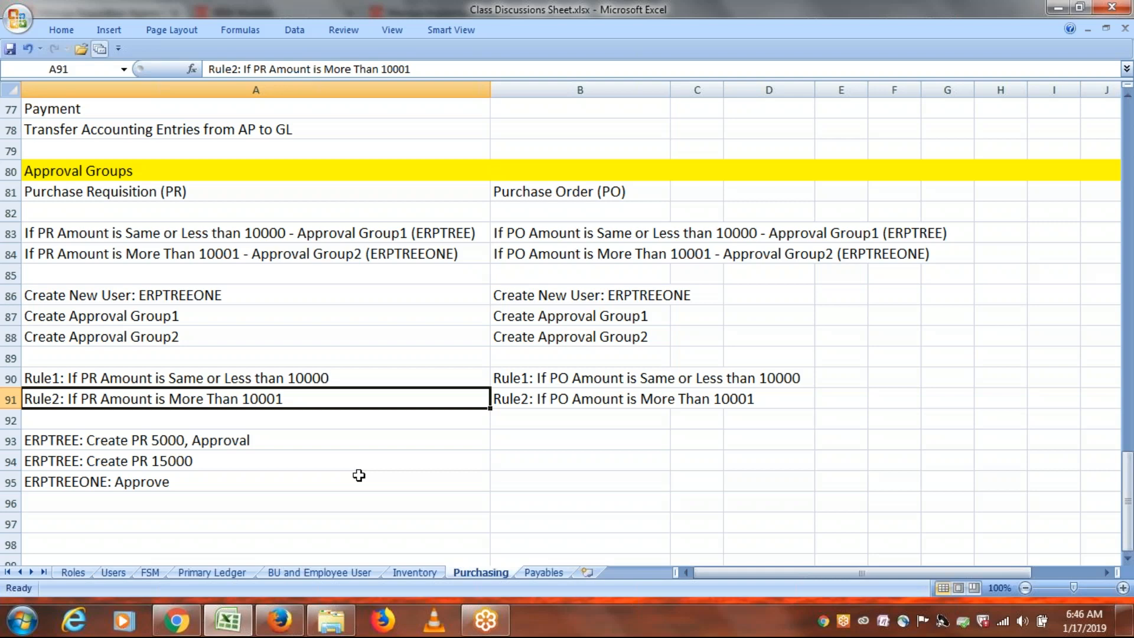
key(alt+Tab)
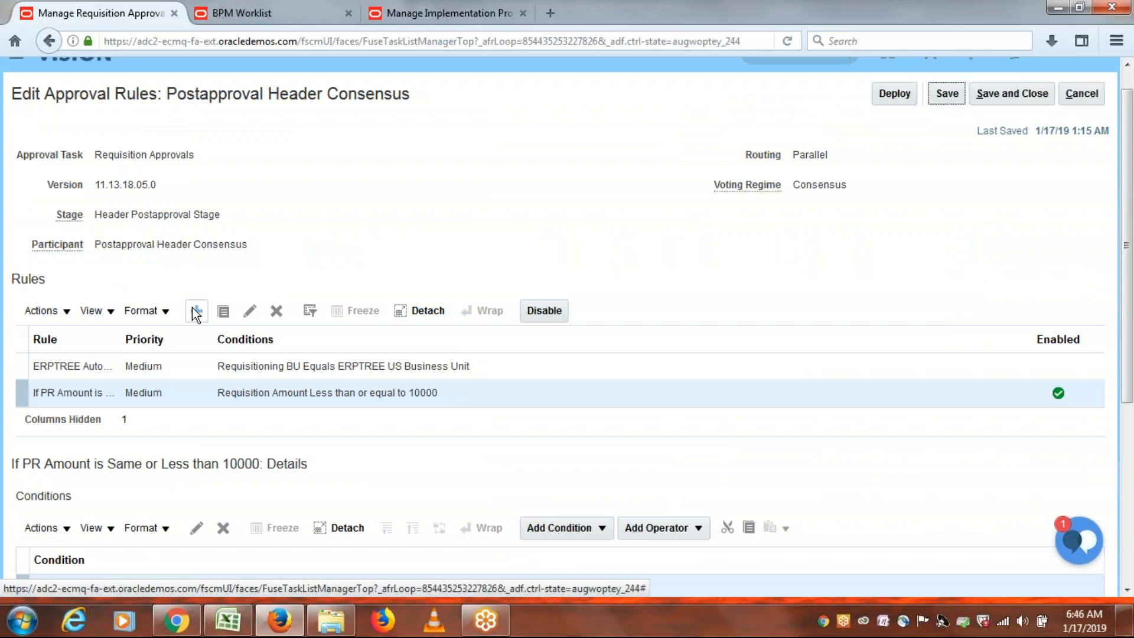
Start a new rule and paste the Rule2 wording from cell A91 as its name.
click(195, 311)
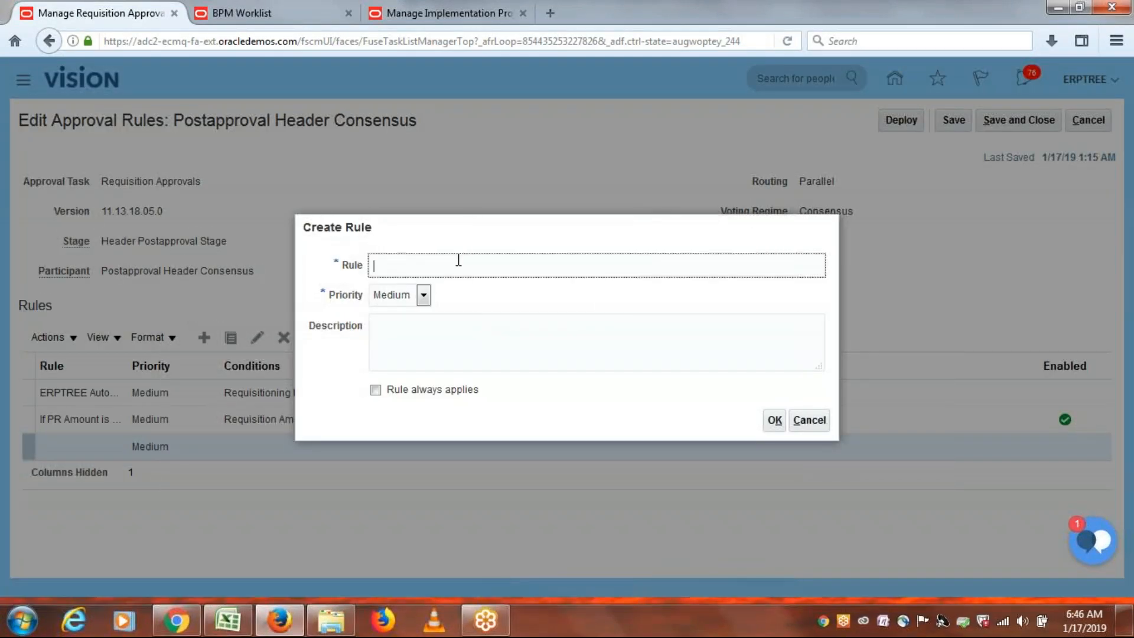
key(alt+Tab)
double_click(294, 400)
drag(288, 399, 68, 399)
key(ctrl+c)
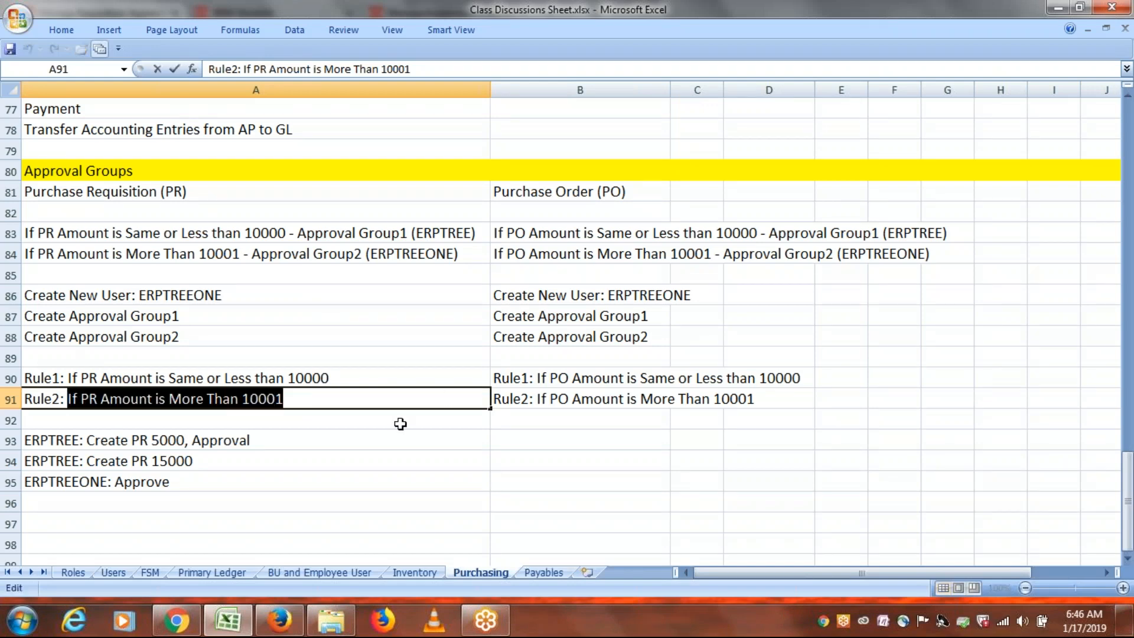
key(alt+Tab)
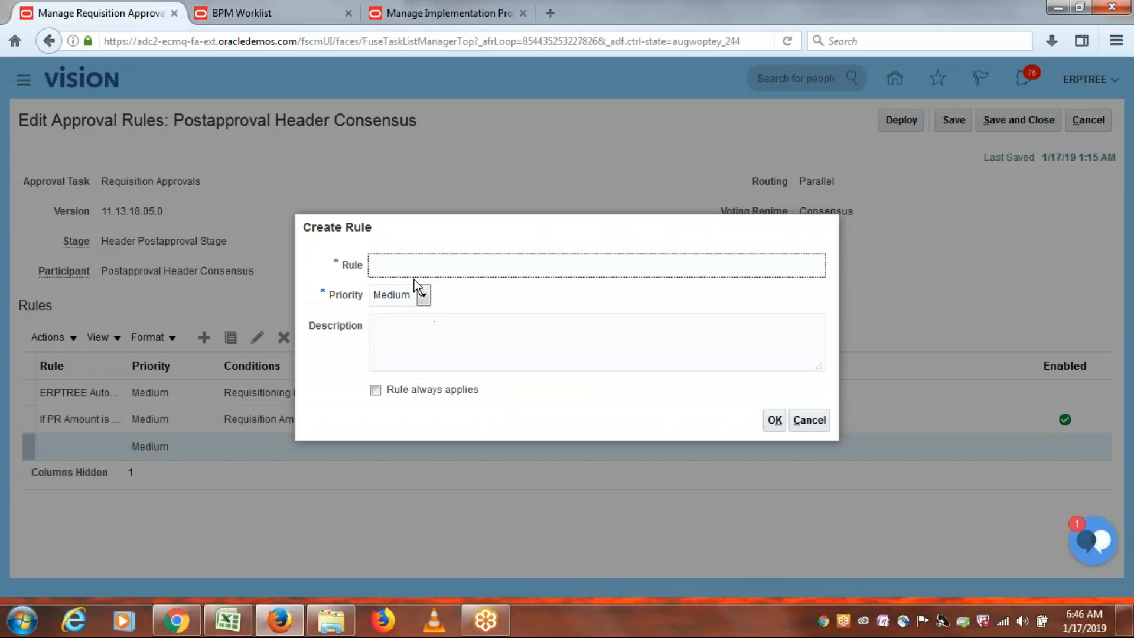
key(ctrl+v)
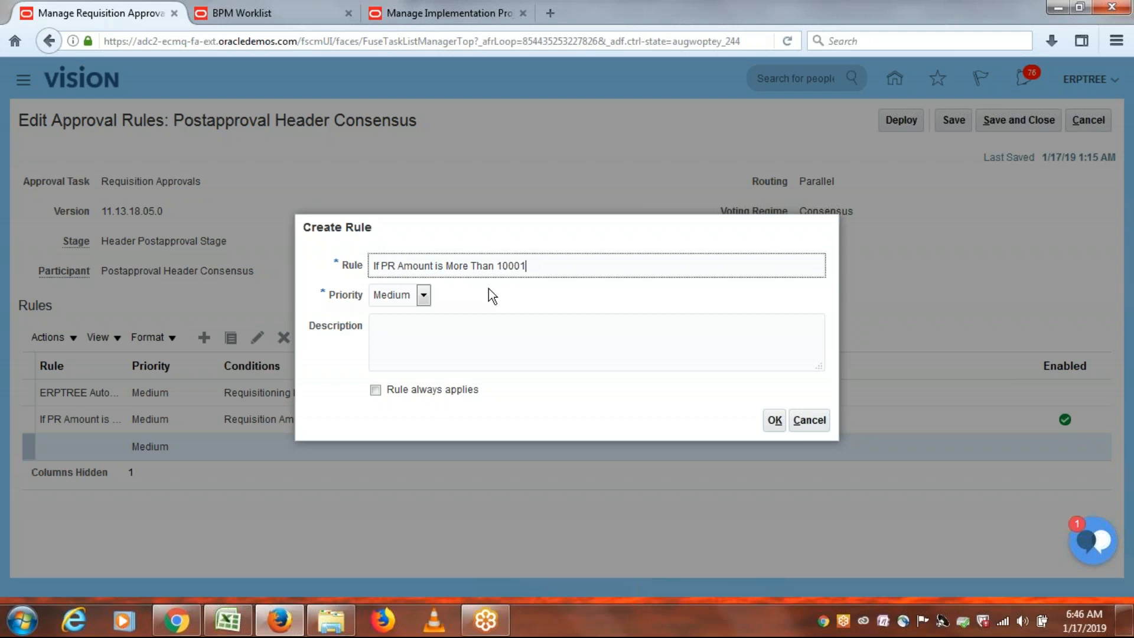
Copy 'If PR Amount is More Than 10001' into the Description and create the rule.
drag(529, 266, 309, 270)
key(ctrl+c)
click(430, 335)
key(ctrl+v)
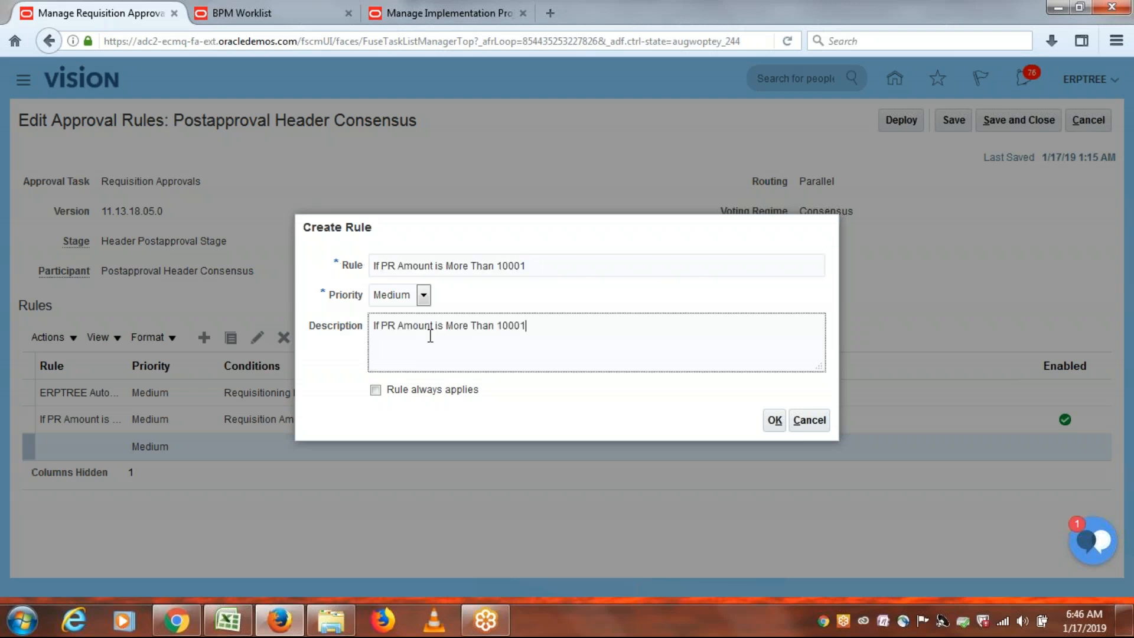
click(591, 413)
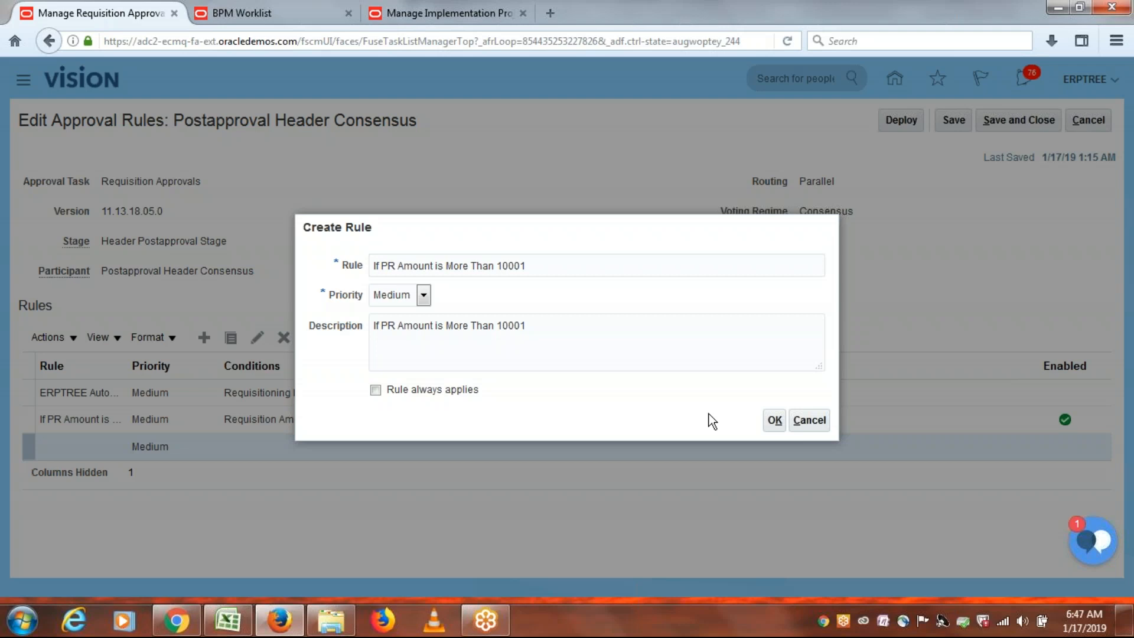
click(773, 421)
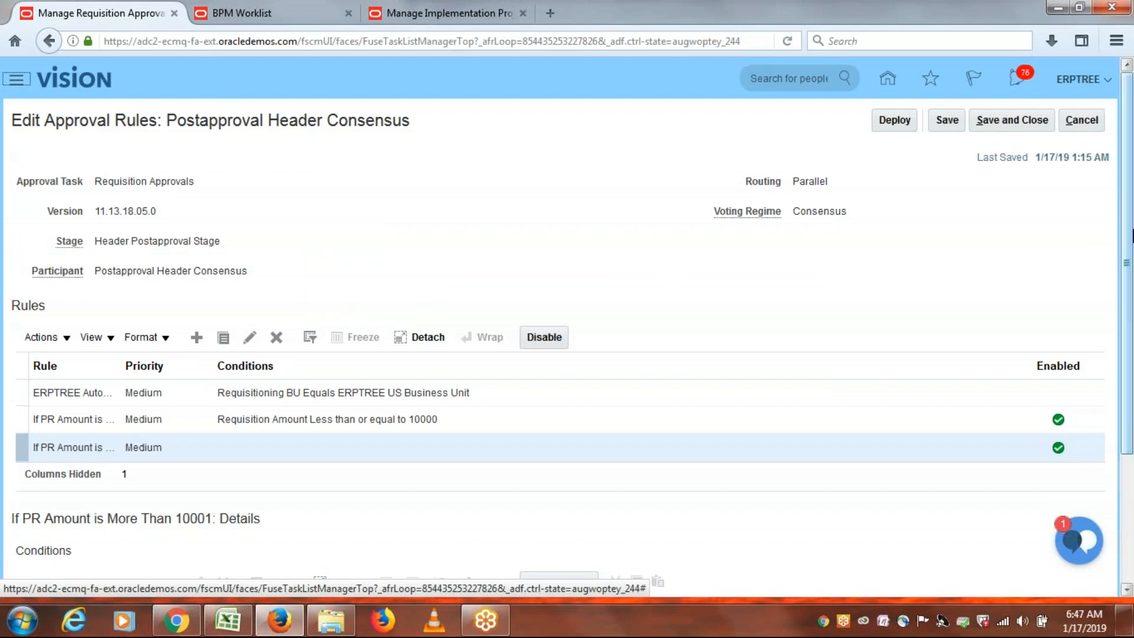
Reopen the new rule's details and confirm them unchanged.
scroll(1132, 236, down, 3)
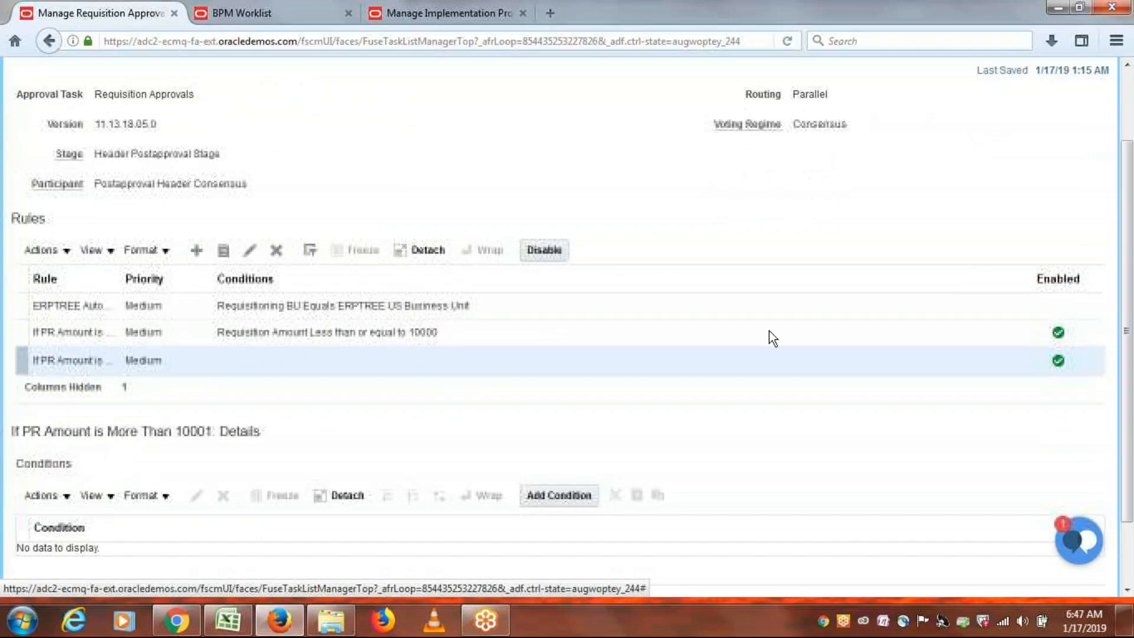
click(249, 250)
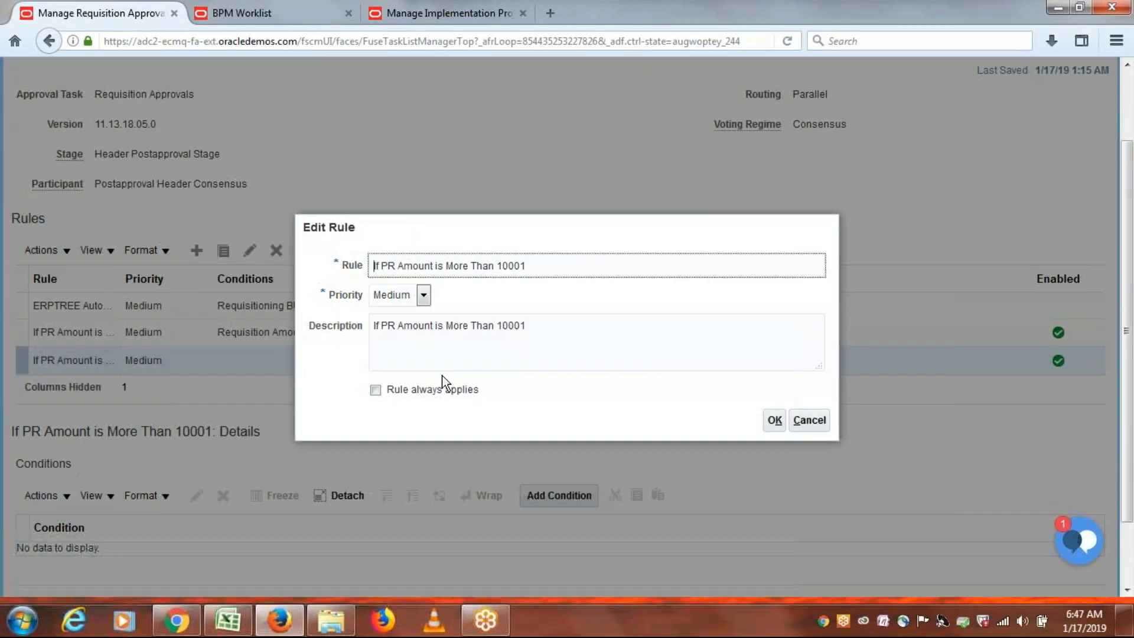
click(775, 420)
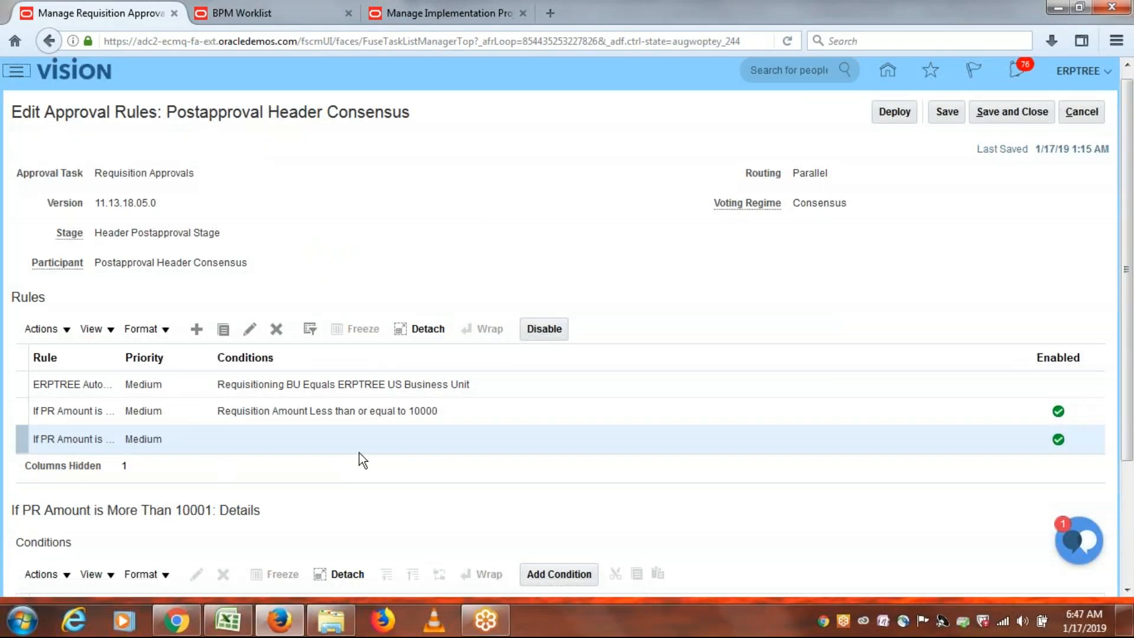
scroll(759, 438, down, 5)
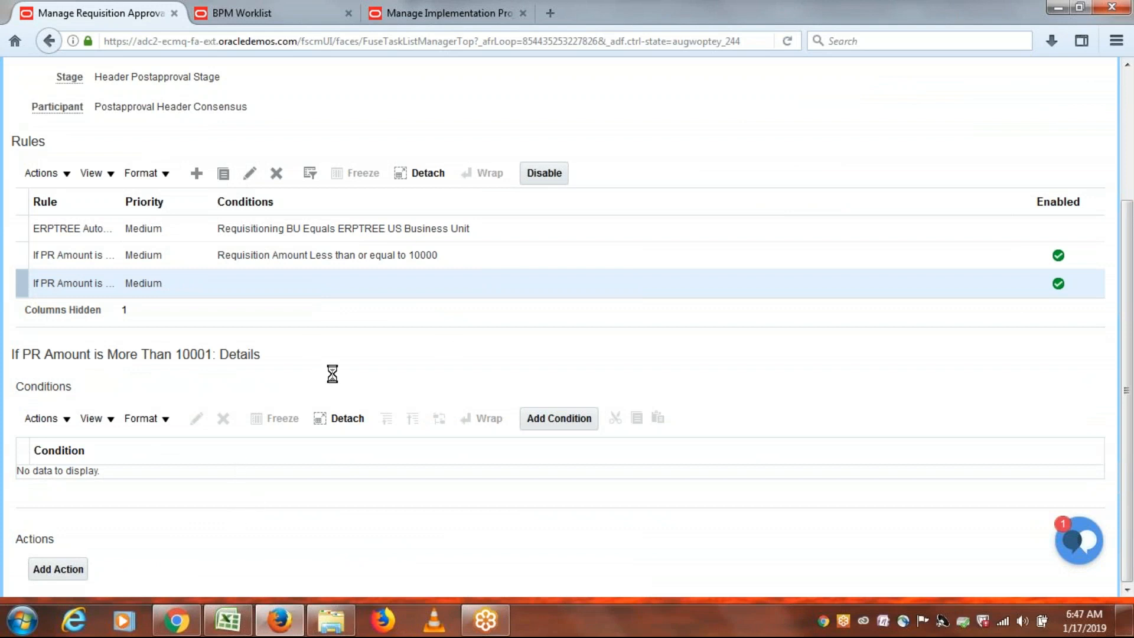
Add a condition to the new rule and search the attribute list for 'Re'.
click(554, 421)
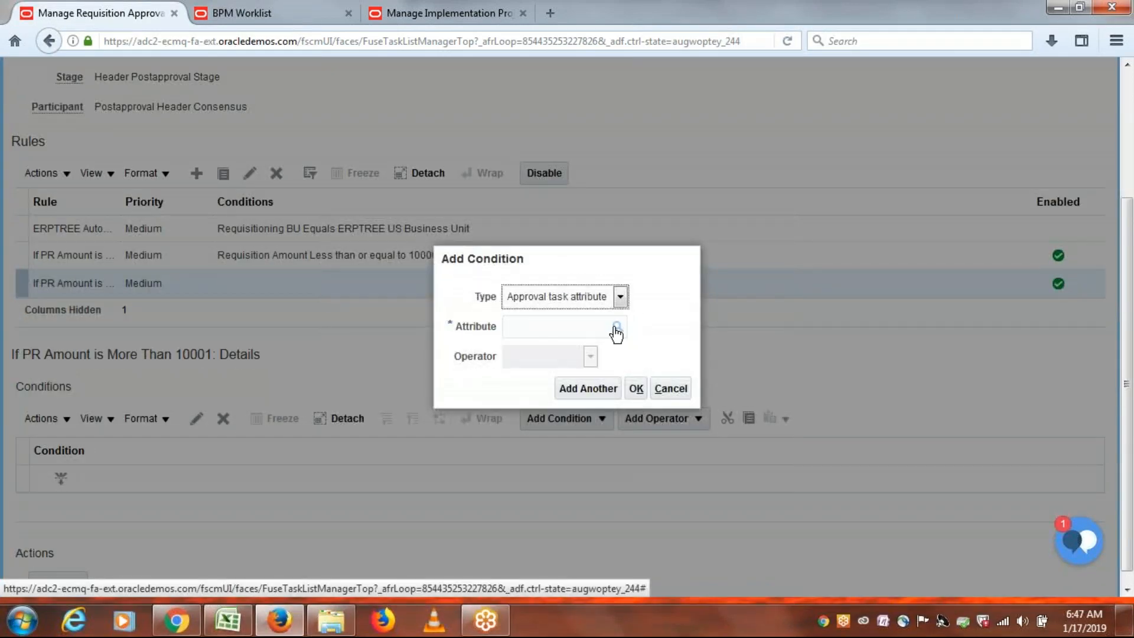
click(577, 327)
text(R)
key(BackSpace)
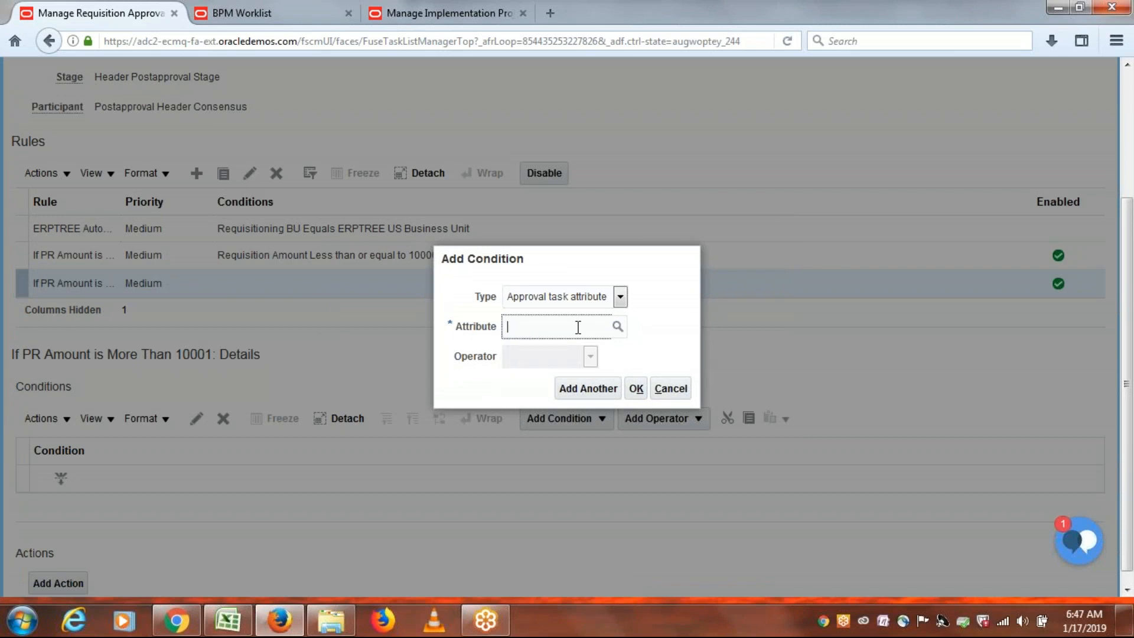
text(Re)
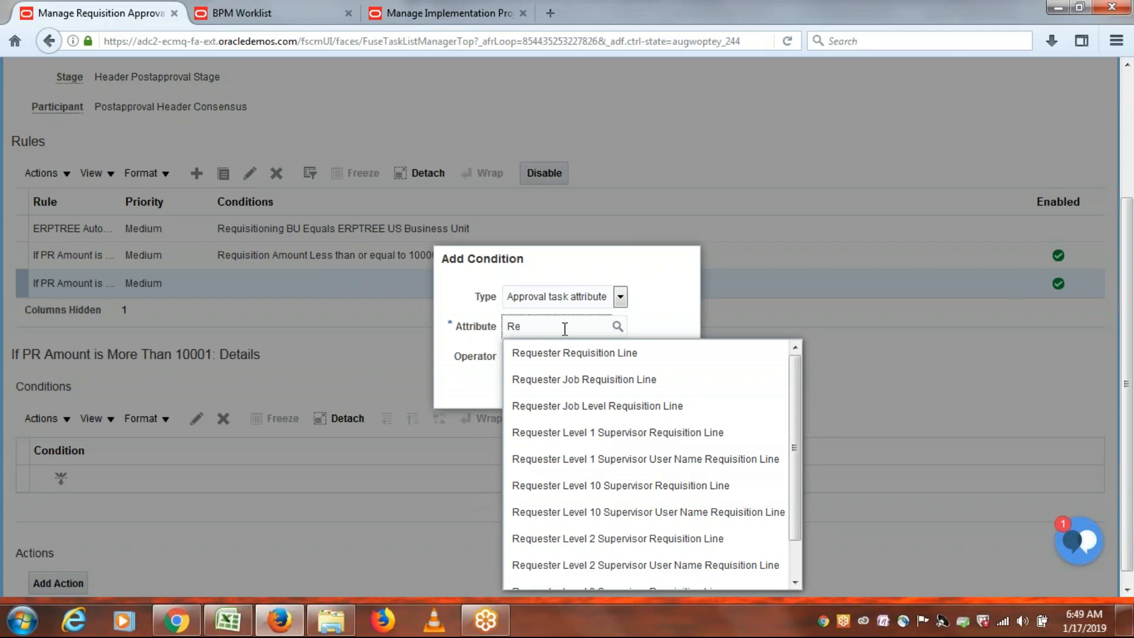
Choose Requisition Amount (Requisition Header) as the condition attribute.
text(quisition)
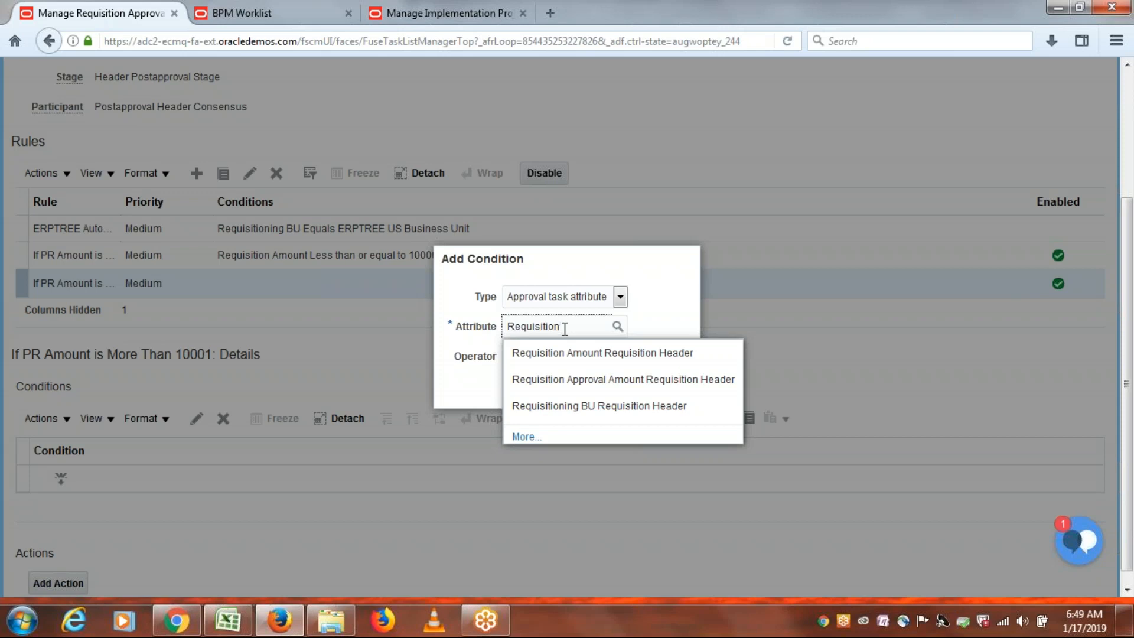
click(560, 353)
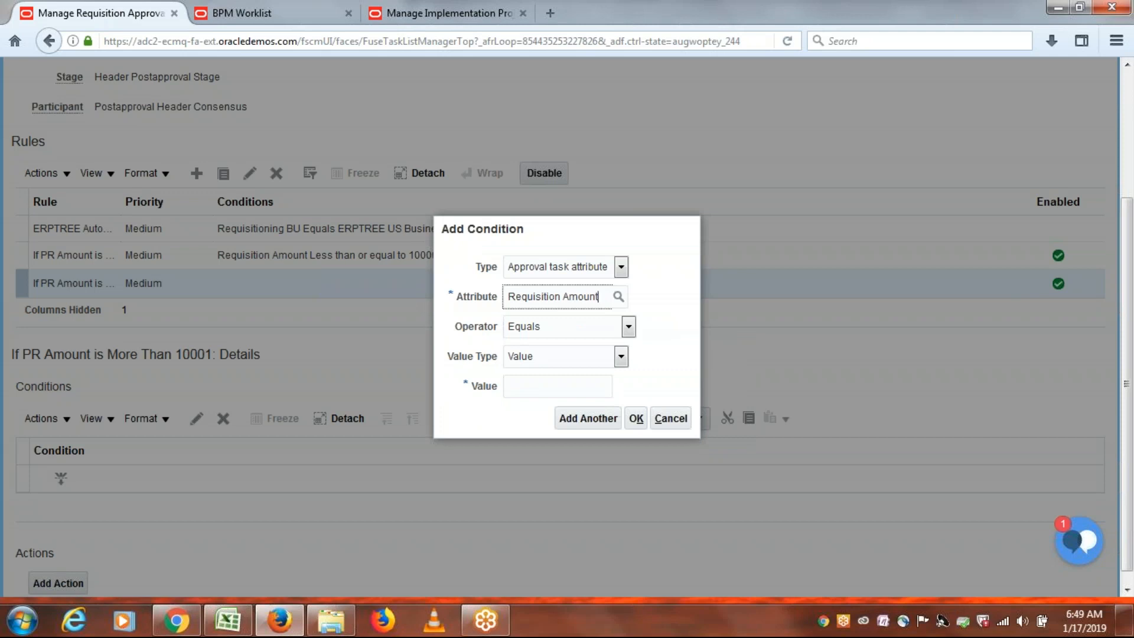
Check the notes workbook and set the condition operator to Greater than.
click(228, 623)
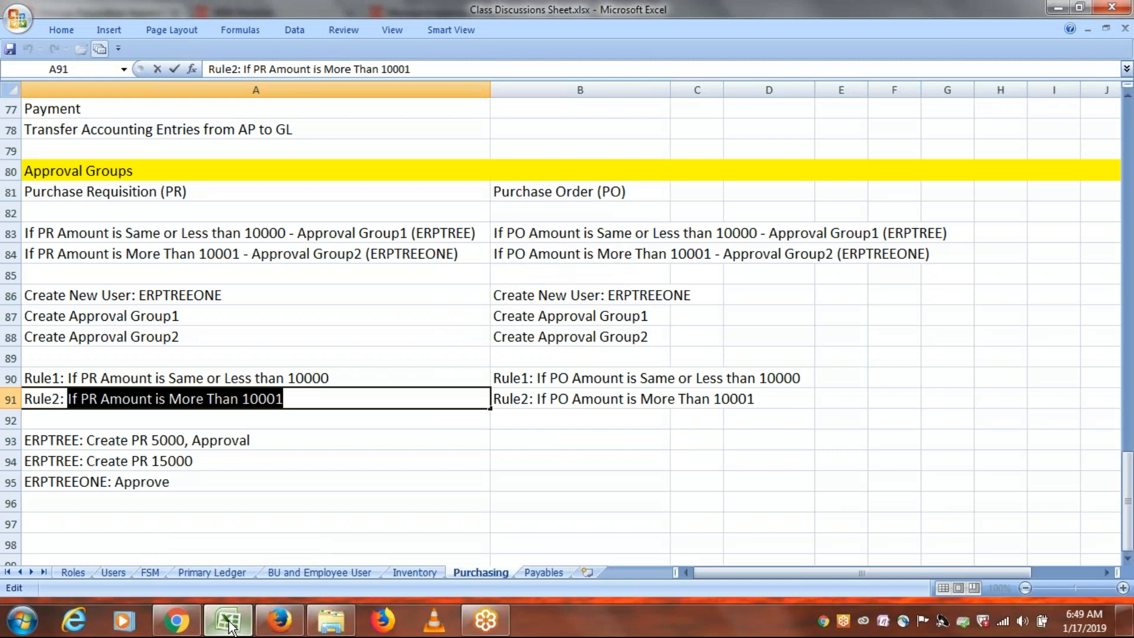
click(280, 620)
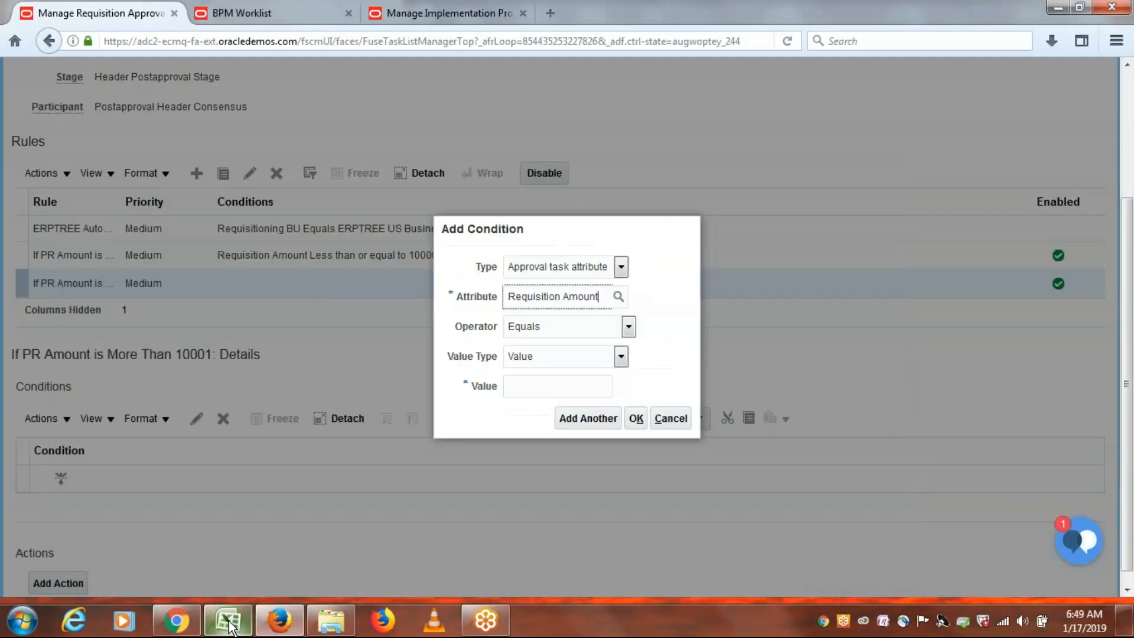
click(628, 327)
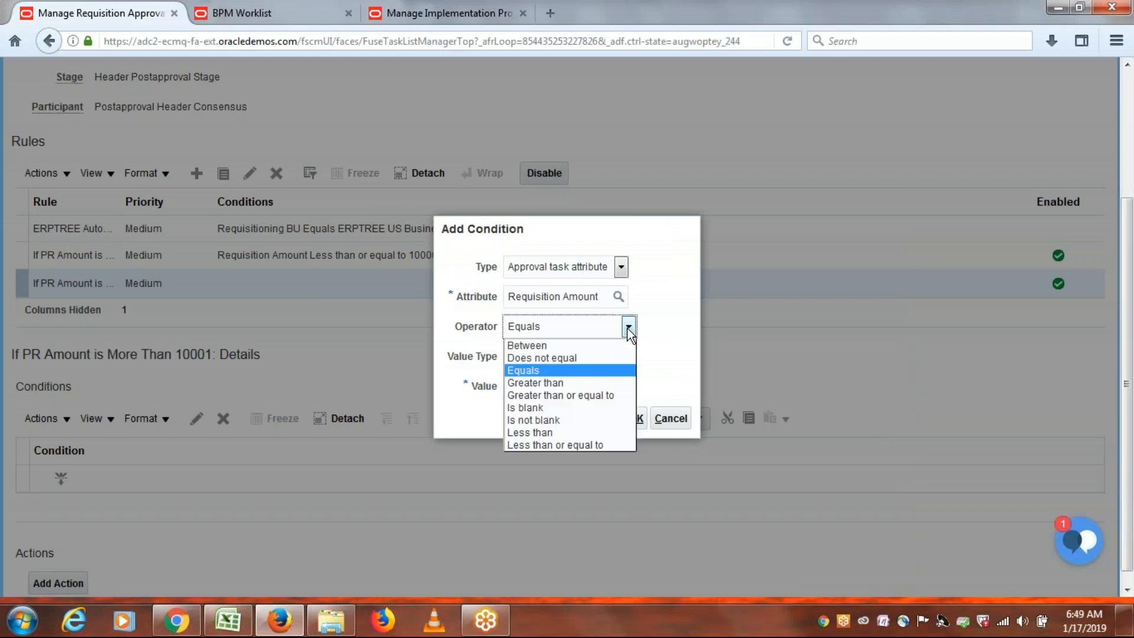
click(575, 382)
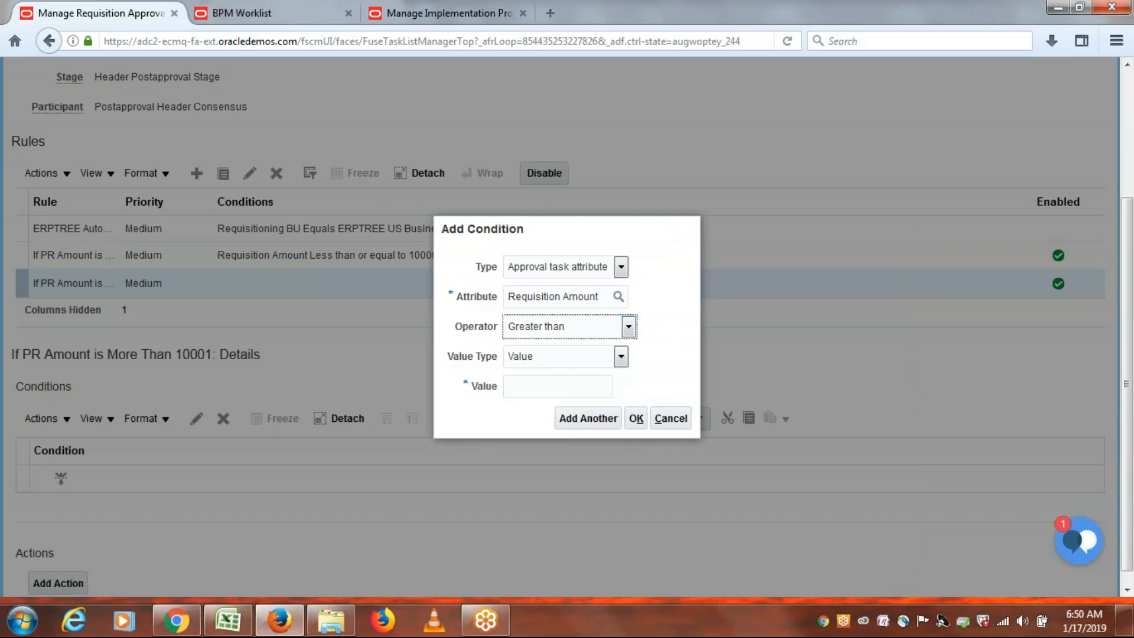
click(555, 384)
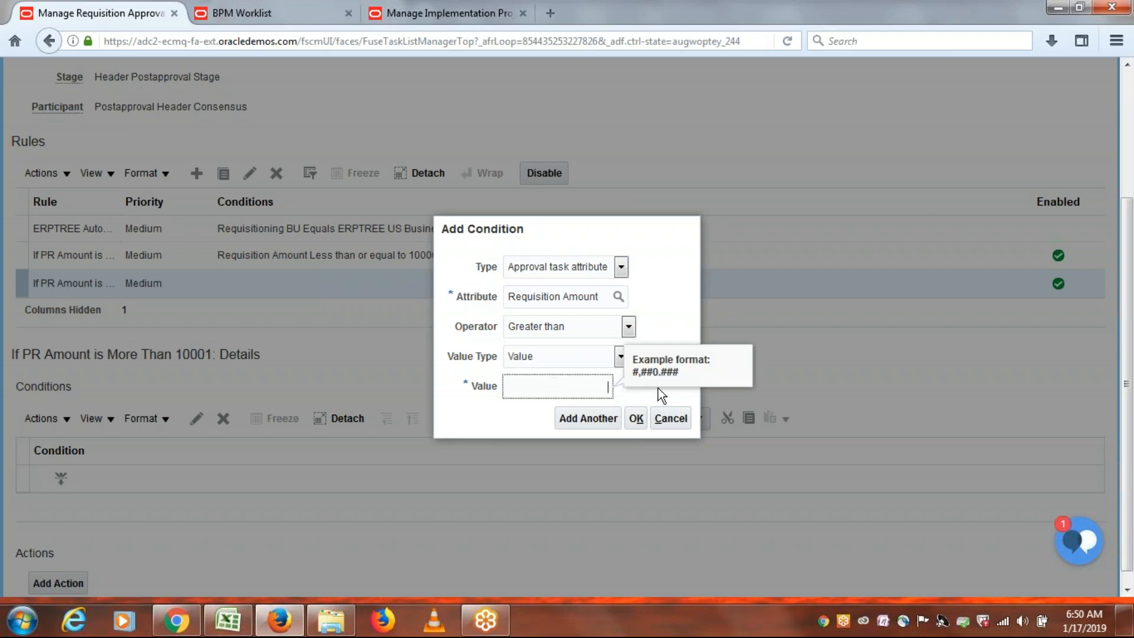
click(629, 326)
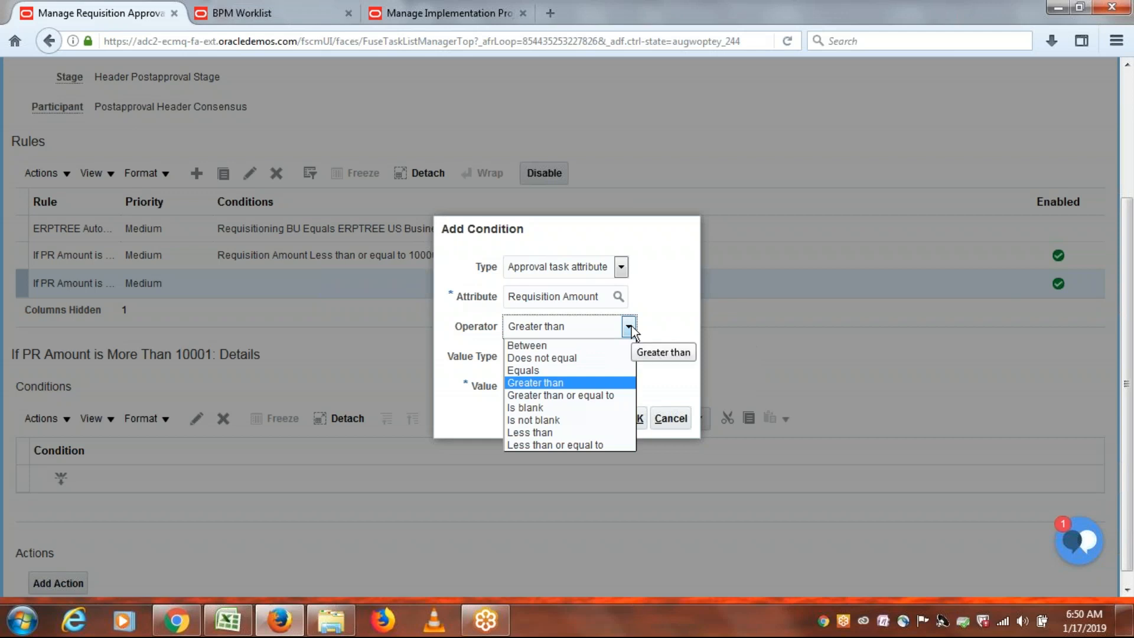
Review the 'More Than' wording of the Rule2 note and keep Greater than as the operator.
key(alt+Tab)
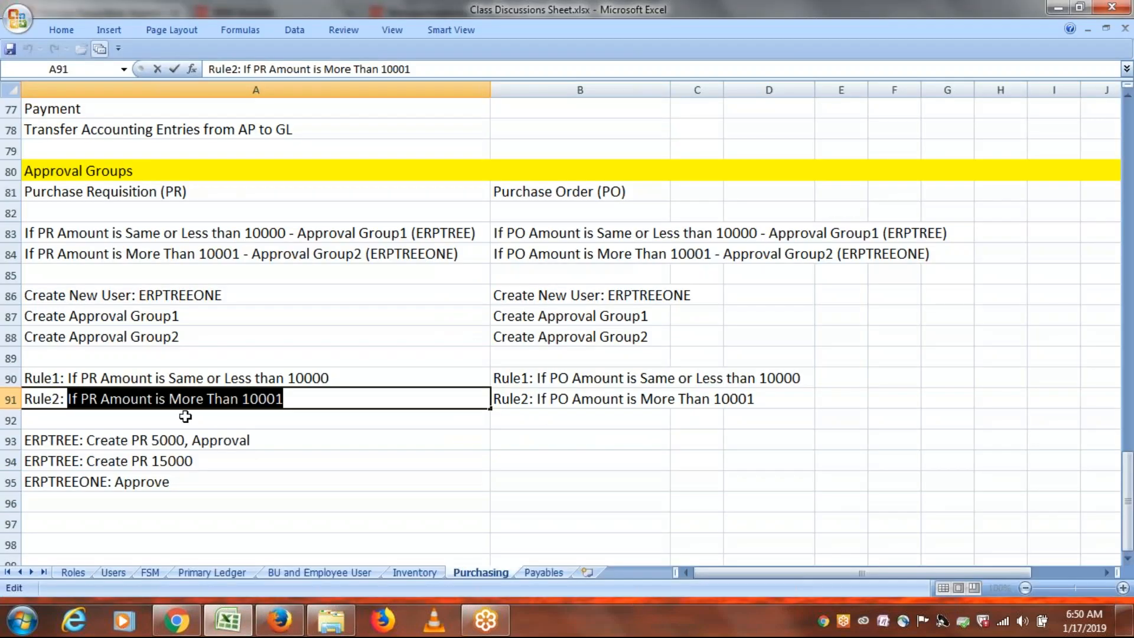
click(205, 399)
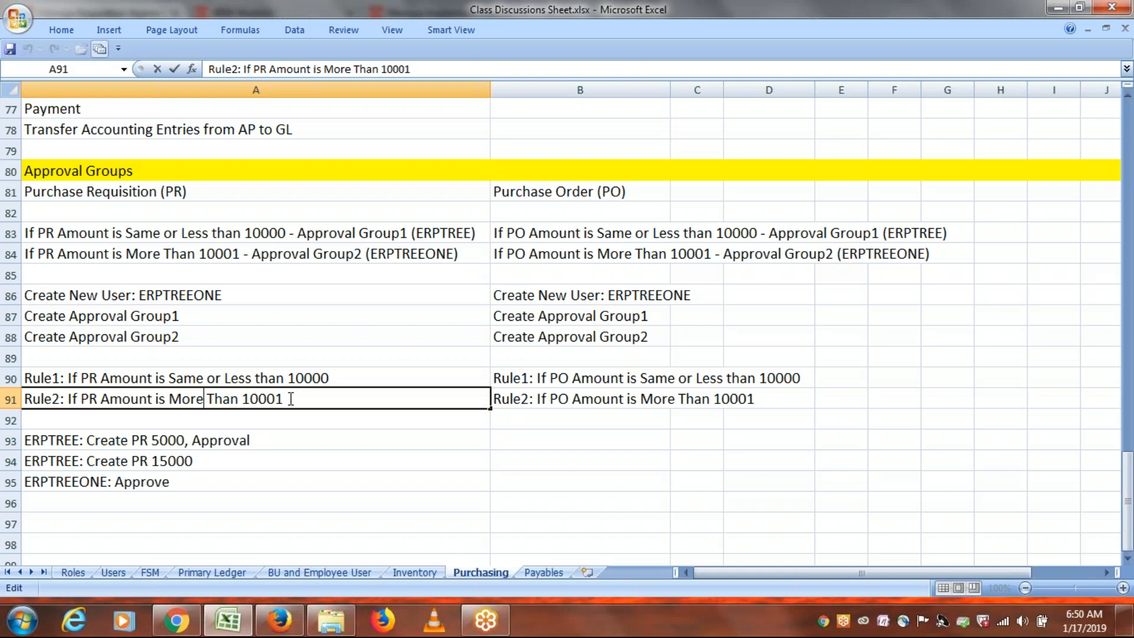
click(174, 377)
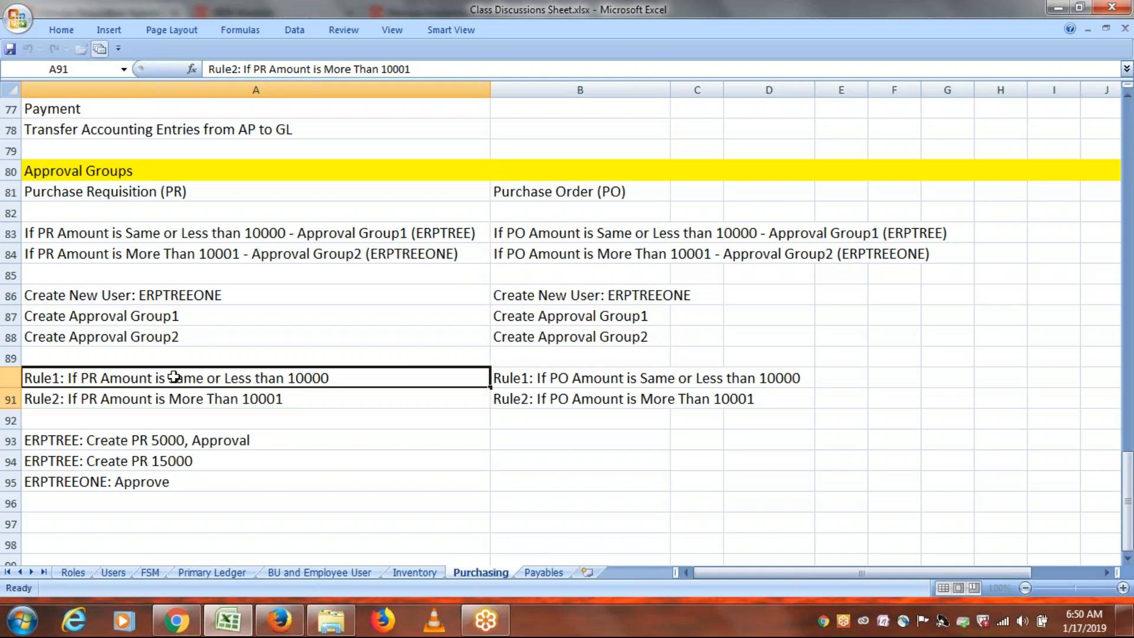
double_click(205, 398)
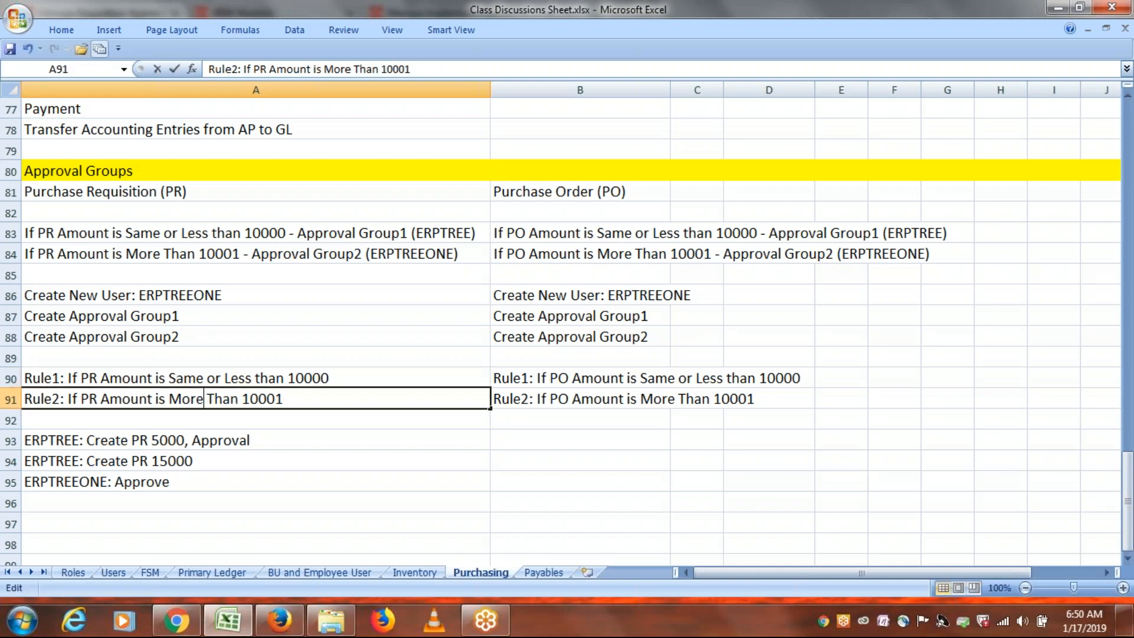
drag(205, 399, 169, 399)
click(329, 392)
key(alt+Tab)
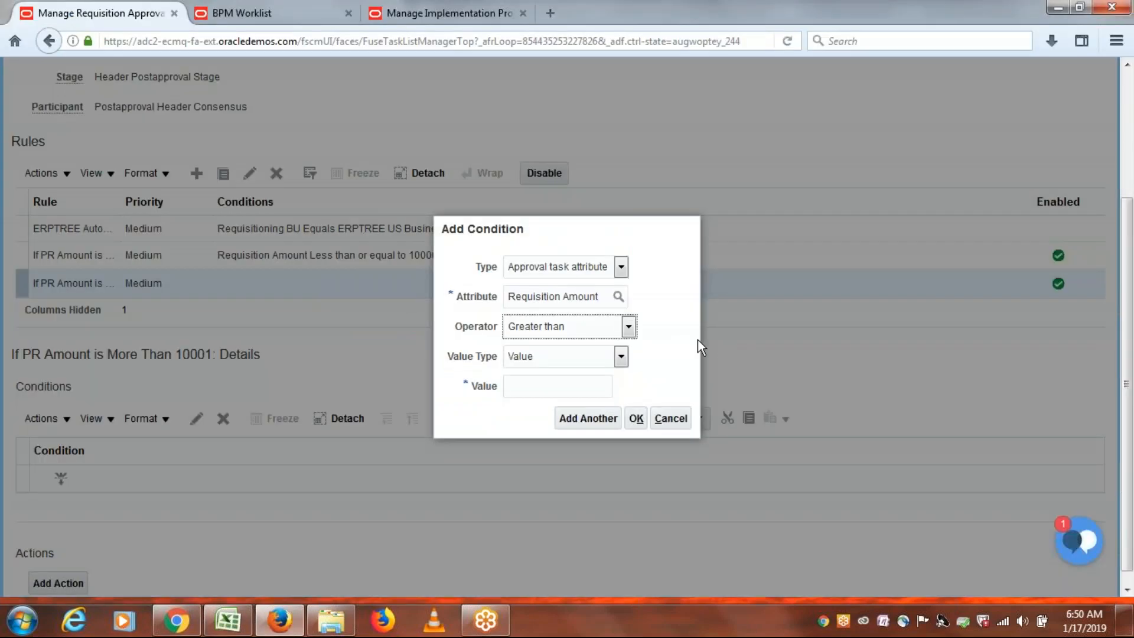
click(551, 388)
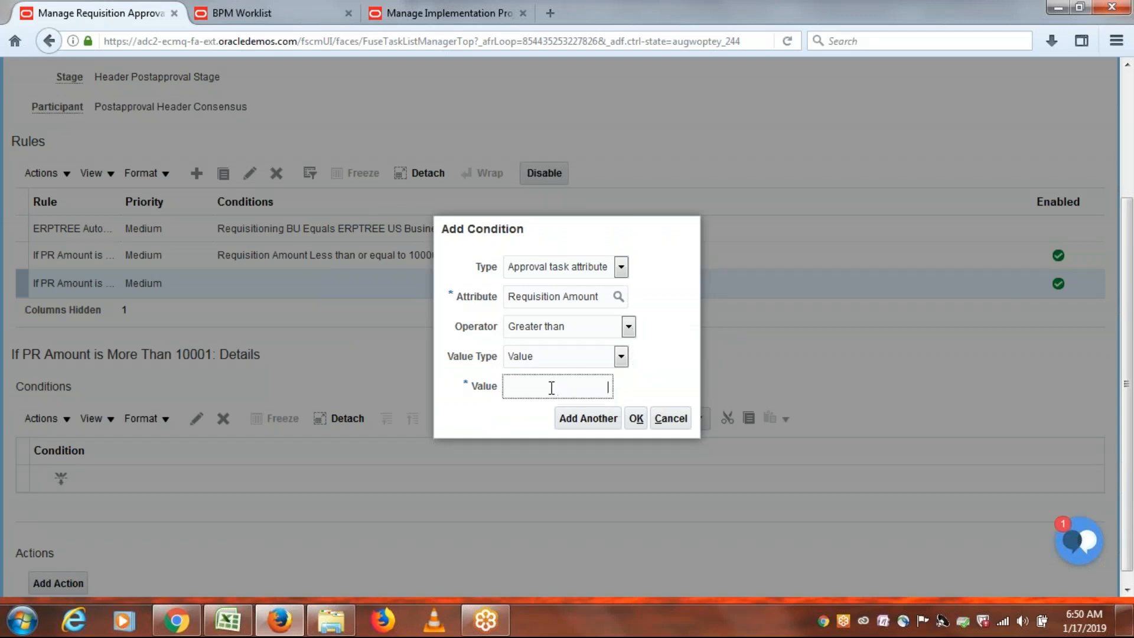
click(629, 326)
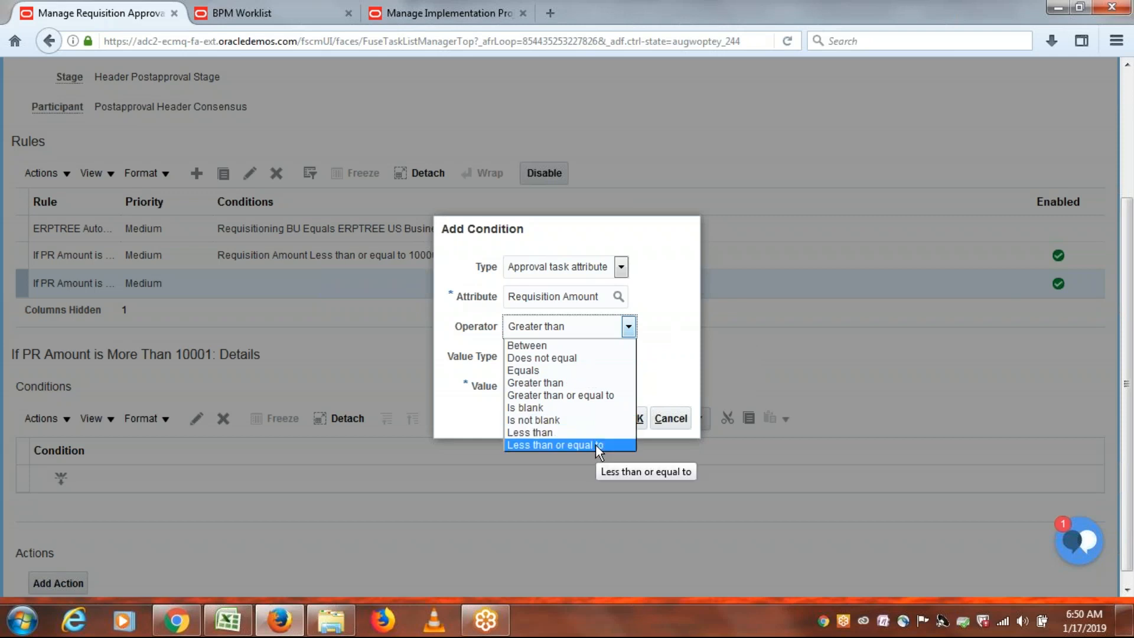
click(664, 317)
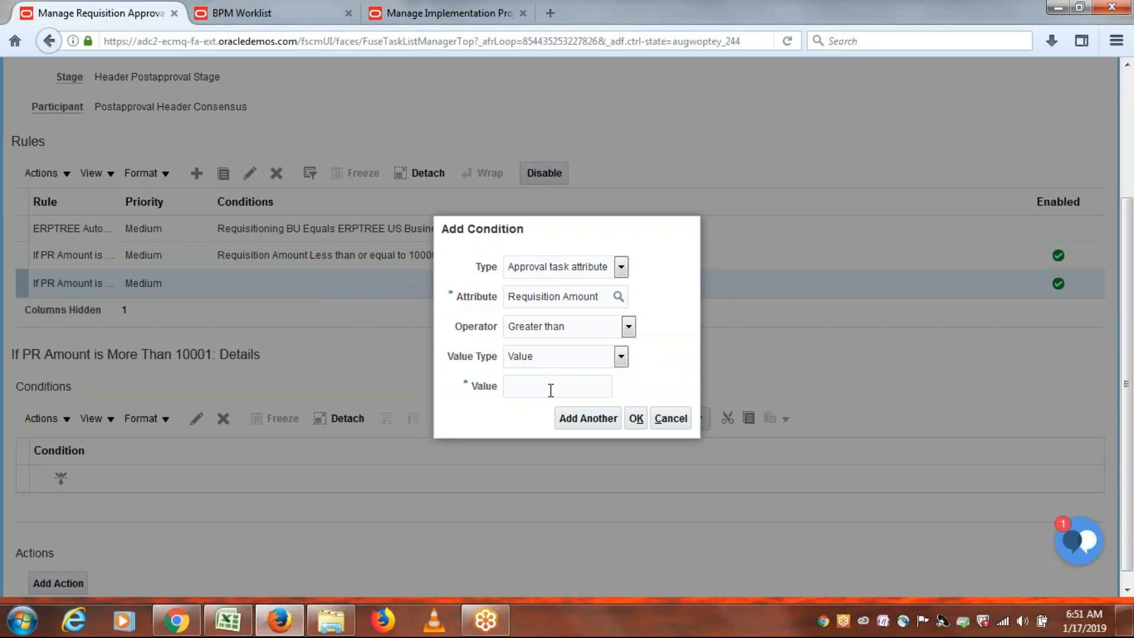
click(631, 329)
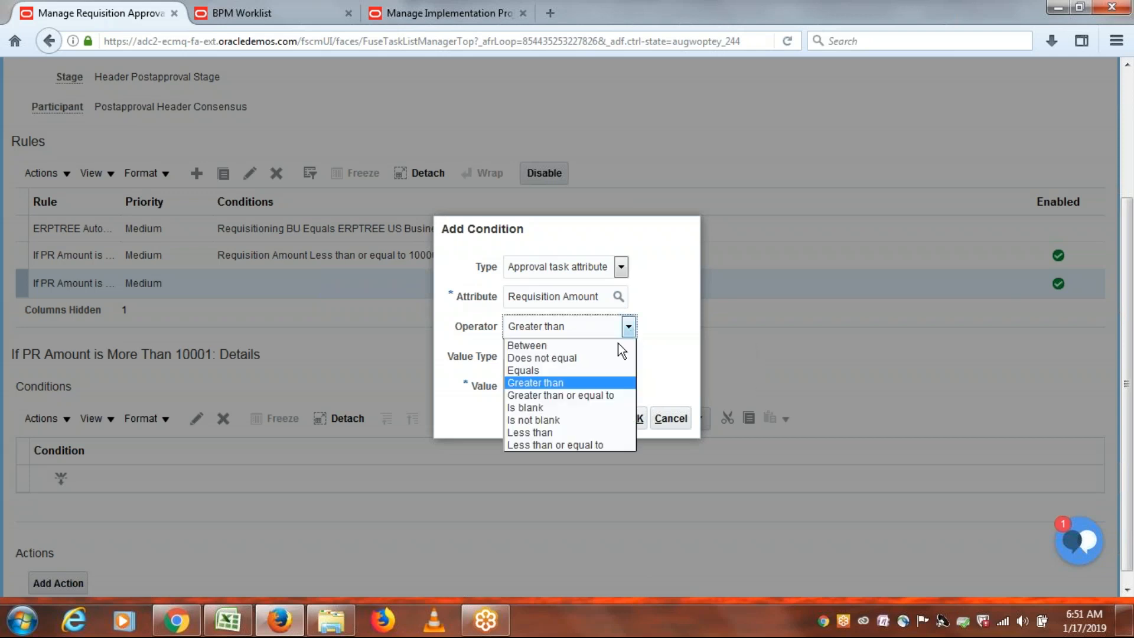
Change the operator to Greater than or equal to and enter 10001 as the value.
click(598, 395)
click(579, 391)
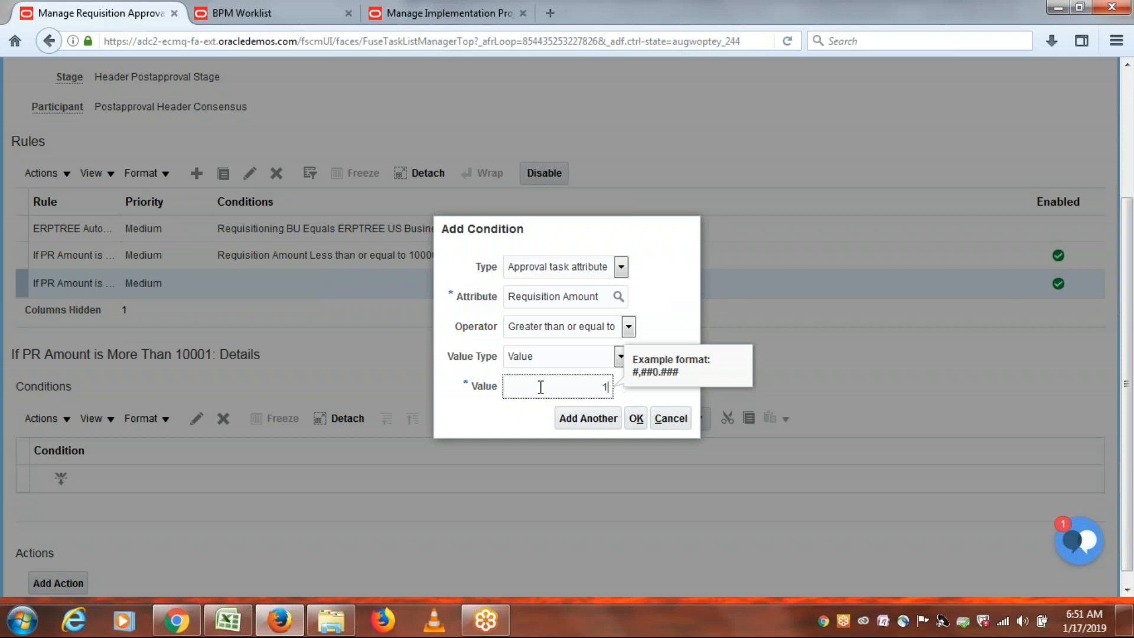
text(0001)
click(682, 302)
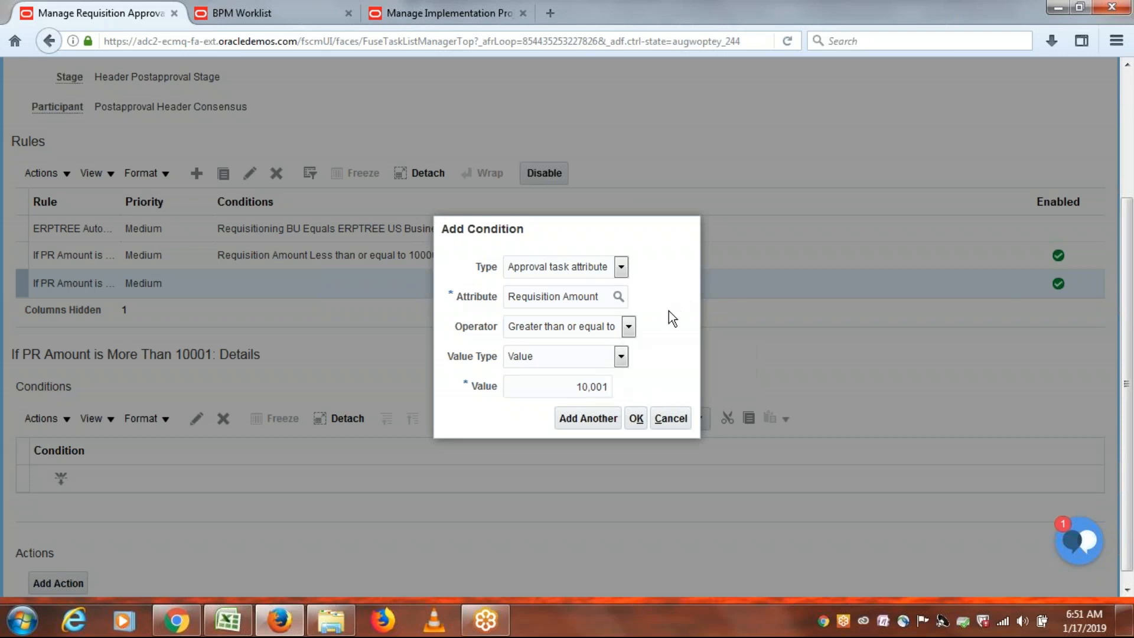
Compare the 10001 threshold and operator against the Rule2 note, keeping Greater than or equal to.
key(alt)
key(alt+Tab)
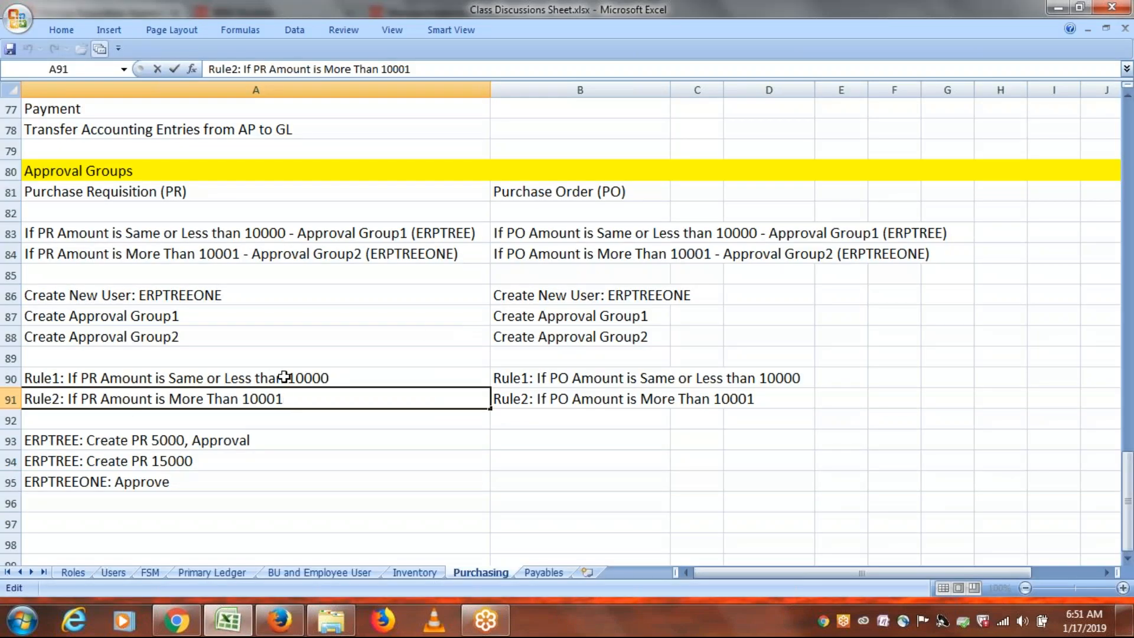
click(238, 399)
key(alt+Tab)
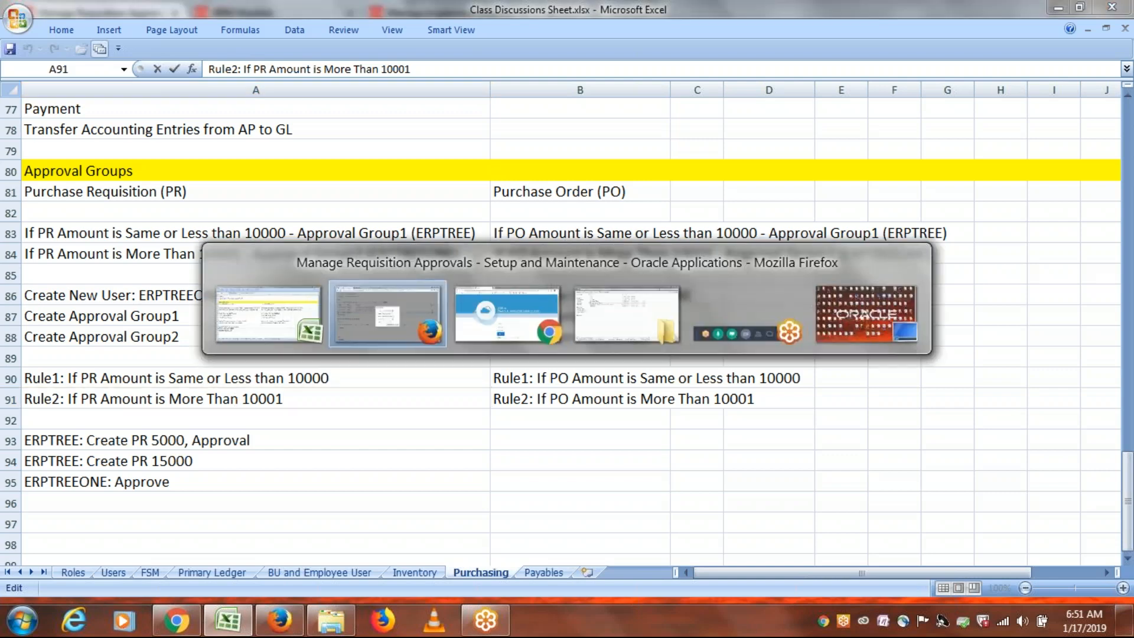
drag(576, 387, 638, 385)
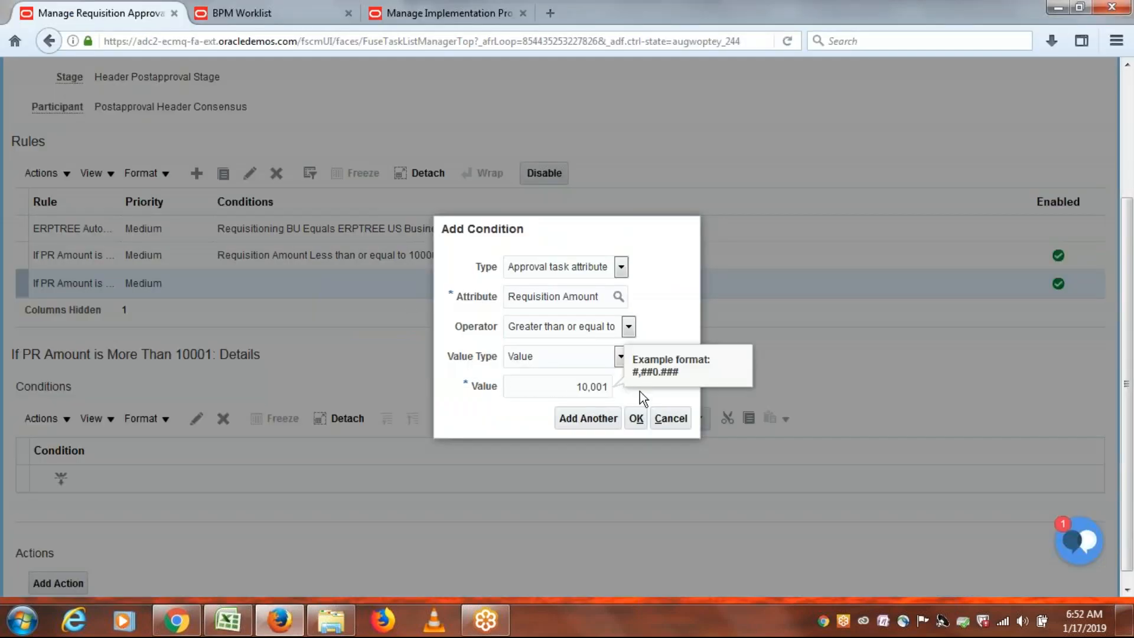
key(alt+Tab)
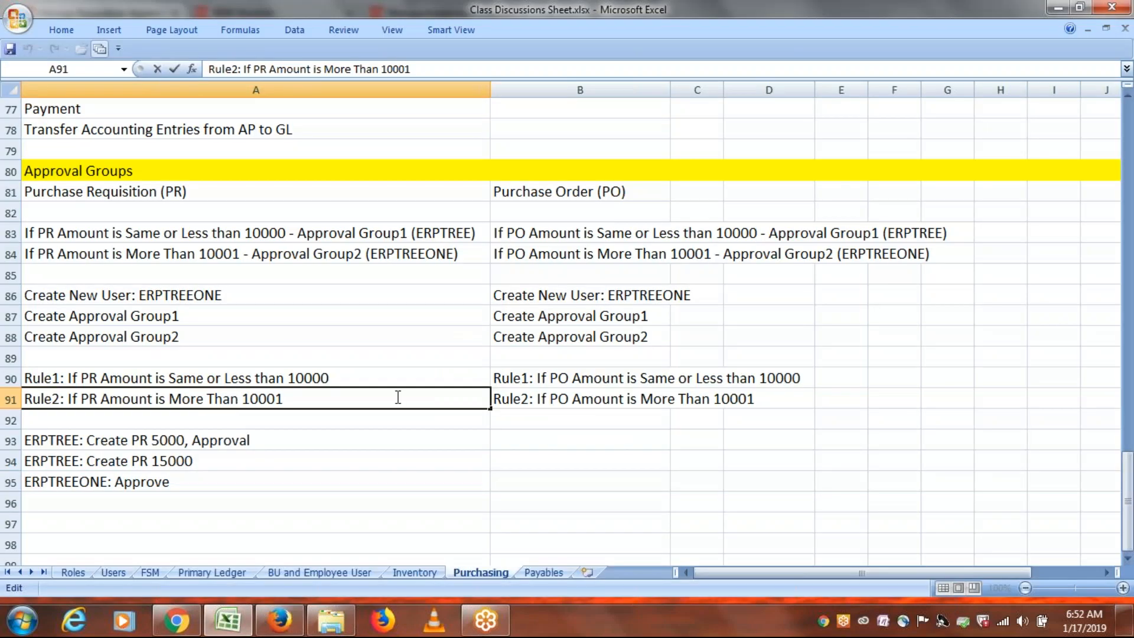
key(alt+Tab)
click(629, 326)
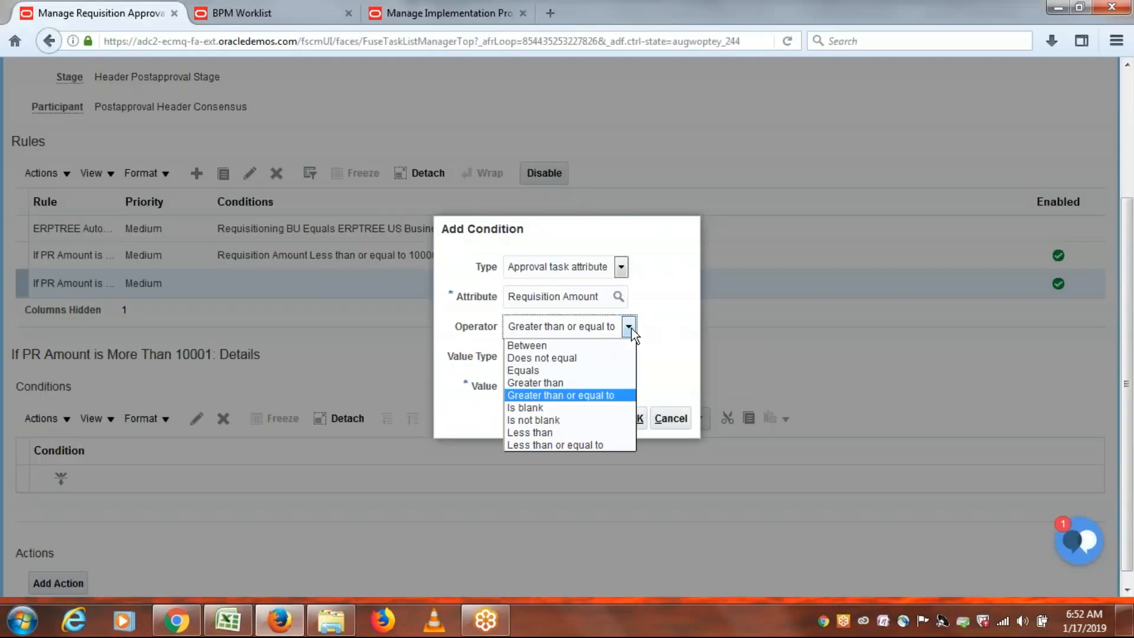
click(670, 345)
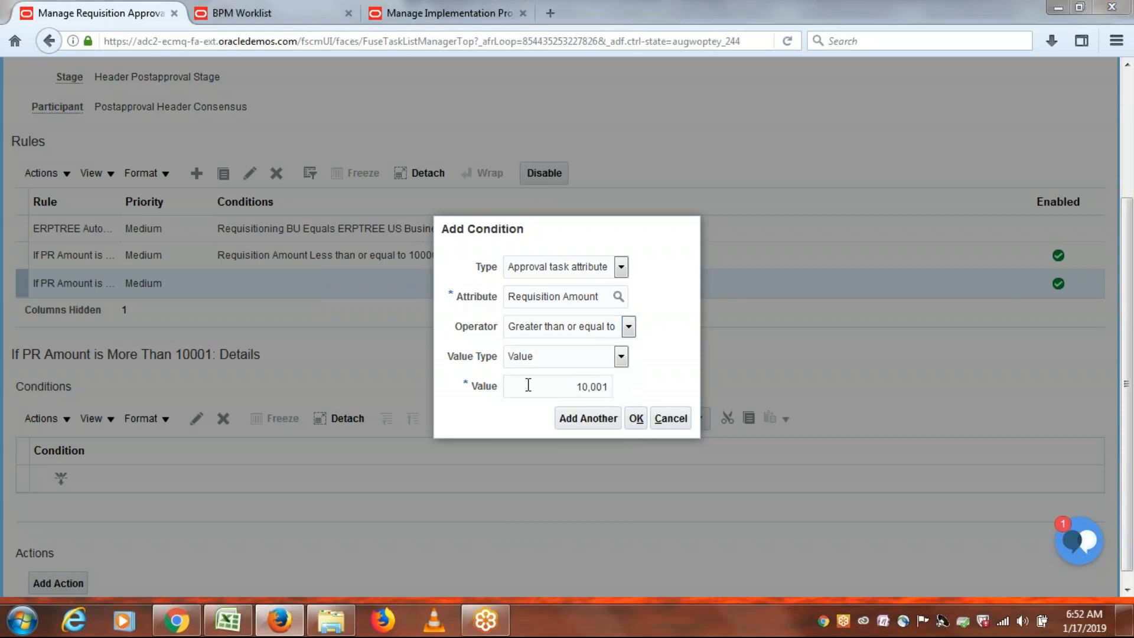
Recheck the note's 'More Than' wording and save the Requisition Amount condition.
key(alt+Tab)
drag(241, 397, 176, 400)
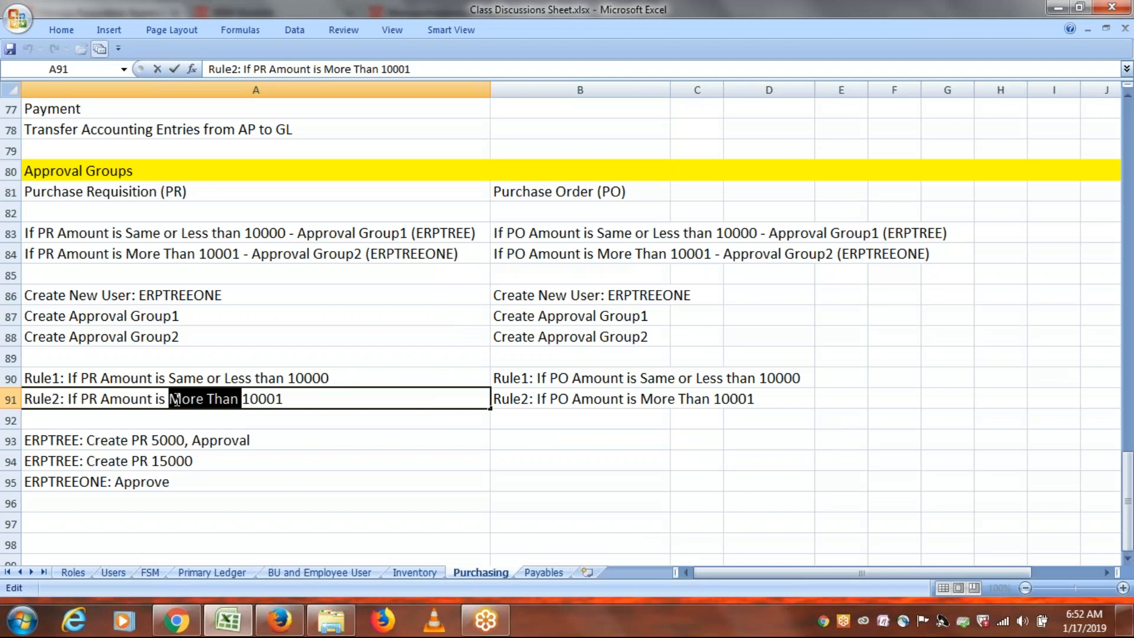
click(326, 399)
key(Escape)
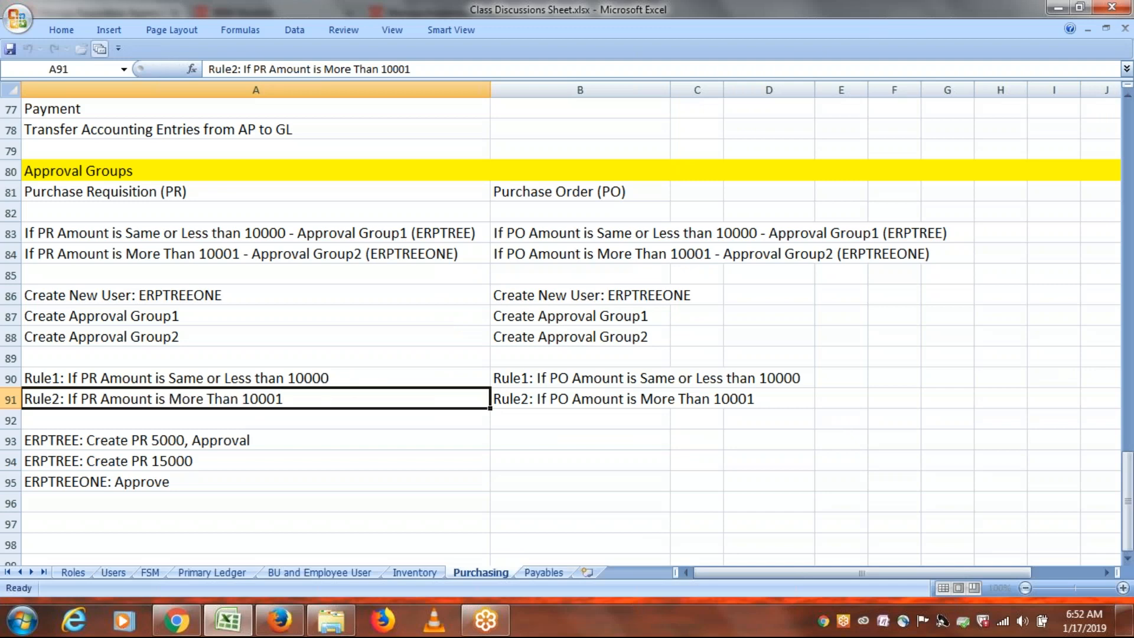
key(alt+Tab)
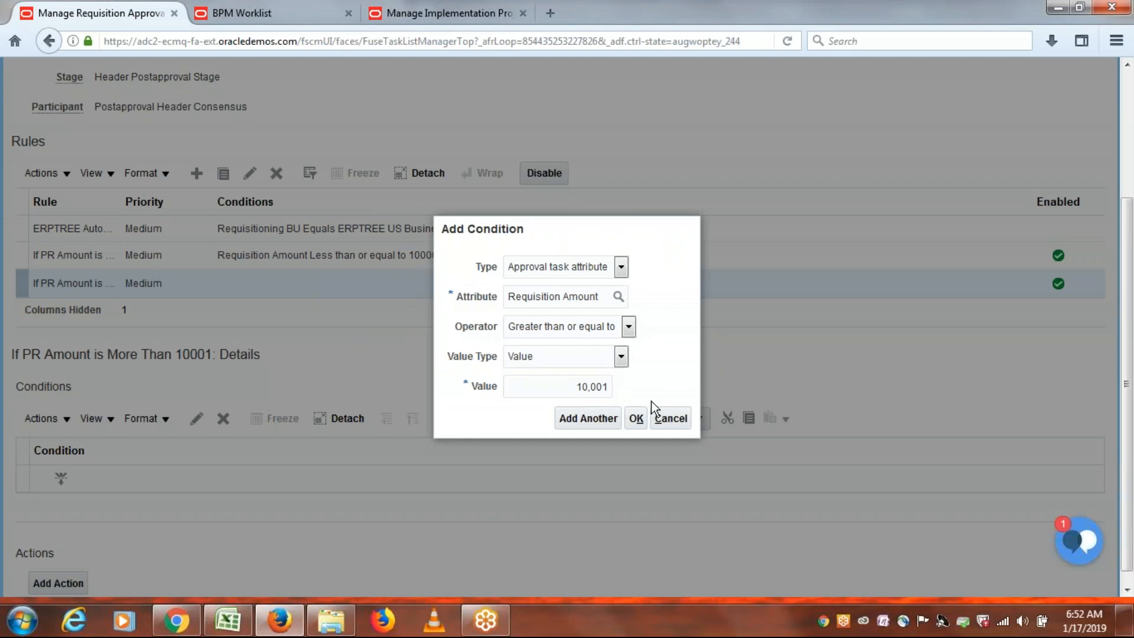
click(637, 418)
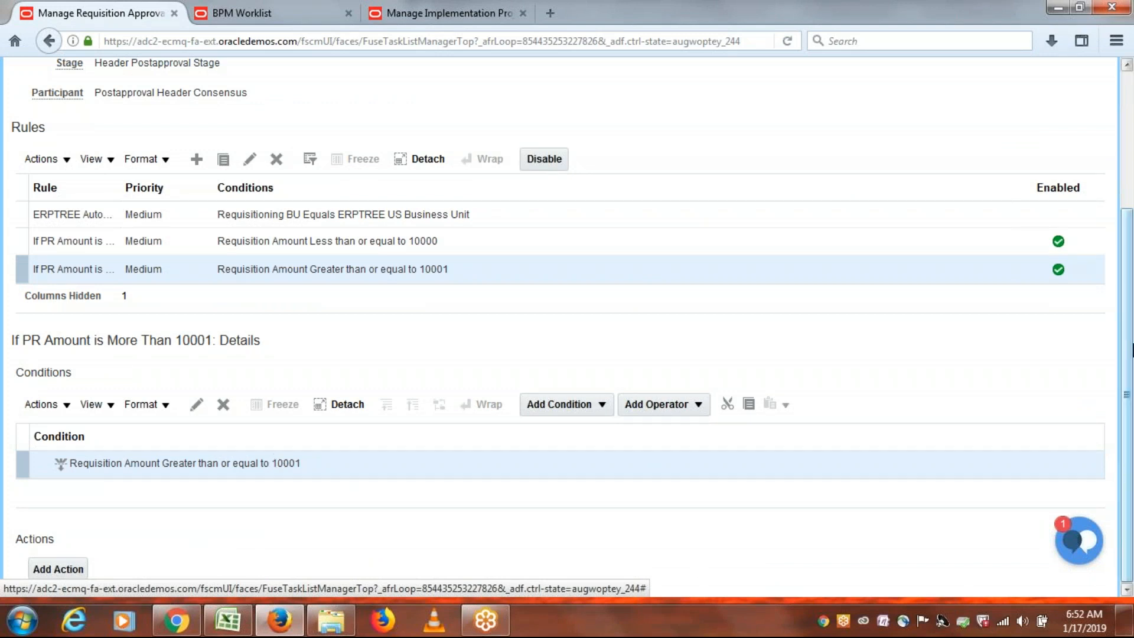
Add Action 1 requiring approval from approval group ERPTREE PR AG2.
click(57, 569)
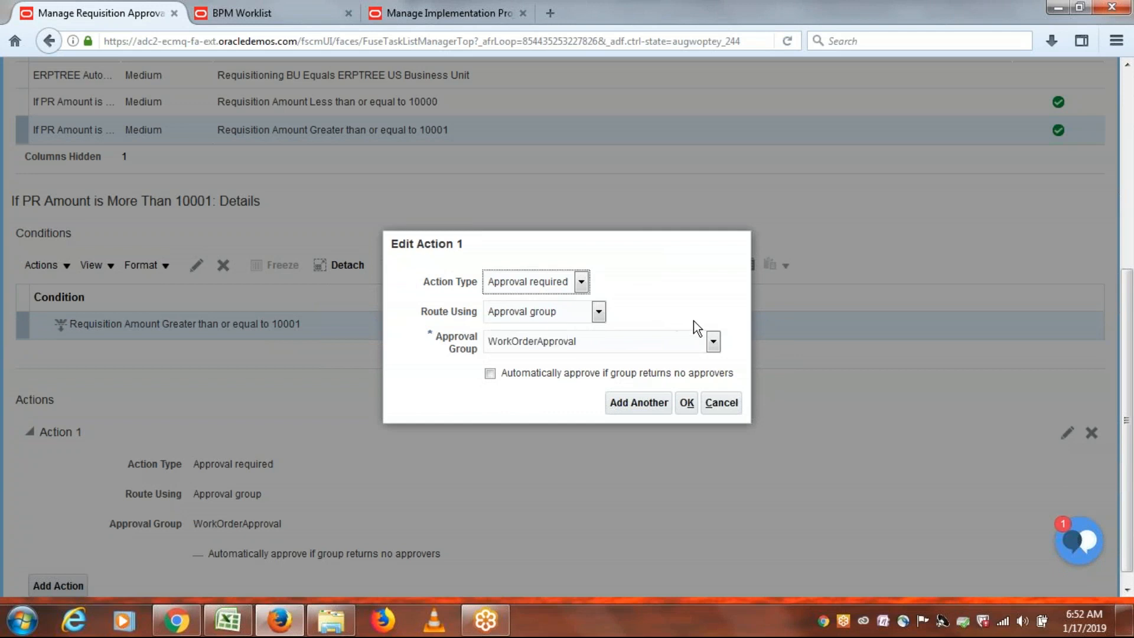
click(607, 340)
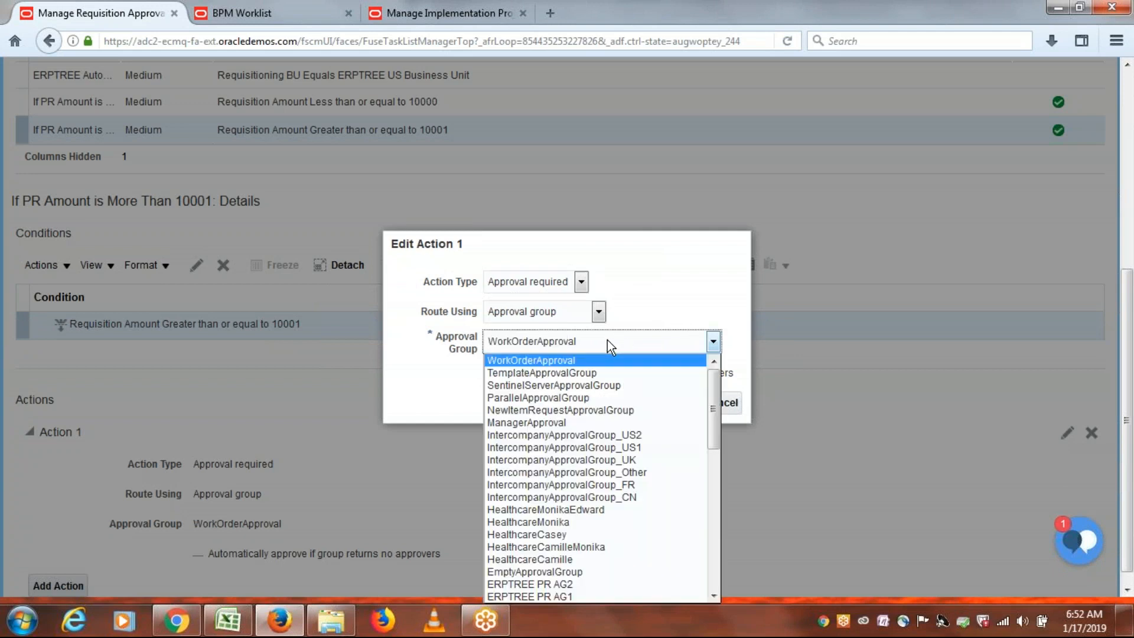
drag(715, 386, 711, 453)
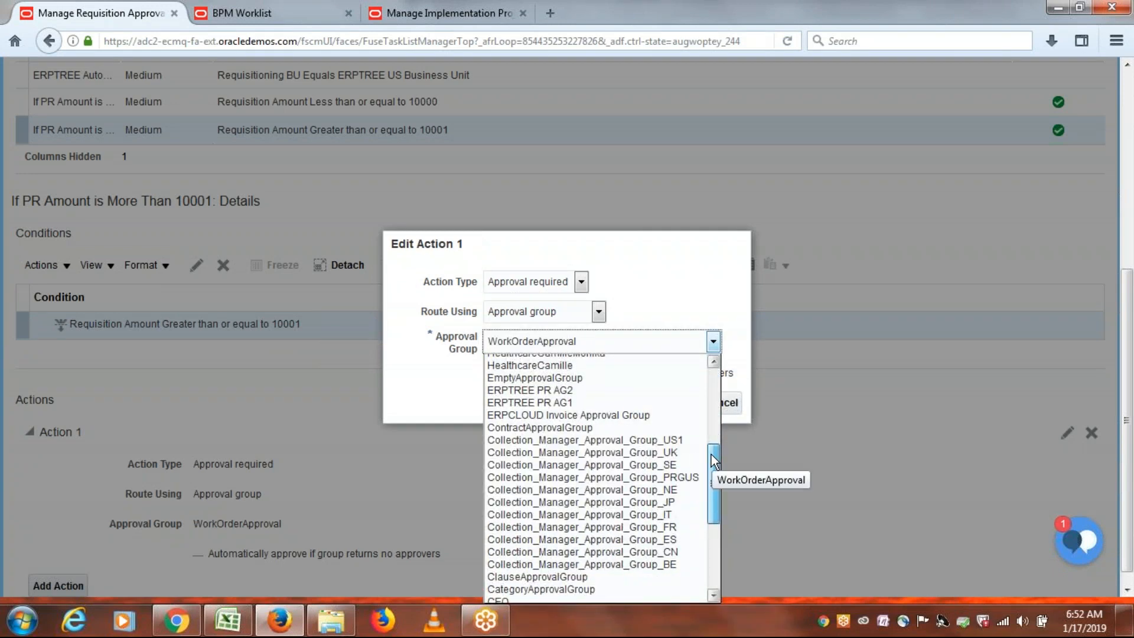
click(554, 388)
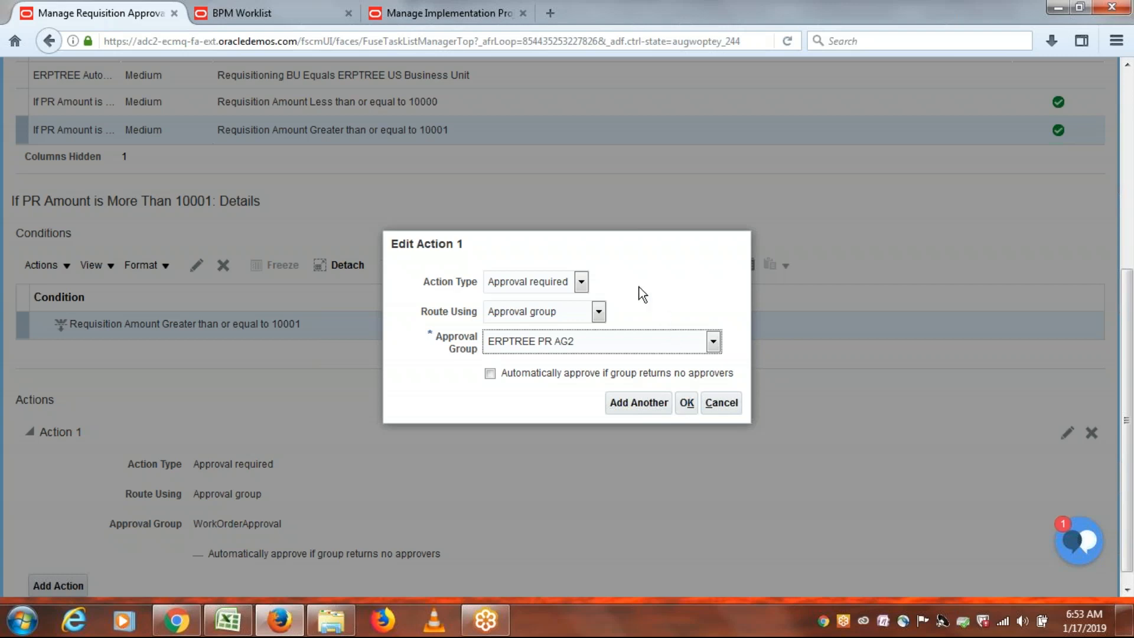
click(686, 404)
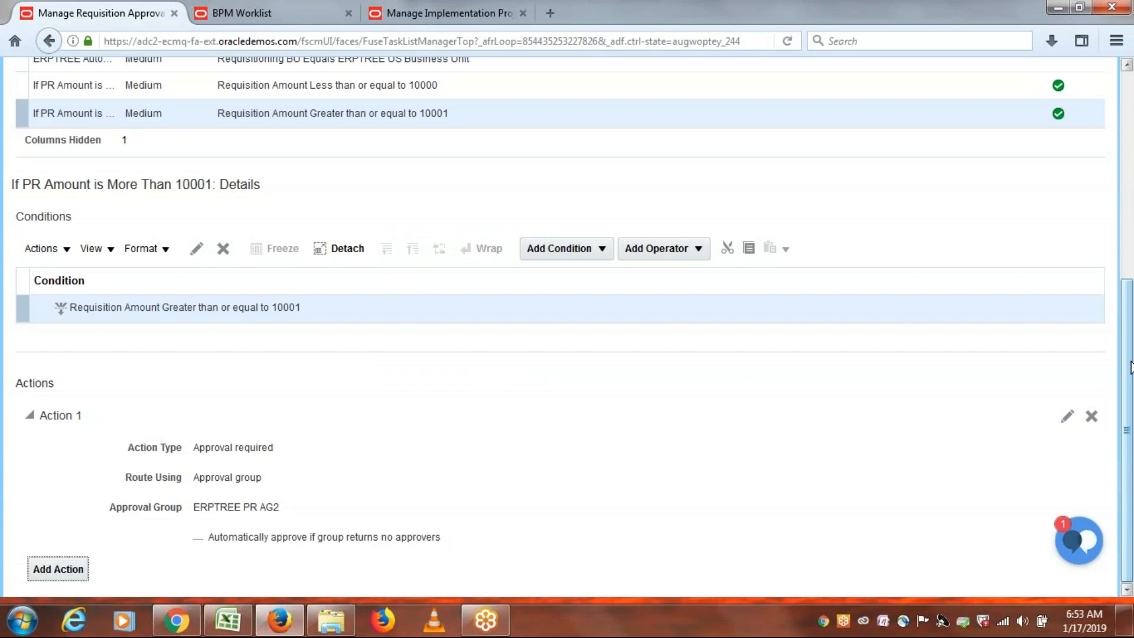
Deploy the requisition approval rules, confirm the warning, and return to the ERPTREE Implementation Project.
drag(1131, 362, 1132, 120)
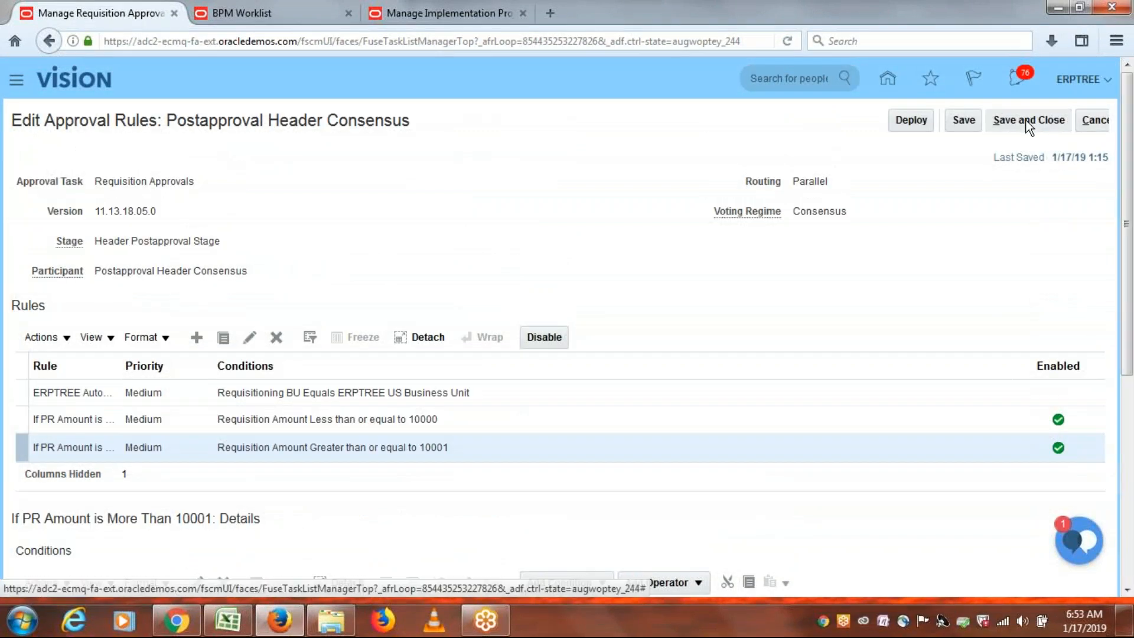
click(908, 120)
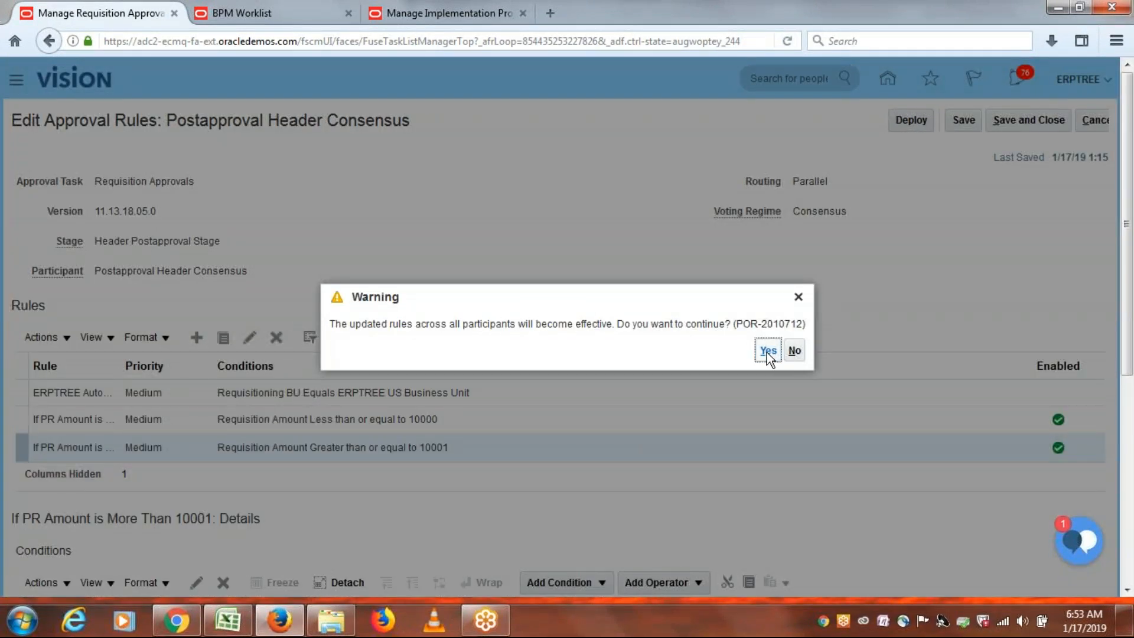
click(767, 351)
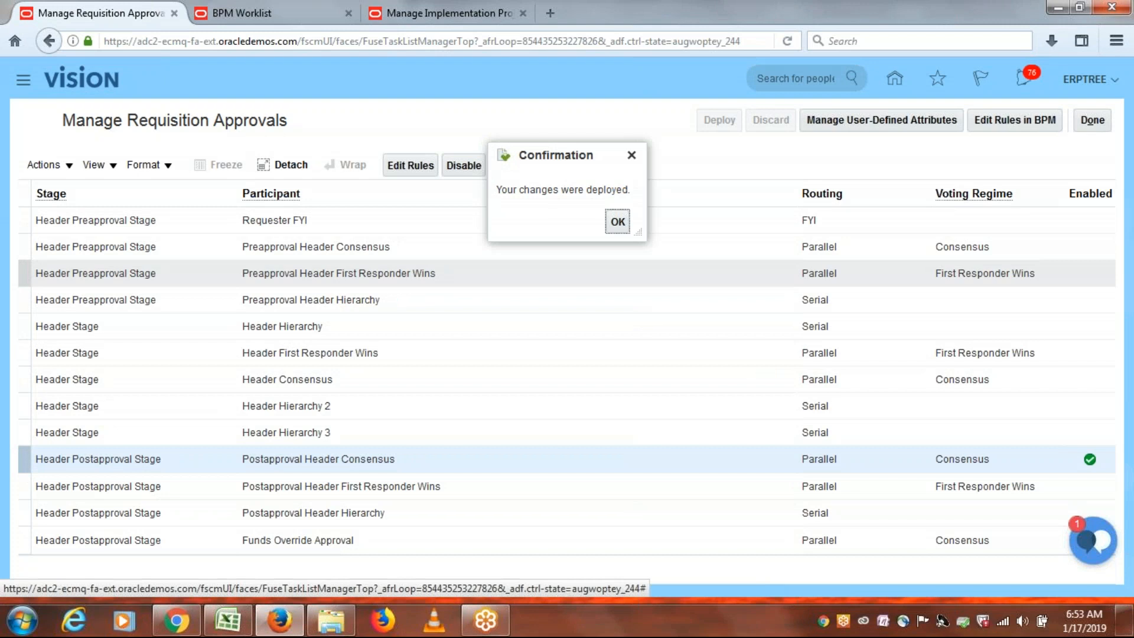
click(616, 219)
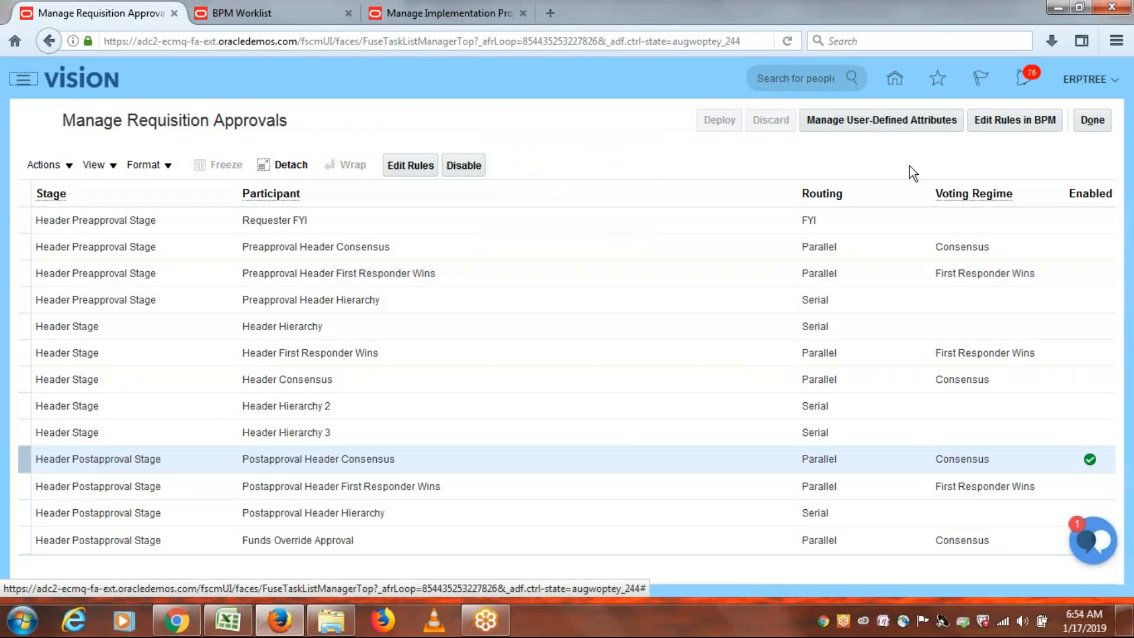
click(1094, 121)
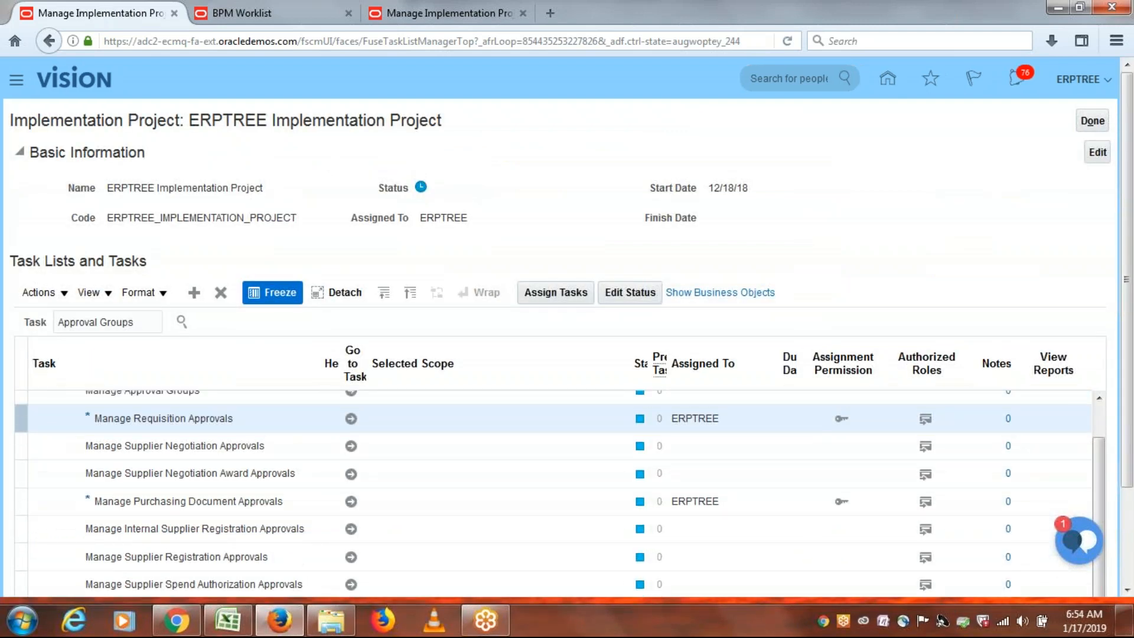
Go to the Manage Purchasing Document Approvals task and browse its participants.
click(352, 502)
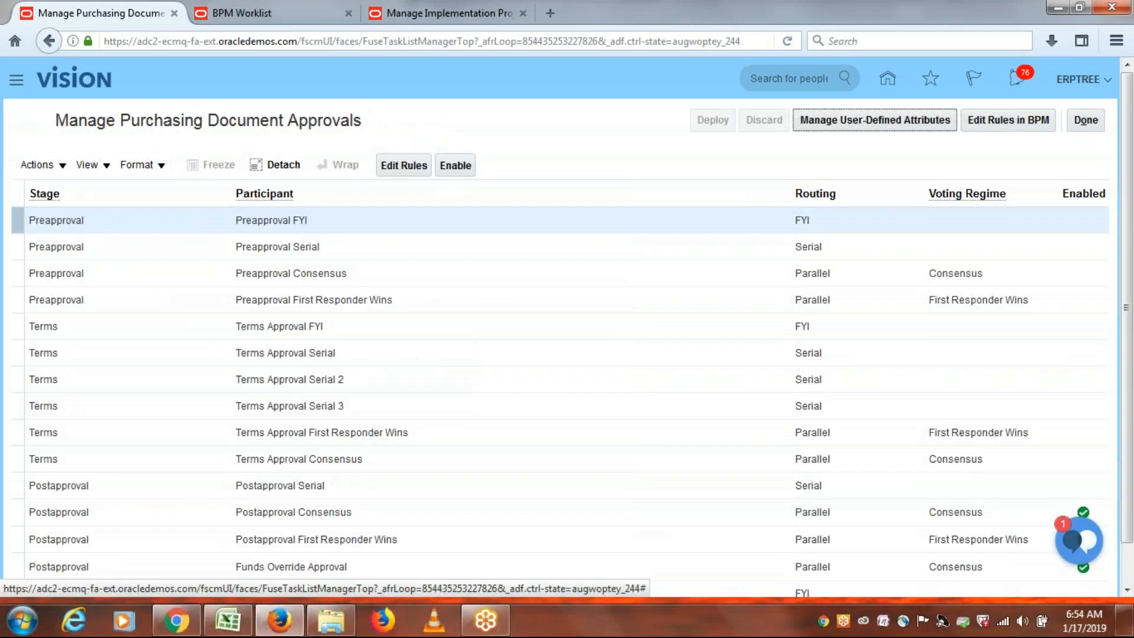
drag(1131, 215, 1133, 350)
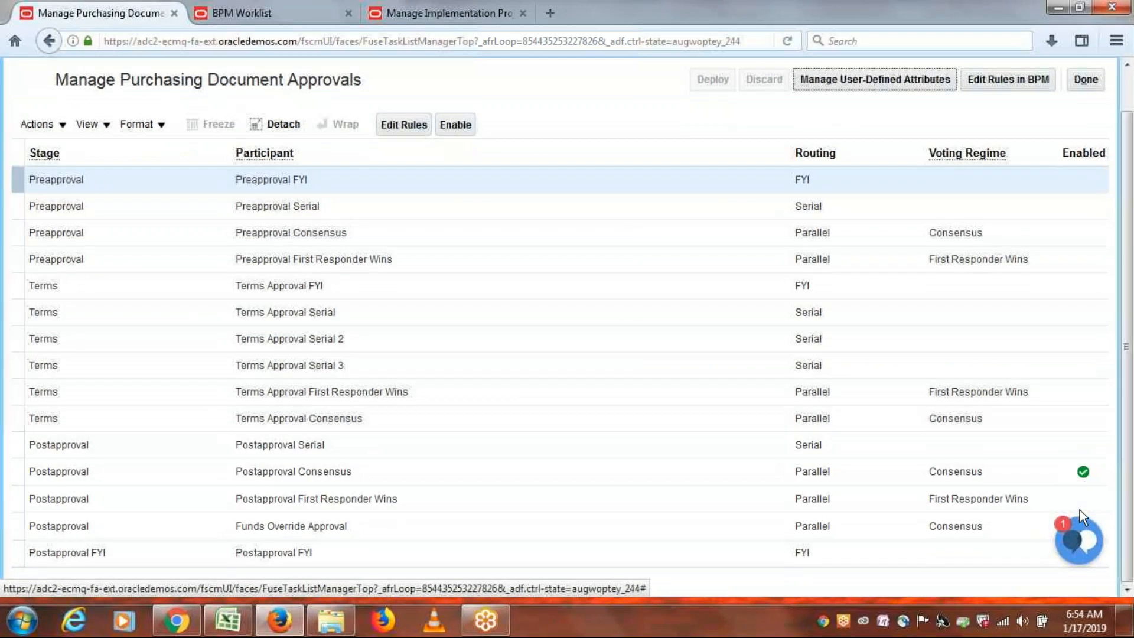
scroll(1131, 390, up, 1)
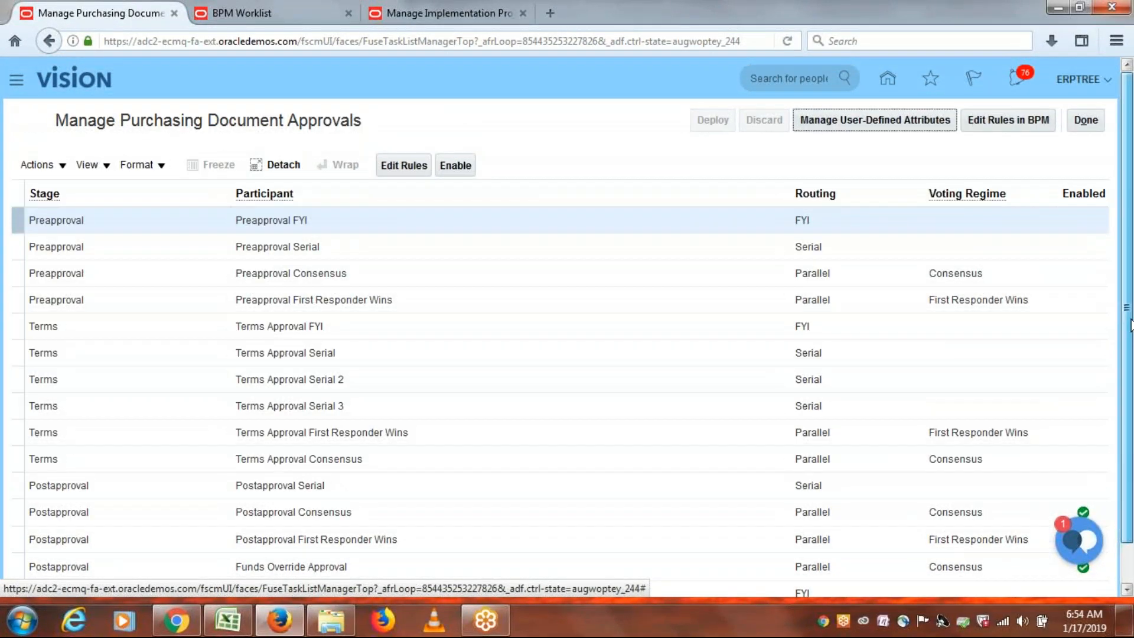
scroll(1132, 354, down, 1)
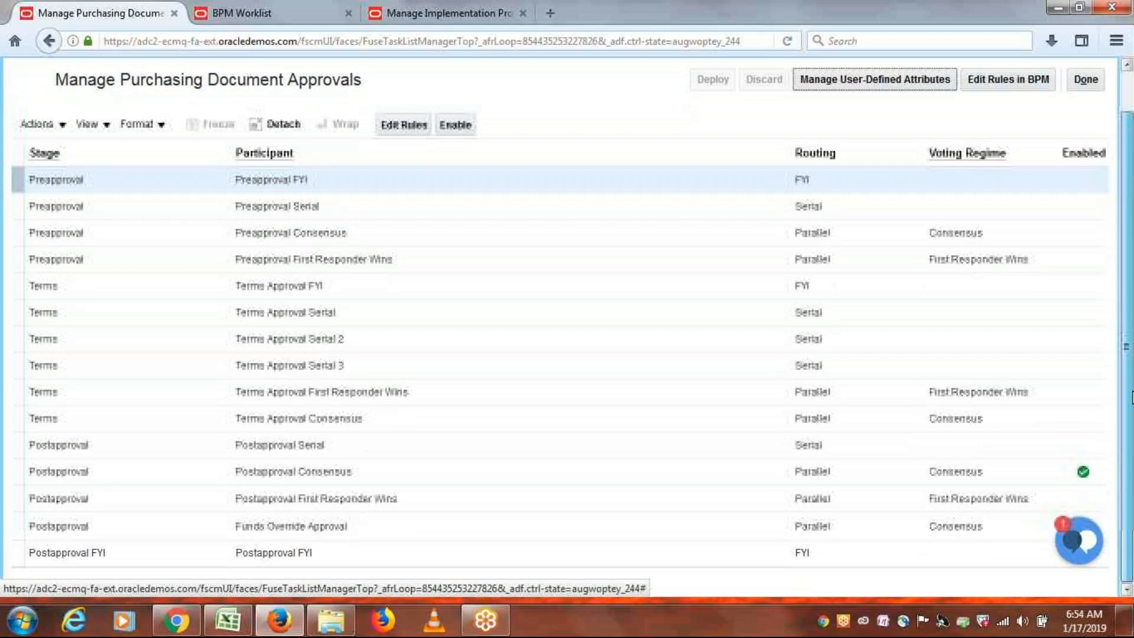
scroll(1131, 378, up, 1)
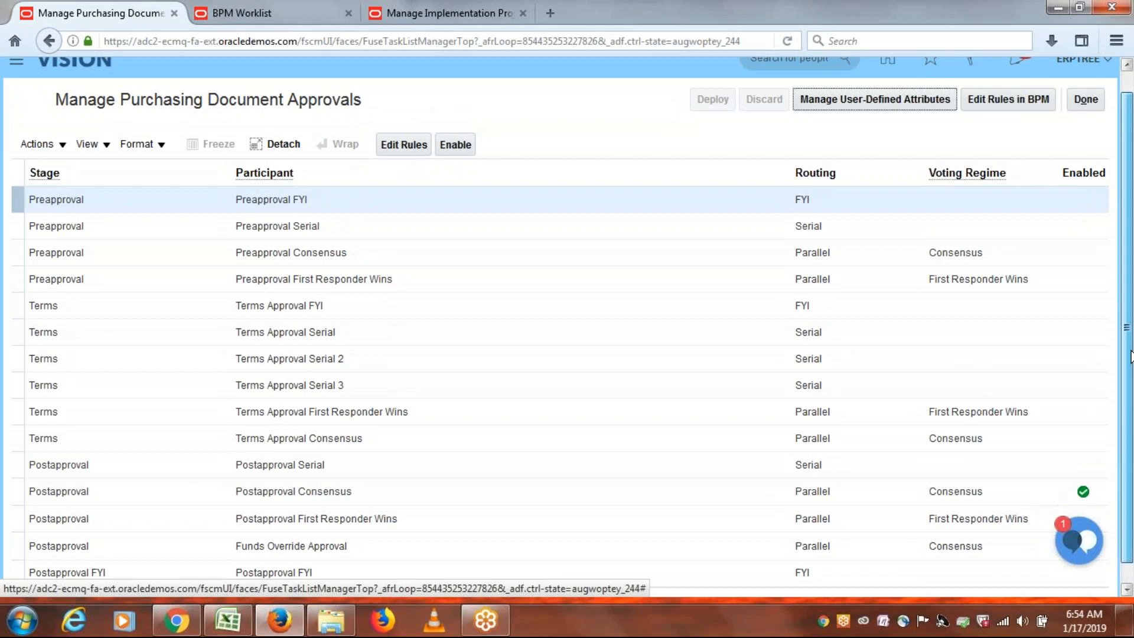
scroll(1131, 355, down, 1)
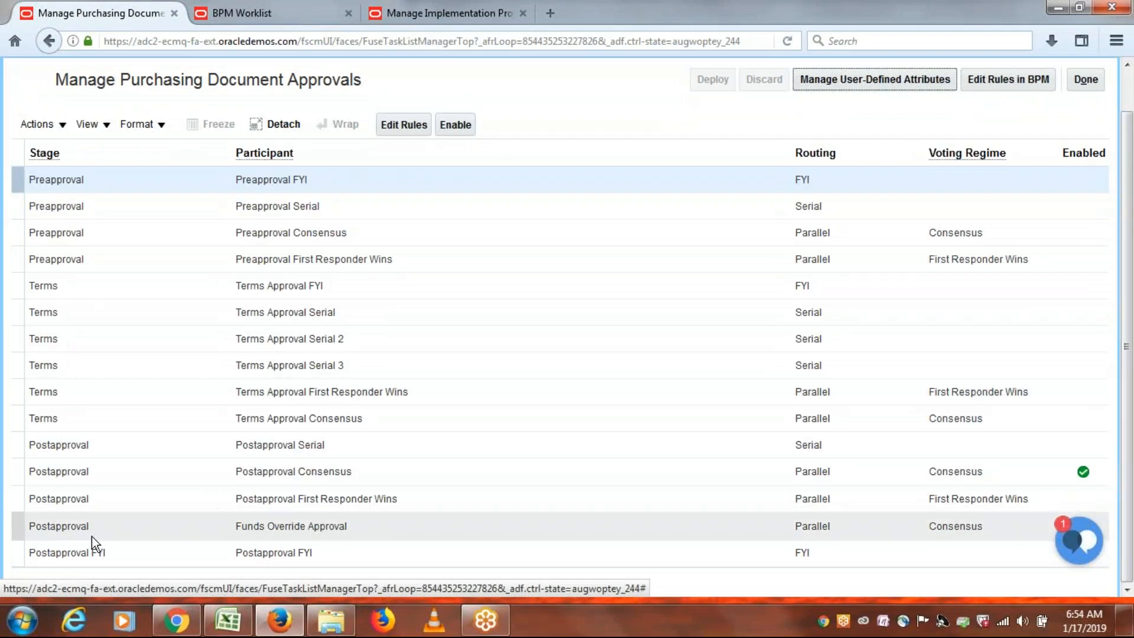
Leave Funds Override Approval disabled and open the Postapproval Consensus rules for editing.
click(18, 527)
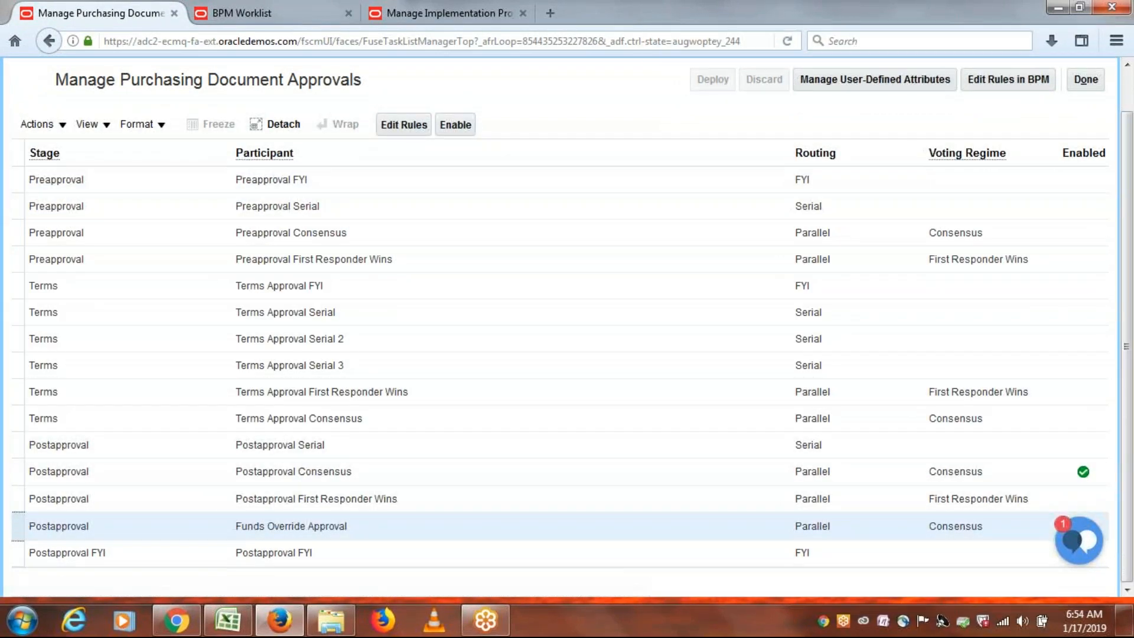
click(455, 124)
scroll(1128, 455, up, 2)
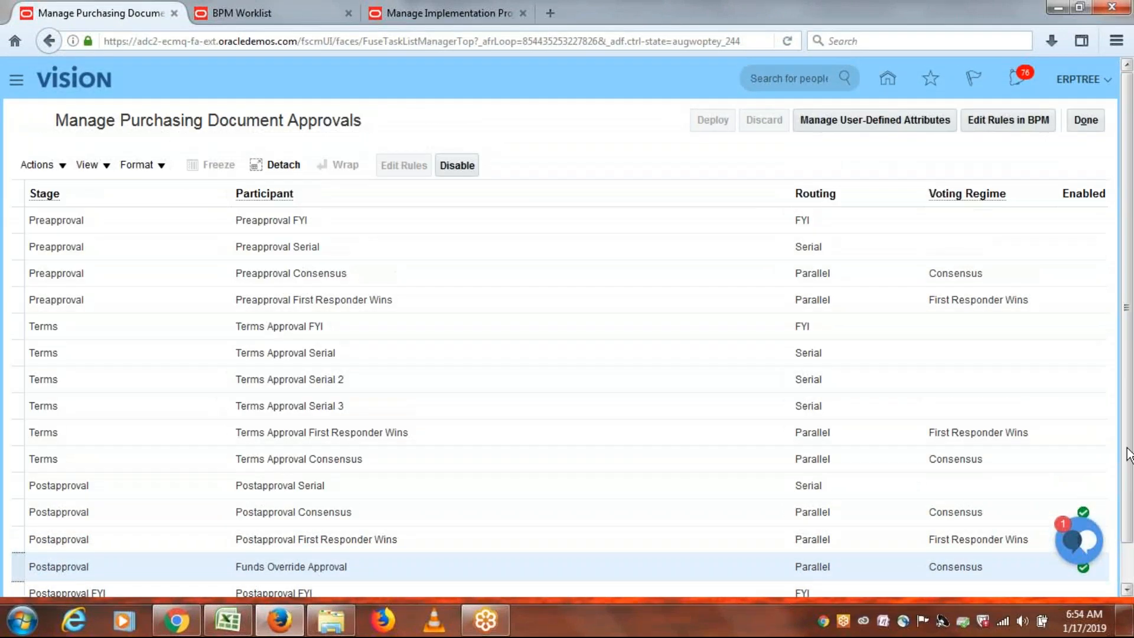
click(456, 166)
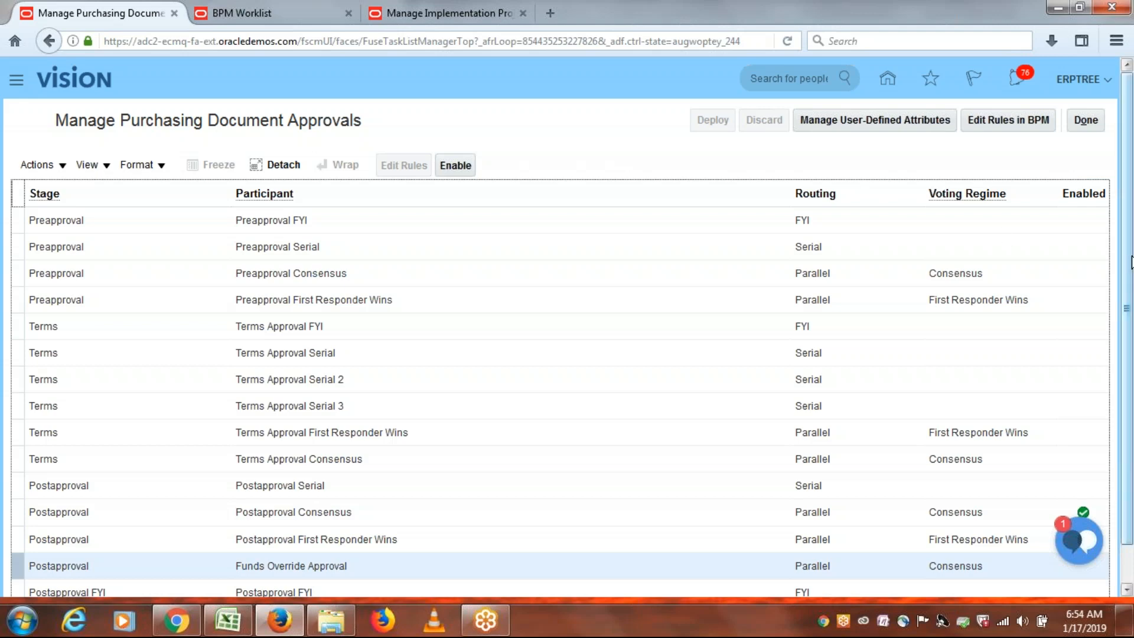
scroll(1131, 263, down, 2)
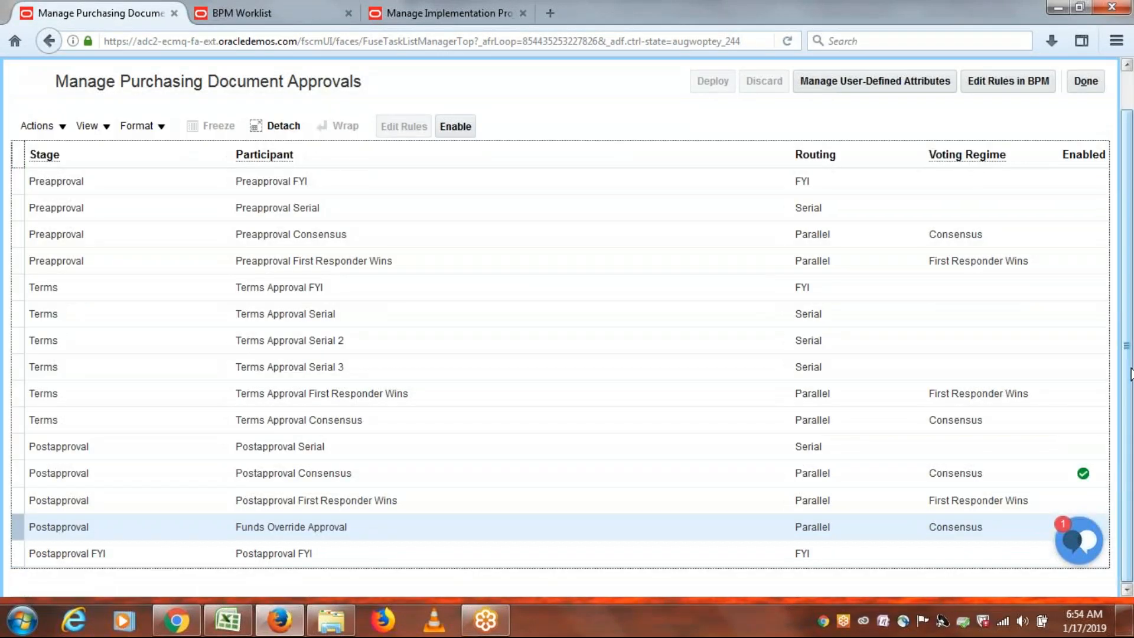
click(855, 472)
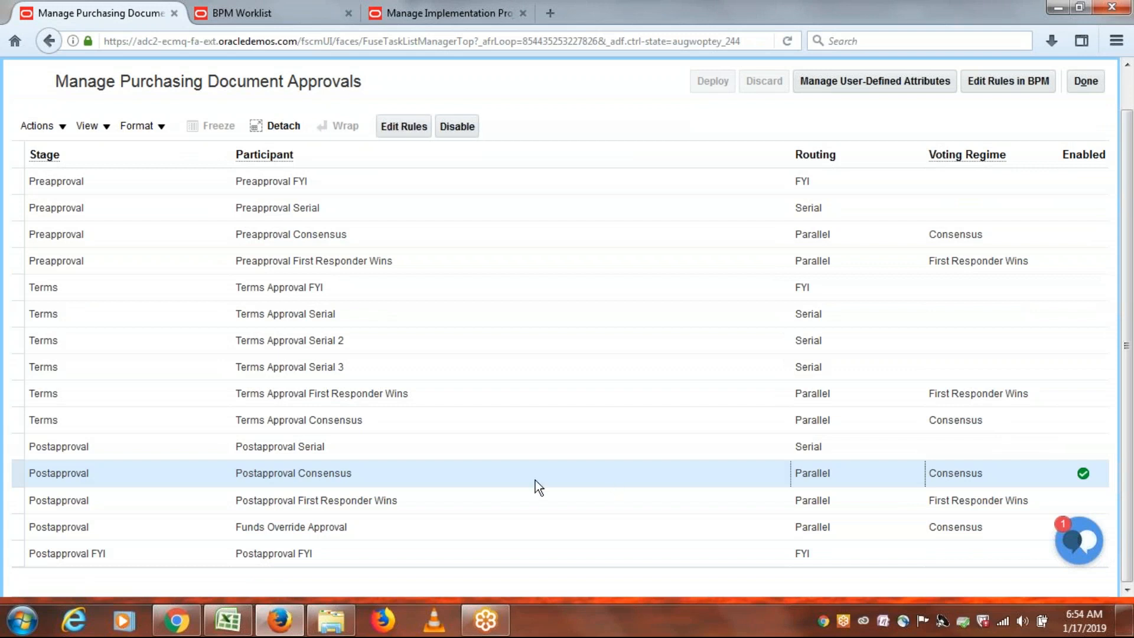
click(400, 129)
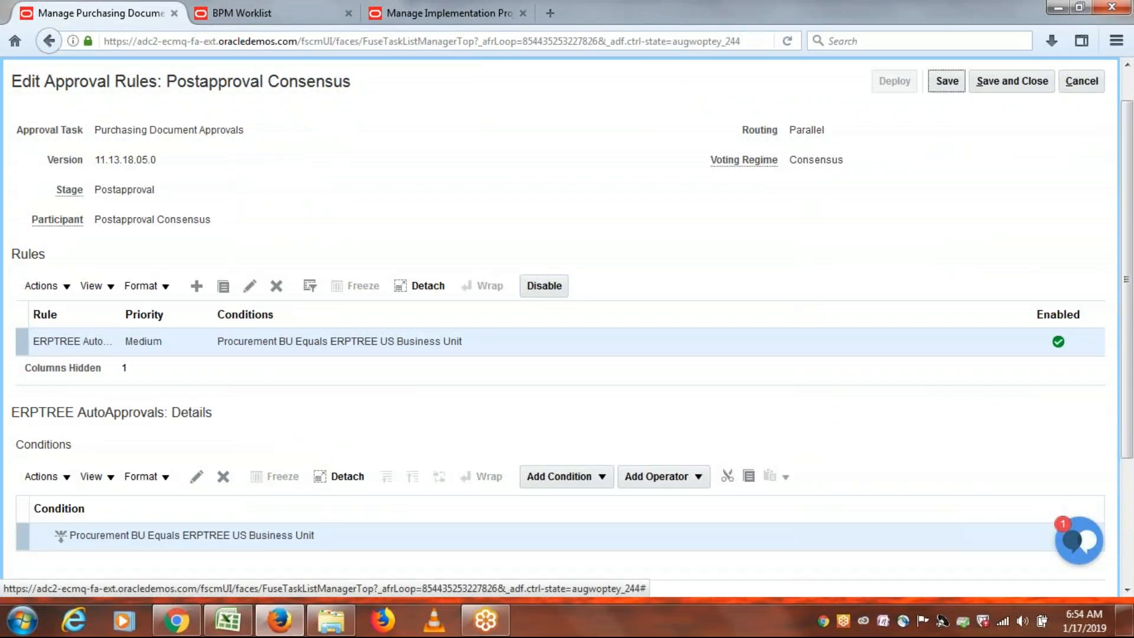
Disable the ERPTREE AutoApprovals rule and bring the Excel notes workbook forward.
mouse_move(1133, 204)
mouse_down()
mouse_move(1133, 289)
mouse_move(1133, 196)
mouse_up()
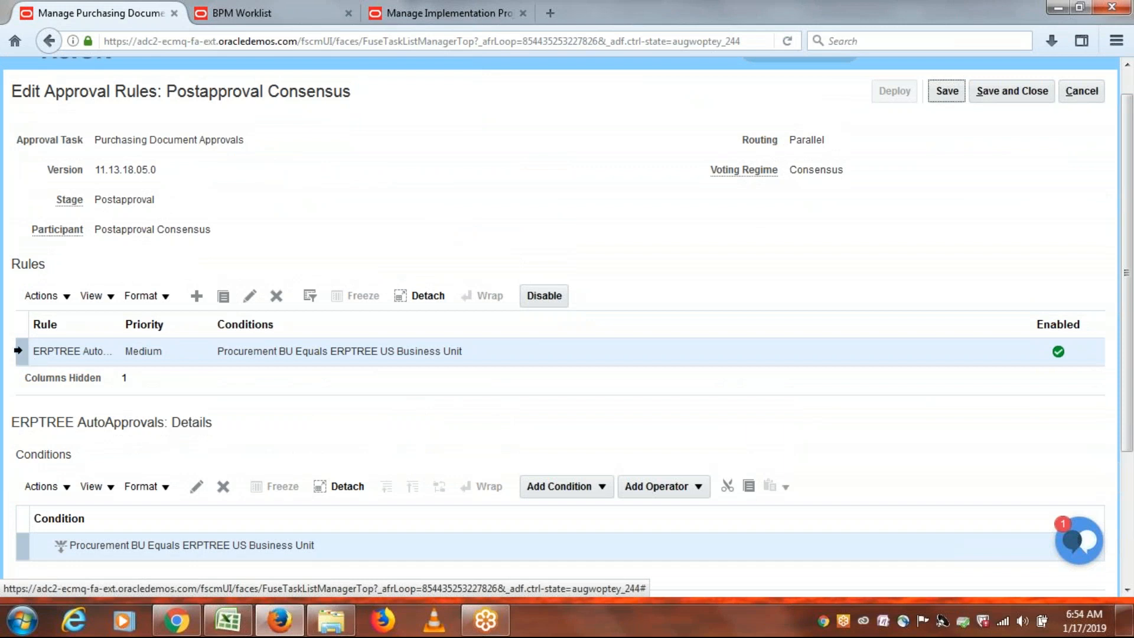
click(540, 301)
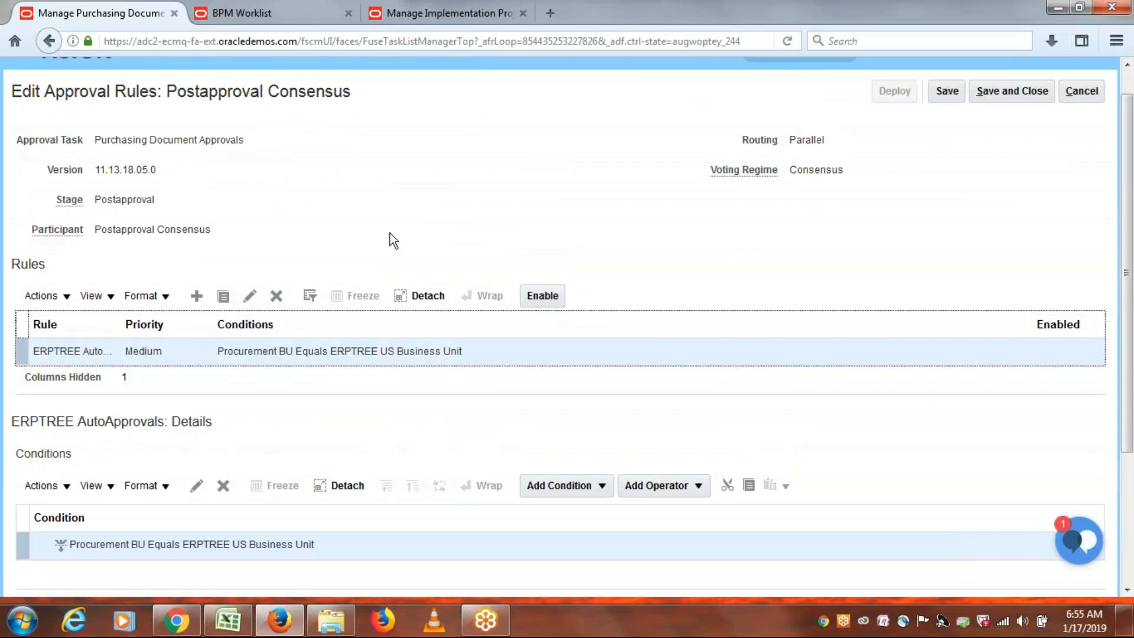
click(236, 631)
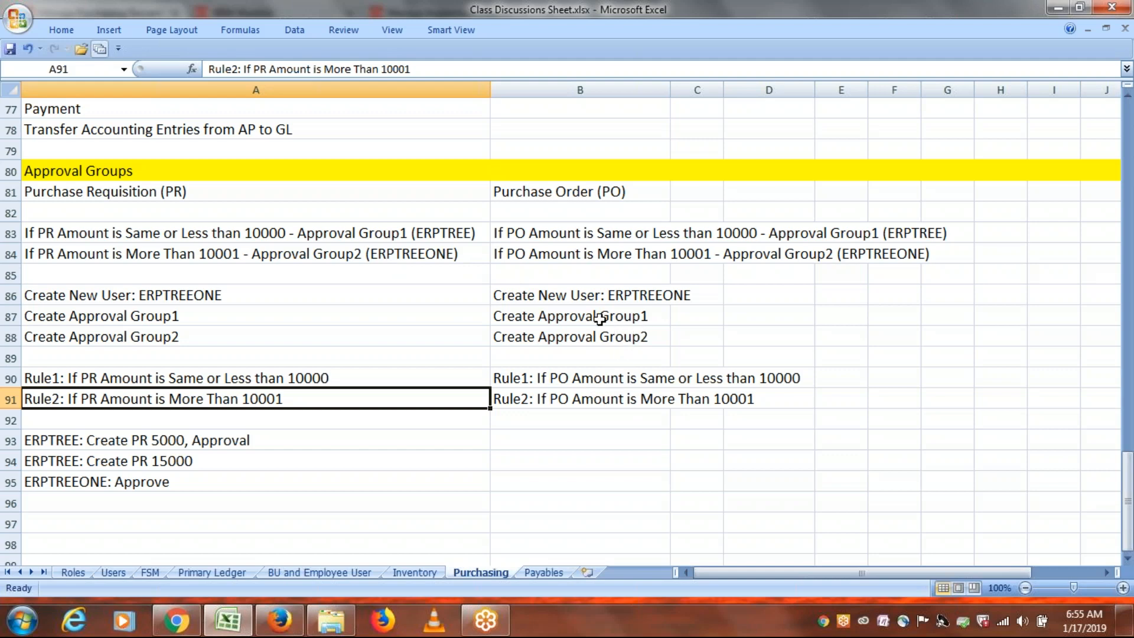
Copy 'If PO Amount is Same or Less than 10000' from cell B90 and return to Firefox.
click(598, 321)
click(602, 340)
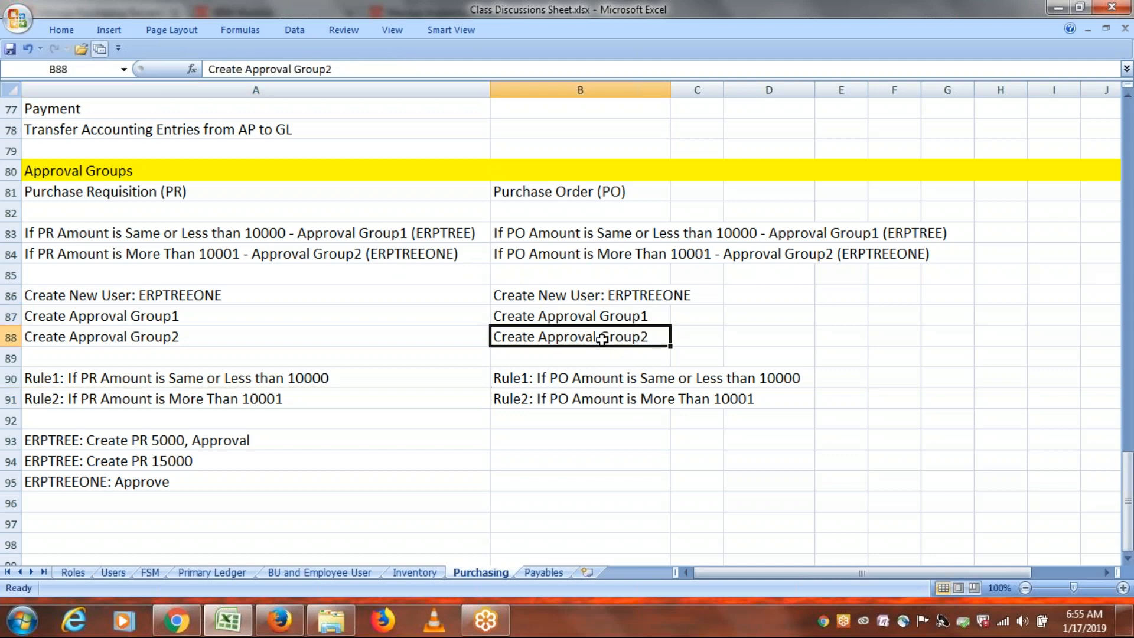
click(577, 319)
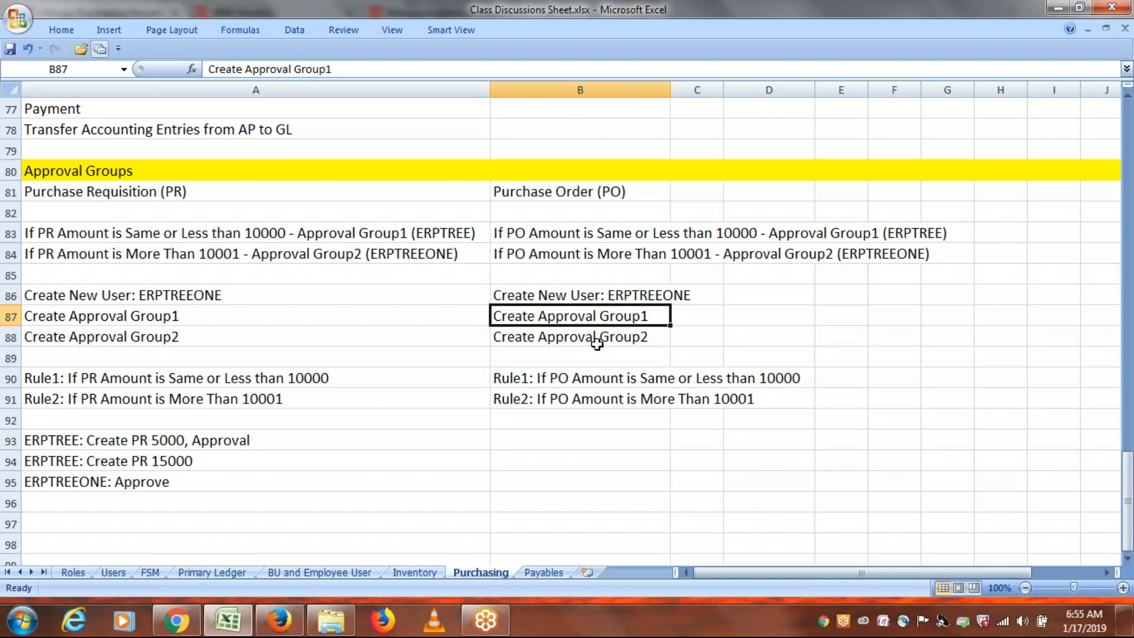
click(578, 381)
double_click(540, 378)
drag(537, 378, 802, 375)
key(ctrl+c)
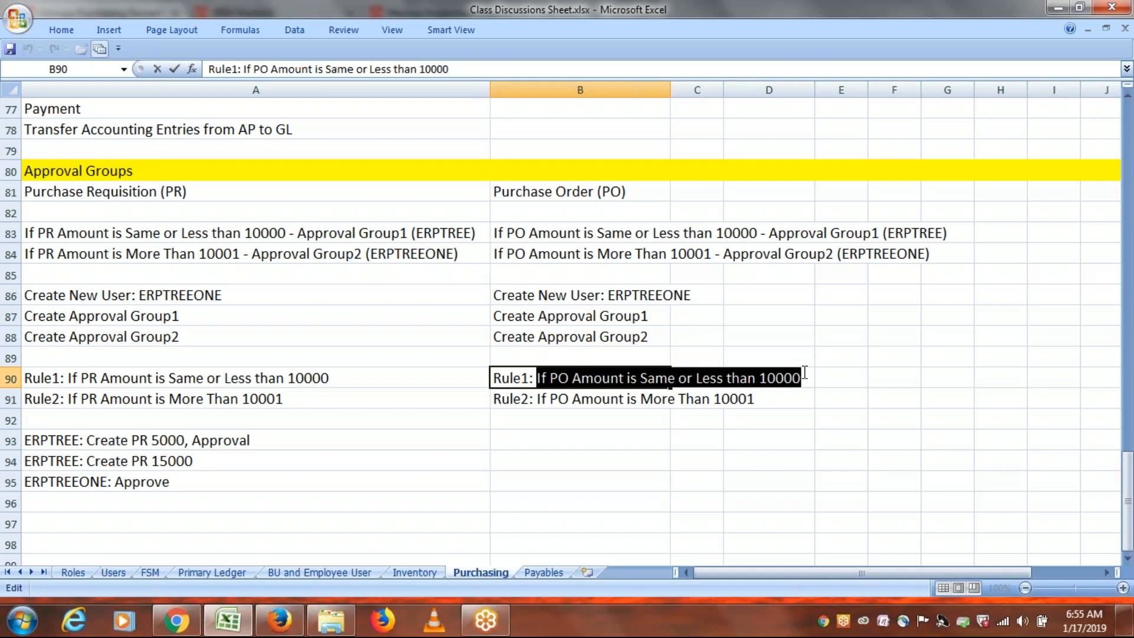
key(alt+Tab)
Add the Postapproval Consensus rule 'If PO Amount is Same or Less than 10000' with the same description.
click(196, 297)
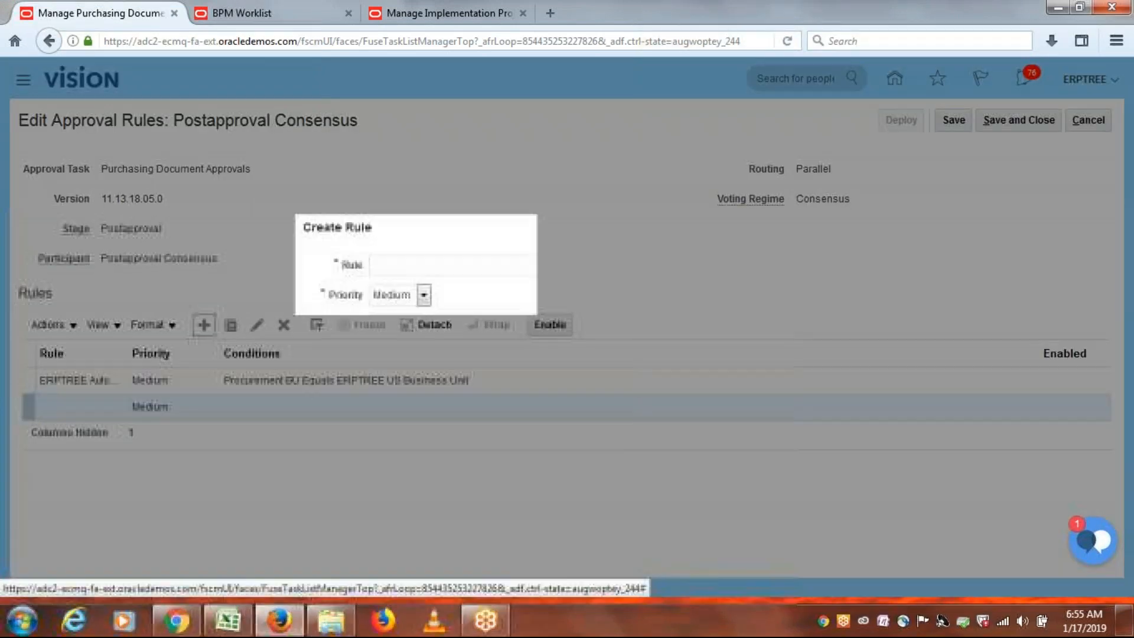
key(ctrl+v)
click(415, 349)
key(ctrl+v)
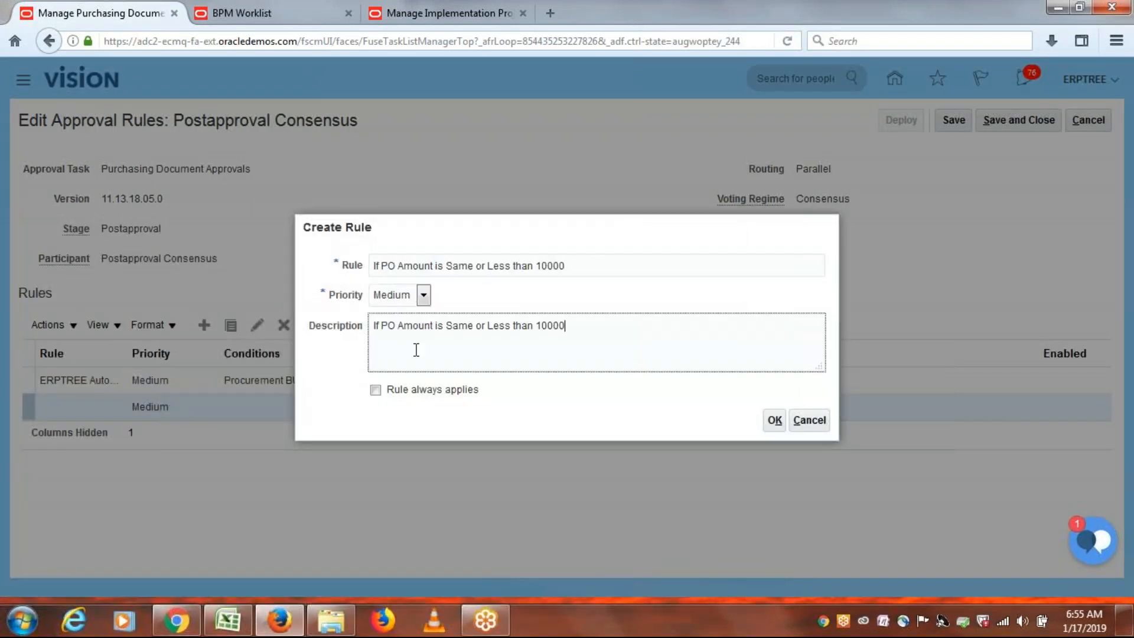
click(776, 421)
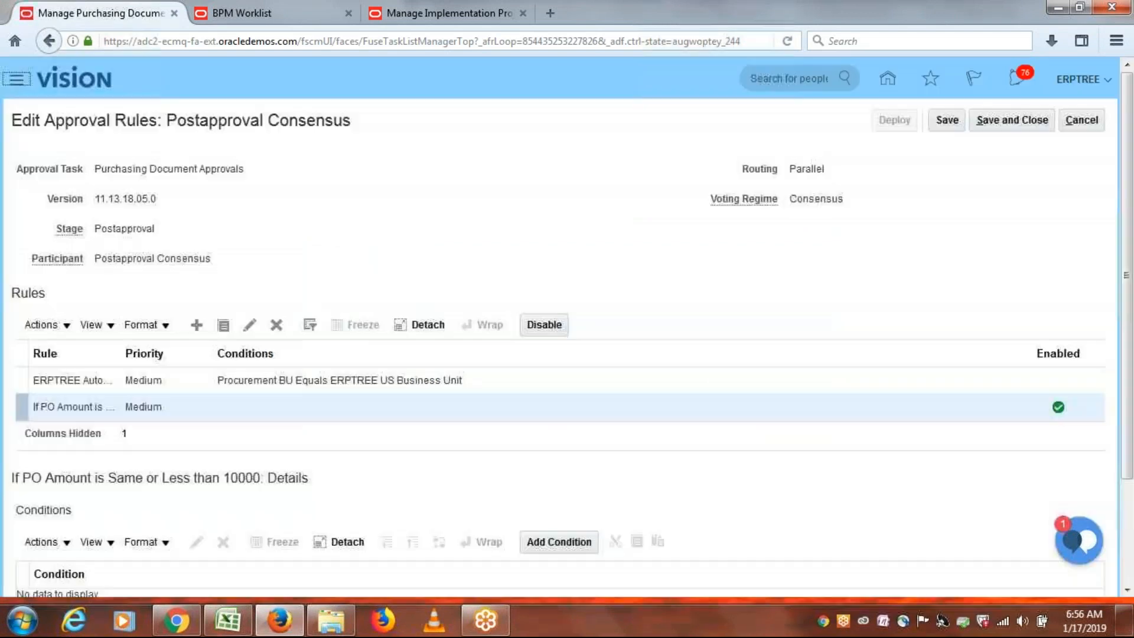
drag(1130, 383, 1131, 488)
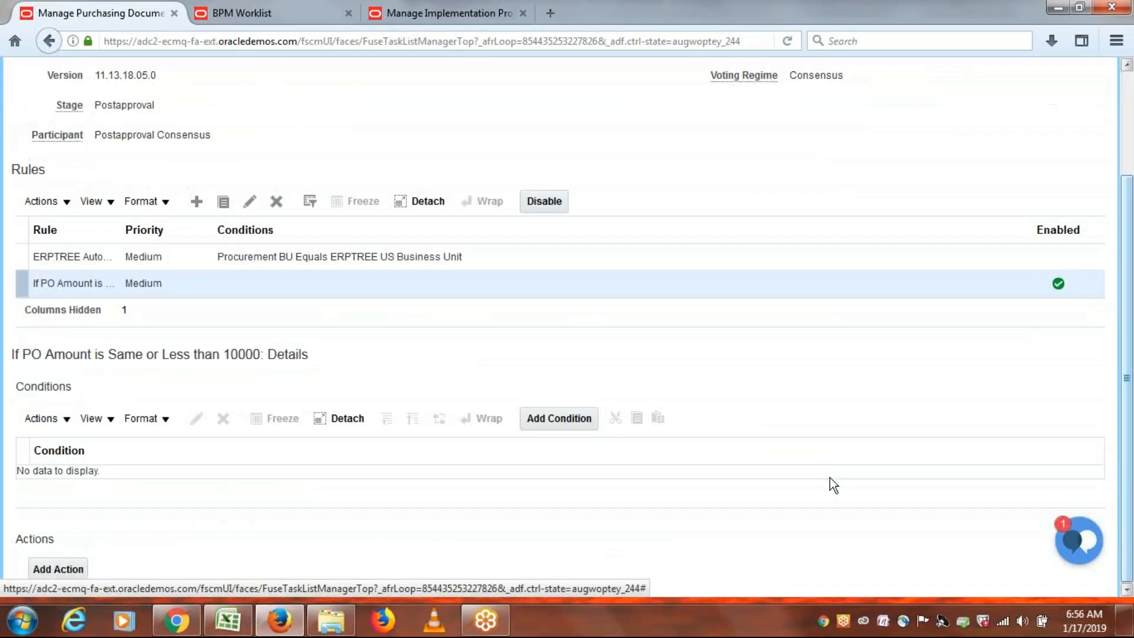
click(554, 420)
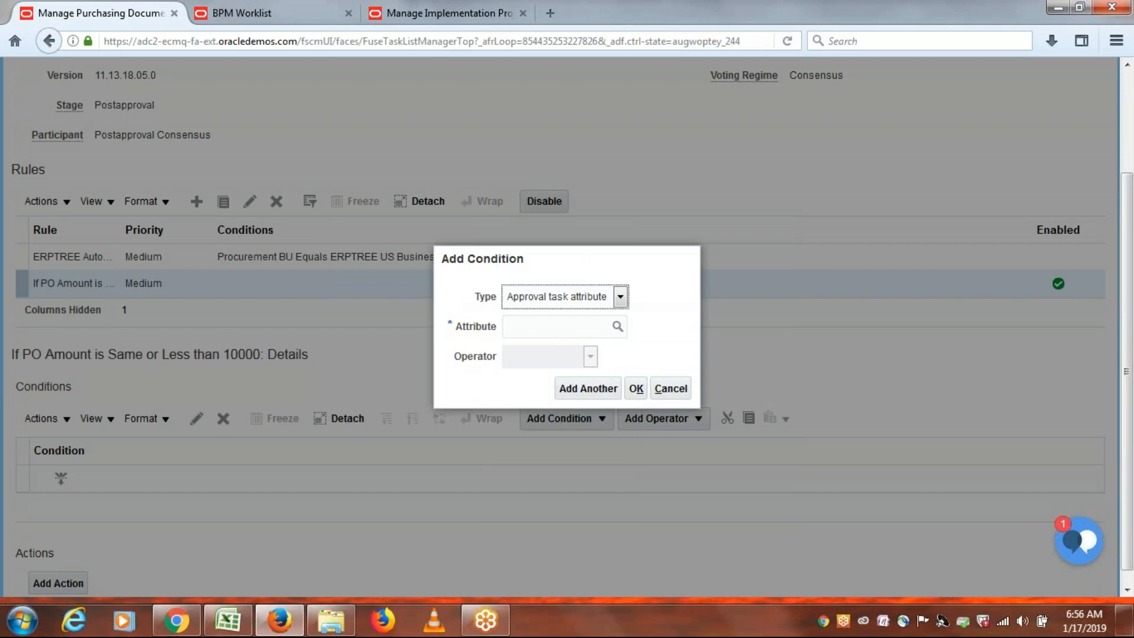
Choose Document Total Amount (Document Header) as the condition attribute.
click(528, 326)
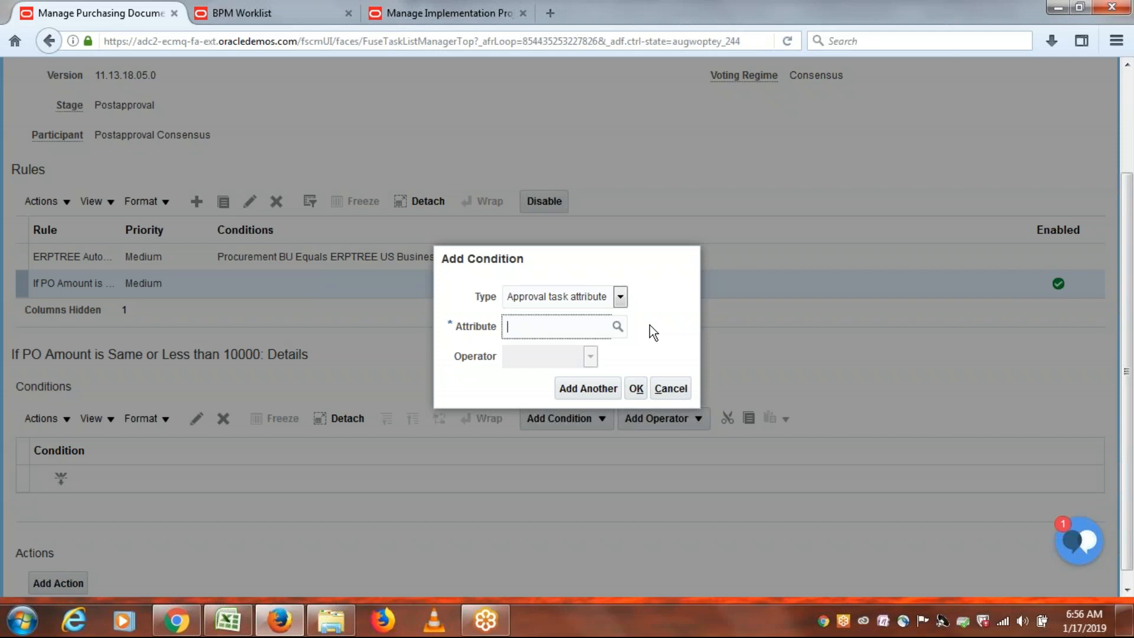
text(Document)
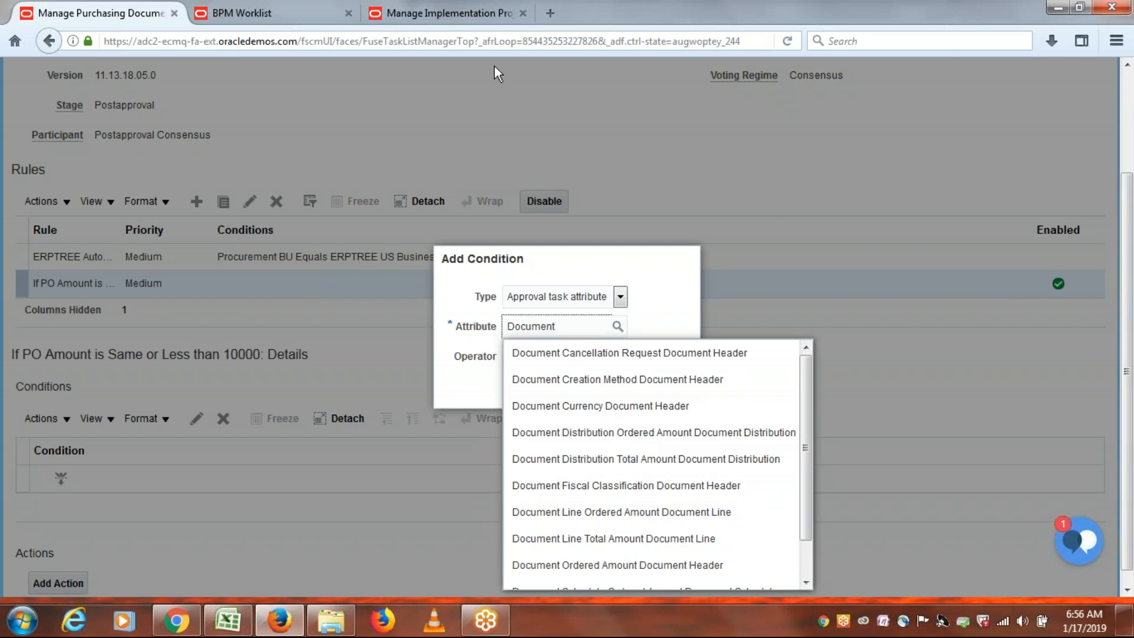
click(454, 14)
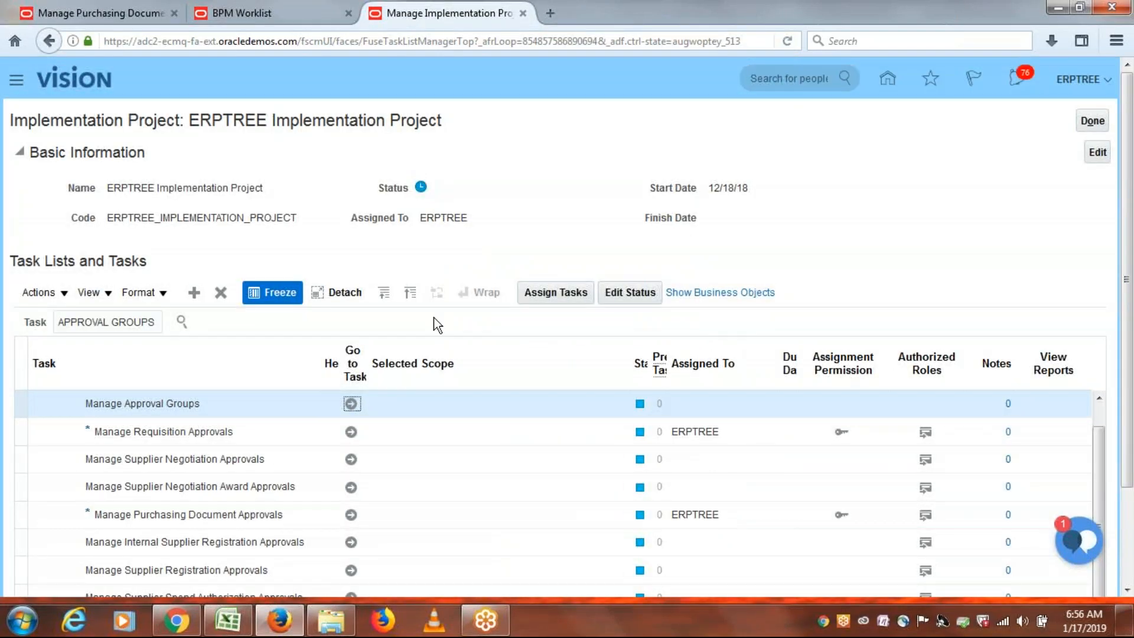
click(121, 433)
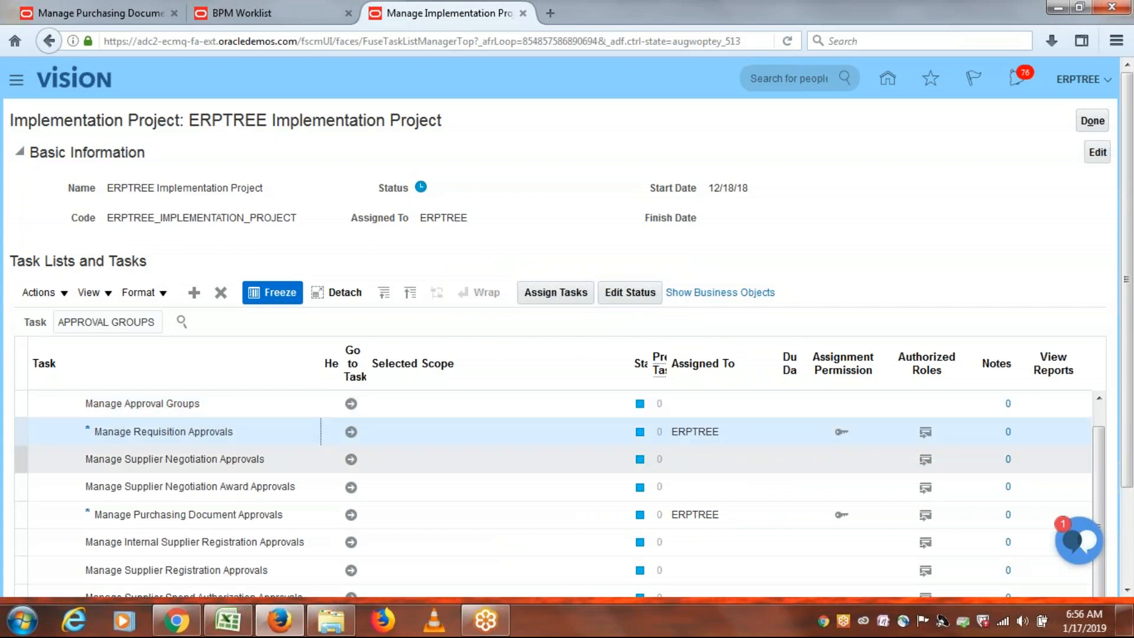
click(171, 517)
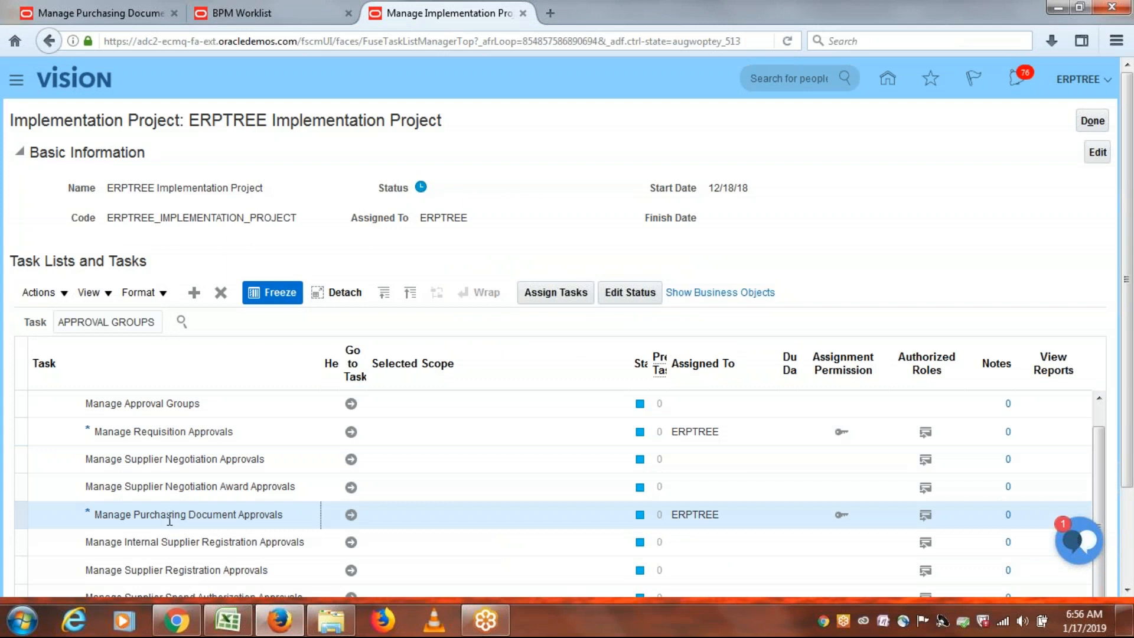
click(121, 11)
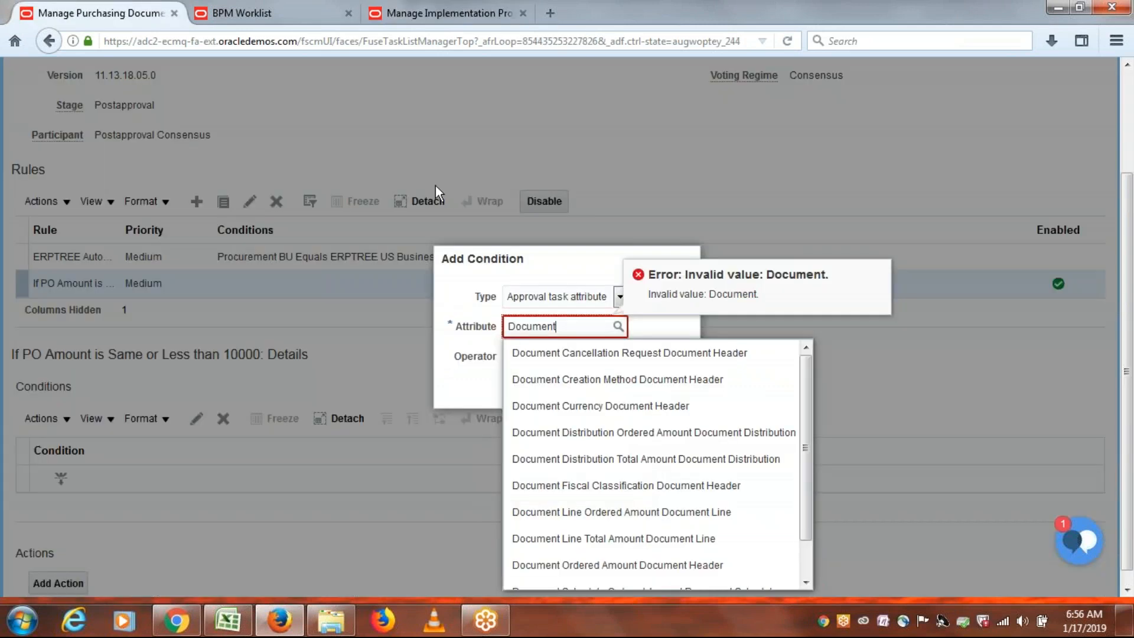
text(To)
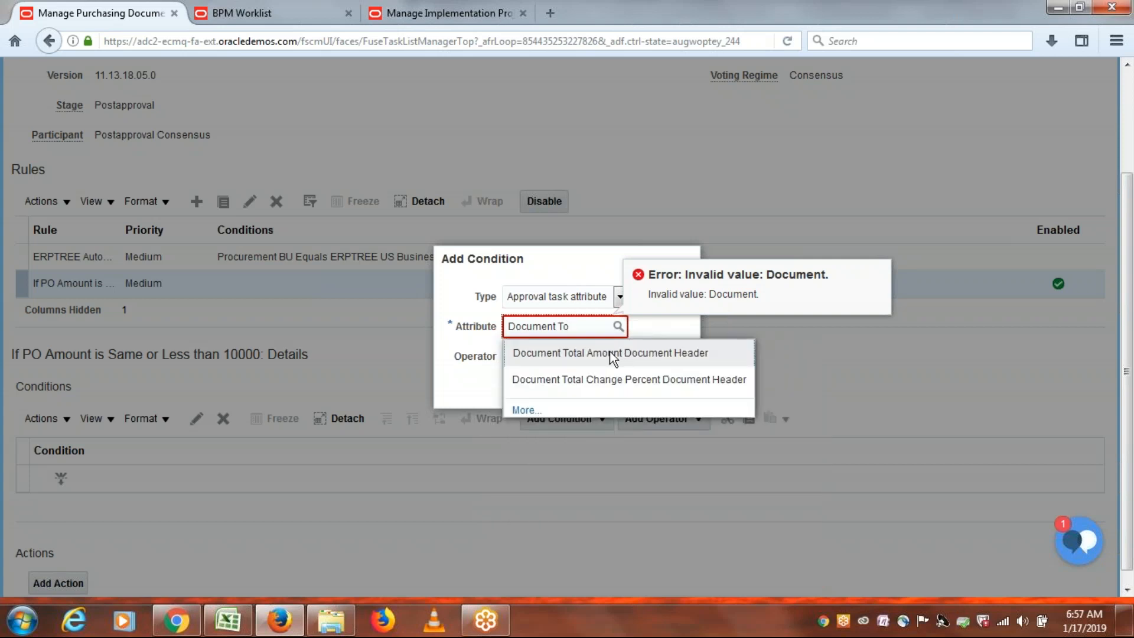
click(563, 353)
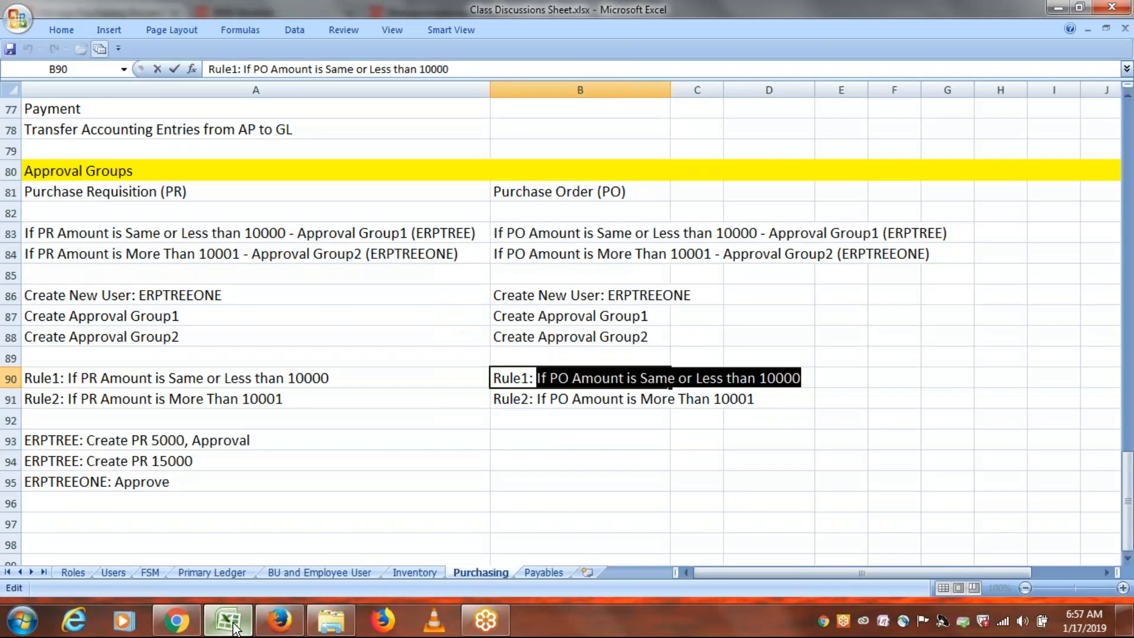
Set the condition to Less than or equal to 10000 and confirm it.
click(231, 622)
key(alt+Tab)
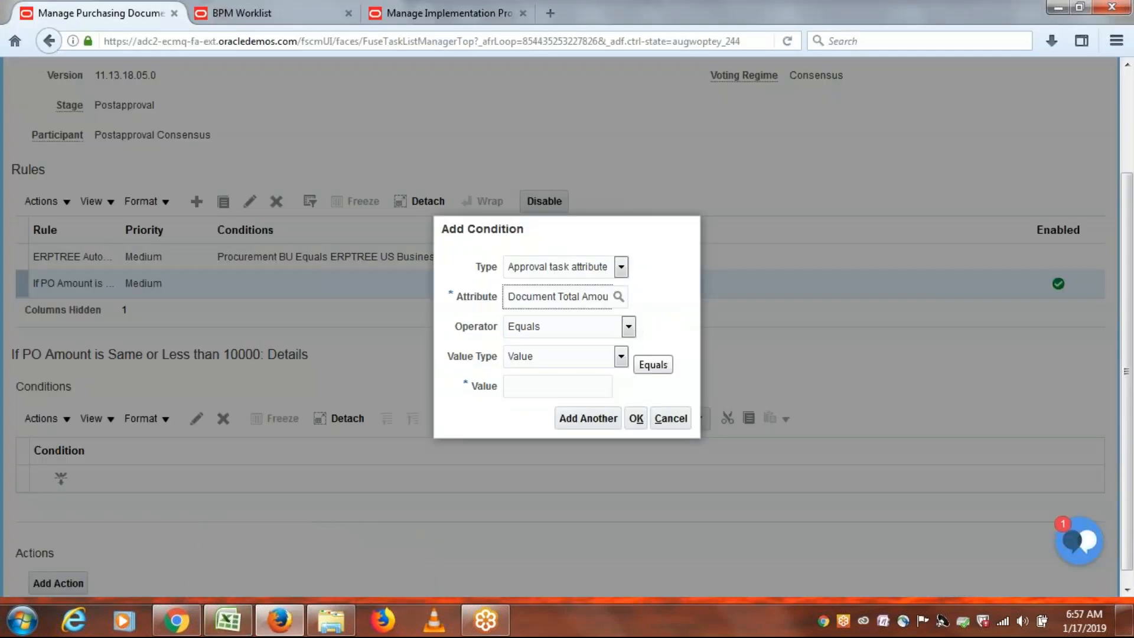
click(628, 328)
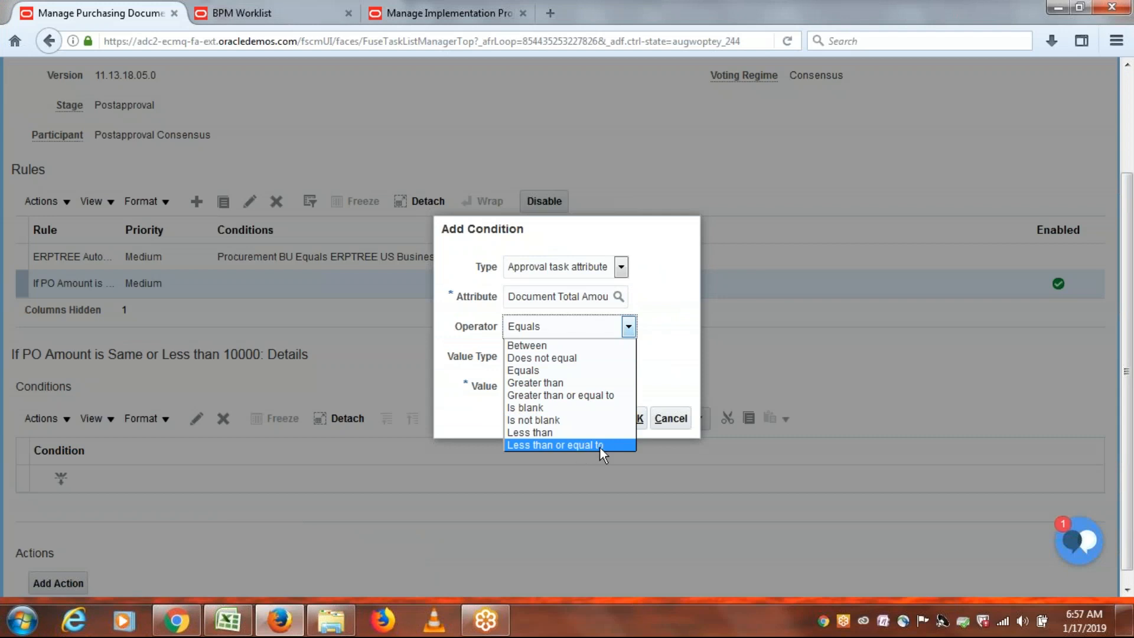
click(535, 445)
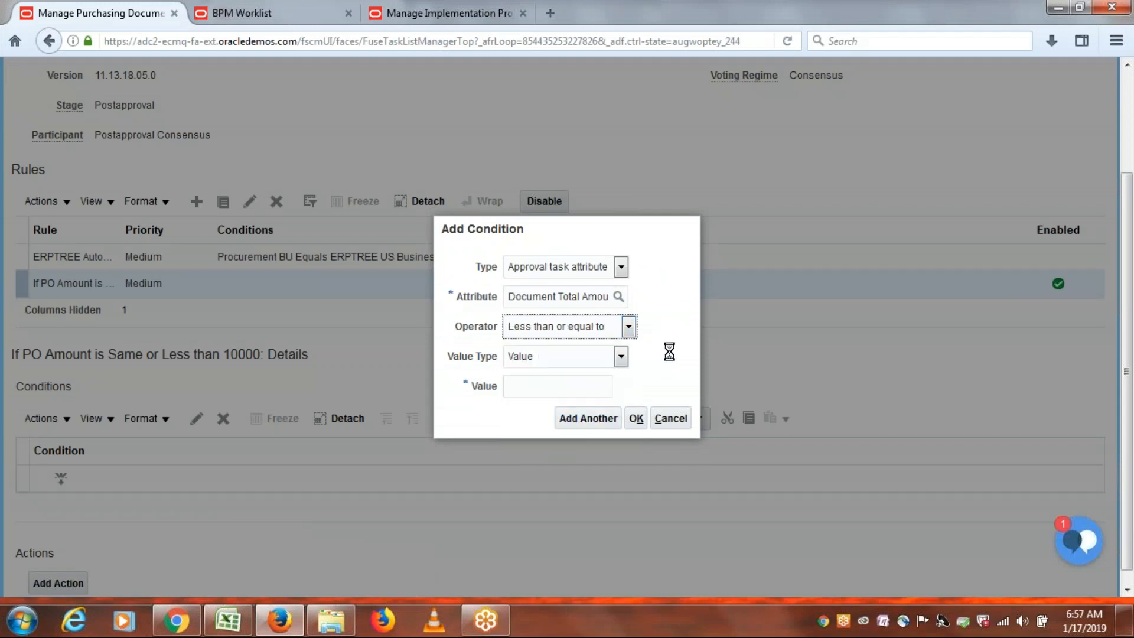
click(535, 388)
text(10000)
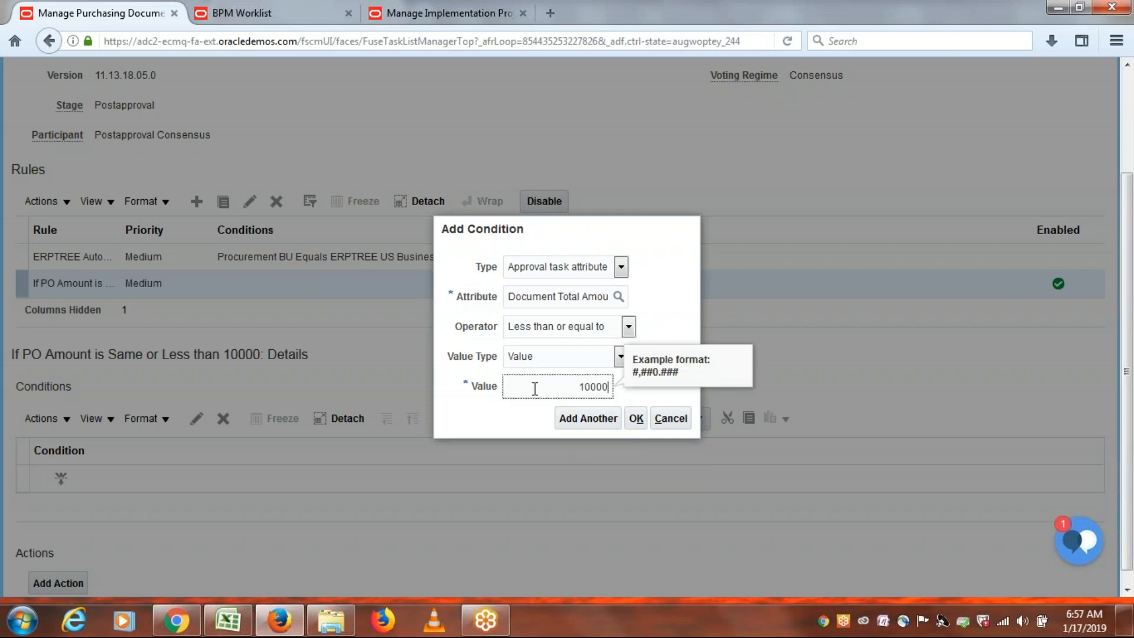
click(672, 260)
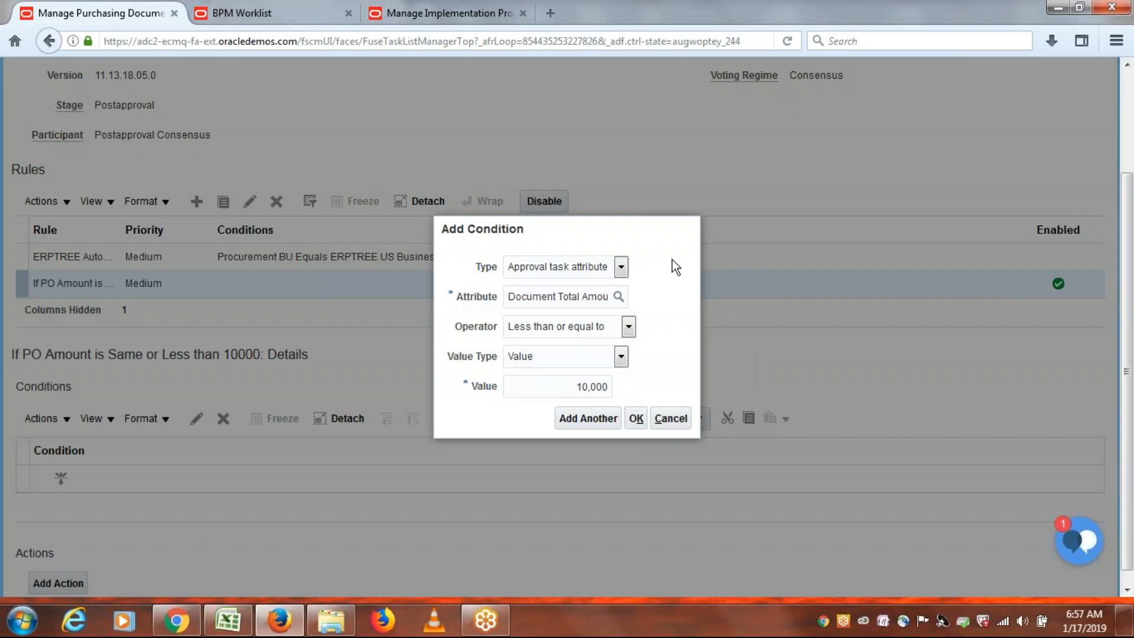
click(637, 418)
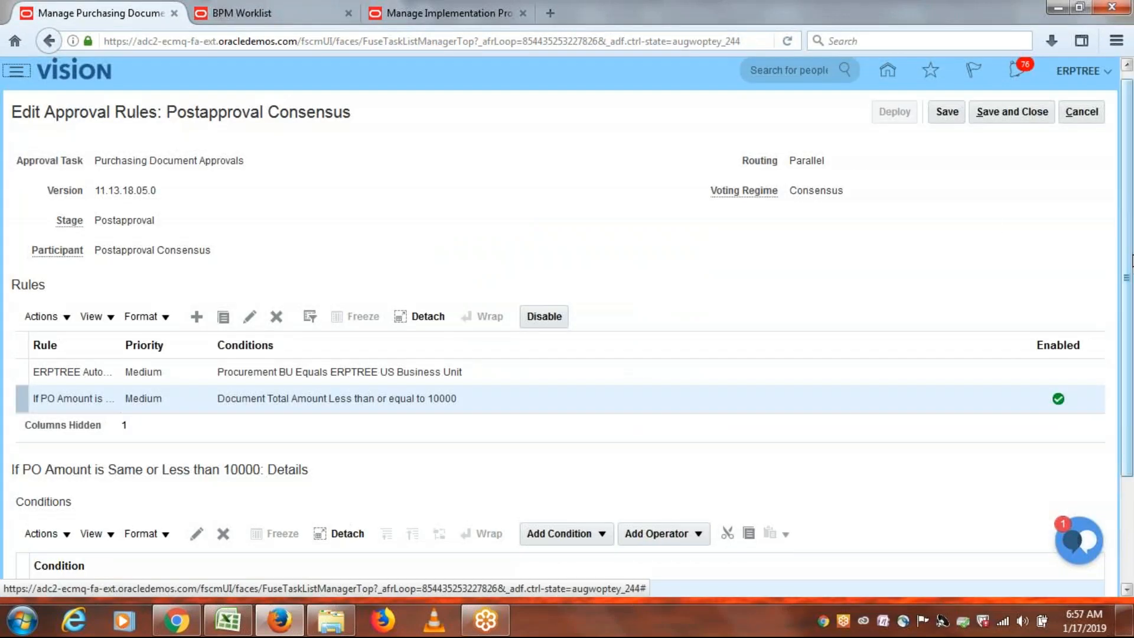
scroll(1130, 371, down, 4)
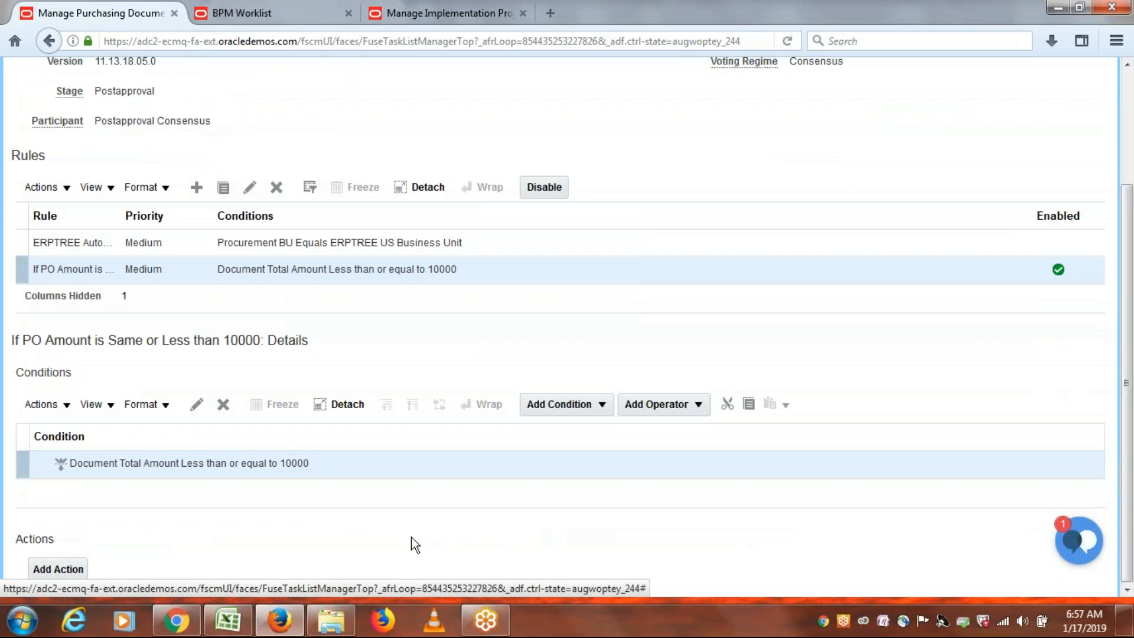
Add an action requiring approval from the approval group ERPTREE PR AG1.
click(50, 569)
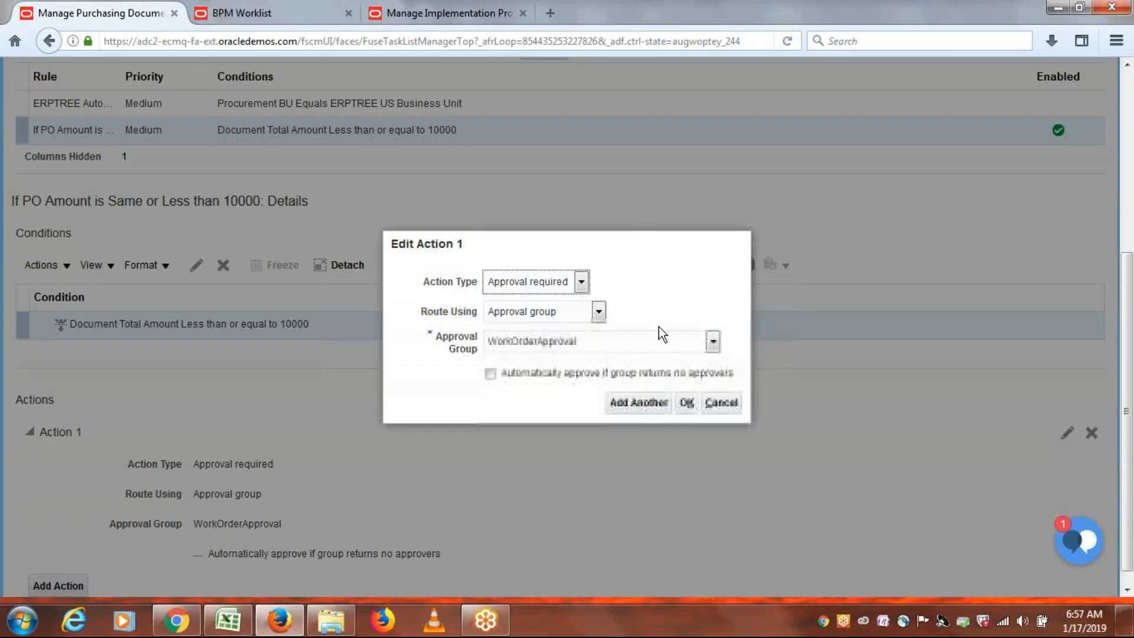
click(713, 341)
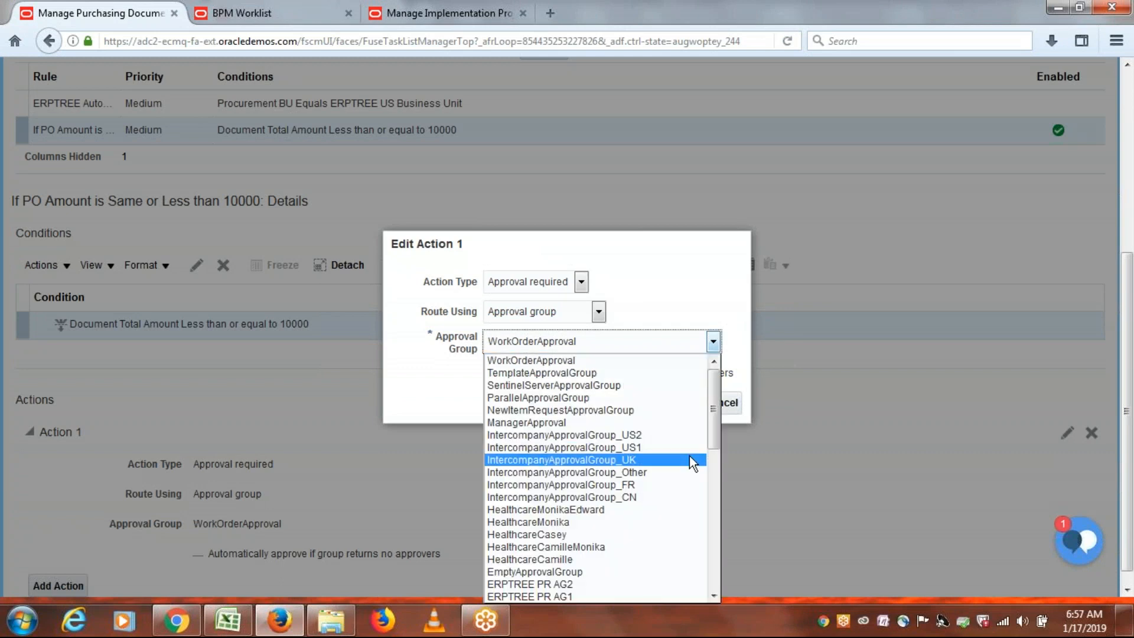
mouse_move(717, 427)
mouse_down()
mouse_move(721, 581)
mouse_move(718, 447)
mouse_up()
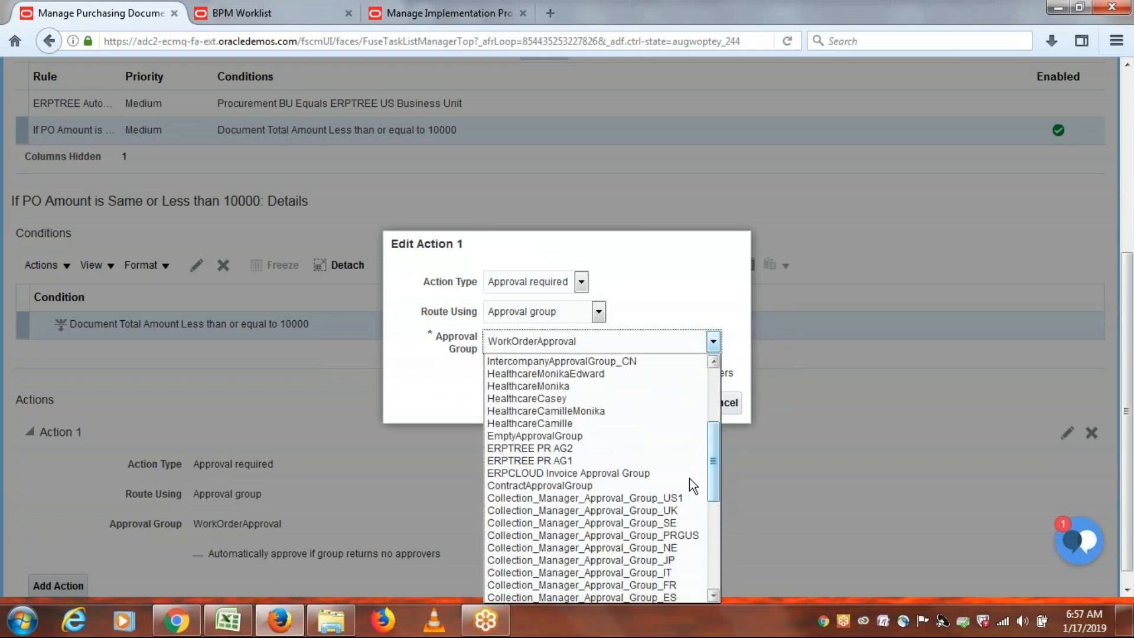
click(563, 464)
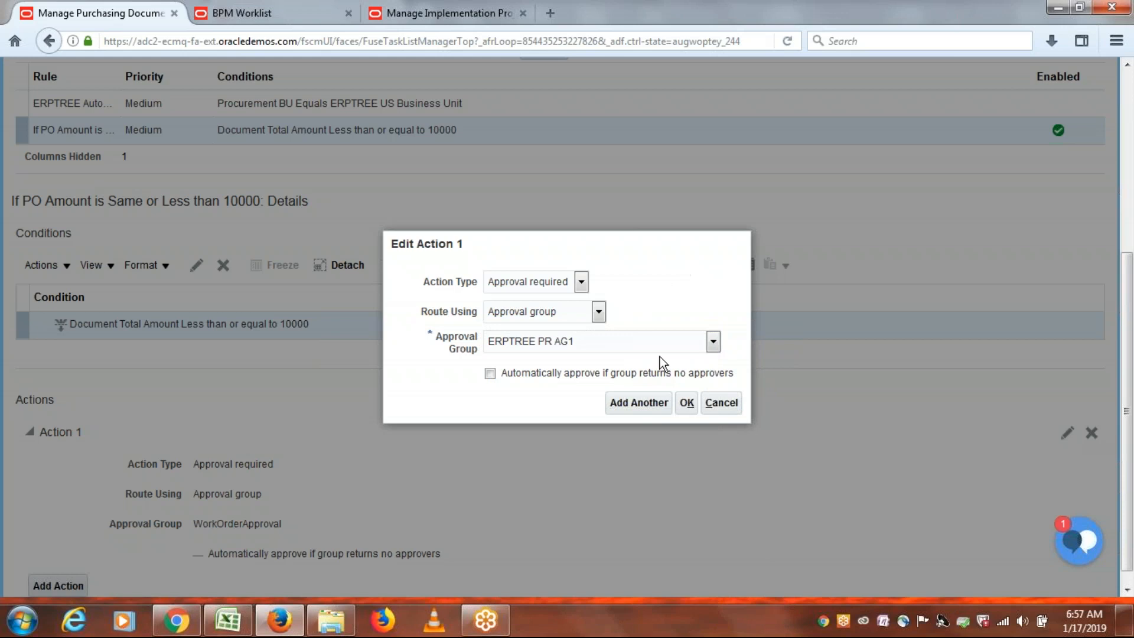
click(687, 403)
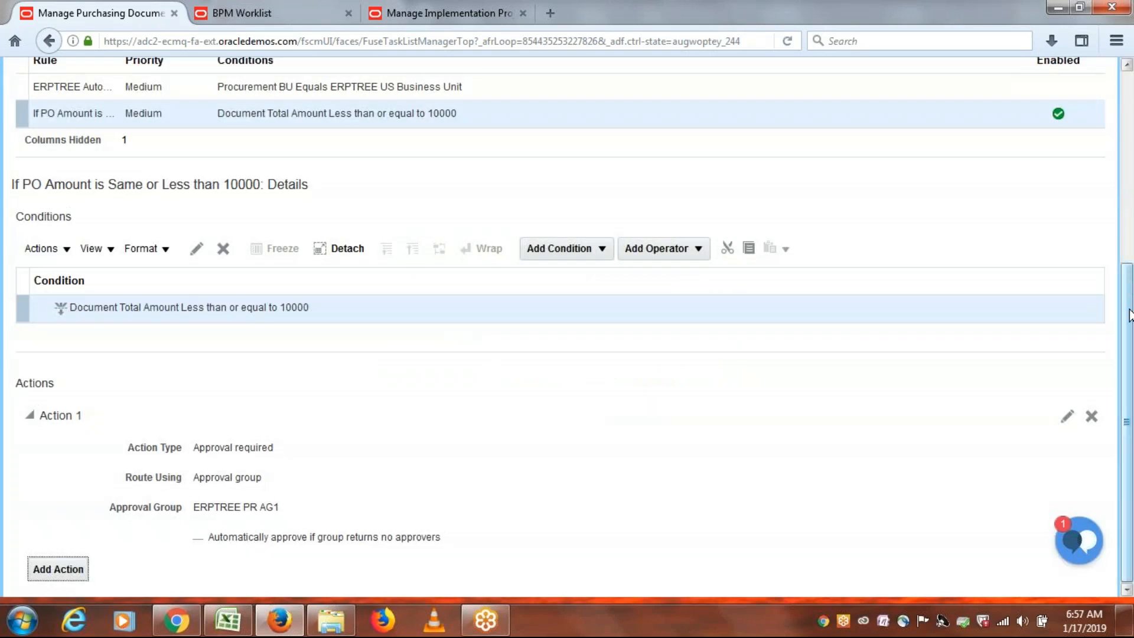
drag(1131, 327, 1132, 168)
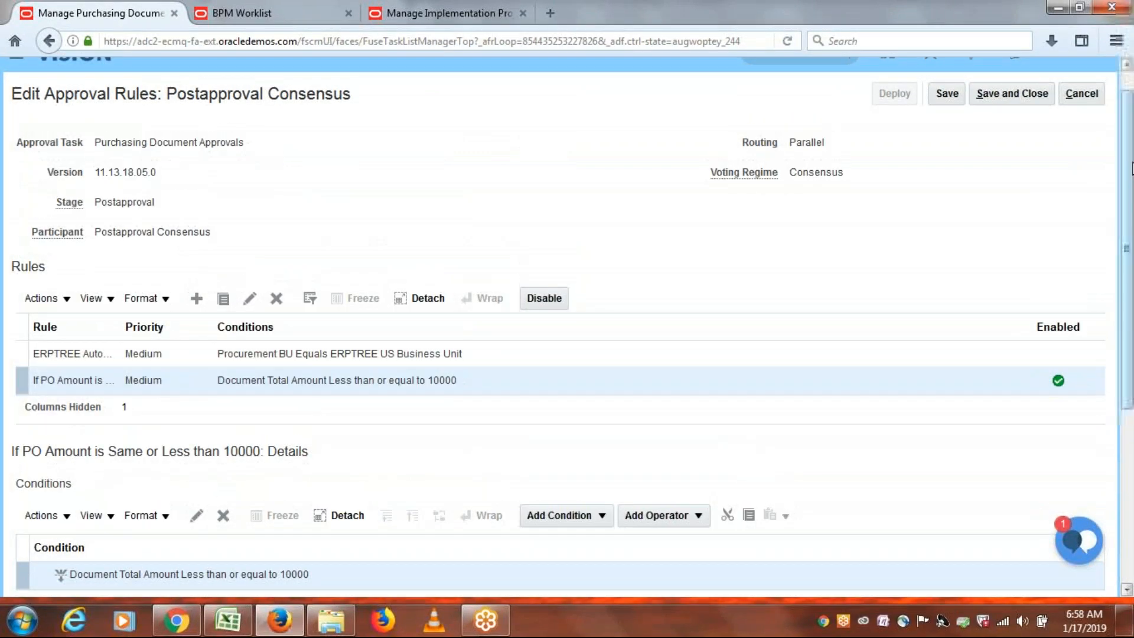
Create the rule 'If PO Amount is More Than 10001', copying its name and description from cell B91.
click(196, 298)
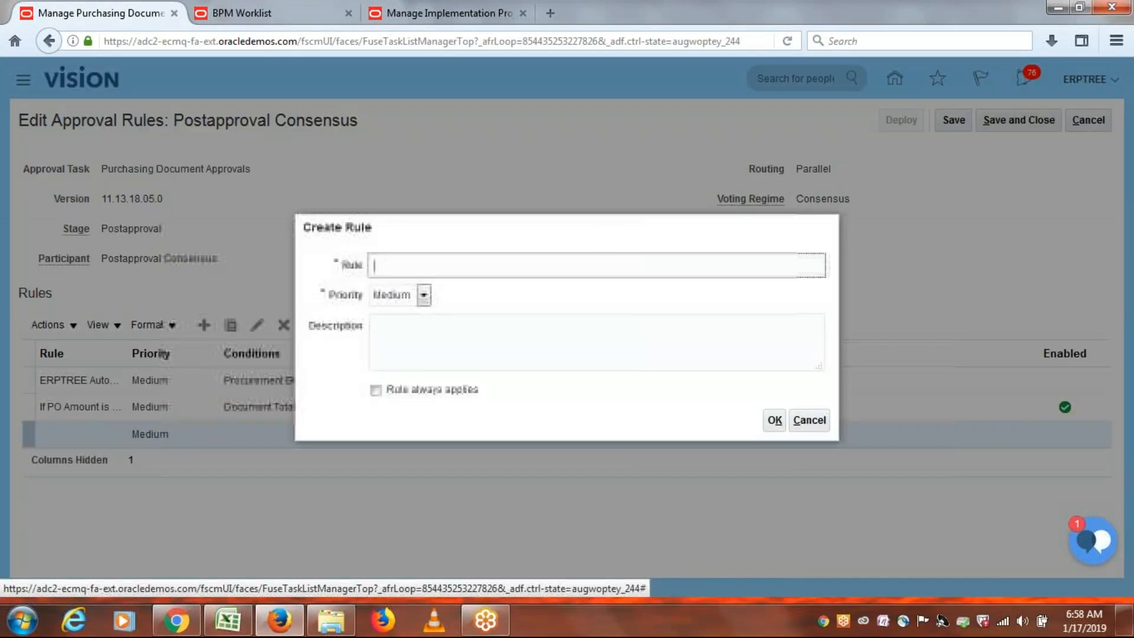
click(228, 620)
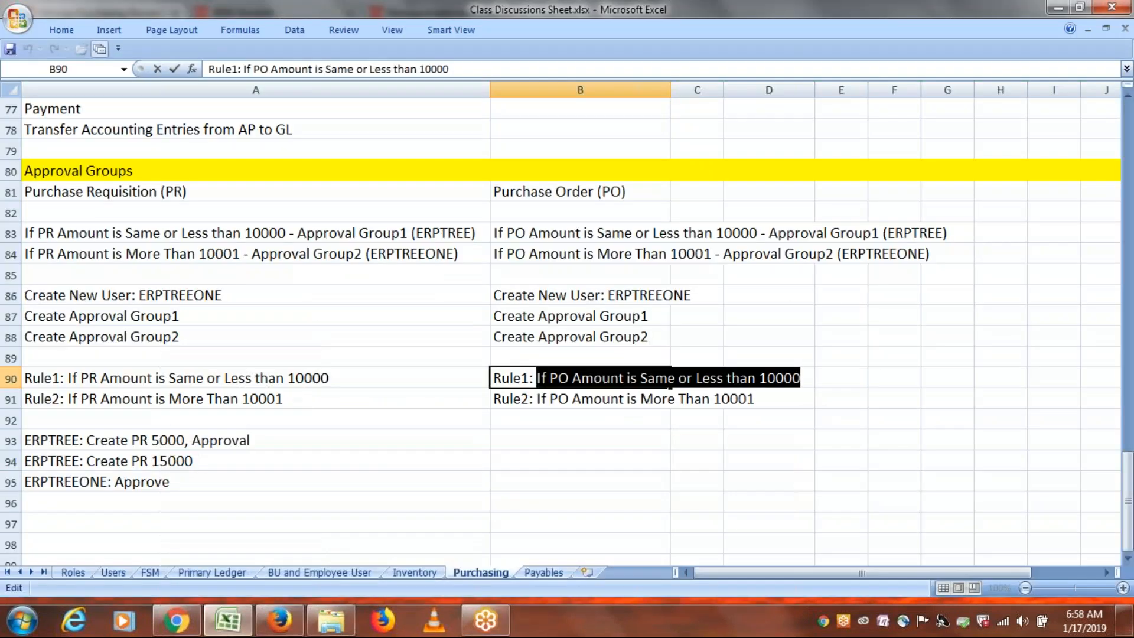
double_click(534, 397)
drag(550, 400, 753, 400)
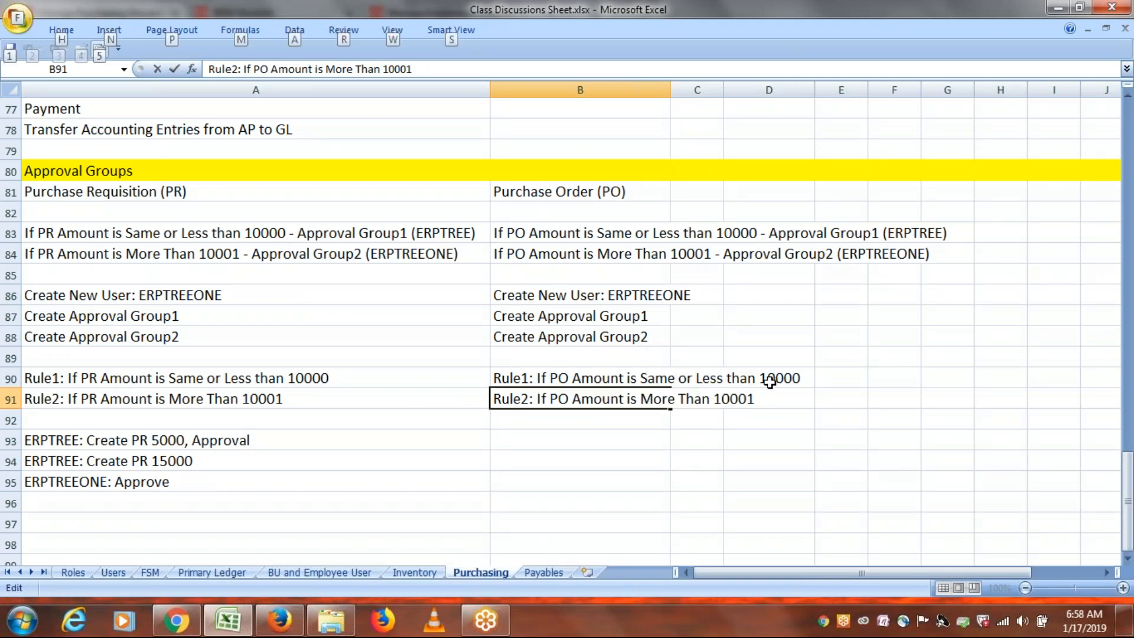
drag(537, 399, 761, 400)
key(ctrl+c)
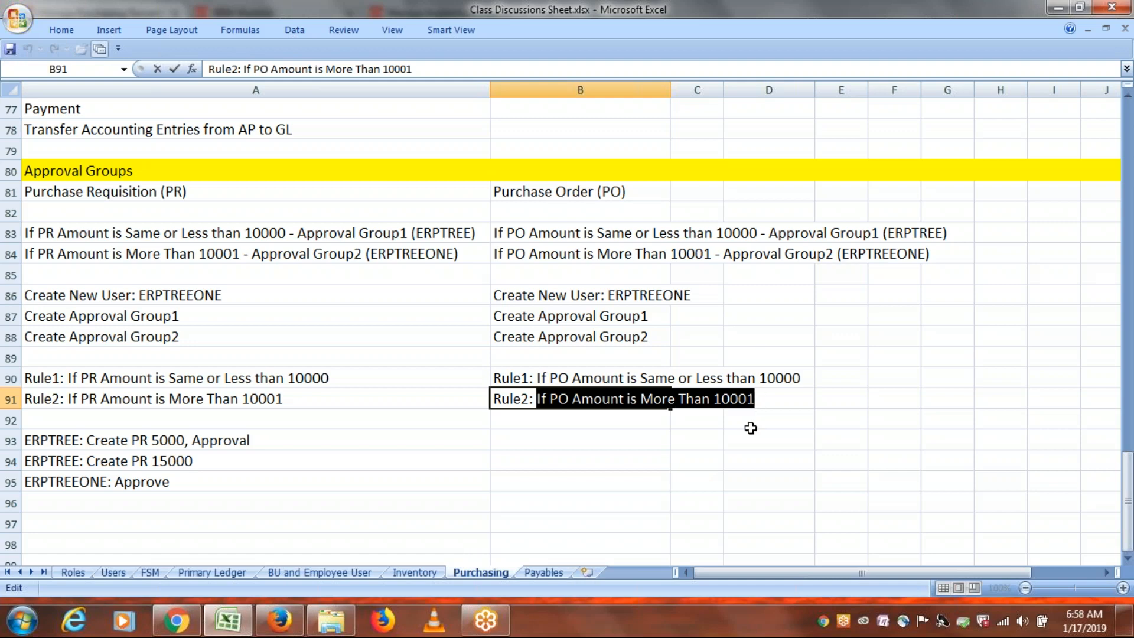
key(alt+Tab)
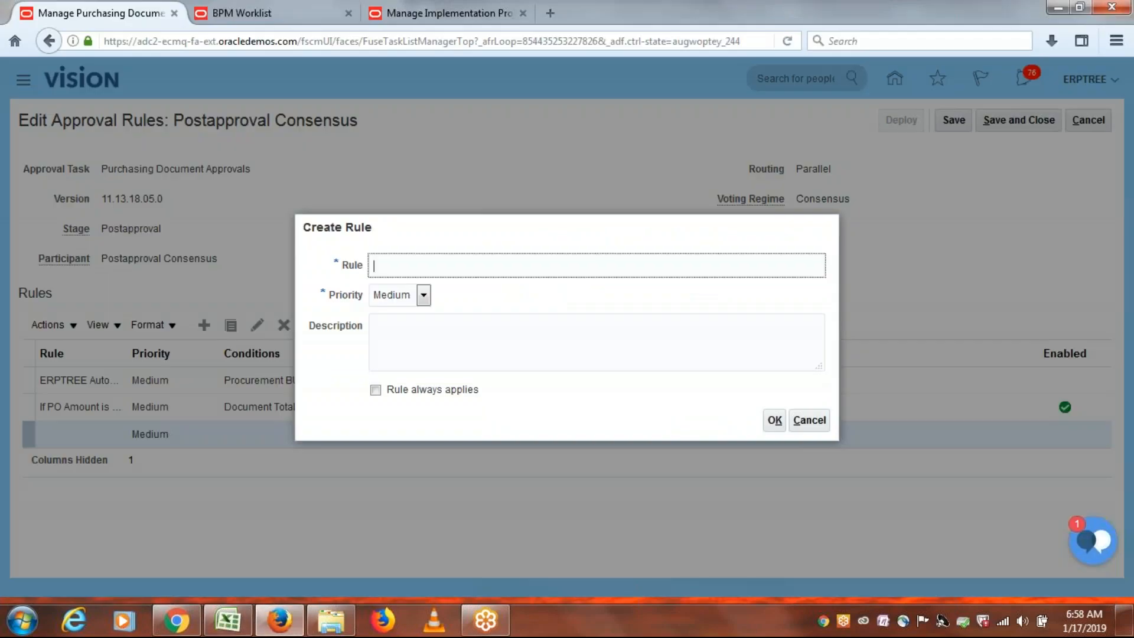
key(ctrl+v)
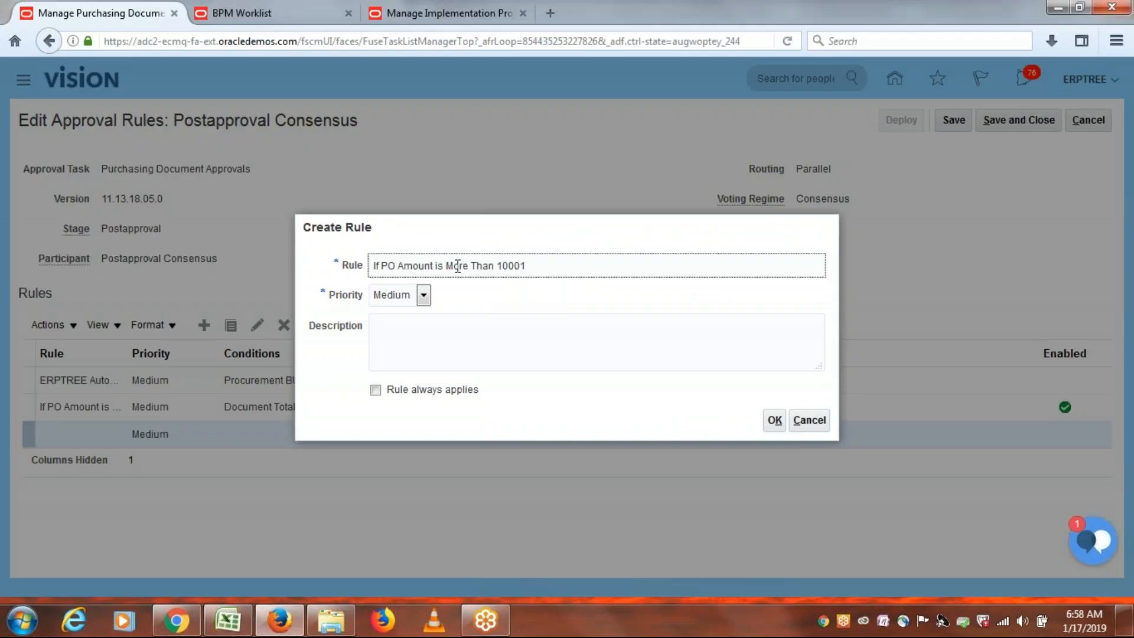
click(441, 332)
key(ctrl+v)
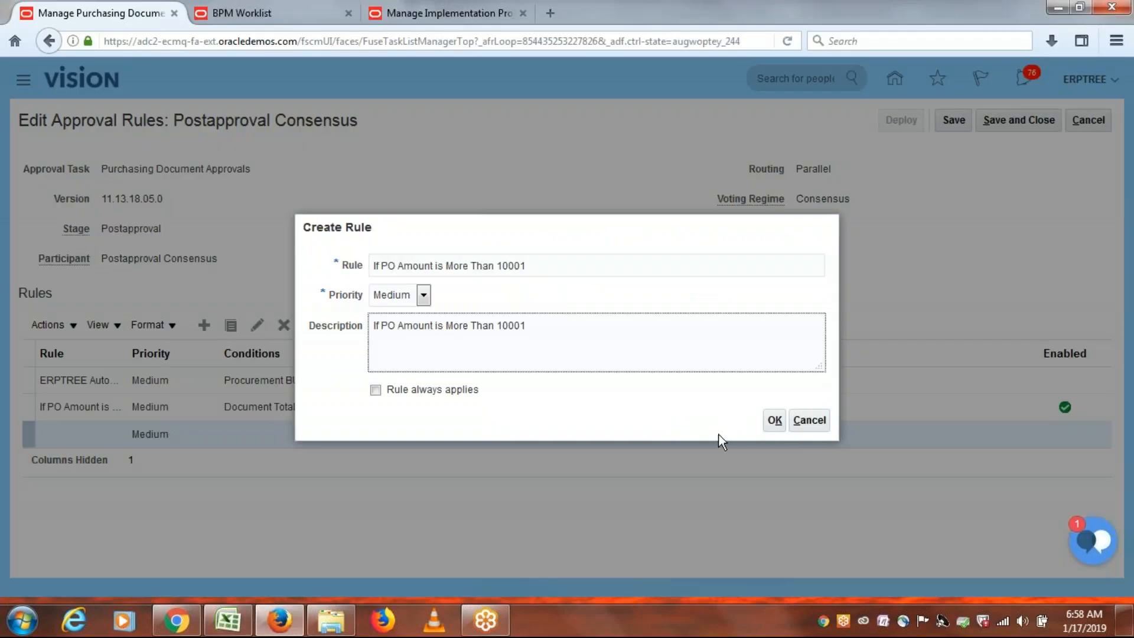
click(774, 421)
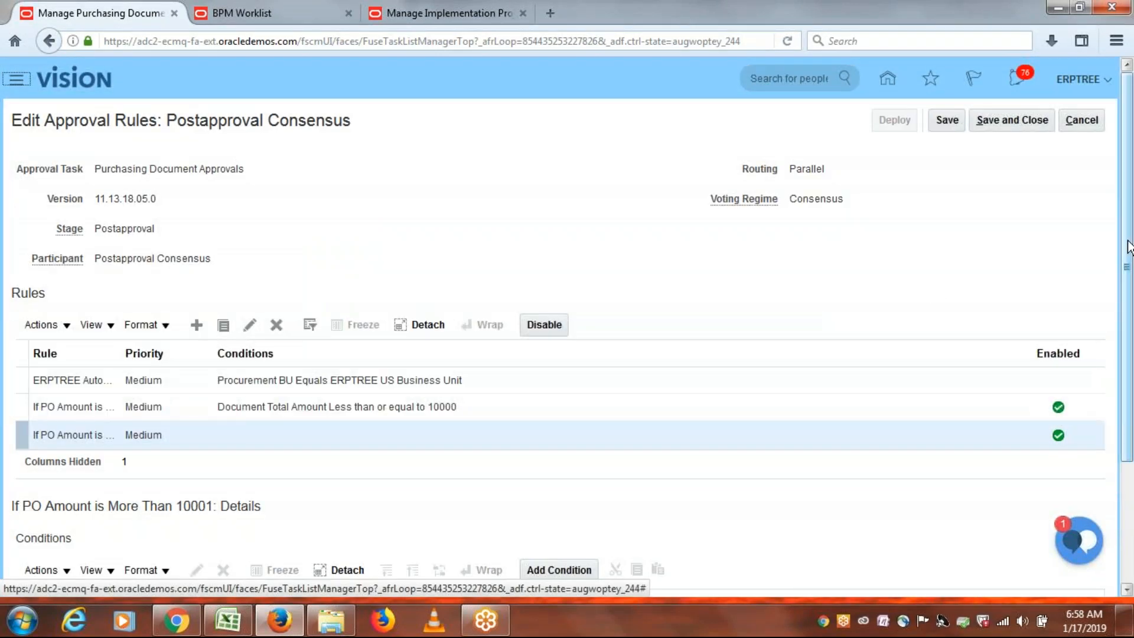
Add a condition to the new rule on the Document Total Amount attribute.
scroll(1127, 415, down, 5)
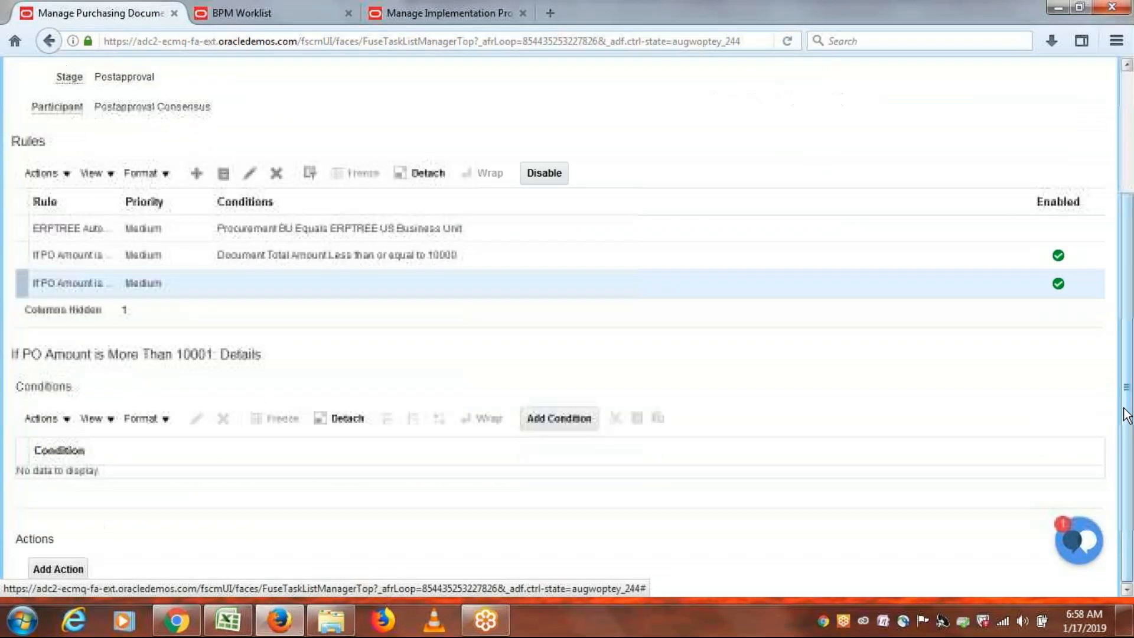
click(530, 422)
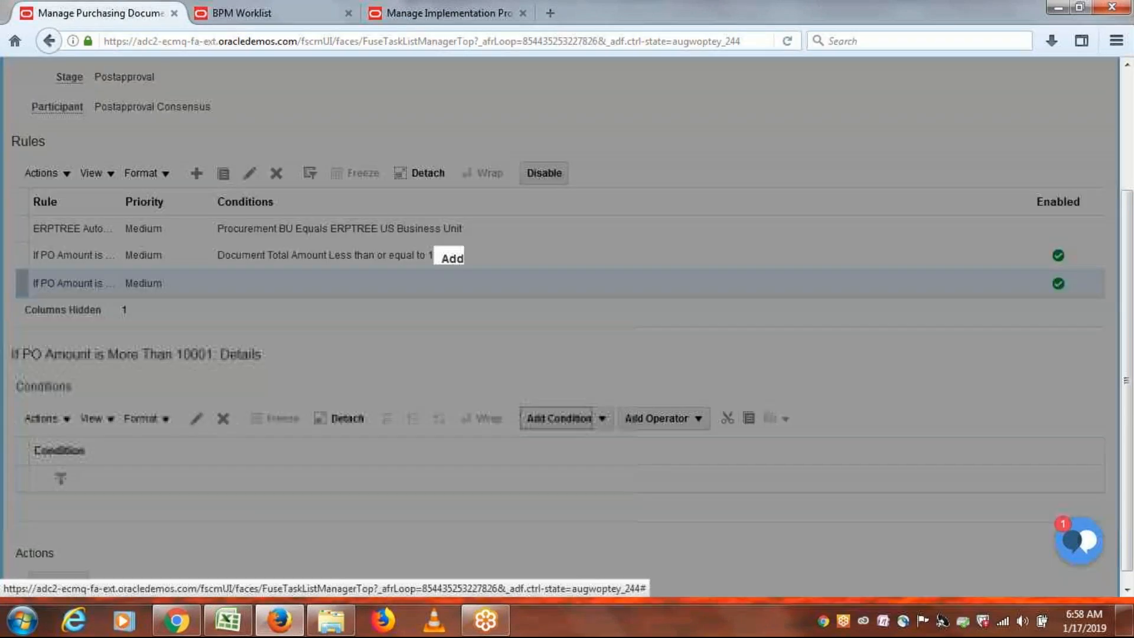
click(572, 327)
text(document to)
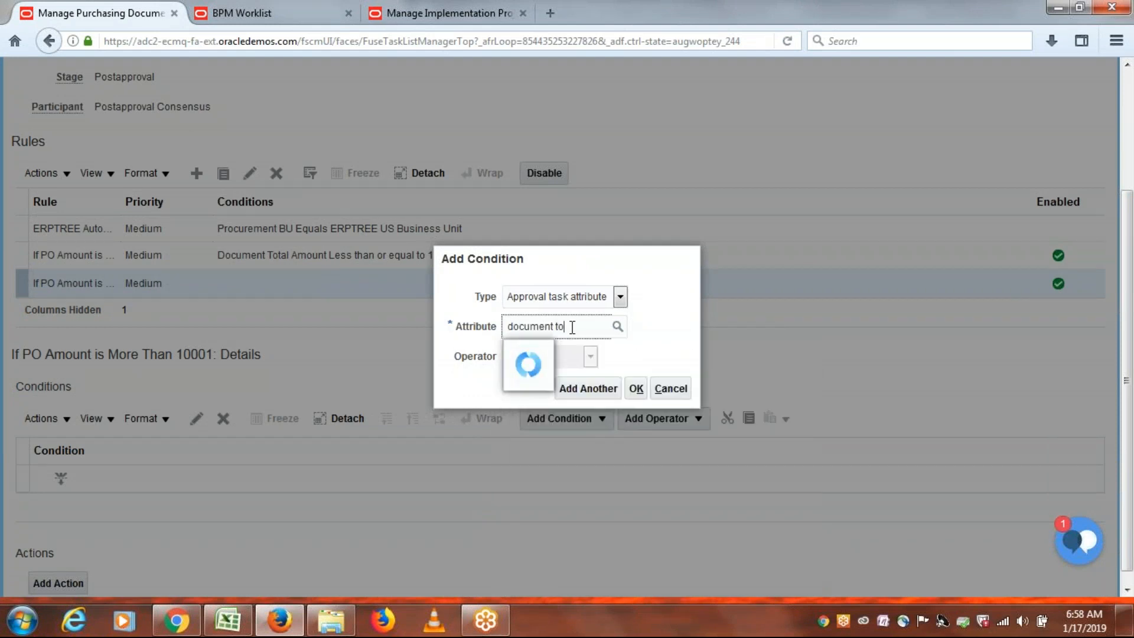
click(570, 352)
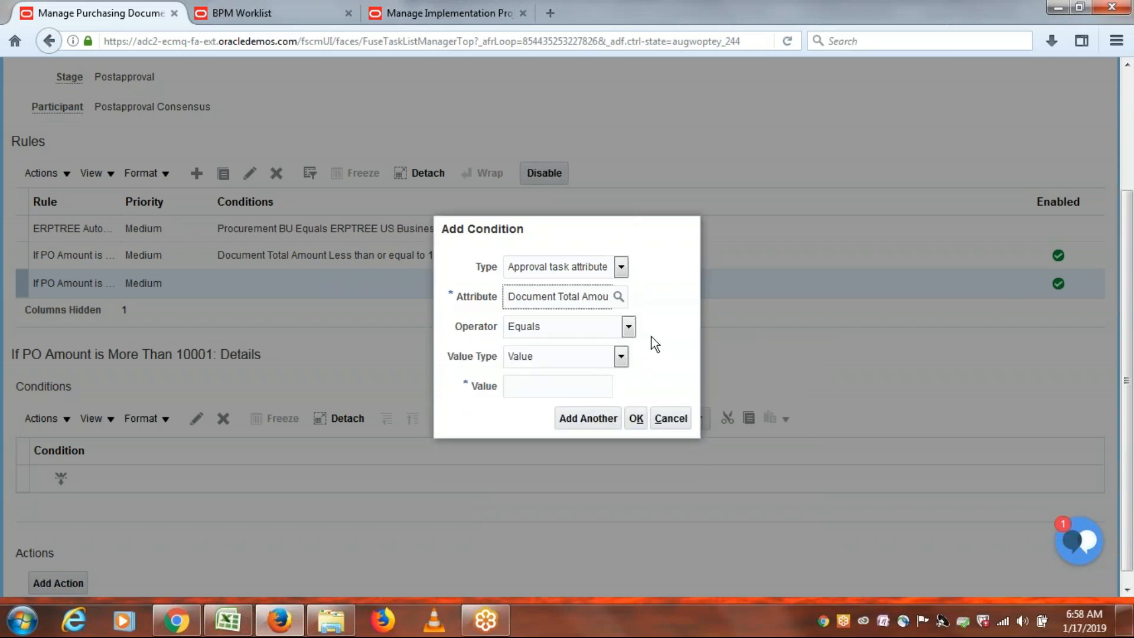
Set the condition to Greater than or equal to 10001 and confirm it.
key(alt+Tab)
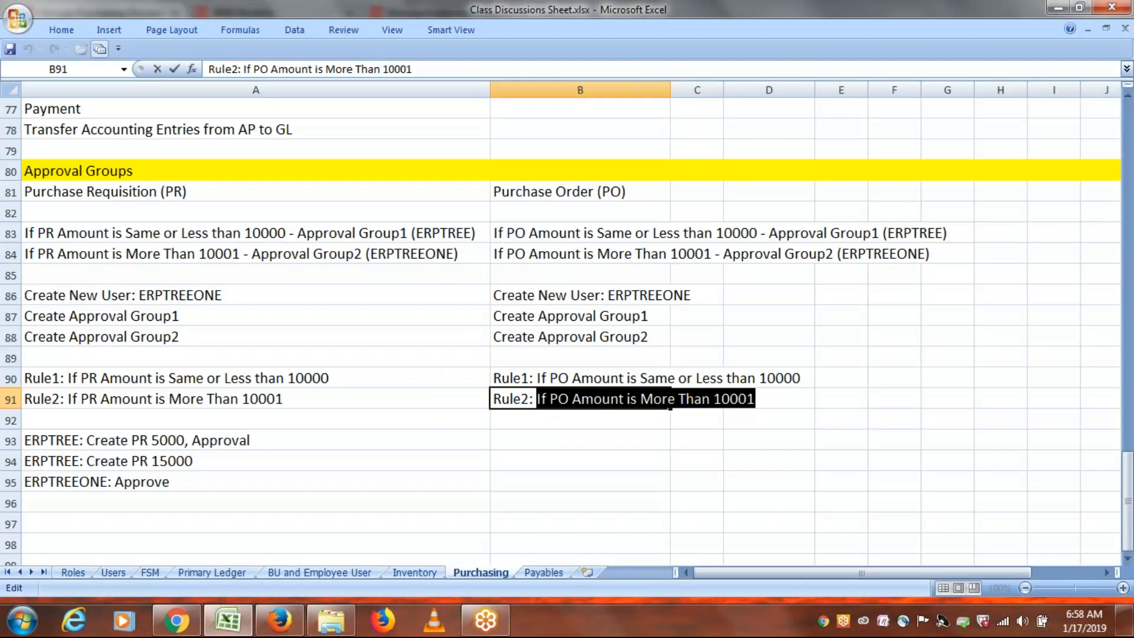
key(alt+Tab)
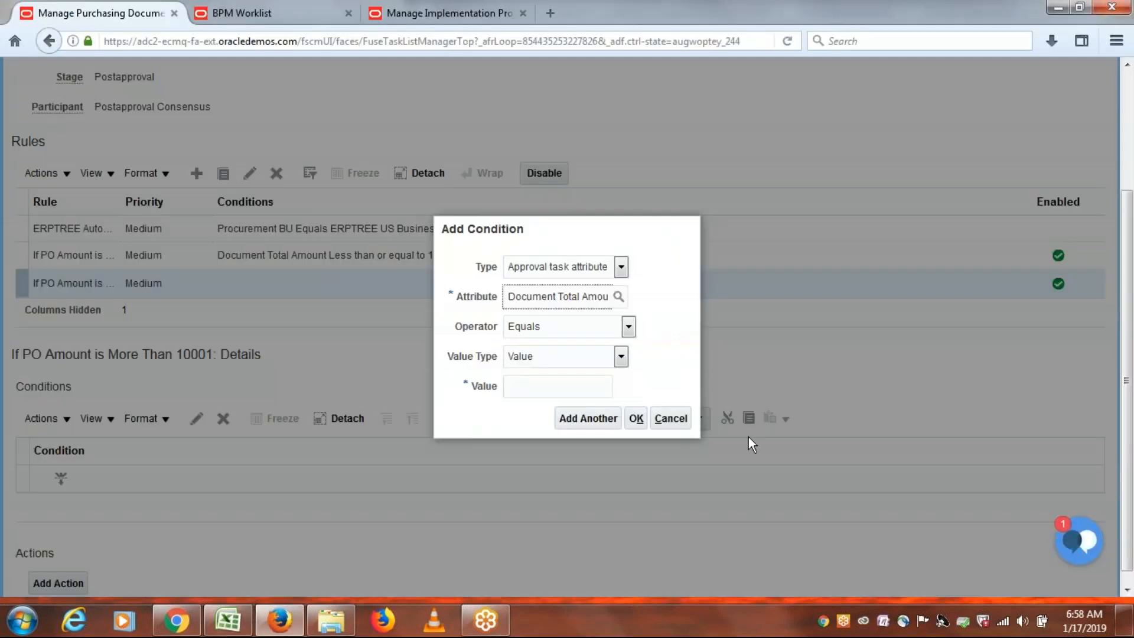
click(627, 325)
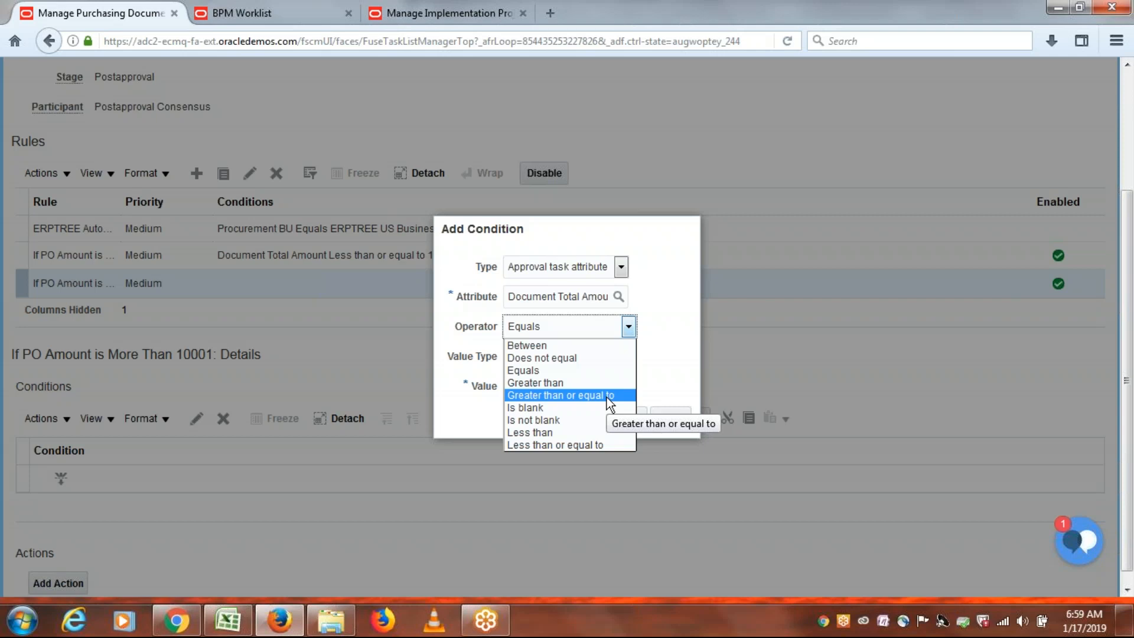
click(558, 399)
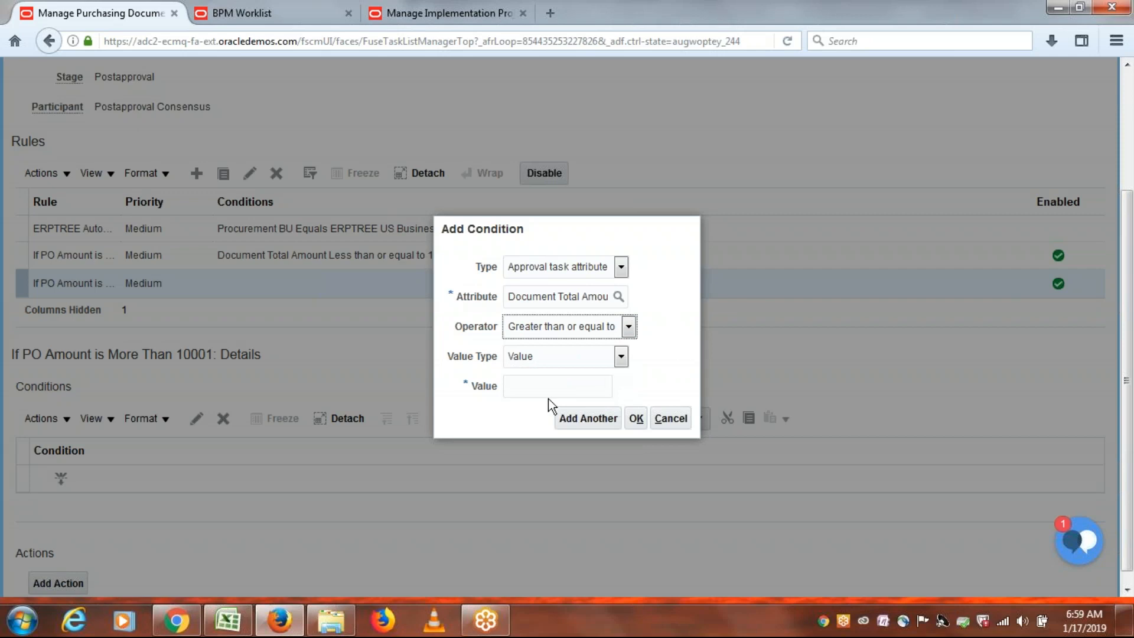
click(535, 389)
text(10,001)
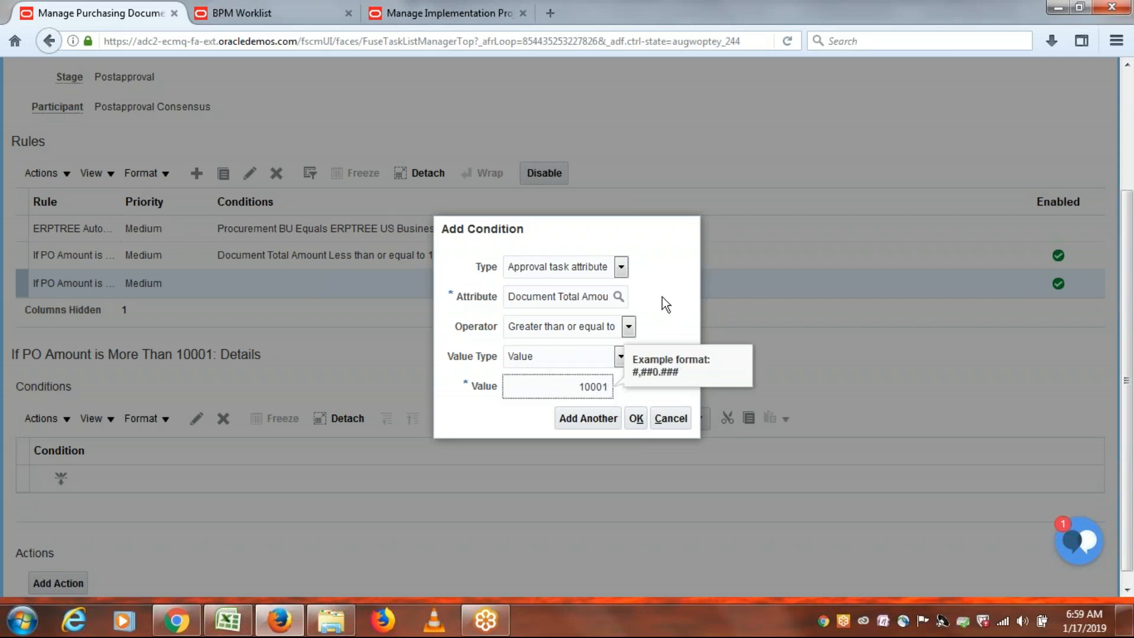
click(662, 297)
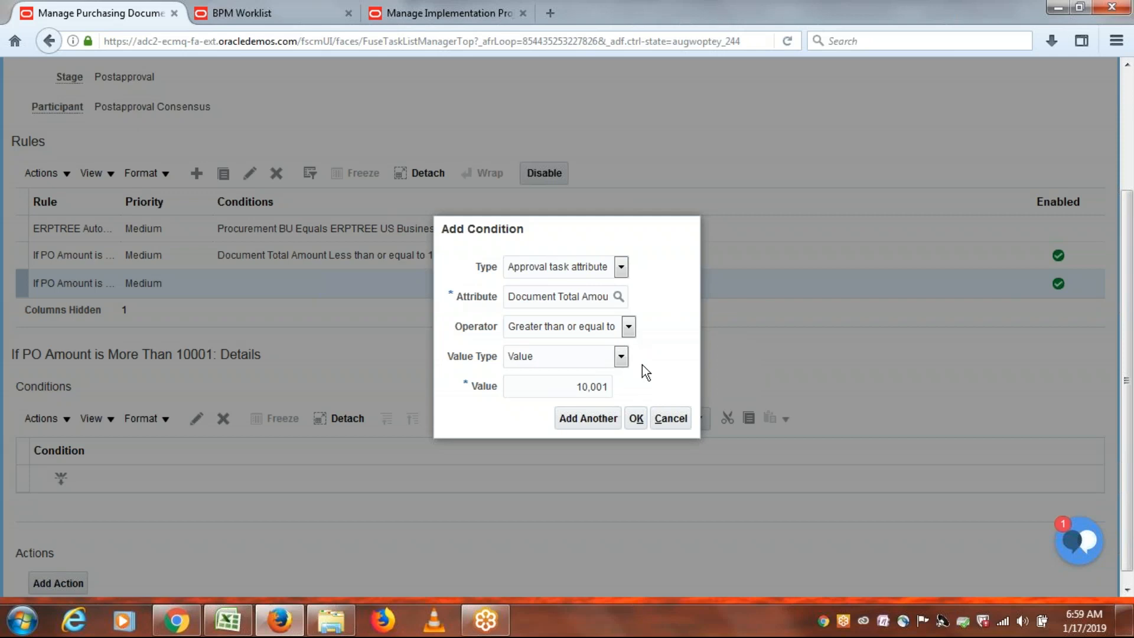
click(637, 419)
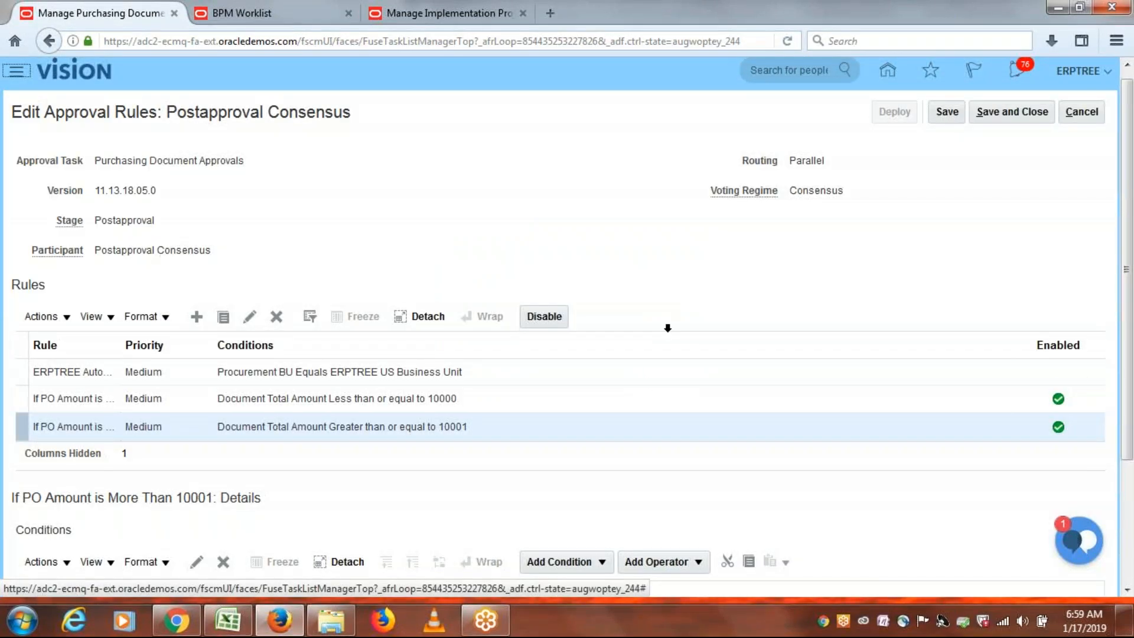
Add Action 1 requiring approval via the ERPTREE PR AG2 approval group.
scroll(567, 319, down, 5)
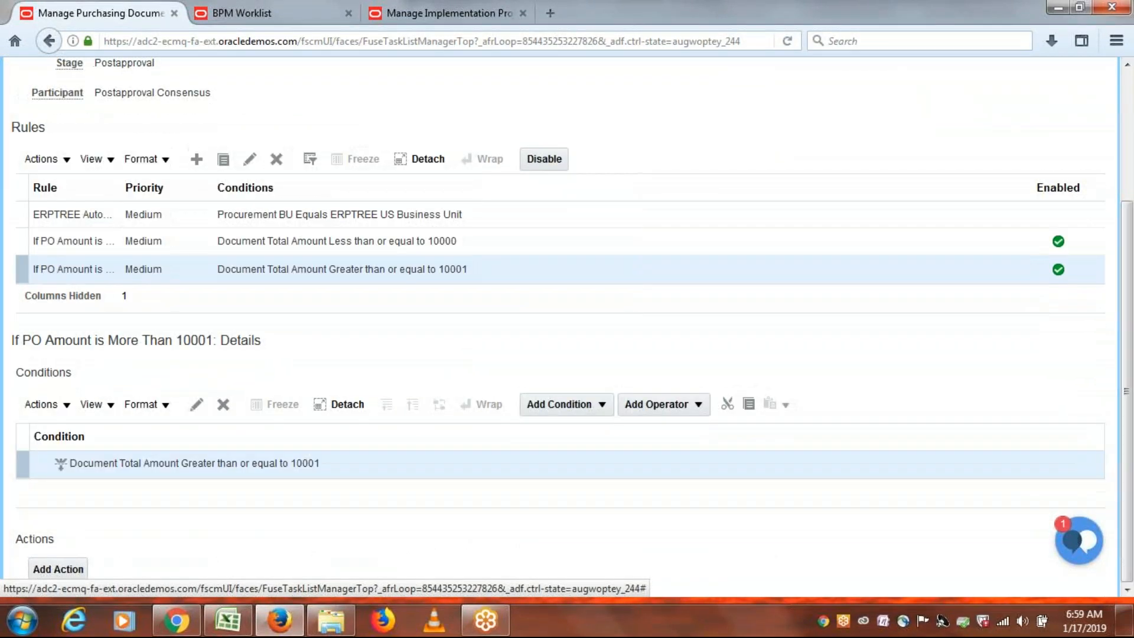
click(40, 570)
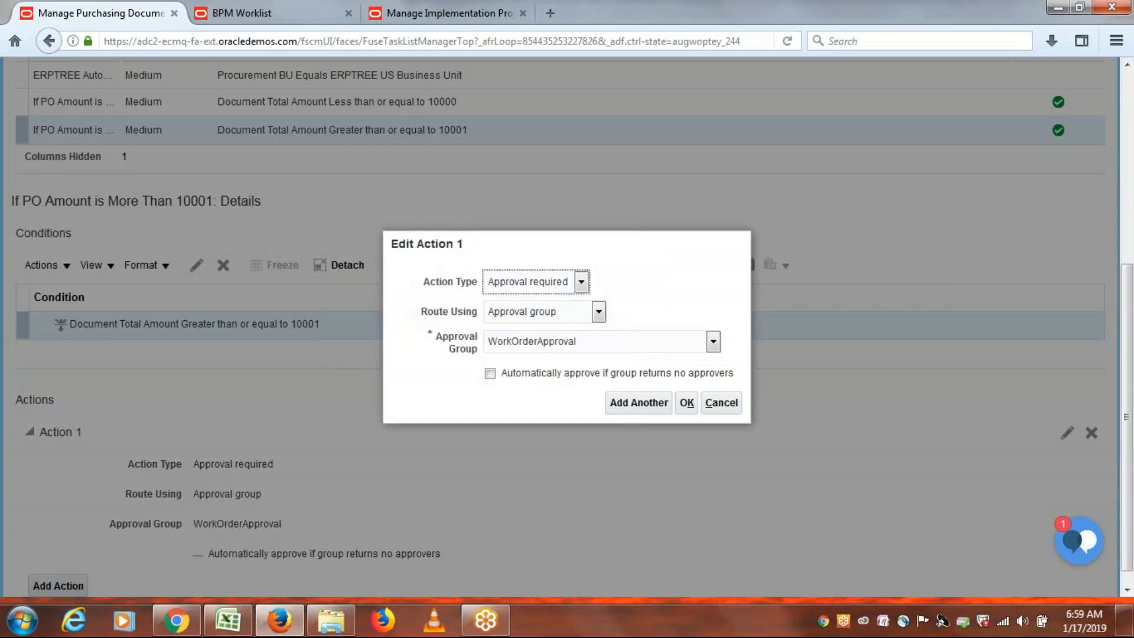
click(641, 339)
drag(712, 403, 715, 473)
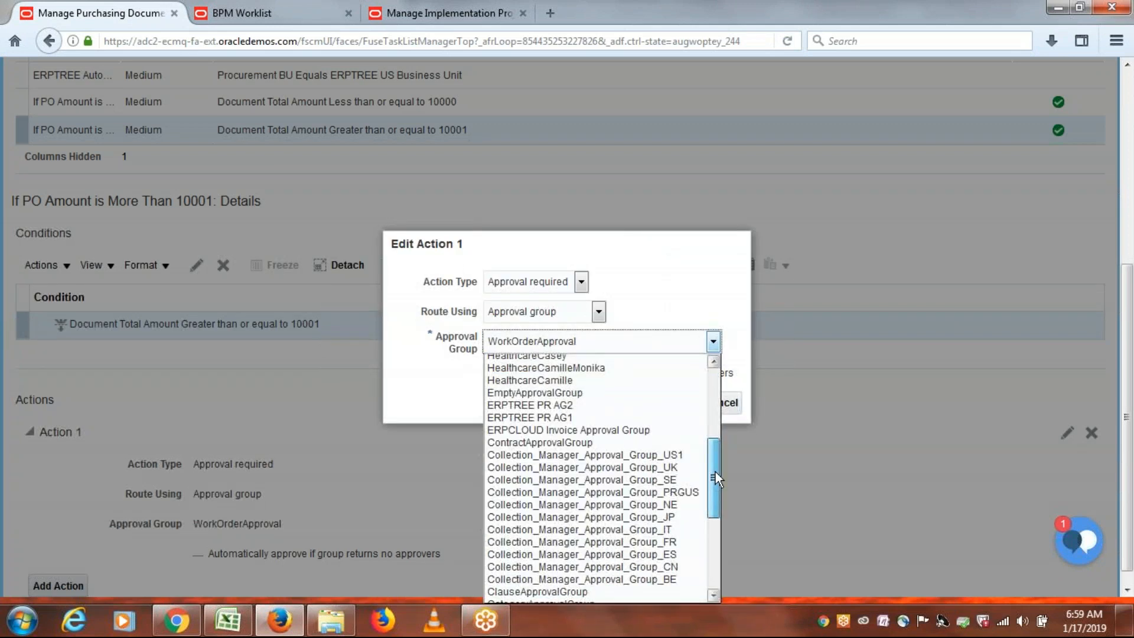
click(548, 406)
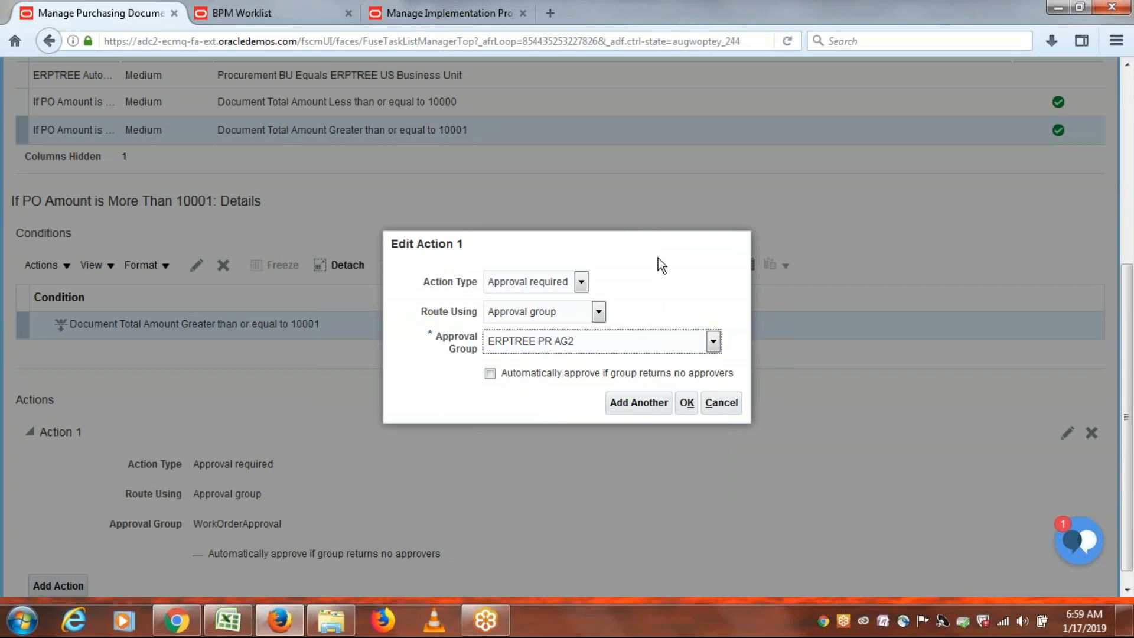
click(686, 406)
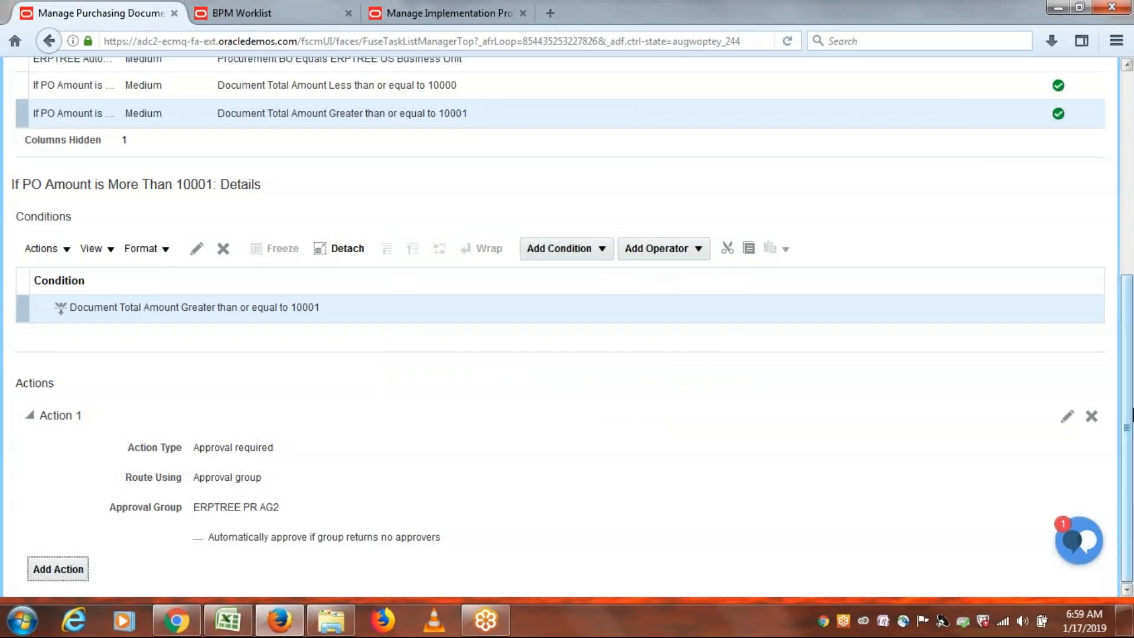
drag(1132, 416, 1132, 186)
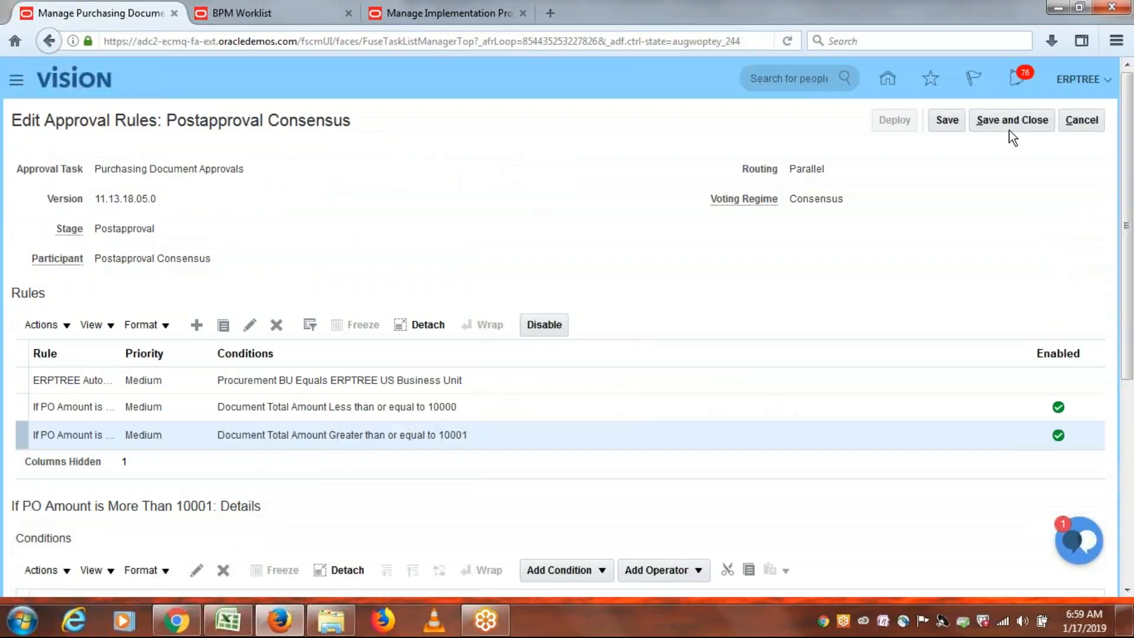
Save and deploy the purchasing document approval rules, accepting the warning and confirmation.
click(948, 122)
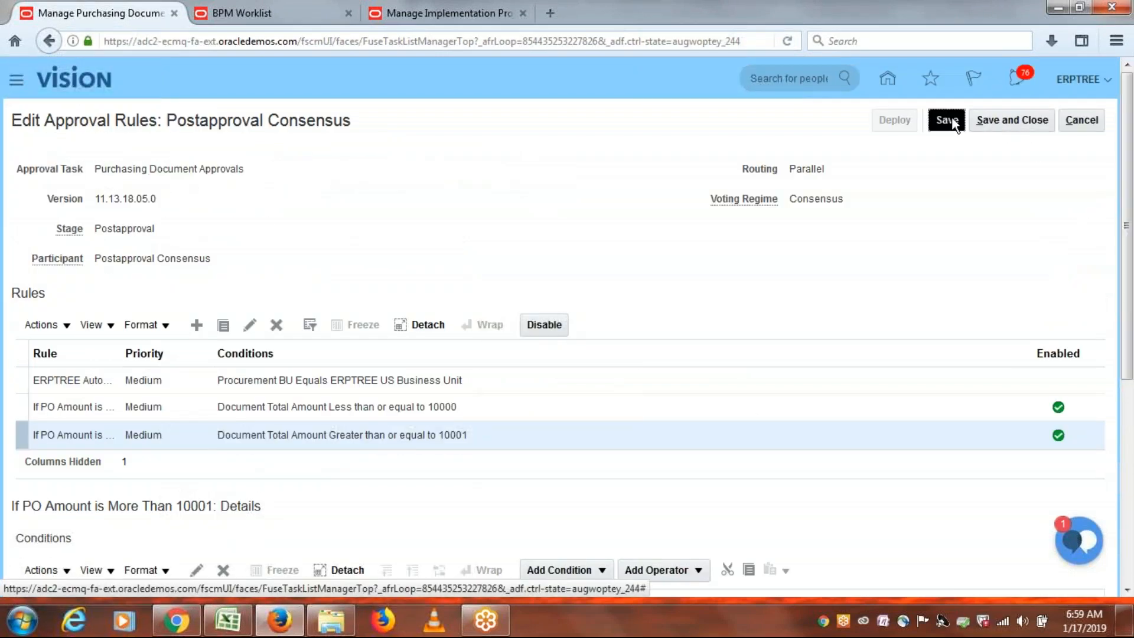
click(895, 121)
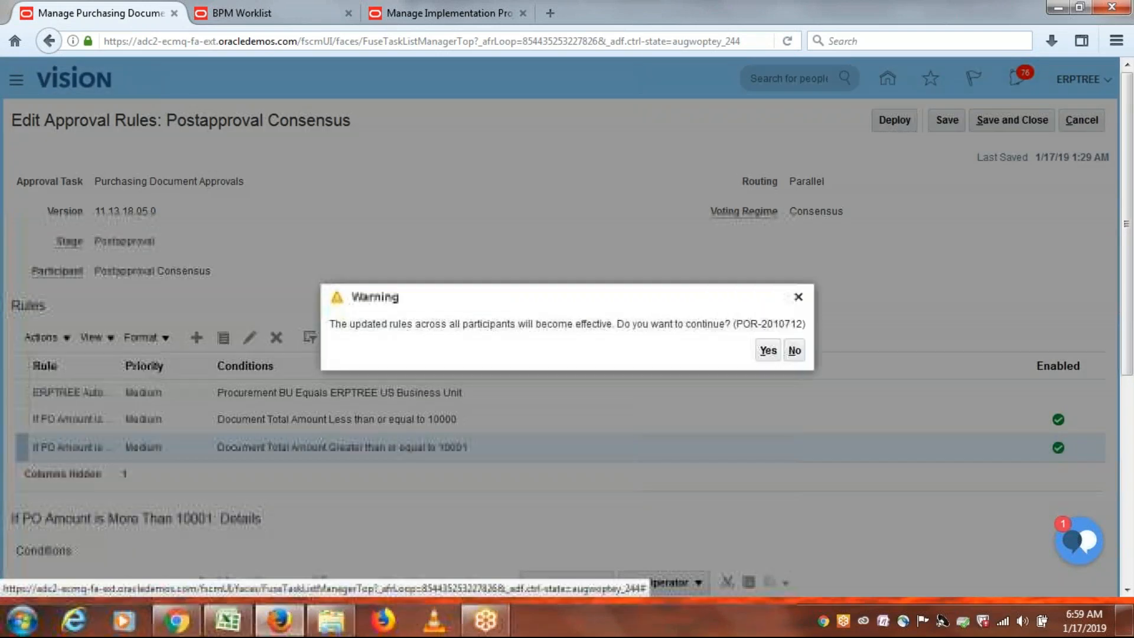
click(768, 351)
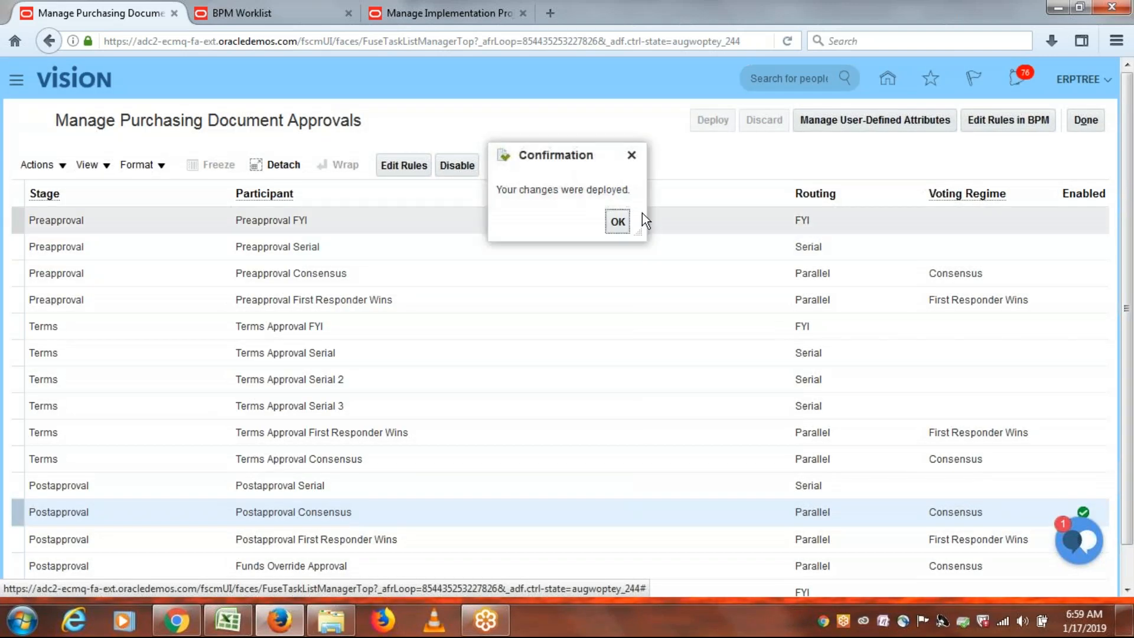
click(616, 224)
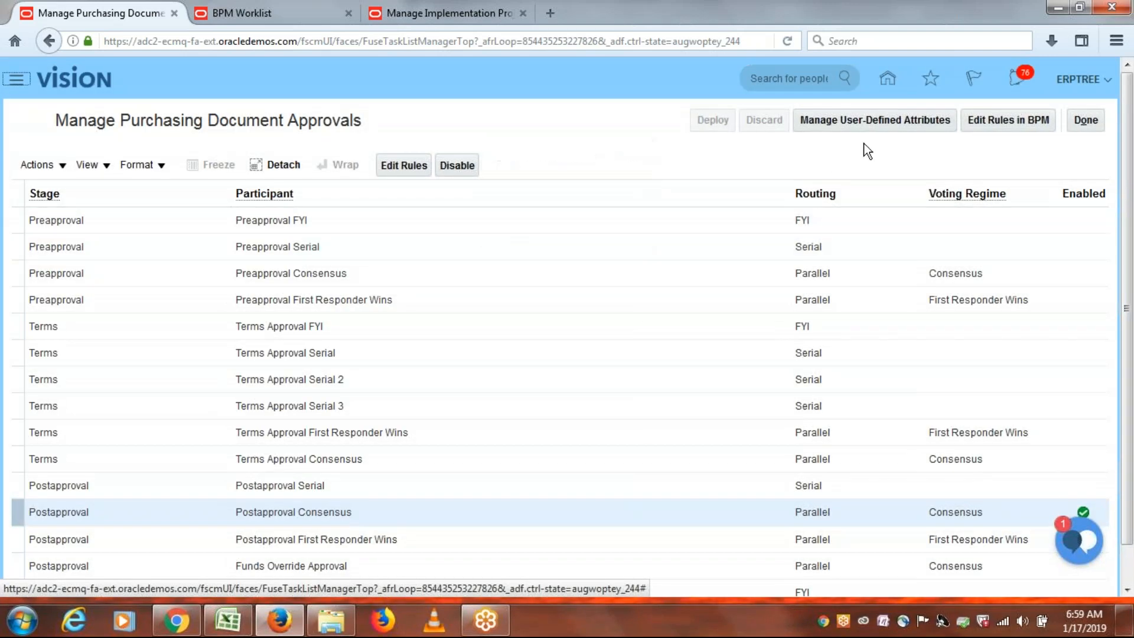
click(1085, 121)
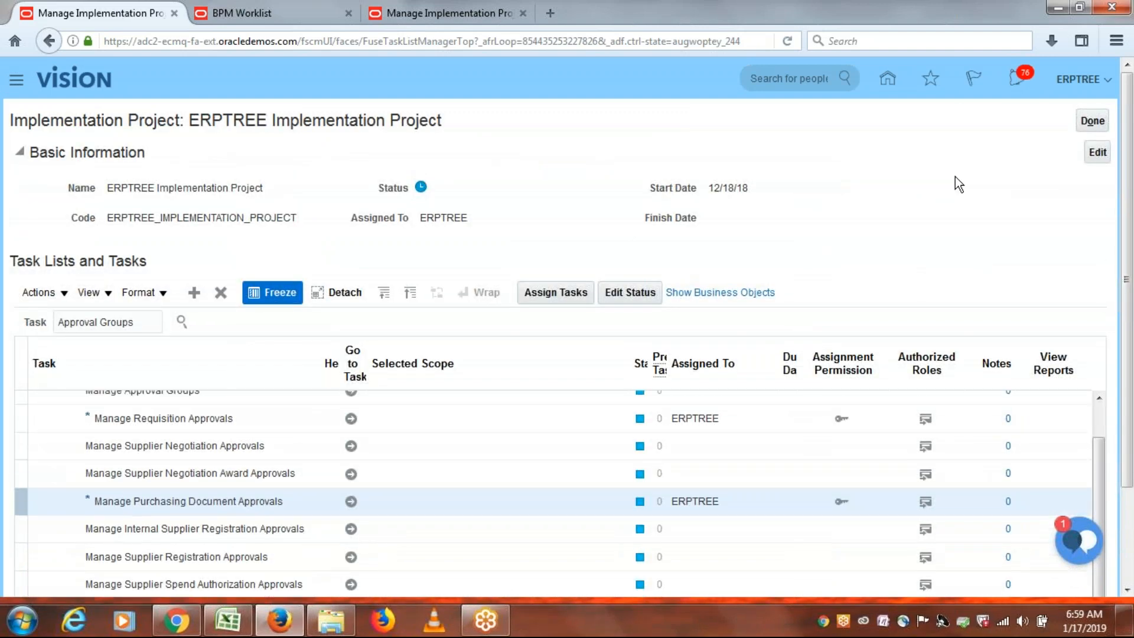
Copy the test steps from A93:A95 into B93:B95 and save the workbook.
click(244, 623)
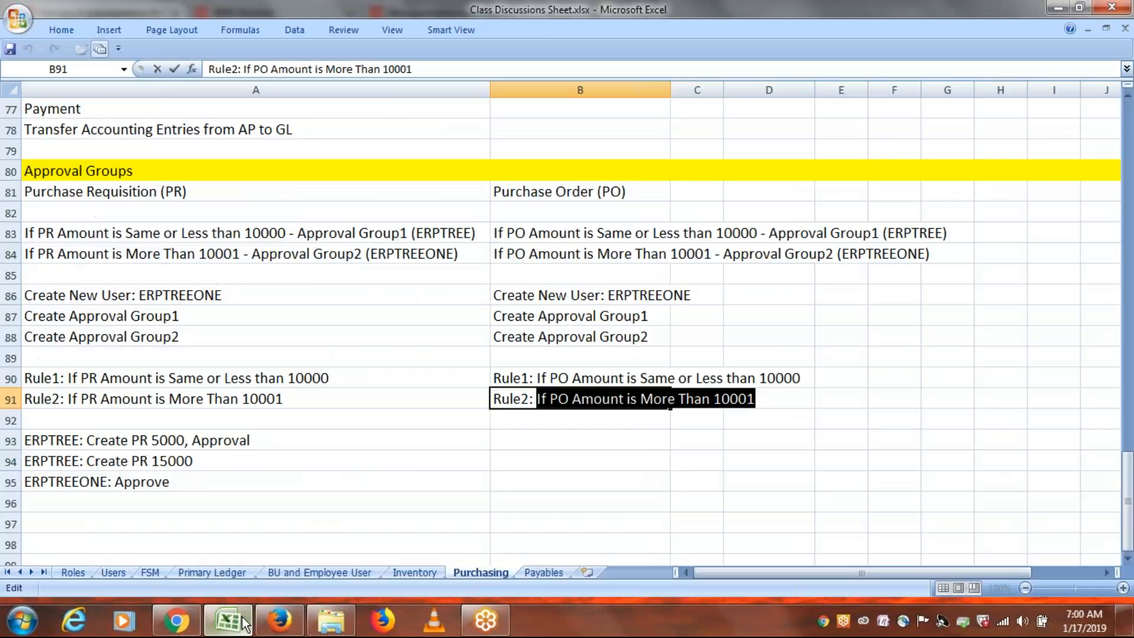
click(413, 380)
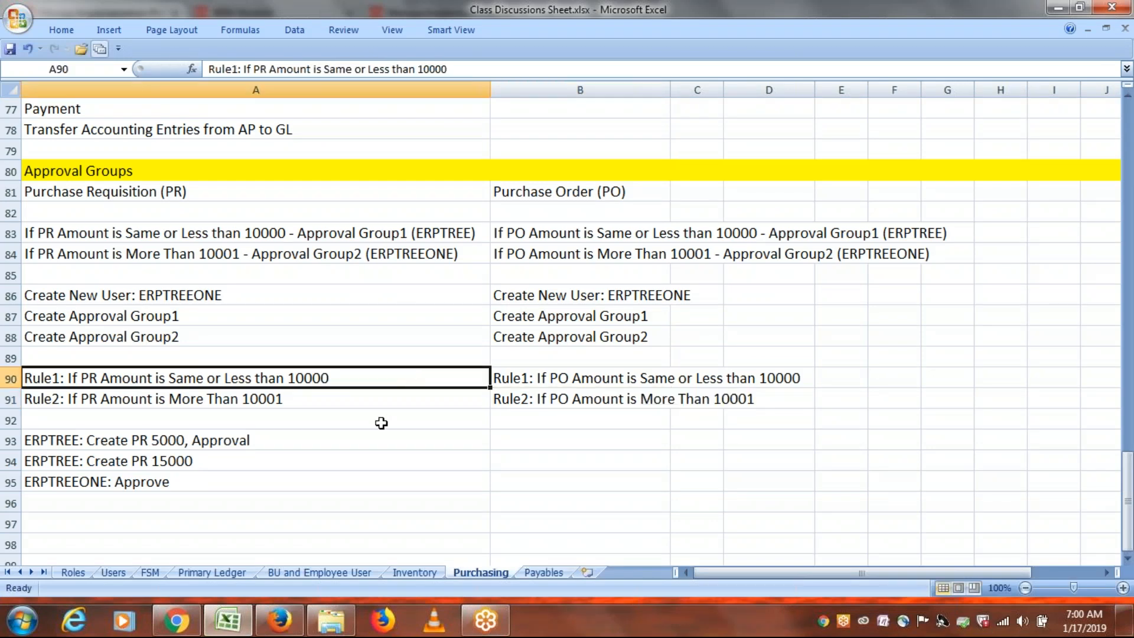
click(235, 442)
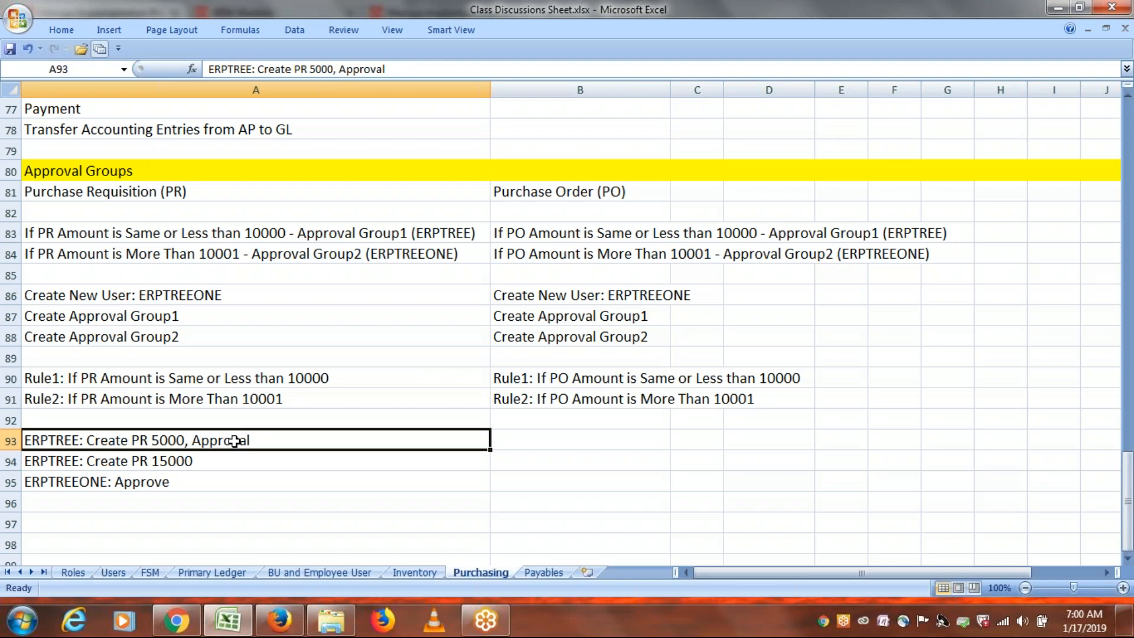
drag(235, 442, 229, 489)
key(ctrl+c)
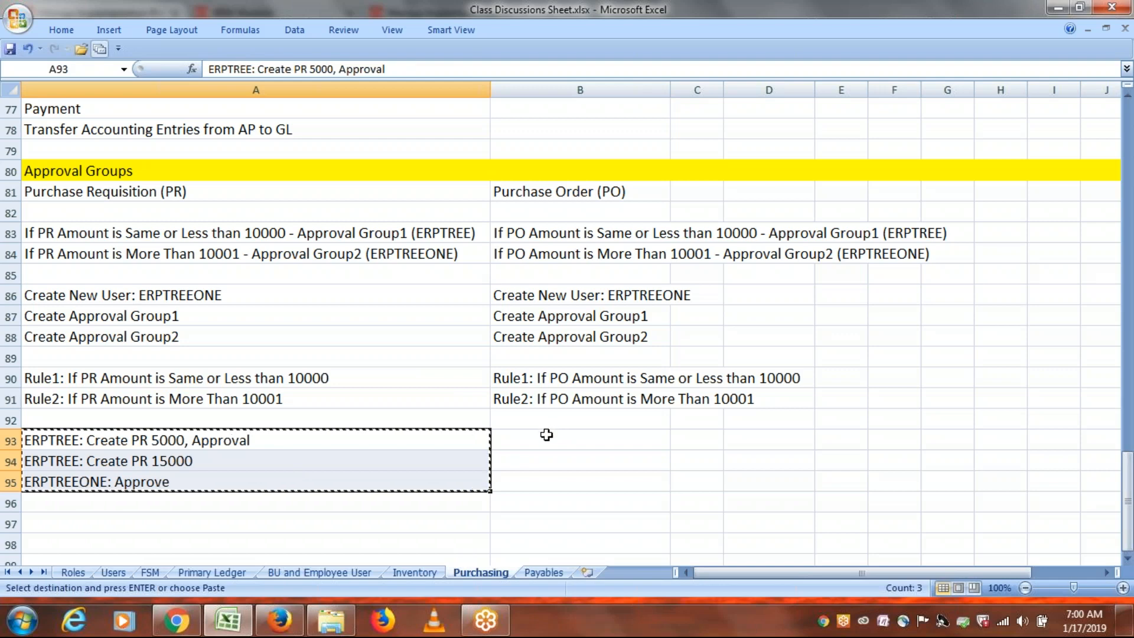
drag(547, 436, 546, 478)
key(ctrl+v)
key(ctrl+s)
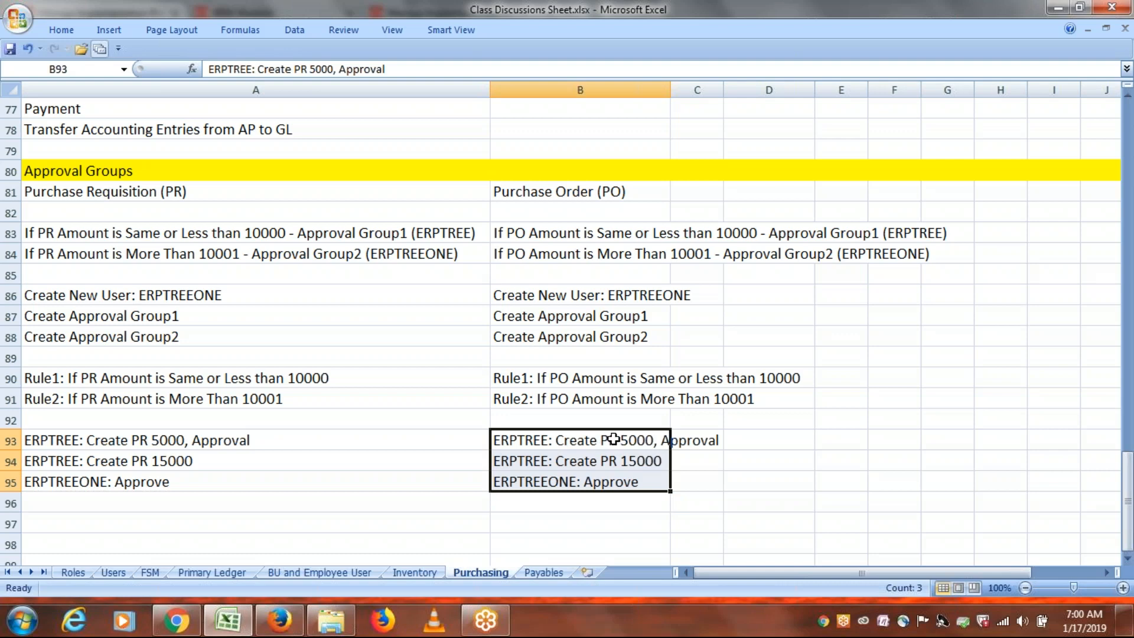
Change PR to PO in B93 and B94, giving Create PO 5000 and Create PO 15000, and save.
double_click(615, 440)
key(BackSpace)
text(O)
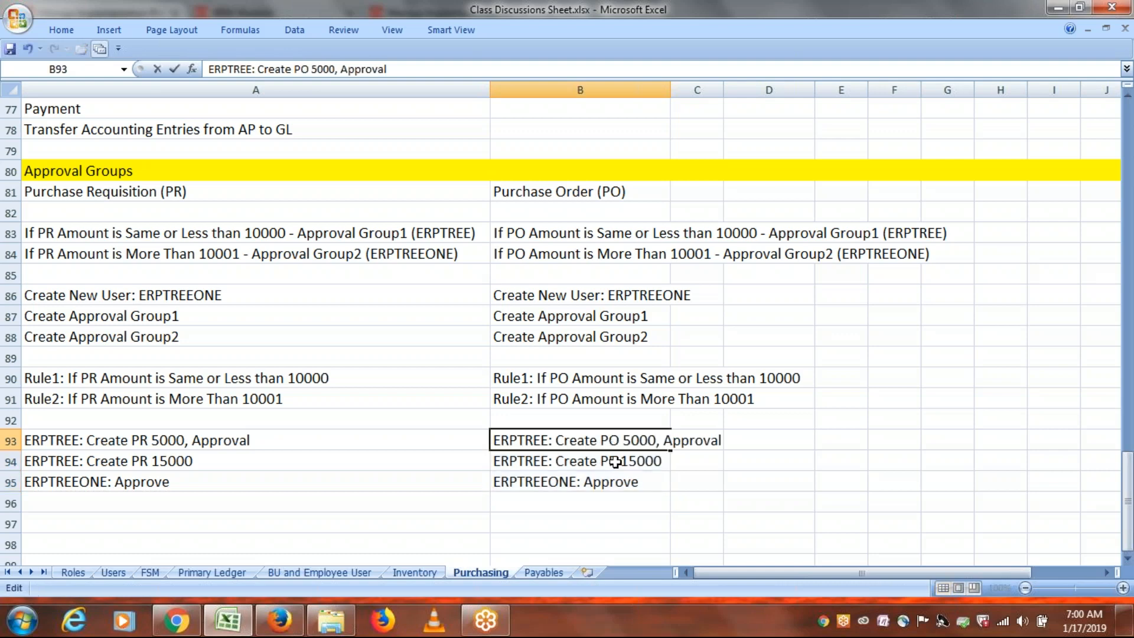
click(617, 461)
double_click(617, 461)
key(BackSpace)
text(O)
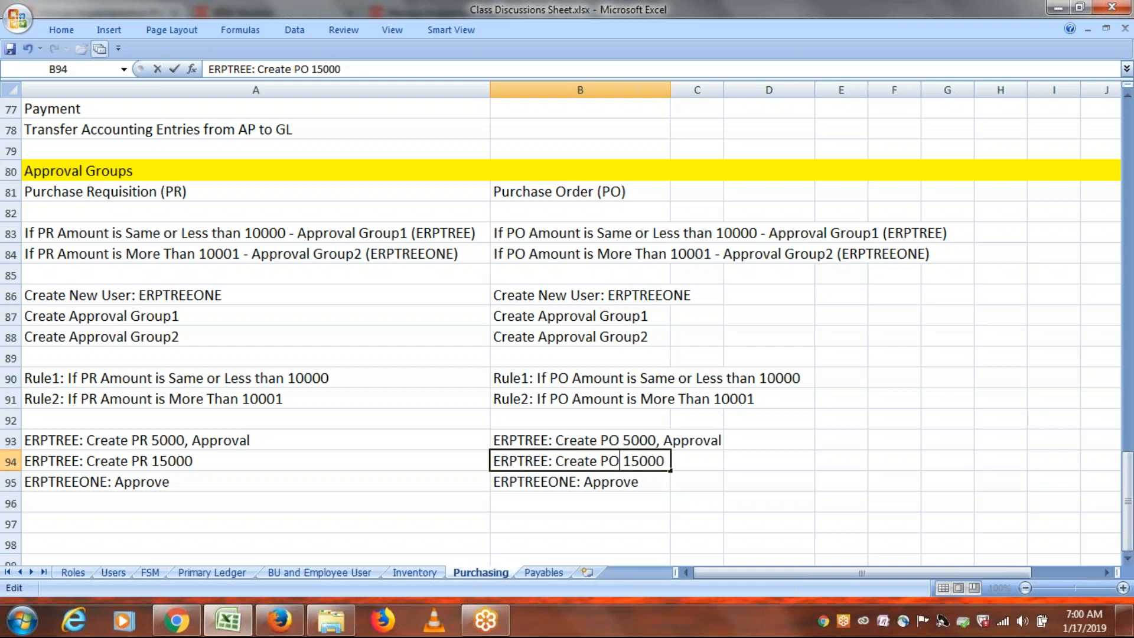
click(600, 503)
key(ctrl+s)
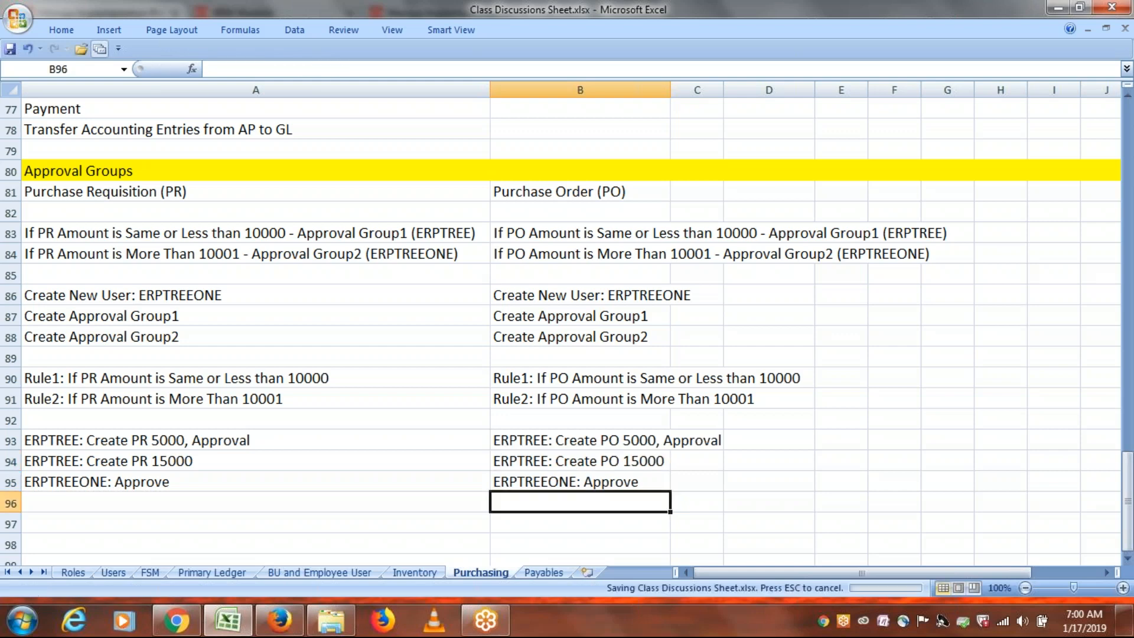
click(172, 441)
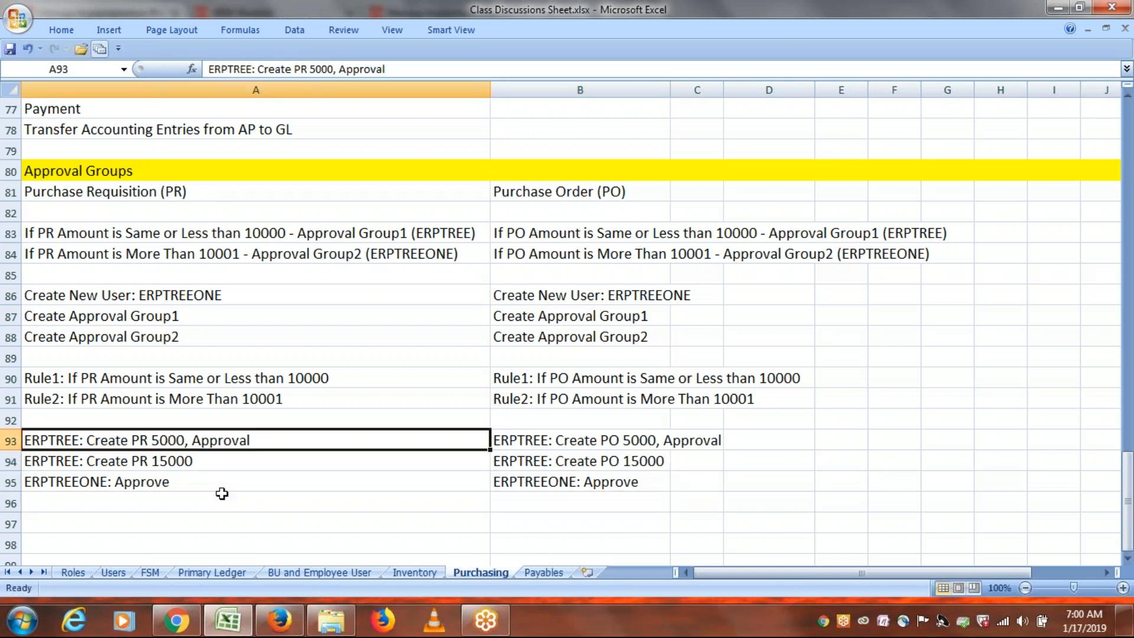
Open Purchase Requisitions from the Procurement section of the Navigator.
click(280, 626)
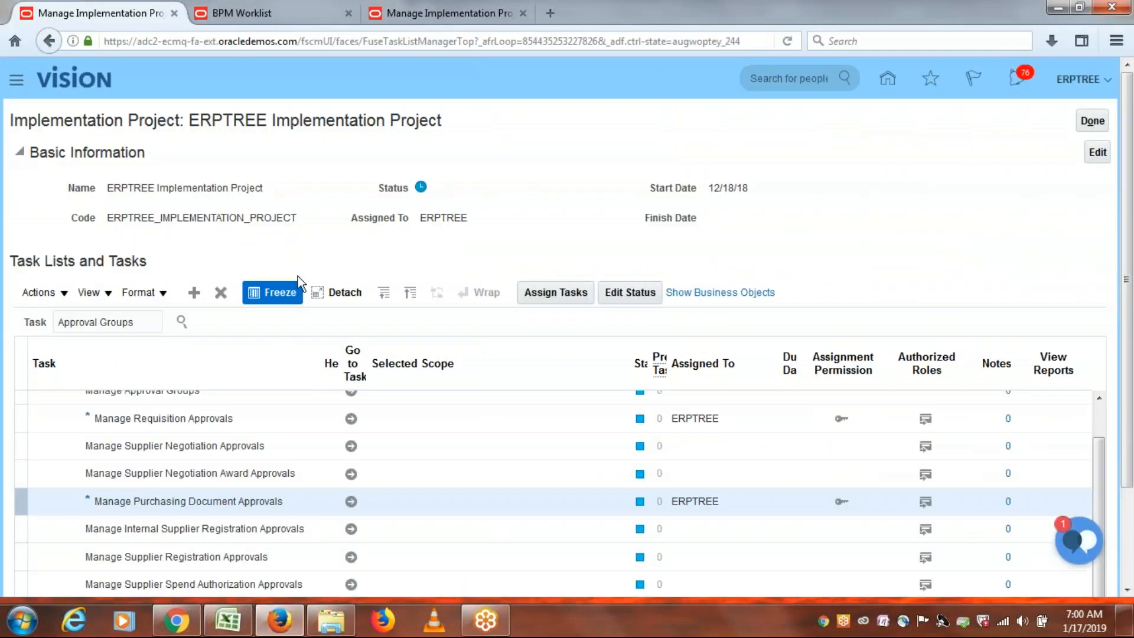
click(16, 83)
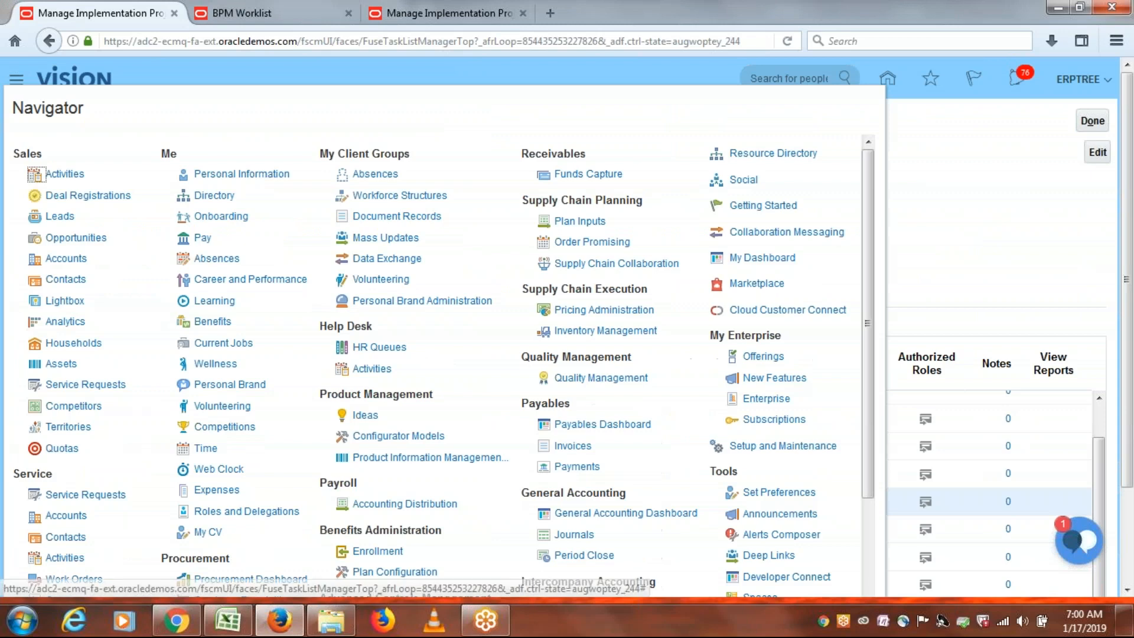
drag(870, 232, 860, 321)
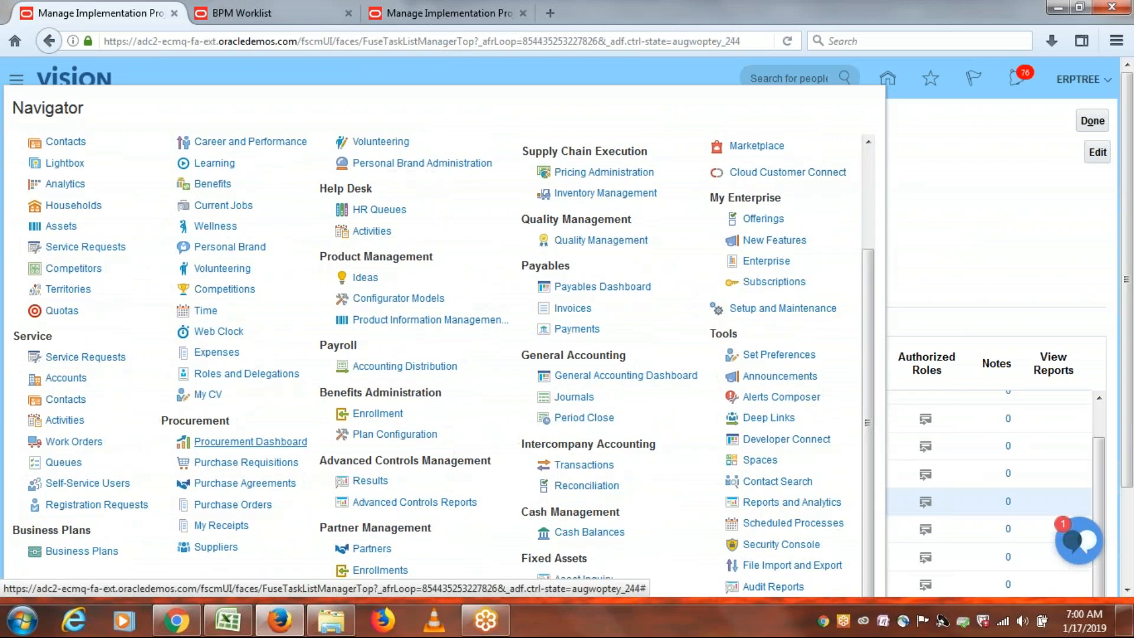
click(228, 464)
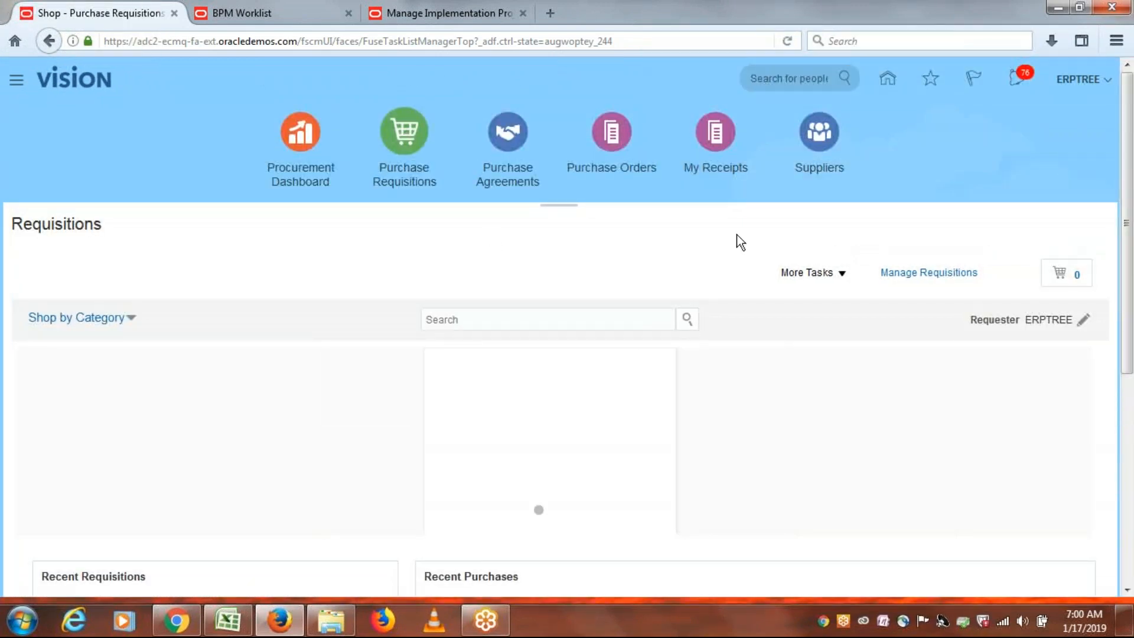
Start a new requisition line for item ERP1002 (MacBook, Miscellaneous, 1 Ea).
click(839, 274)
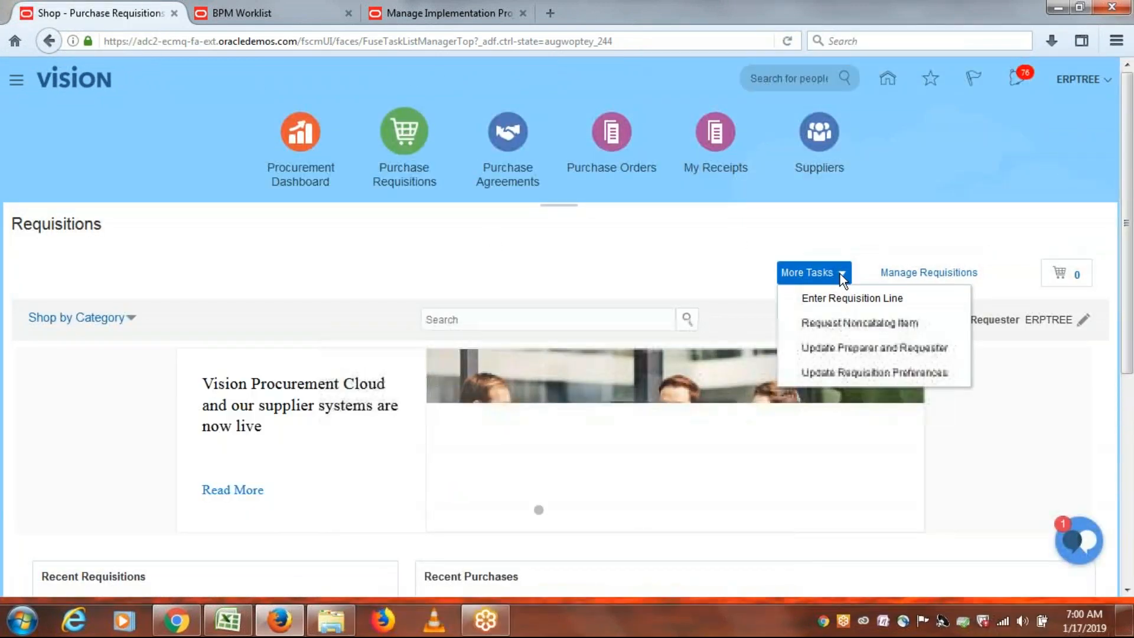
click(845, 300)
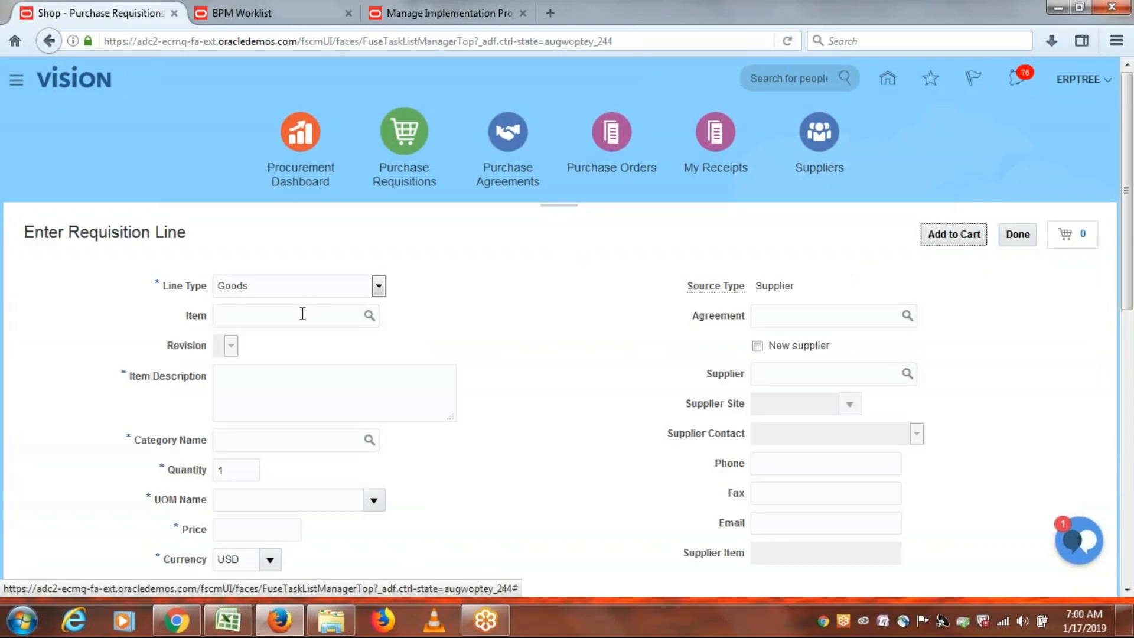
click(302, 314)
text(ERP)
key(Tab)
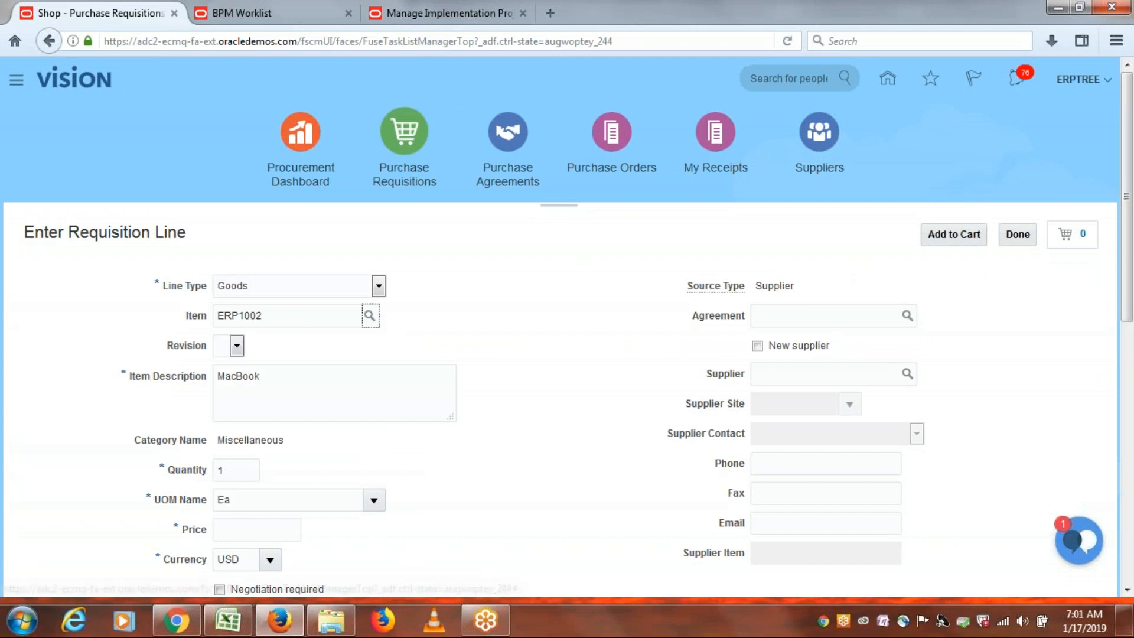
drag(1128, 219, 1128, 347)
scroll(1128, 347, up, 3)
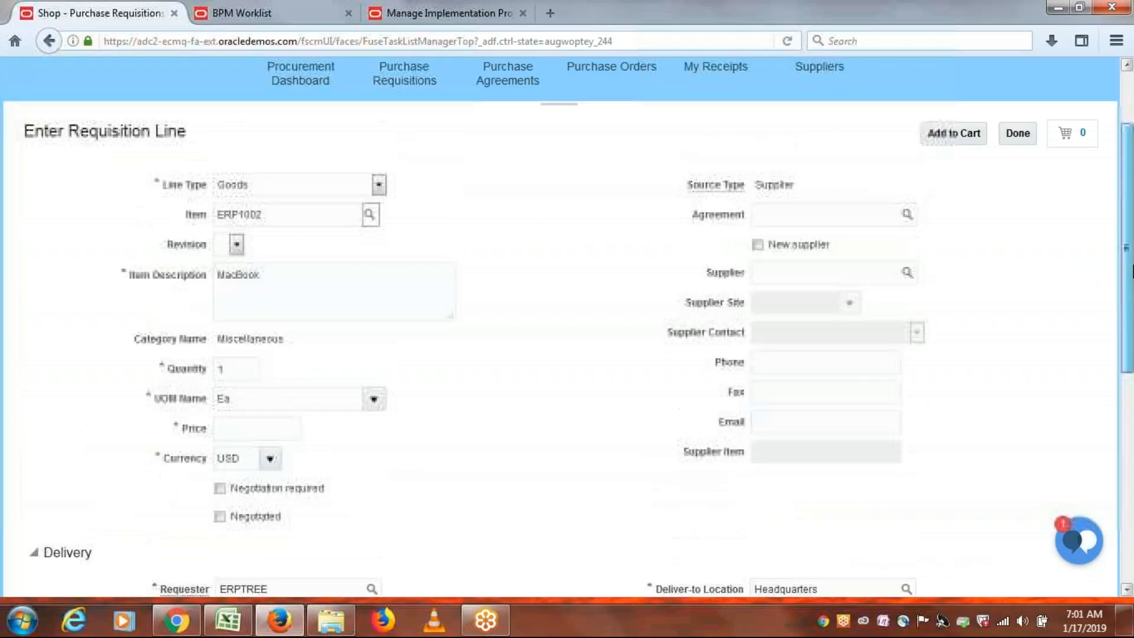
click(229, 620)
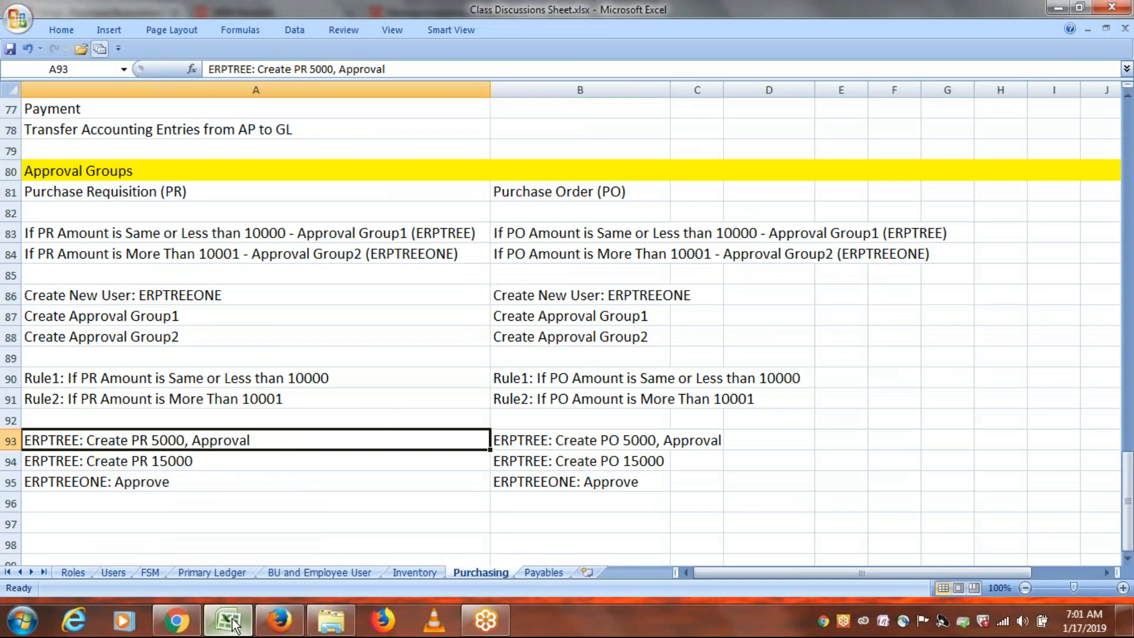
click(233, 620)
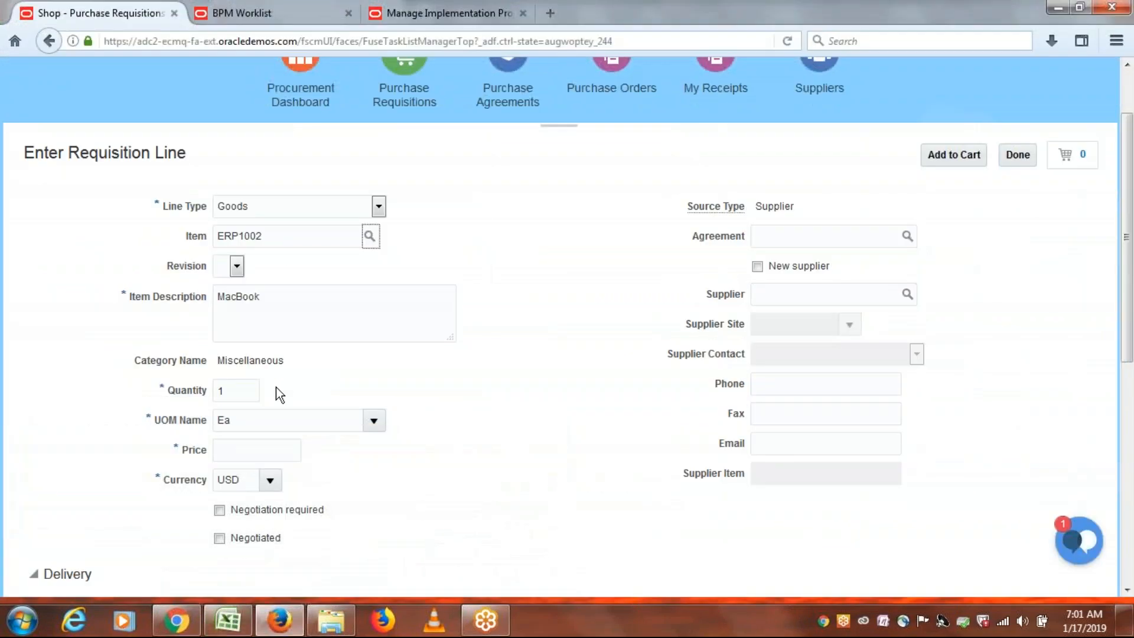
Enter a price of 5000 for the MacBook line and mark it as negotiated.
click(254, 448)
text(5000)
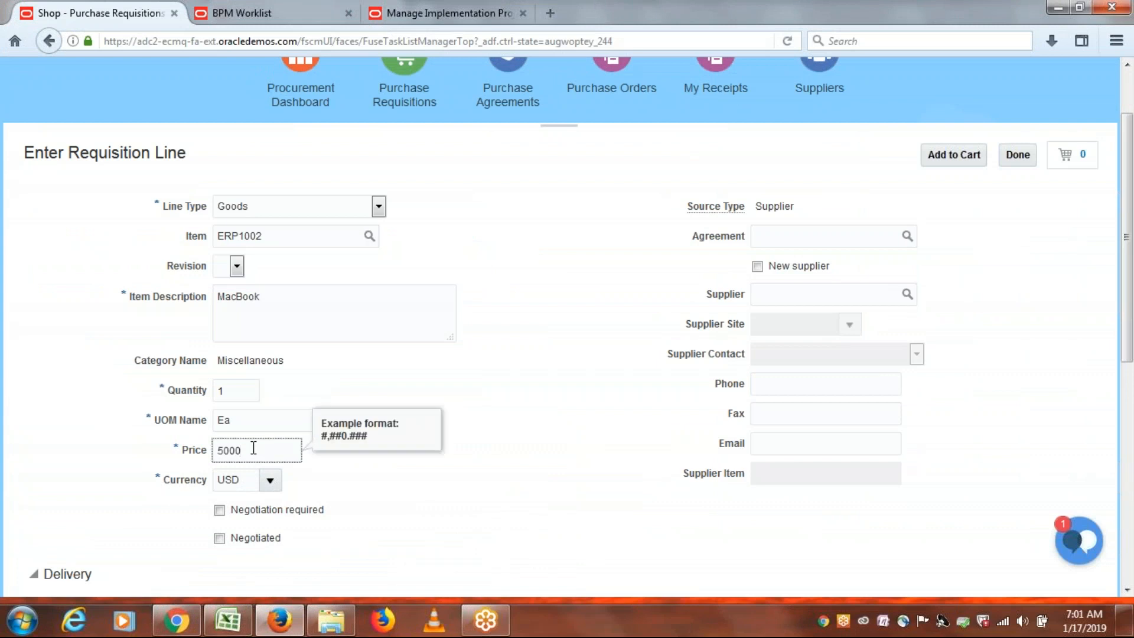
key(Tab)
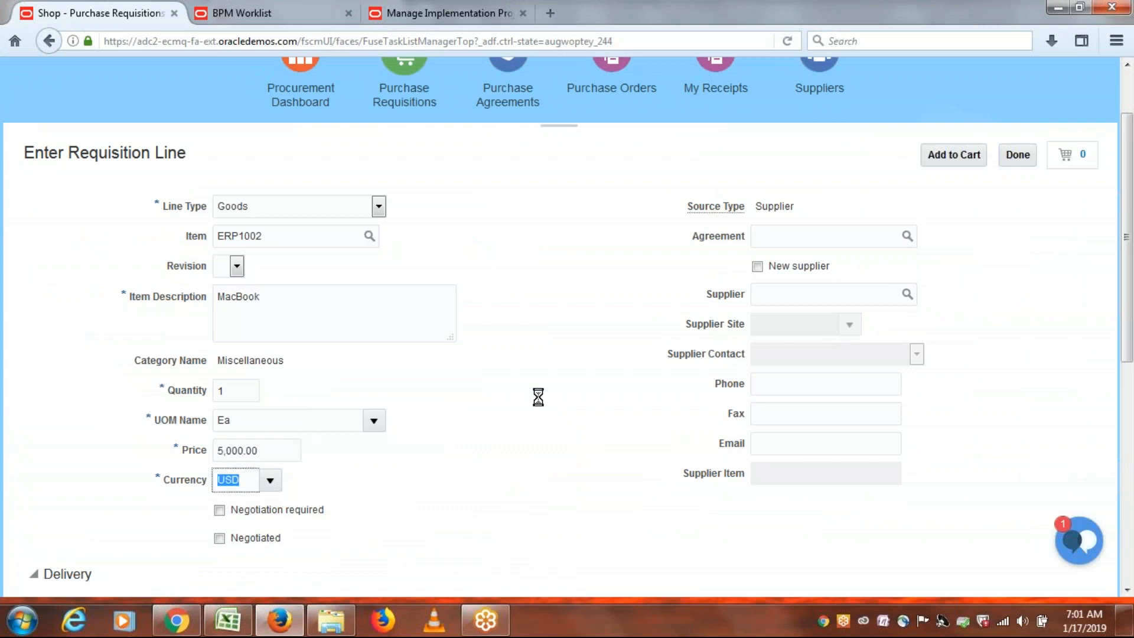
drag(1129, 308, 1130, 493)
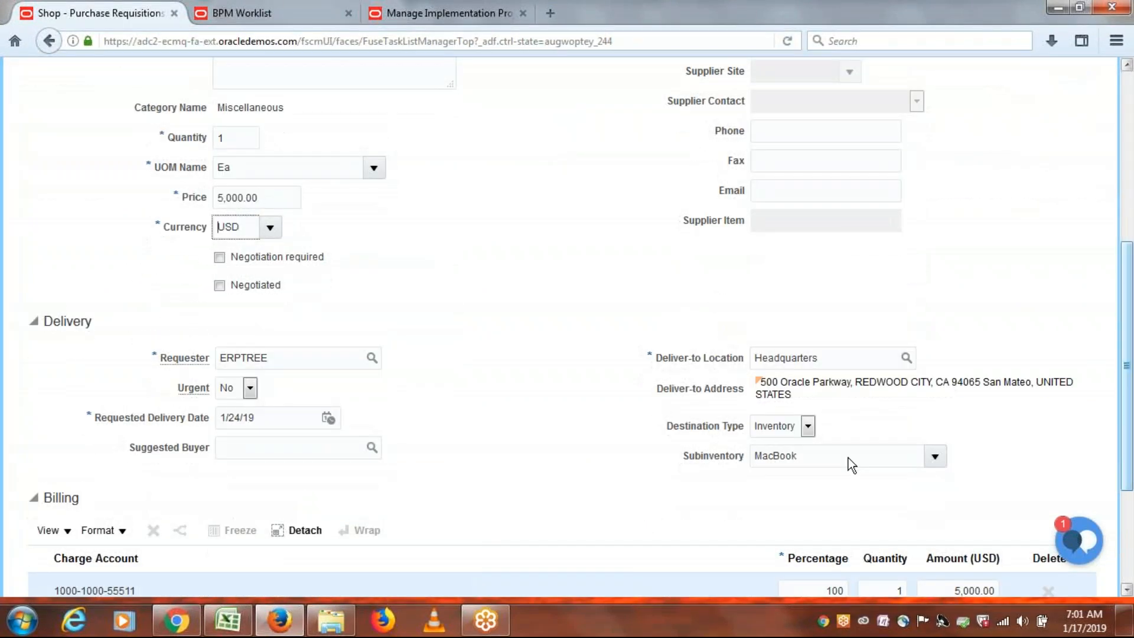
click(220, 285)
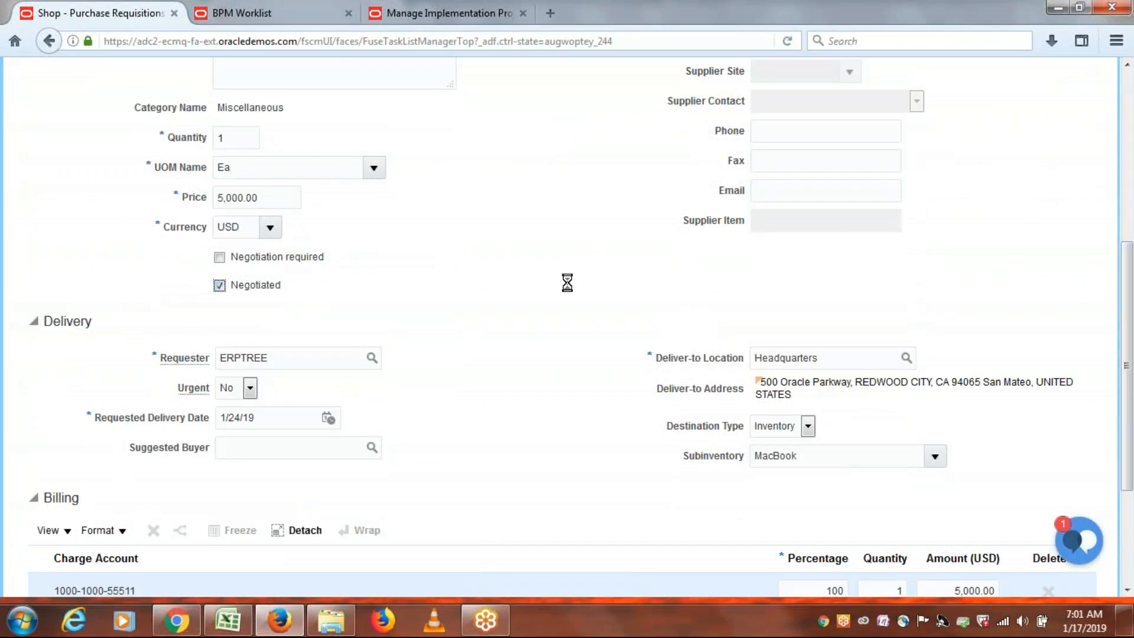
drag(1130, 309, 1132, 390)
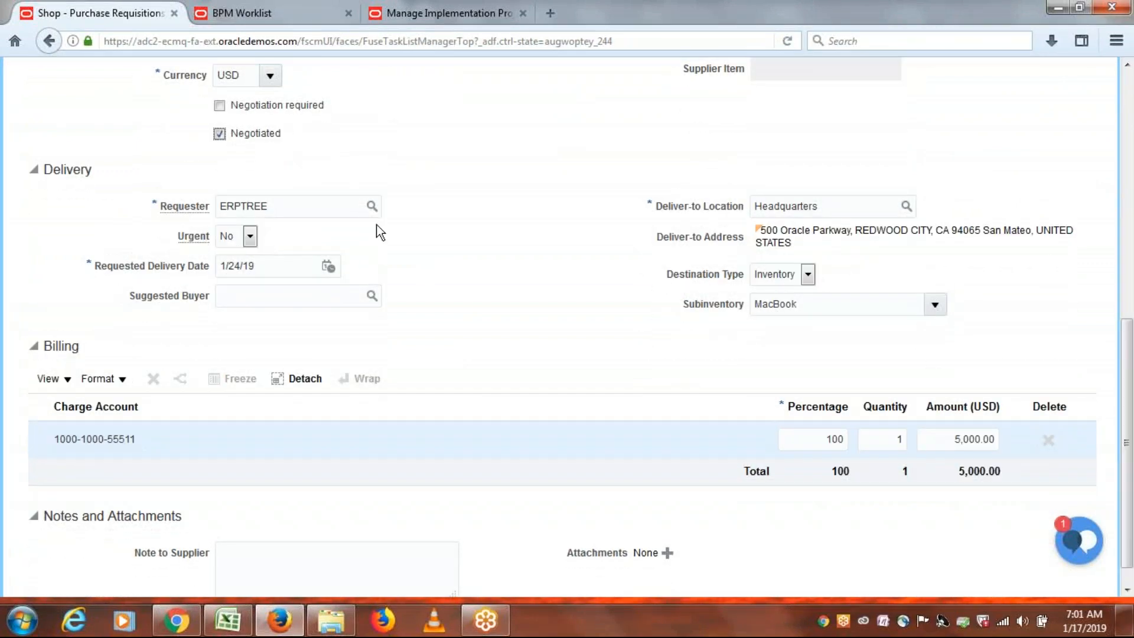
Set the line's suggested buyer to ERPTREE.
click(299, 293)
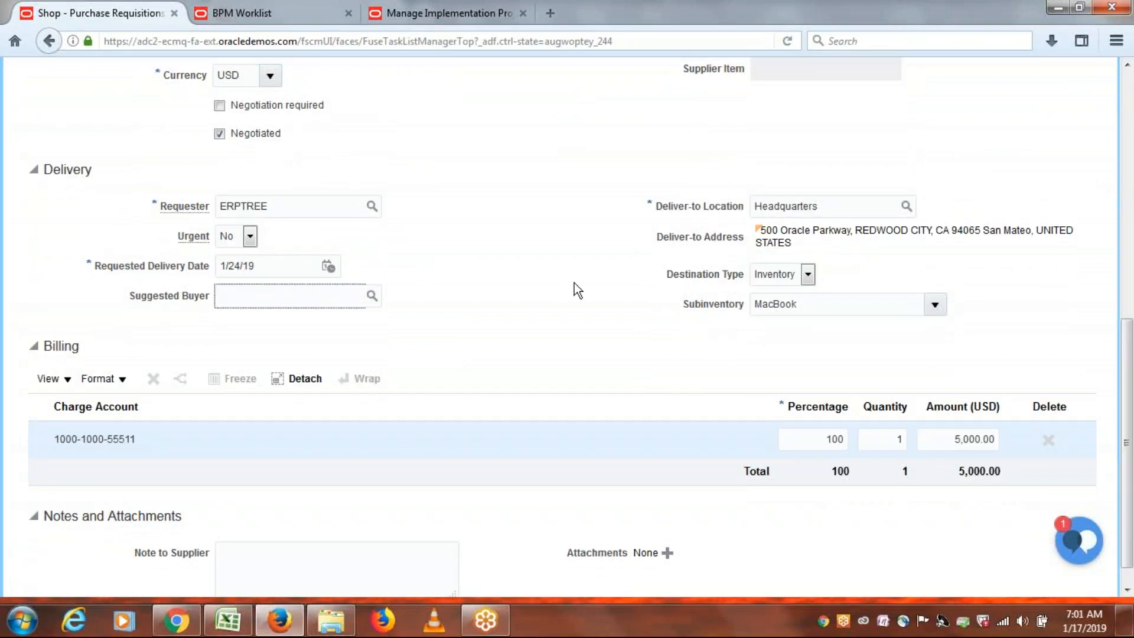
text(ERP)
key(Tab)
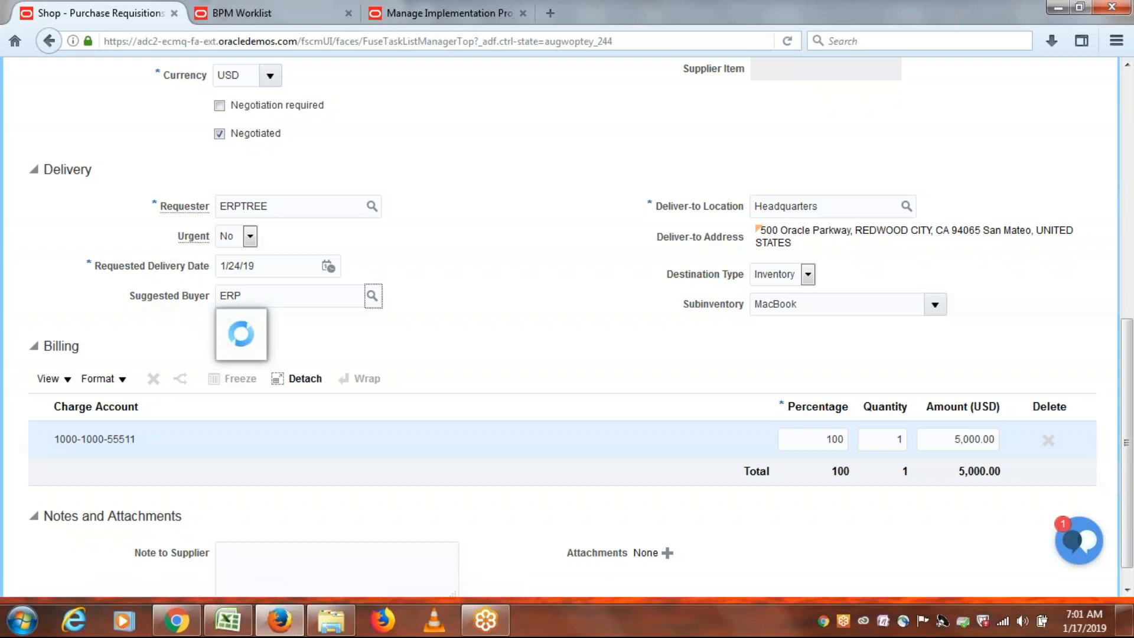
double_click(240, 295)
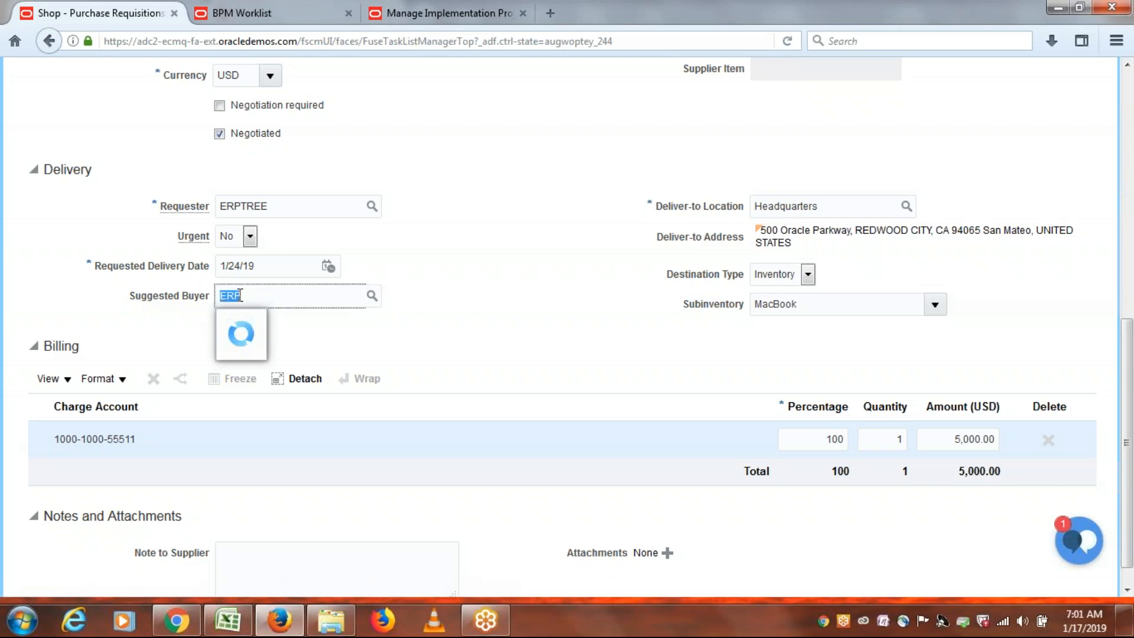
click(240, 295)
text(TRE)
text(E)
key(Tab)
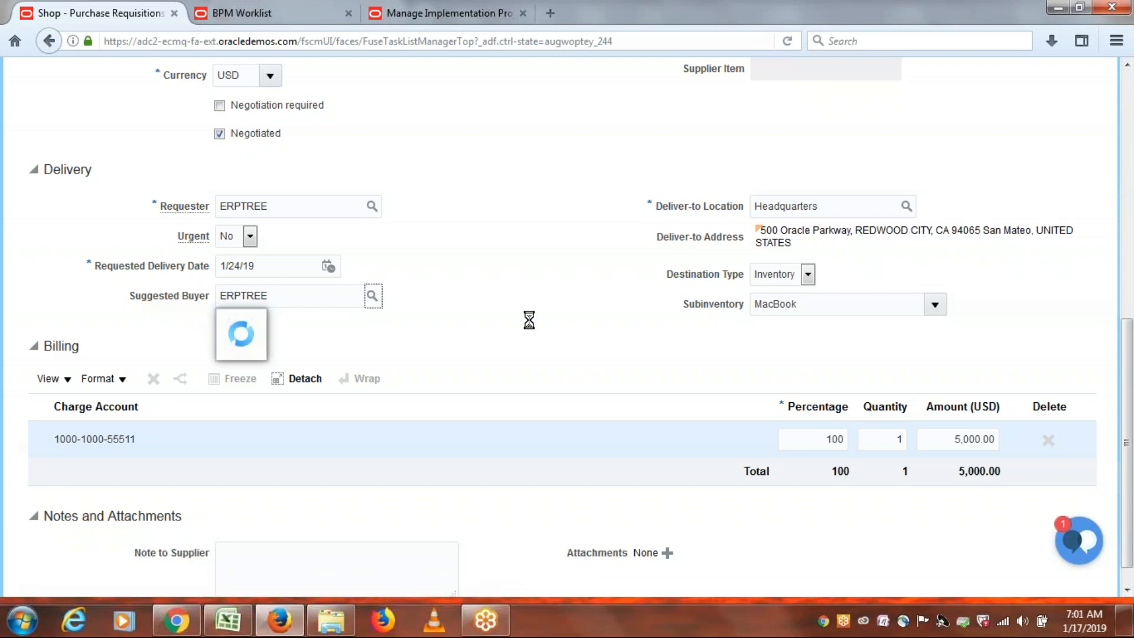
Add the 5,000 USD MacBook line to the cart.
click(495, 311)
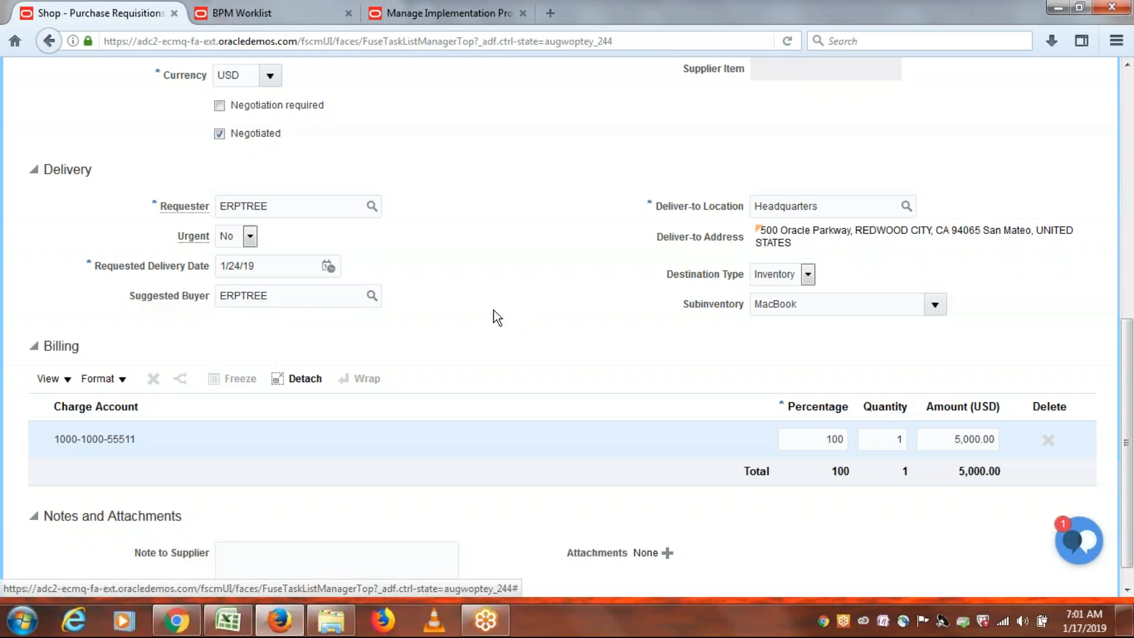
drag(1130, 429, 1131, 175)
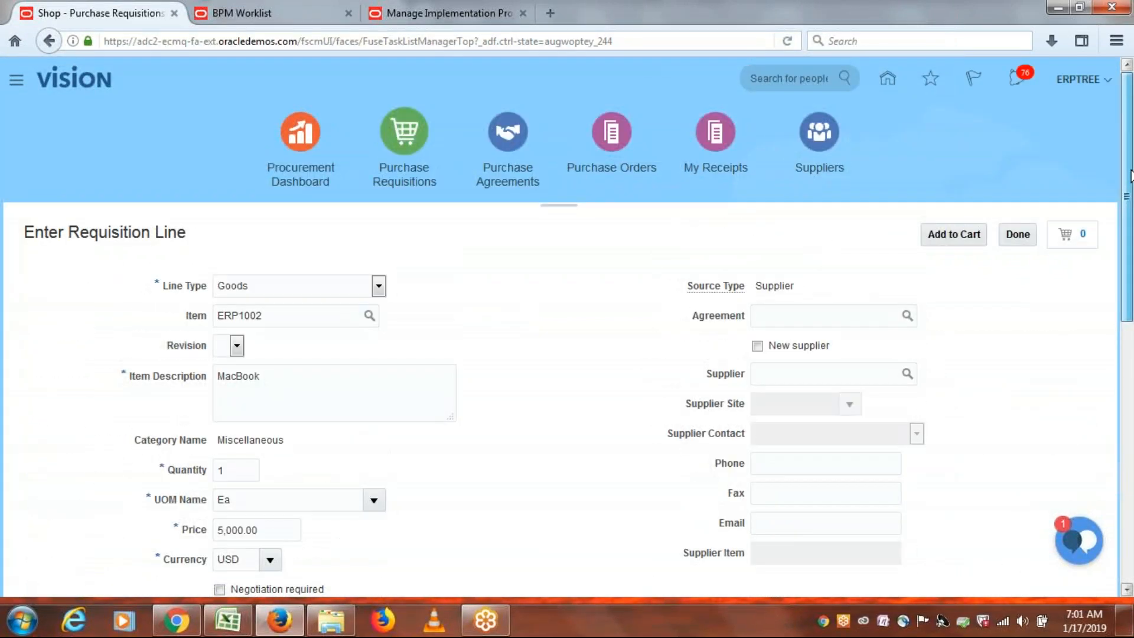
drag(1132, 176, 1133, 260)
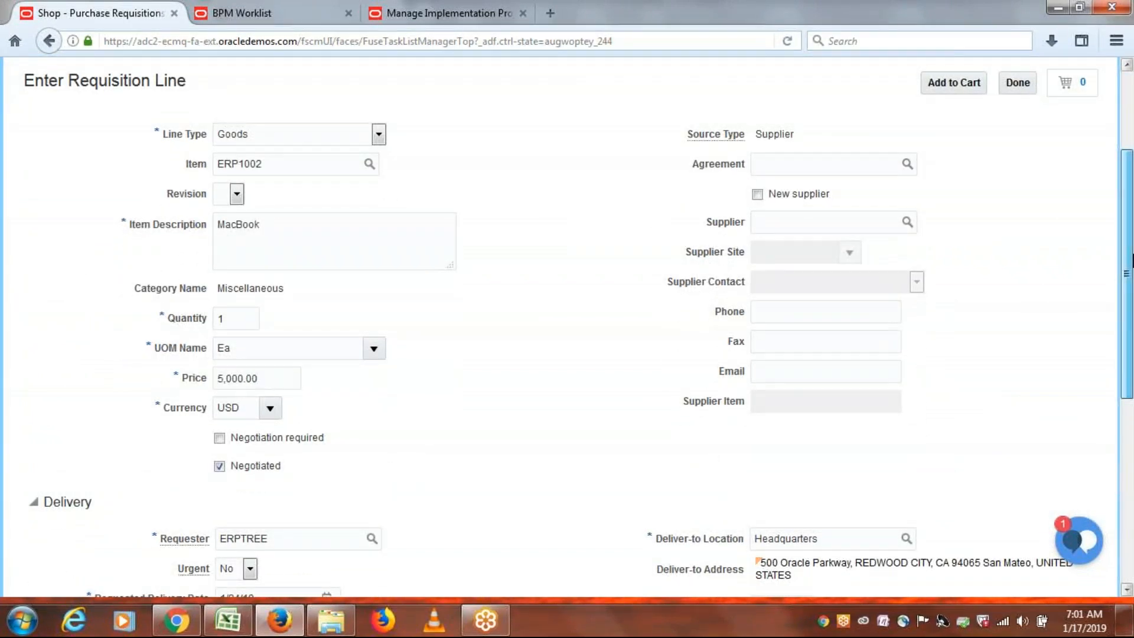
drag(1133, 260, 1132, 274)
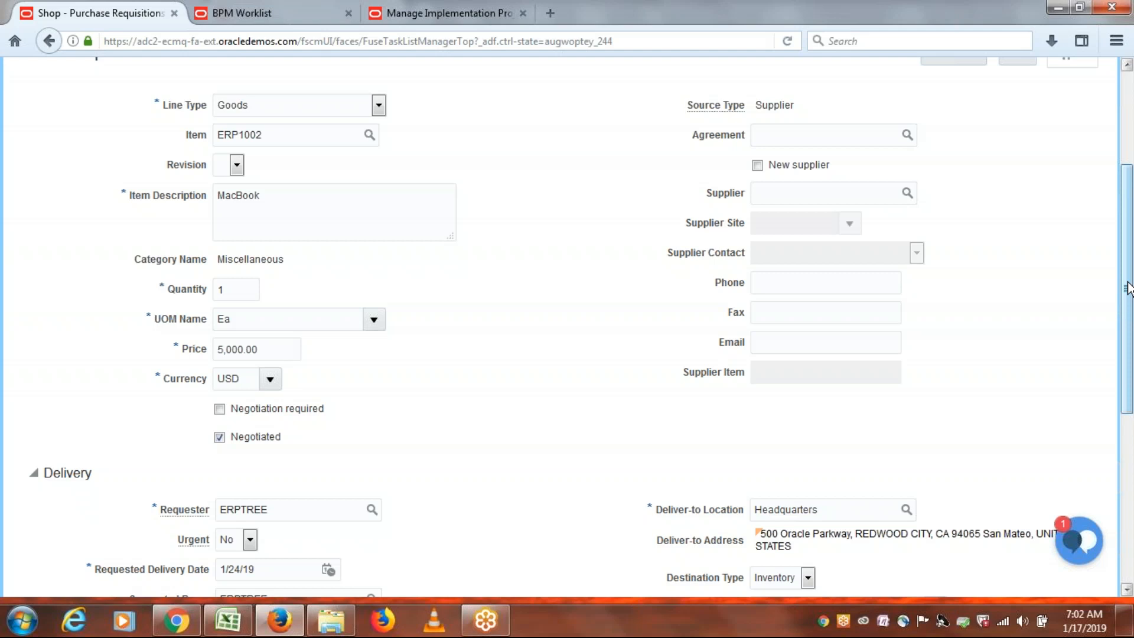
drag(1128, 289, 1130, 216)
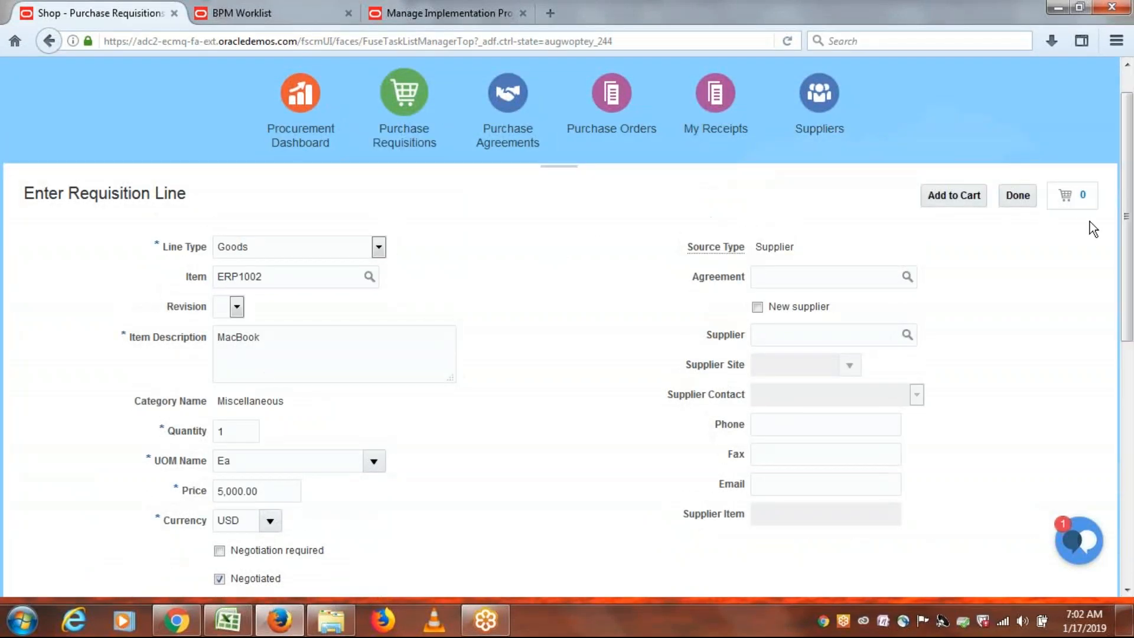
click(951, 195)
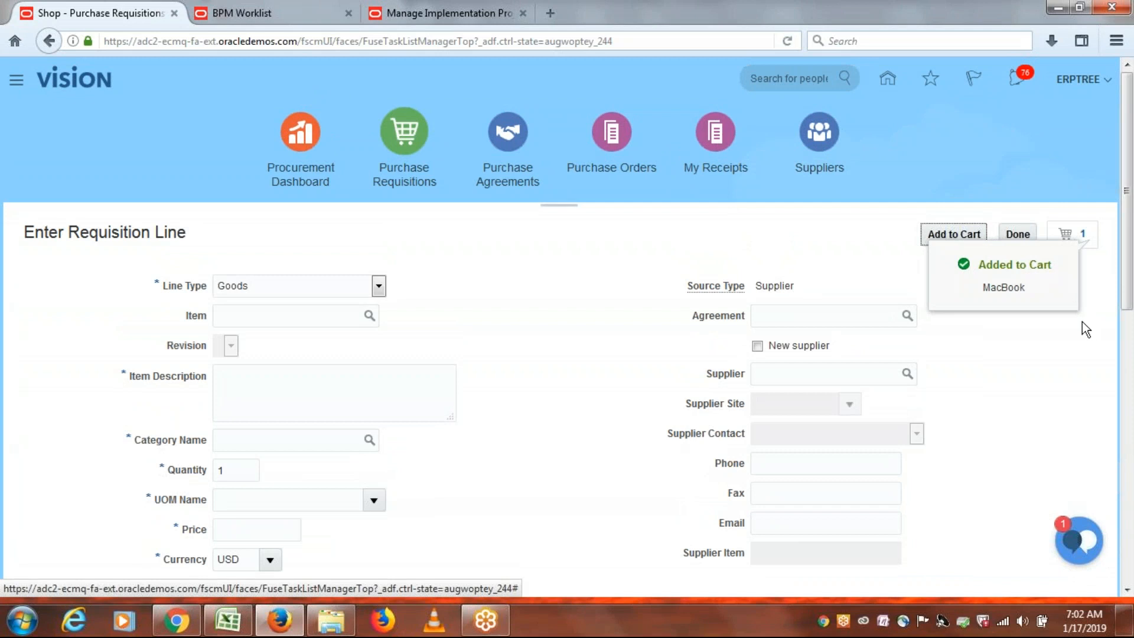
Review the one-item cart as requisition 1001 and bring up its approvals.
click(1085, 237)
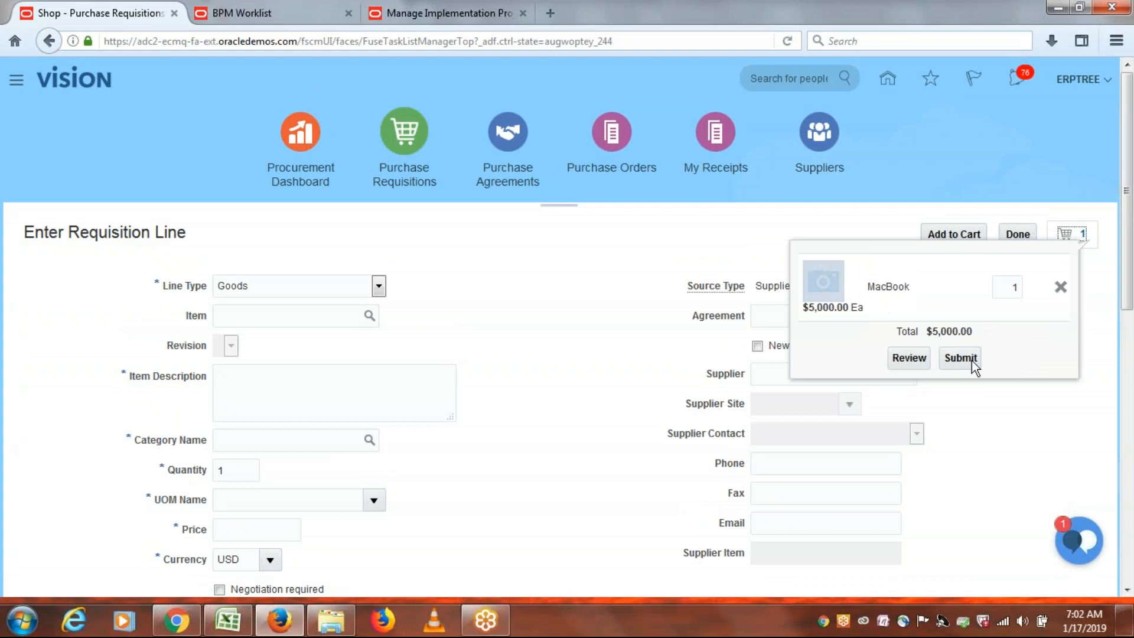
click(918, 361)
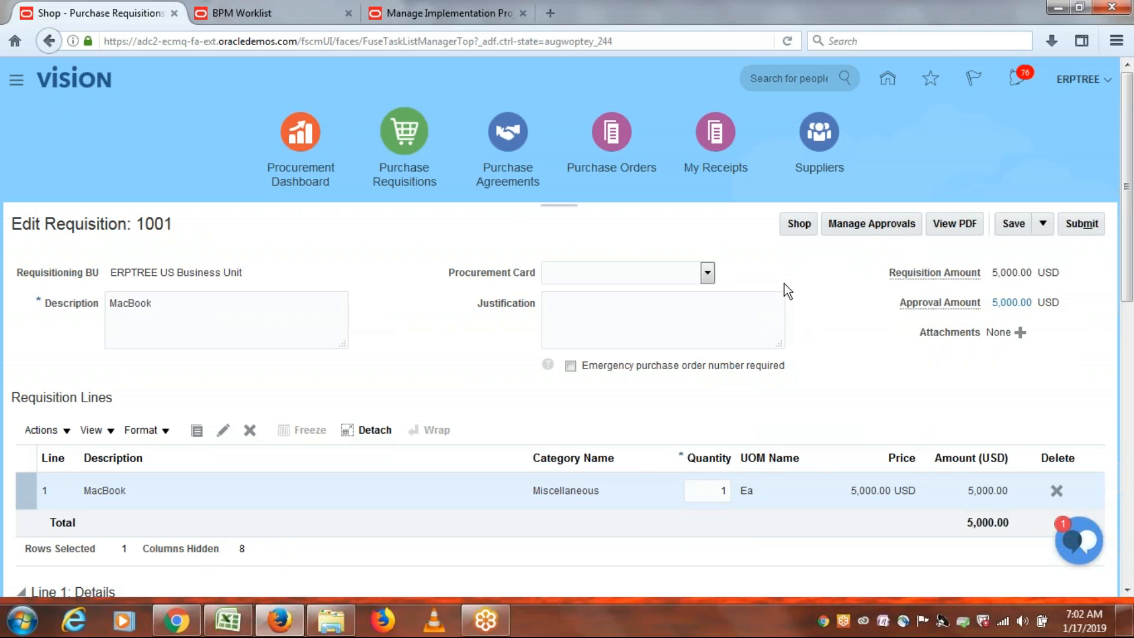
click(863, 226)
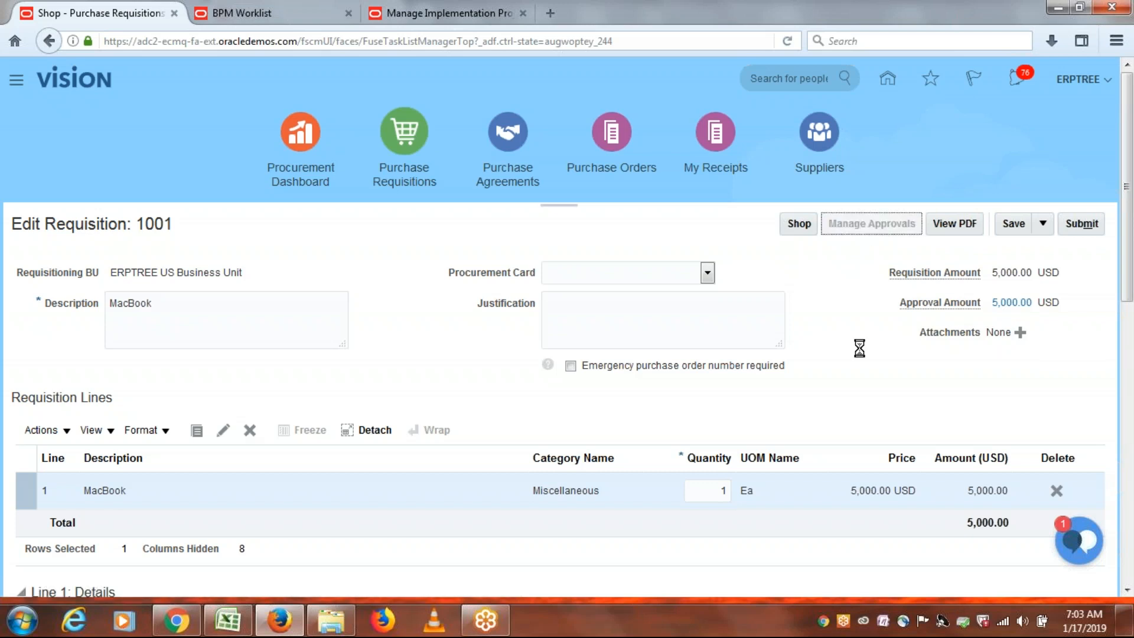
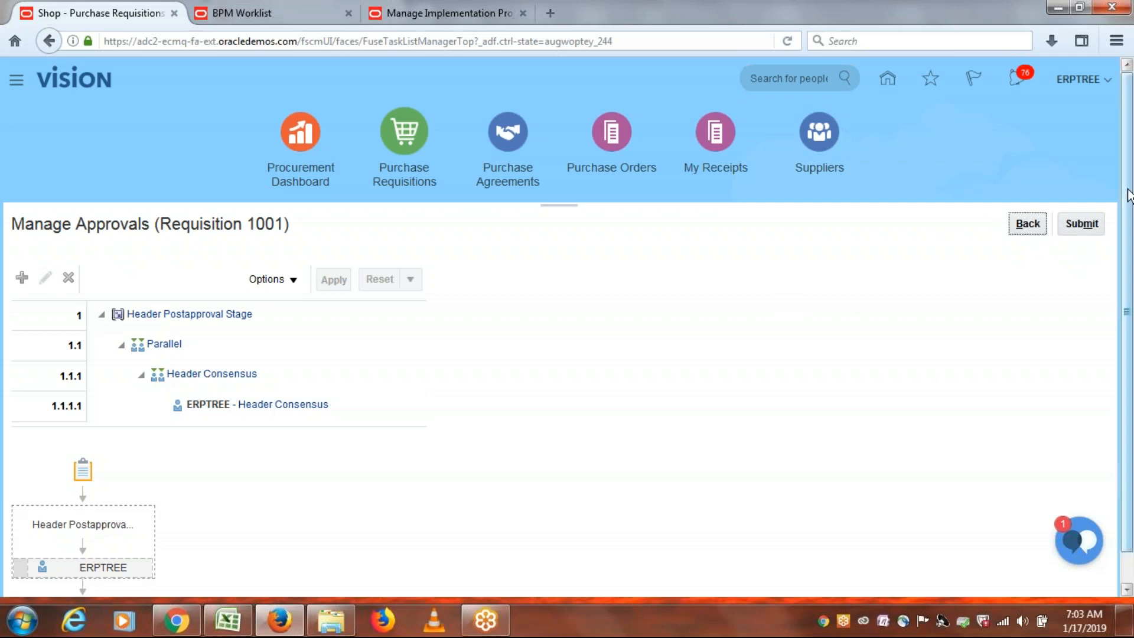
Return from Manage Approvals to requisition 1001 and submit it for approval.
scroll(1132, 302, down, 1)
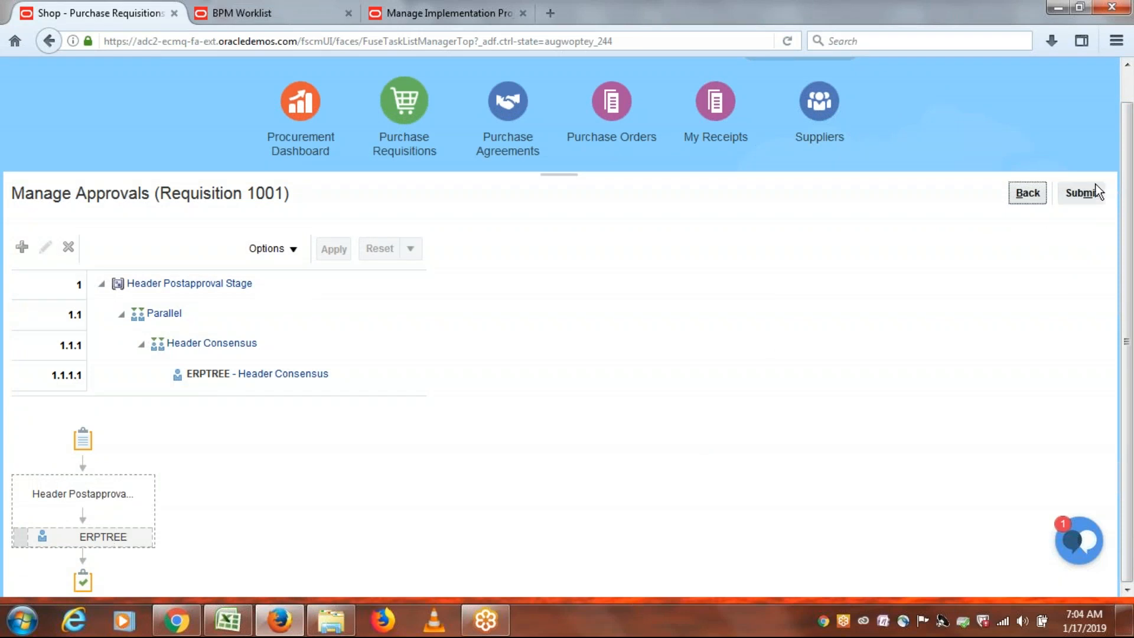
click(1026, 193)
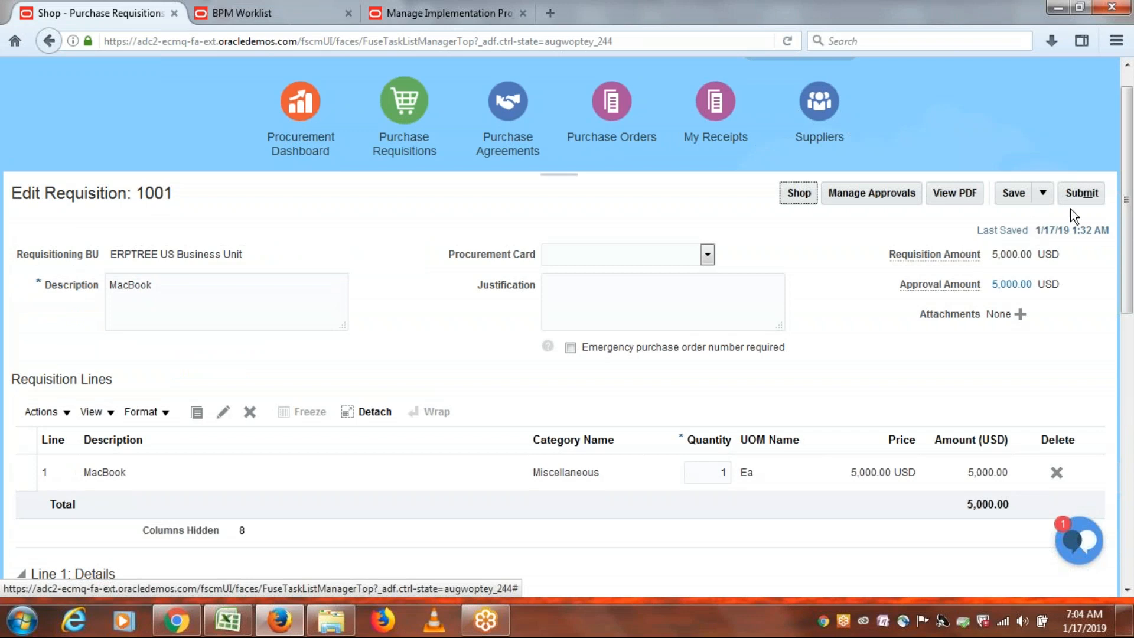
click(1087, 196)
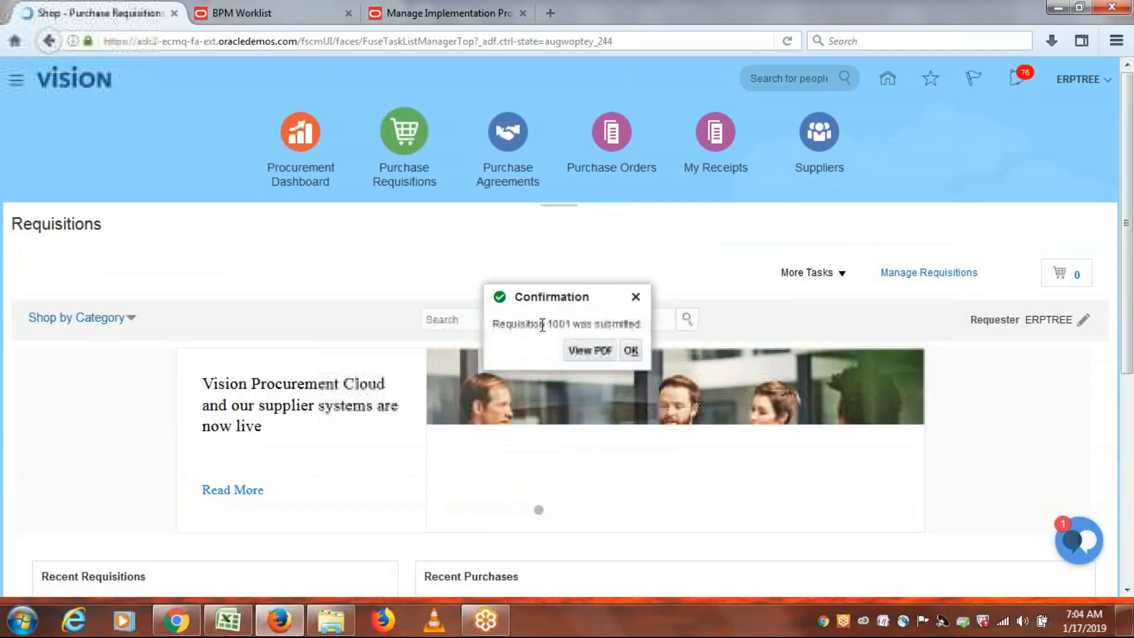
Dismiss the submission confirmation and search my requisitions in Manage Requisitions.
click(632, 352)
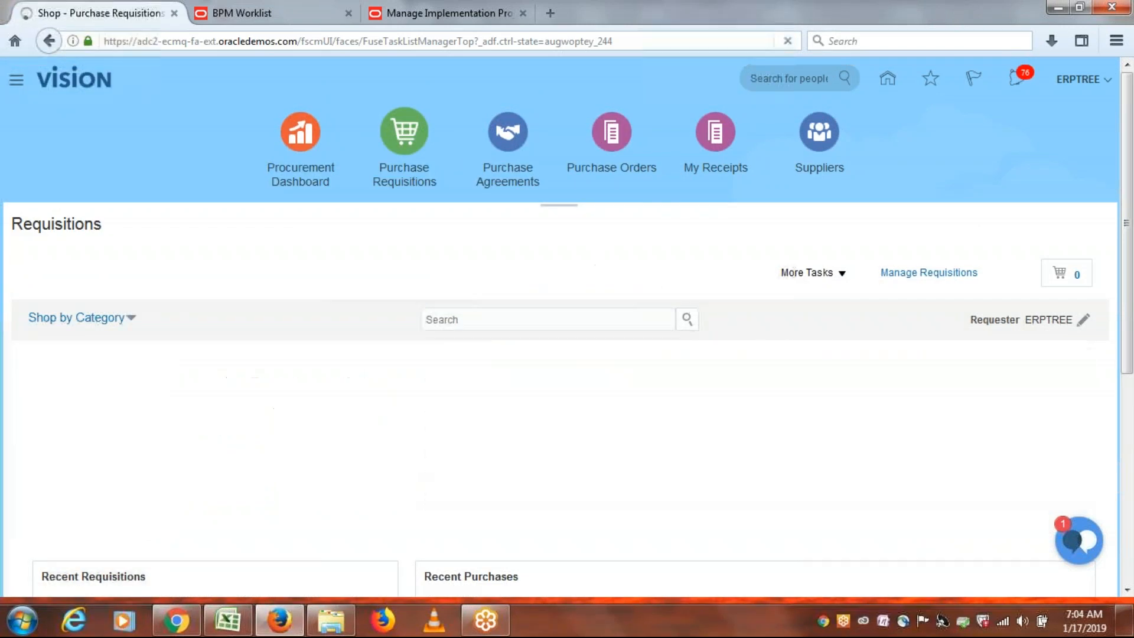
click(930, 275)
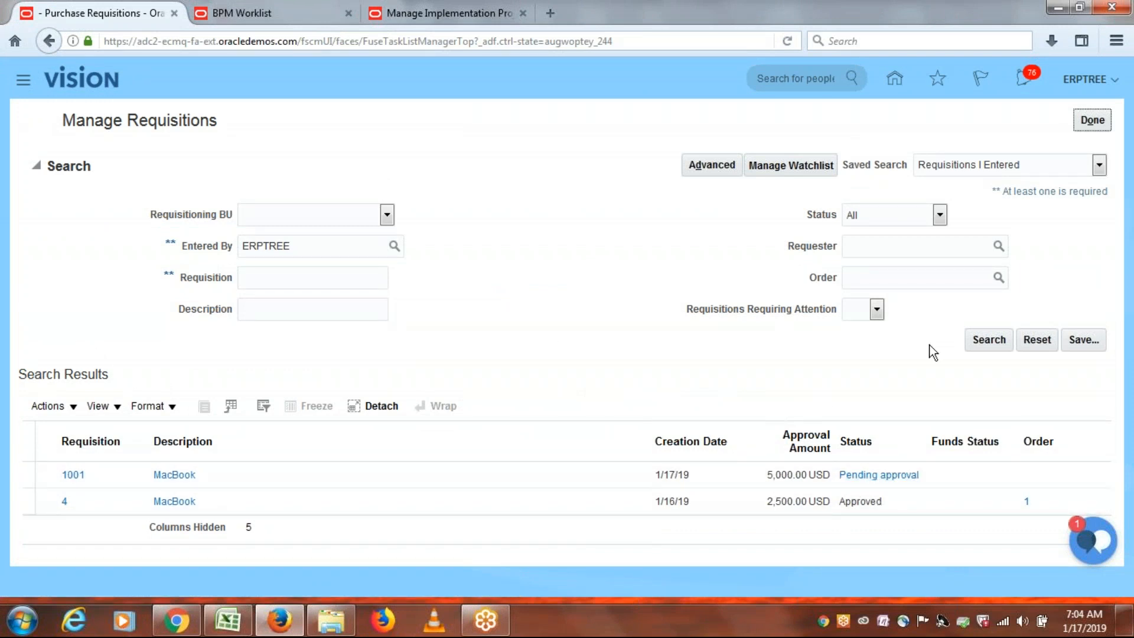
click(984, 340)
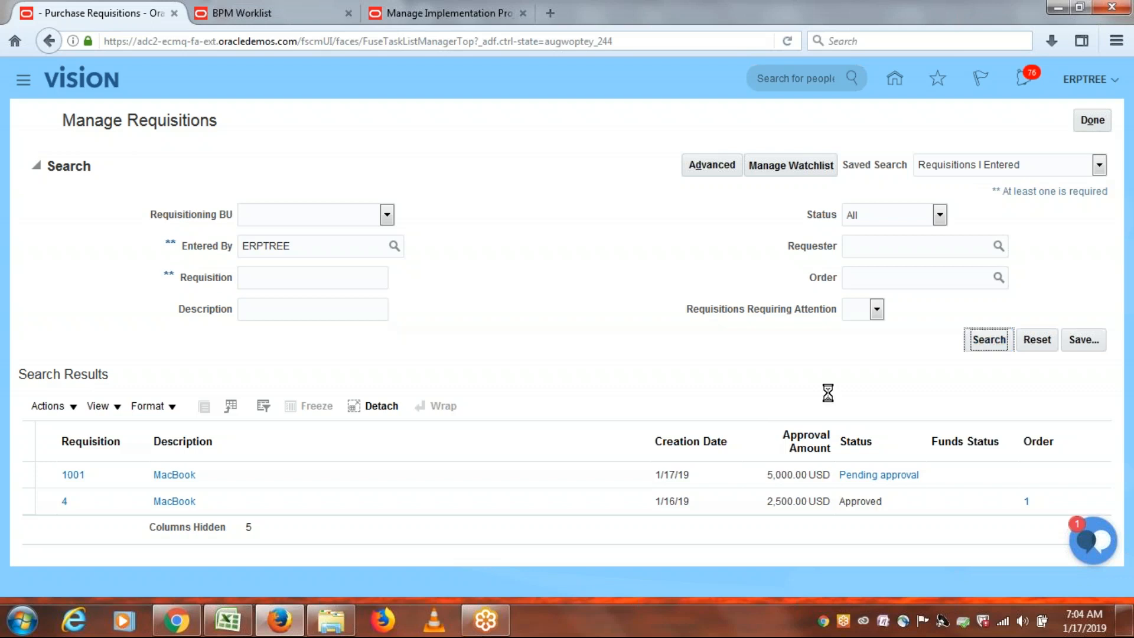
Rerun the requisition search until 1001 shows Pending approval, then check pending notifications.
click(36, 165)
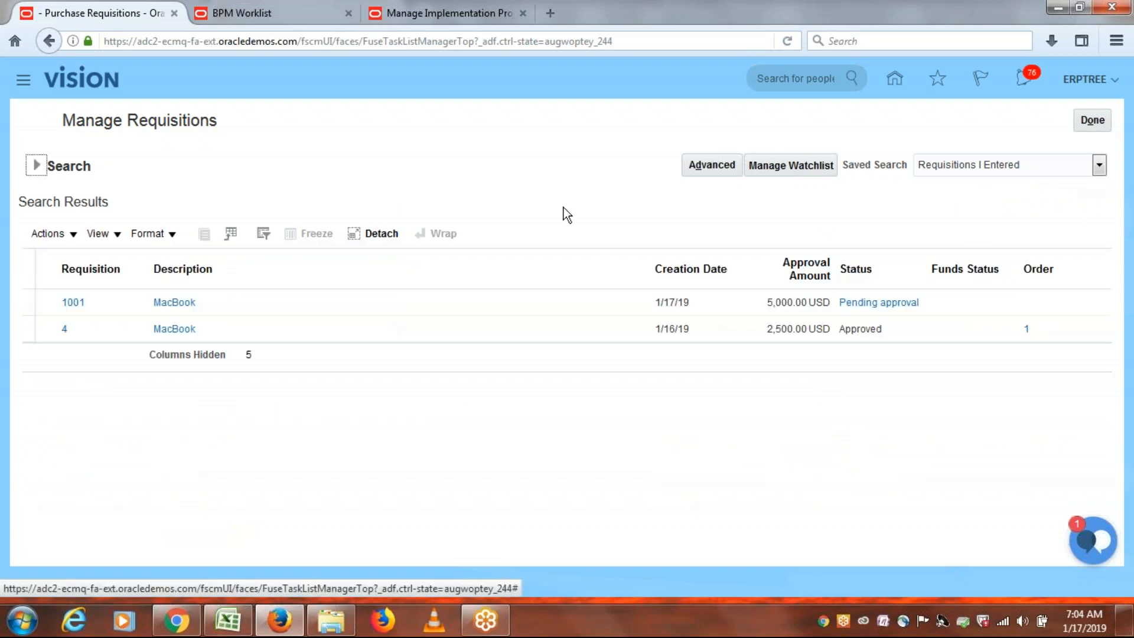
click(36, 167)
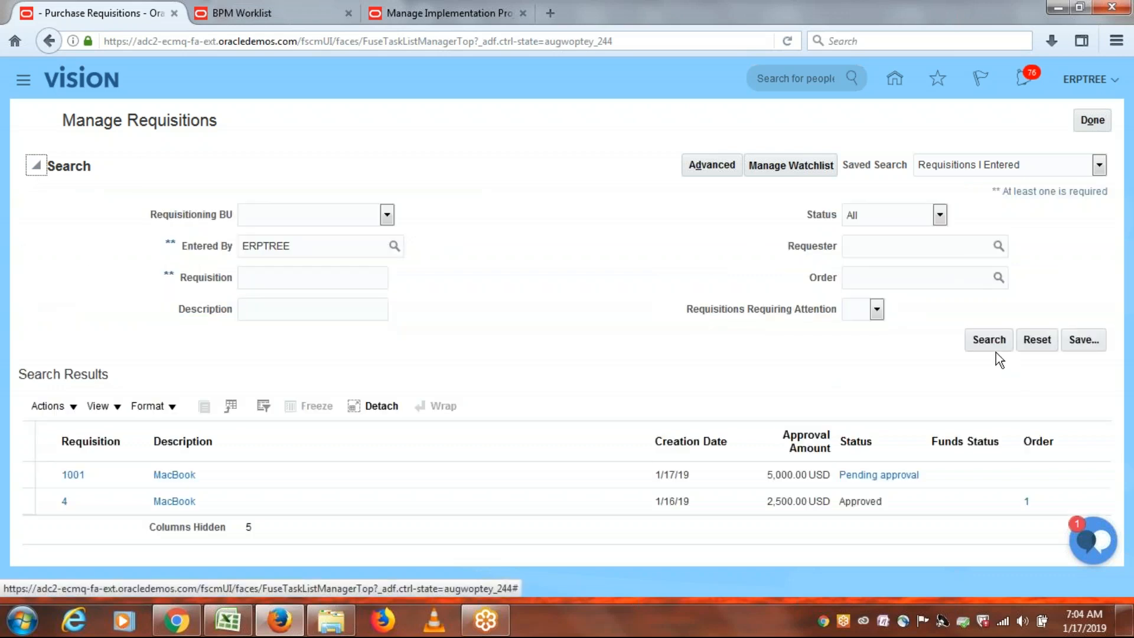
click(987, 343)
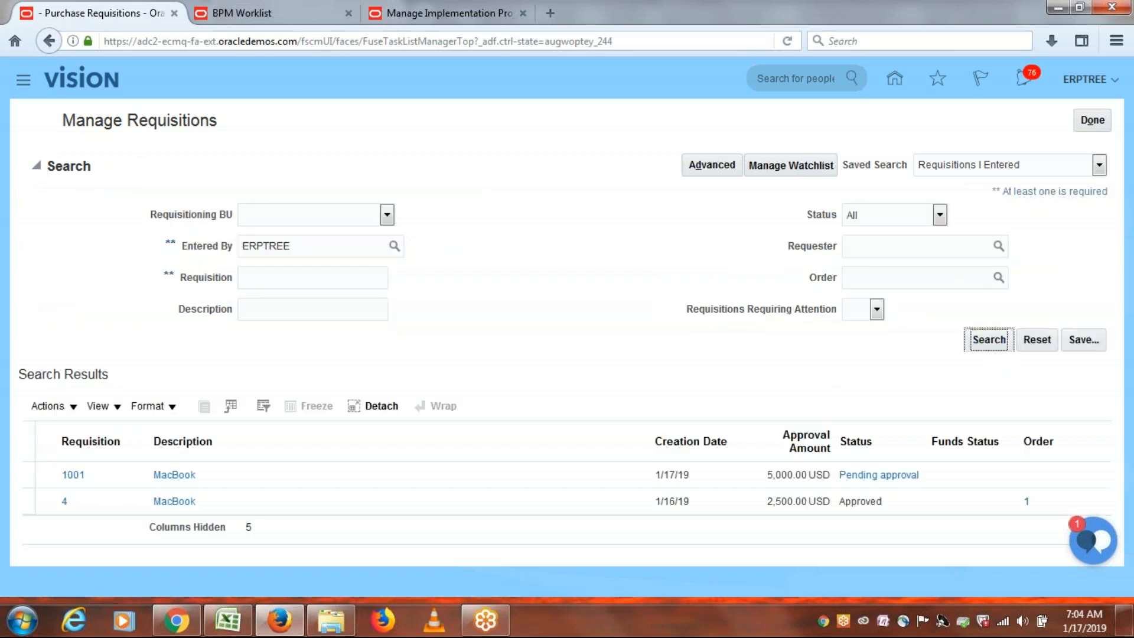
click(34, 167)
click(991, 341)
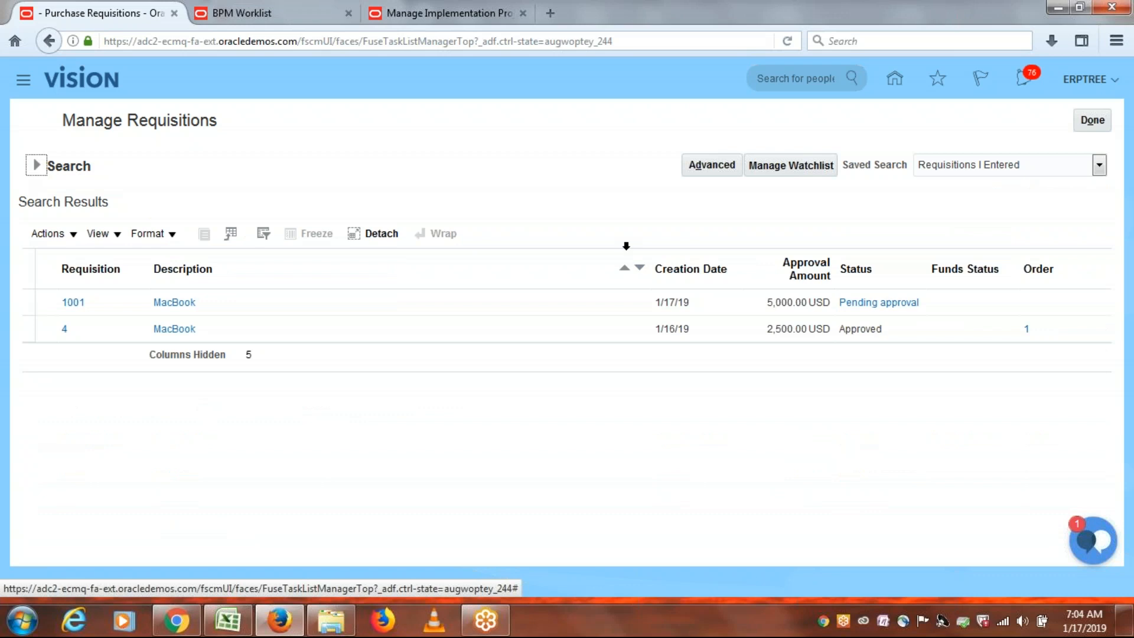
click(35, 166)
click(989, 341)
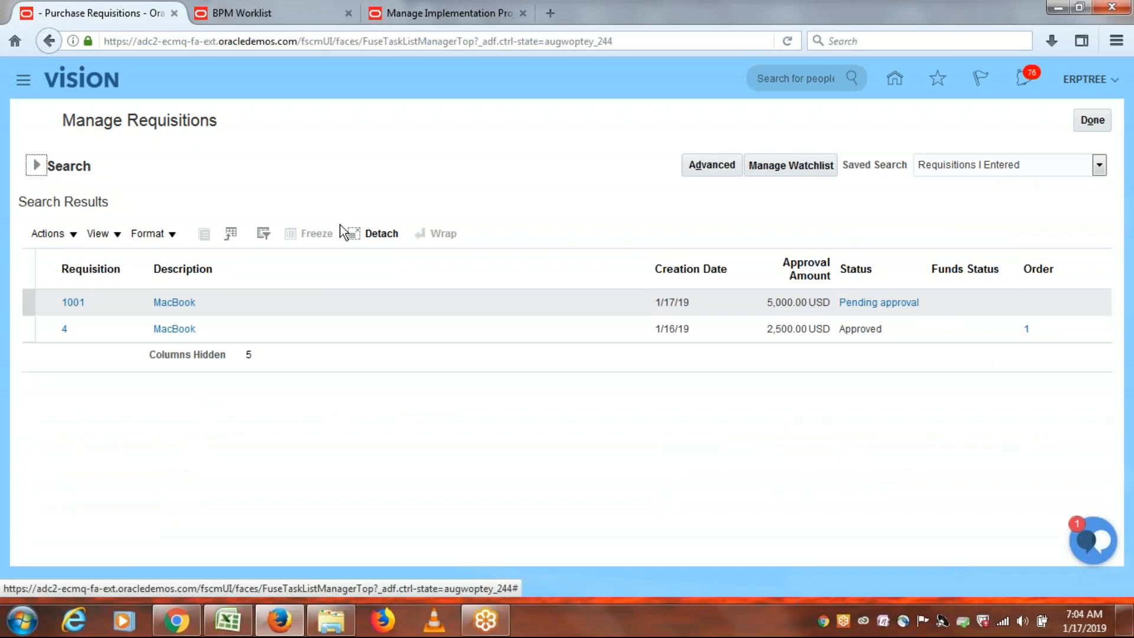
click(36, 166)
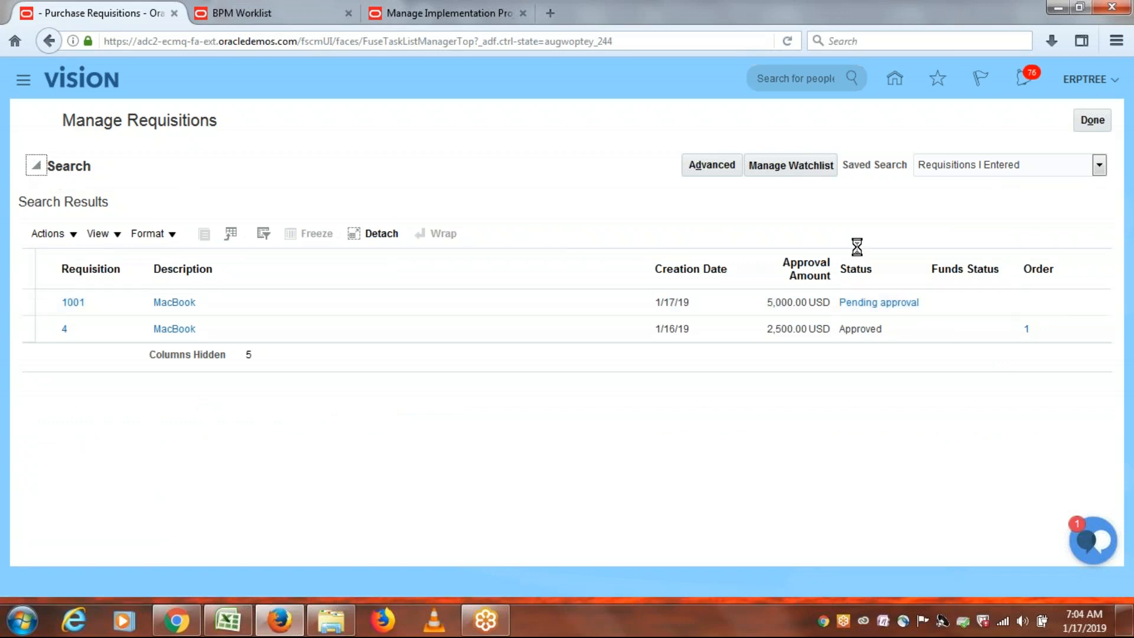
click(989, 339)
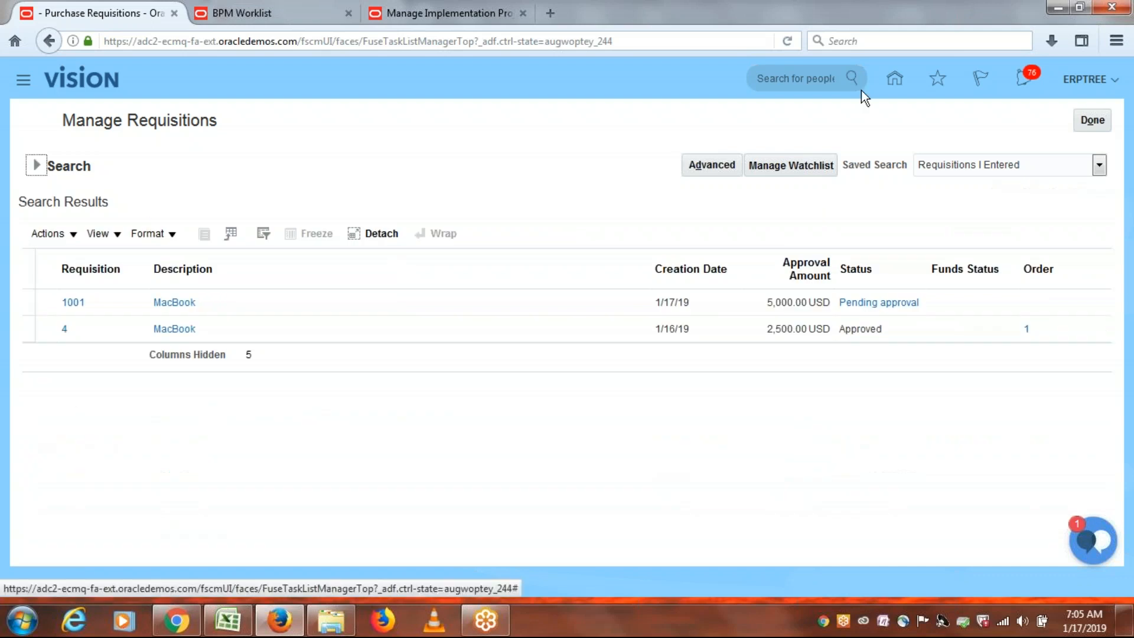
click(1025, 78)
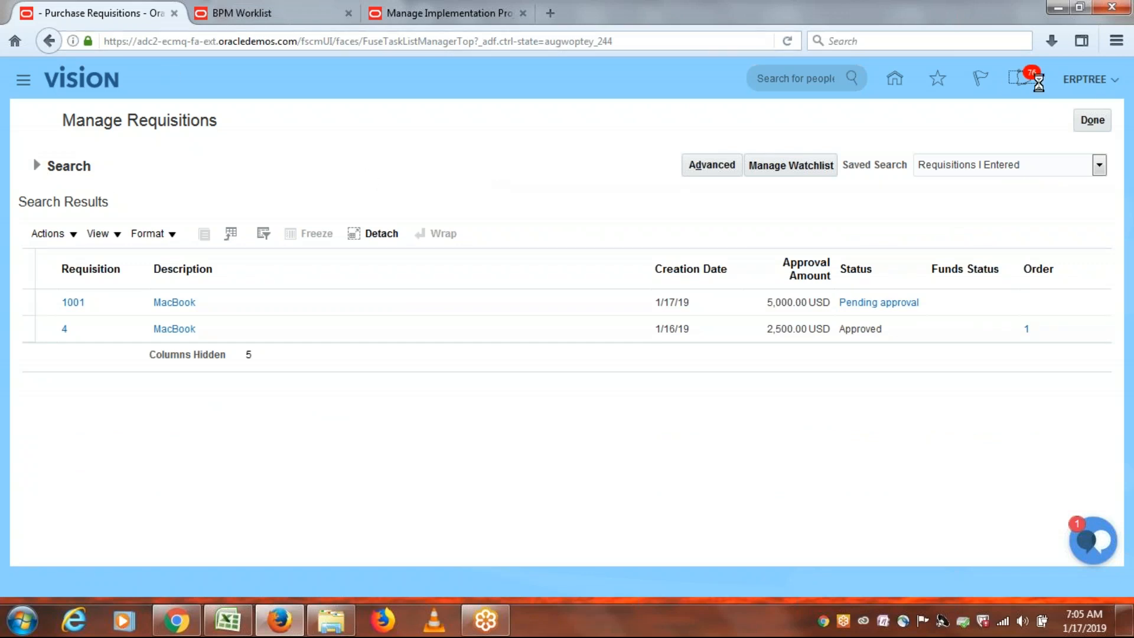
Reload the page, dismiss the error, and open notifications showing the requisition 1001 approval request.
click(786, 43)
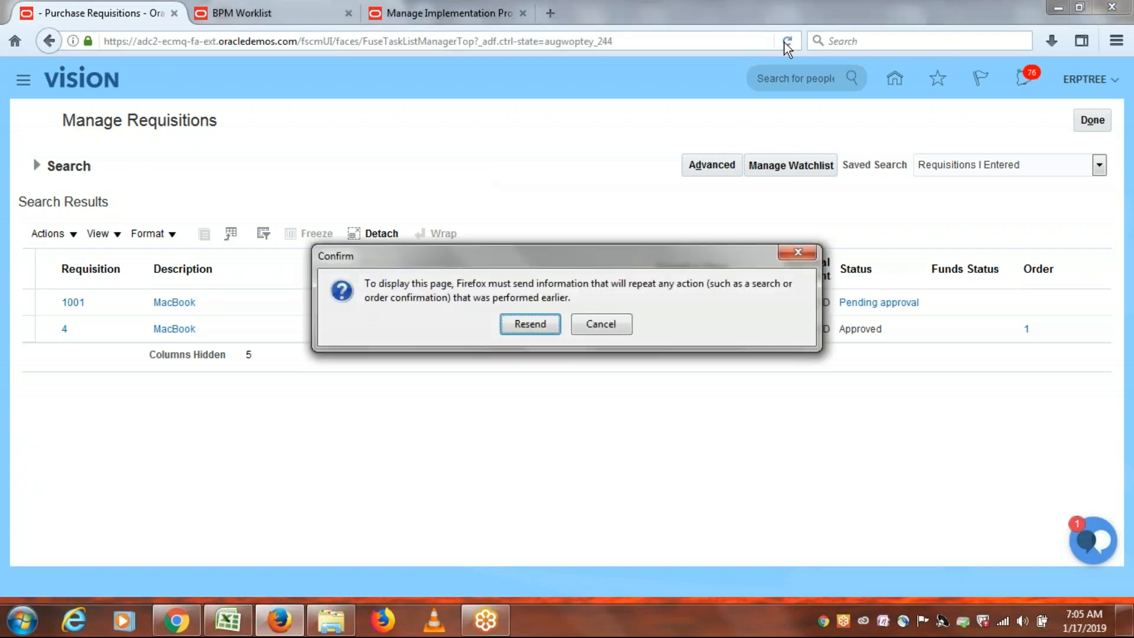
click(529, 326)
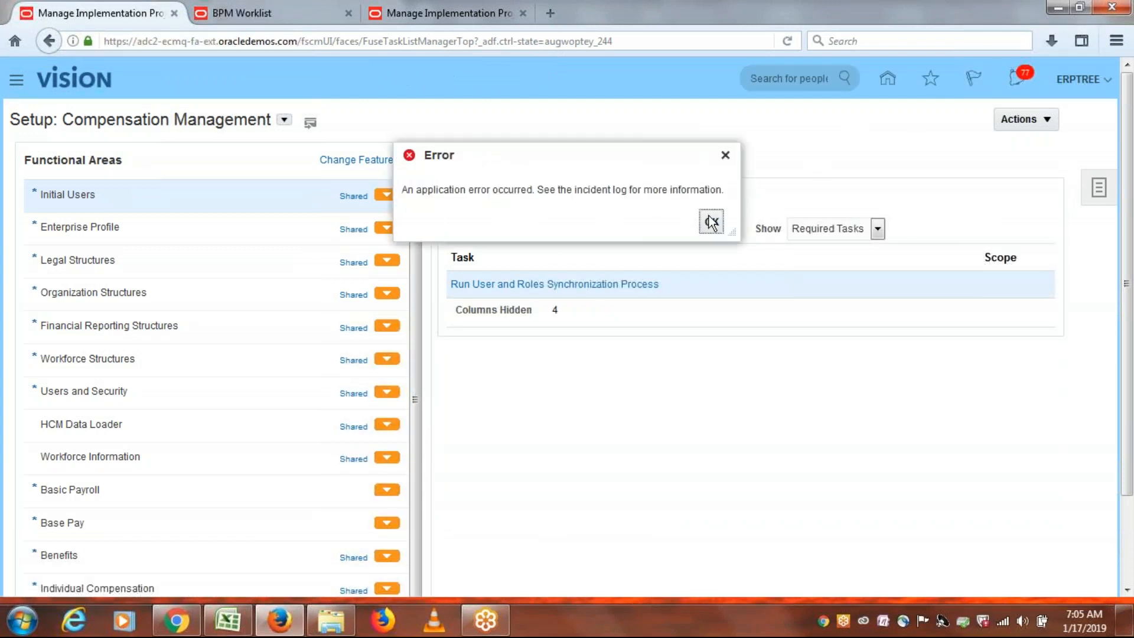
click(719, 224)
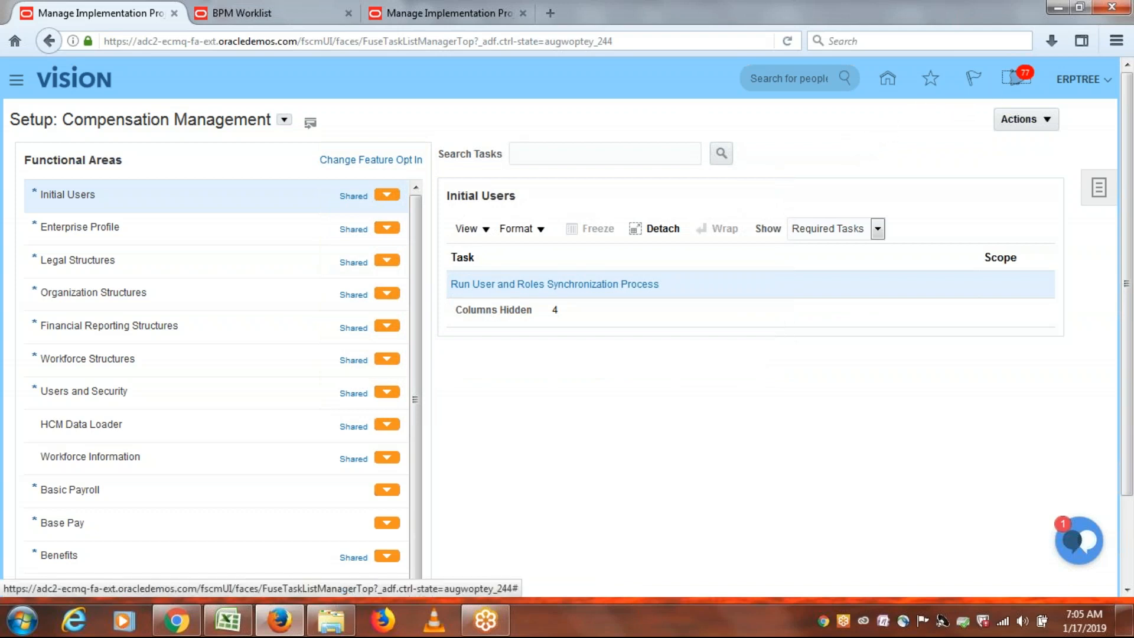
click(1007, 90)
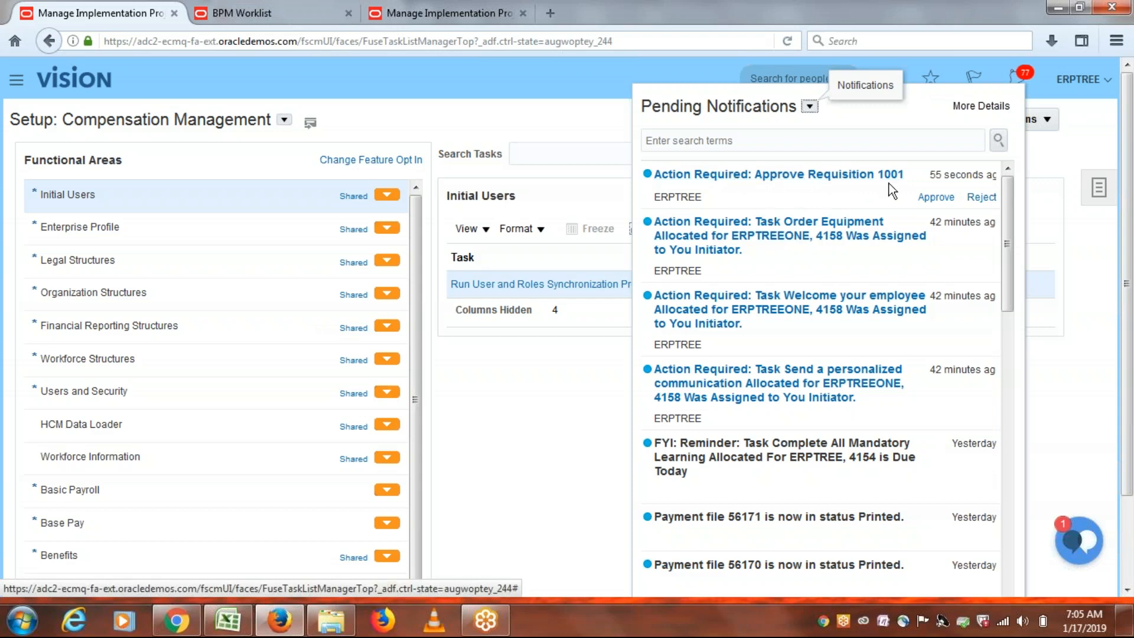
Approve requisition 1001 from its task window, allowing the blocked popup, then close notifications.
double_click(676, 197)
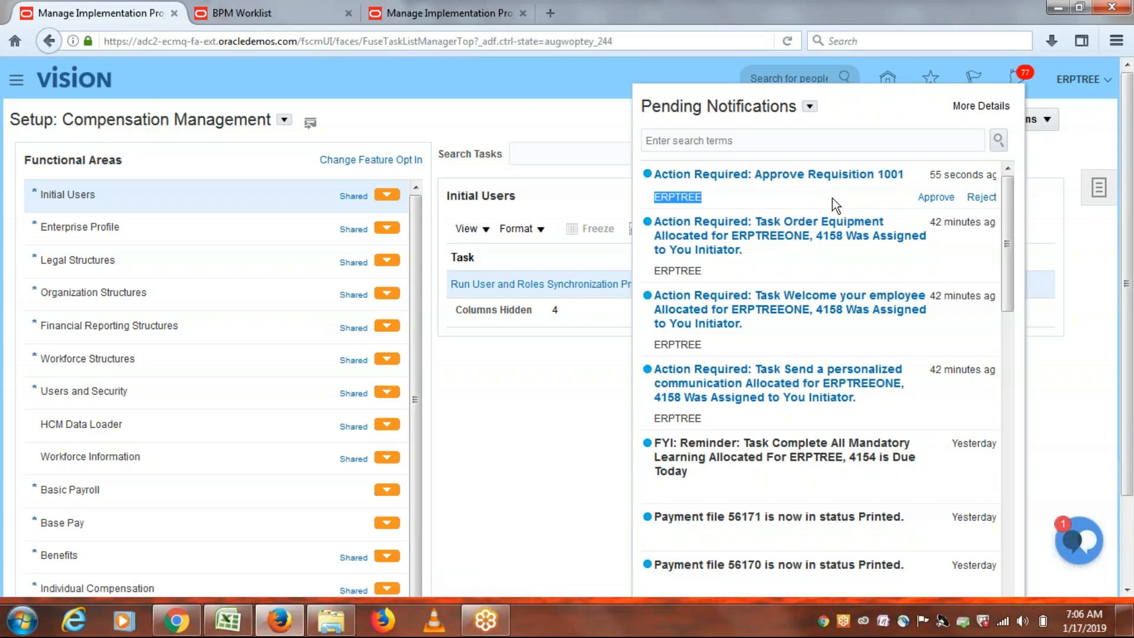
click(759, 181)
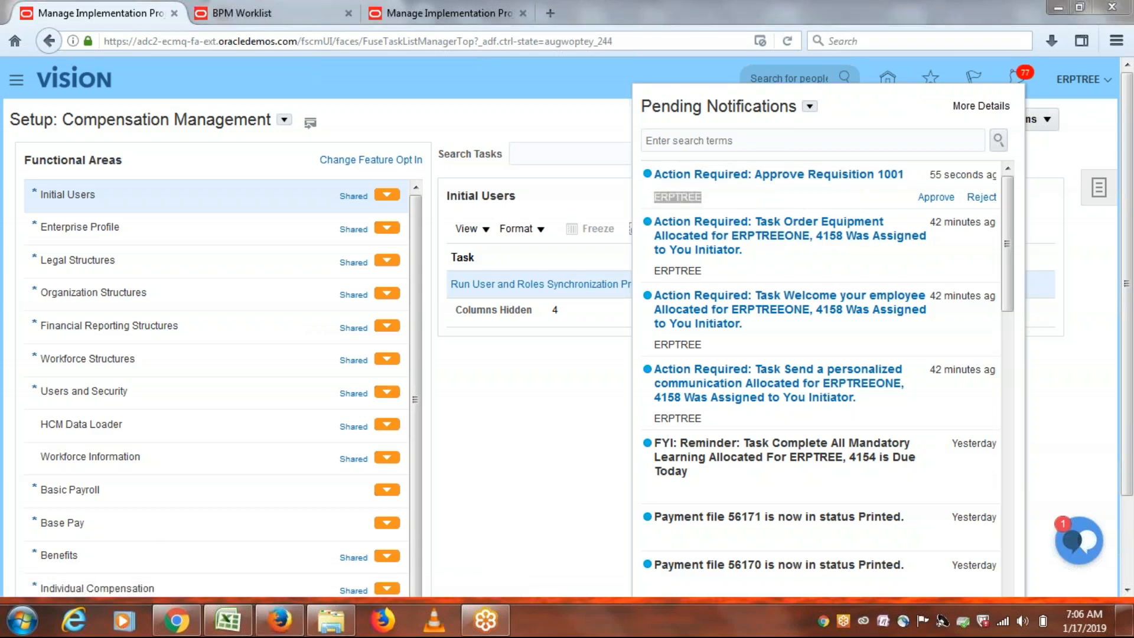
click(761, 40)
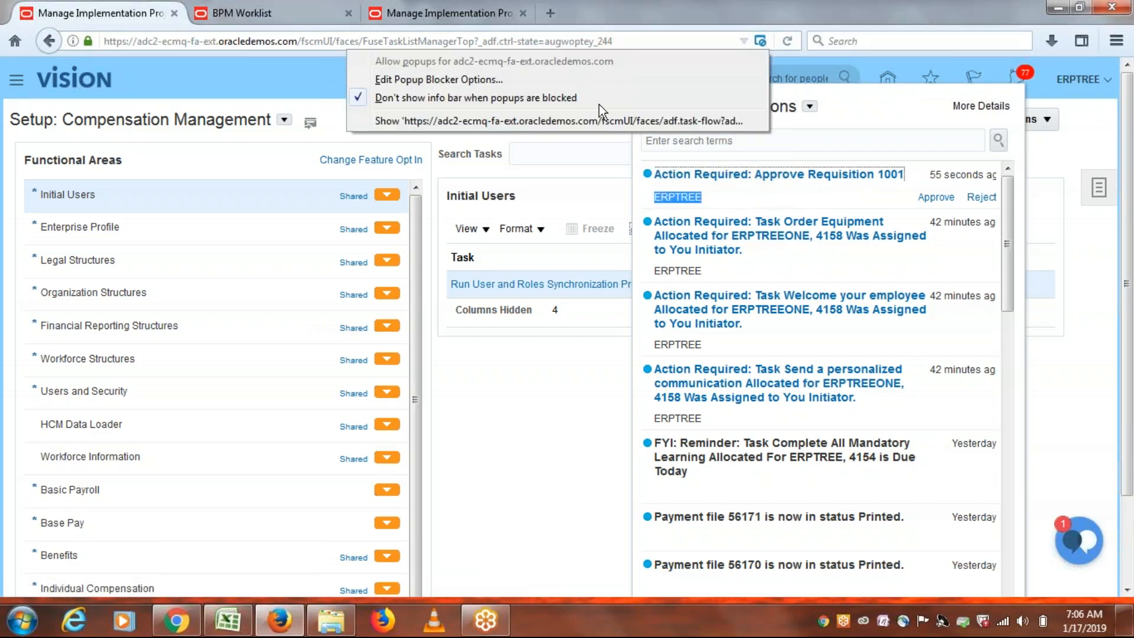
click(546, 120)
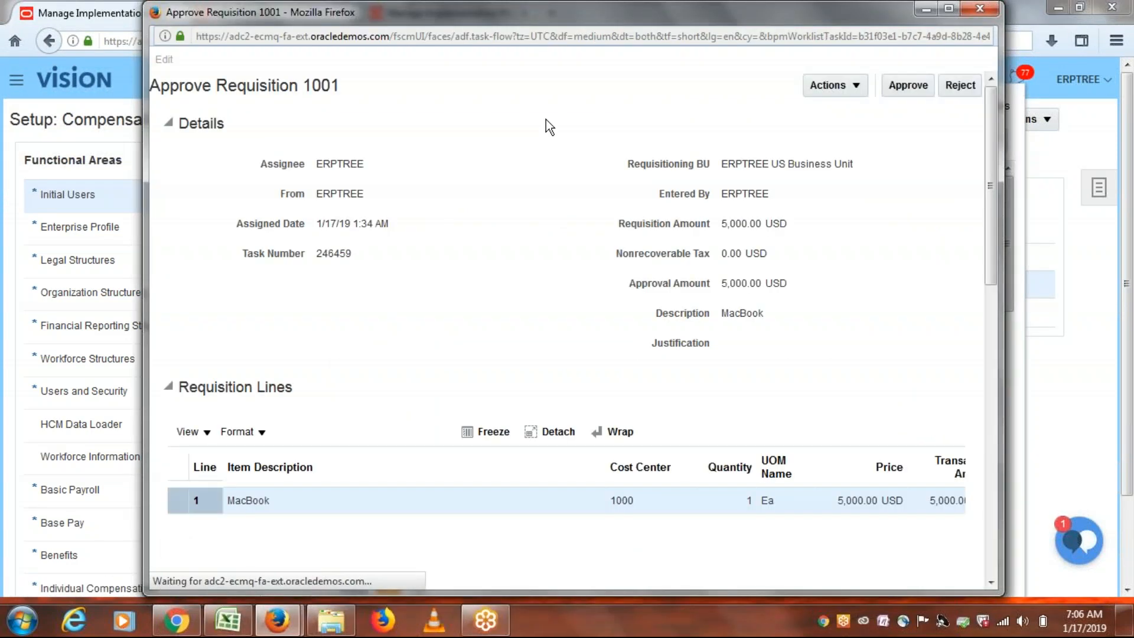
drag(994, 232, 990, 186)
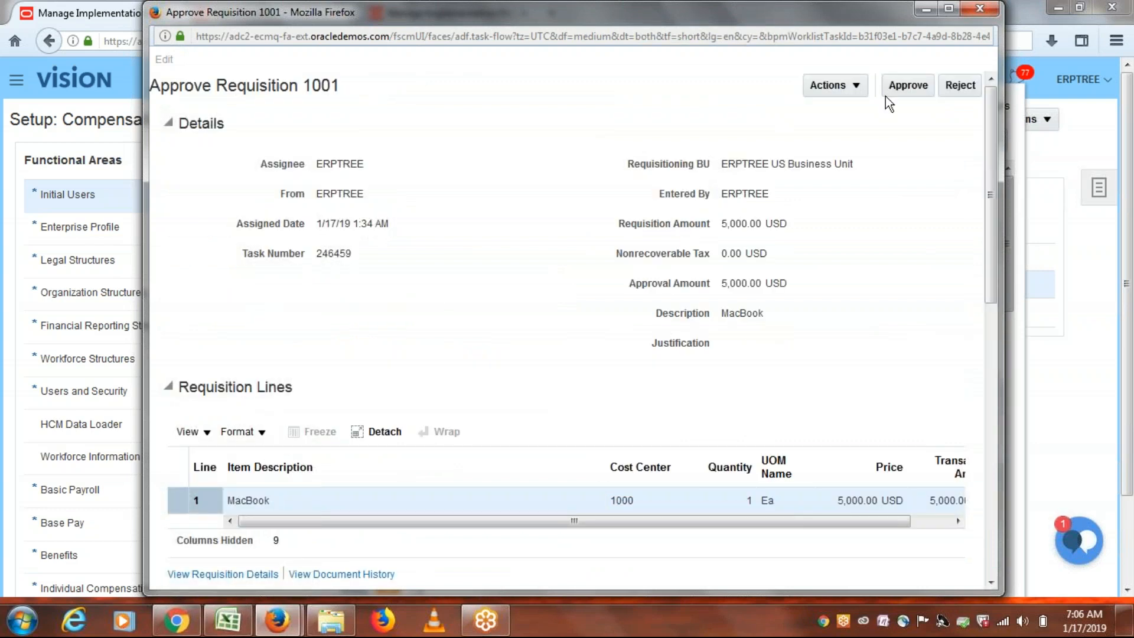
click(855, 85)
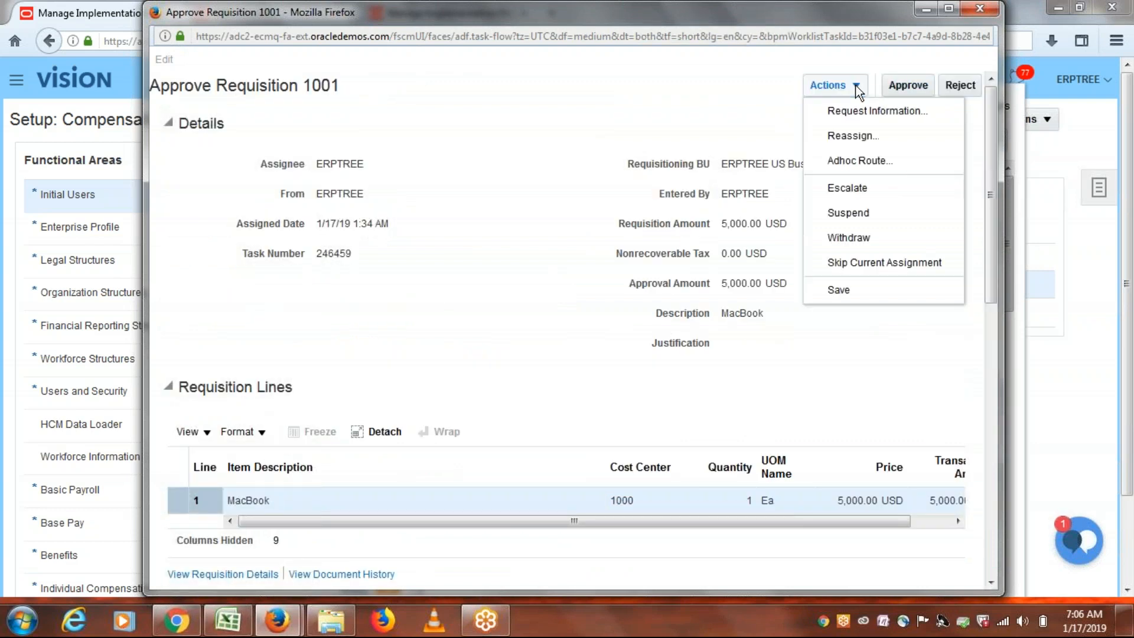
click(867, 341)
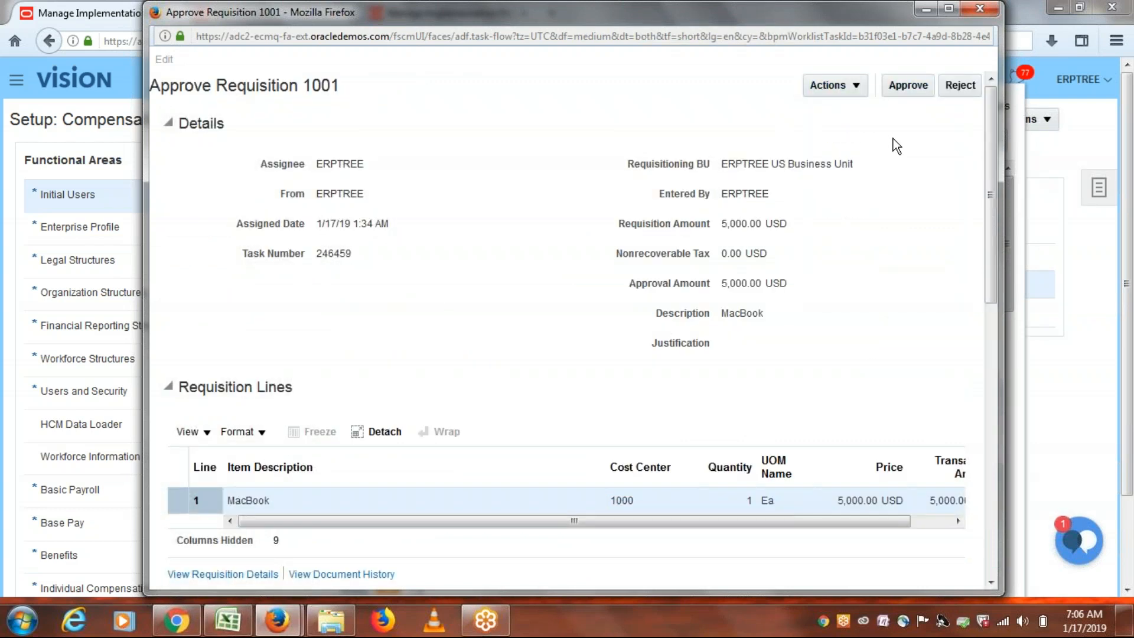
click(910, 87)
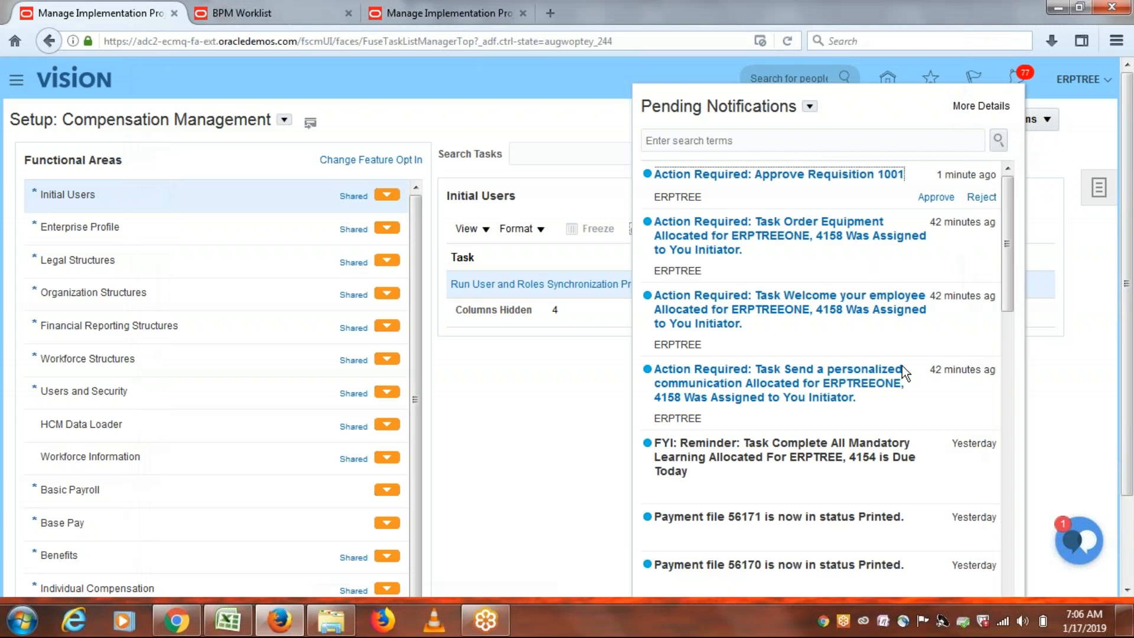
click(494, 87)
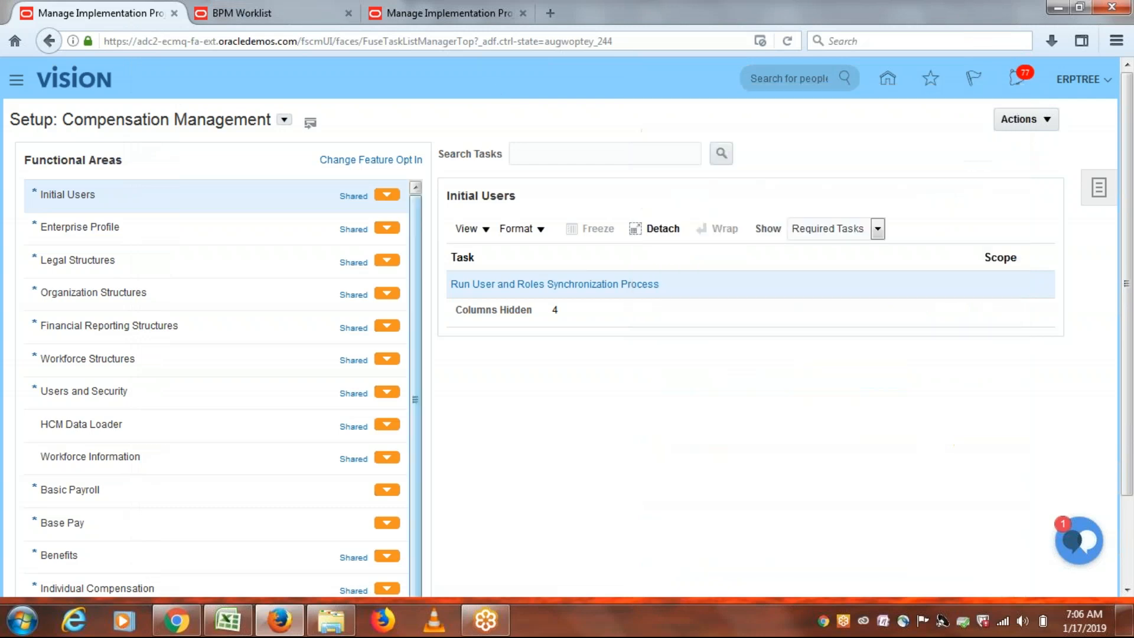
In Excel, read the Rule1 and Rule2 approval conditions in cells A90 and A91.
click(228, 621)
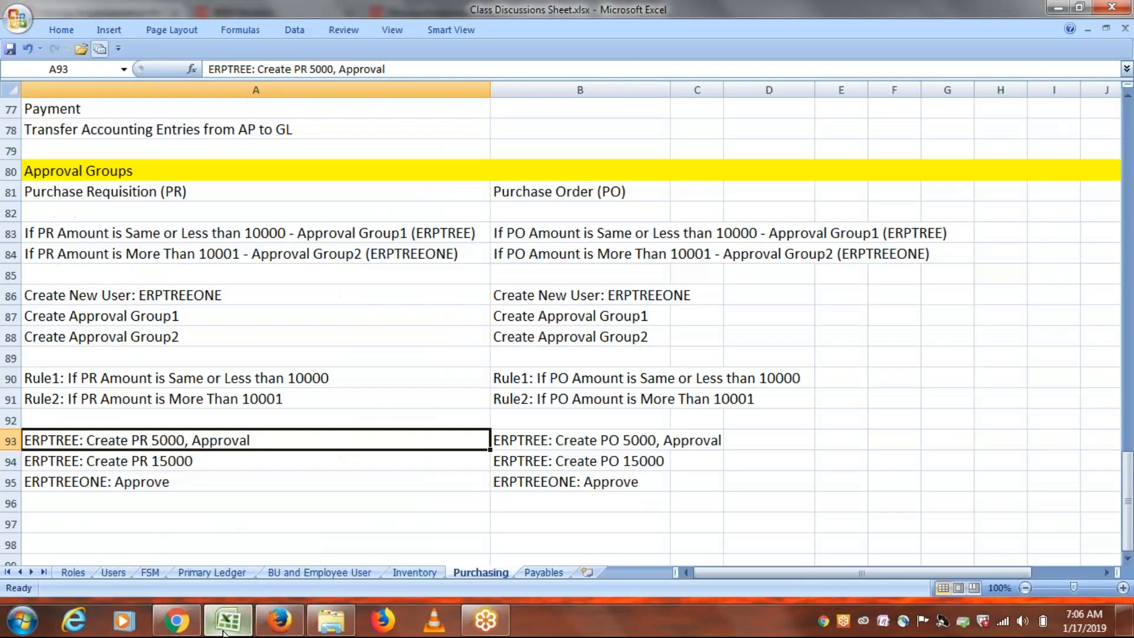
click(228, 379)
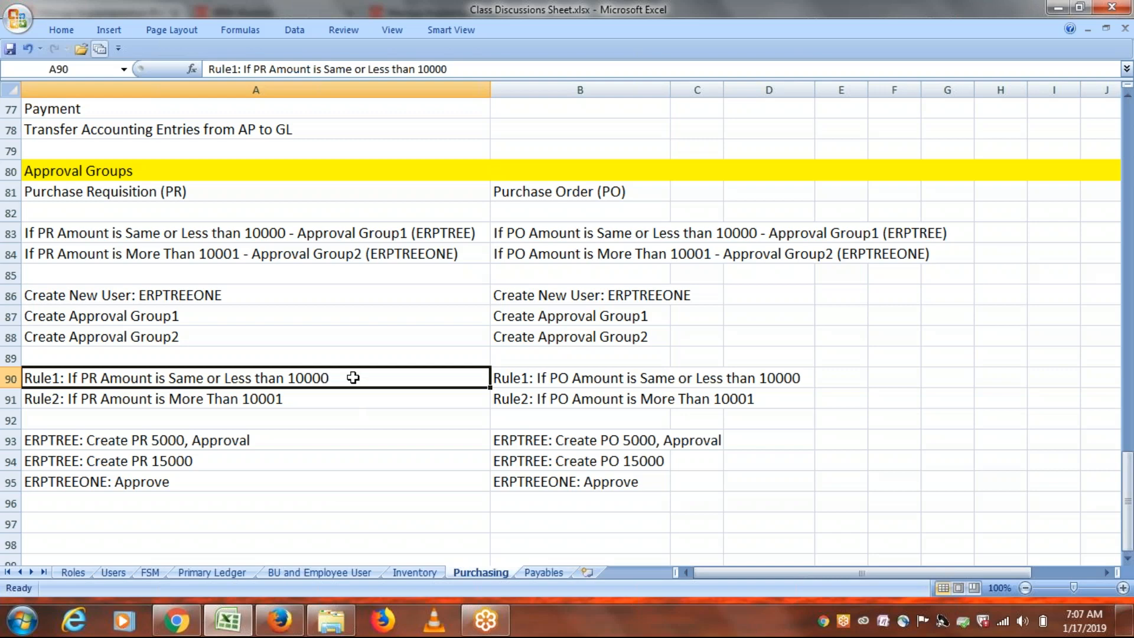
click(296, 400)
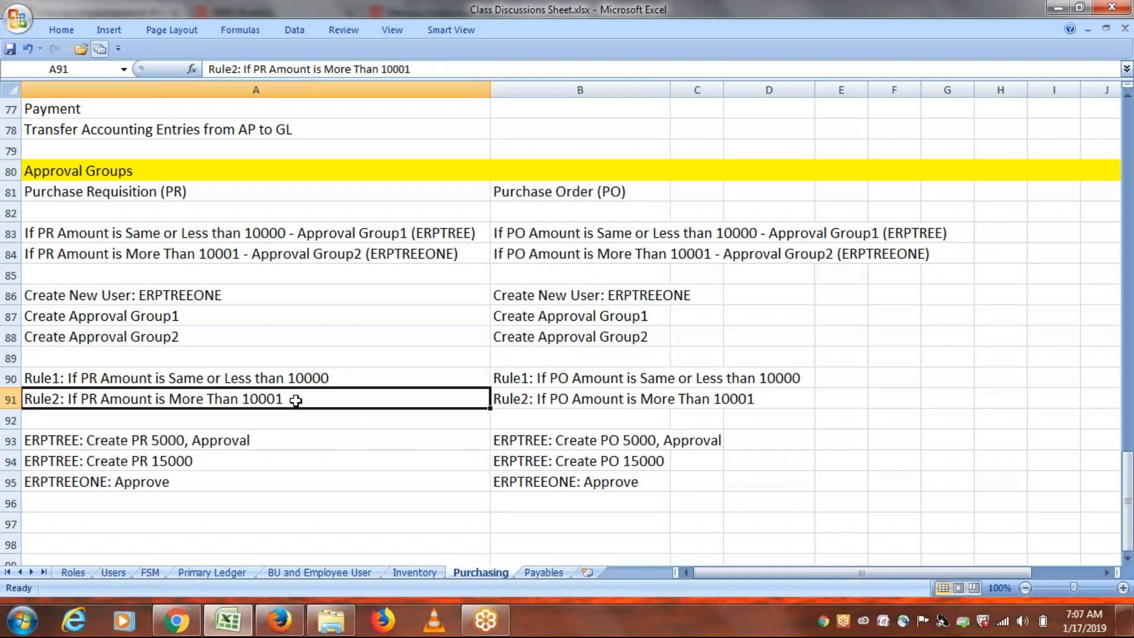
double_click(342, 376)
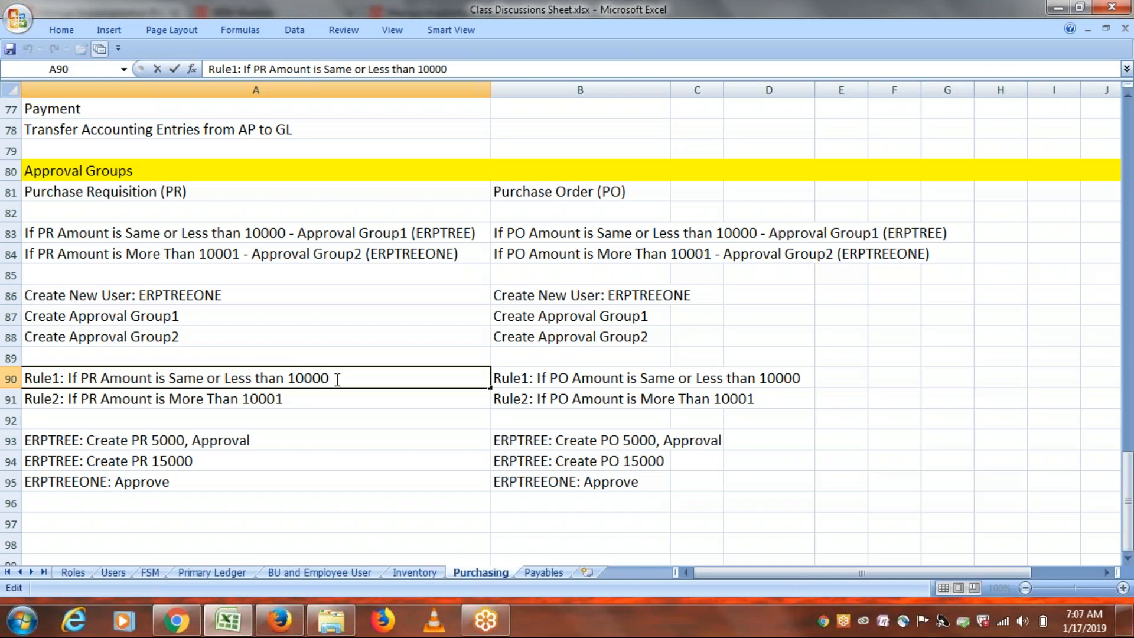
click(289, 397)
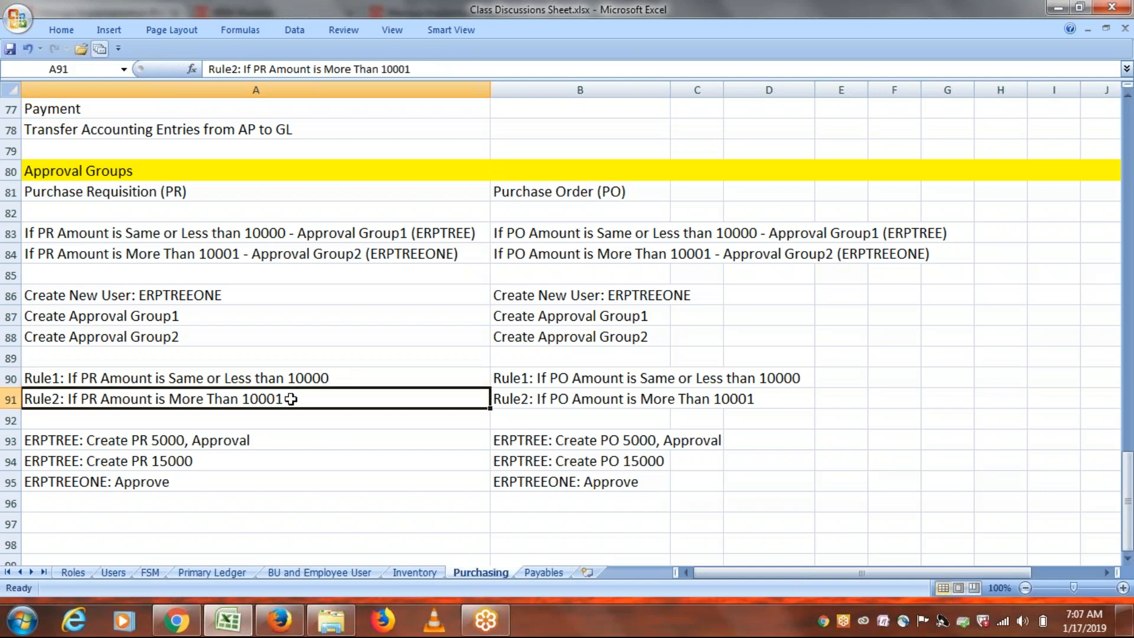
double_click(291, 399)
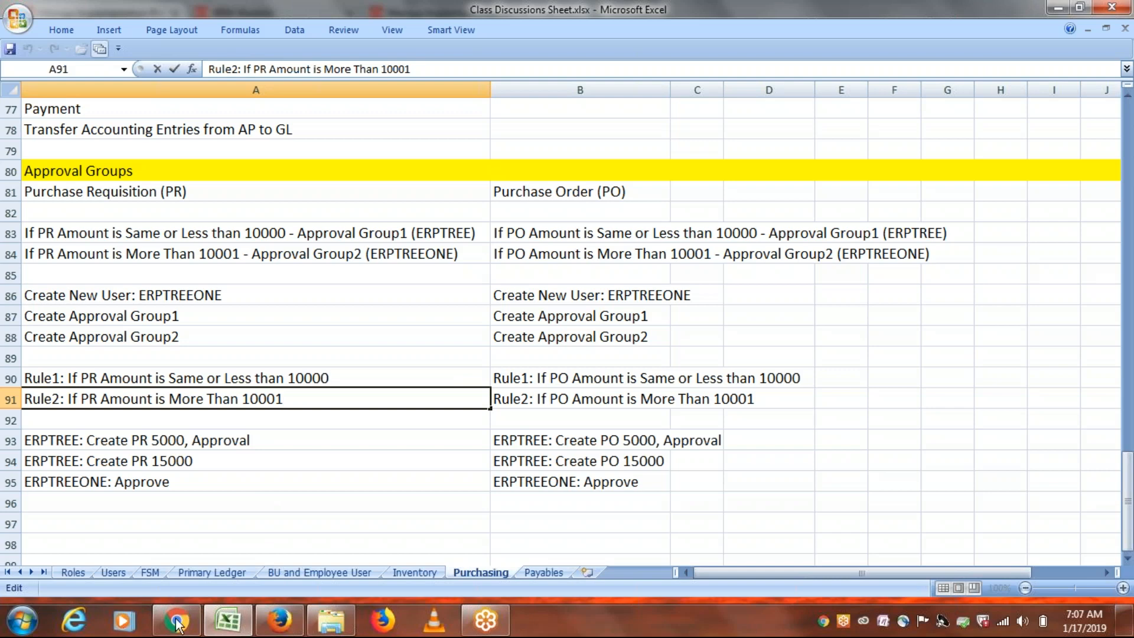
Return to Firefox, glance at BPM Worklist, and go back to the Manage Implementation tab.
click(279, 621)
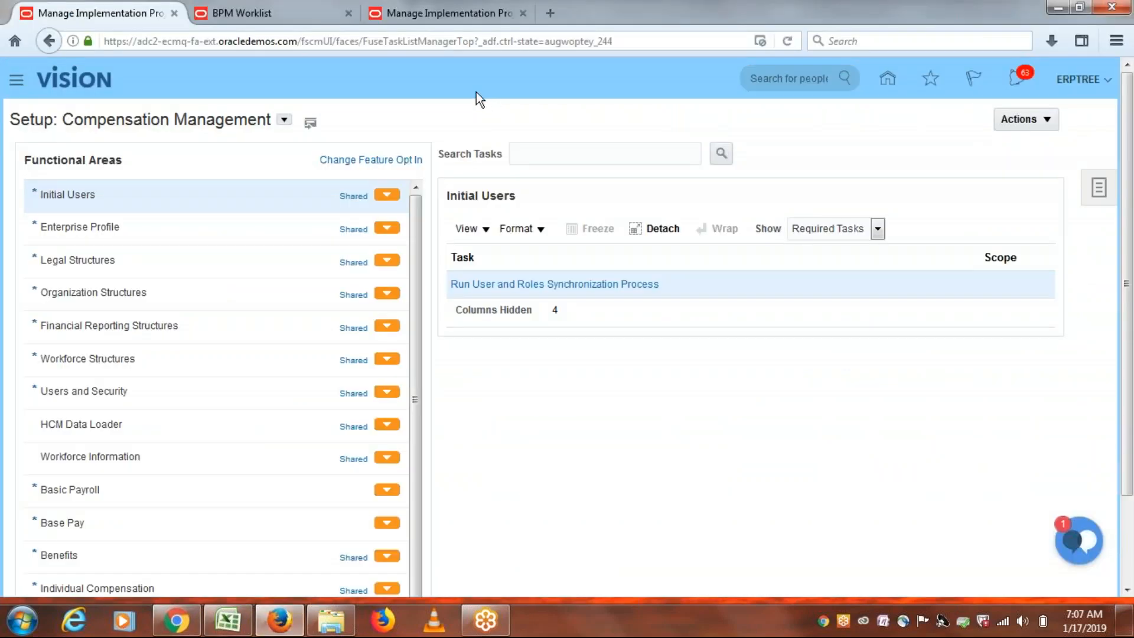
click(255, 13)
click(123, 14)
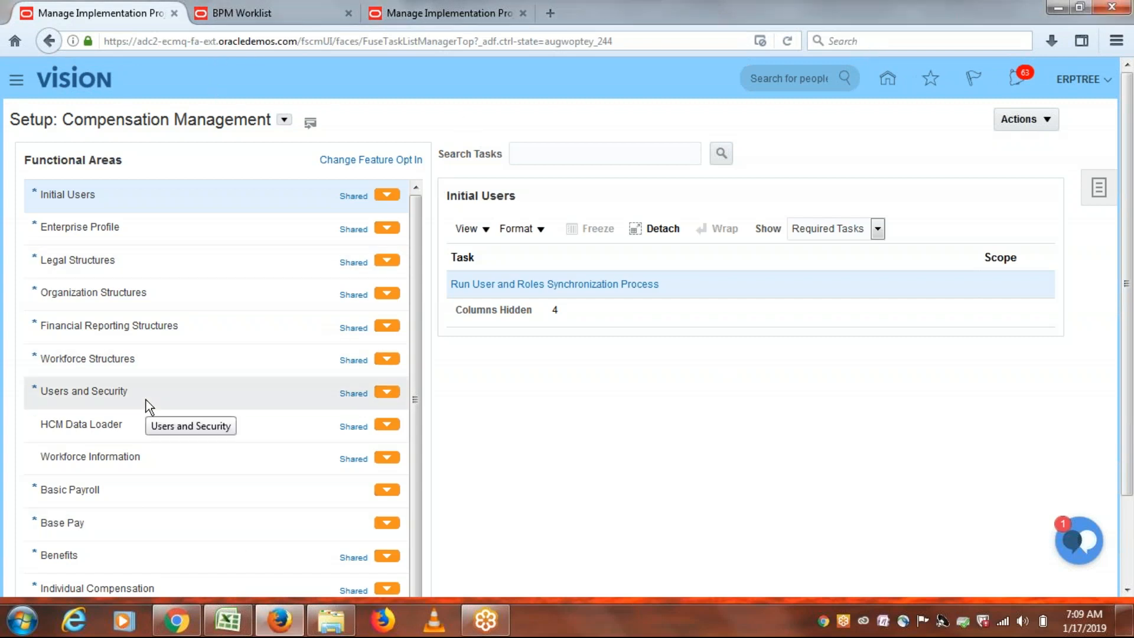
Navigate to Procurement > Purchase Requisitions and start a new requisition line.
click(15, 81)
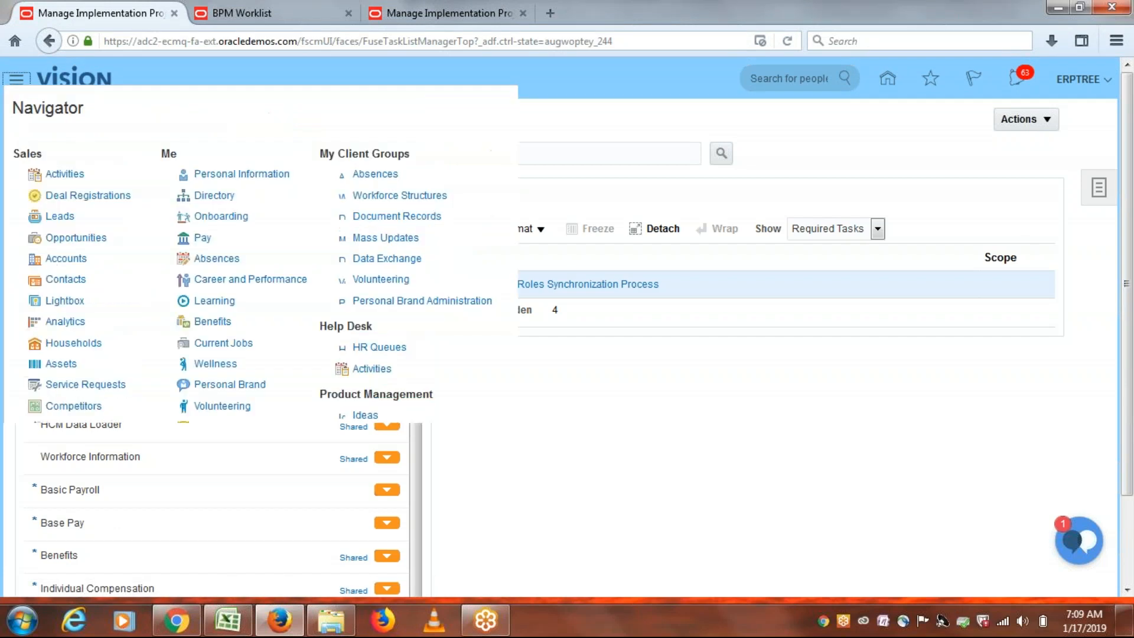
drag(863, 292, 862, 384)
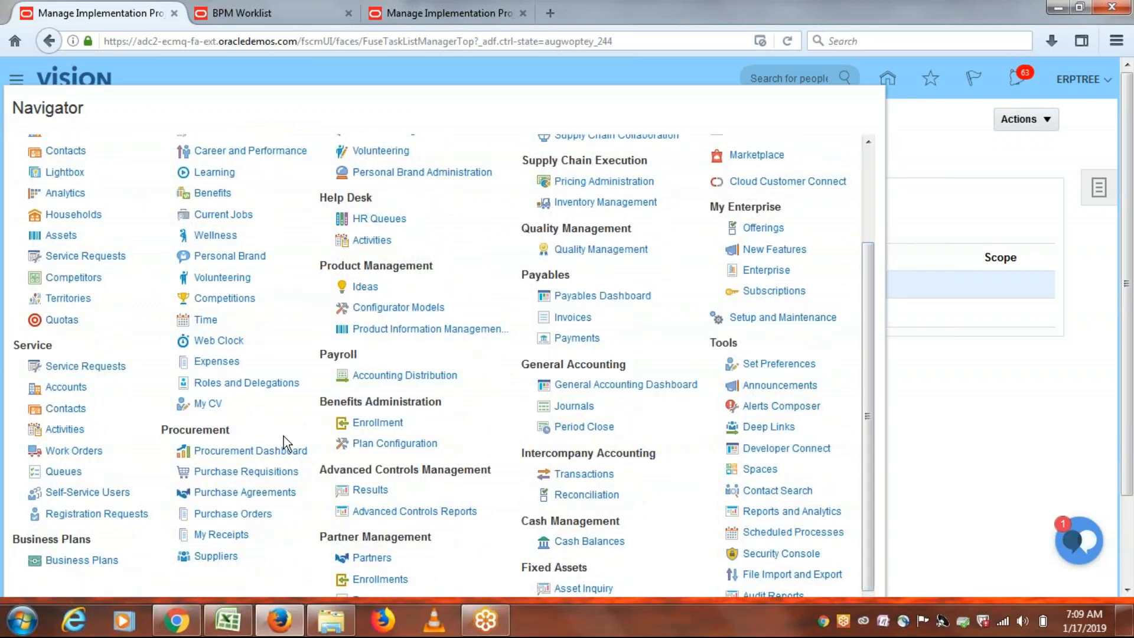
click(224, 470)
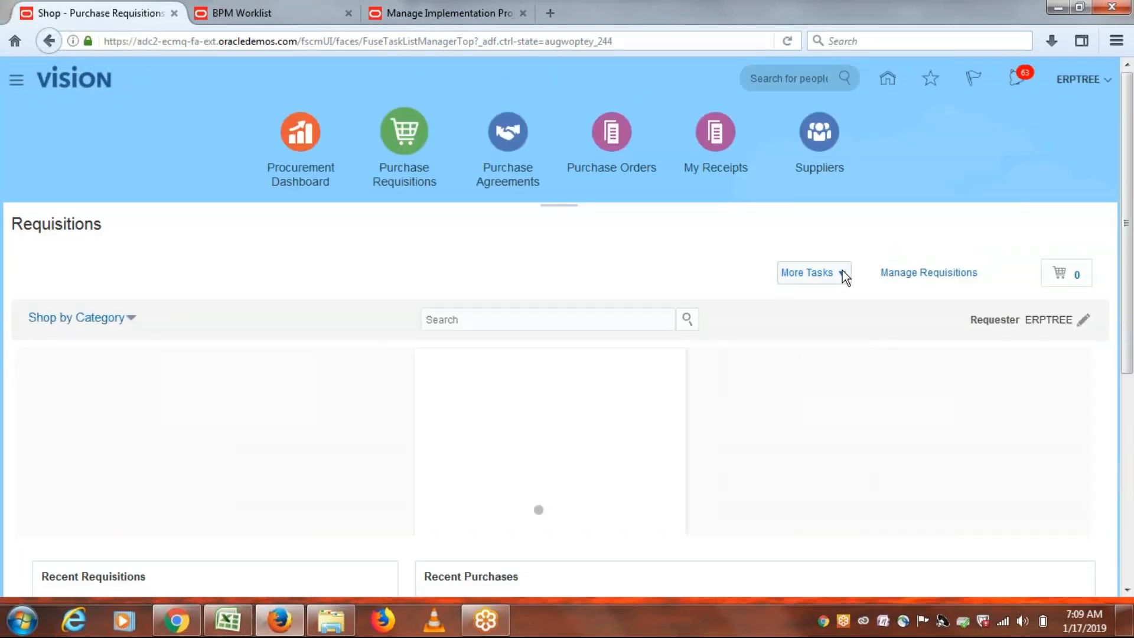
click(843, 272)
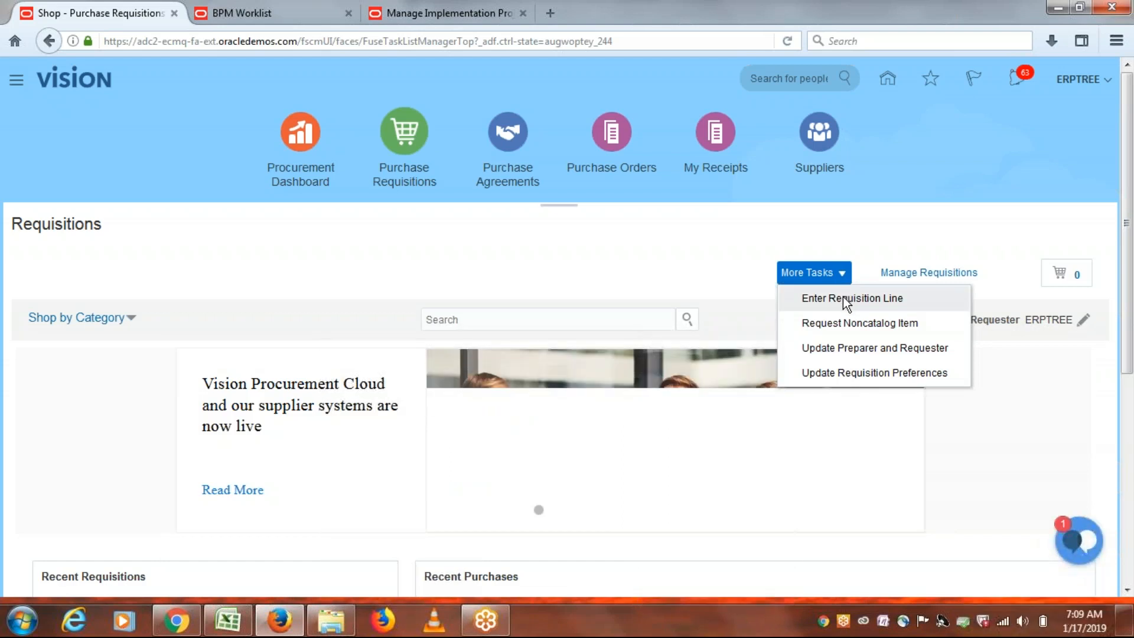
click(843, 297)
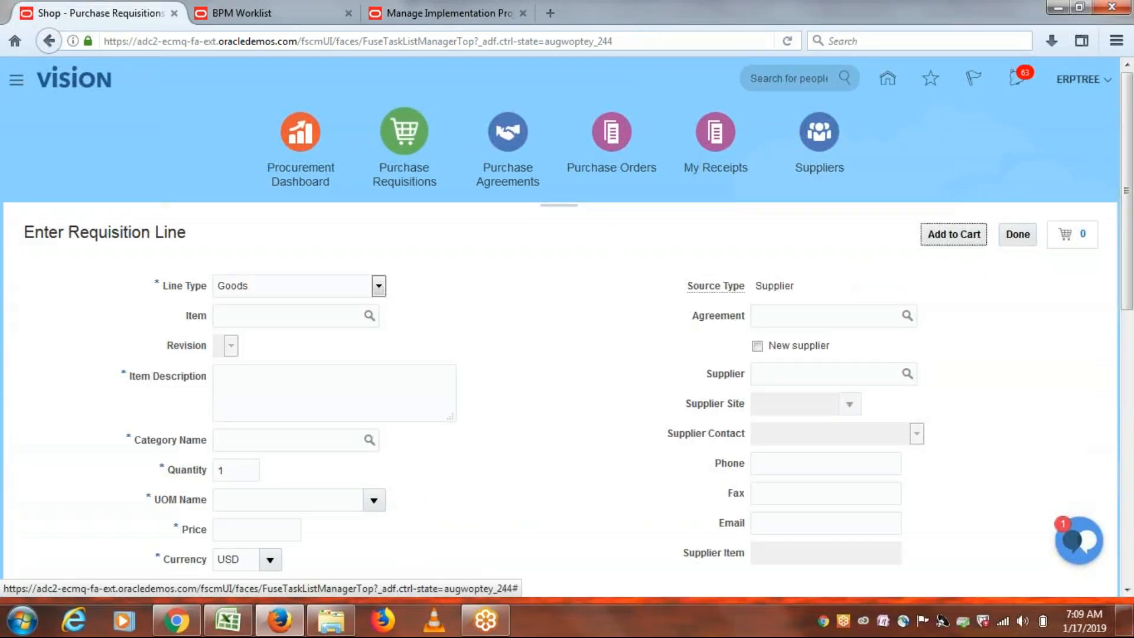
Enter item ERP1002 (MacBook) with a price of 15,000.00 USD on the line.
drag(1128, 239, 1129, 247)
click(292, 300)
text(ERP)
key(Tab)
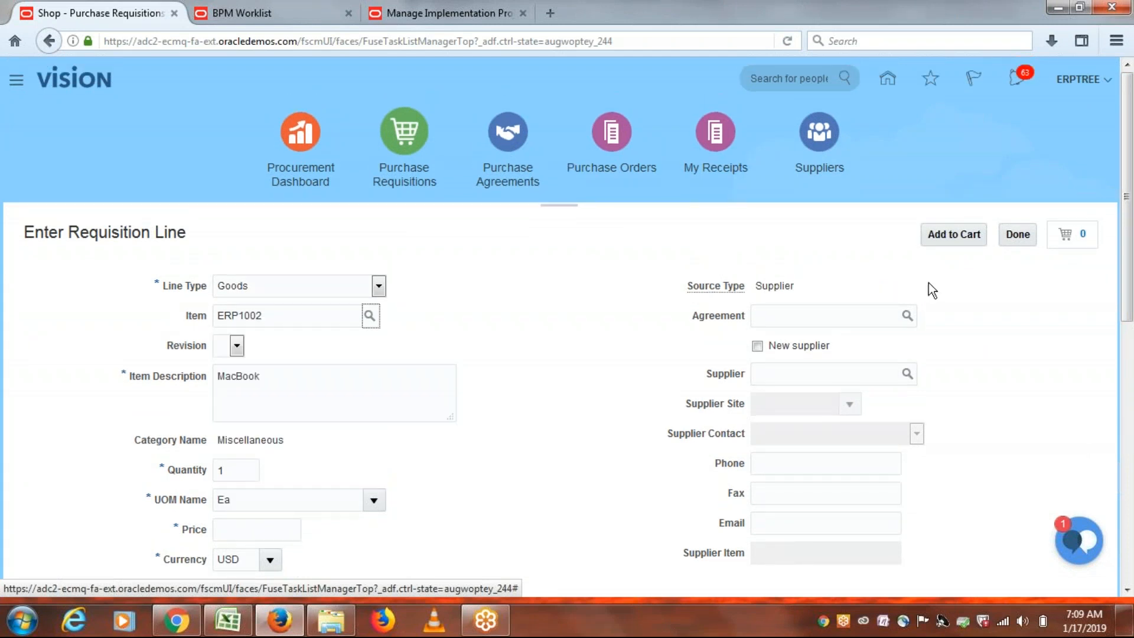
drag(1131, 230, 1128, 331)
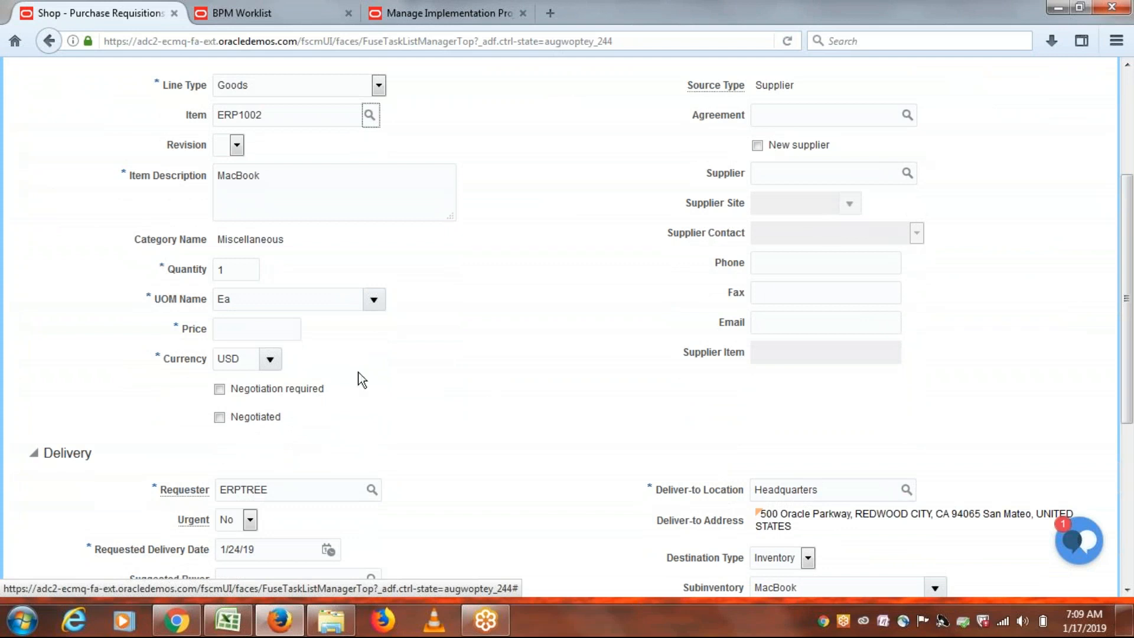
click(246, 330)
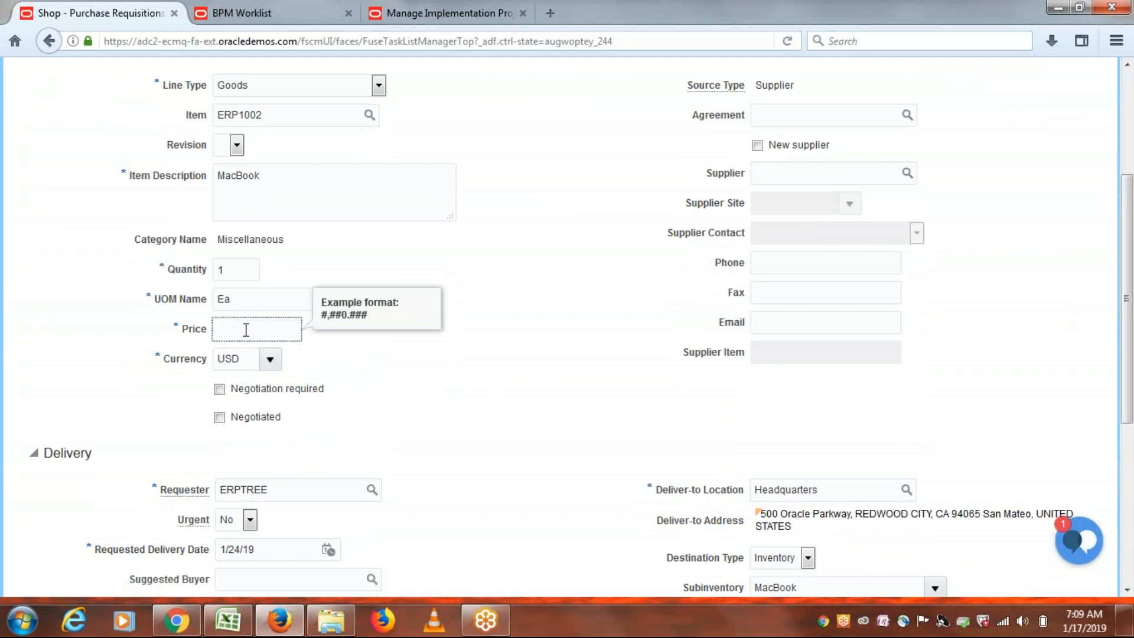
text(15)
key(alt+Tab)
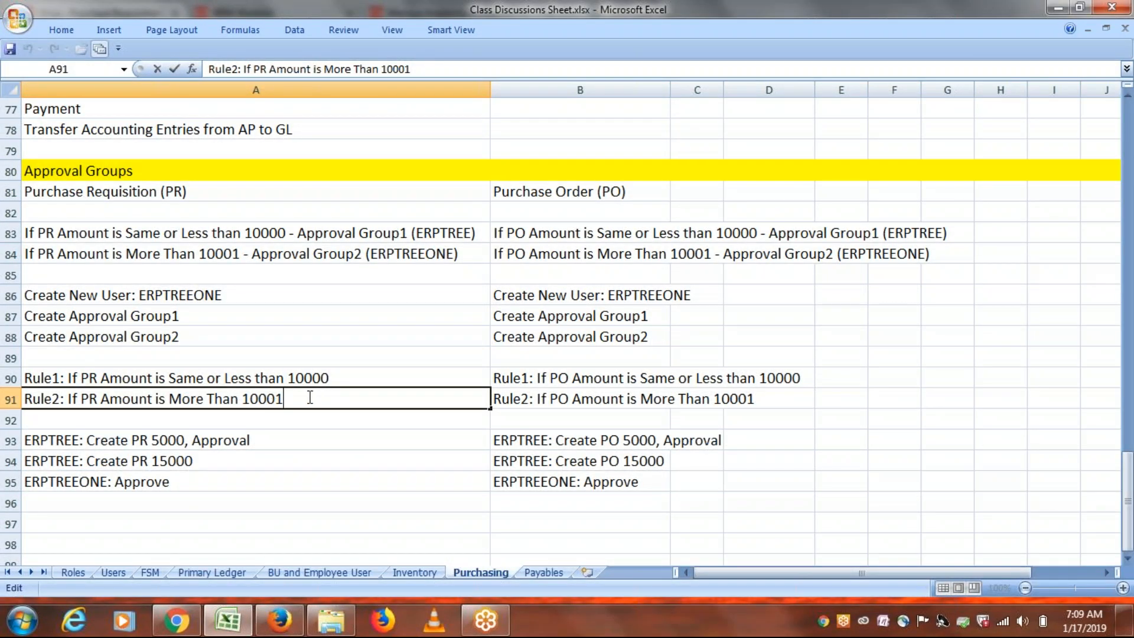
key(alt+Tab)
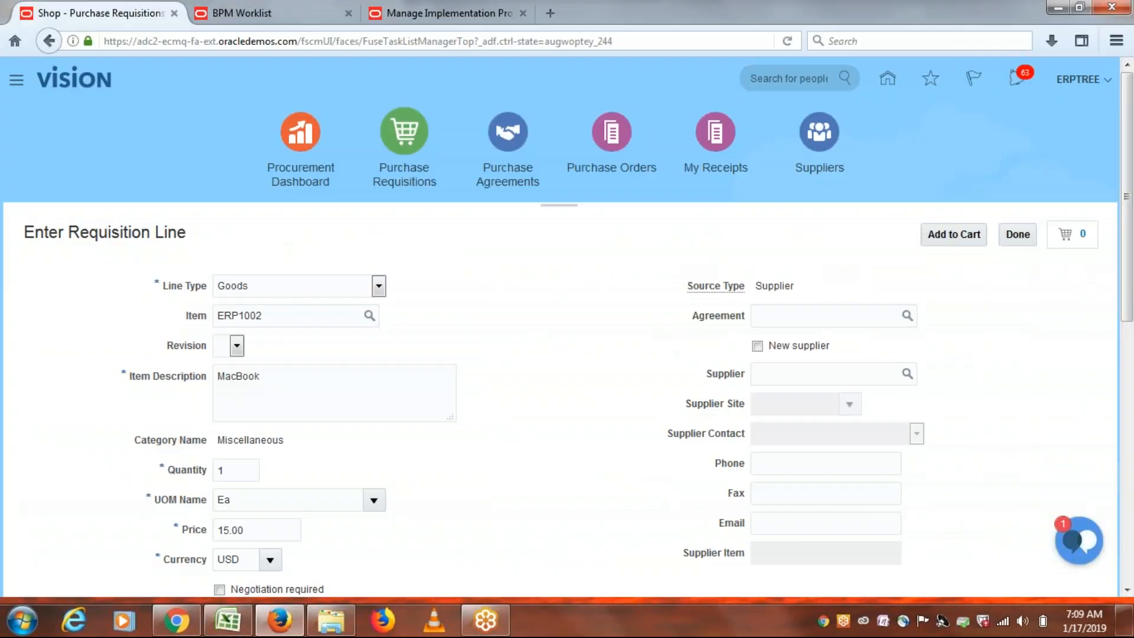
key(BackSpace)
key(BackSpace)
key(BackSpace)
key(BackSpace)
key(BackSpace)
text(150000)
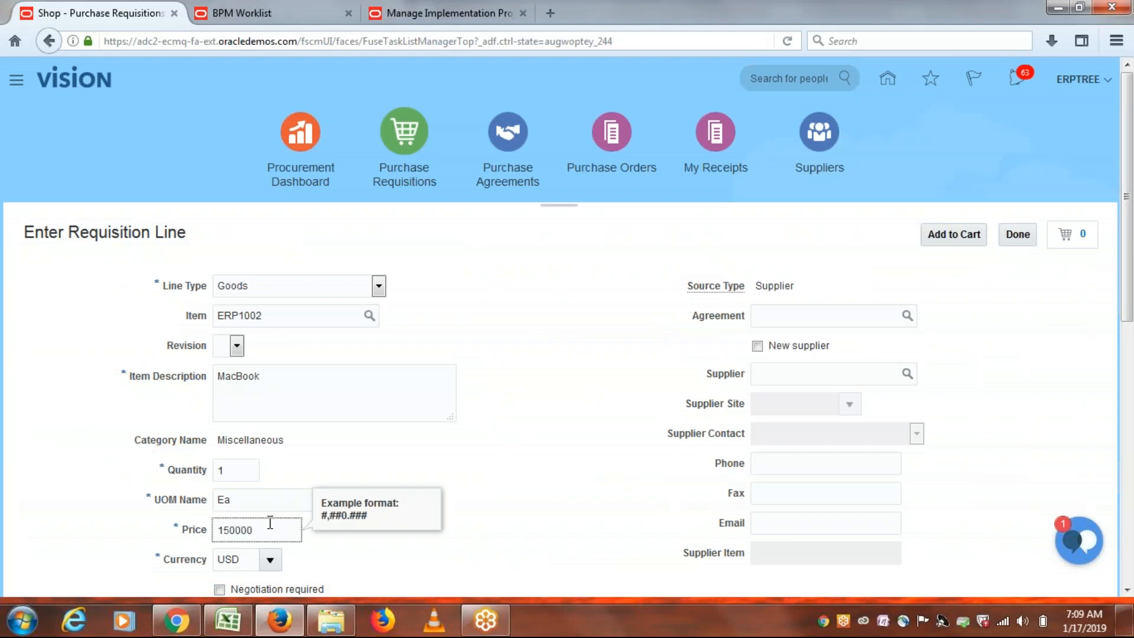
click(546, 435)
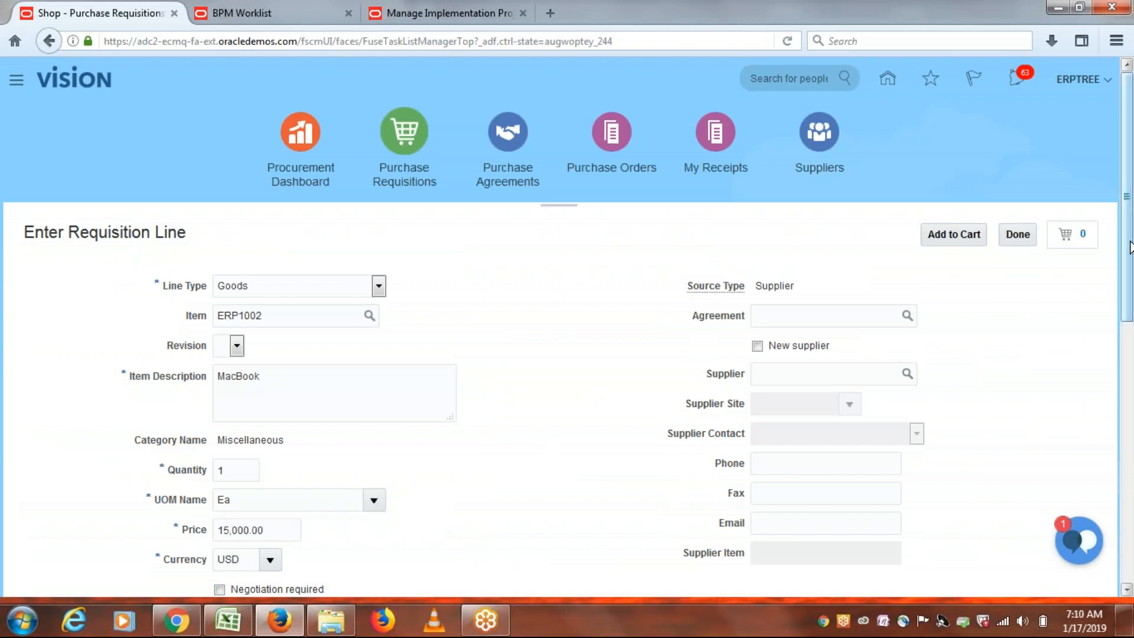
Mark the line as negotiated and set ERPTREE as the suggested buyer.
drag(1130, 247, 1131, 381)
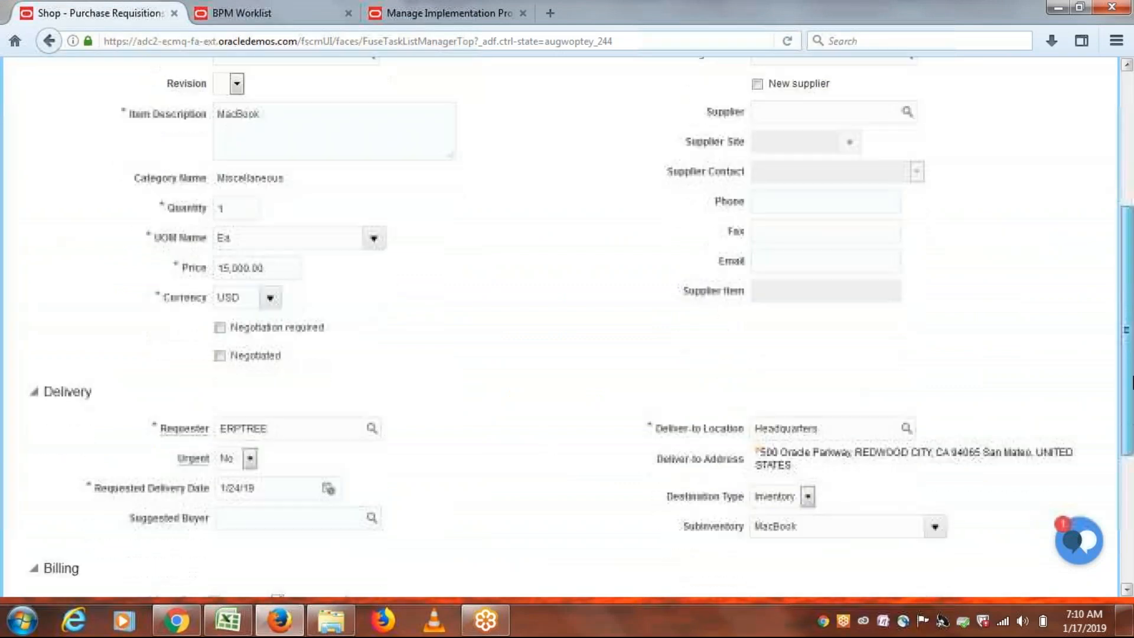
click(219, 288)
click(281, 446)
text(ERPTREE)
key(Tab)
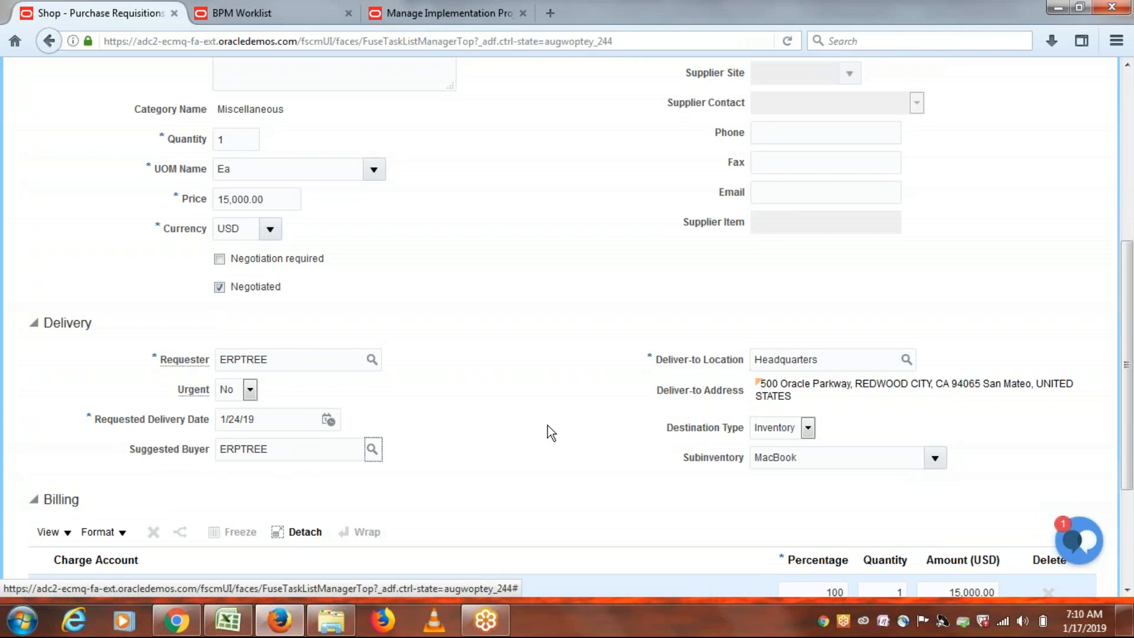
drag(1129, 345, 1128, 174)
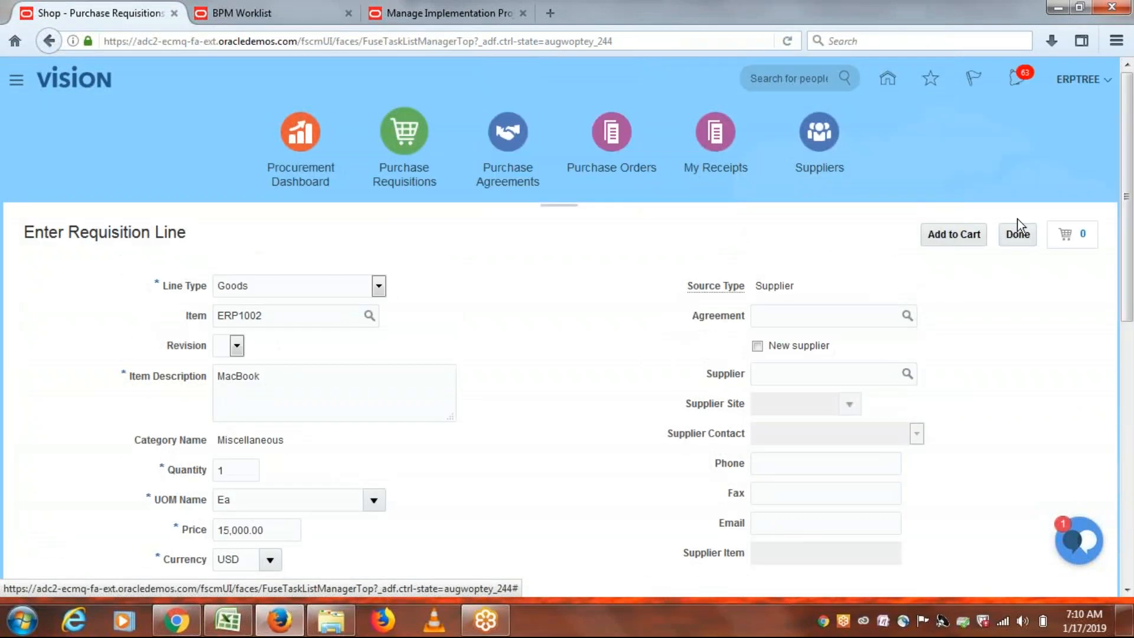
Add the MacBook line to the cart, review it as requisition 1002, and view its approvers.
click(955, 233)
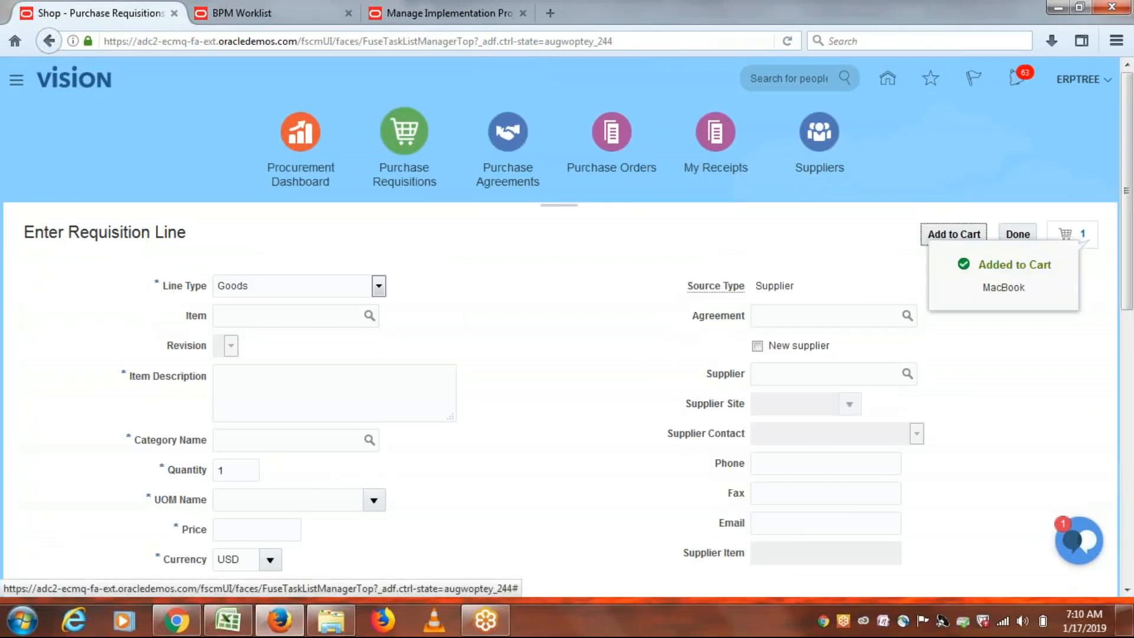
click(1084, 235)
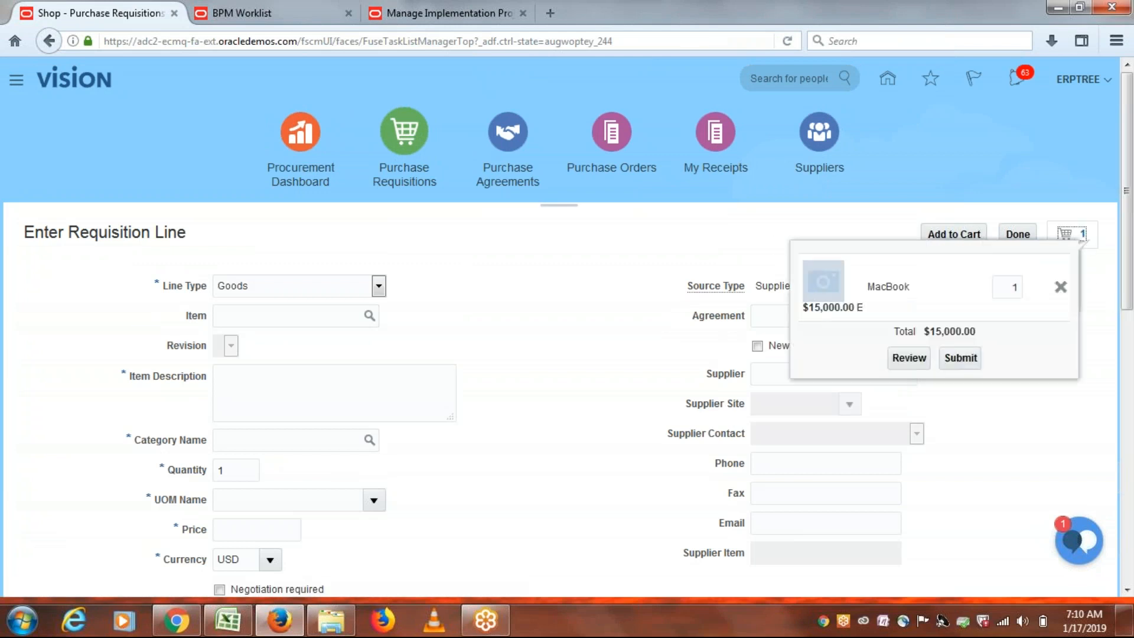
click(910, 359)
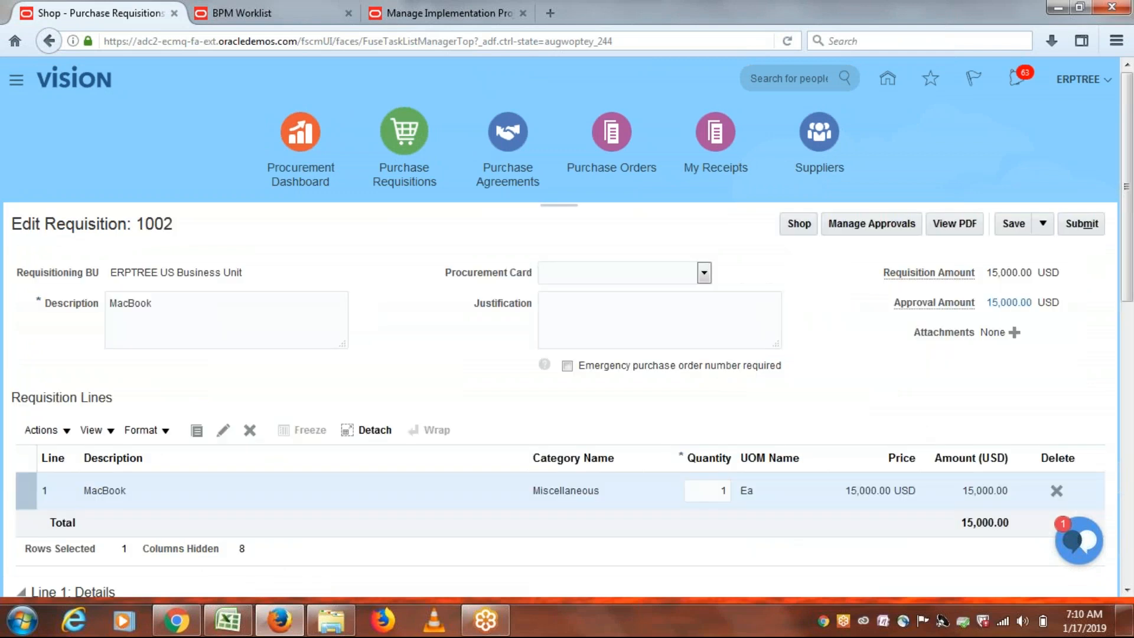
click(850, 226)
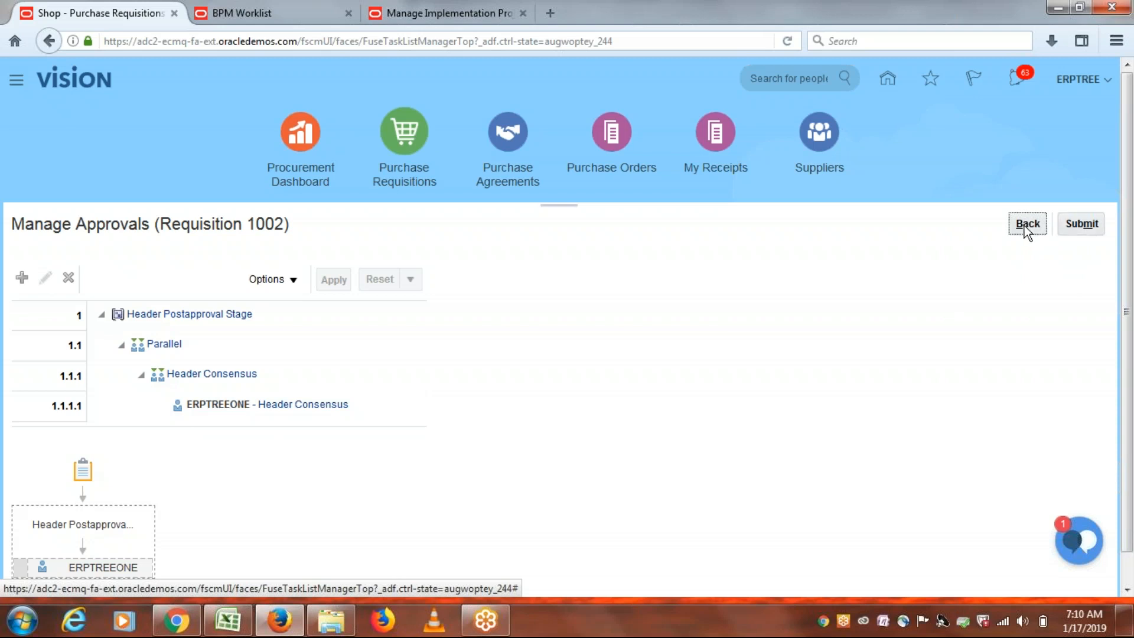
scroll(544, 468, down, 1)
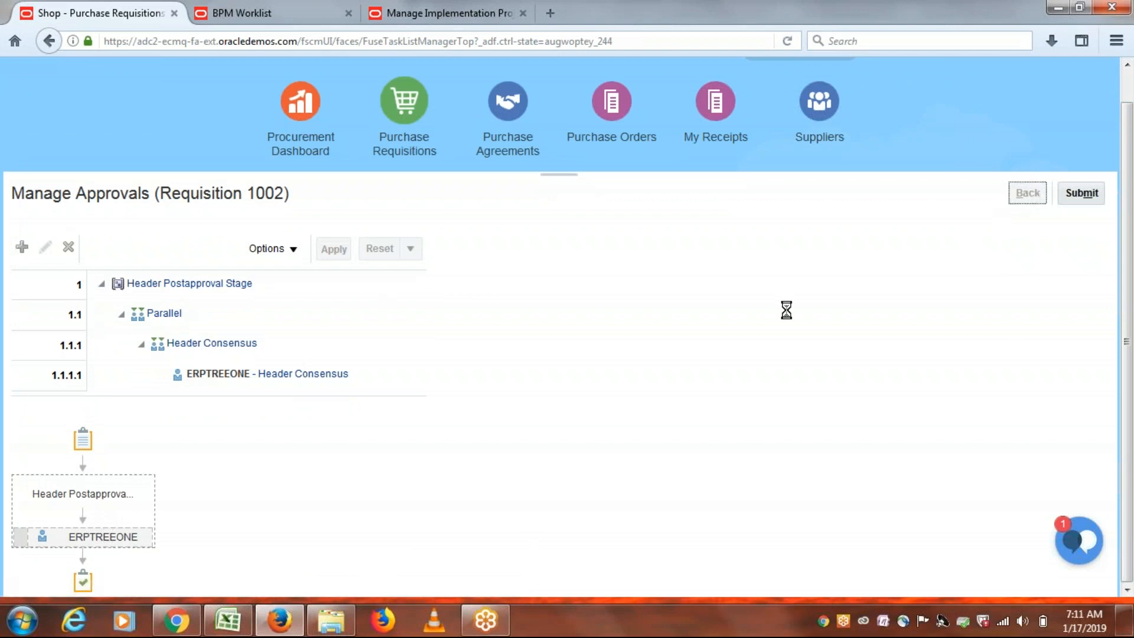
Submit requisition 1002, return to the home page, and select its URL for copying.
click(1085, 195)
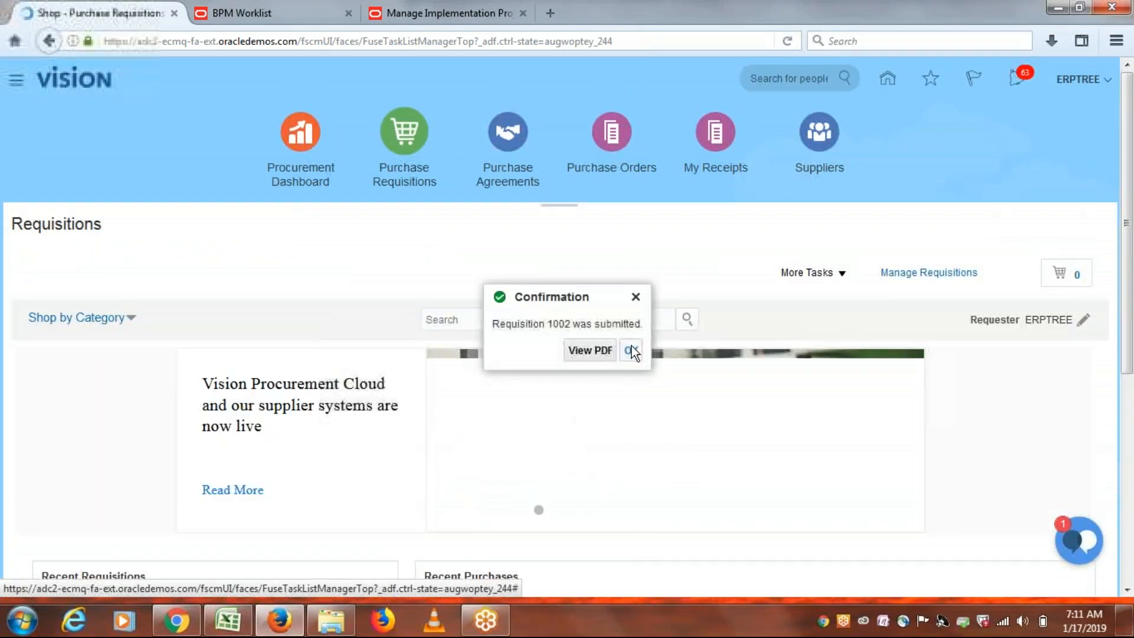
click(631, 351)
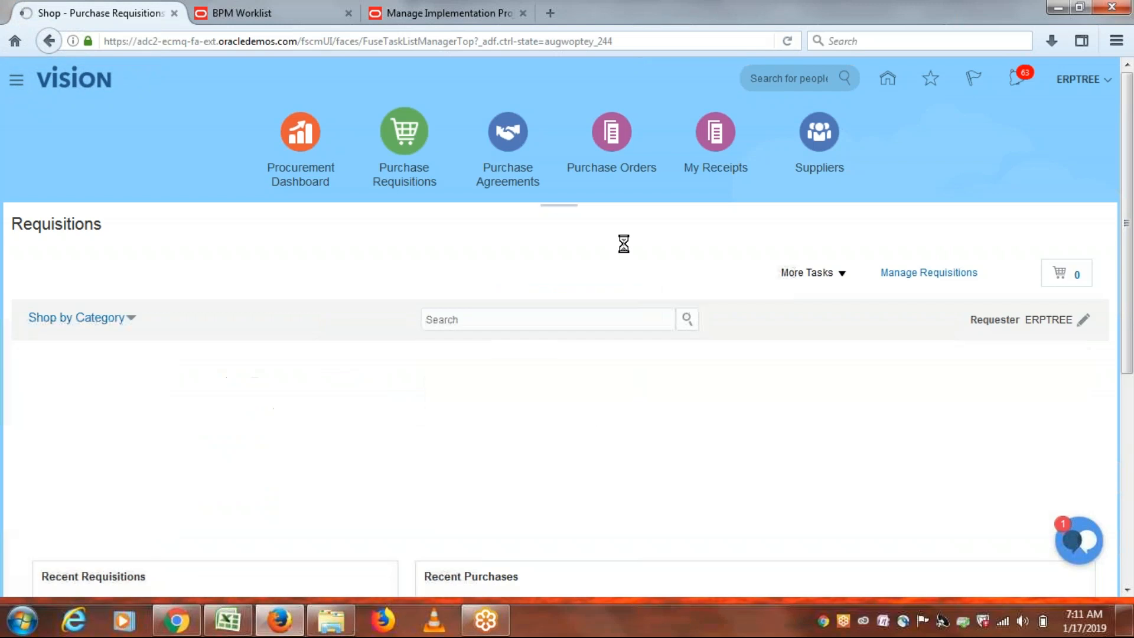
click(68, 85)
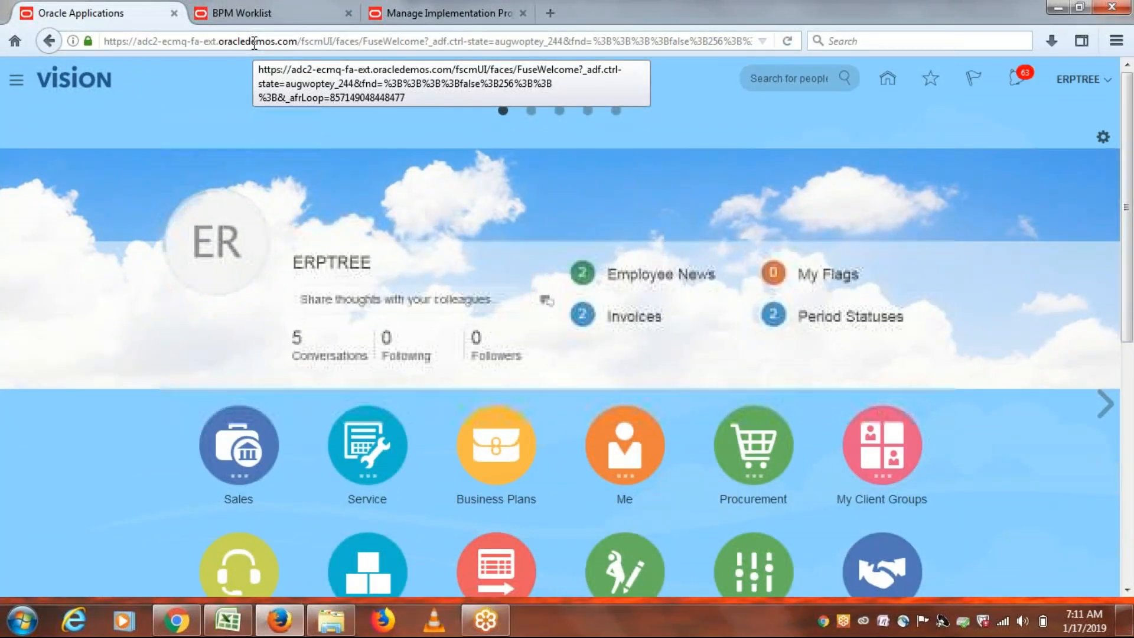
click(254, 41)
key(ctrl+c)
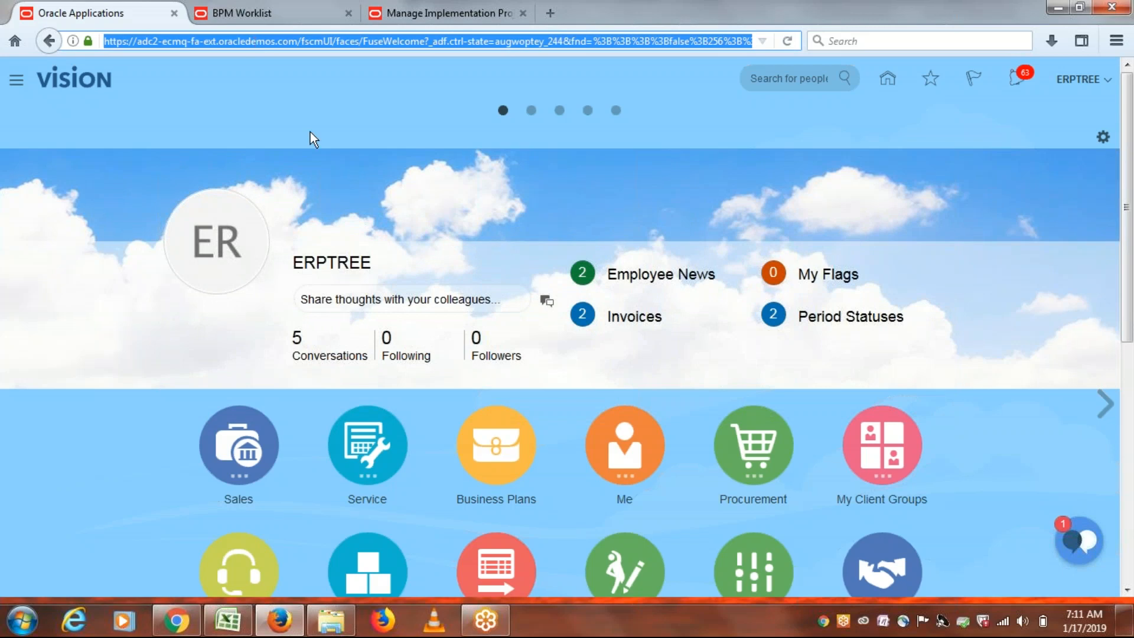
Load the copied home page URL in Chrome and sign in with the approver's user ID and password.
click(176, 621)
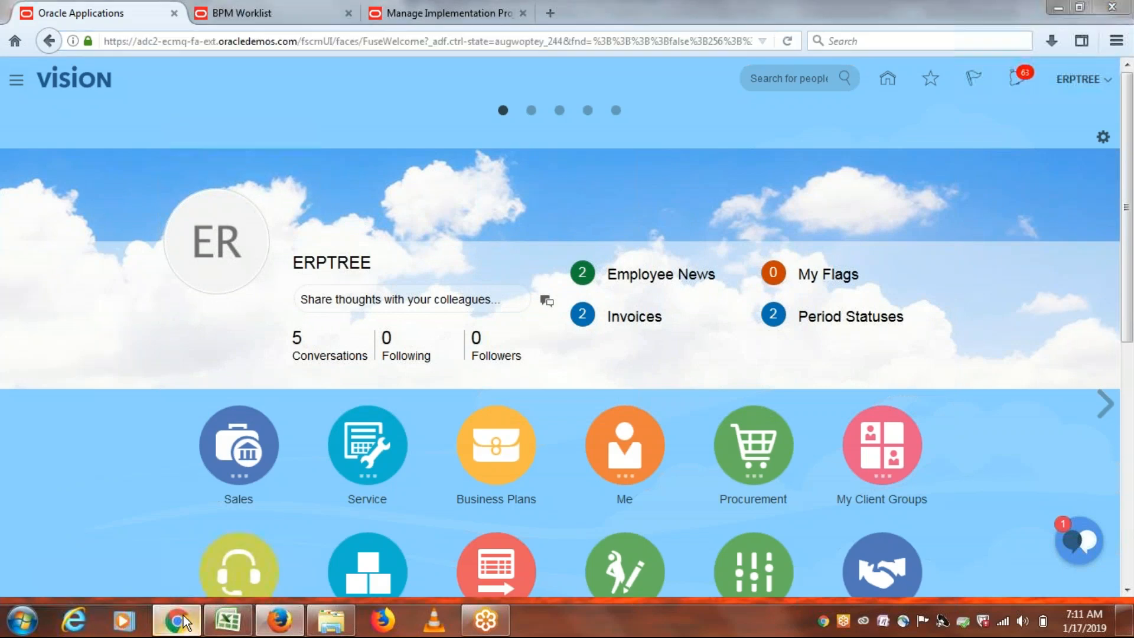
key(ctrl+v)
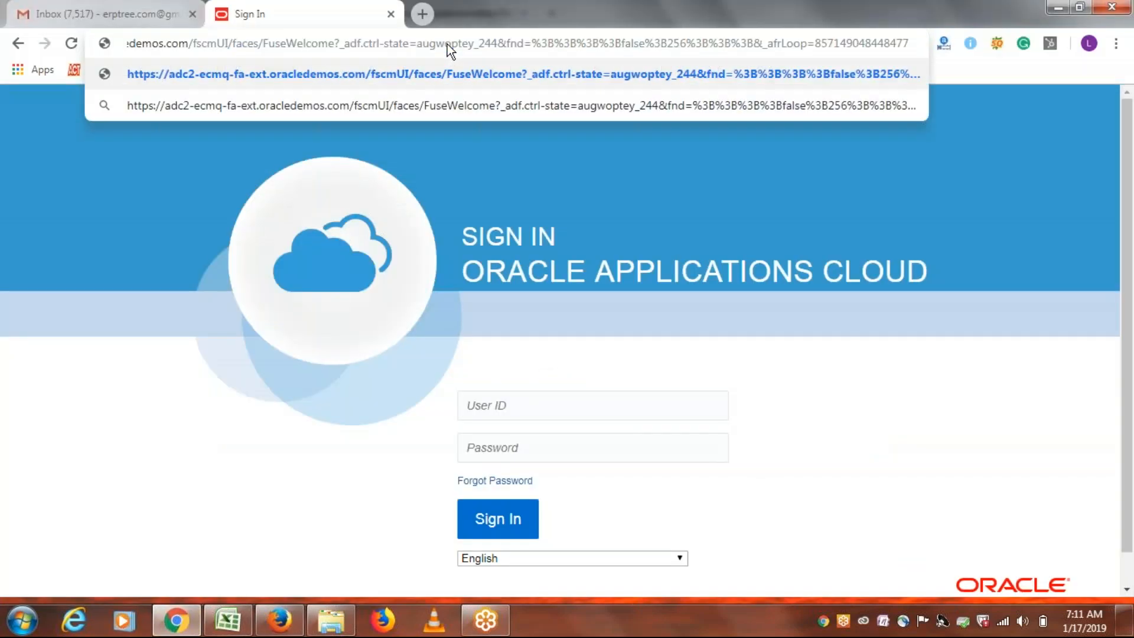
key(Return)
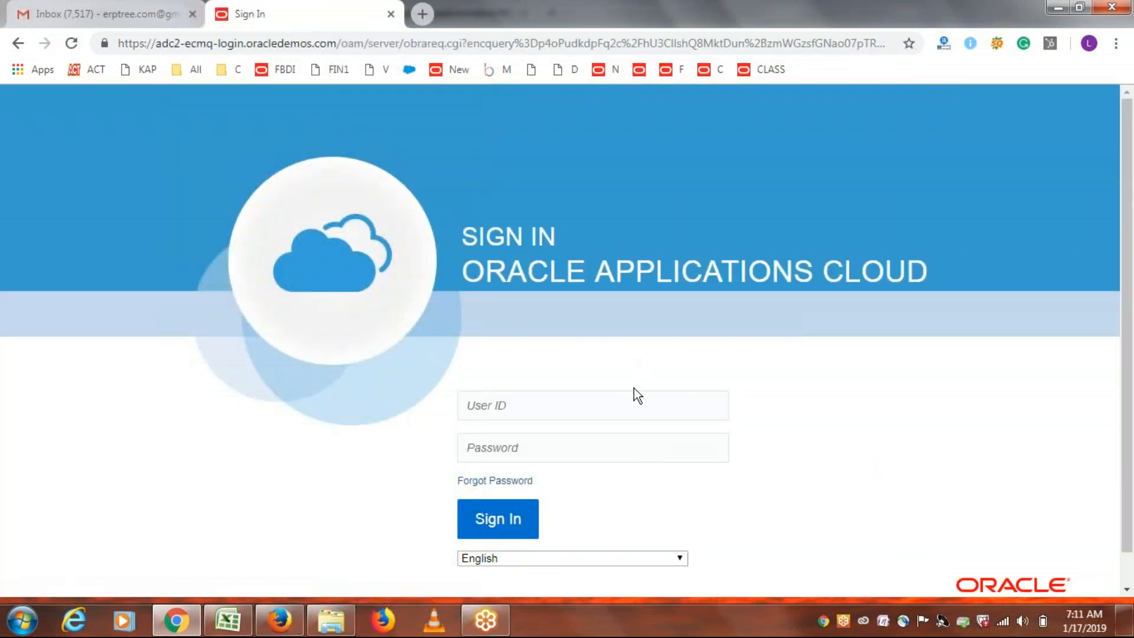
click(668, 408)
text(erp)
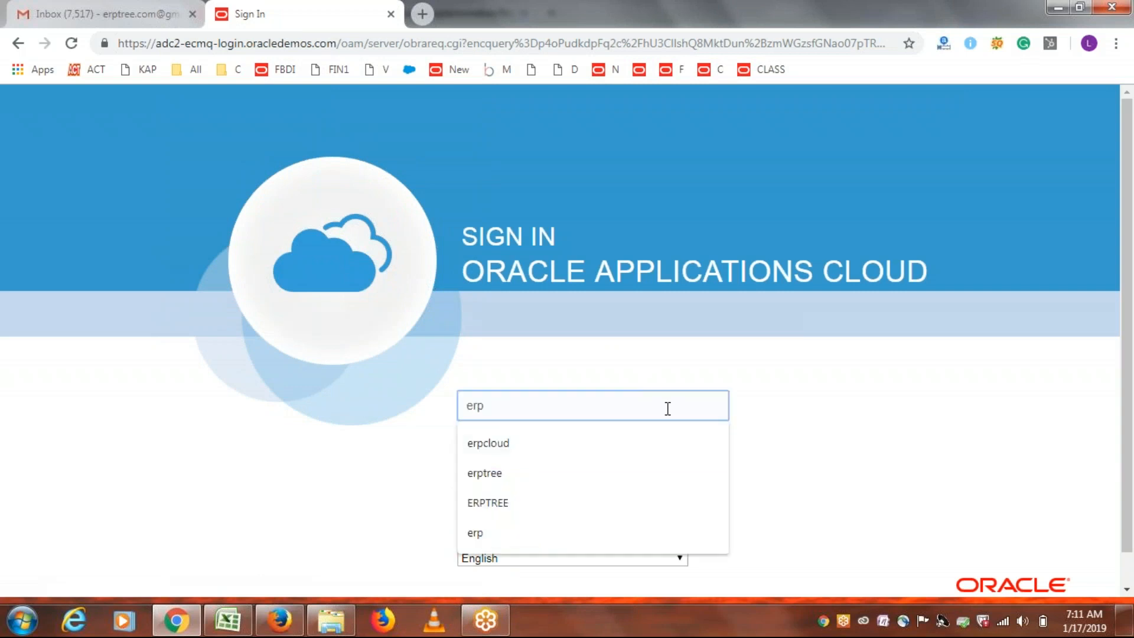
text(treeone)
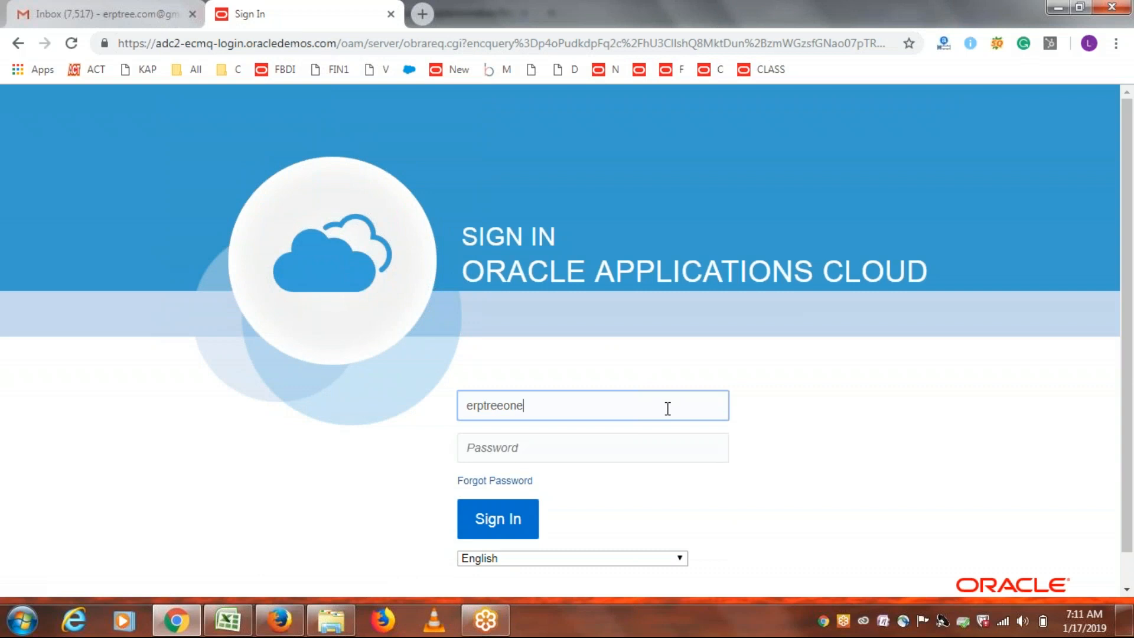
key(Tab)
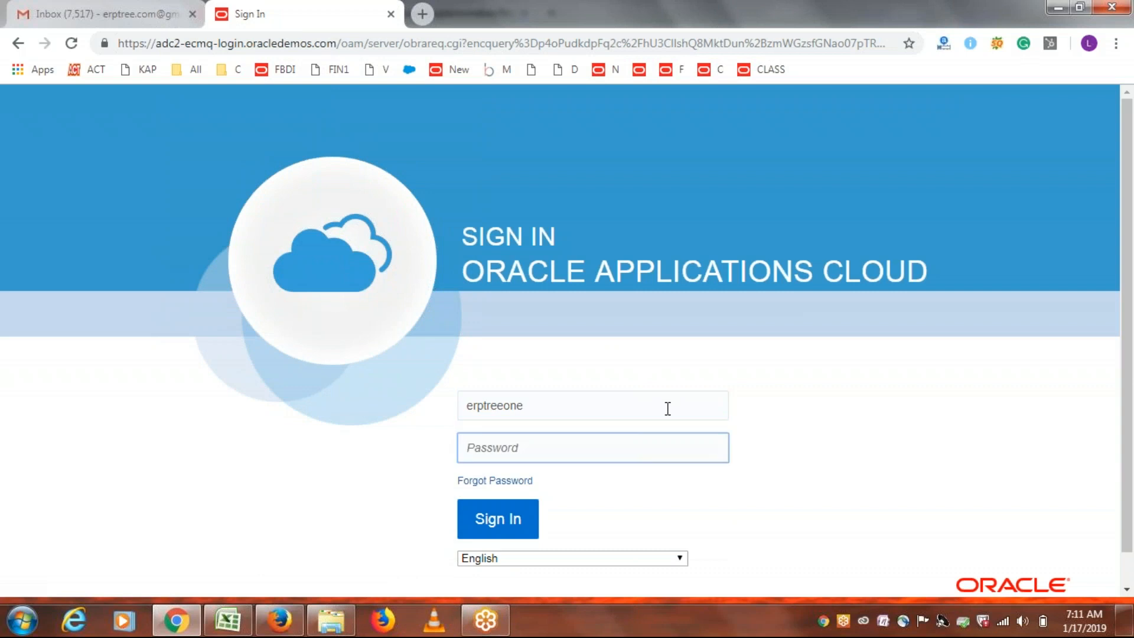
text(********)
click(512, 525)
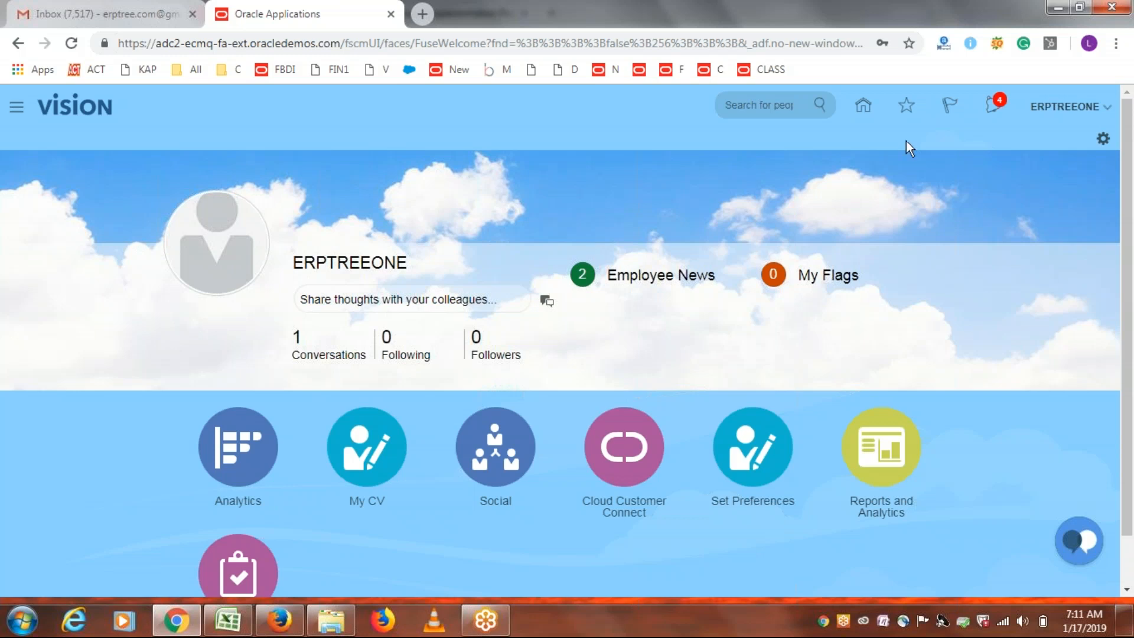
Open the pending notifications and select the Approve Requisition 1002 action.
click(992, 109)
click(1064, 23)
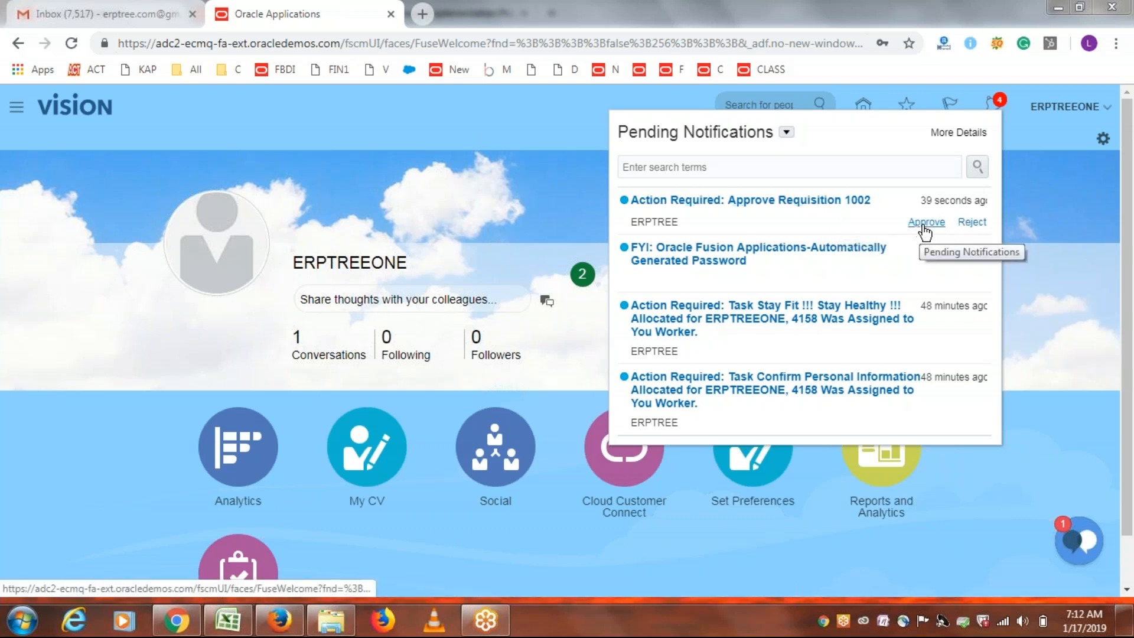
click(696, 201)
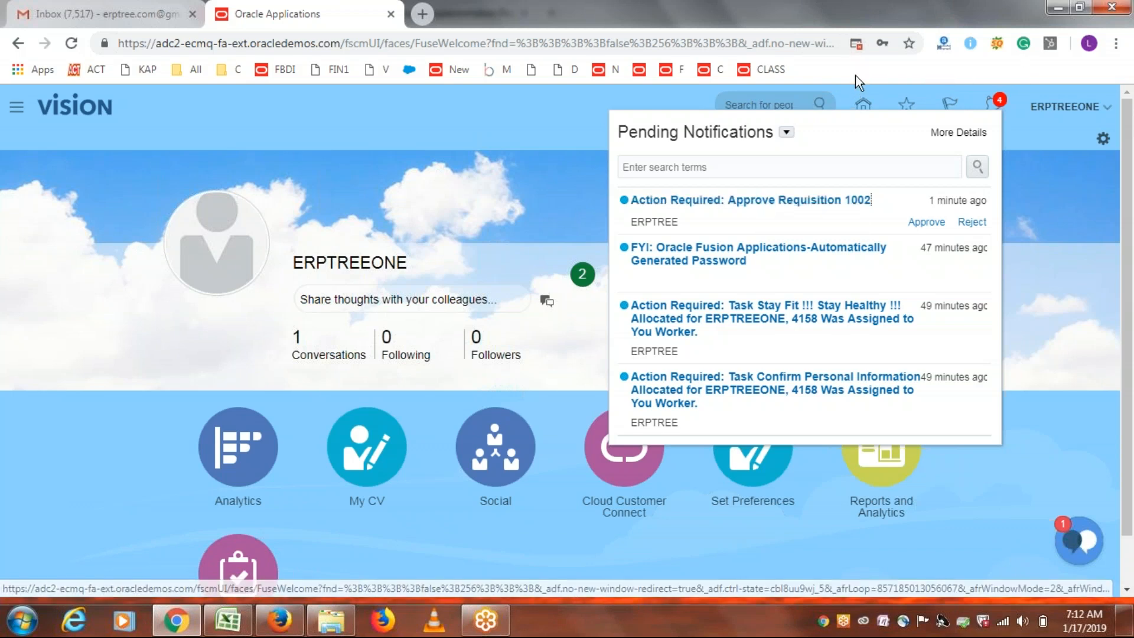
Always allow pop-ups for the site, then open the Approve Requisition 1002 task.
click(858, 44)
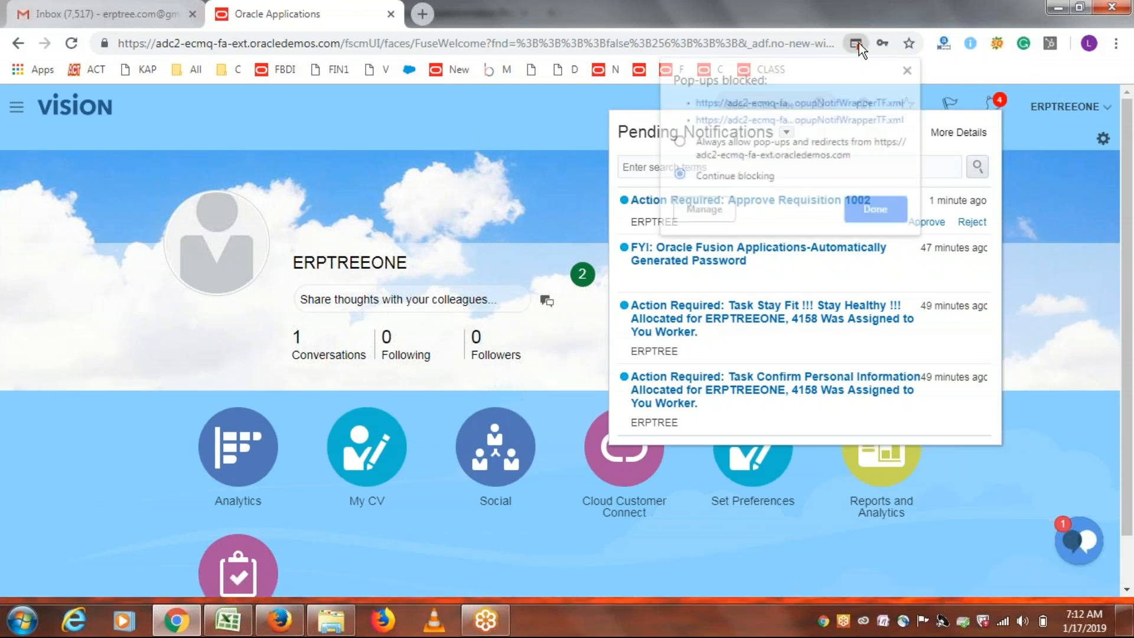
click(717, 144)
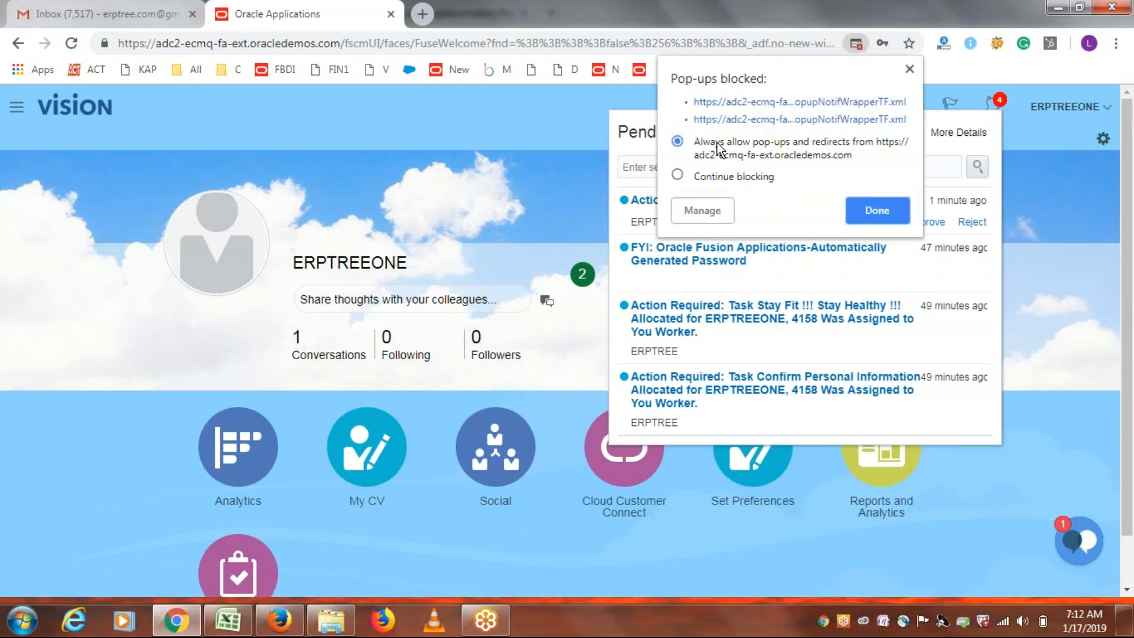
click(863, 210)
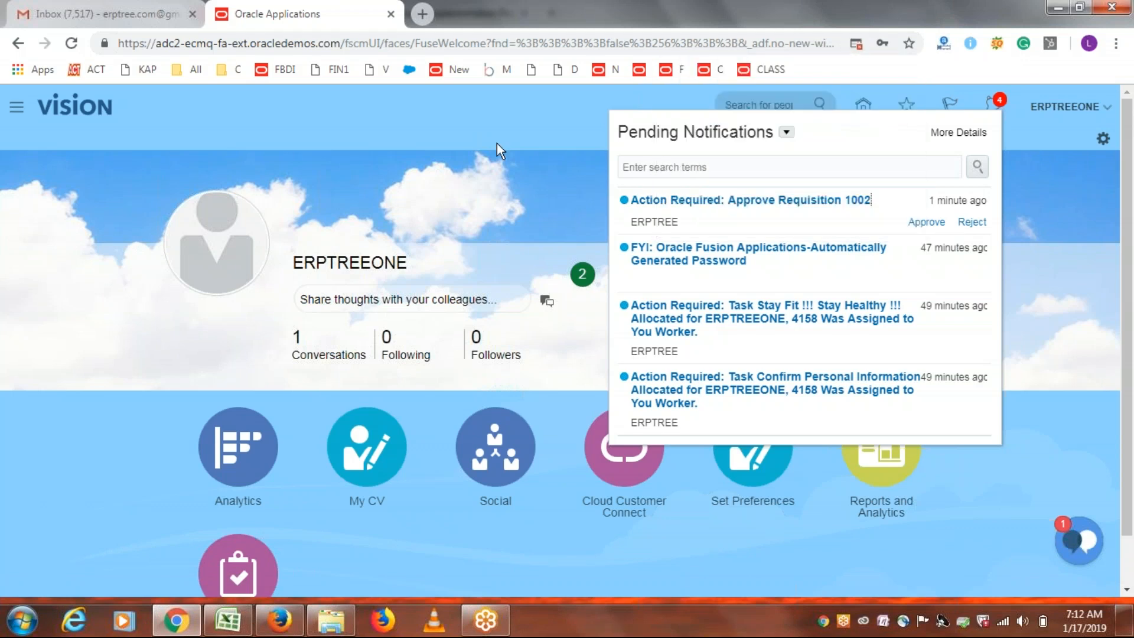
click(768, 200)
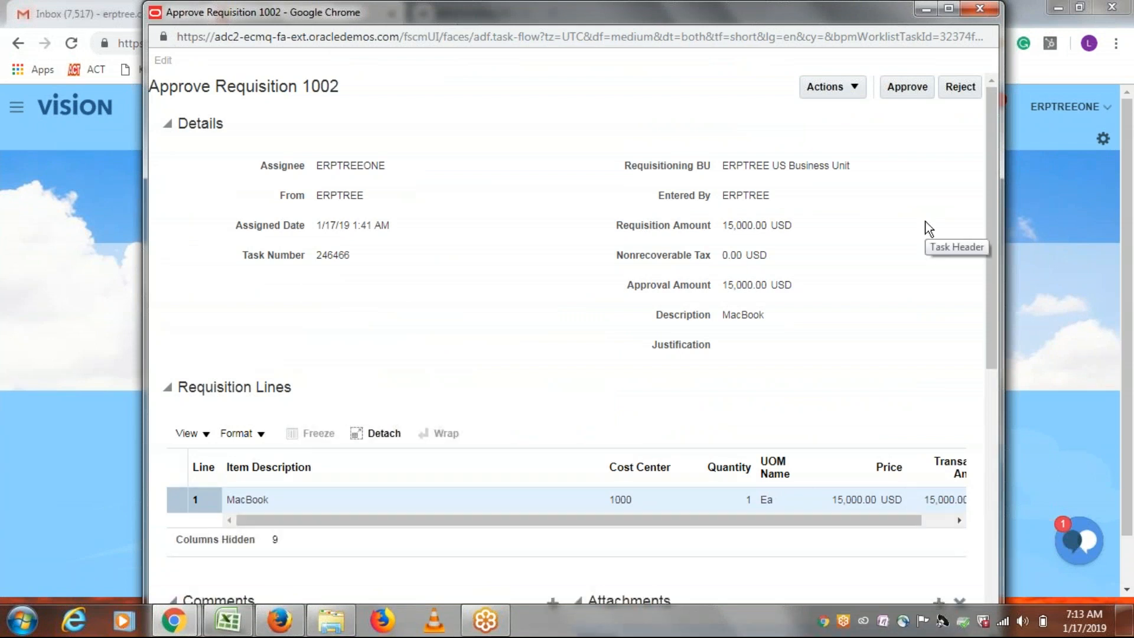
Approve requisition 1002, close the notifications panel, and return to the requester's browser.
click(912, 92)
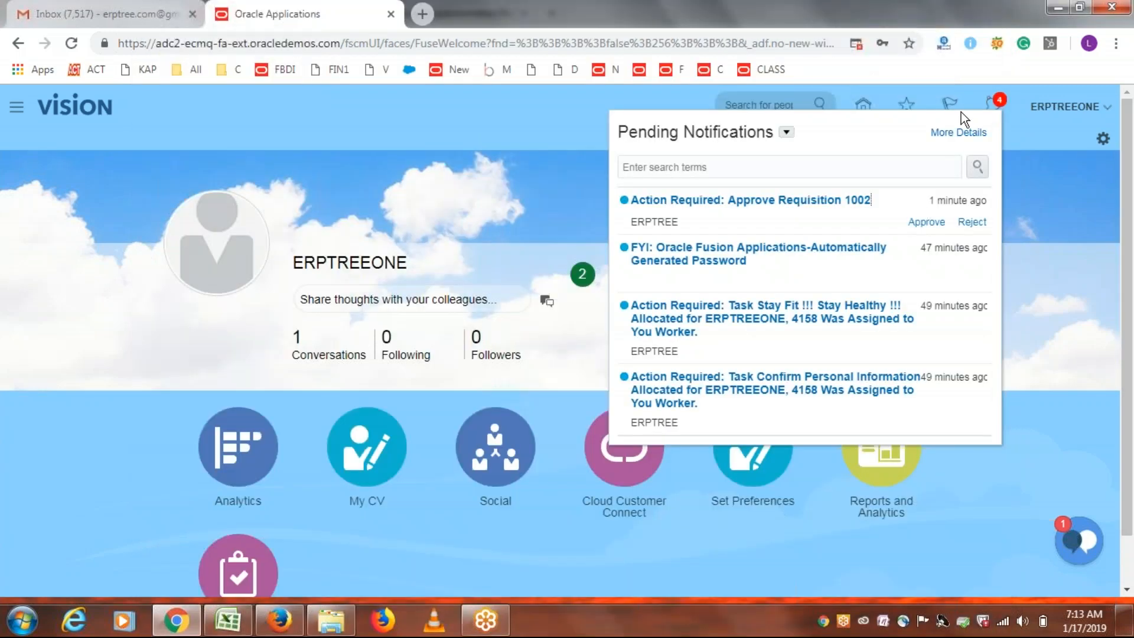
click(1030, 137)
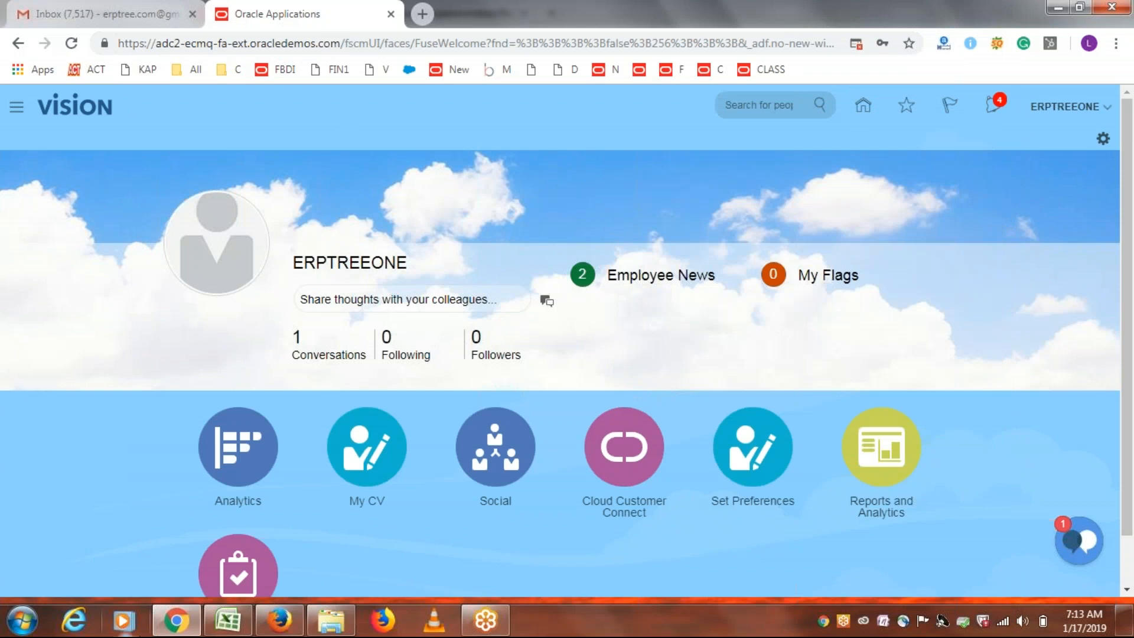
click(278, 622)
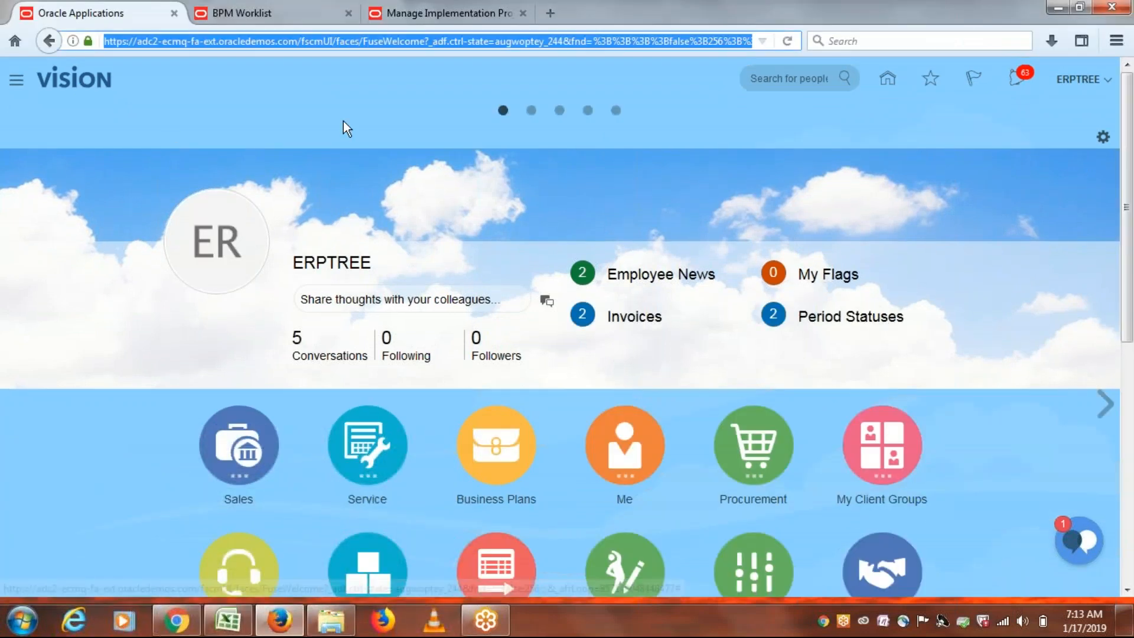
click(787, 41)
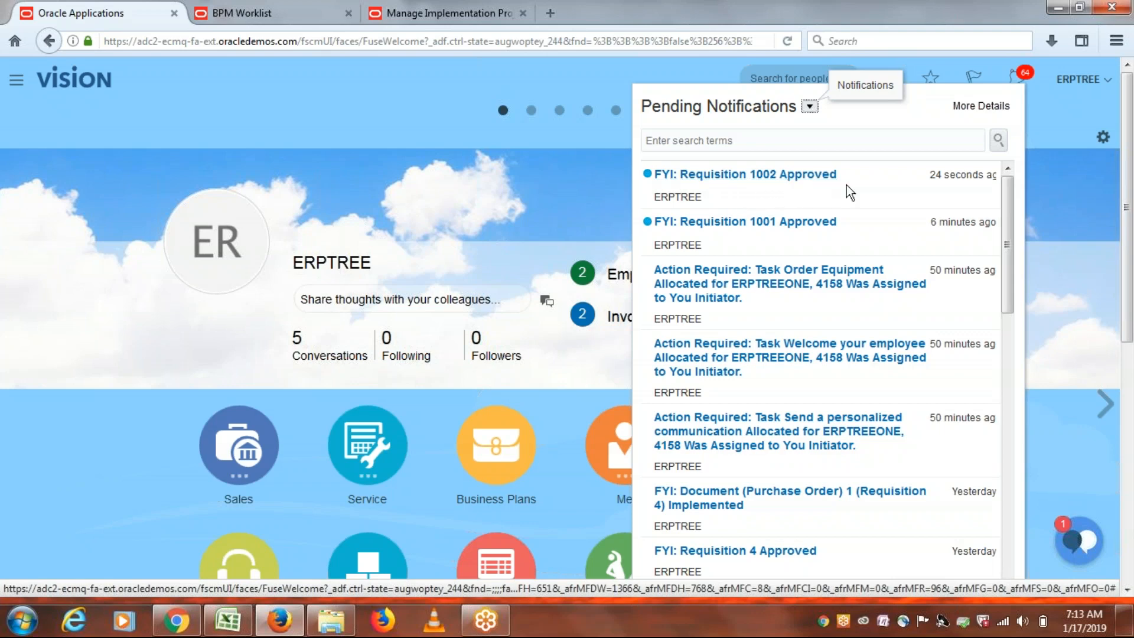
click(377, 123)
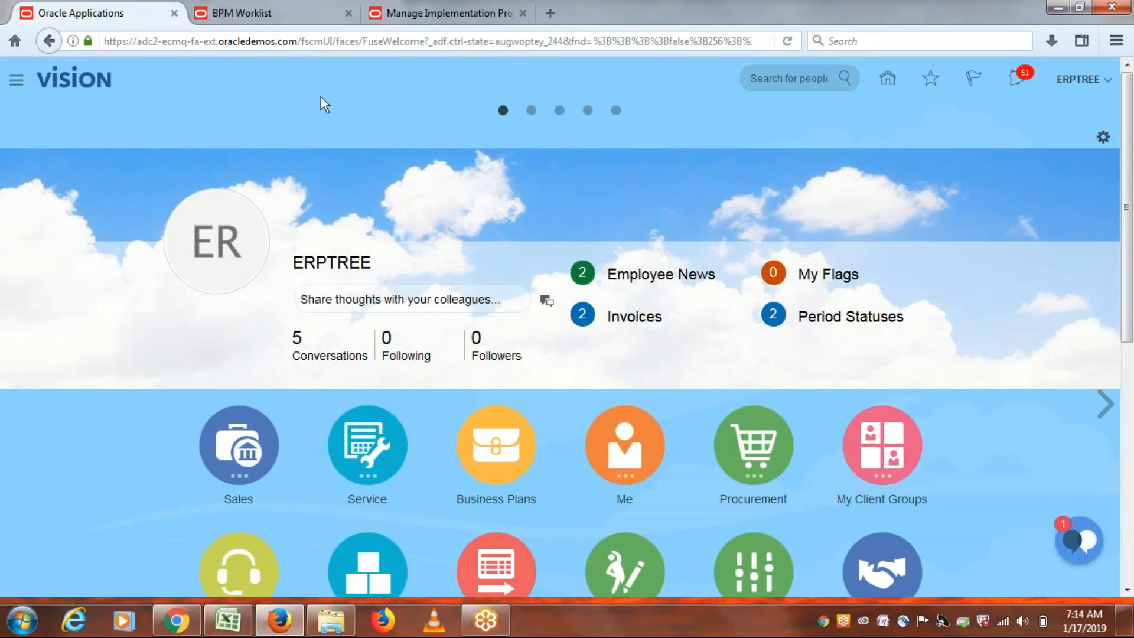
click(17, 89)
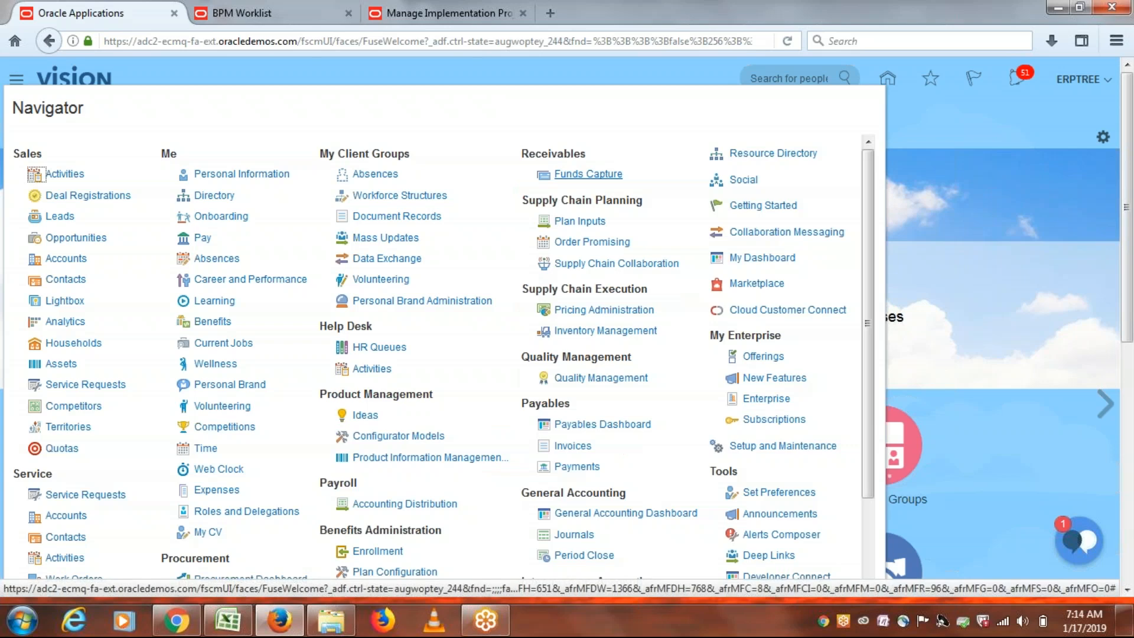
Go to the Procurement > Purchase Orders work area and open Process Requisitions.
drag(870, 225, 875, 355)
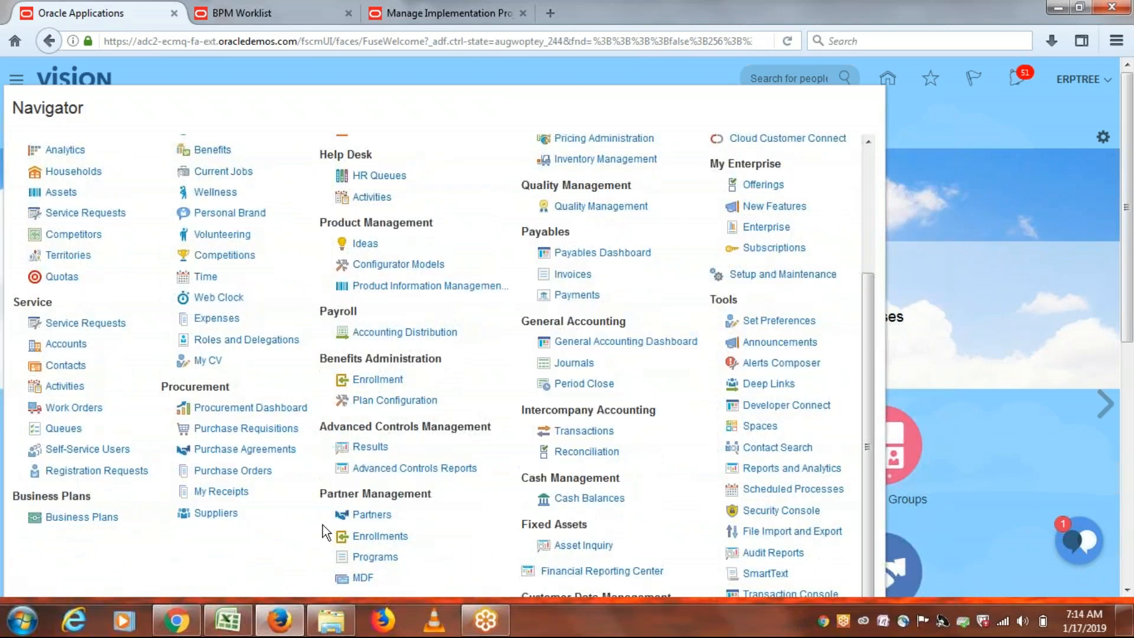
click(215, 473)
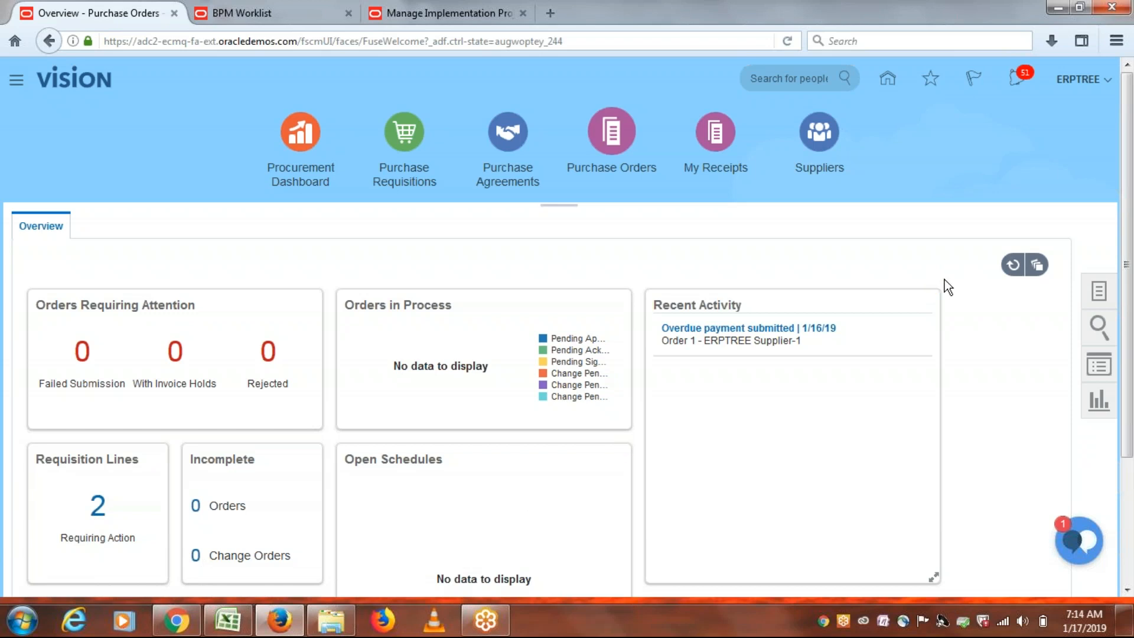
click(1098, 290)
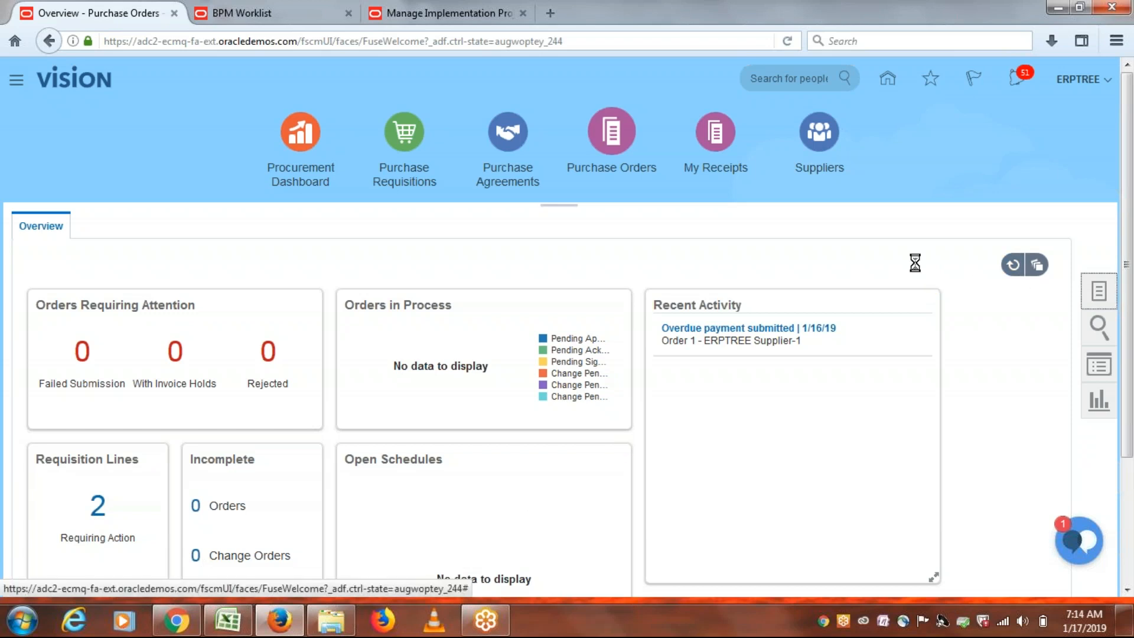
click(1044, 239)
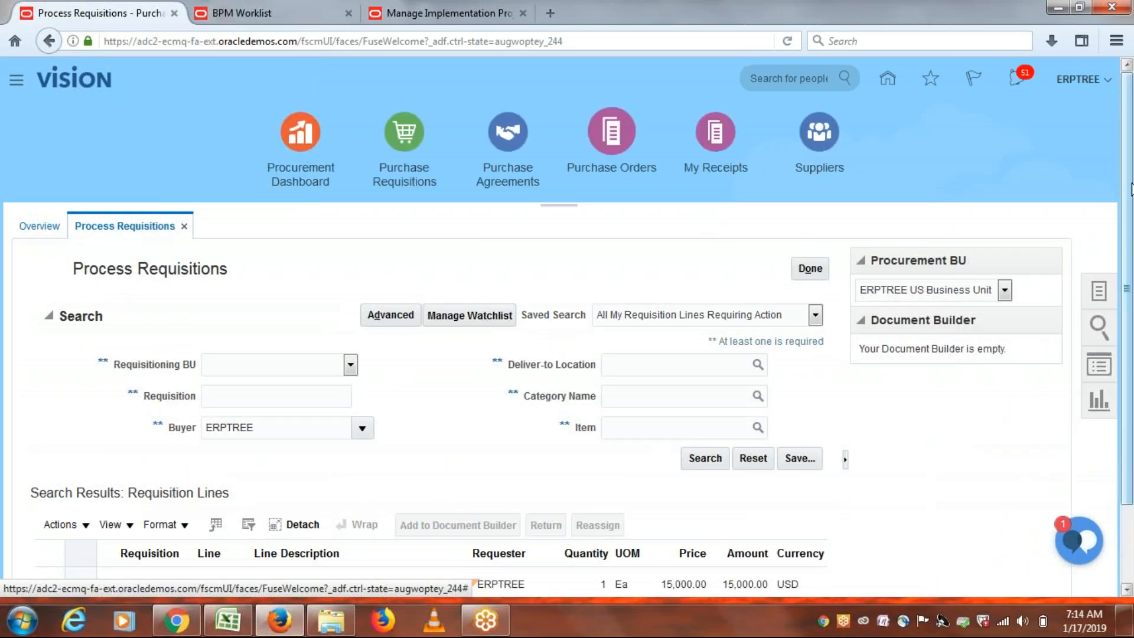
Add requisition 1001's MacBook line to the Document Builder with supplier ERPTREE Supplier-1.
scroll(1131, 282, down, 3)
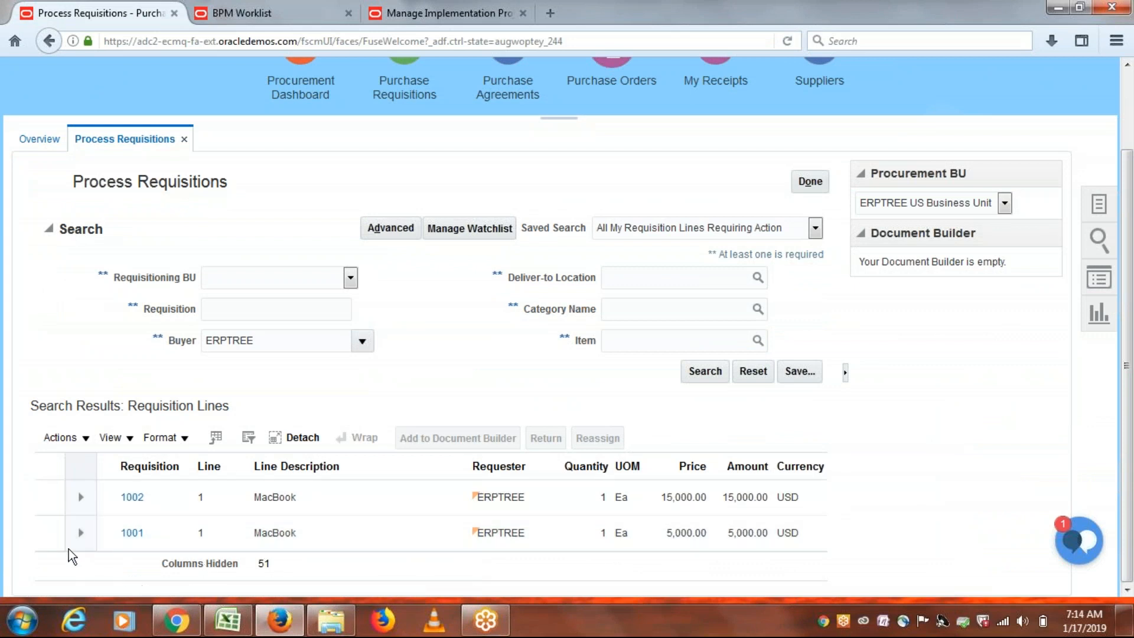
click(47, 535)
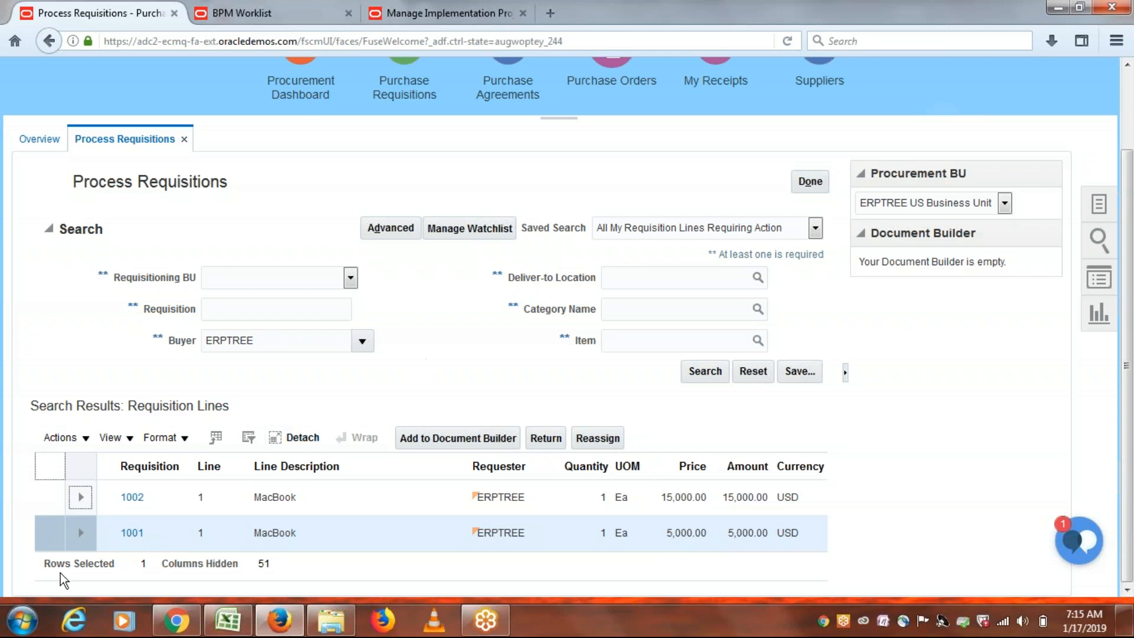
click(48, 538)
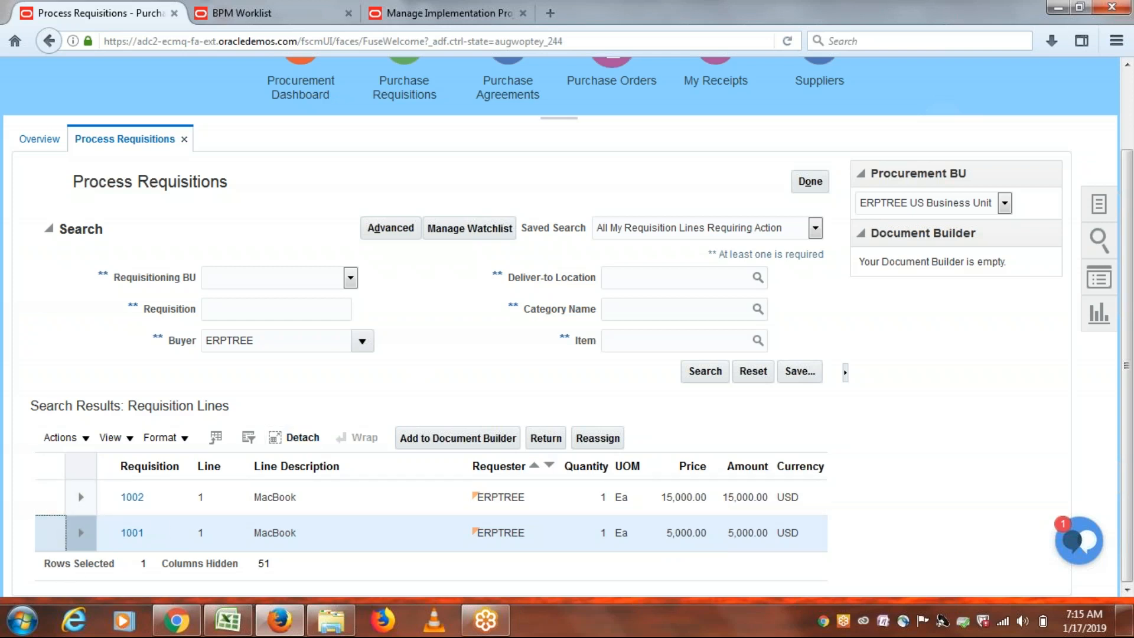
click(429, 449)
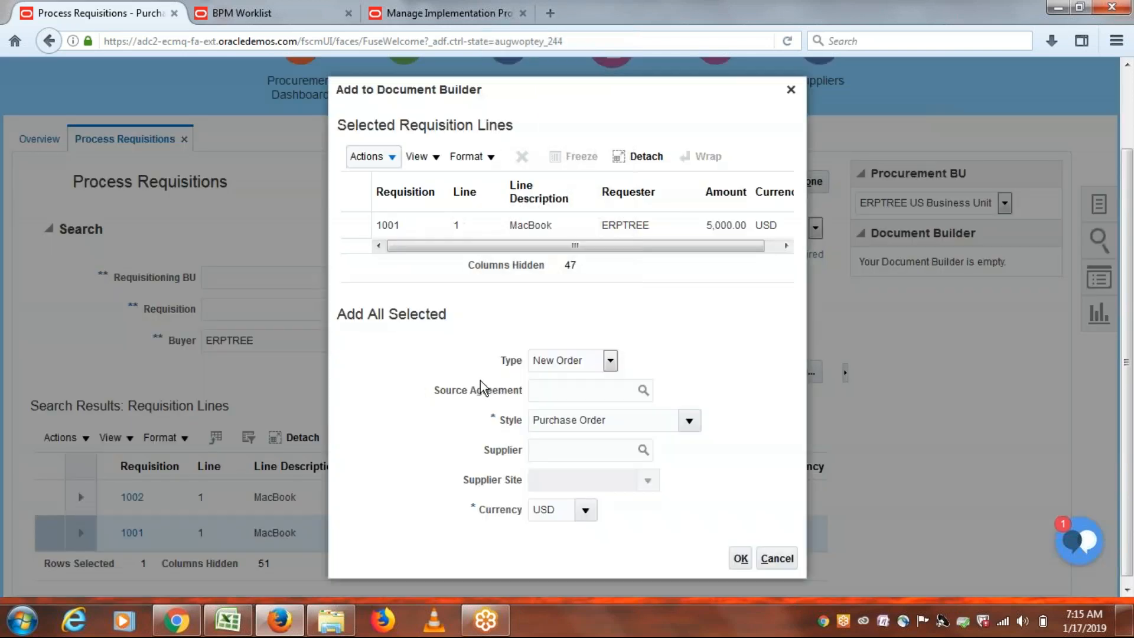
click(553, 450)
text(erptree )
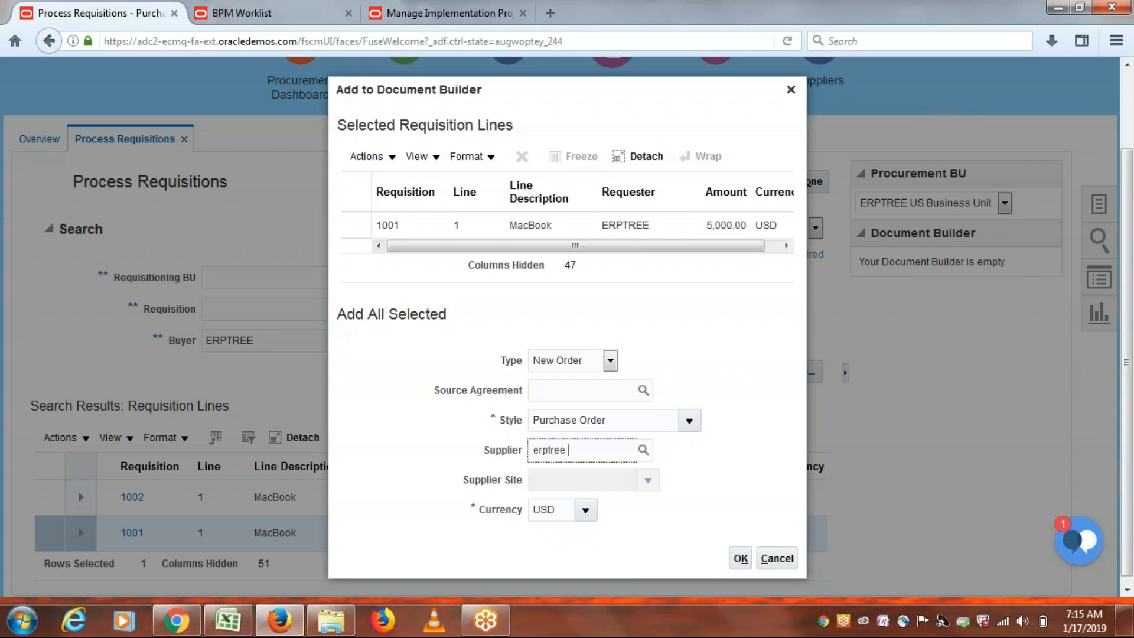
text(s)
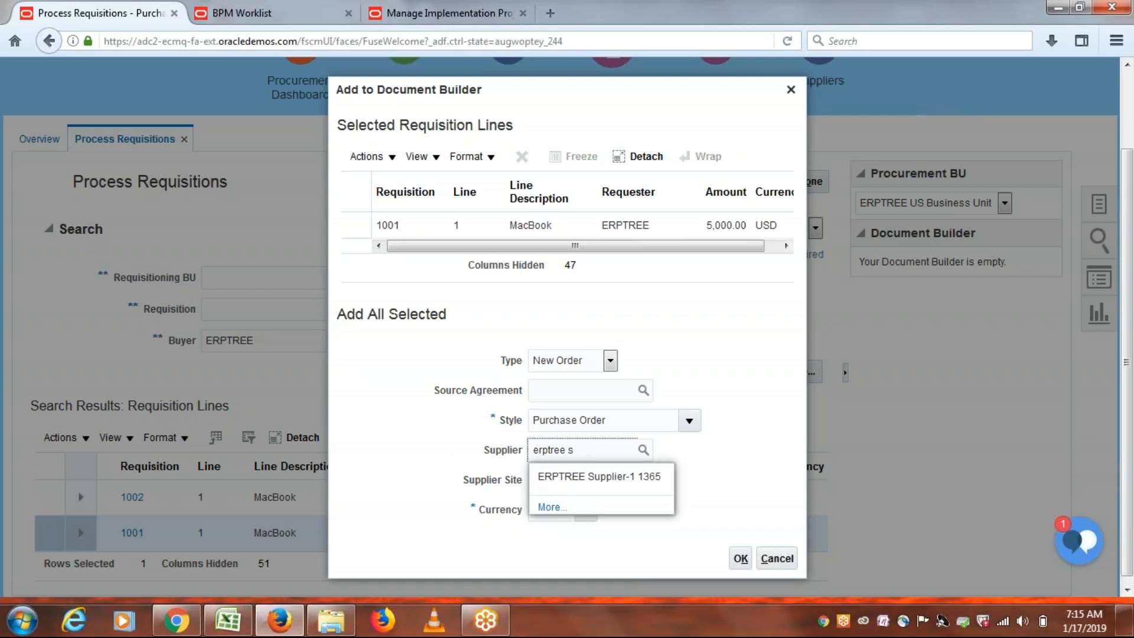
click(615, 478)
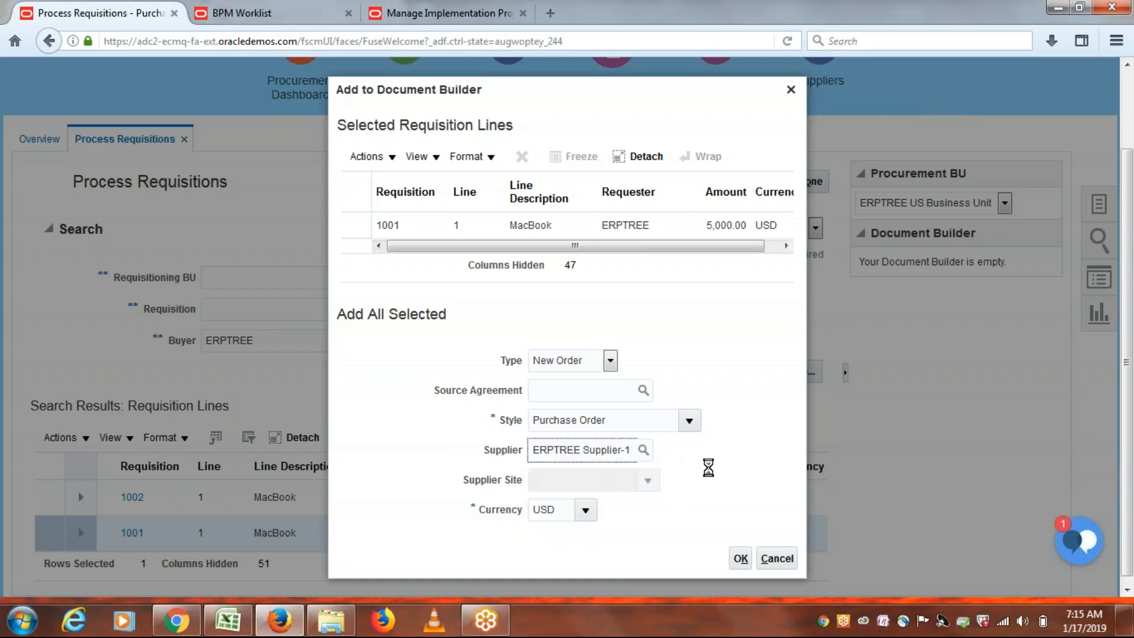
click(741, 558)
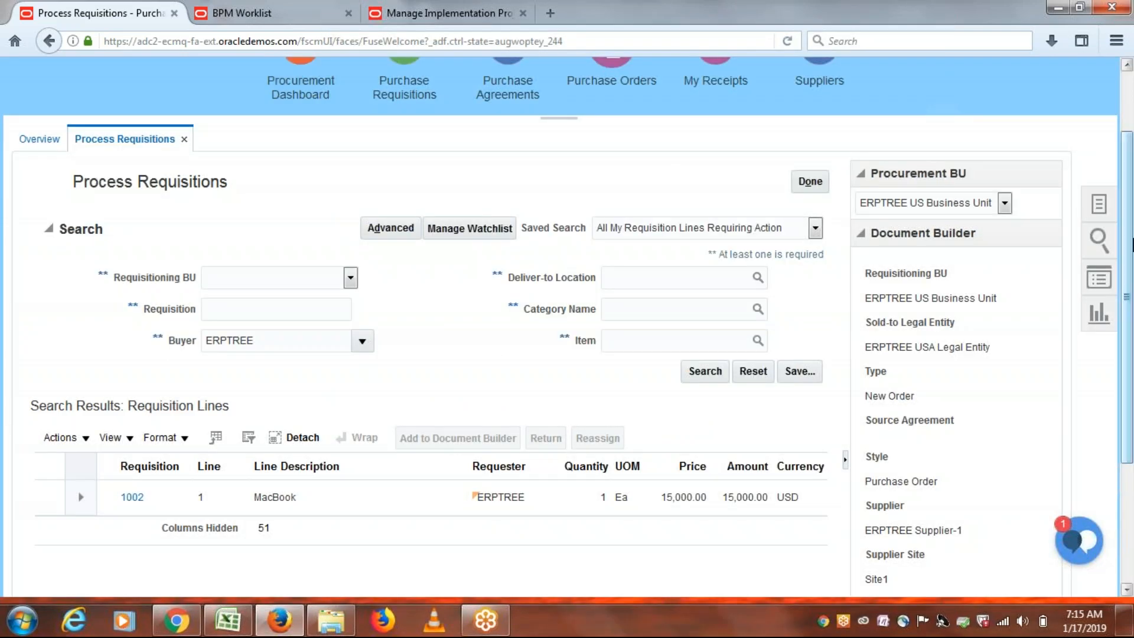
Create Purchase Order 2 from the Document Builder line and acknowledge the confirmation.
drag(1129, 223, 1129, 343)
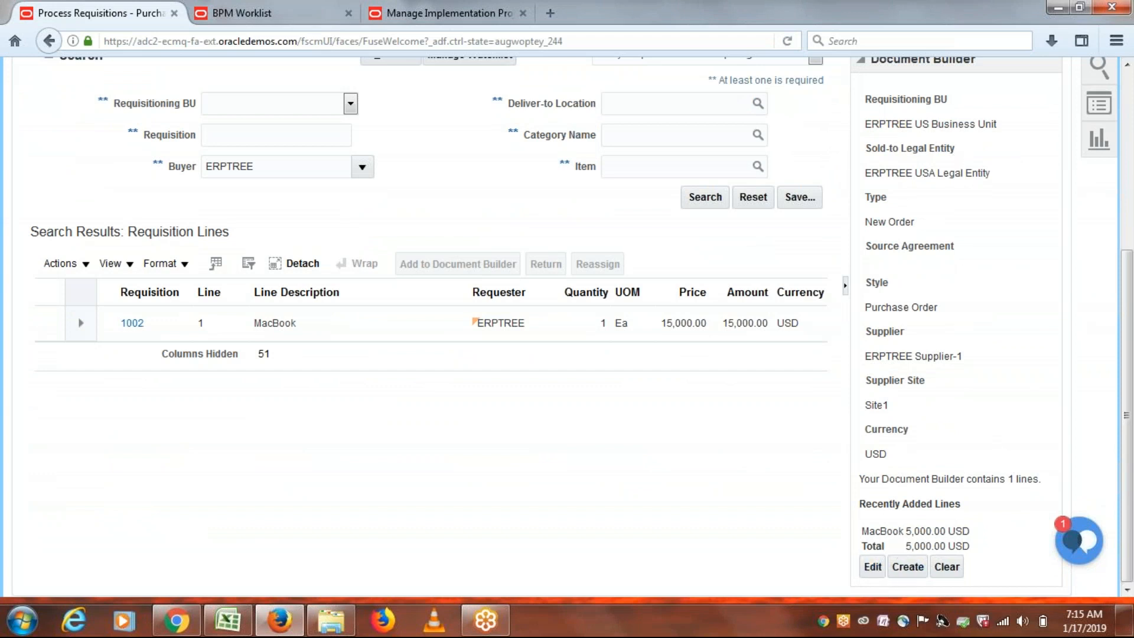
click(913, 571)
click(908, 567)
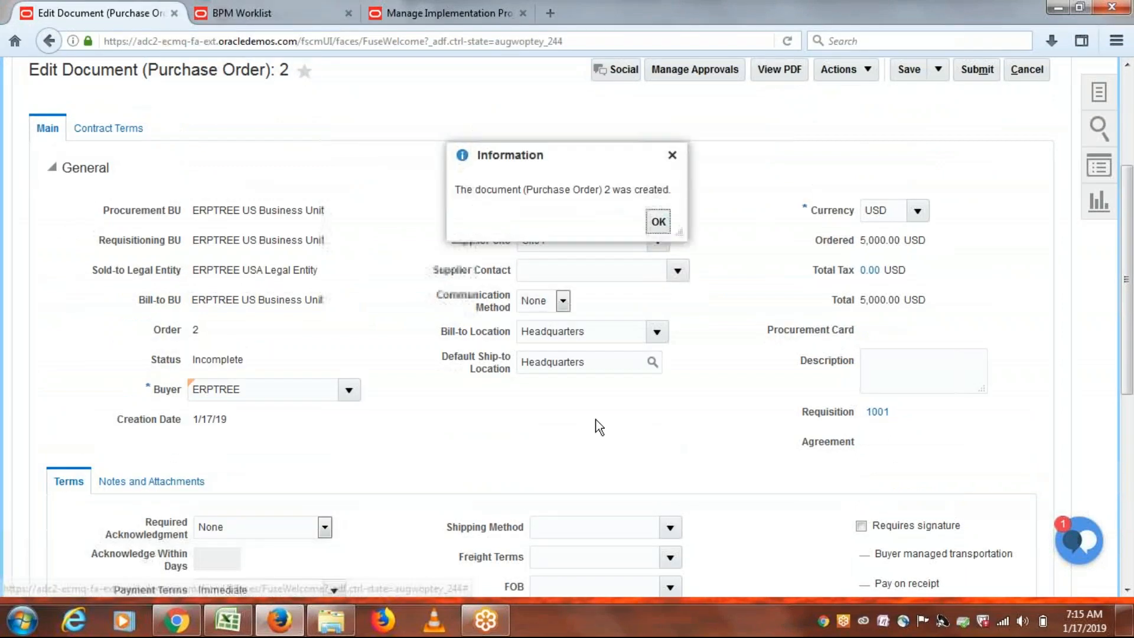
click(658, 223)
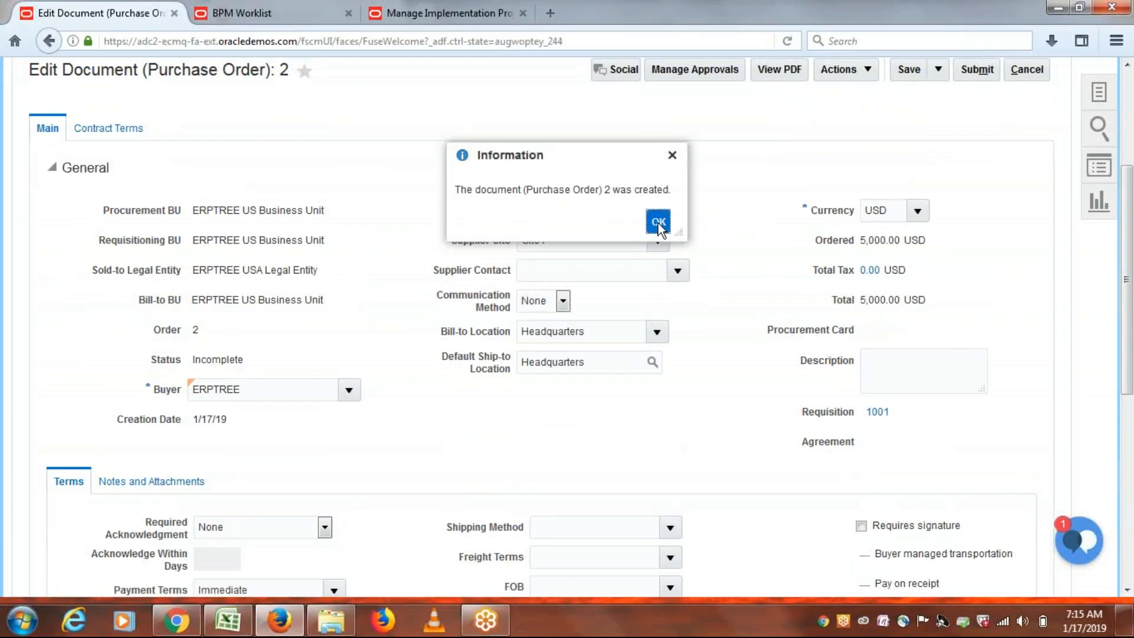
scroll(755, 278, down, 1)
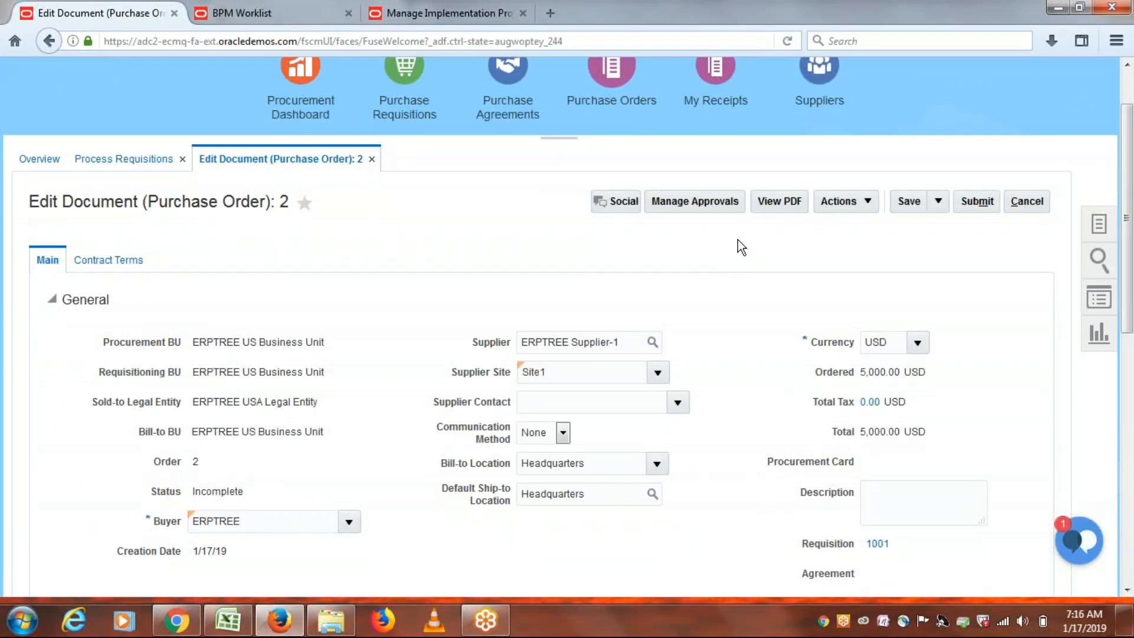
Review Purchase Order 2's approvers, with ERPTREE as consensus approver, and submit it.
click(675, 201)
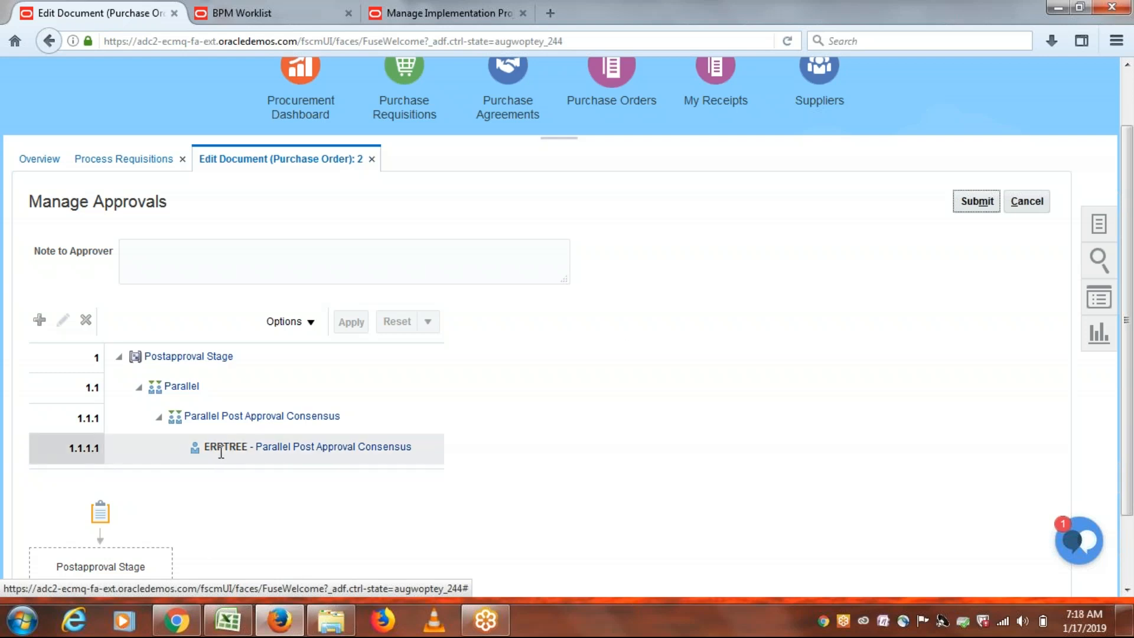
click(975, 204)
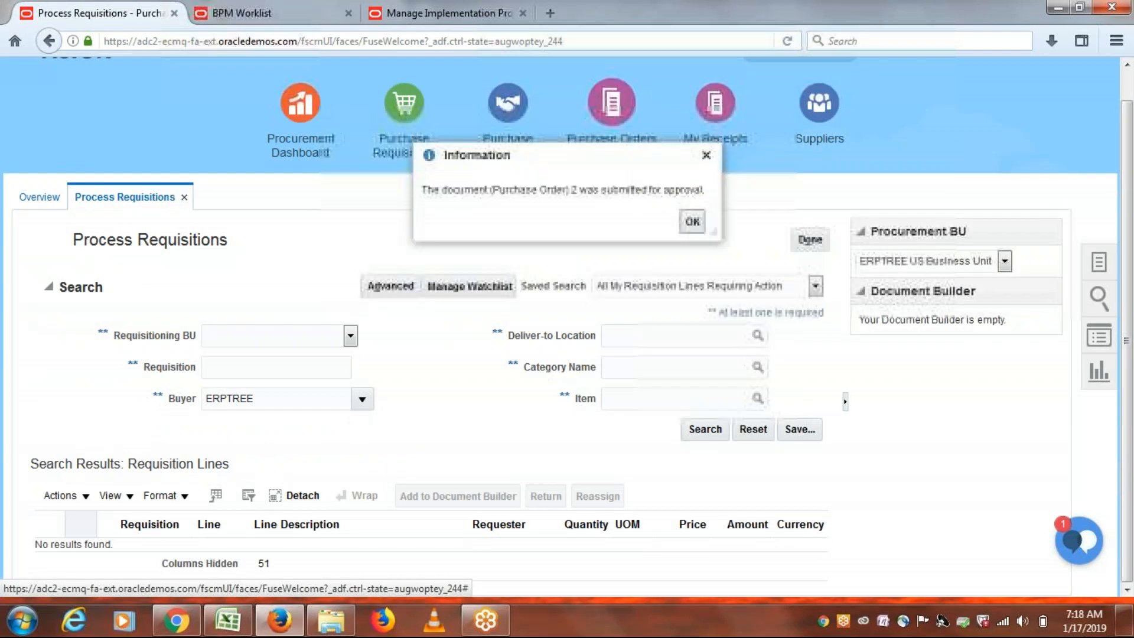
Dismiss the submission message, finish processing requisitions, and resend the page data.
click(692, 223)
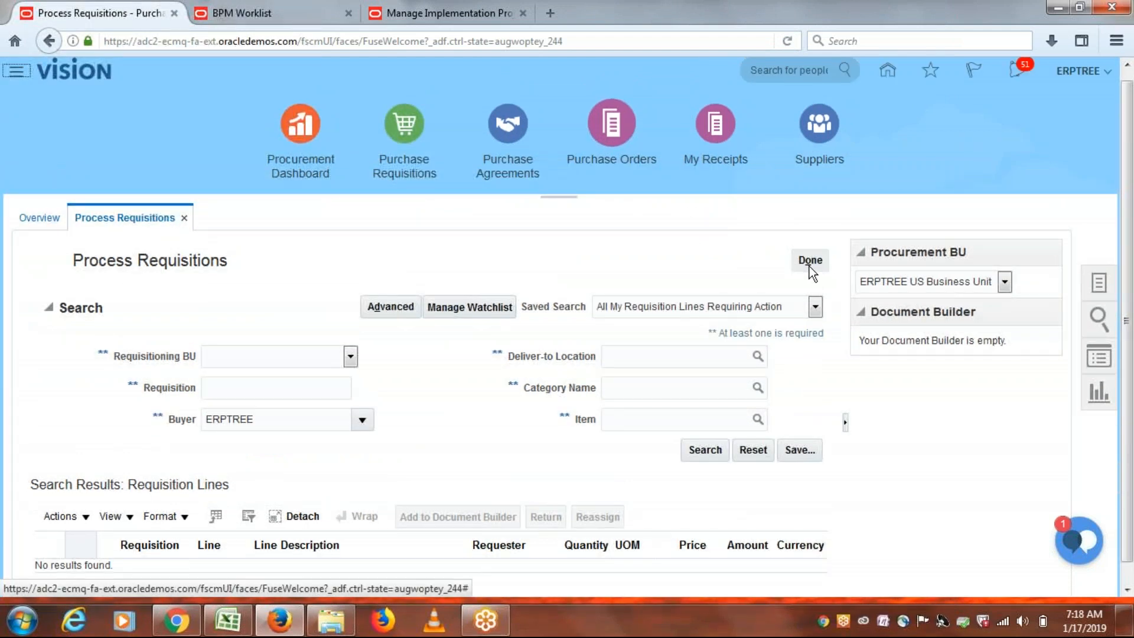
click(785, 40)
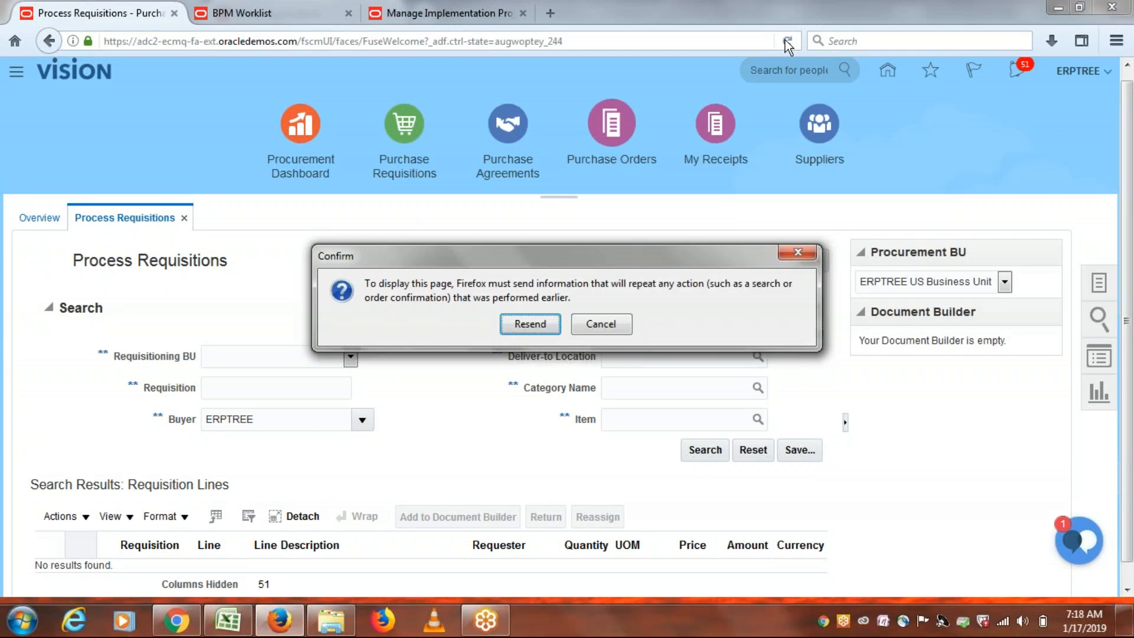
click(530, 324)
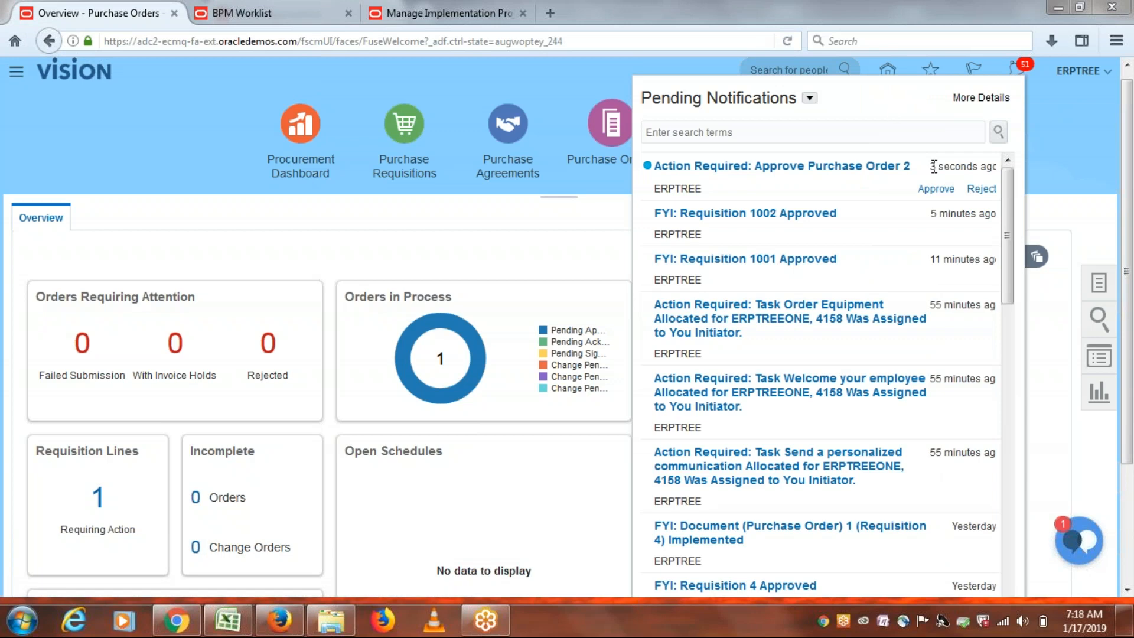
Approve Purchase Order 2 from its notification and close the notifications list.
click(936, 189)
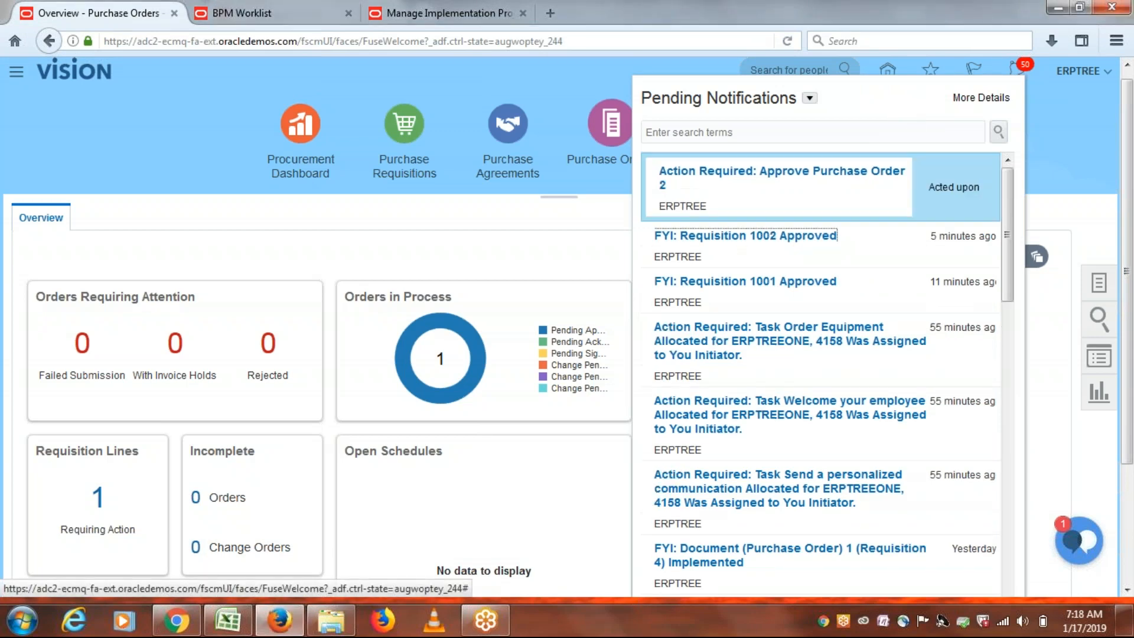
click(1058, 152)
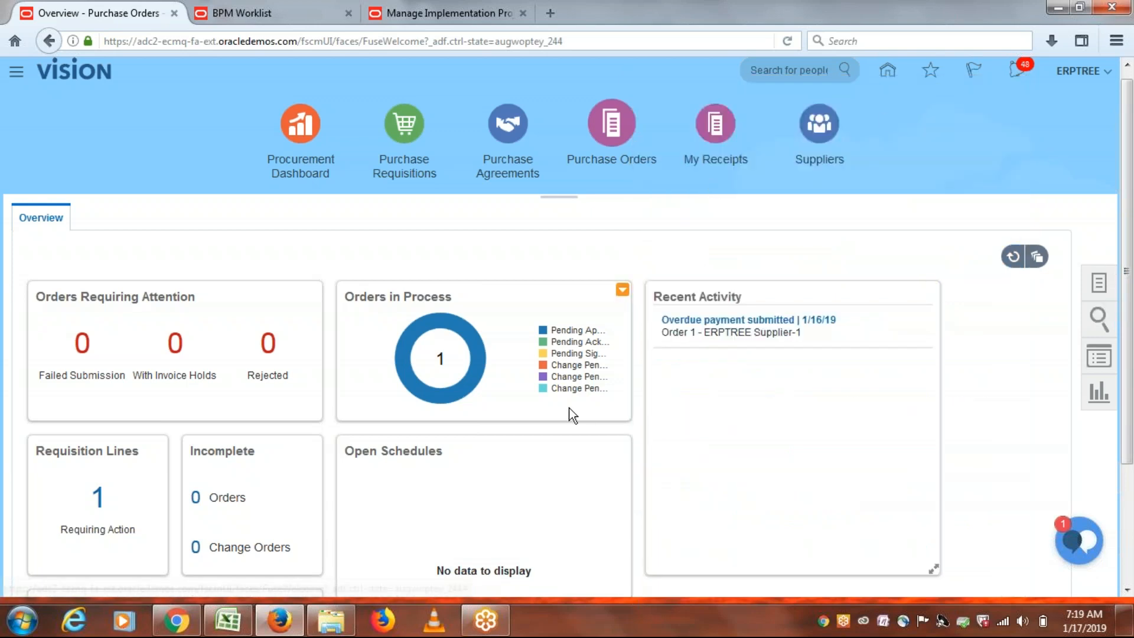
Show the procurement task list beside the Purchase Orders overview.
click(448, 356)
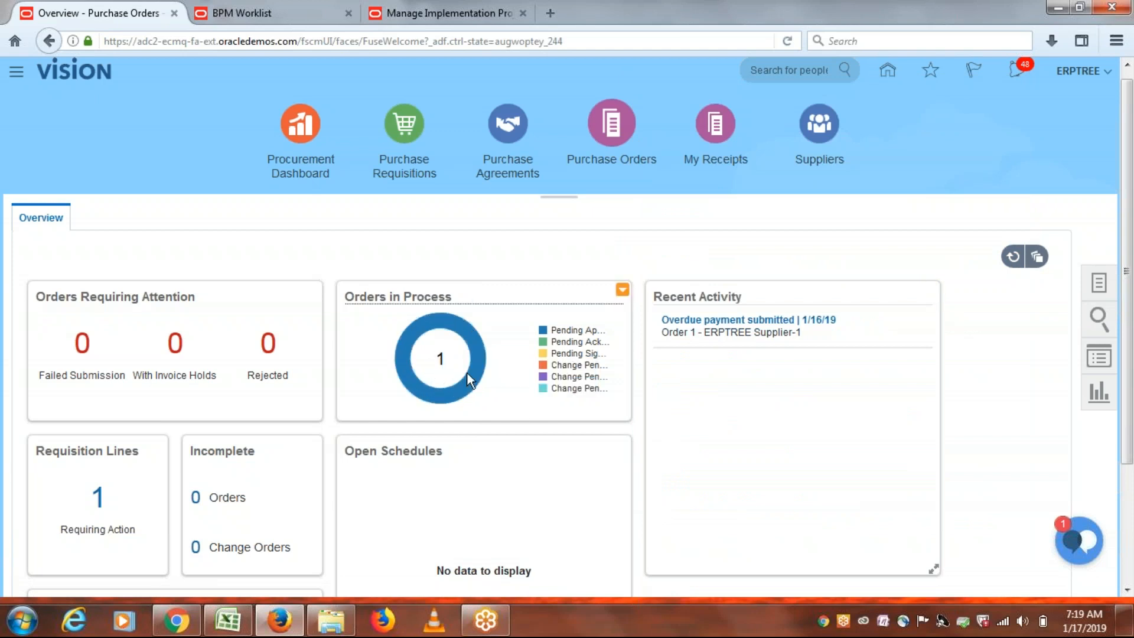
mouse_move(478, 381)
click(1097, 287)
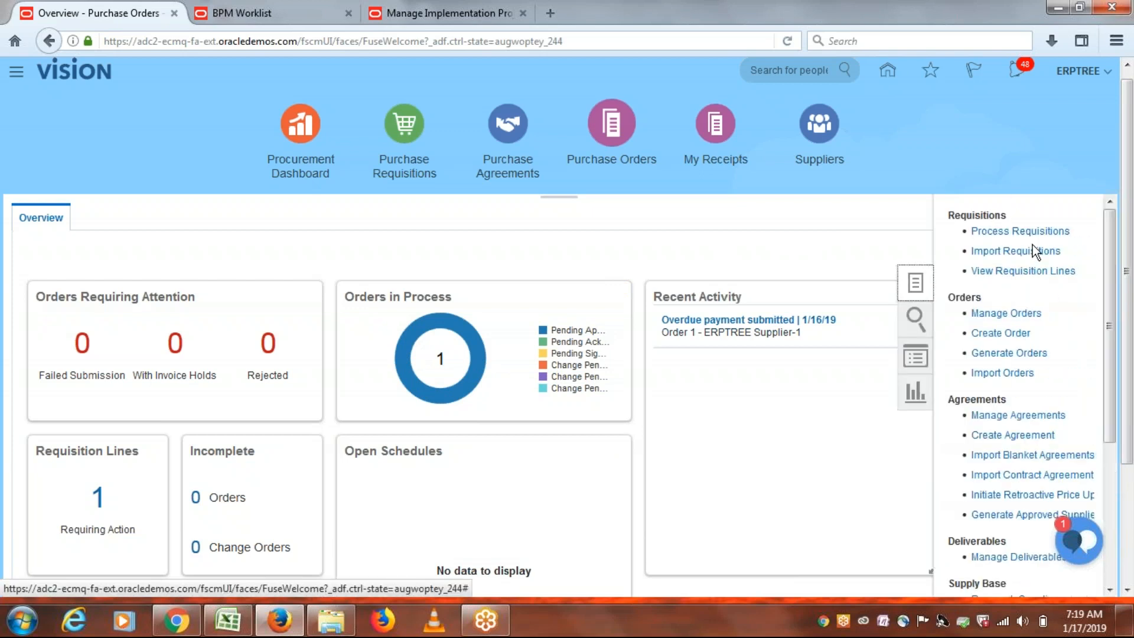
Search Manage Orders for order 2, confirm it is Open at 5,000.00 USD, and close the search.
click(1003, 316)
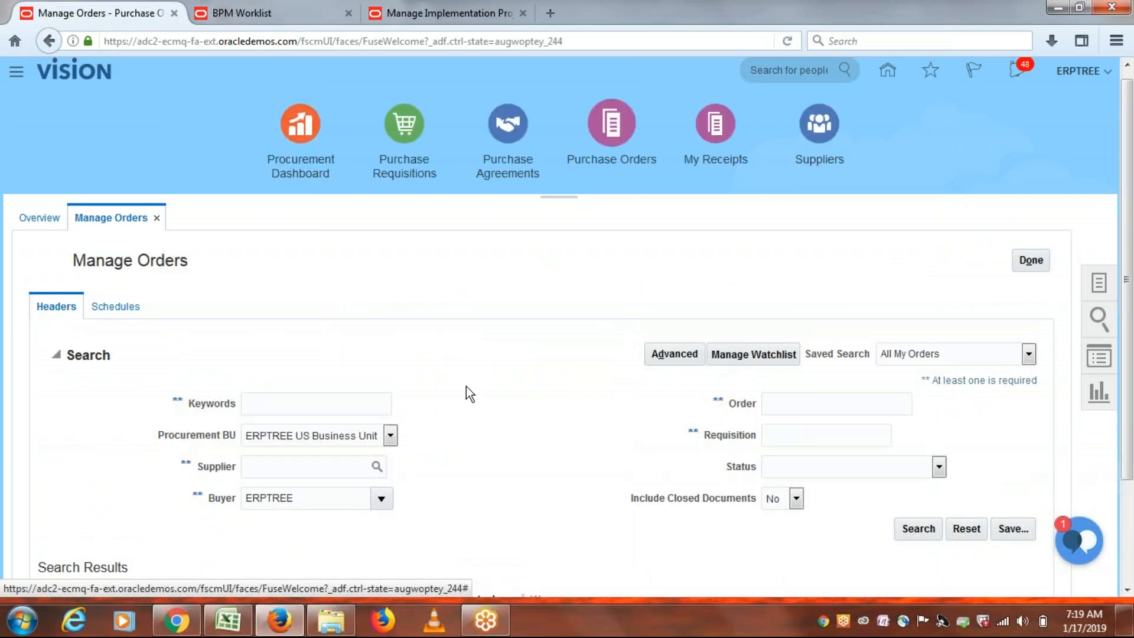
click(787, 403)
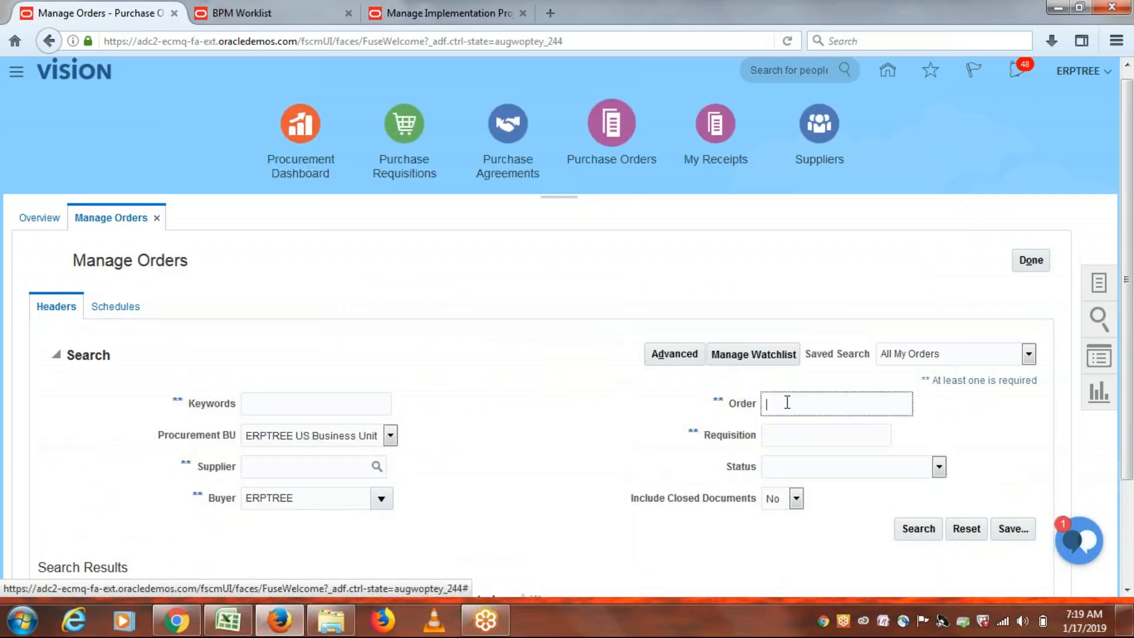
text(2)
click(917, 530)
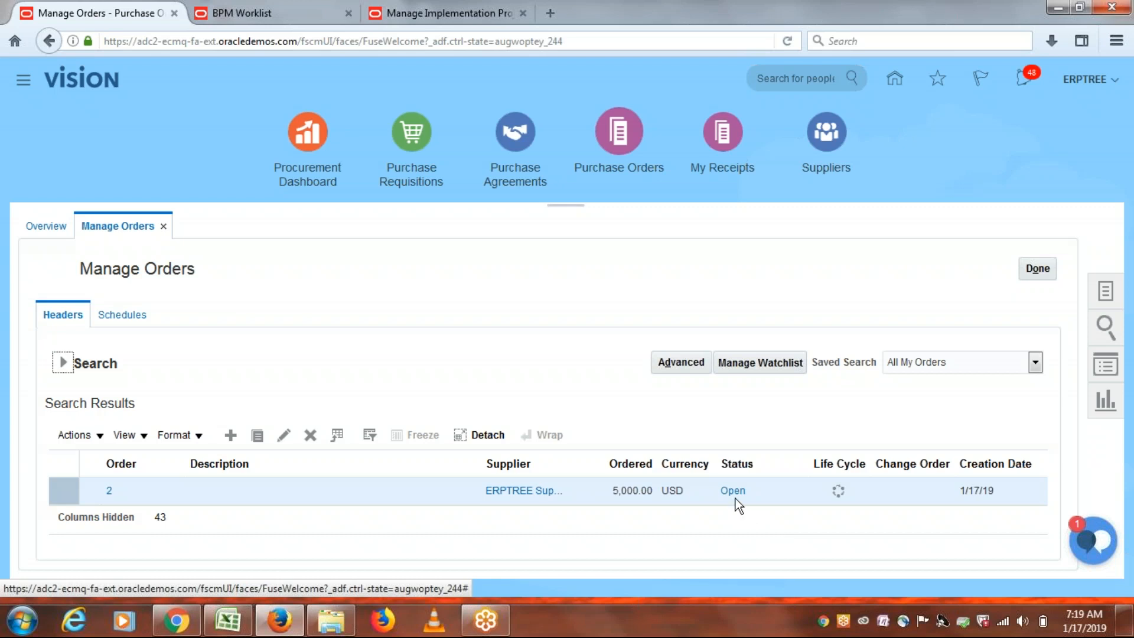
click(1044, 269)
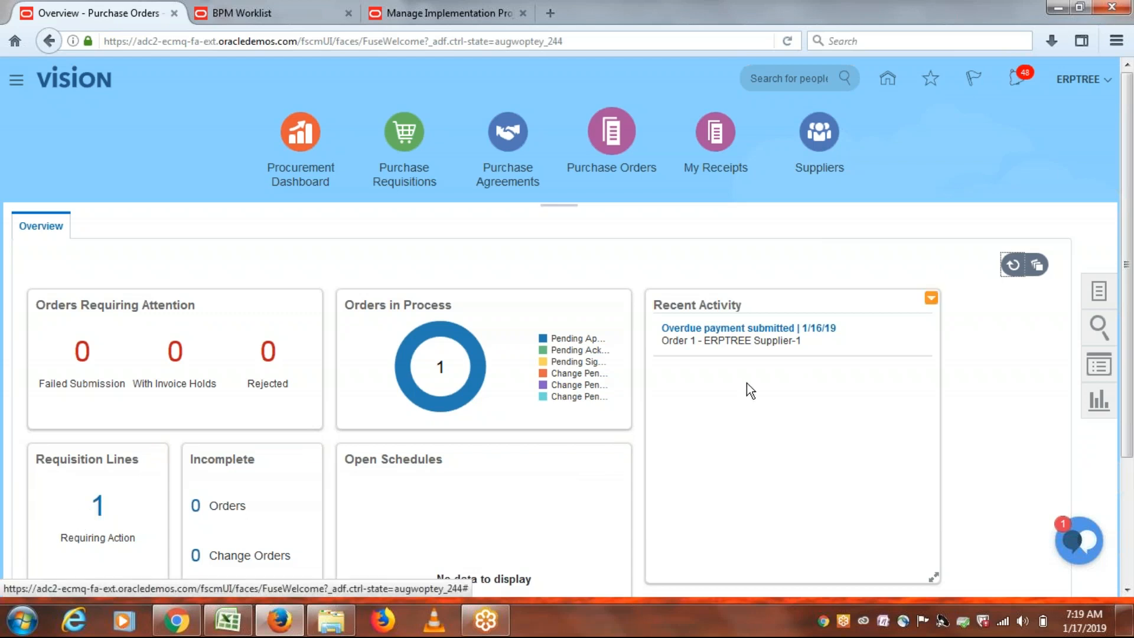
Reopen the procurement task list and go to Process Requisitions.
click(1098, 294)
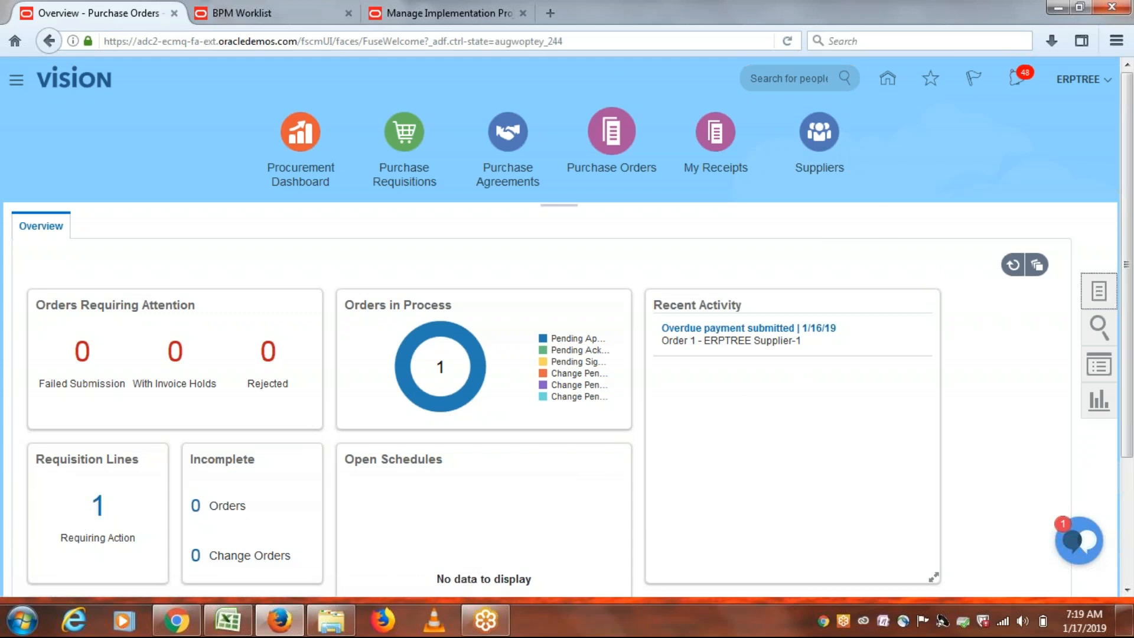
click(1019, 239)
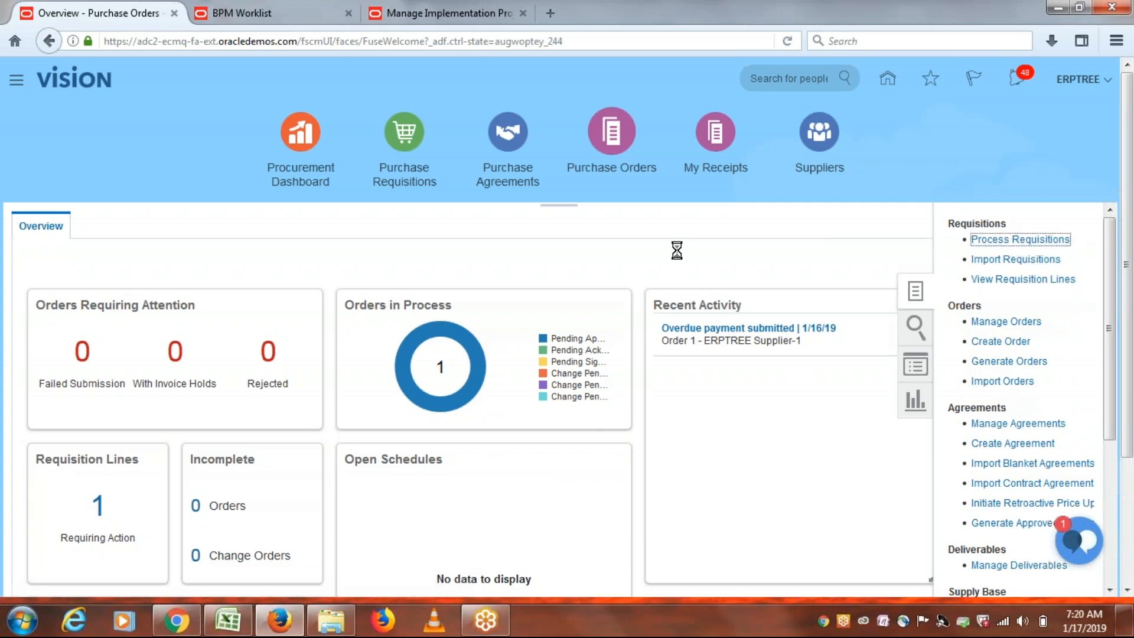
Select requisition 1002's MacBook line and send it to the Document Builder.
drag(1125, 212, 1116, 325)
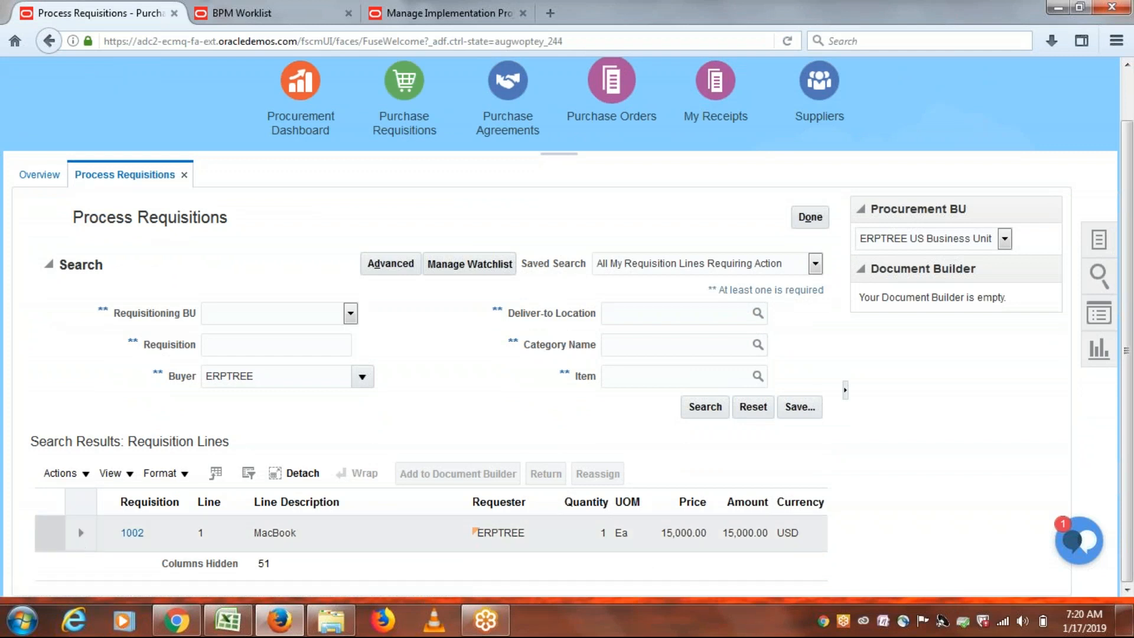
click(49, 531)
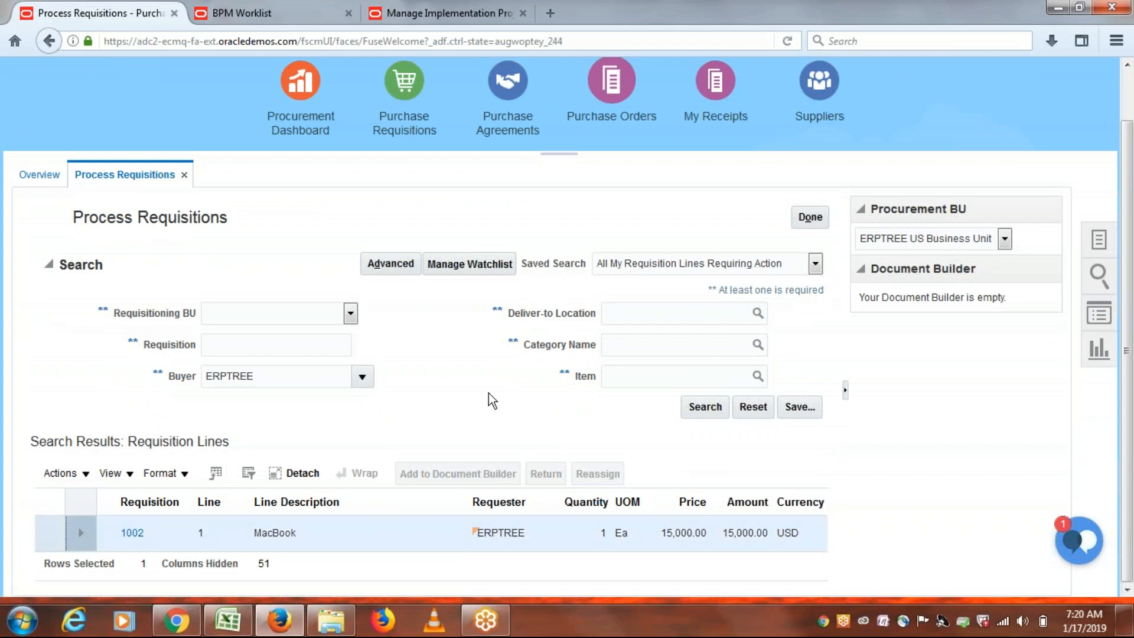
click(459, 471)
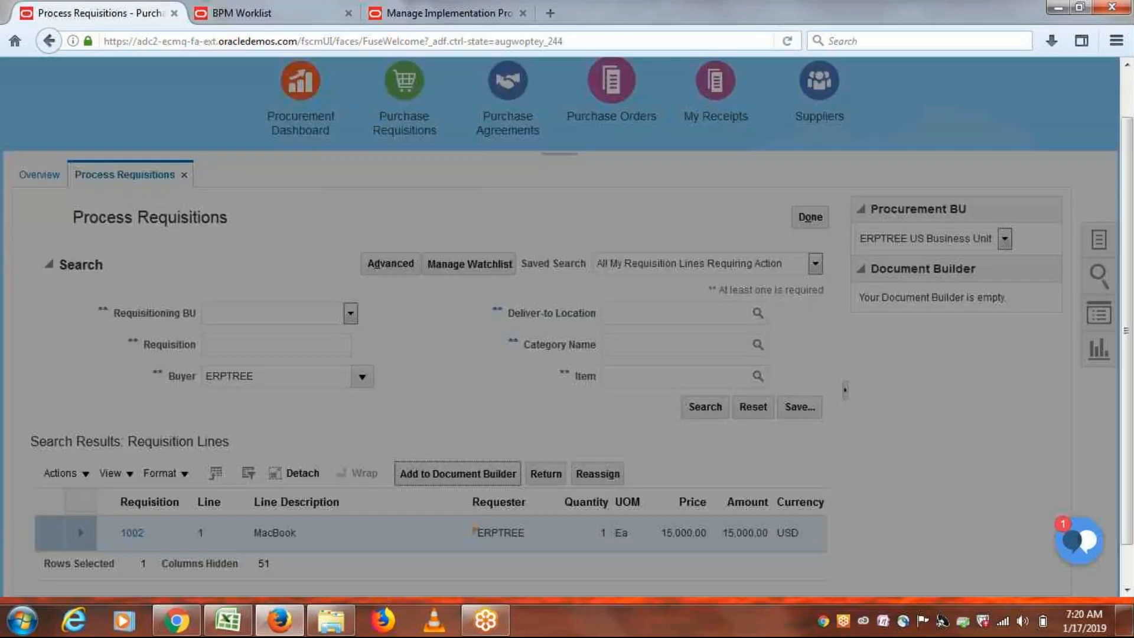
Choose ERPTREE Supplier-1 as the supplier and add the MacBook line to the Document Builder.
click(585, 446)
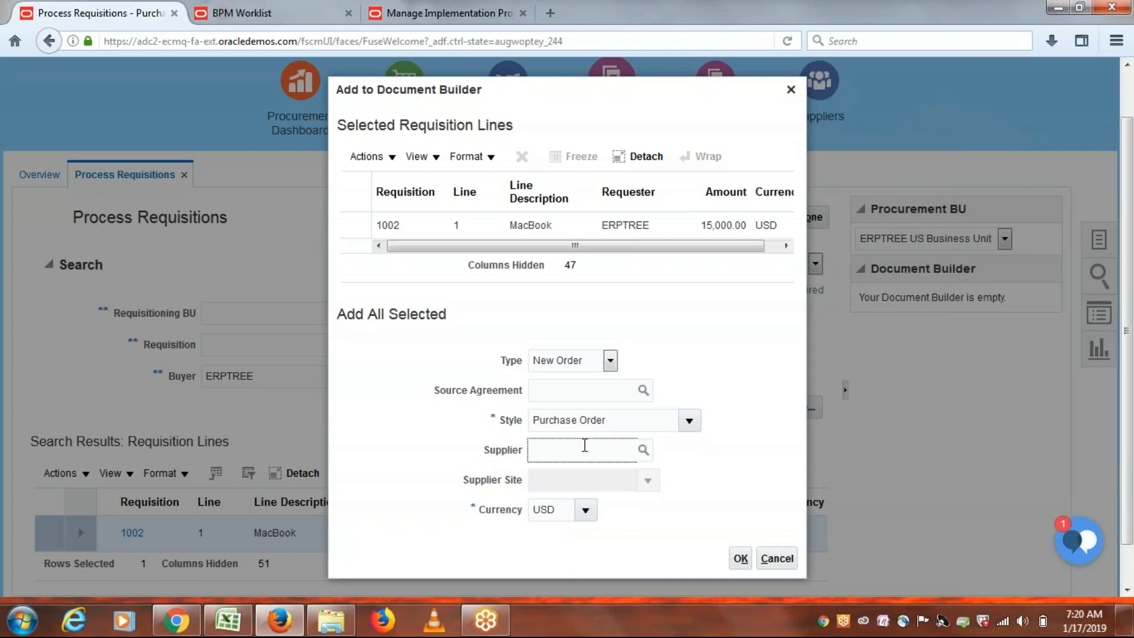
text(ERPTREE)
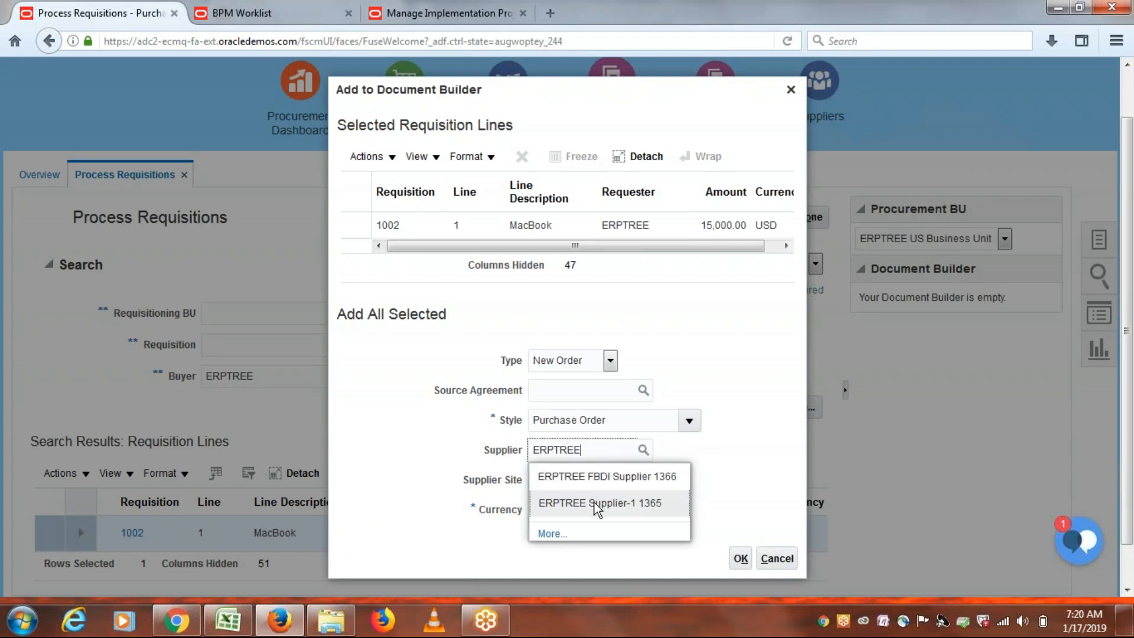
click(598, 505)
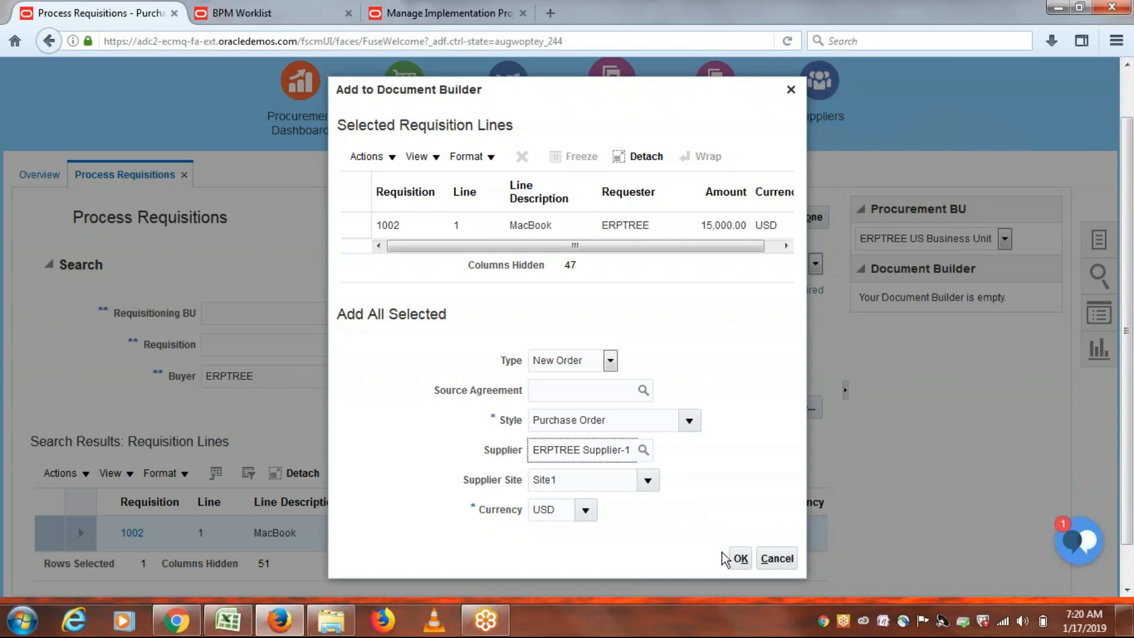
click(739, 559)
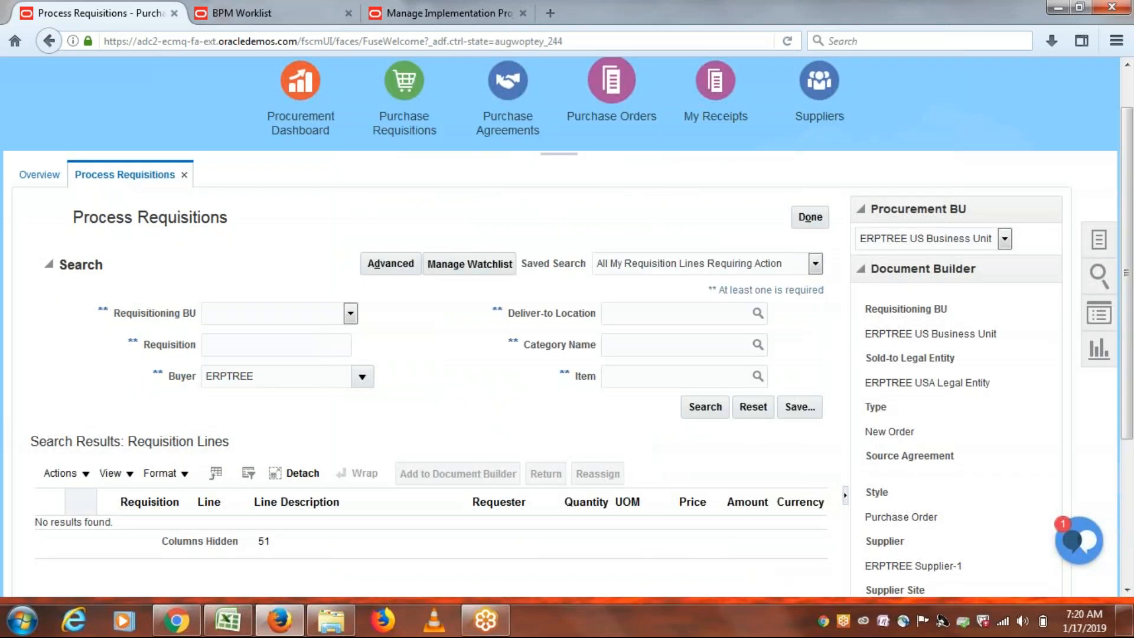
scroll(892, 582, down, 3)
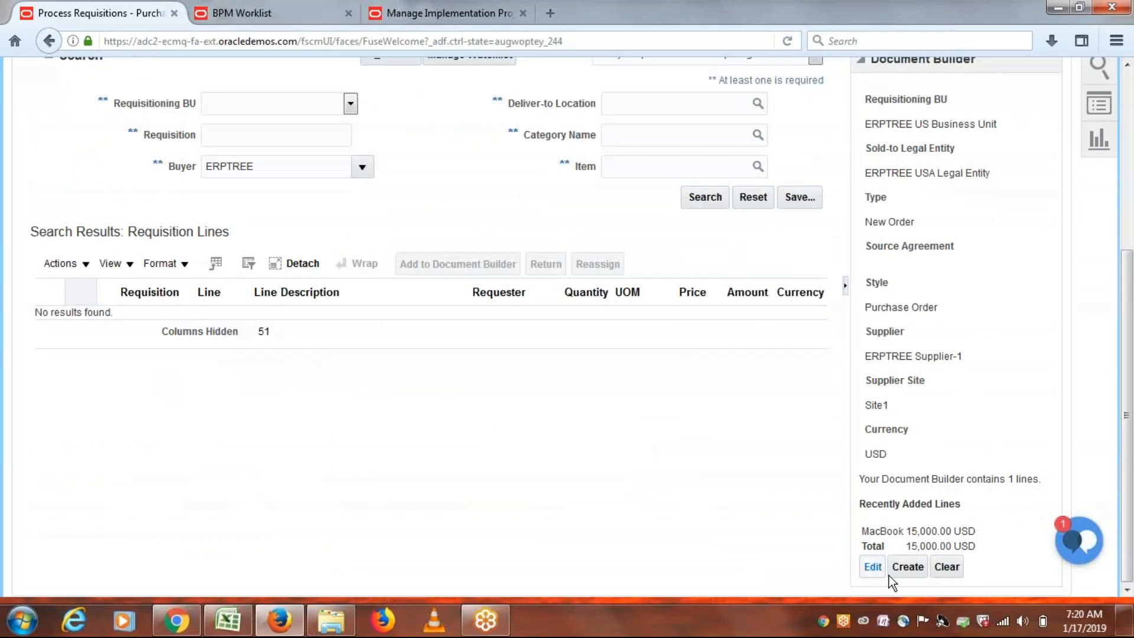
Create Purchase Order 3 from the Document Builder line and acknowledge the confirmation.
click(908, 567)
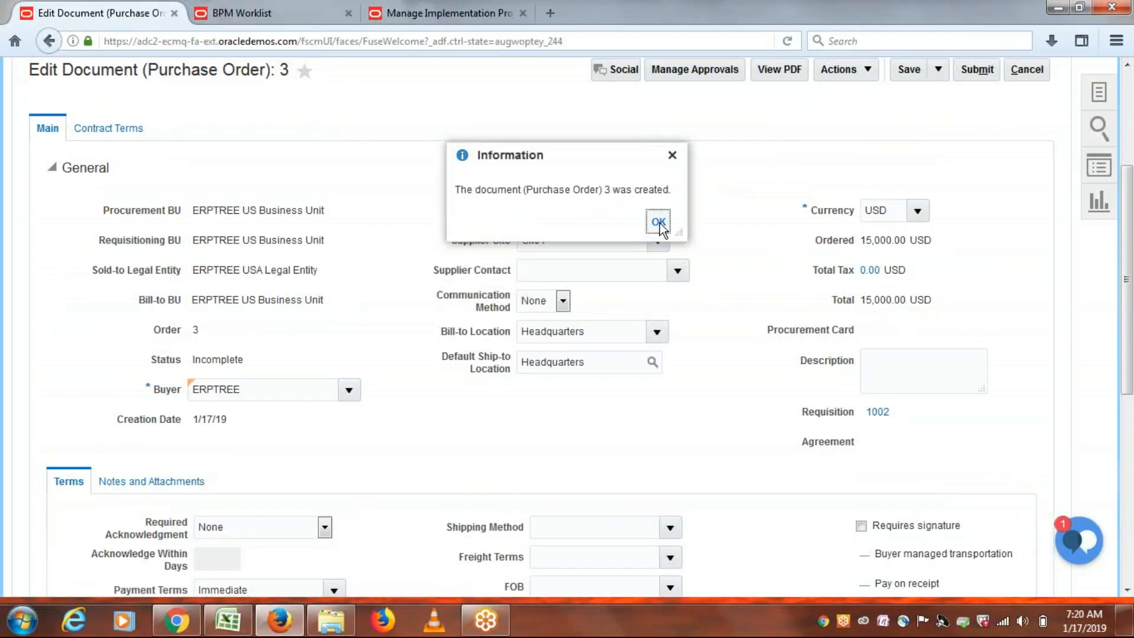
click(658, 223)
drag(1131, 182, 1132, 215)
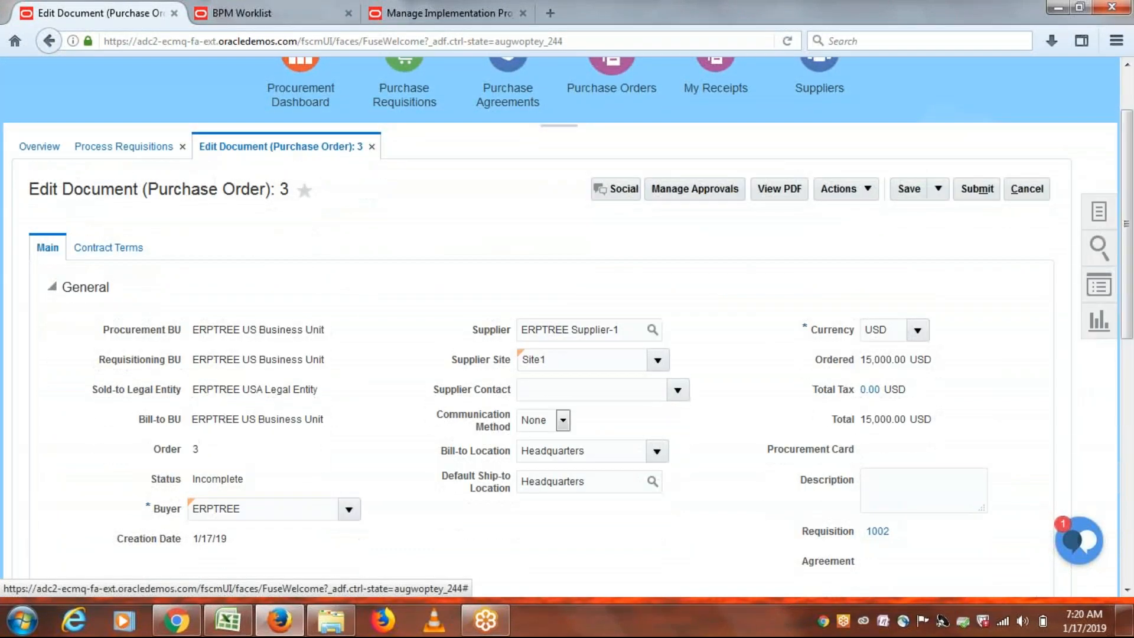
Review the approval chain for Purchase Order 3, then submit it for approval.
click(682, 187)
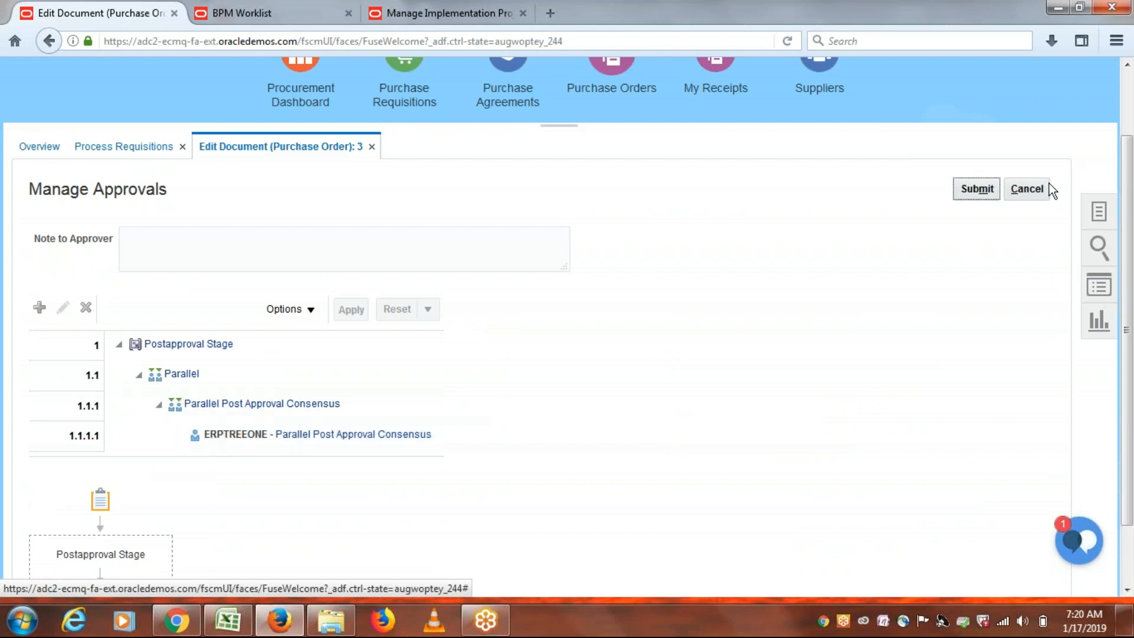
click(978, 190)
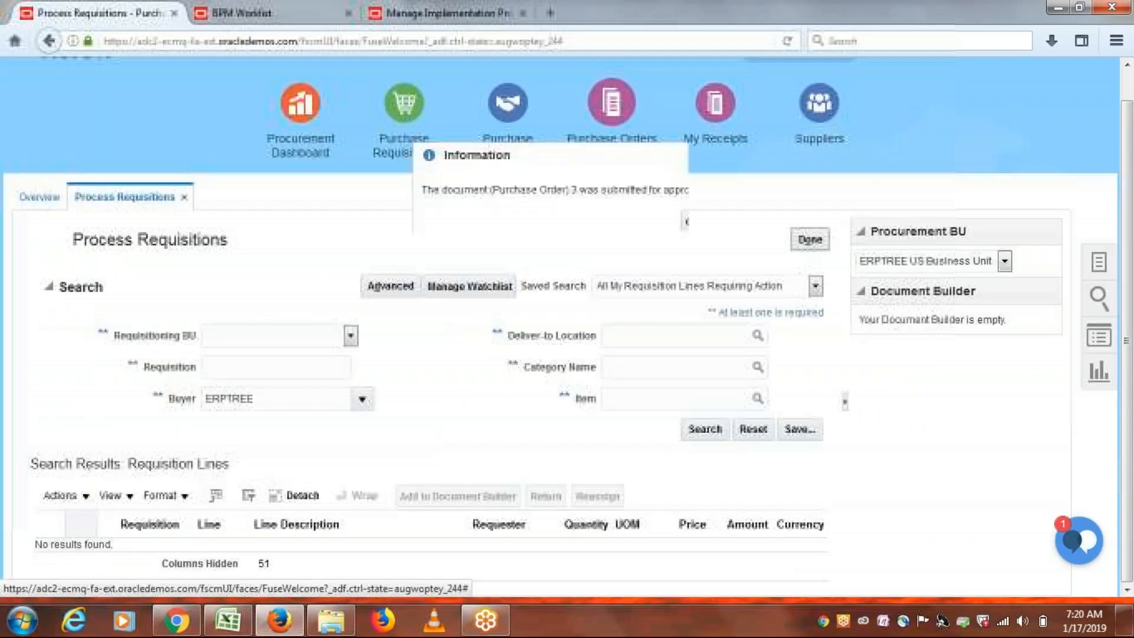
Acknowledge the submission, switch to the approver's Chrome window, and reload its home page.
click(693, 222)
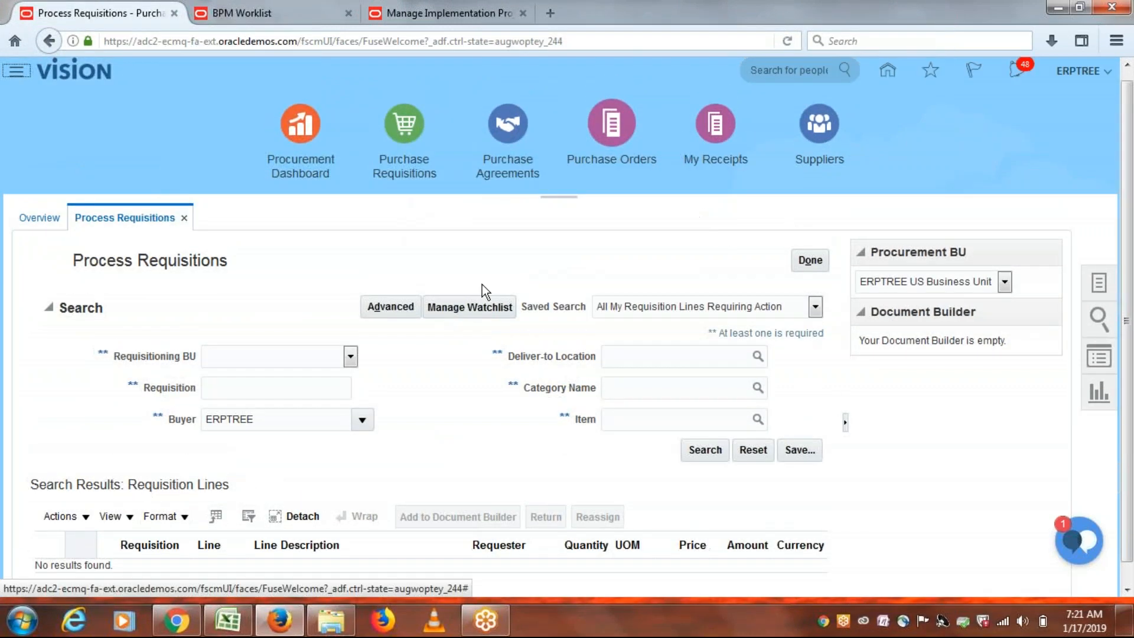
click(176, 620)
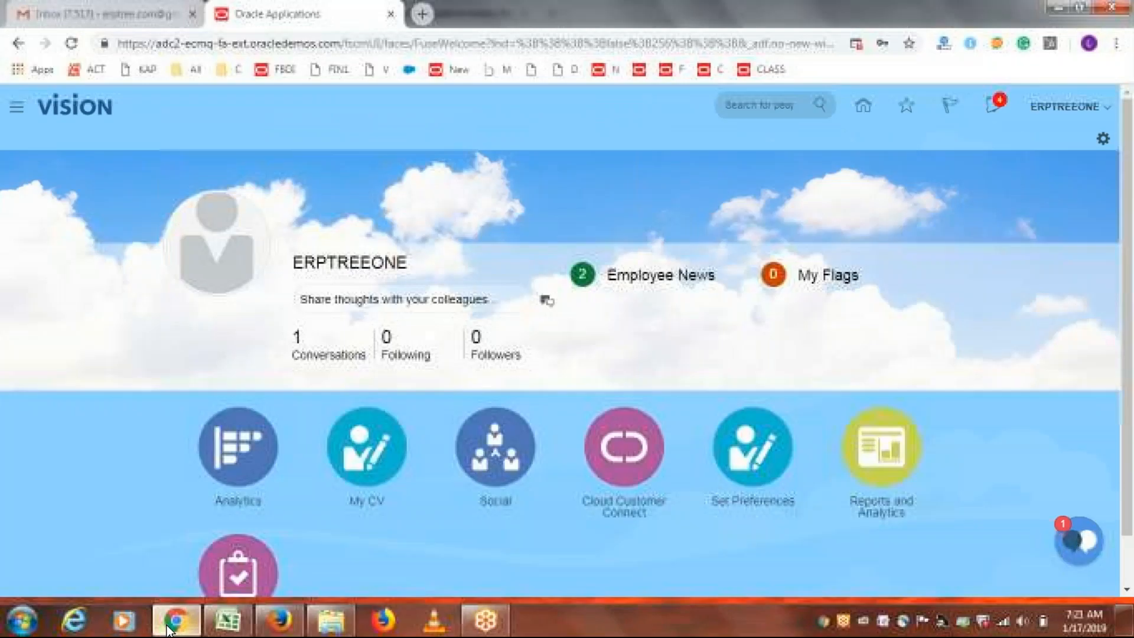
click(448, 43)
key(Return)
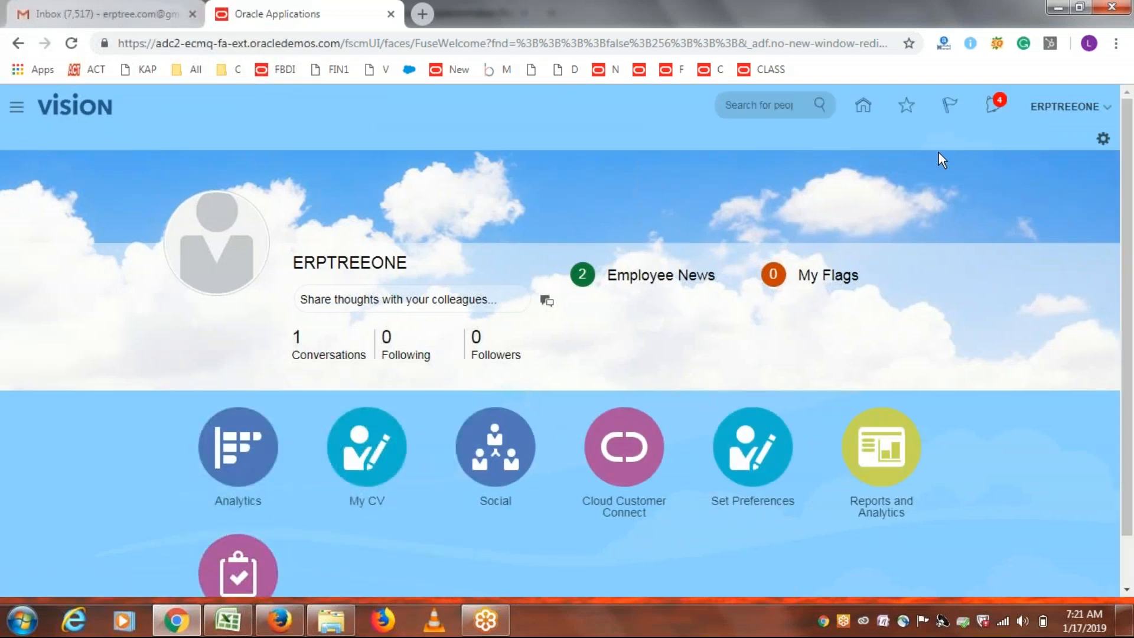
Check the approver's notifications, then reload the home page to fetch new ones.
click(999, 115)
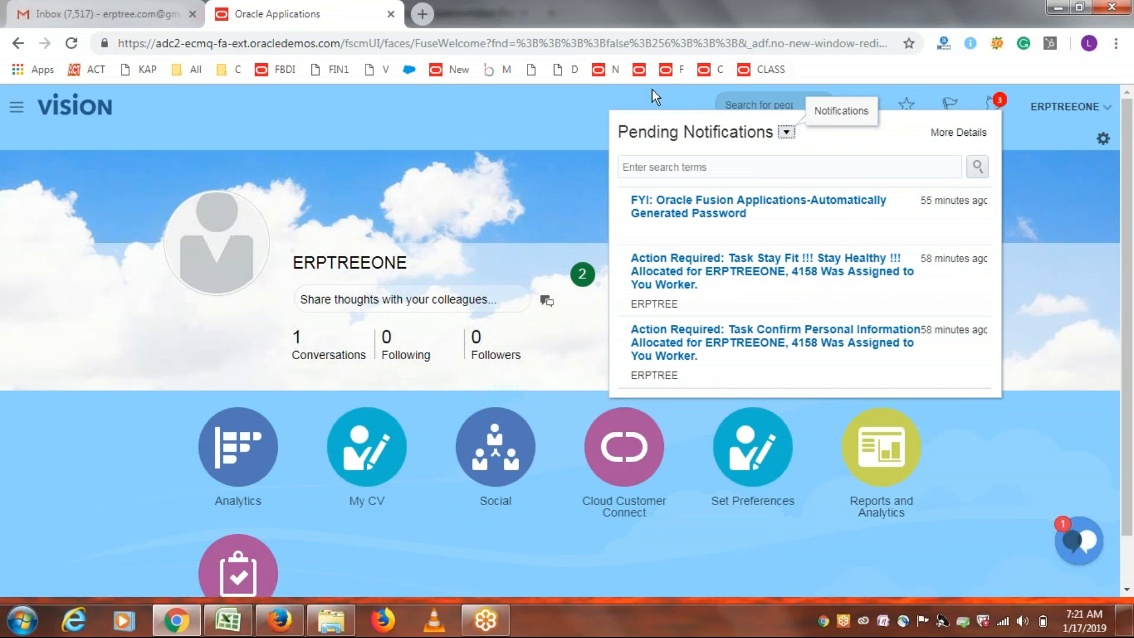
click(511, 120)
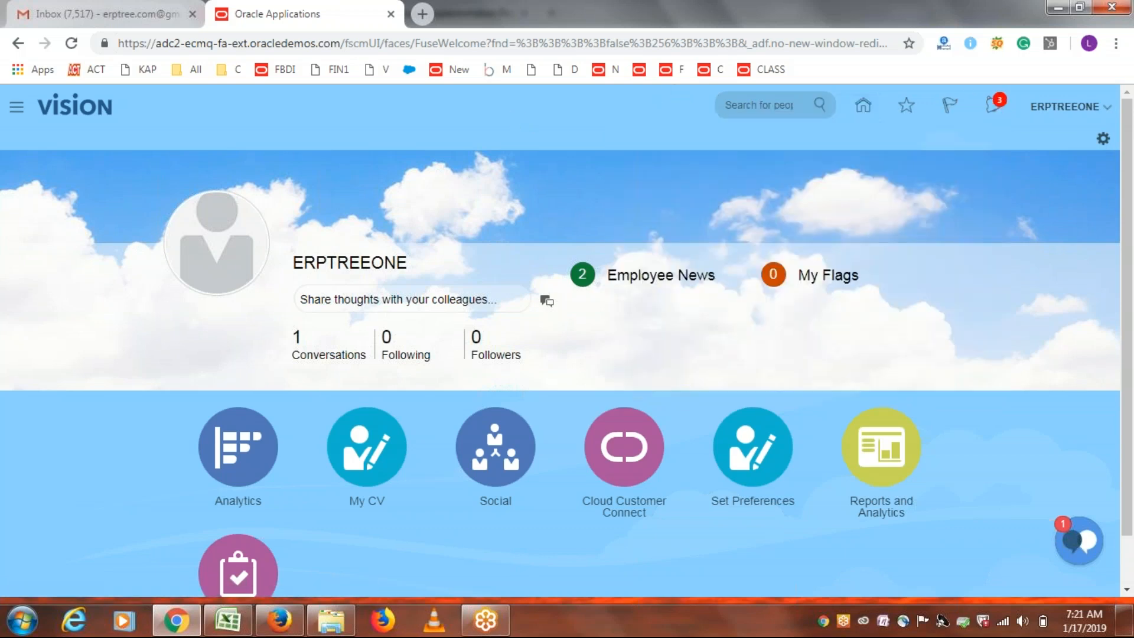
click(745, 44)
key(Return)
Reload the approver's page and approve Purchase Order 3 from its notification.
click(719, 43)
key(Return)
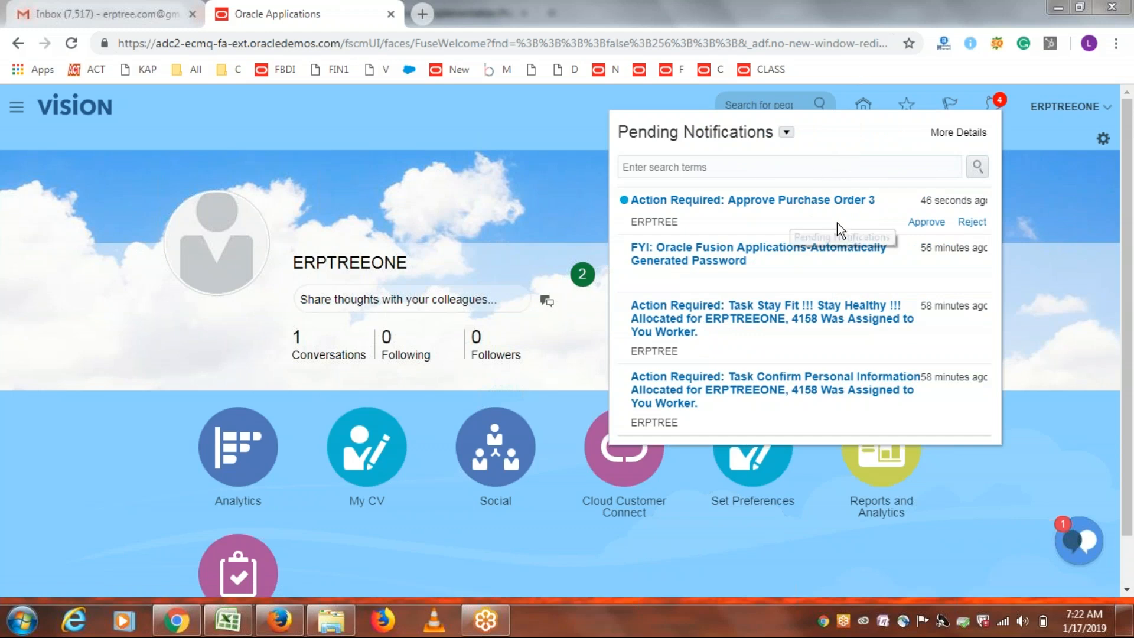
click(924, 228)
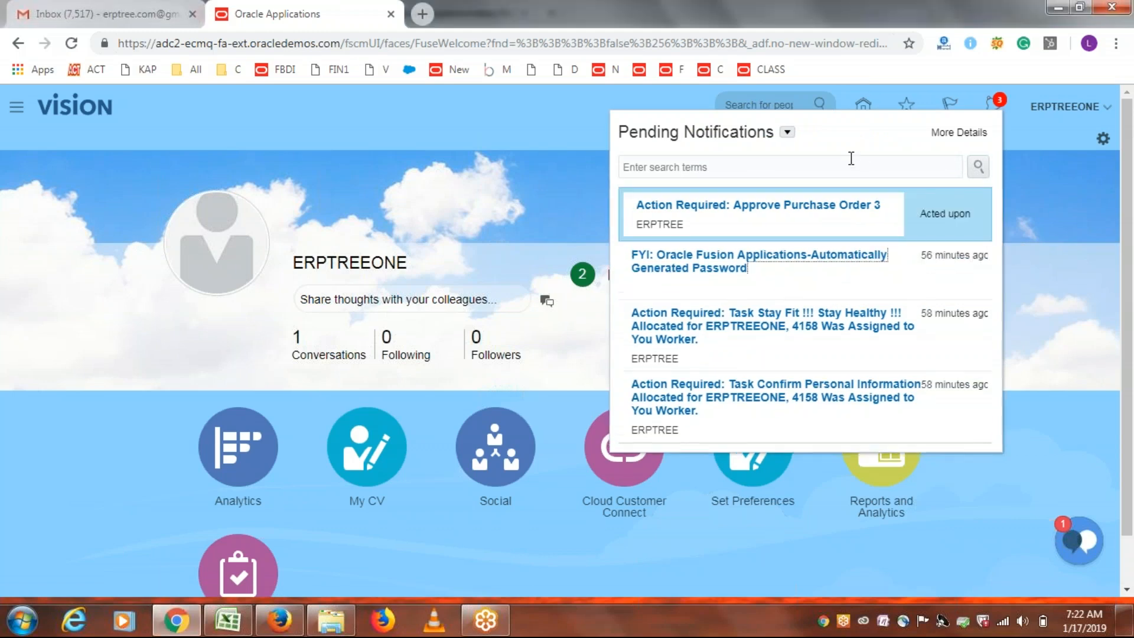
click(565, 121)
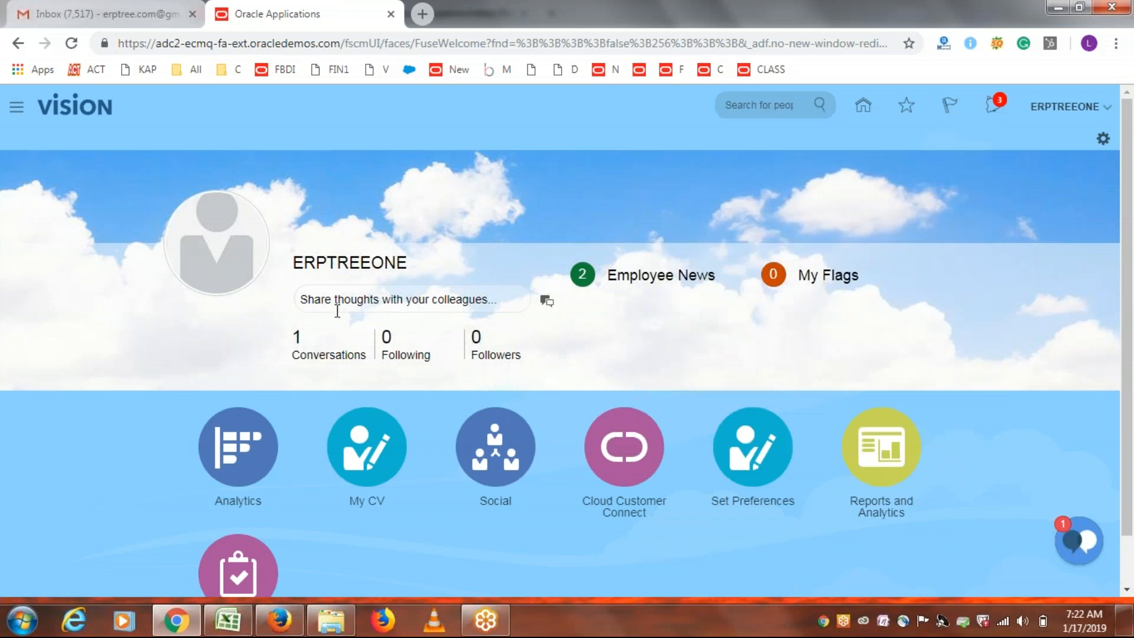
Return to the buyer's Firefox window and reload the Process Requisitions page, resending the data.
click(280, 620)
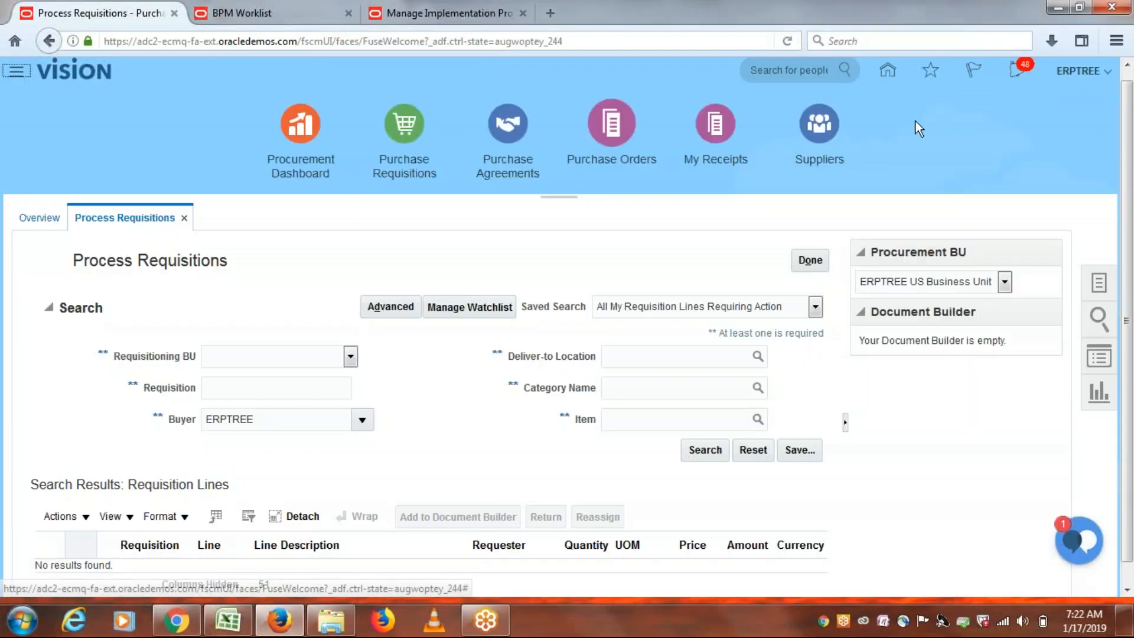
drag(1133, 148, 1128, 135)
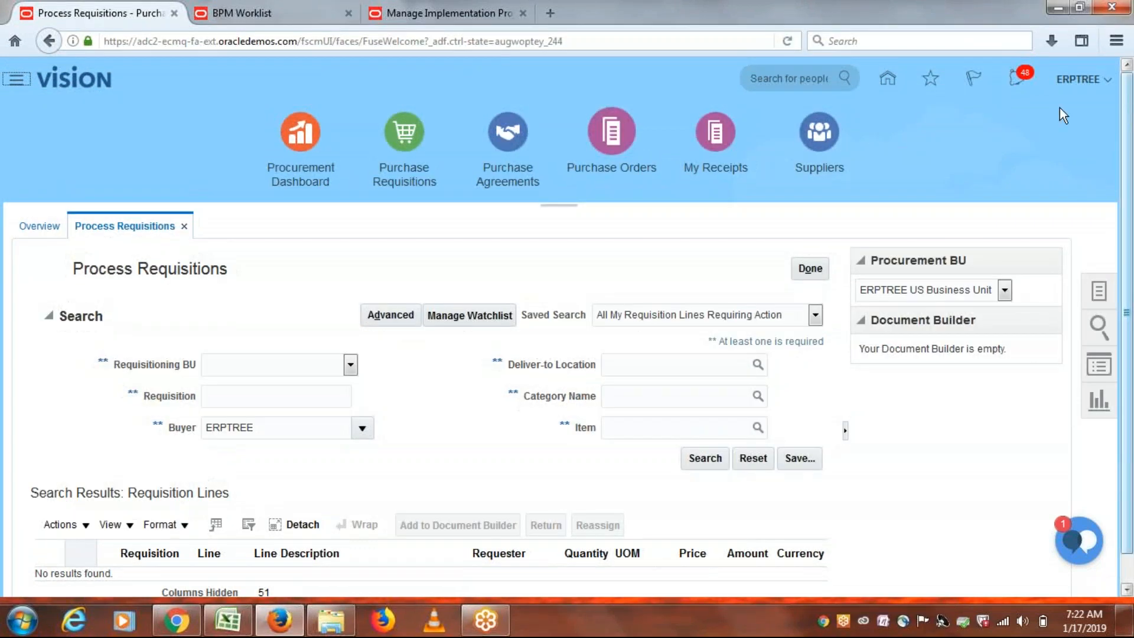
click(789, 41)
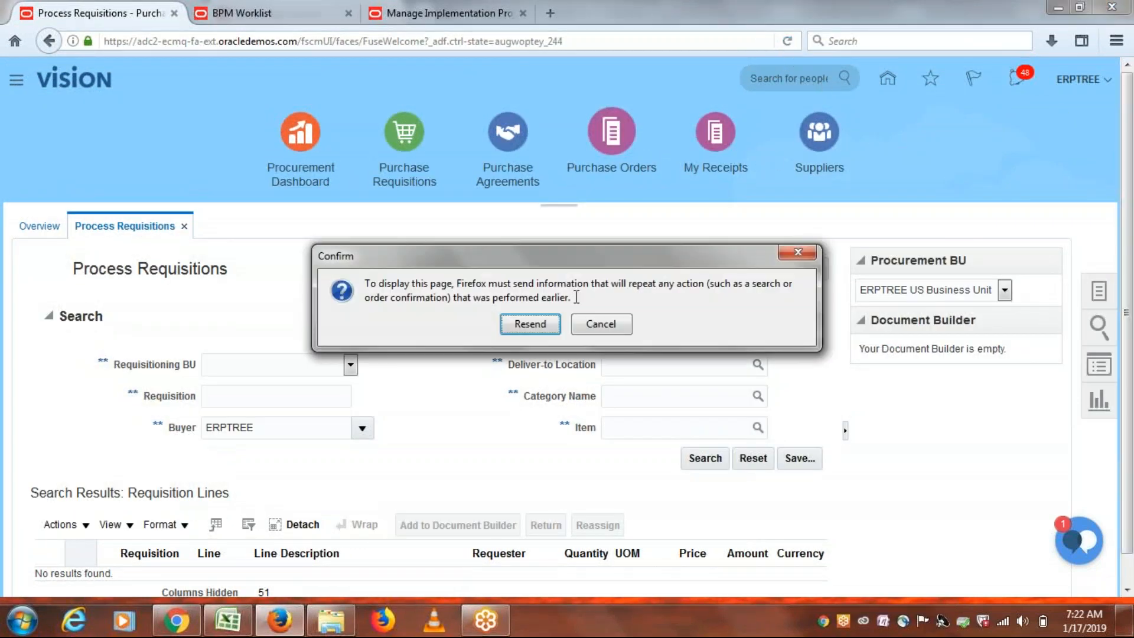
click(529, 324)
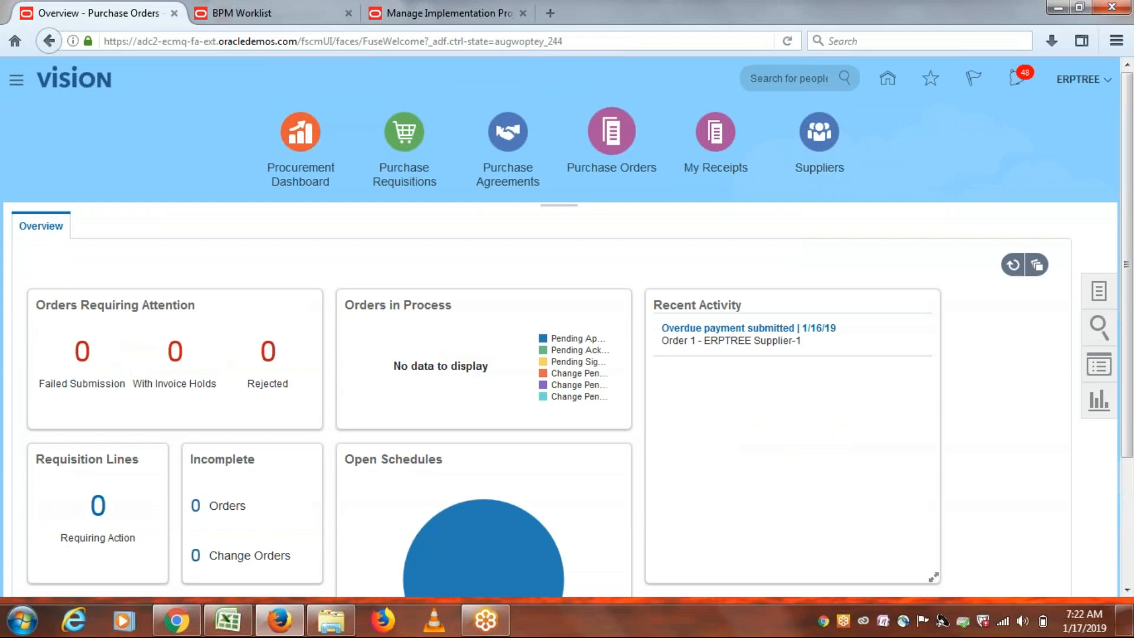
Check the buyer's notifications and reload the Purchase Orders overview again with Resend.
click(1017, 83)
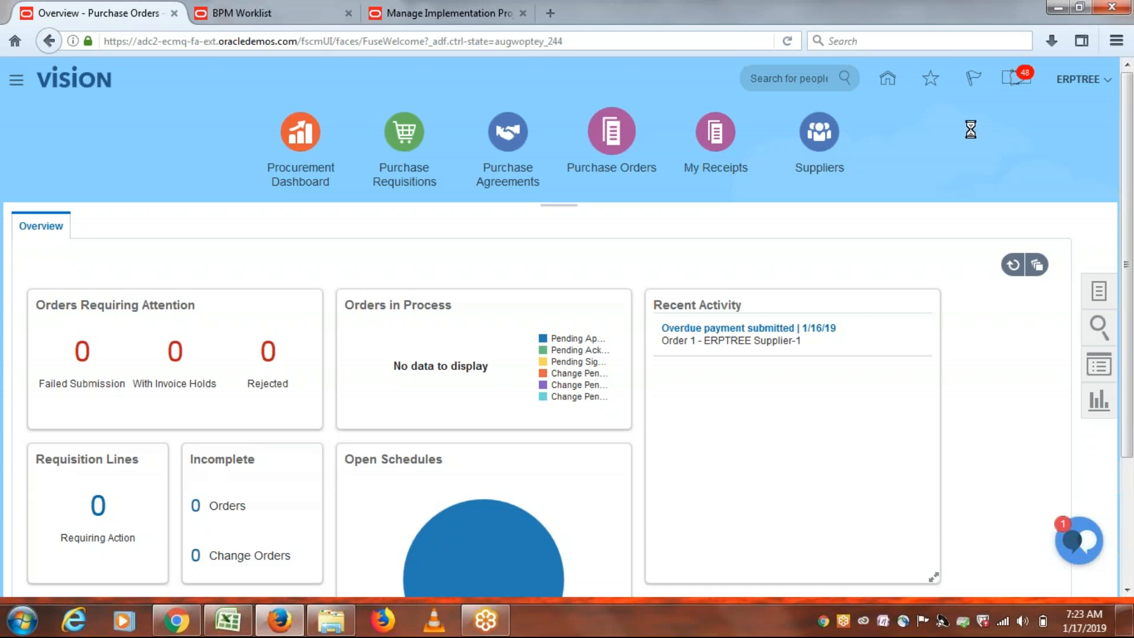
click(790, 38)
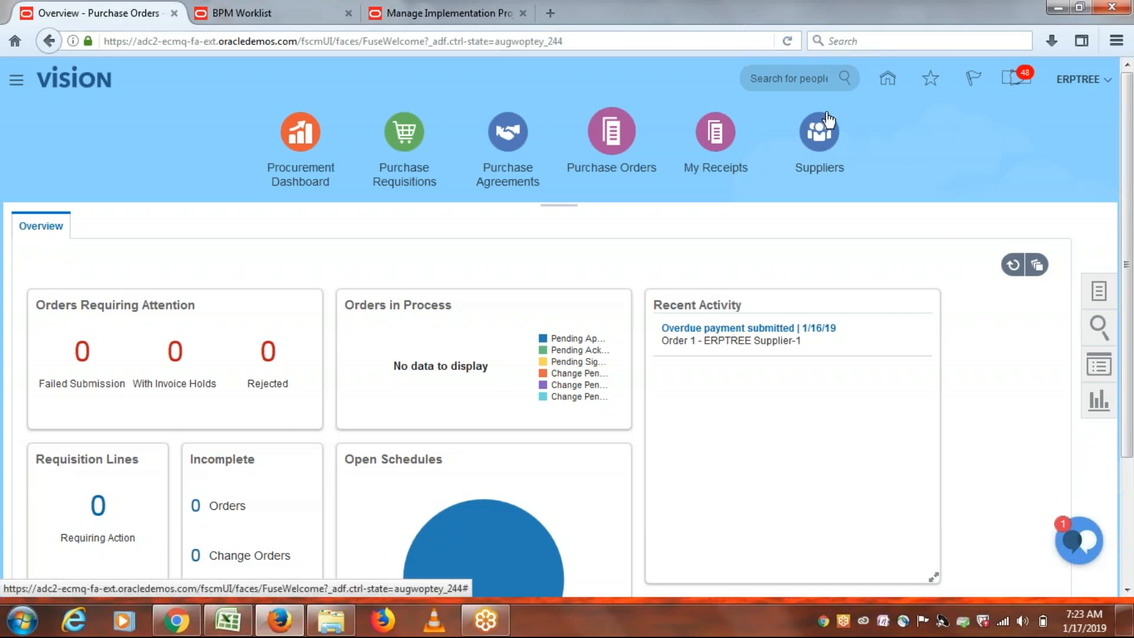
click(787, 42)
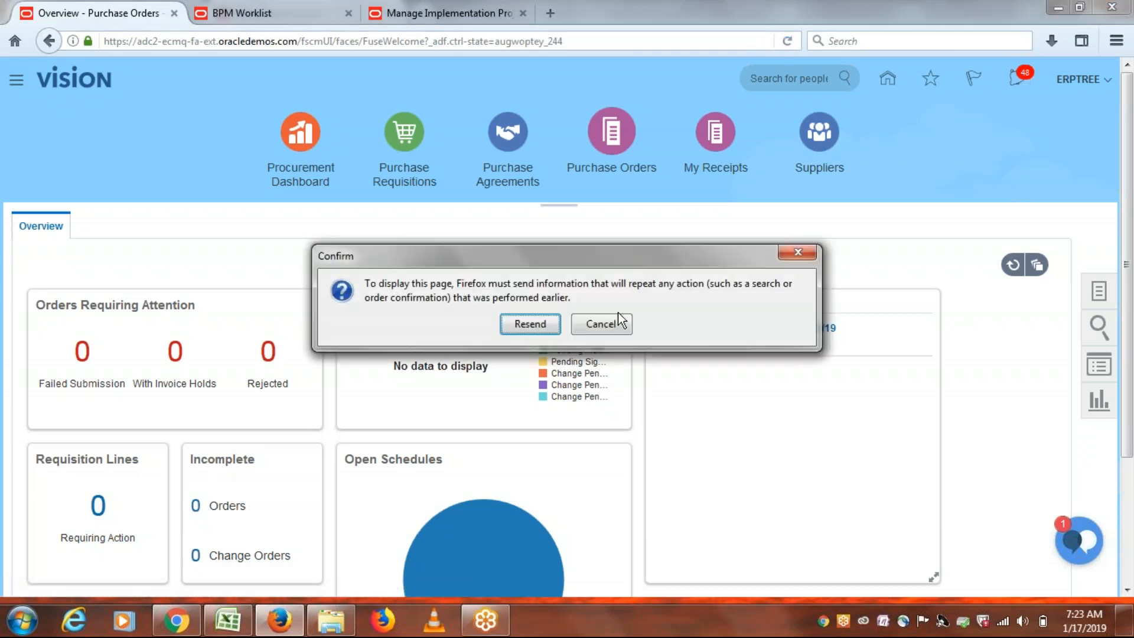
click(526, 324)
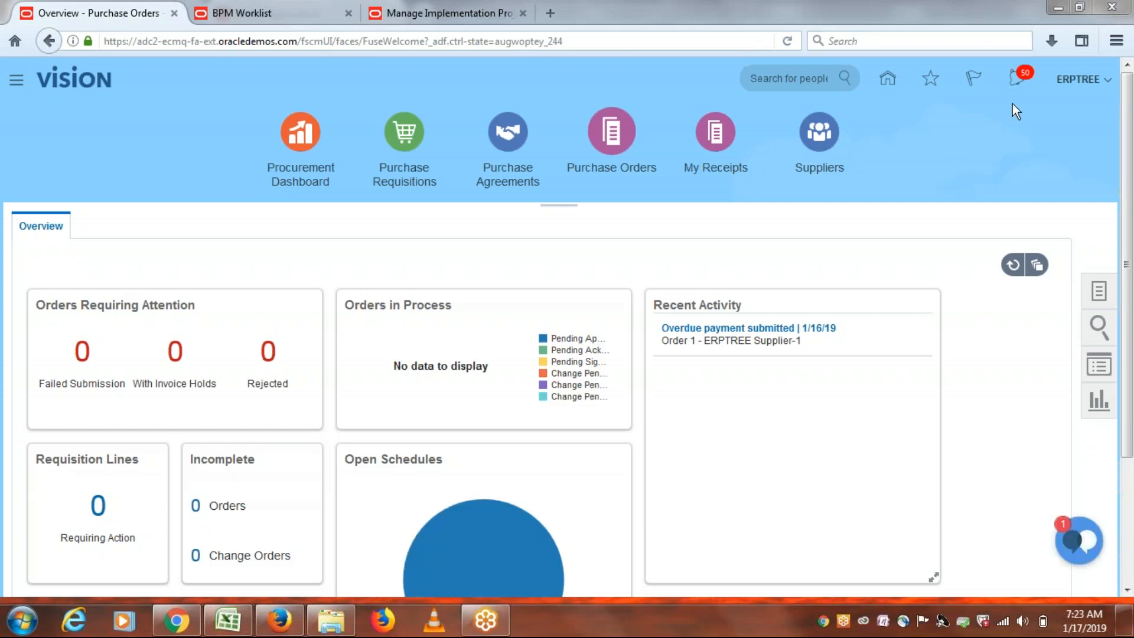
click(1017, 80)
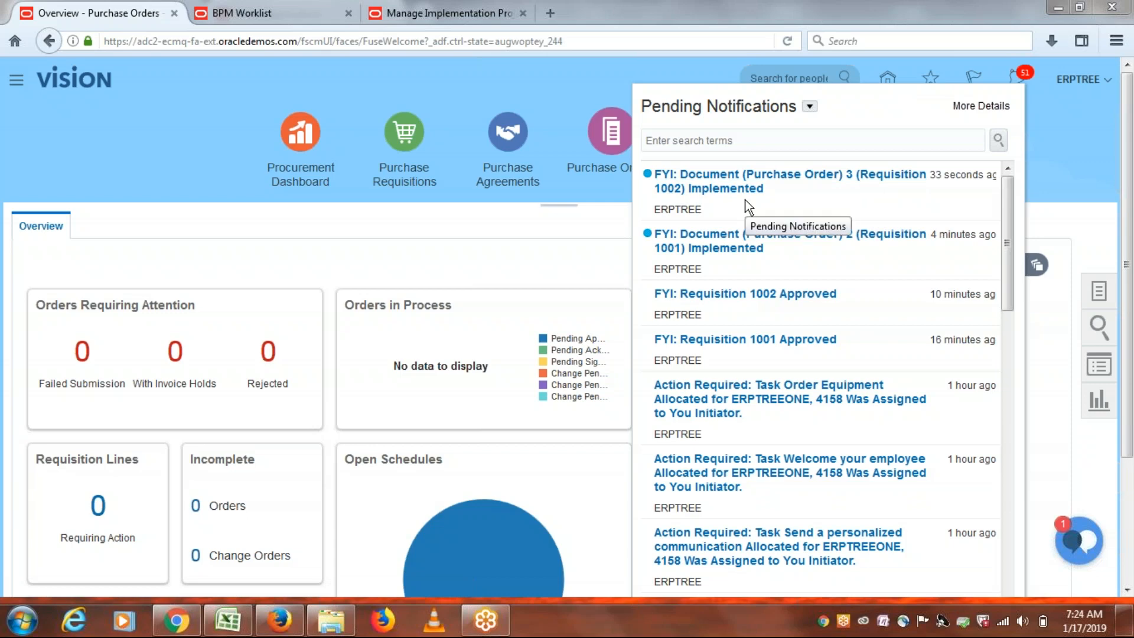
click(599, 79)
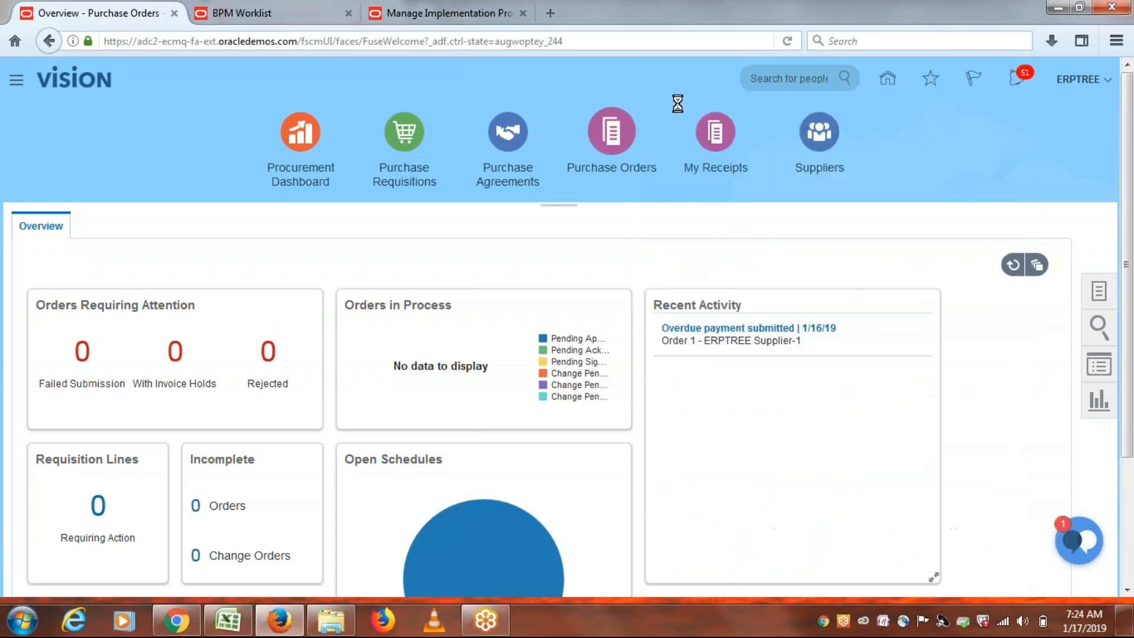
drag(1131, 277, 1131, 198)
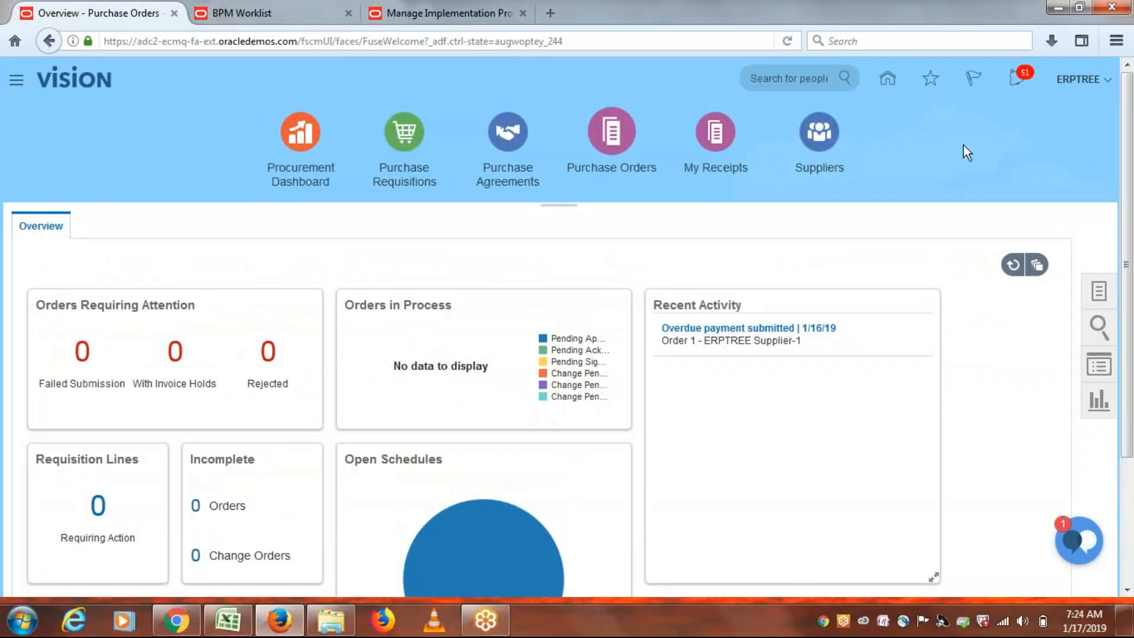